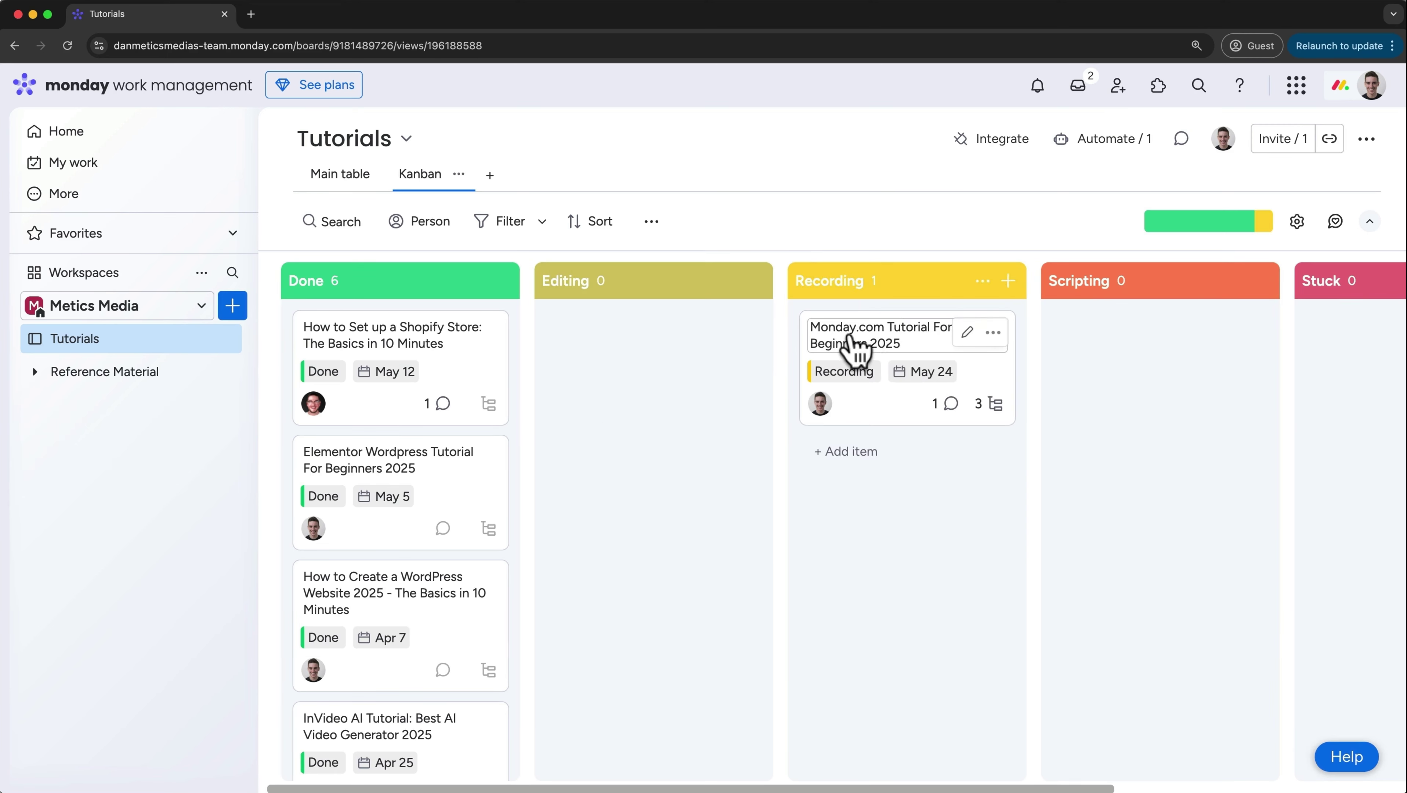
left_click_drag(973, 270, 674, 294)
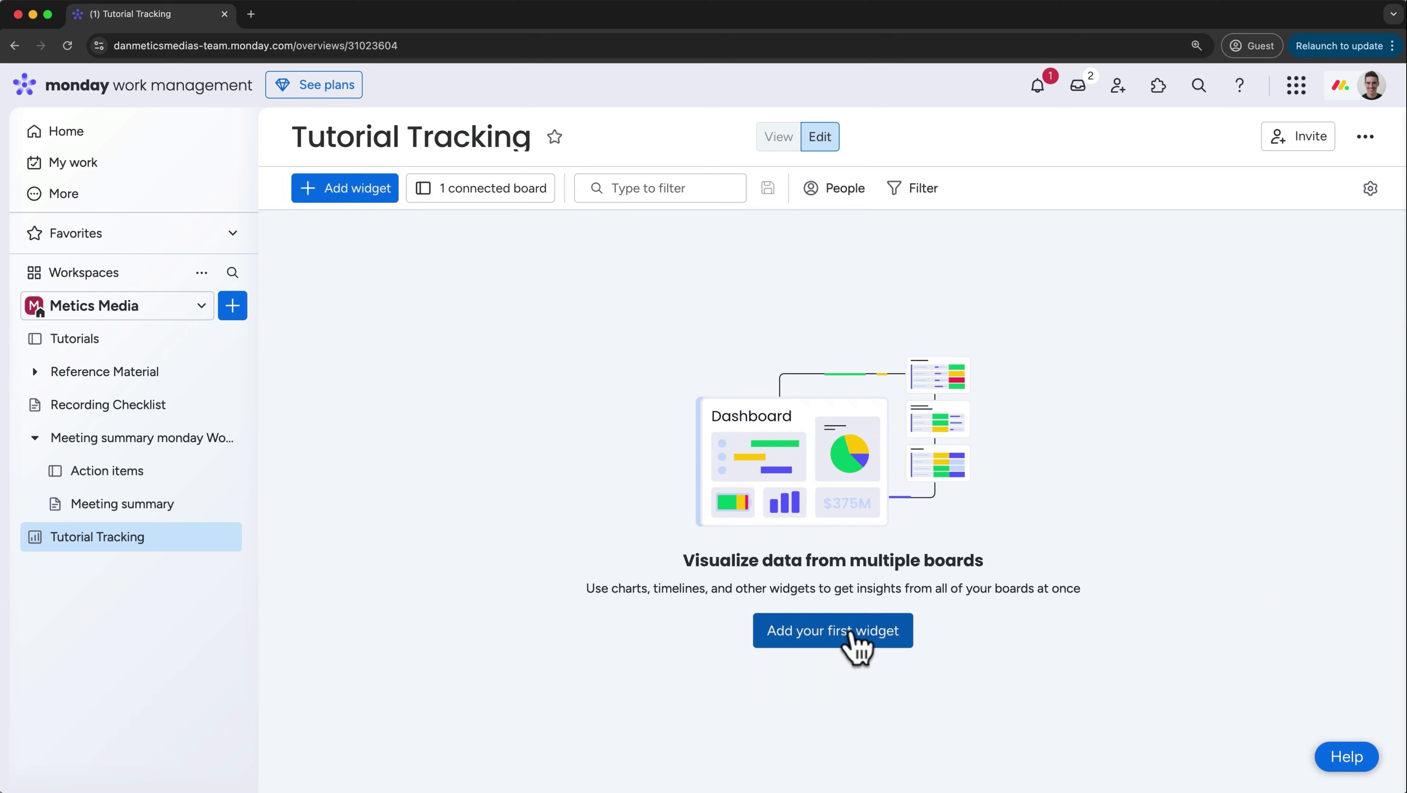
Add a Chart widget as the first widget on the Tutorial Tracking dashboard
left_click(852, 638)
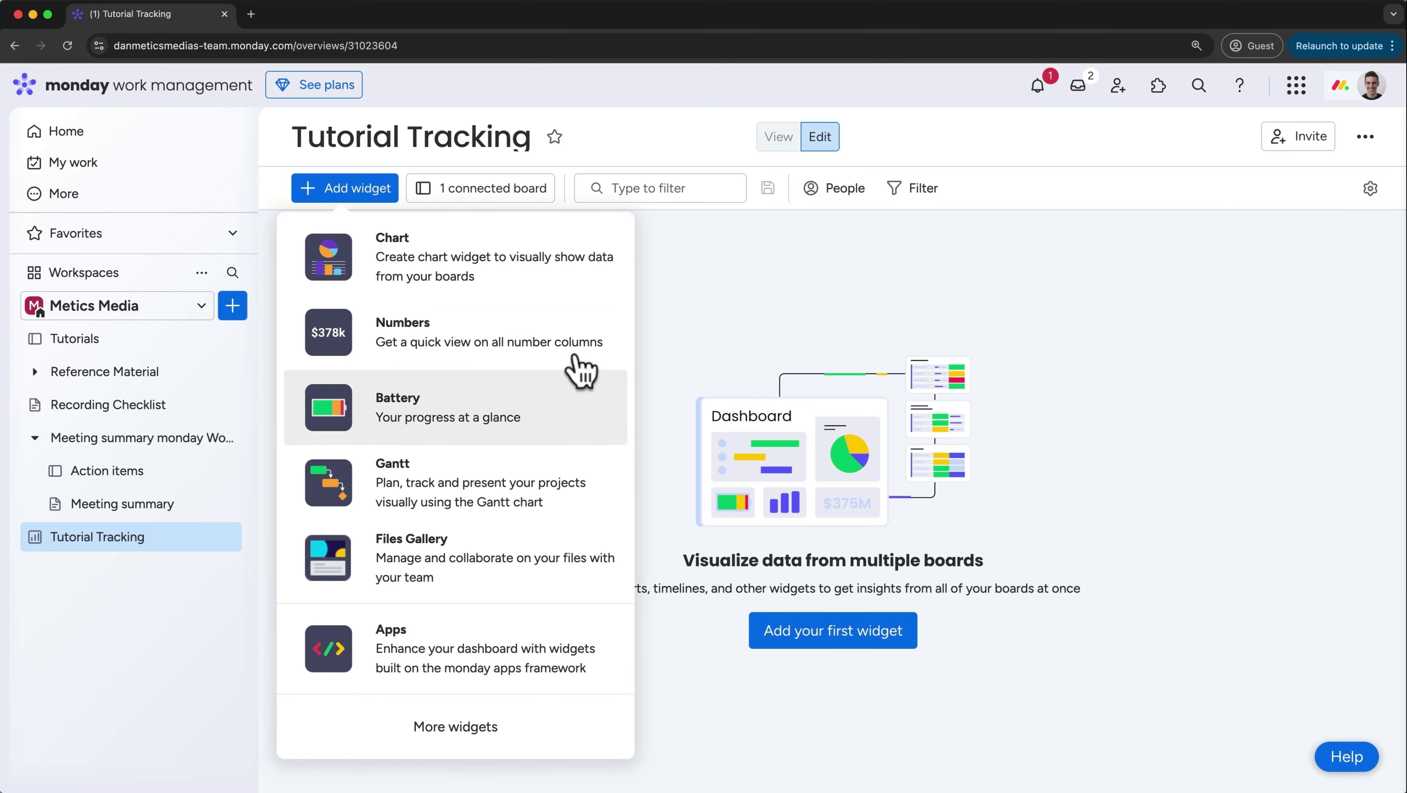
left_click(527, 291)
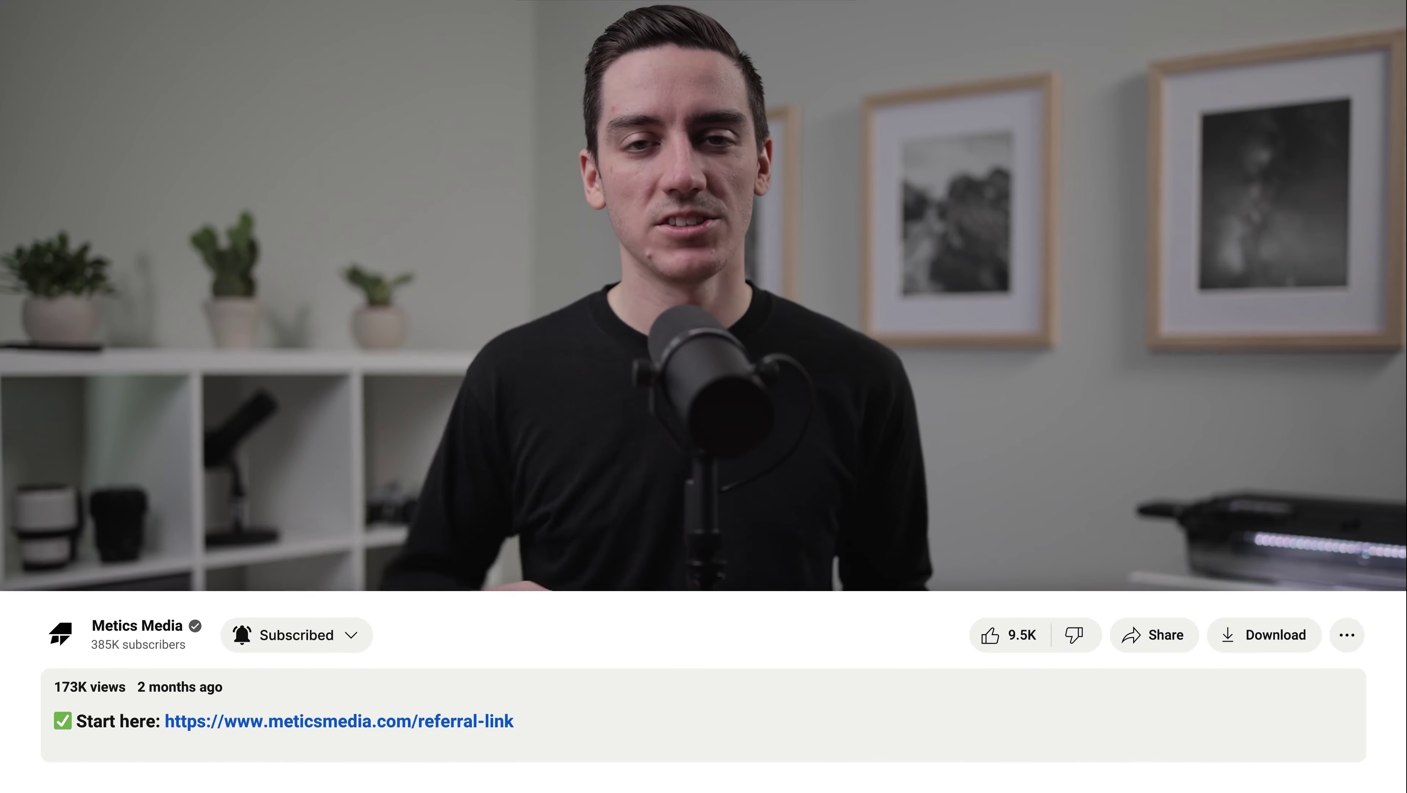
left_click(336, 722)
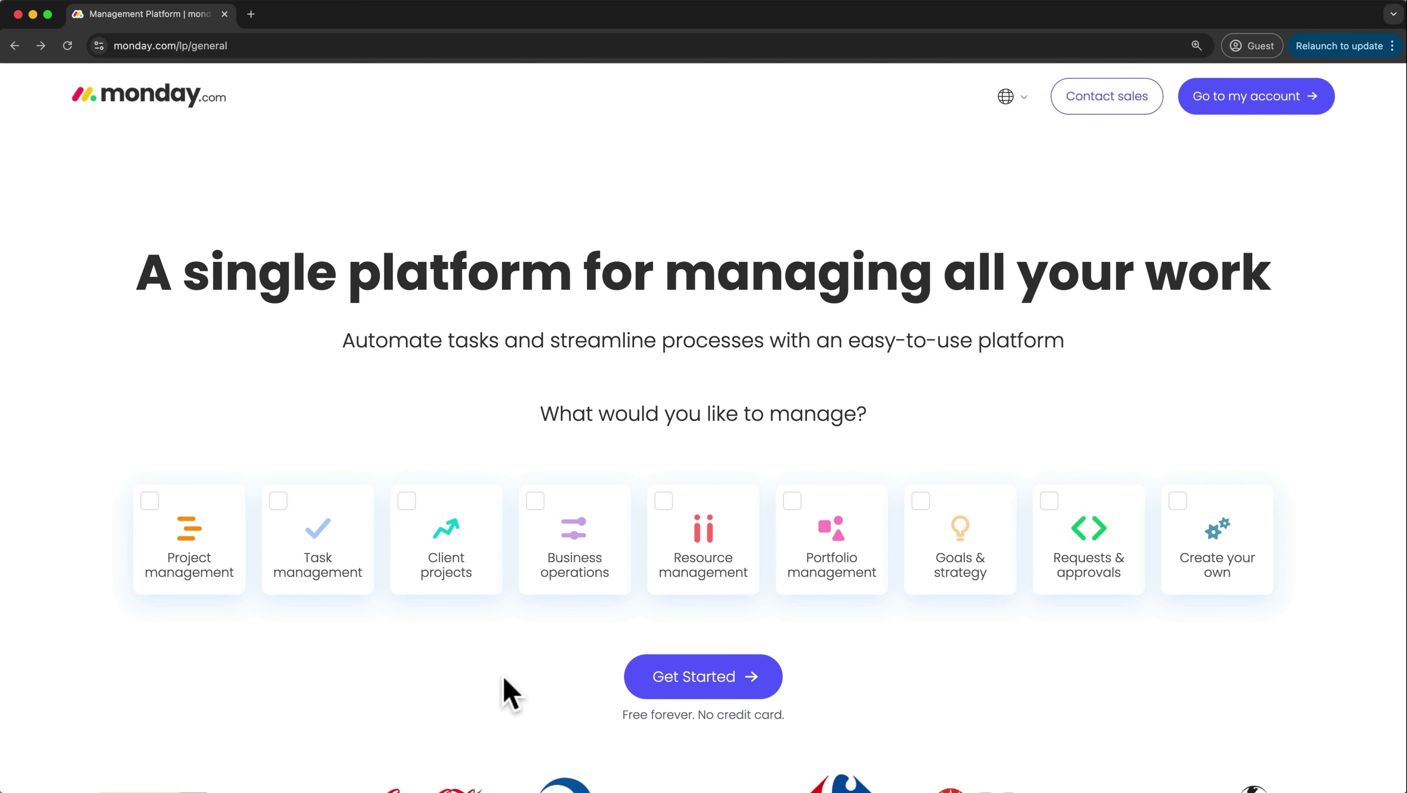
Start a free monday.com sign-up from the landing page and register with a Google account
left_click(647, 692)
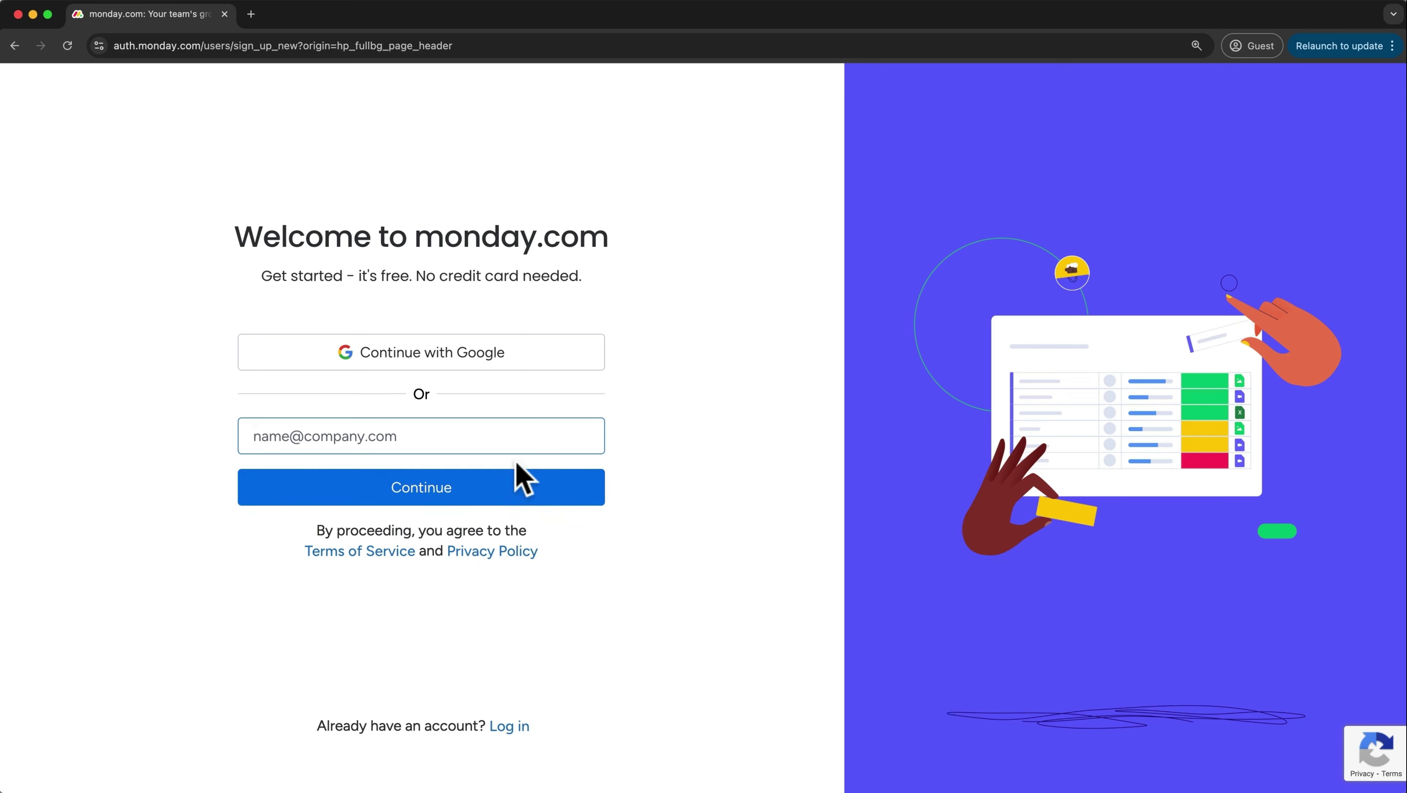
left_click(477, 355)
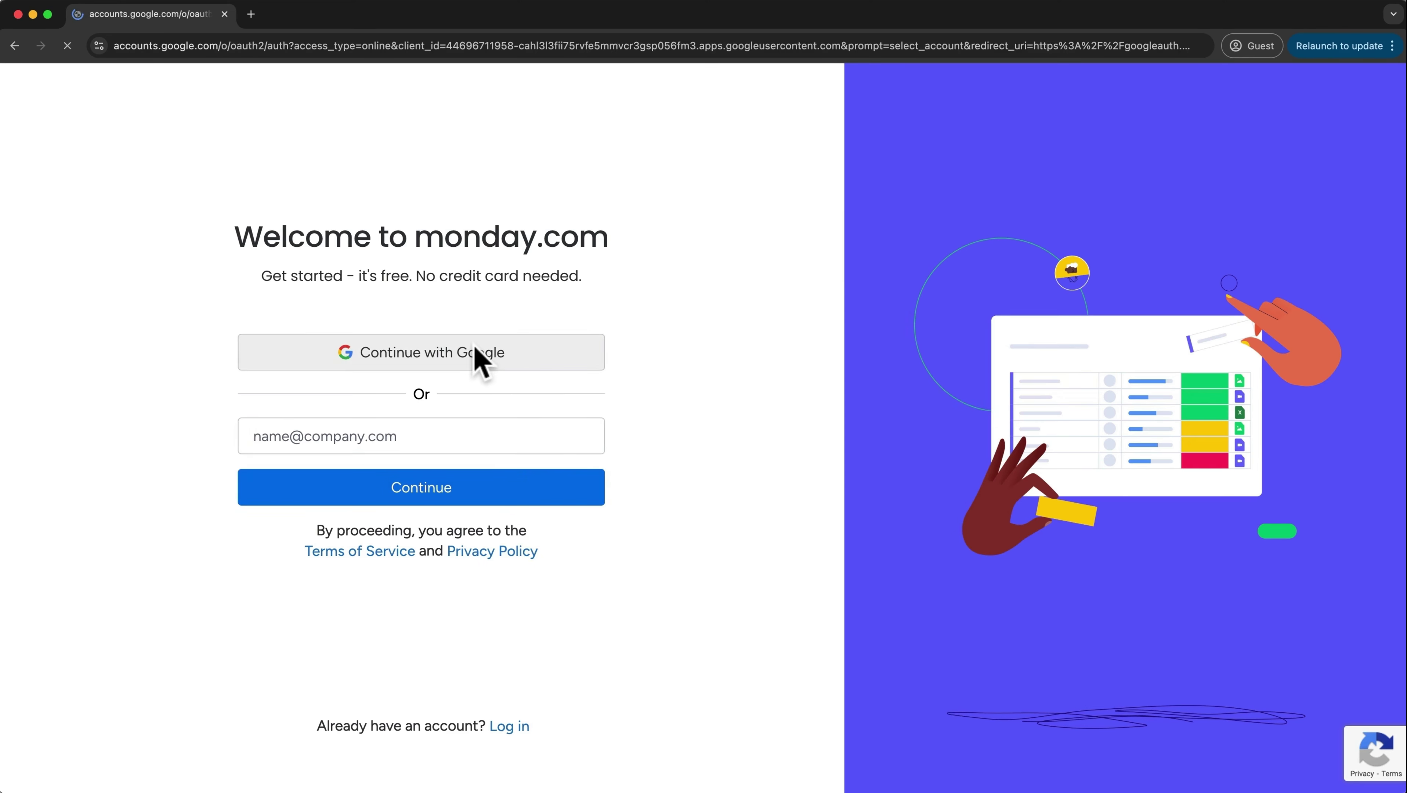
left_click(944, 460)
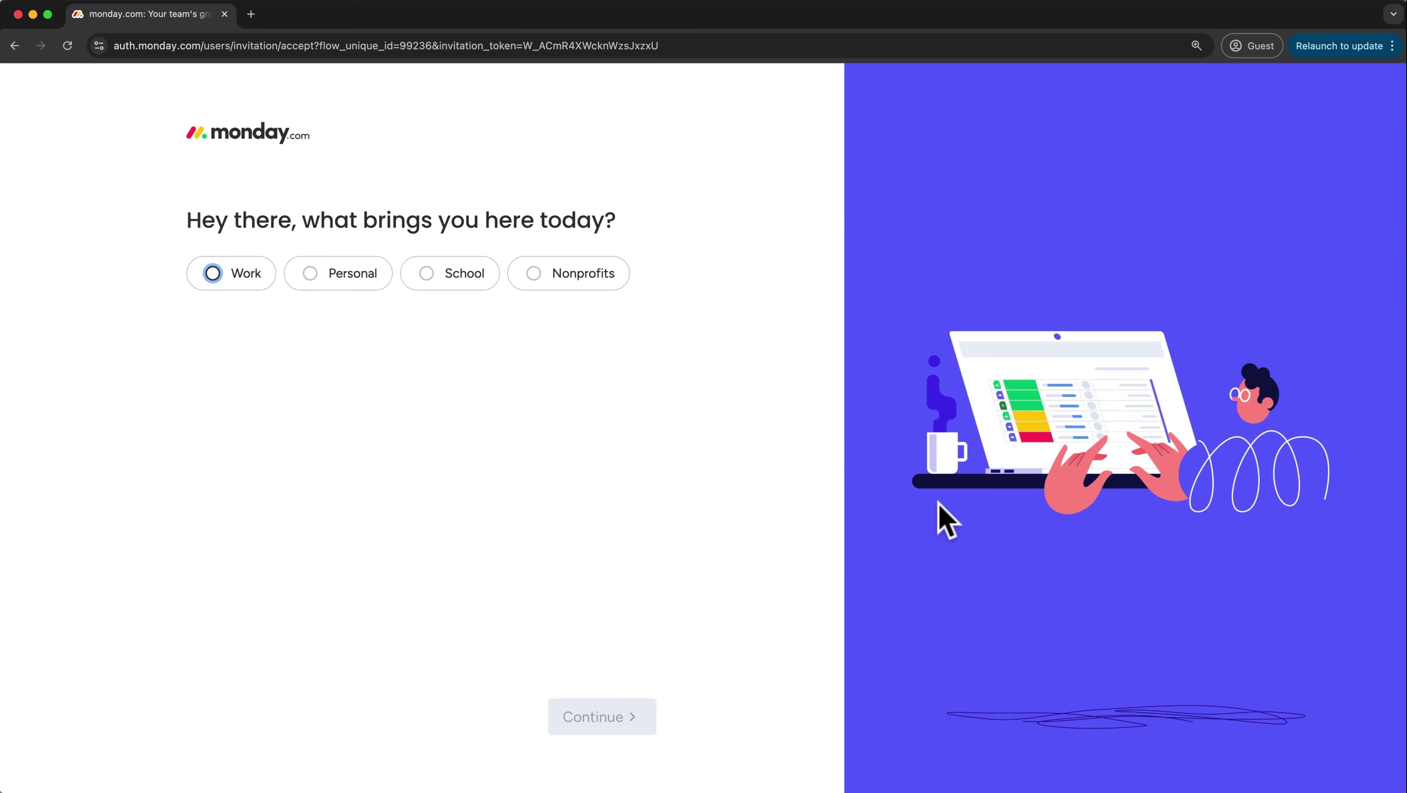
Give Work as the reason for signing up and Team member as the current role, and continue
left_click(214, 281)
left_click(507, 418)
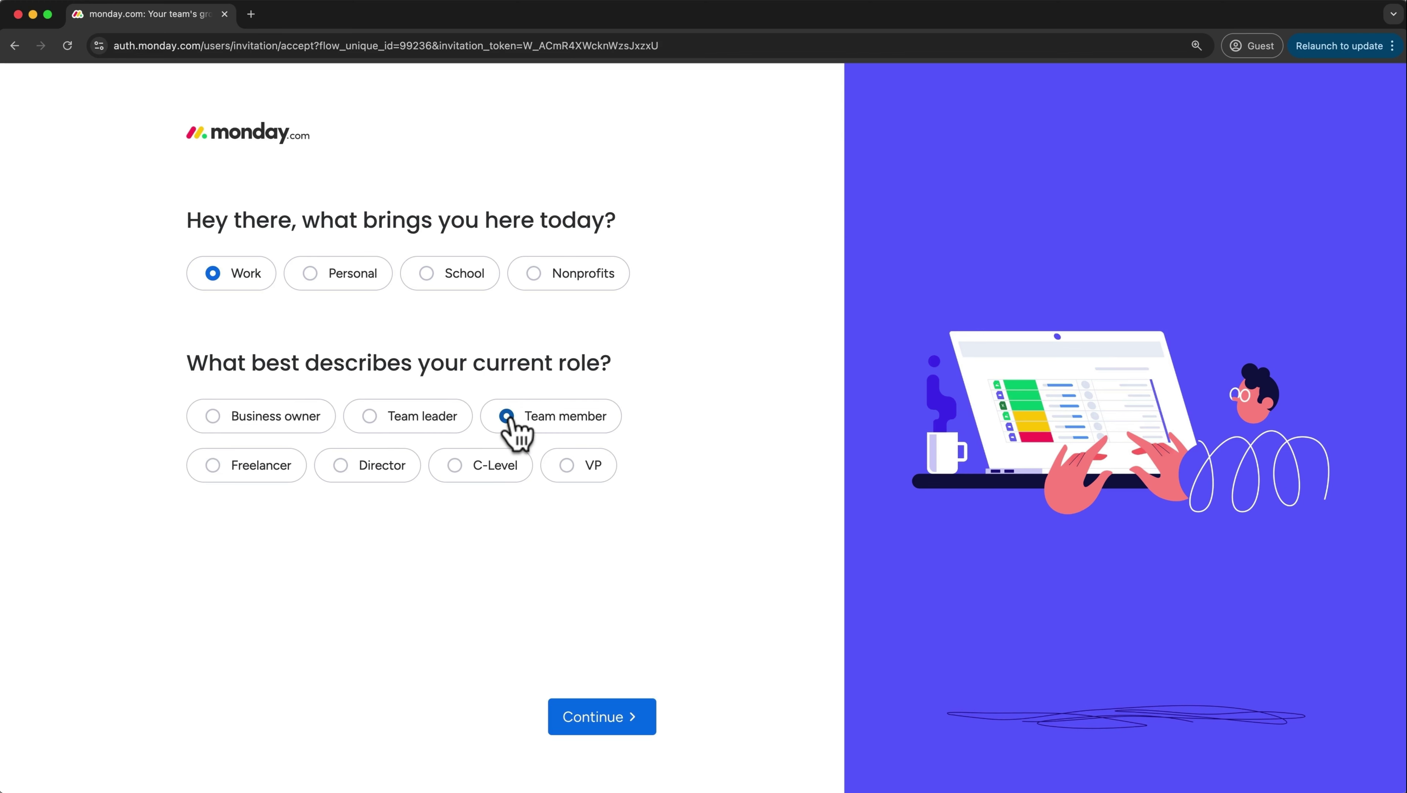
left_click(630, 731)
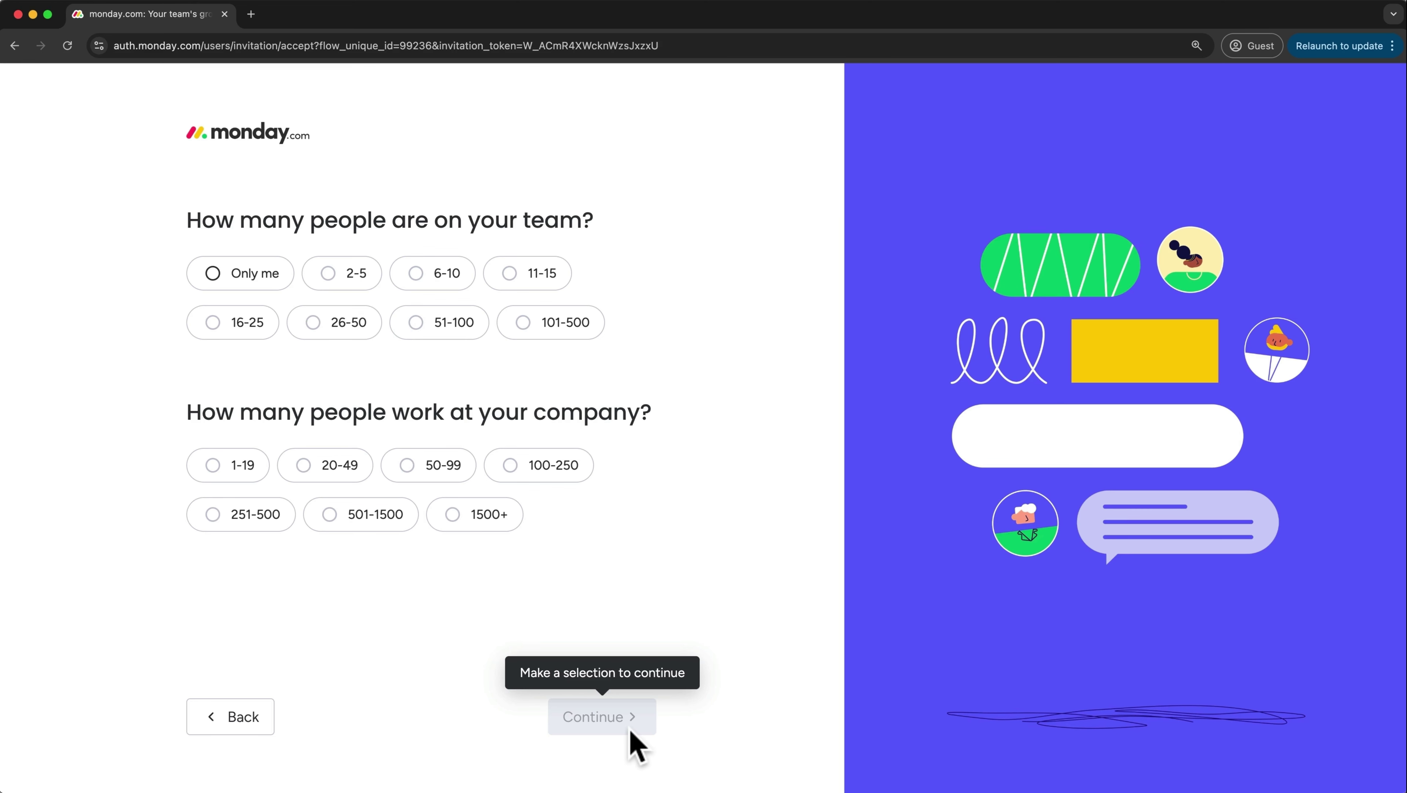
Set the team size to 2-5 people and the company size to 1-19, and continue
left_click(358, 281)
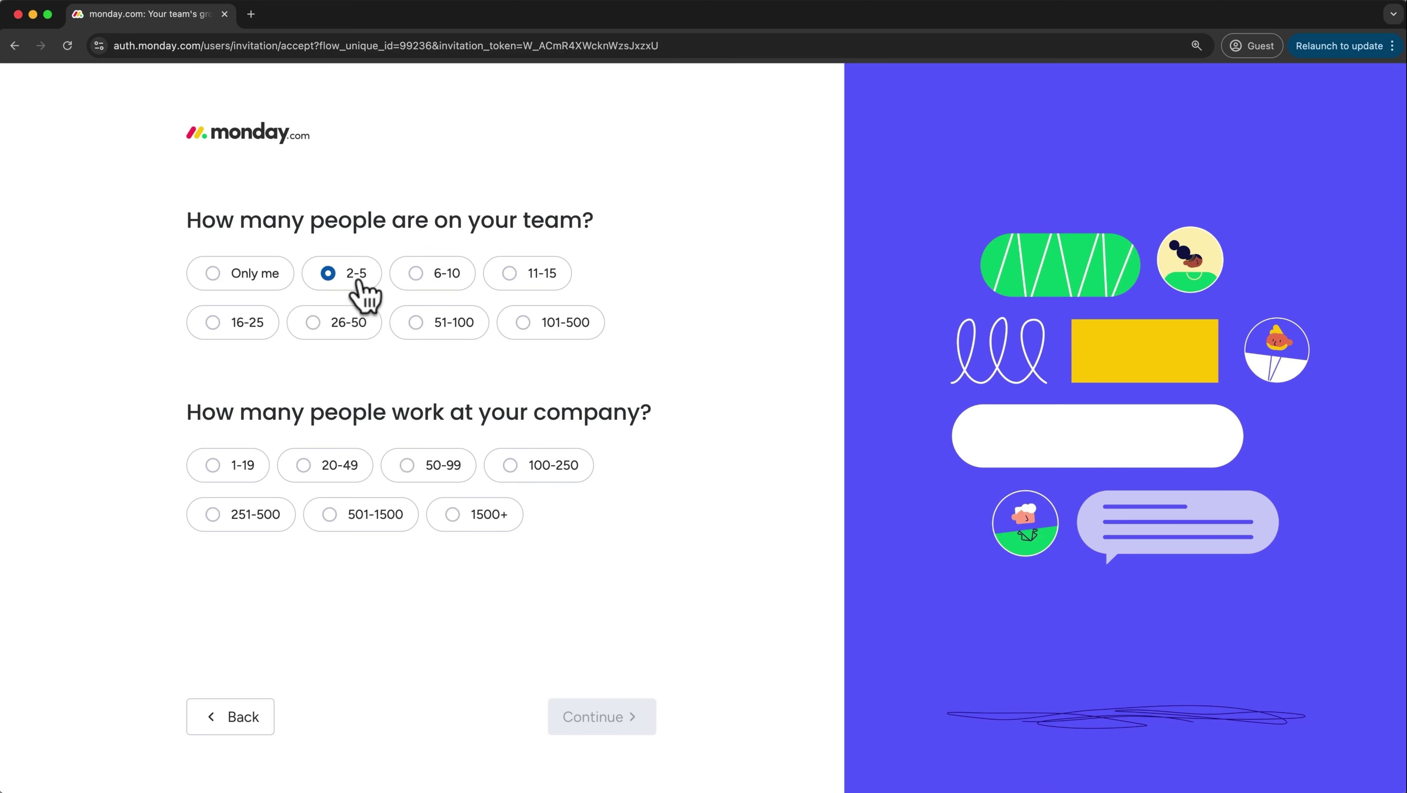
left_click(216, 486)
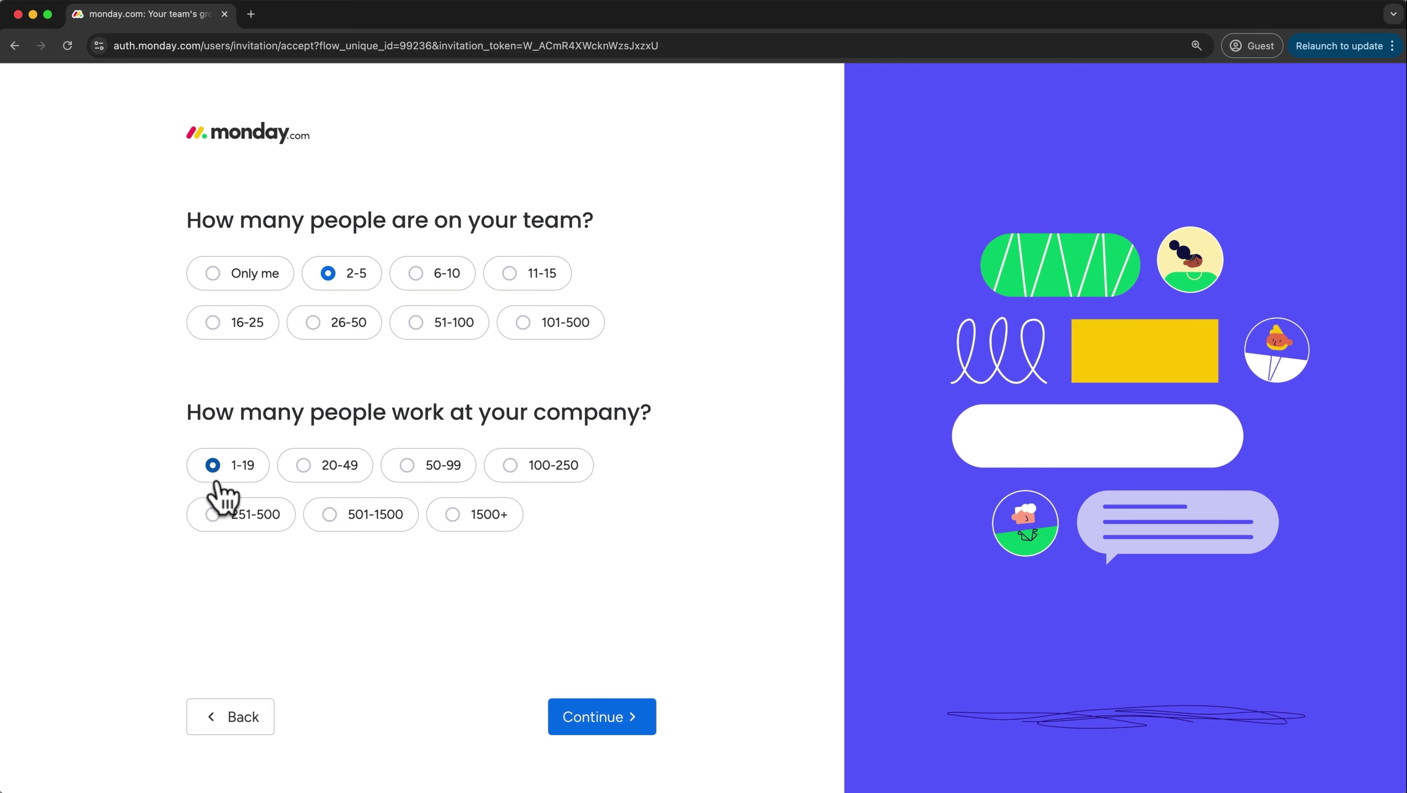
left_click(585, 714)
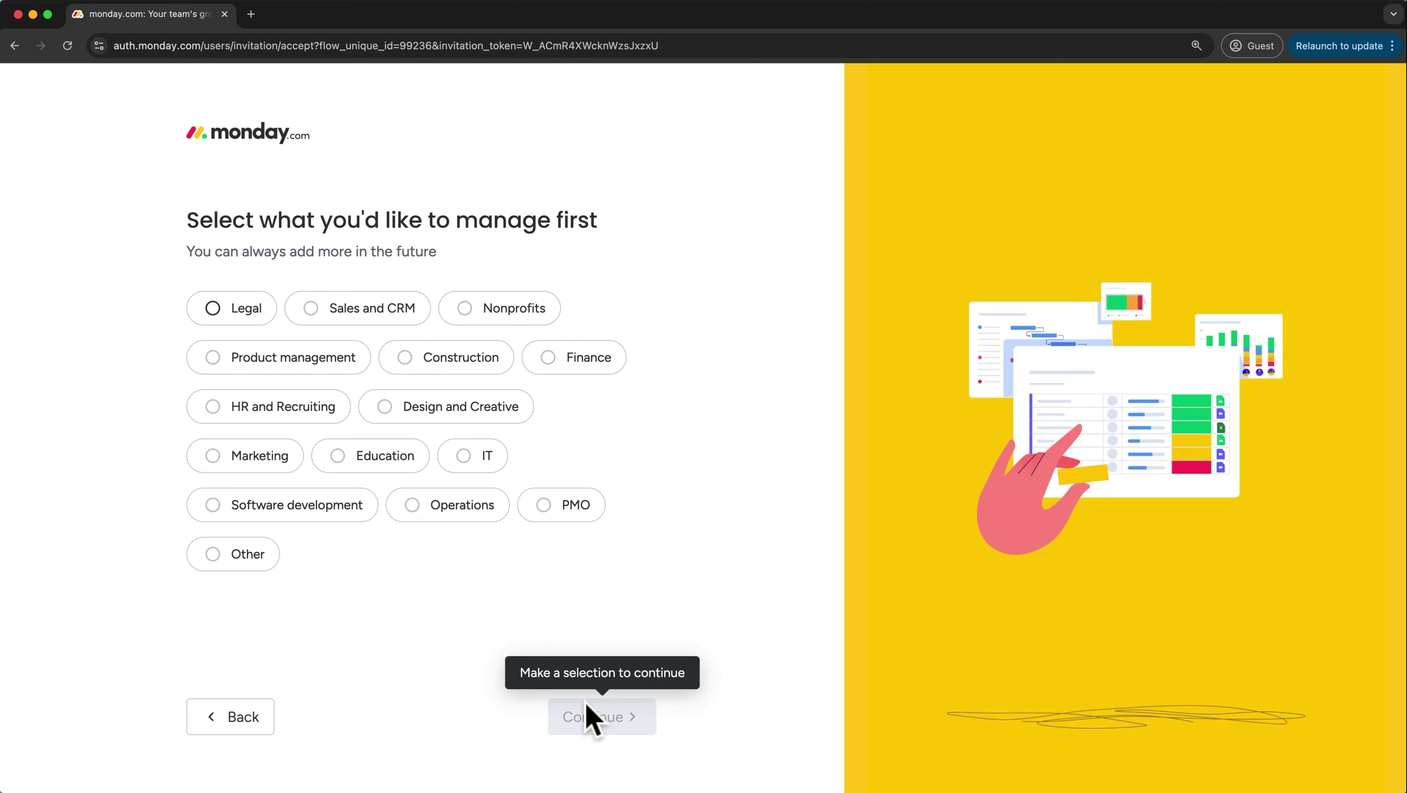
Choose Other as what to manage first and Task management as the first focus, and continue
left_click(244, 560)
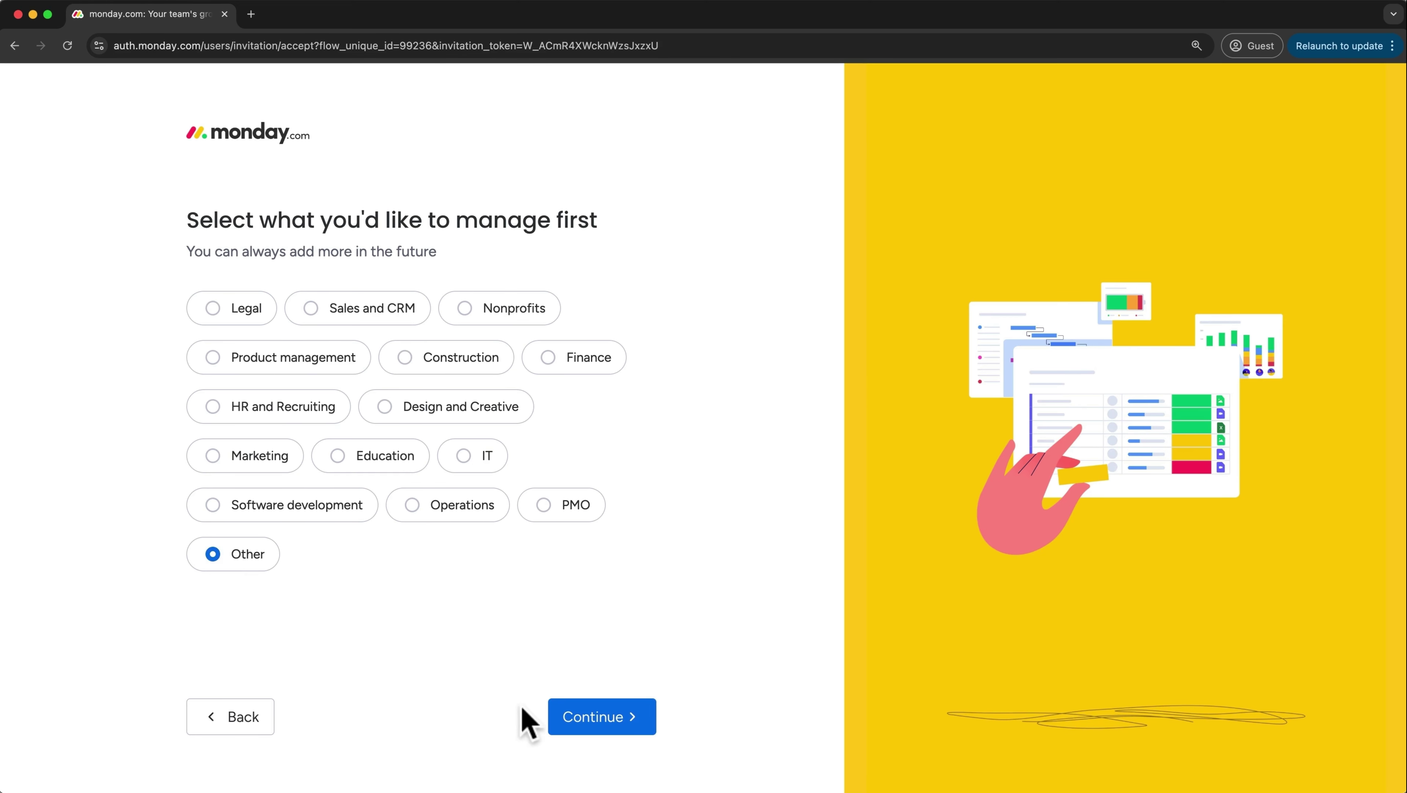
left_click(608, 720)
left_click(315, 417)
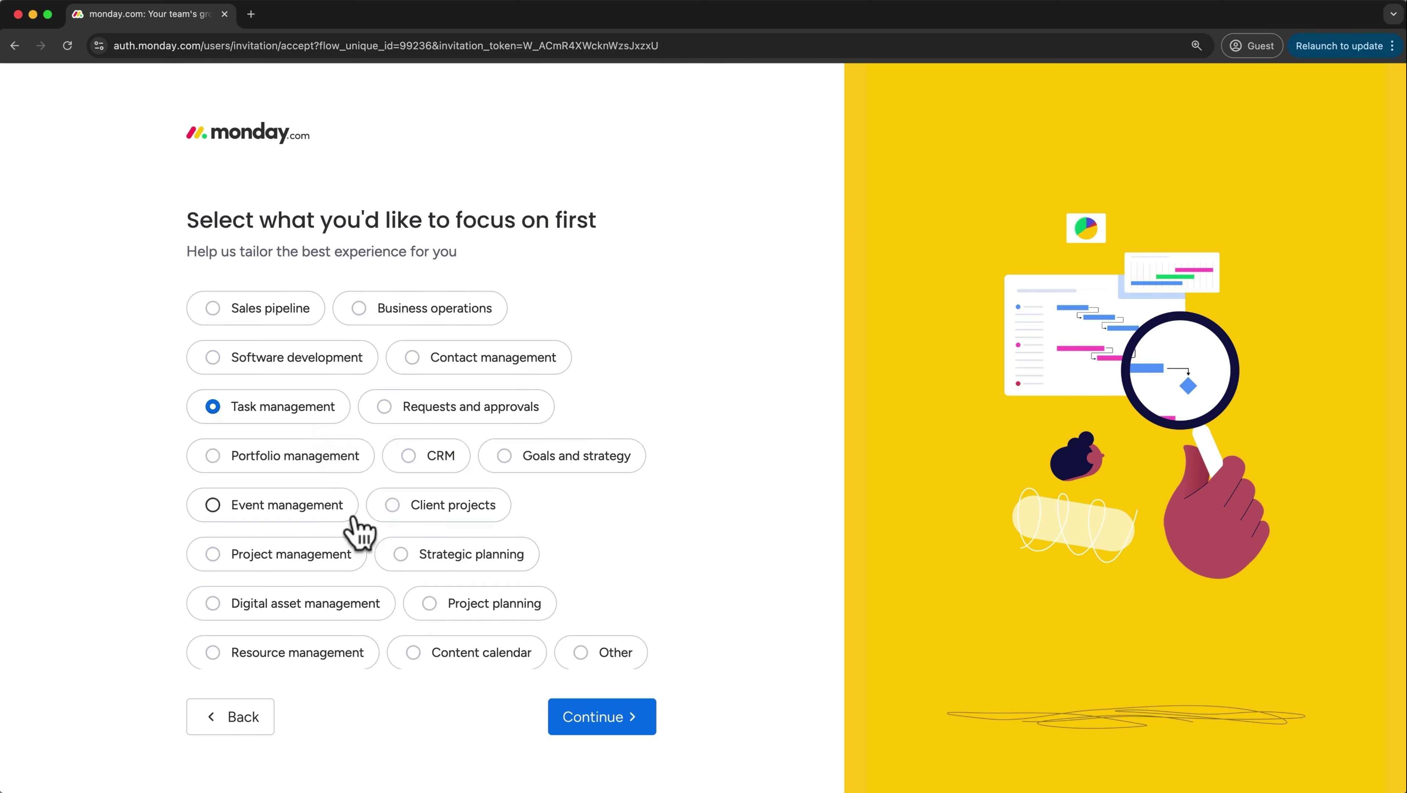
left_click(583, 718)
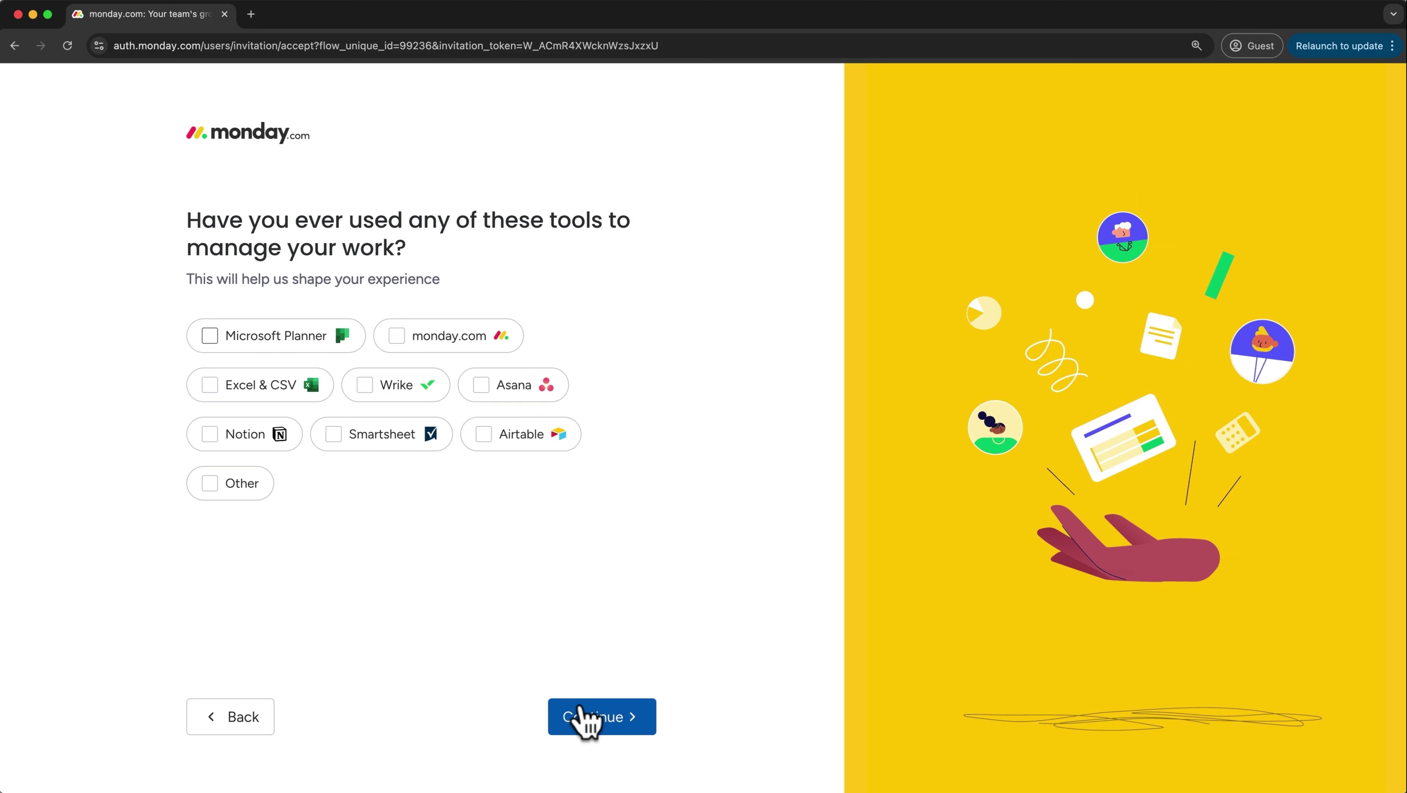
Answer Other for previously used tools and YouTube for how monday.com was discovered, and finish the questionnaire
left_click(243, 485)
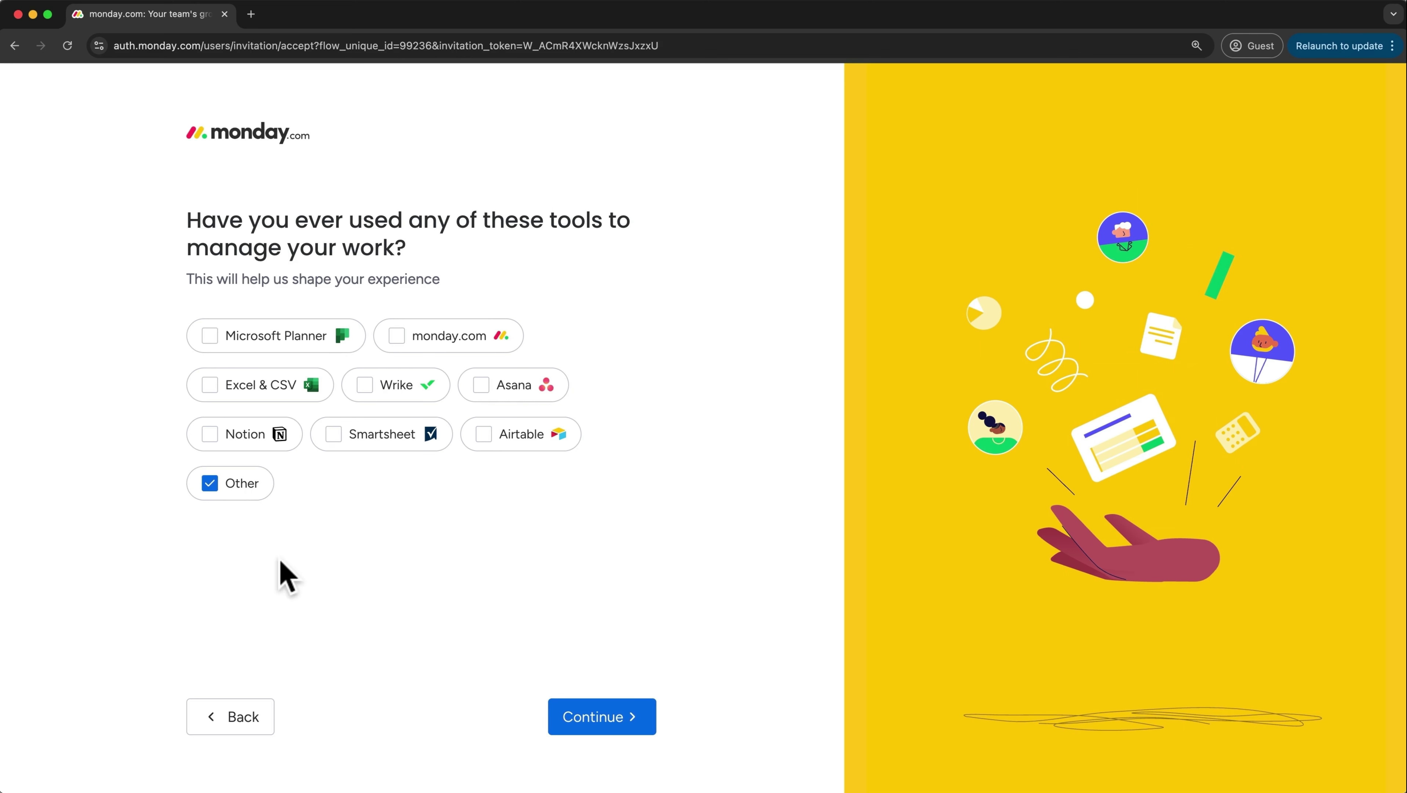
left_click(586, 722)
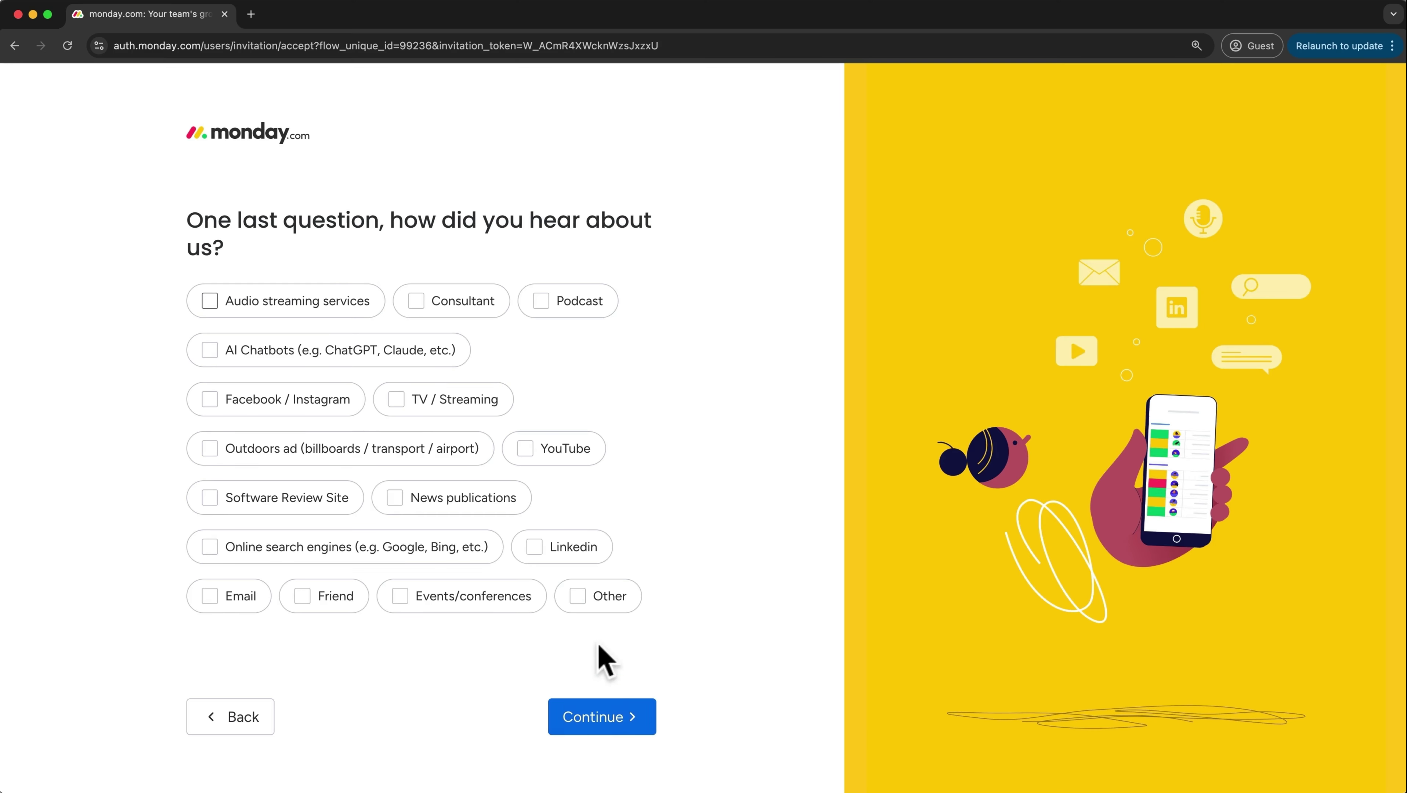
left_click(564, 448)
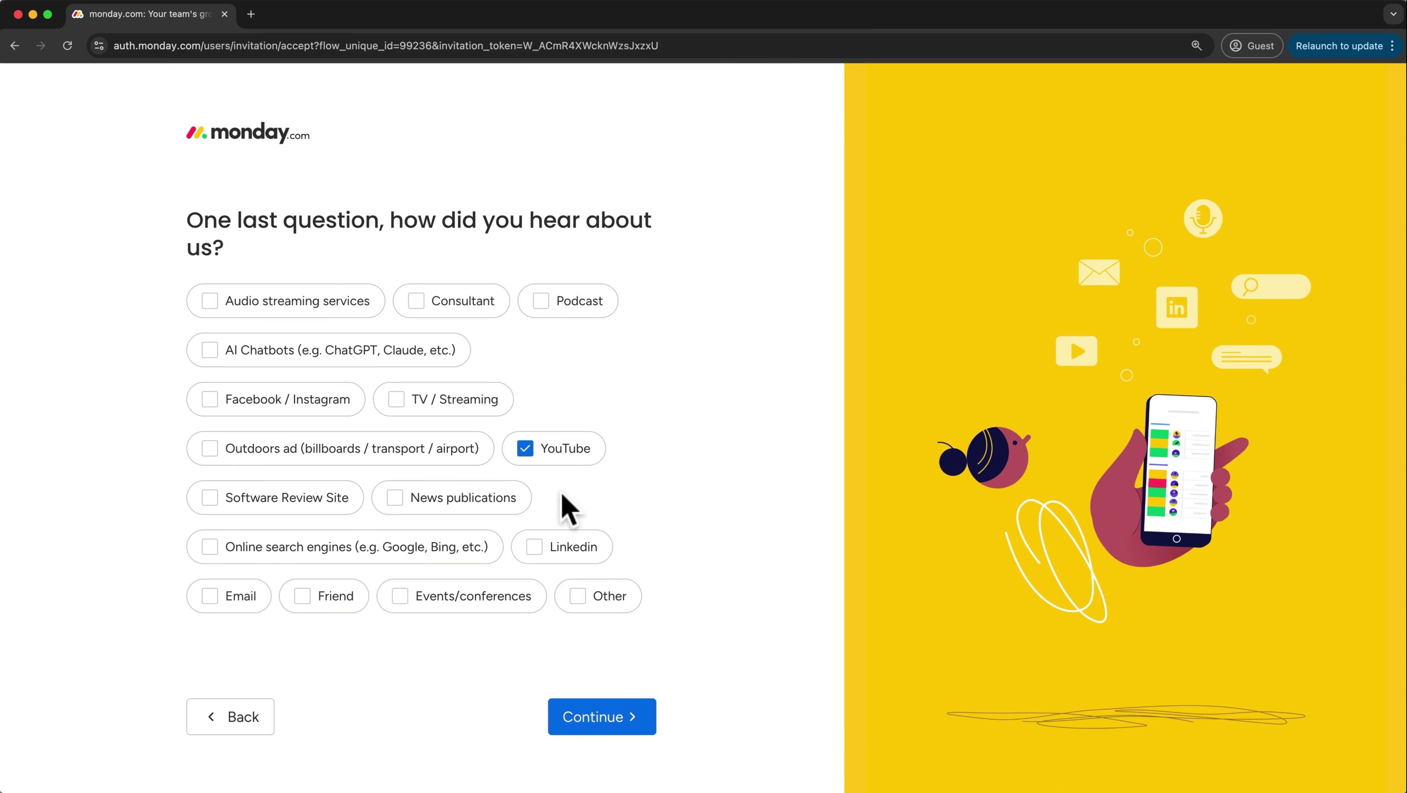
left_click(604, 733)
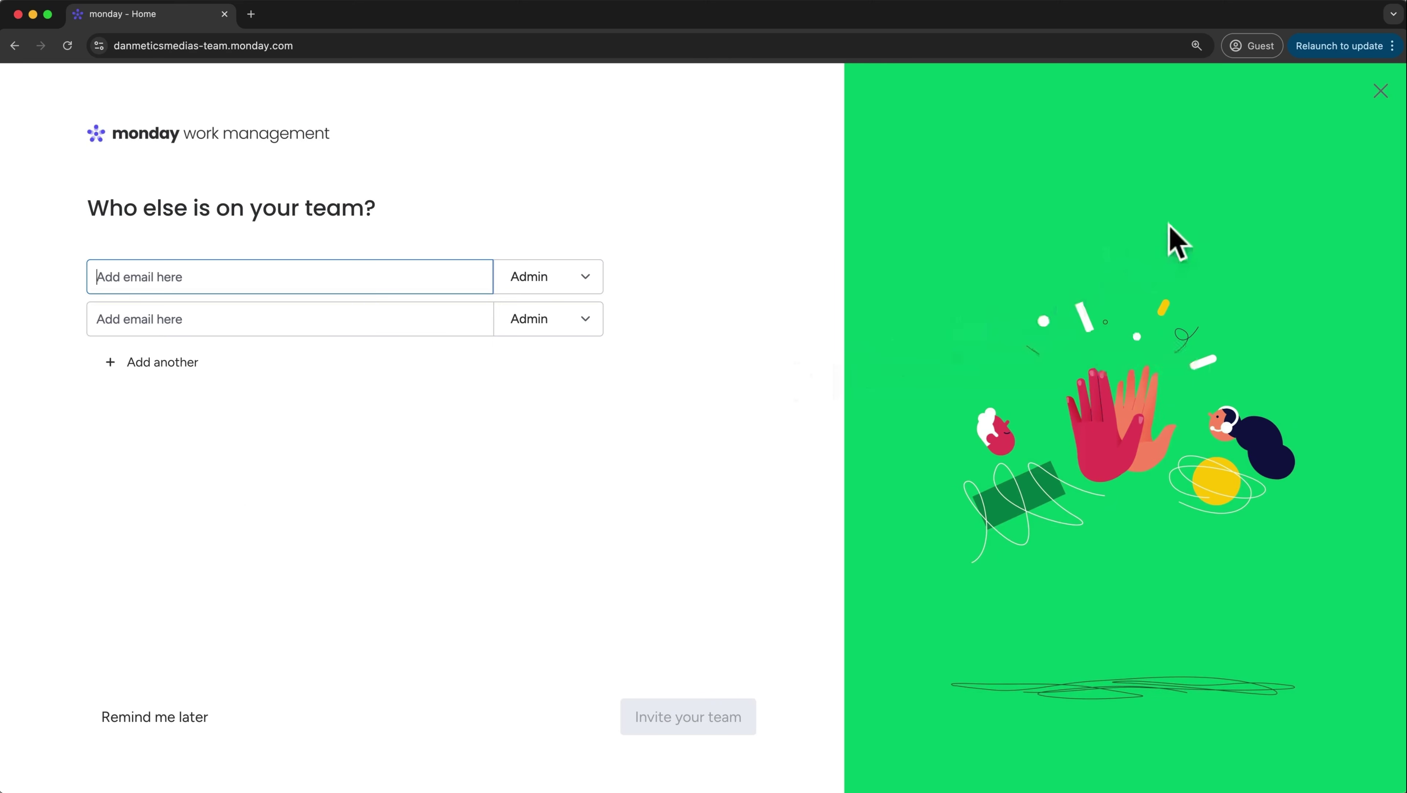
Skip the teammate invitations and the guided board setup to reach the default board
left_click(1381, 93)
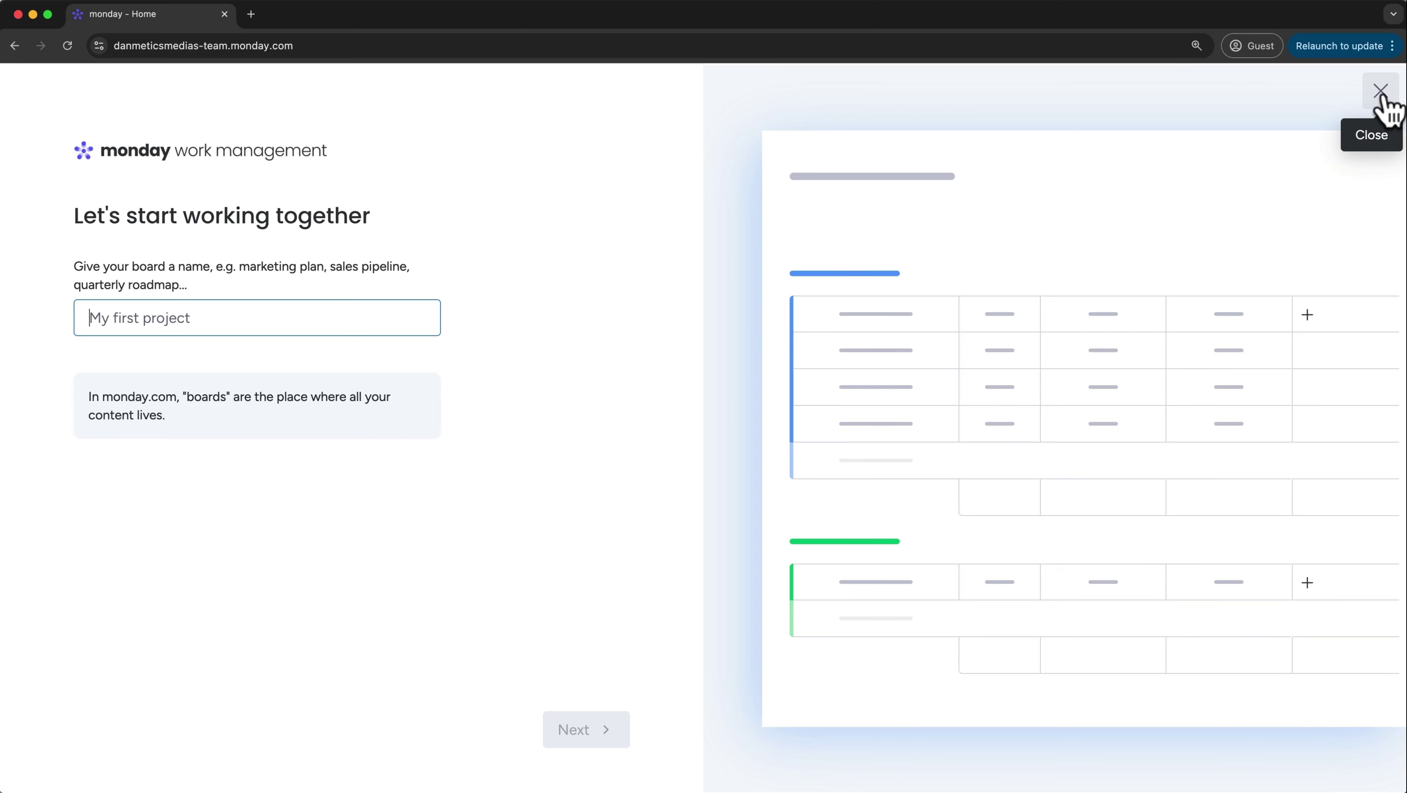
left_click(1381, 94)
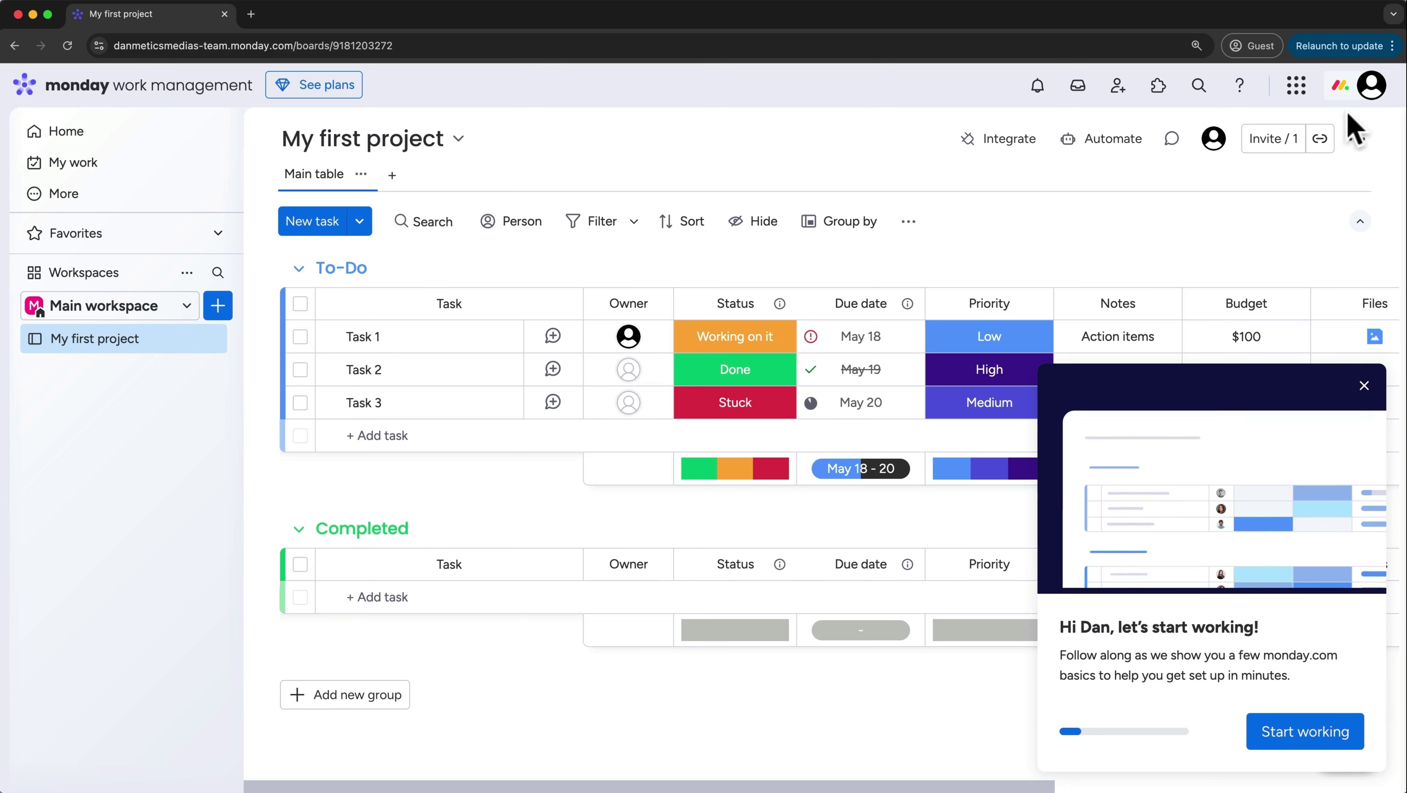
Examine the pricing plans, including the team size options and yearly versus monthly billing, and return to the board
left_click(358, 109)
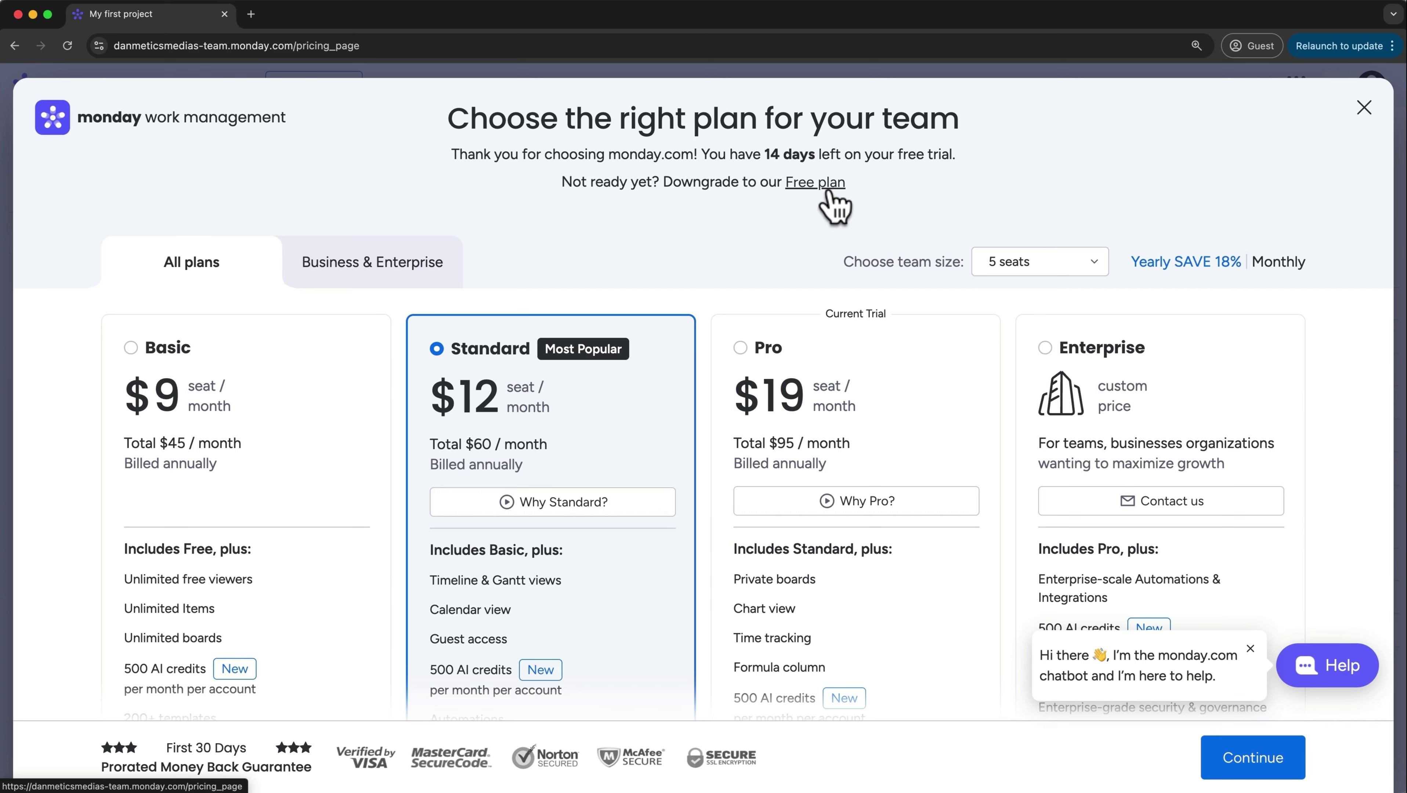
left_click(1023, 273)
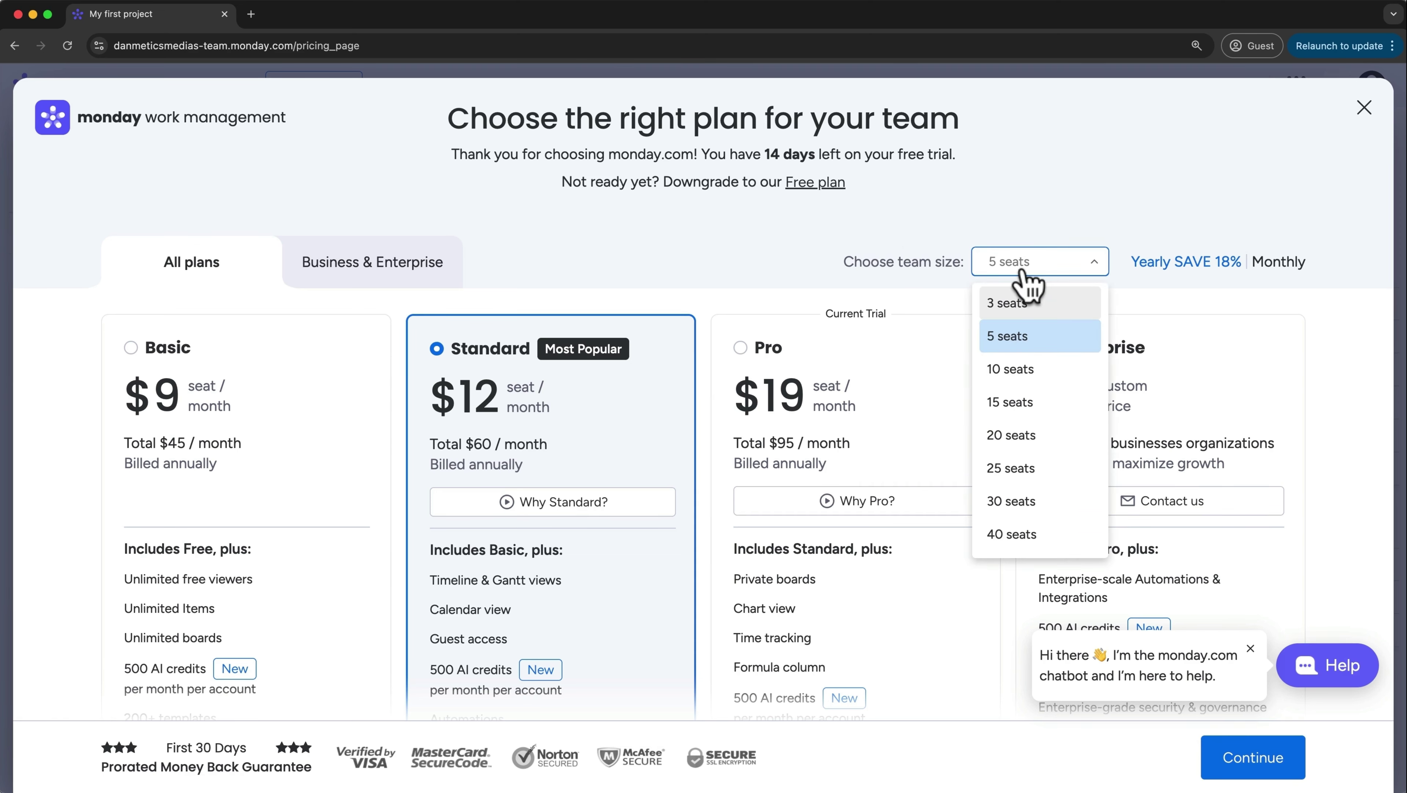
left_click(1181, 267)
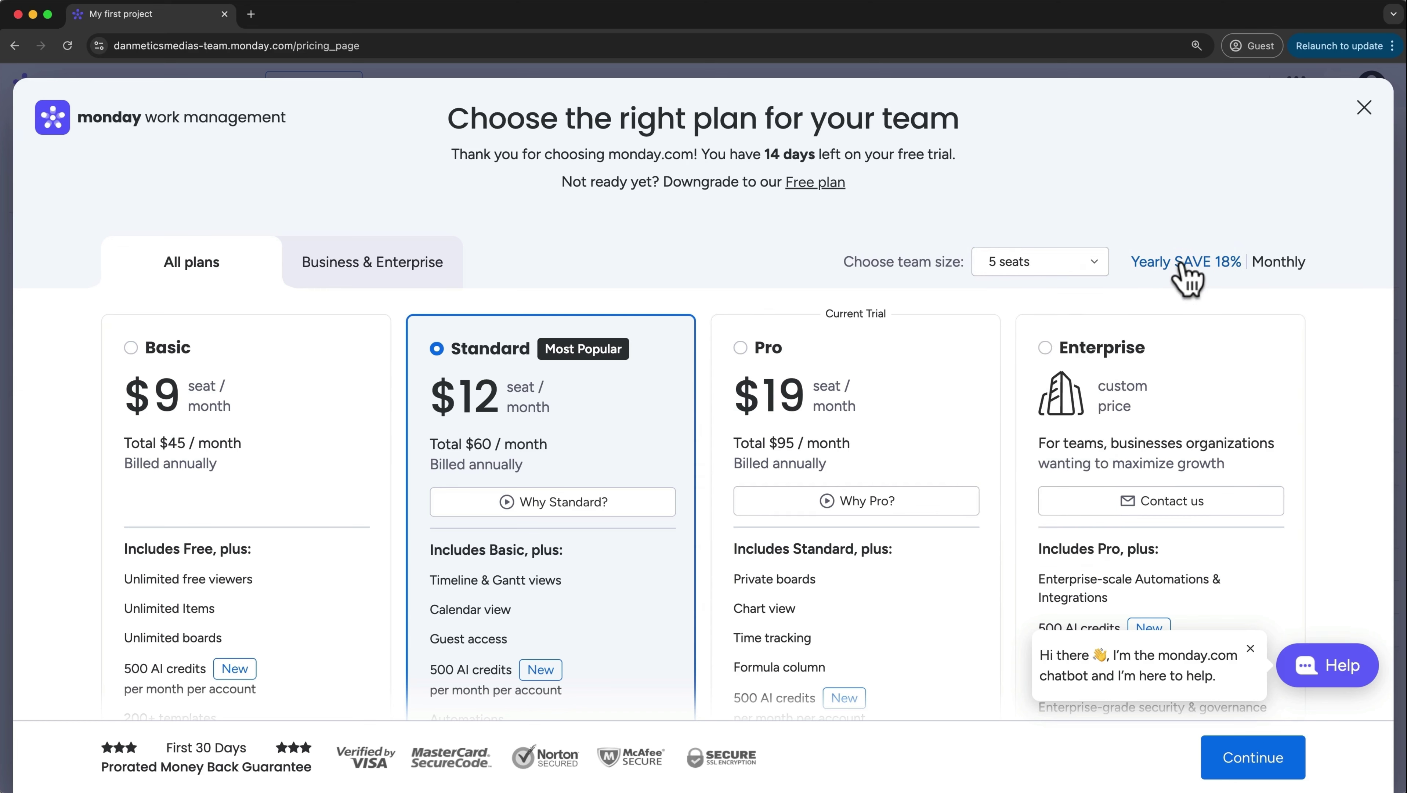
left_click(1276, 263)
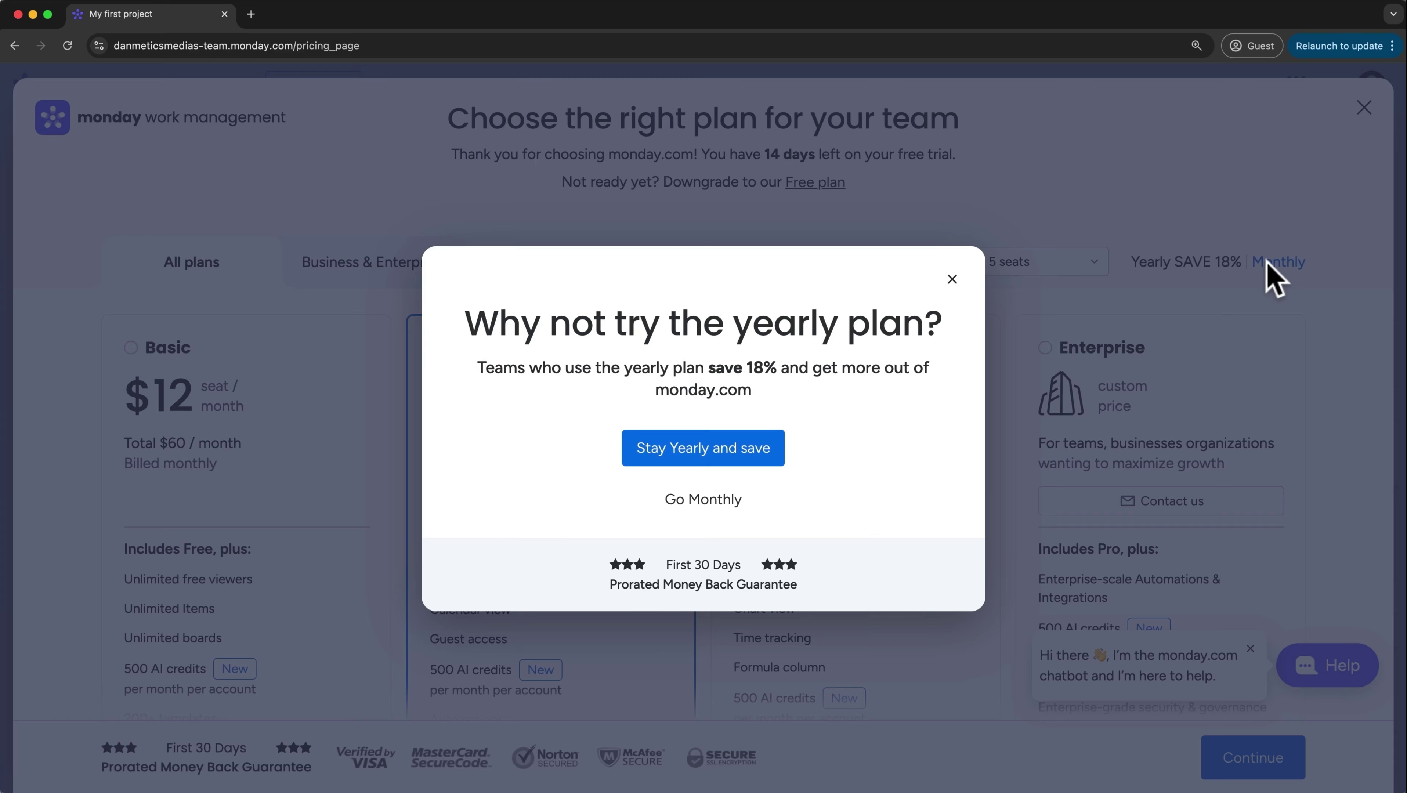
left_click(953, 280)
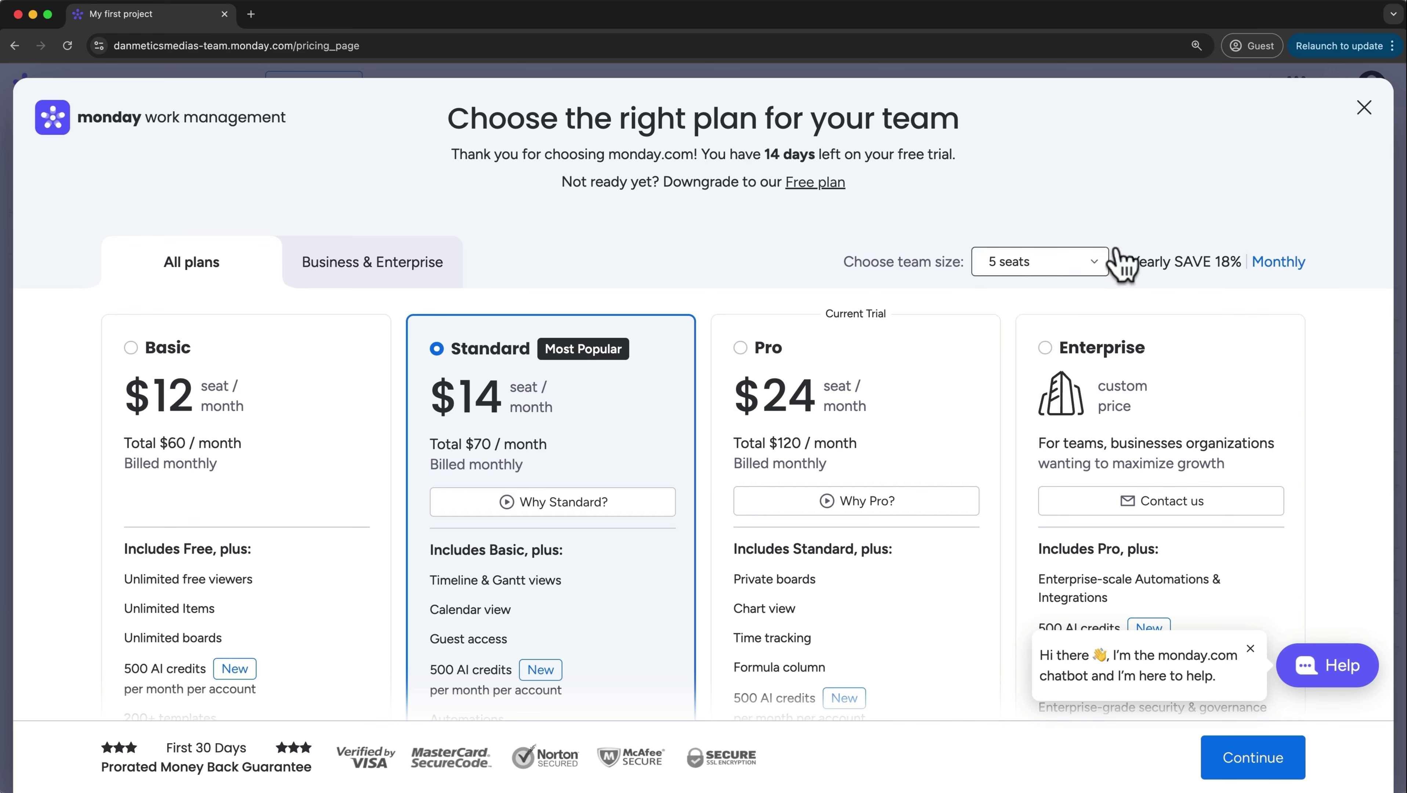
left_click(1363, 107)
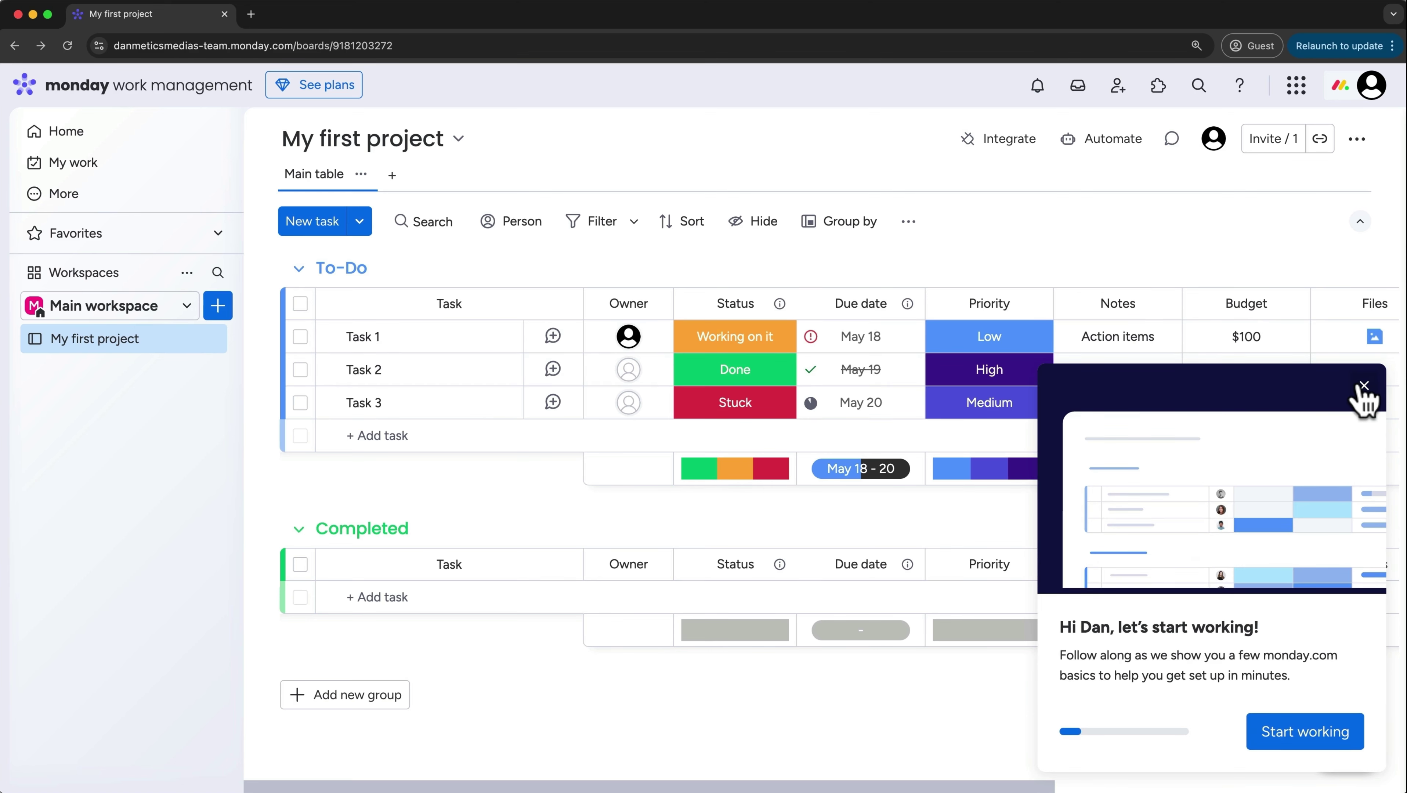
Dismiss the getting-started guide and add a subitem named Subitem 1 under Task 1
left_click(1357, 370)
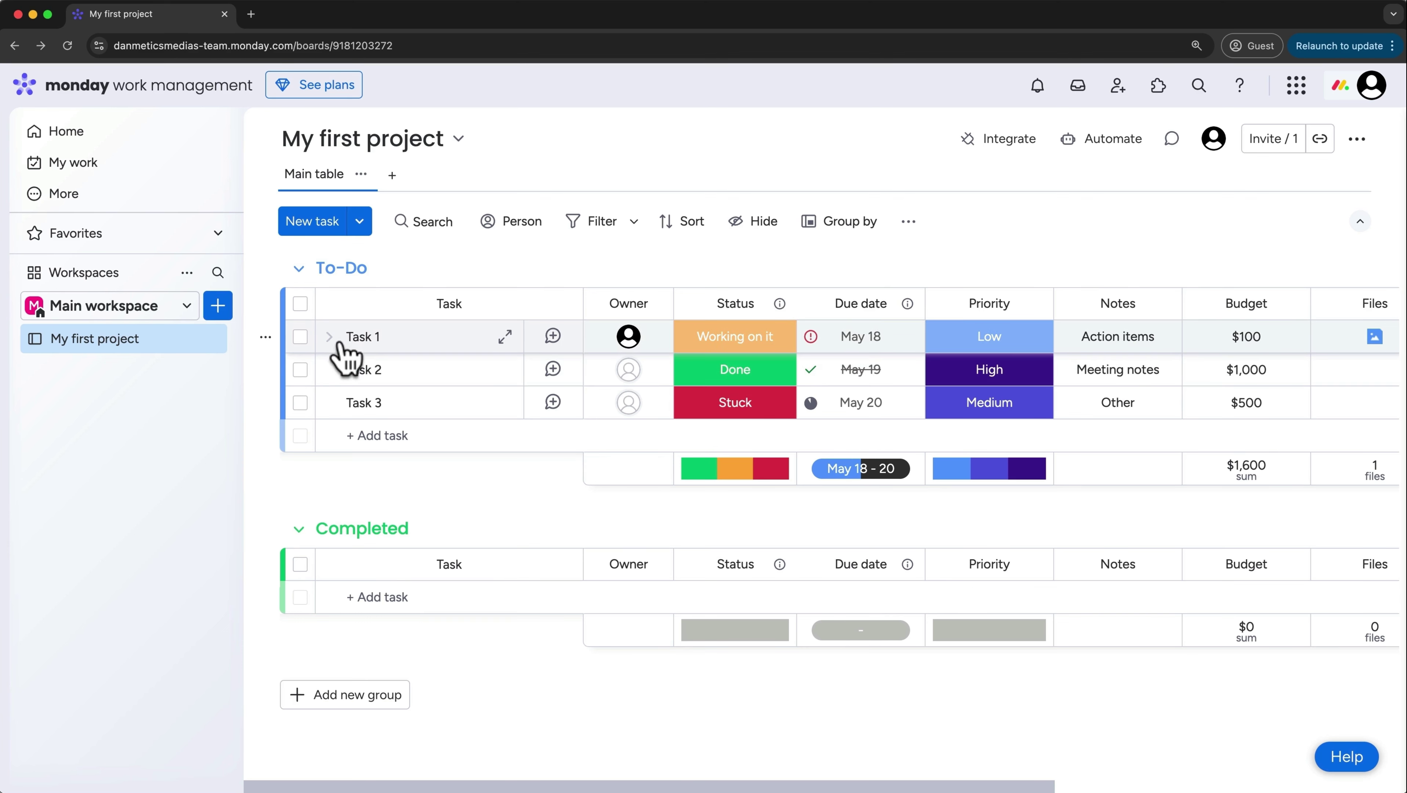
left_click(329, 337)
left_click(383, 417)
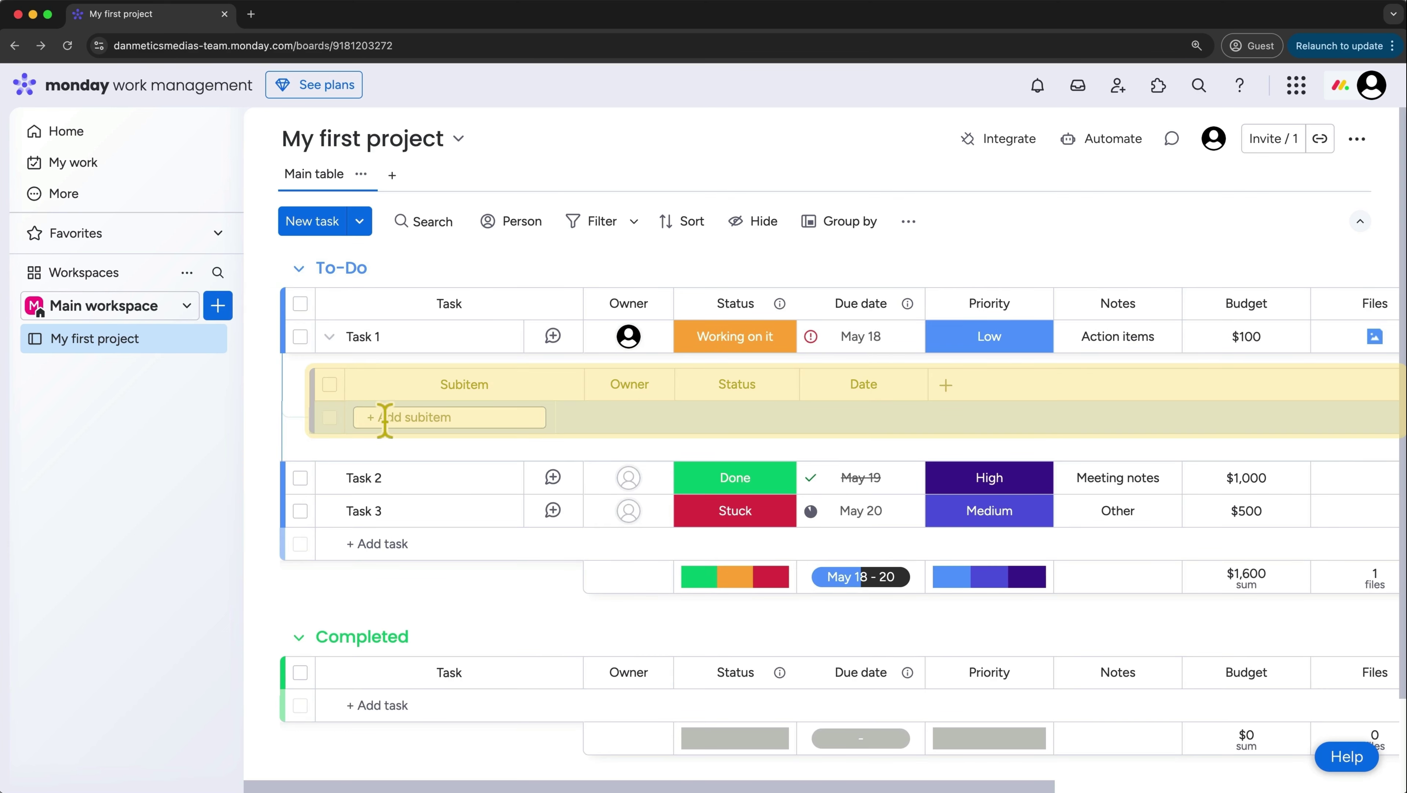
type("Subitem 1")
left_click(329, 337)
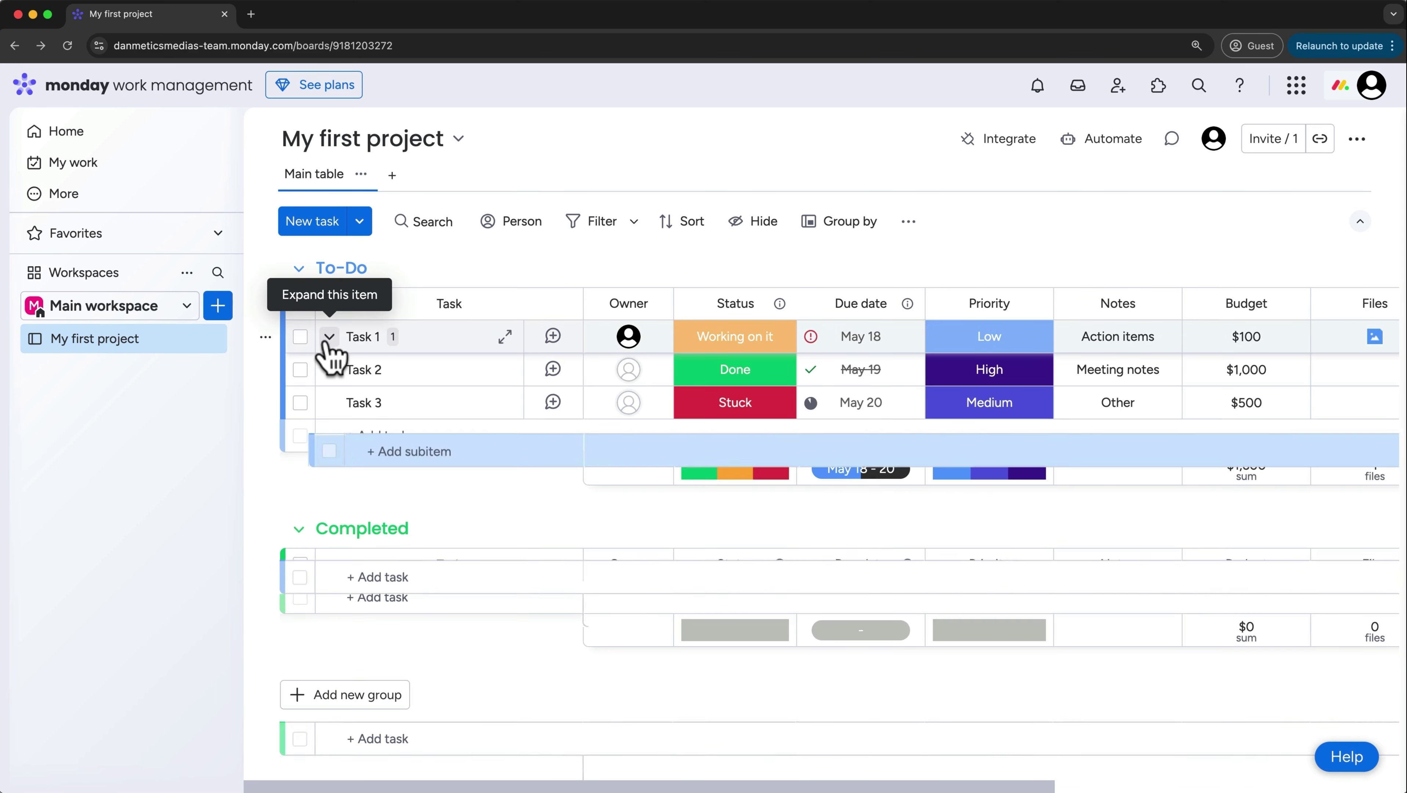
left_click(328, 336)
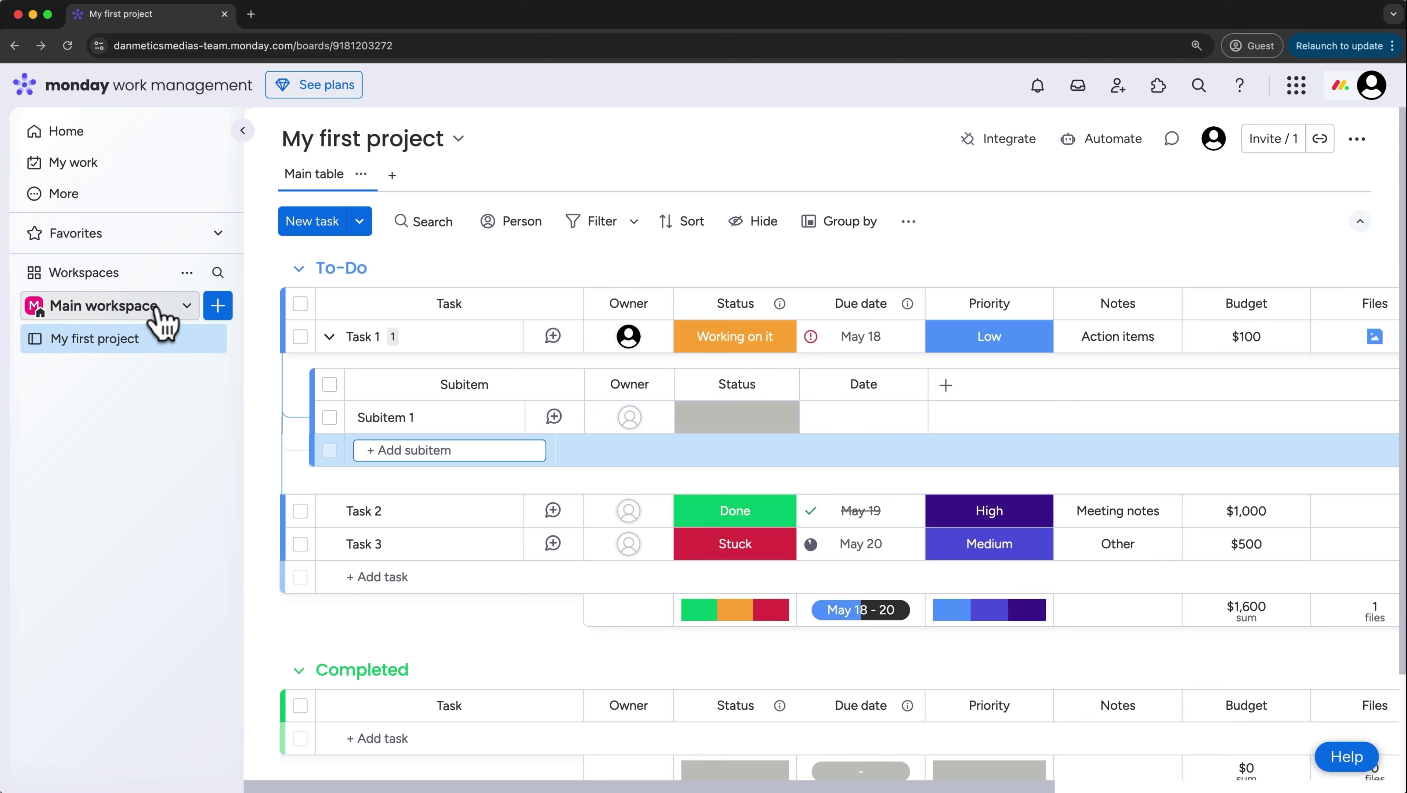
Rename the main workspace as Metics Media
left_click(188, 273)
left_click(189, 273)
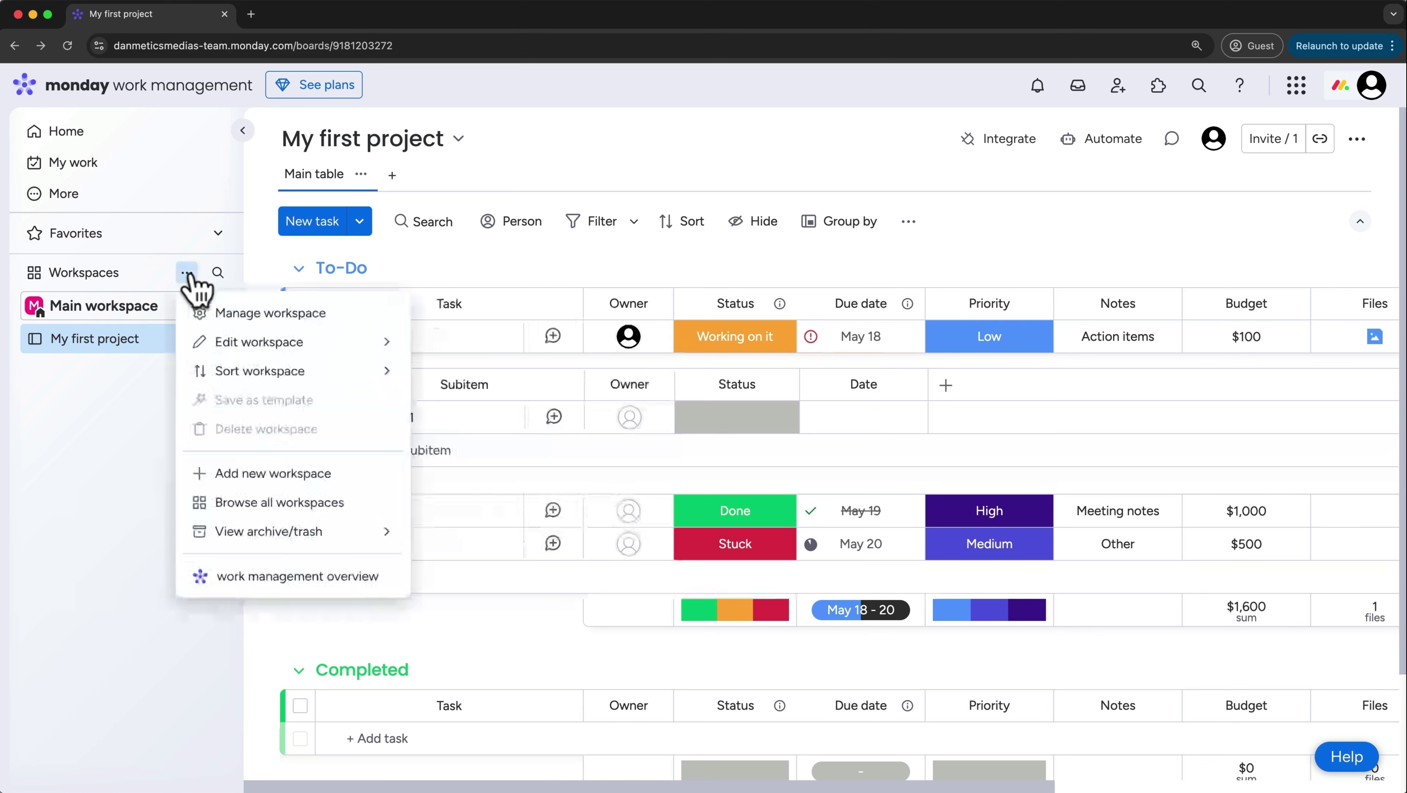
mouse_move(247, 347)
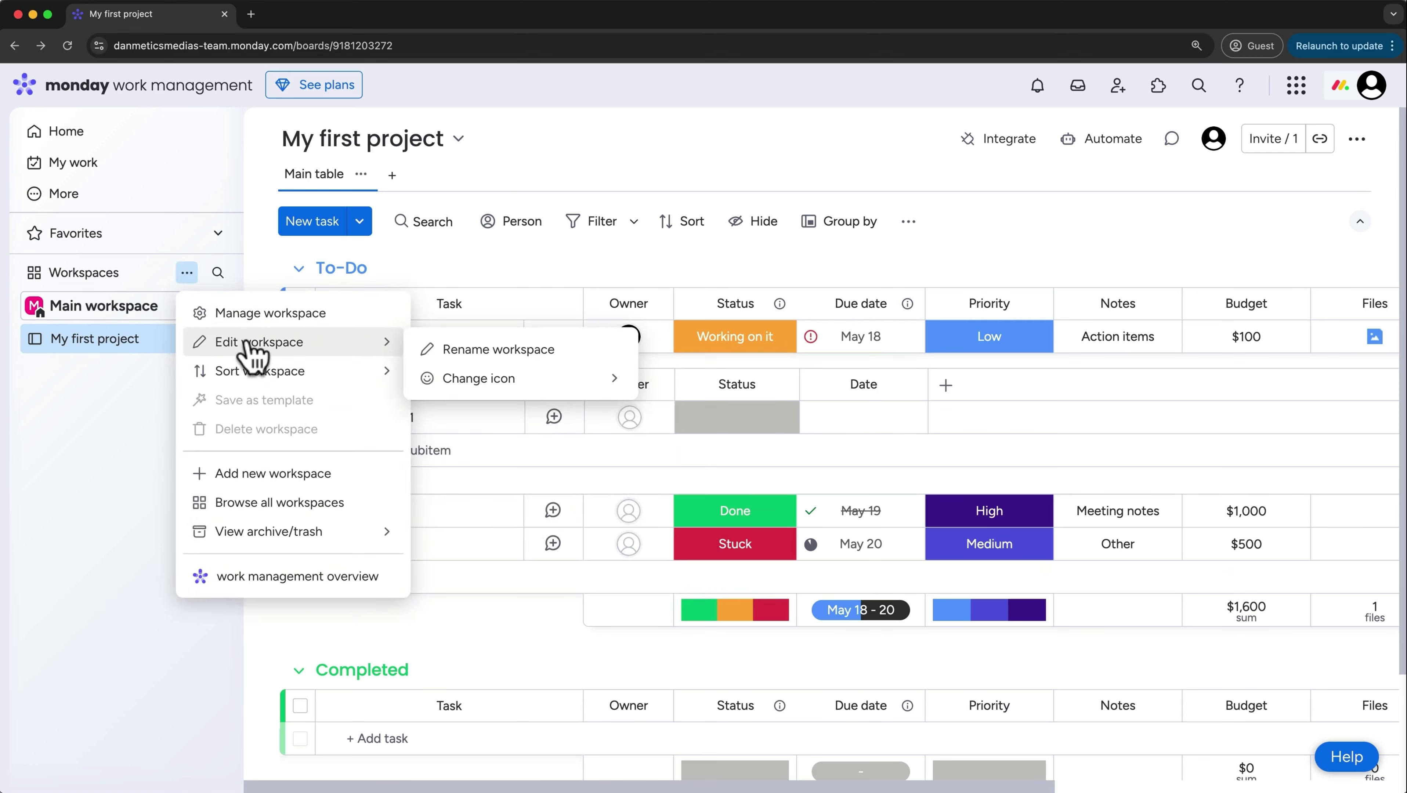
left_click(444, 353)
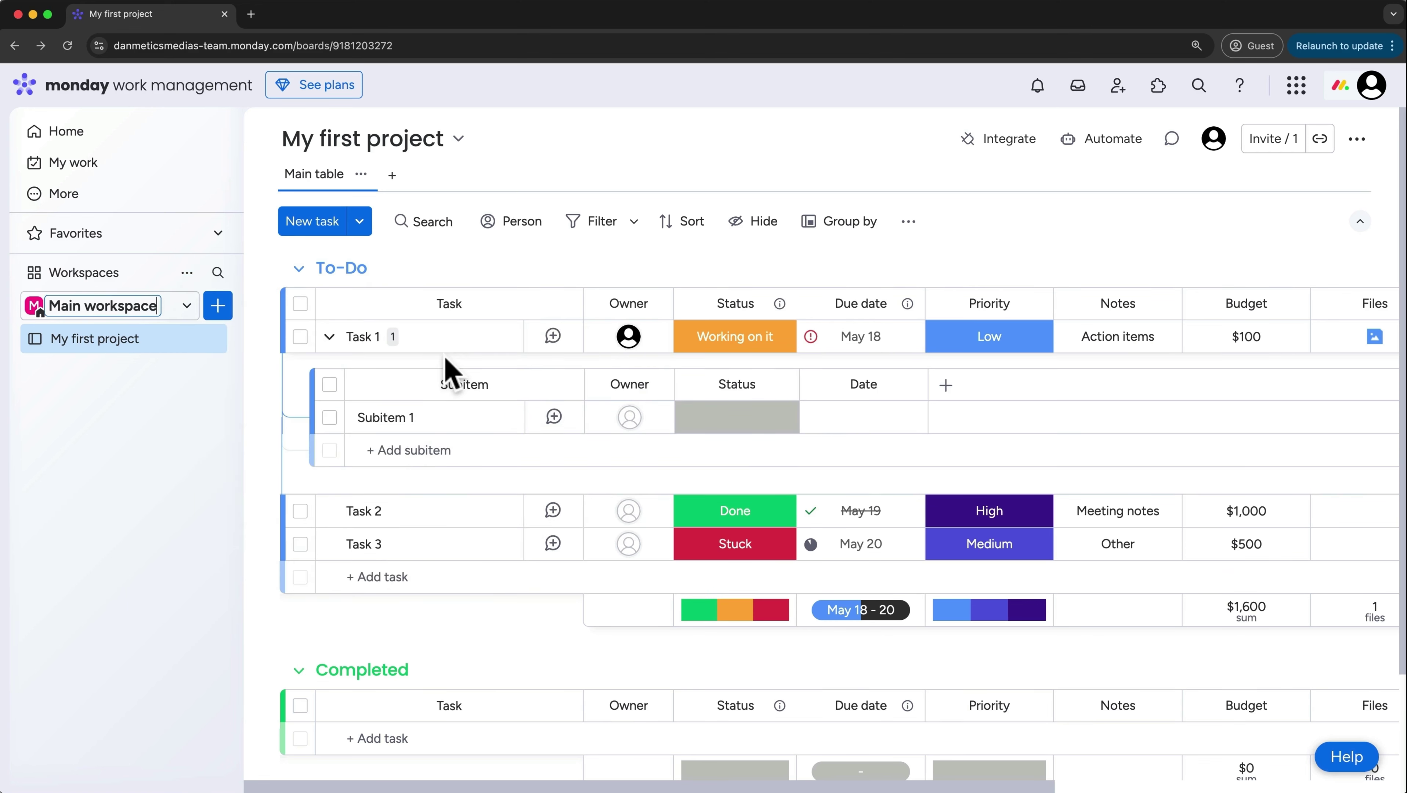
double_click(136, 306)
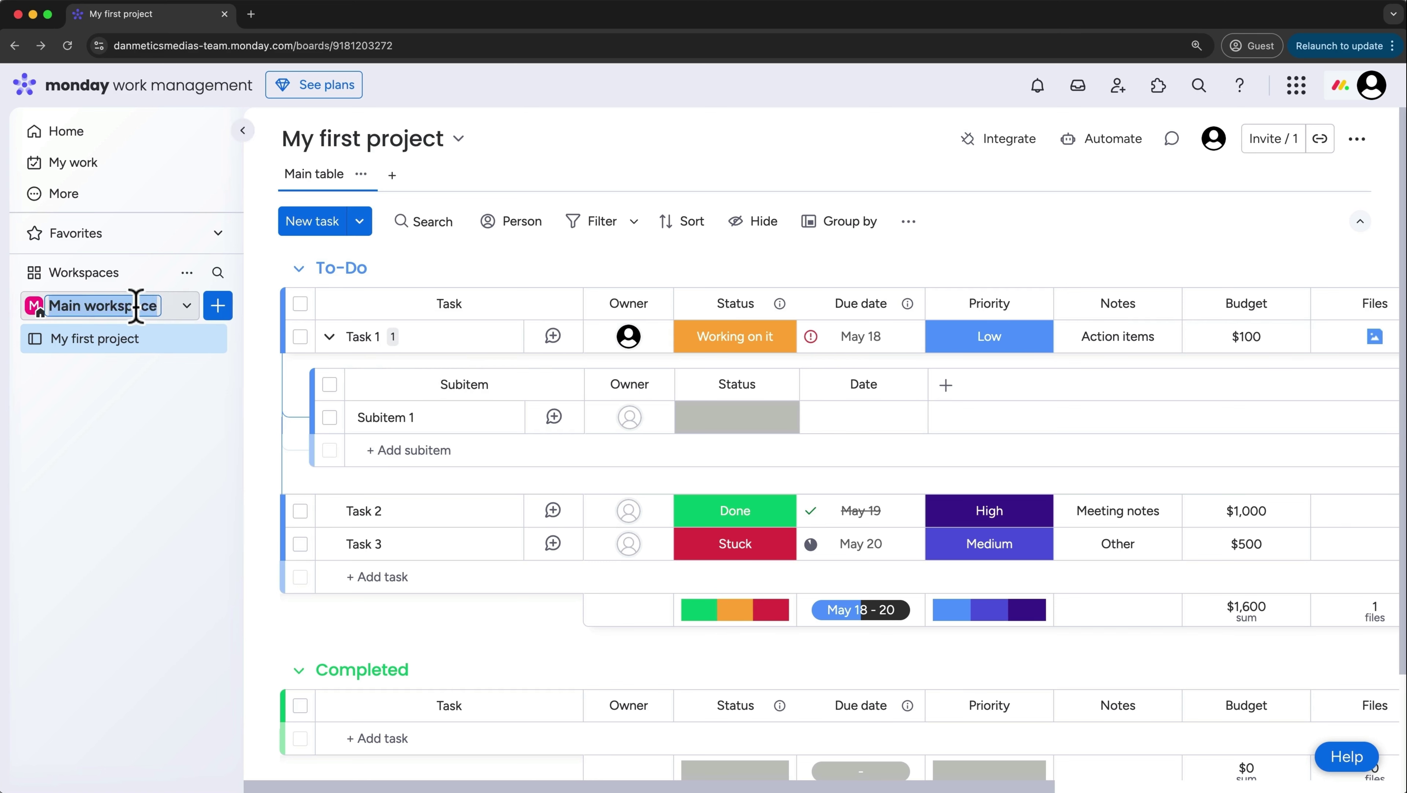
key("super+a")
type("Metics Media")
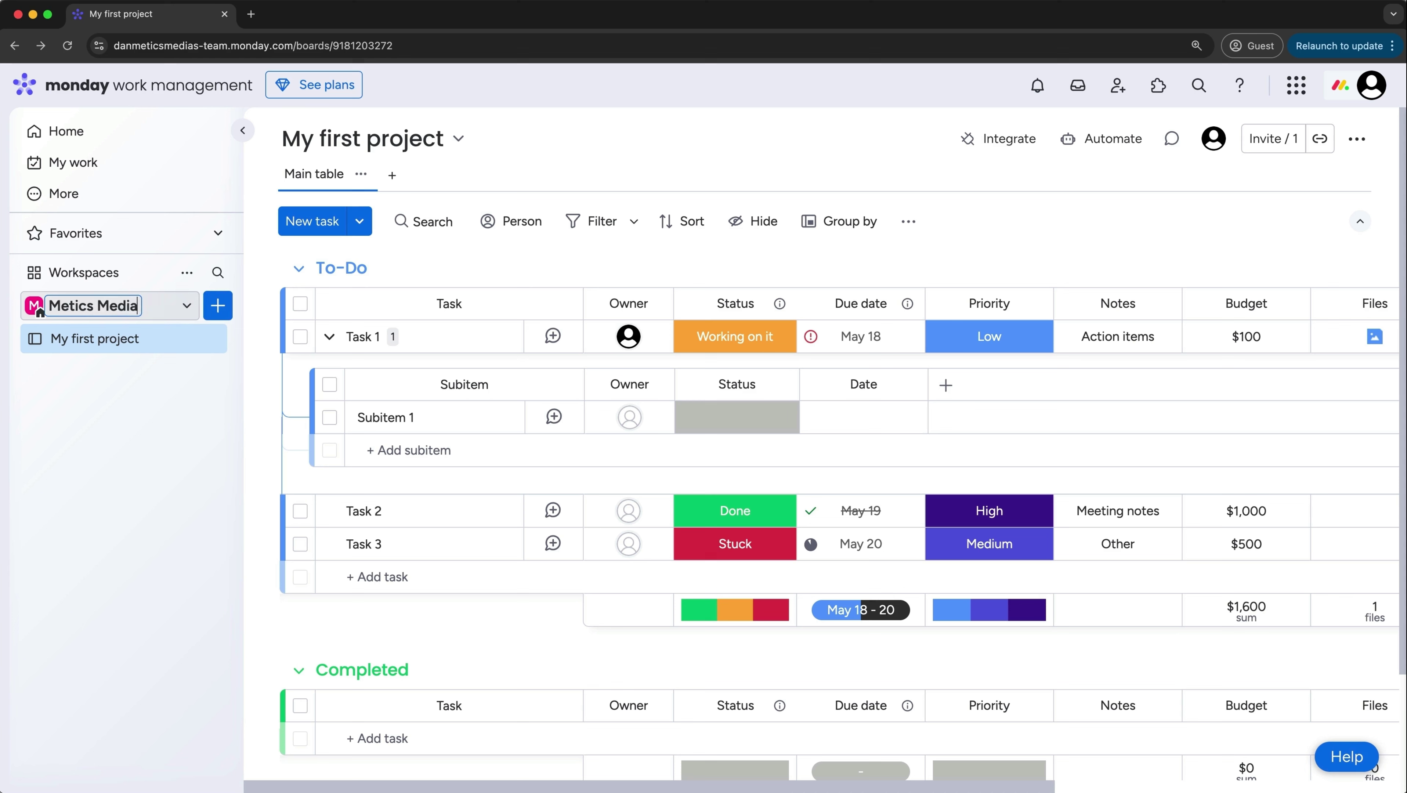
key("Return")
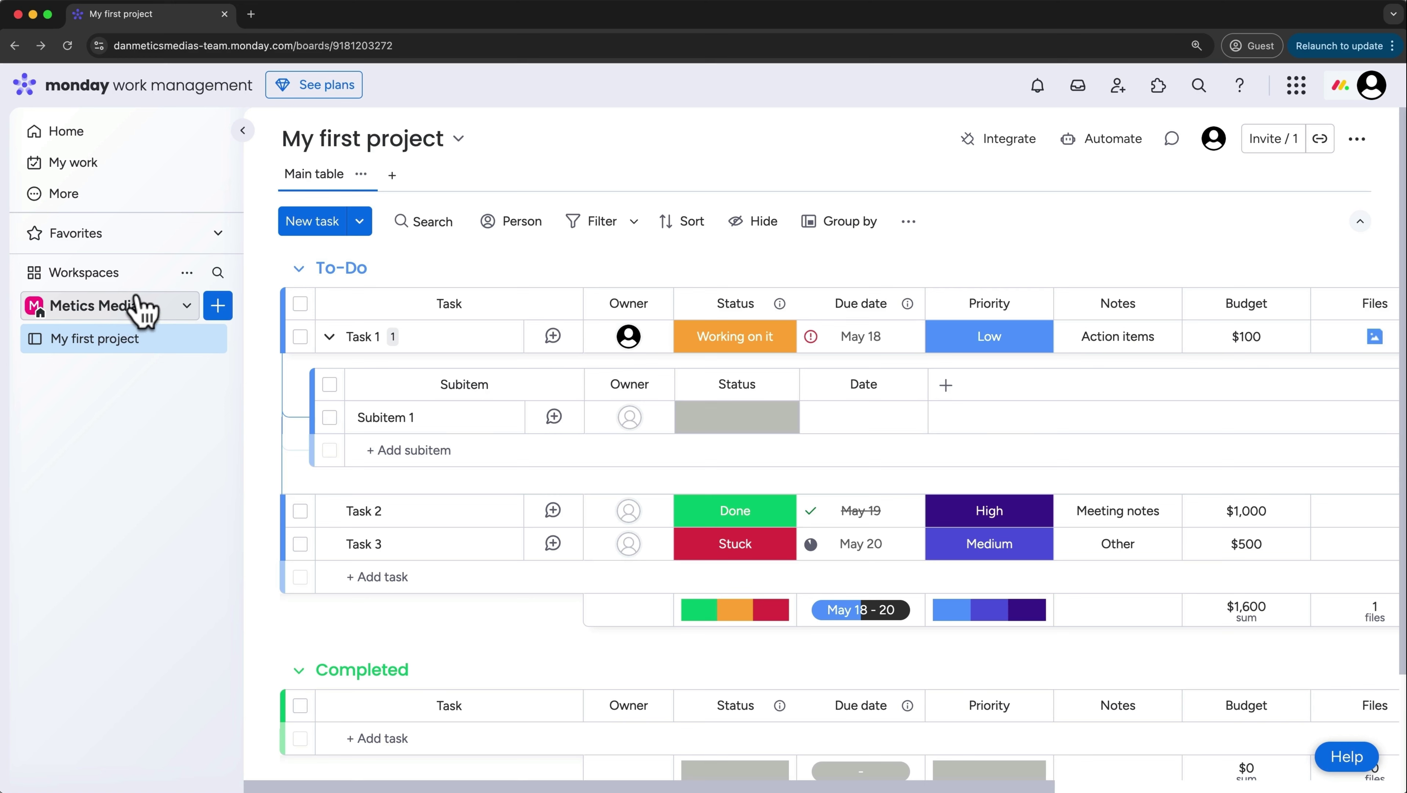
Open the workspace's management page and add the description "Tracking work for the Metics Media YouTube Channel"
left_click(186, 272)
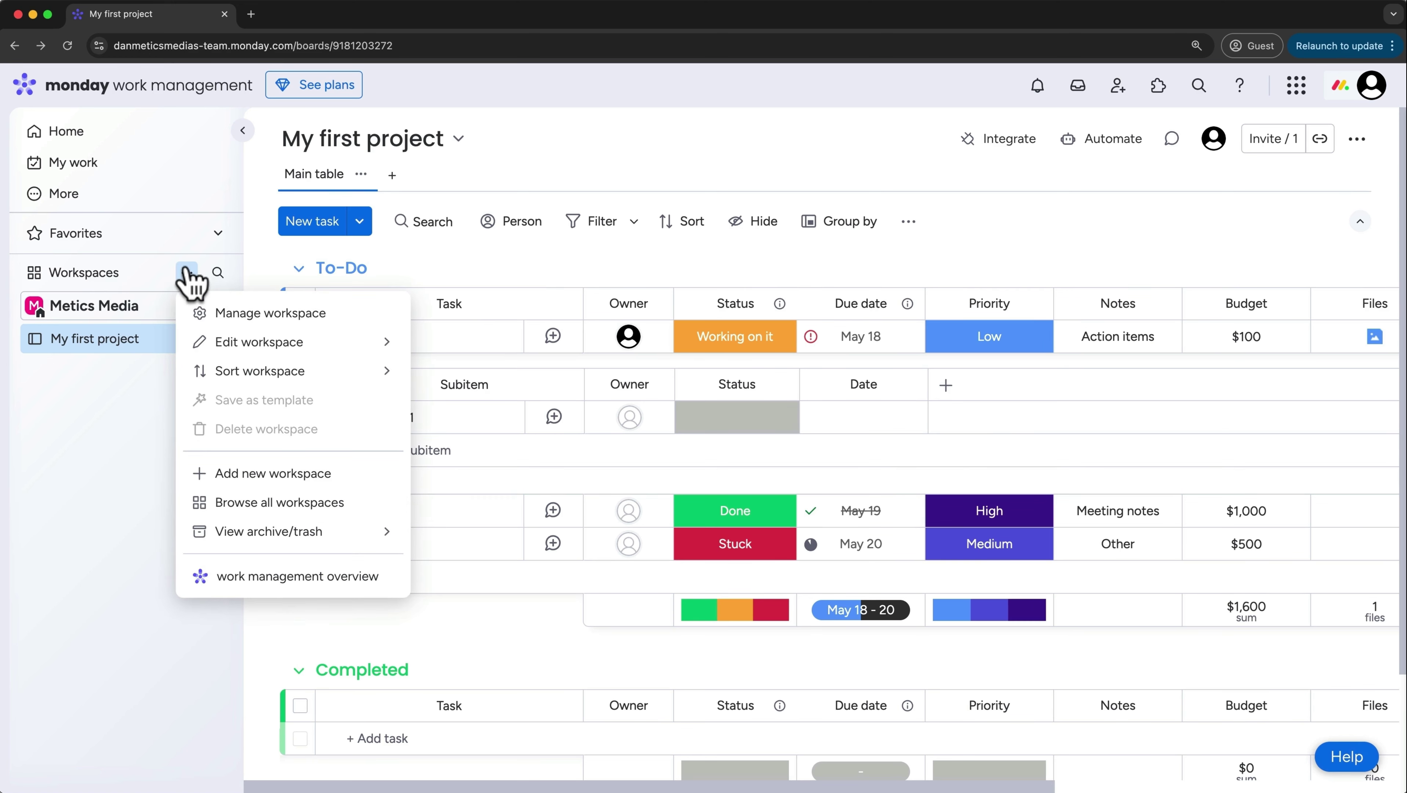
left_click(223, 314)
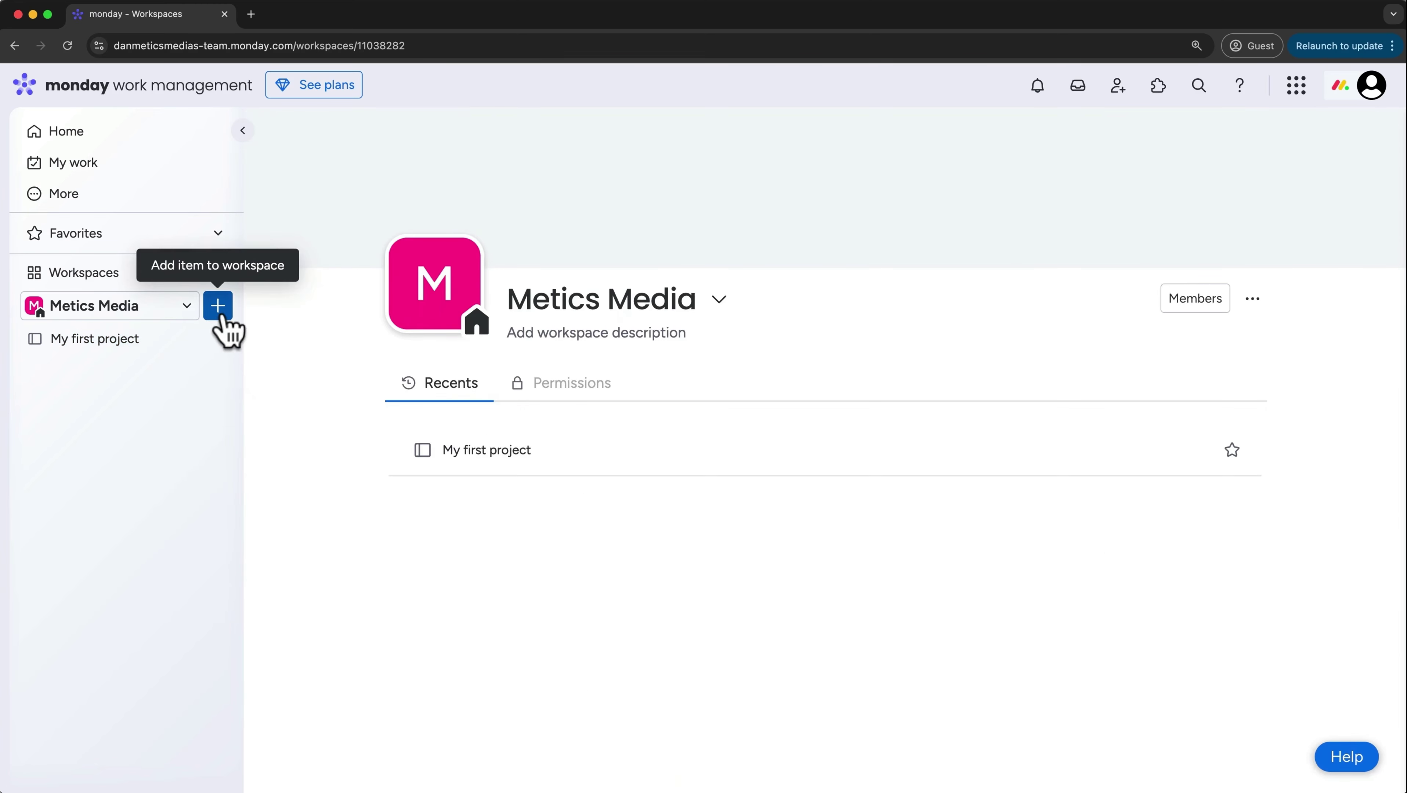
left_click(545, 335)
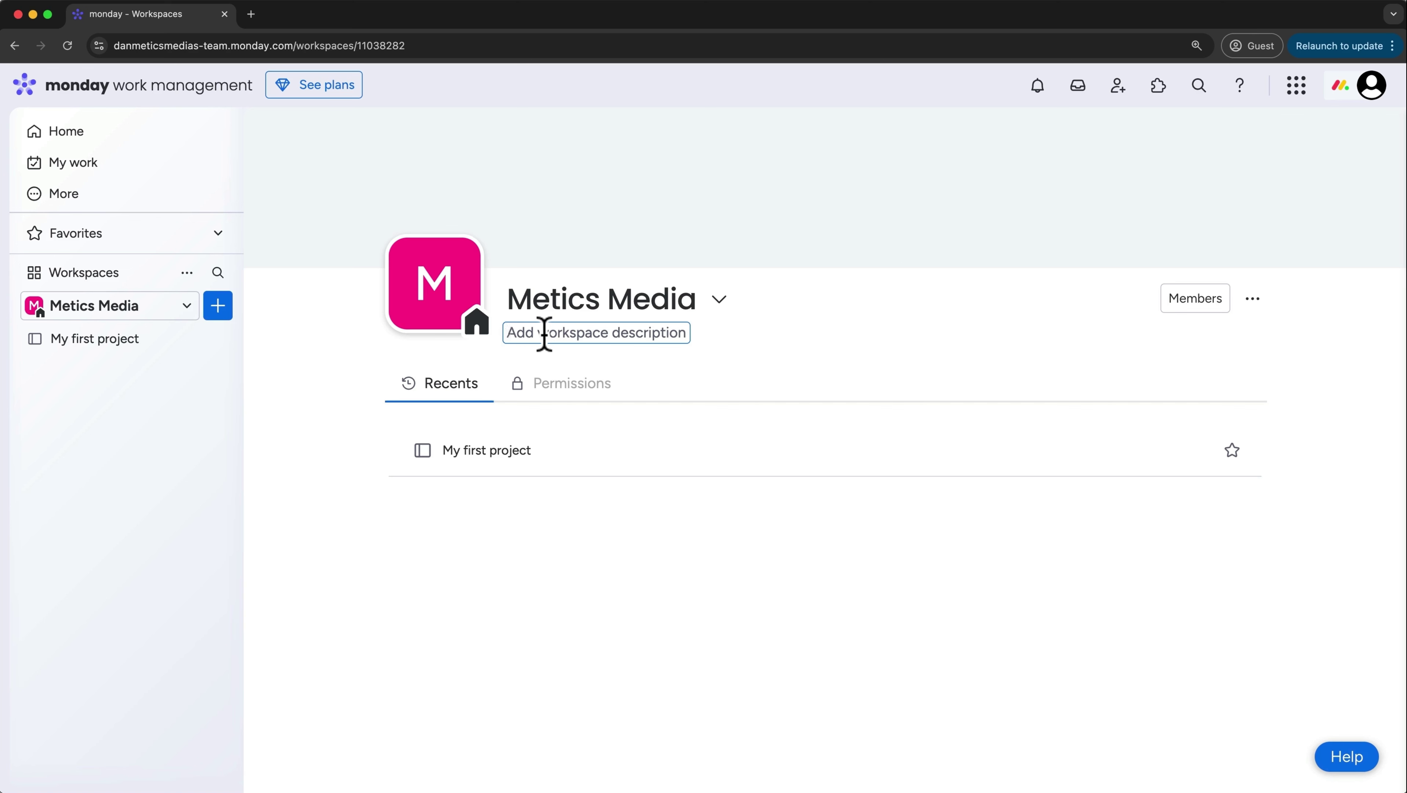
type("Tracking work for th")
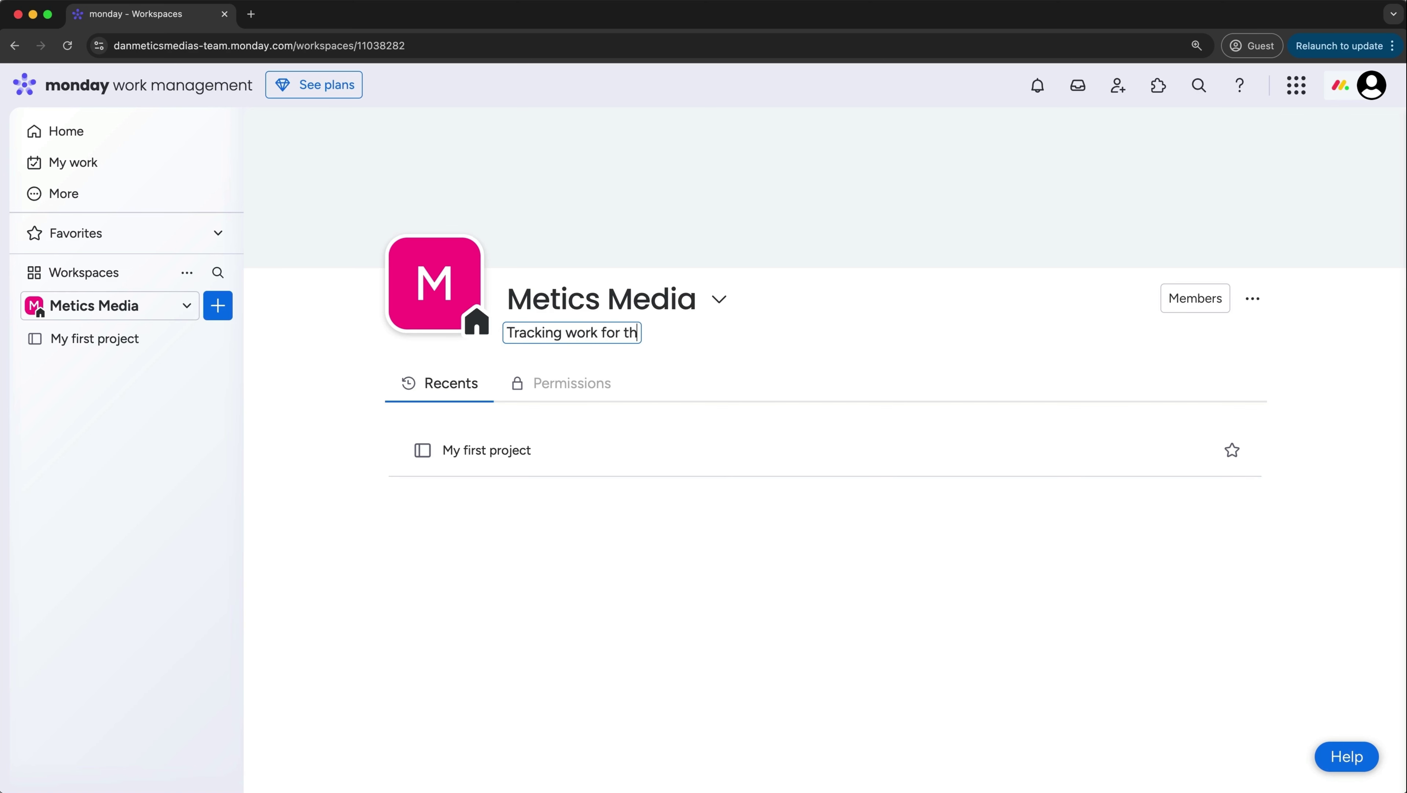
type("e Metics Media YouTub")
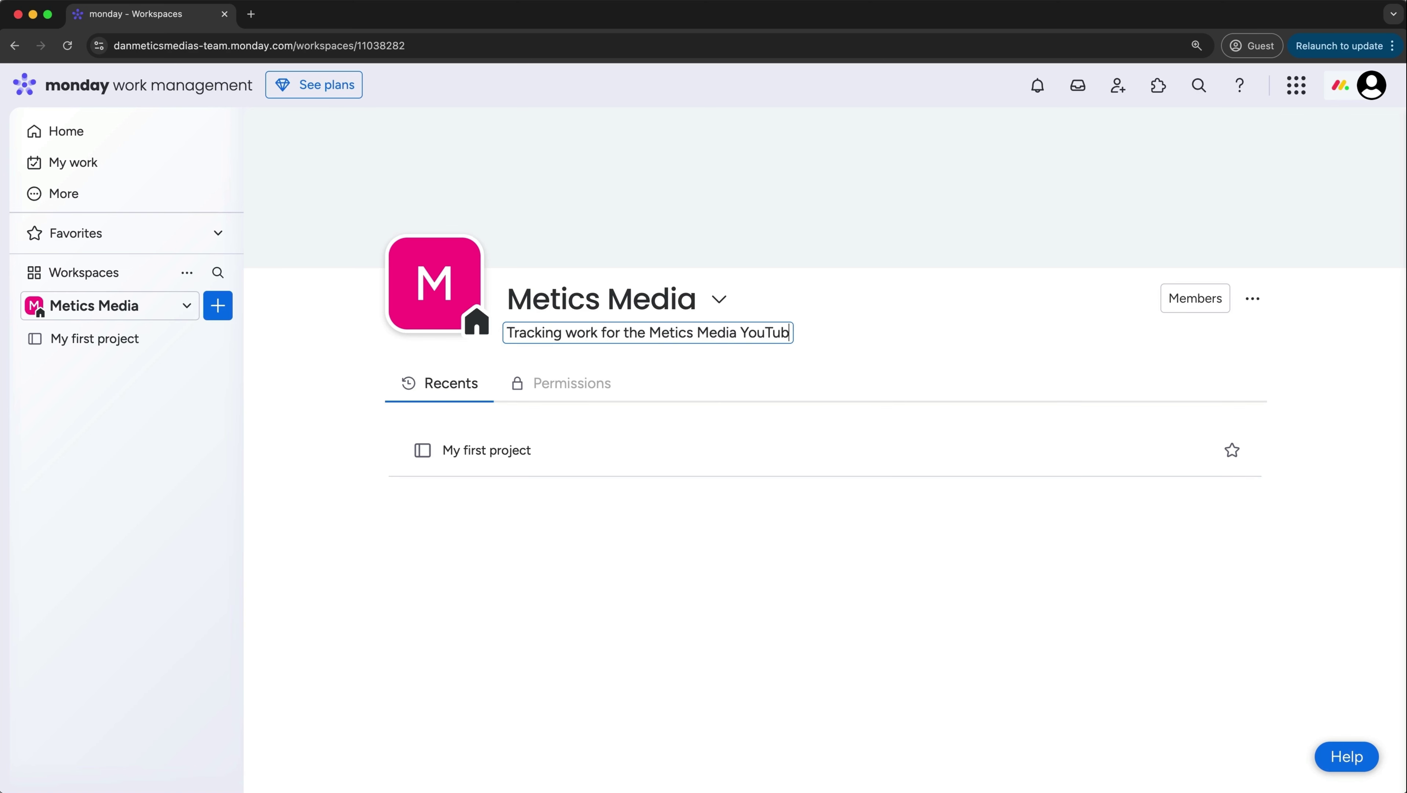
type("e Channel")
key("Return")
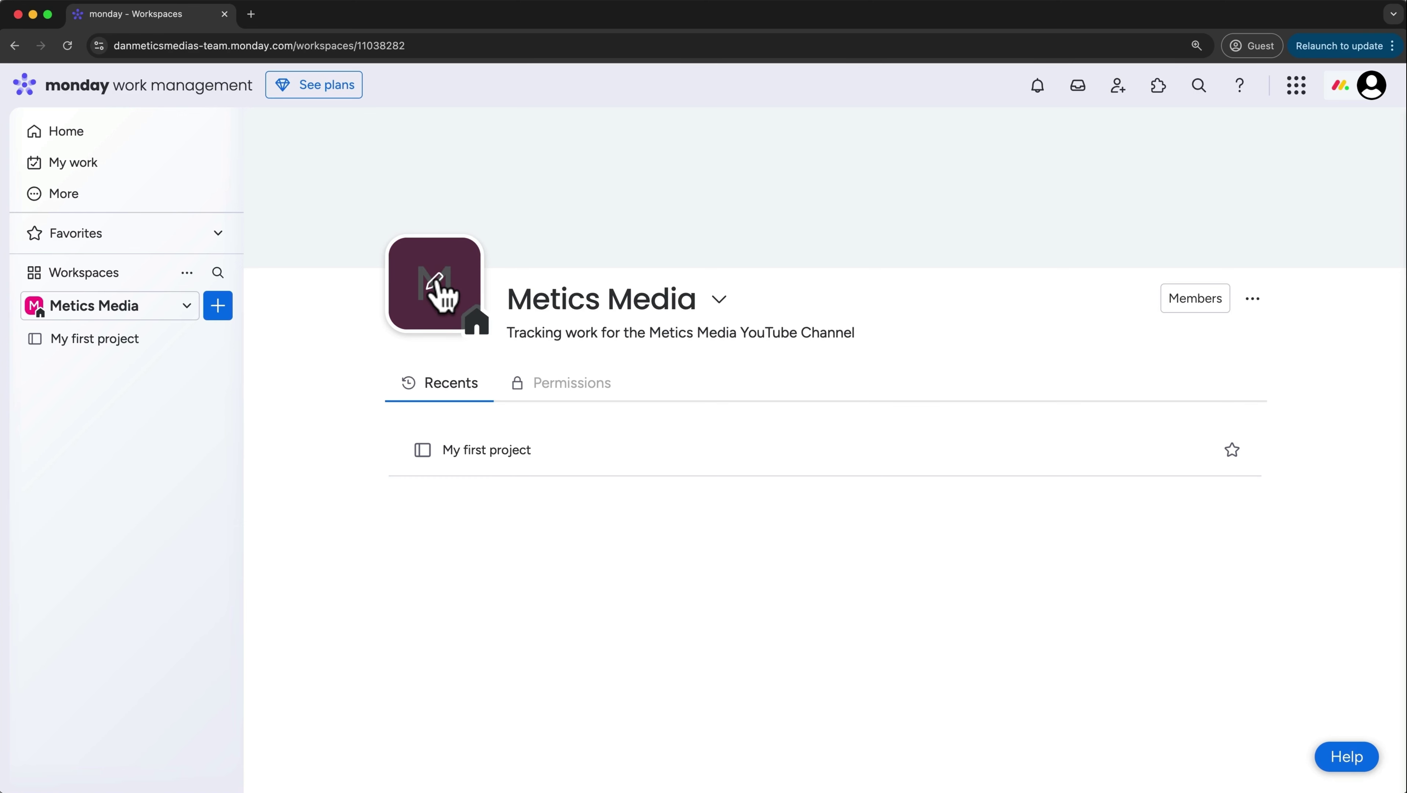
Change the Metics Media workspace icon's background color to dark red, keeping the letter M
left_click(443, 295)
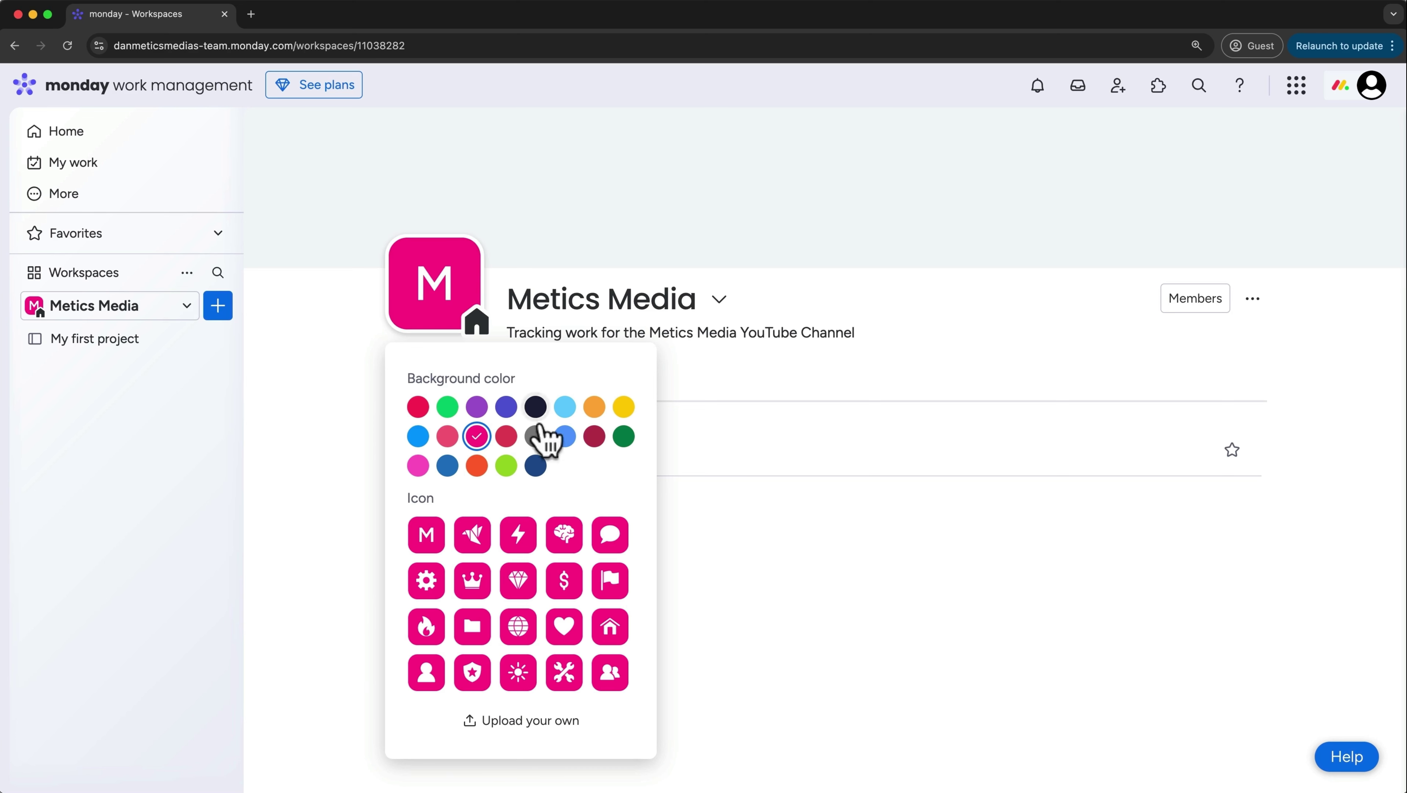
left_click(593, 436)
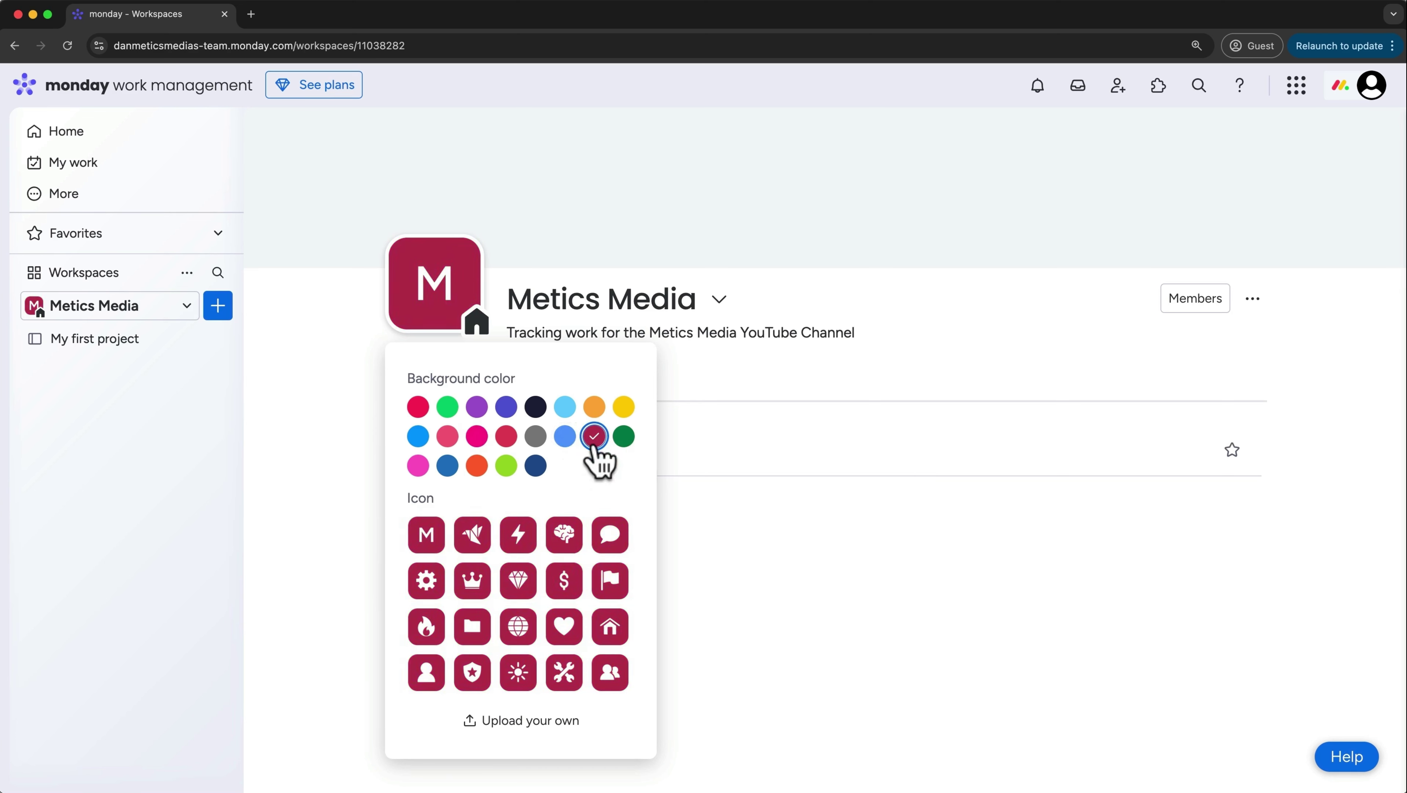
left_click(344, 434)
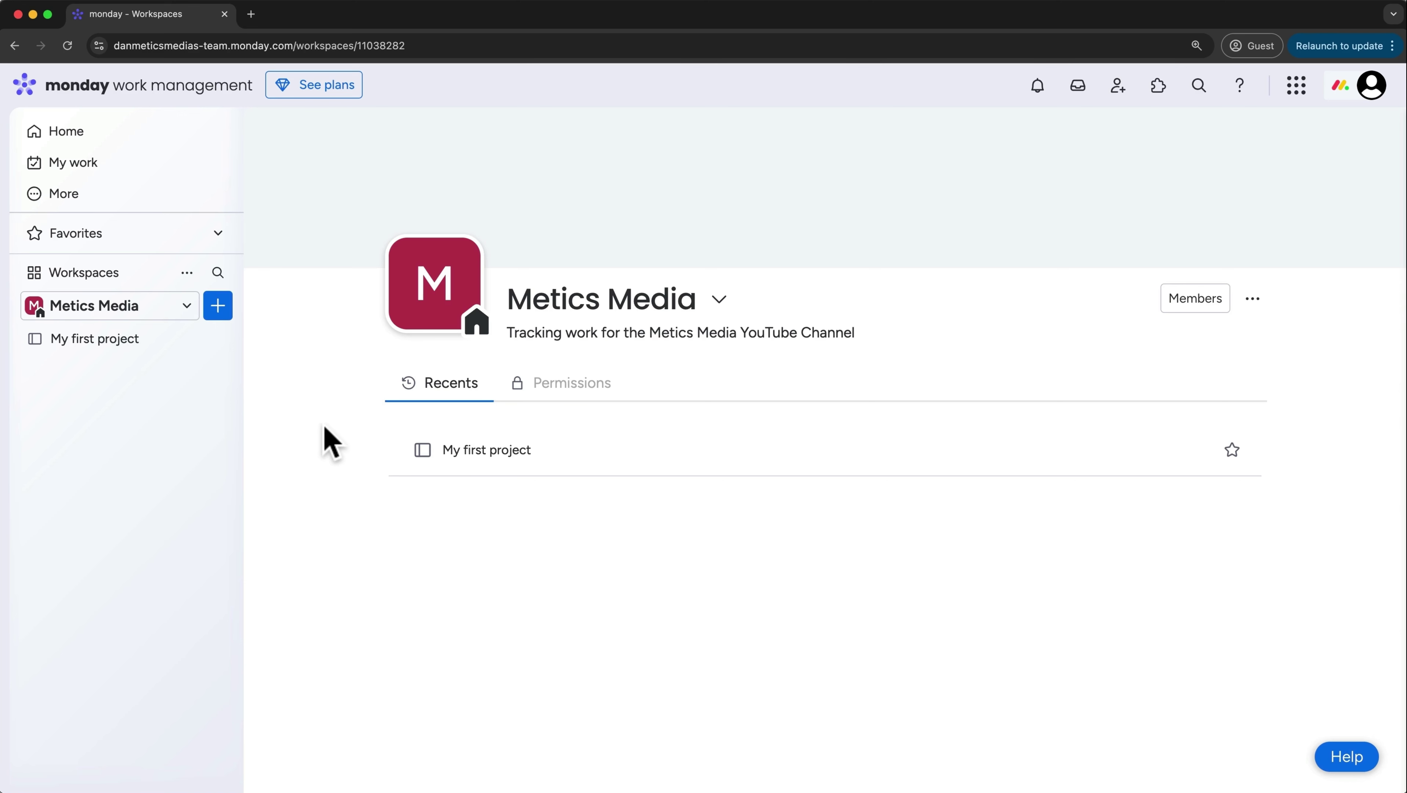
Add an open workspace with the default name New Workspace and a white lightning bolt icon on light blue
left_click(188, 272)
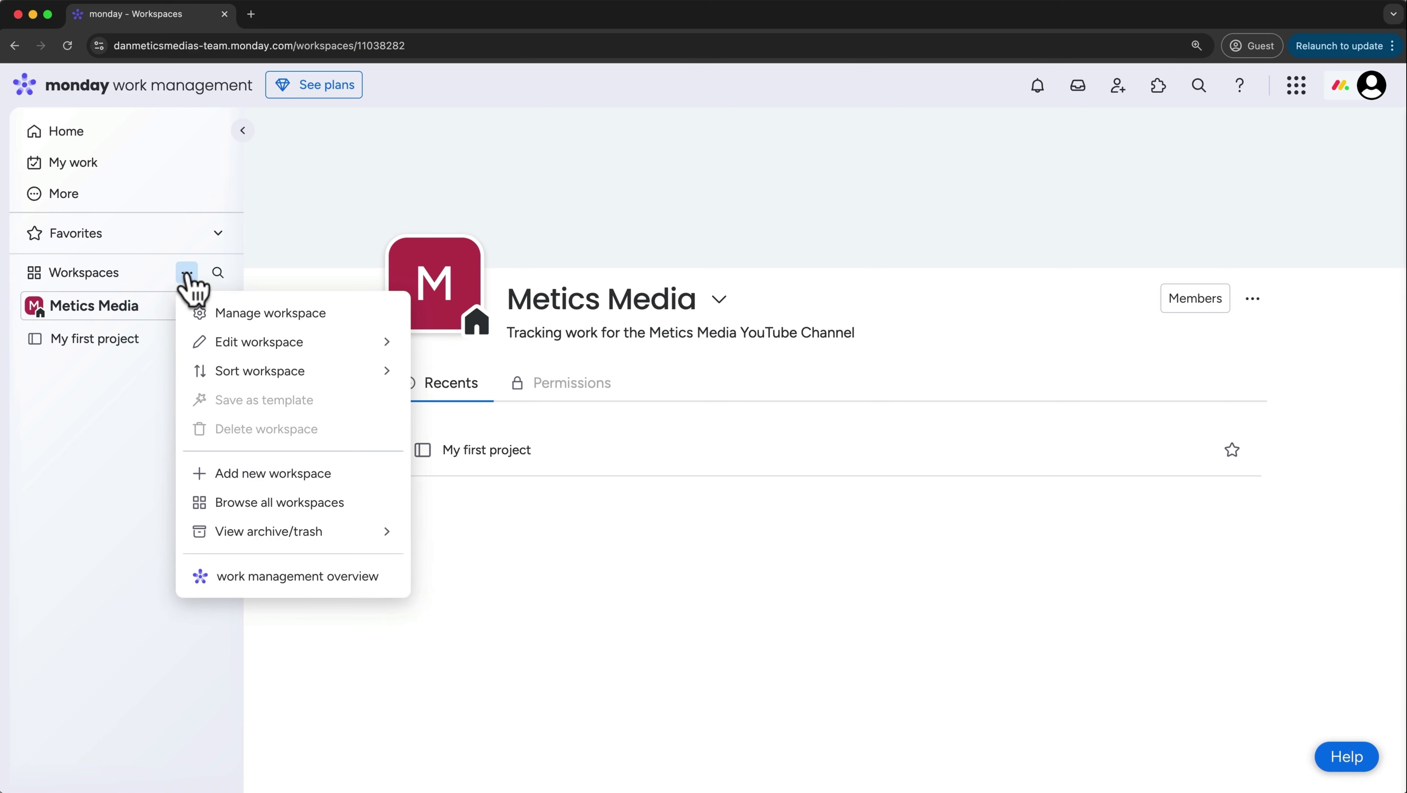
left_click(247, 482)
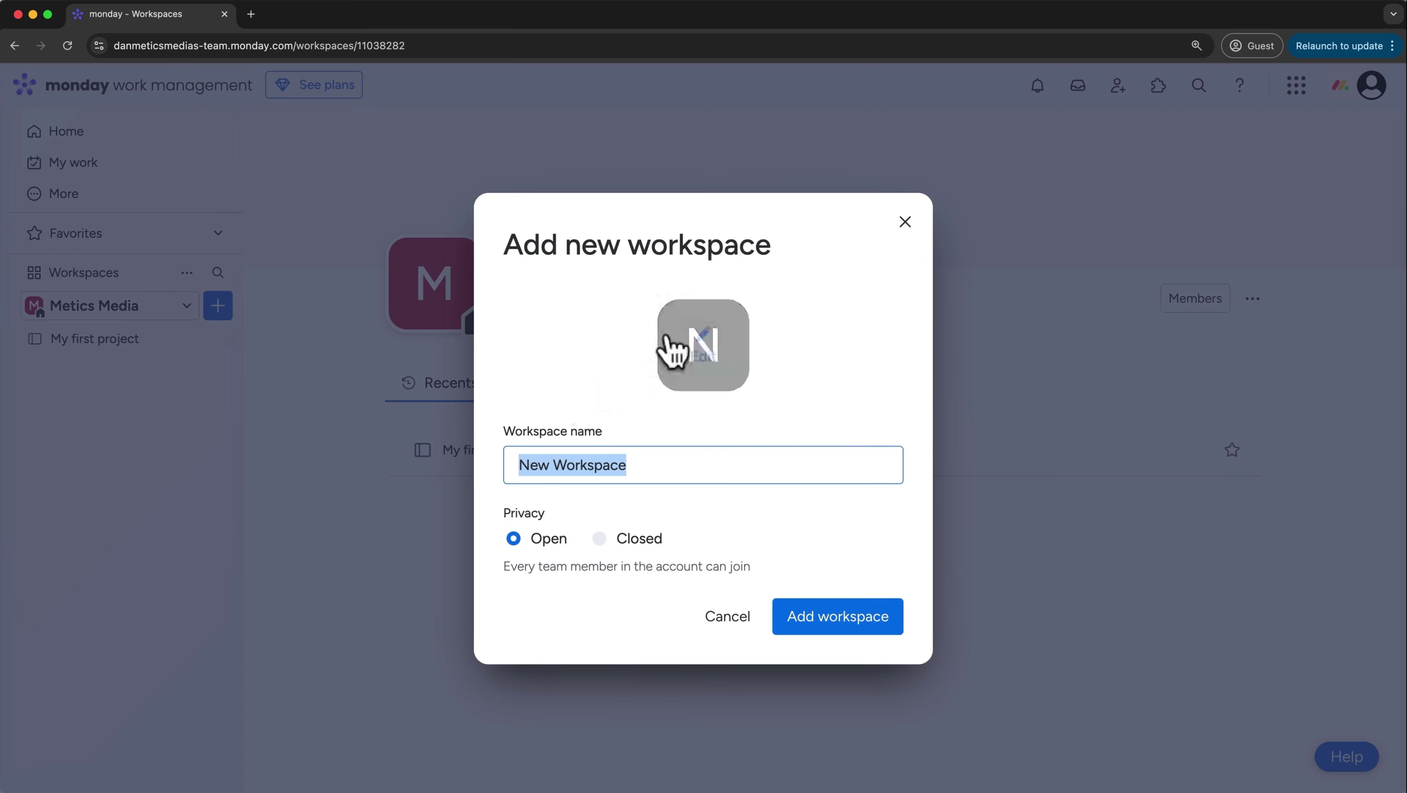
mouse_move(675, 347)
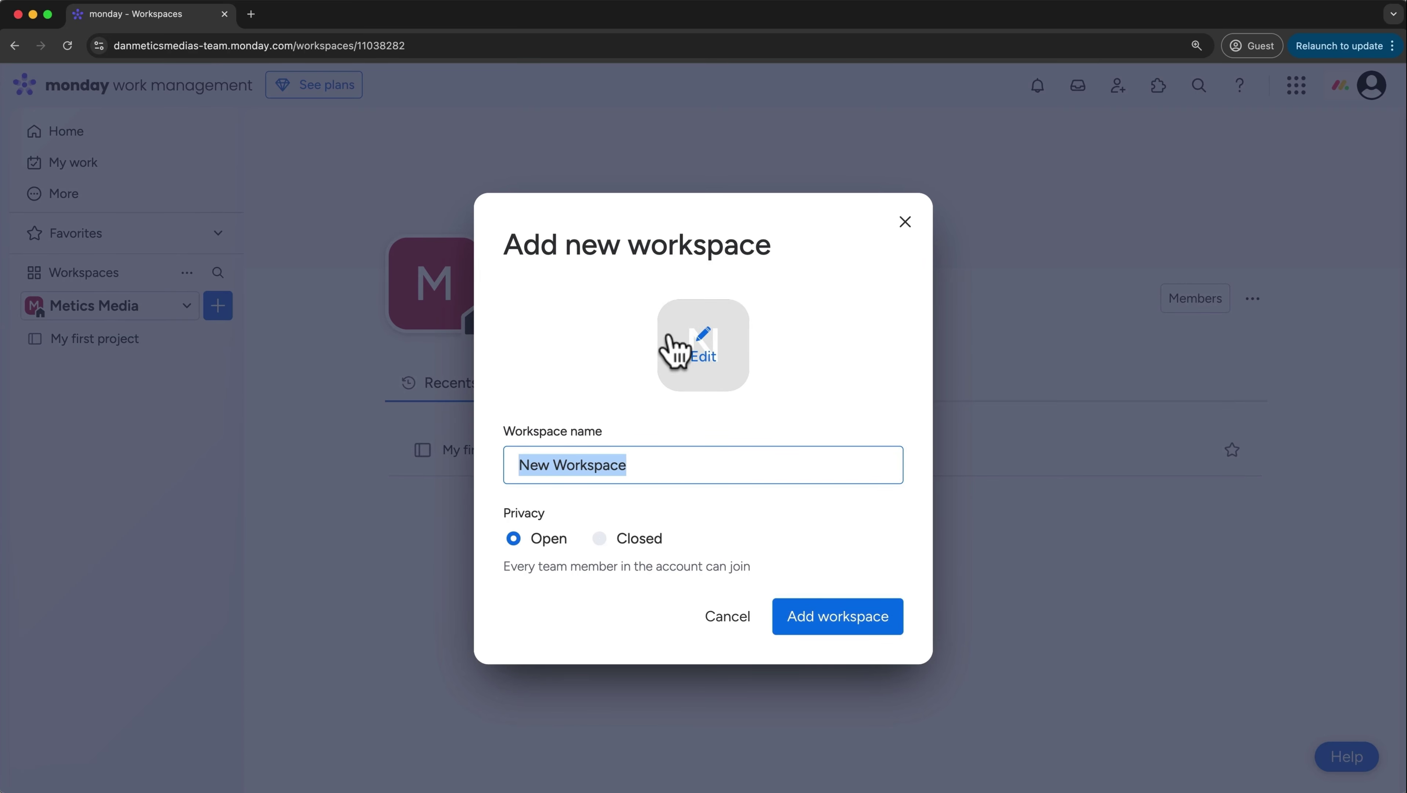
left_click(715, 365)
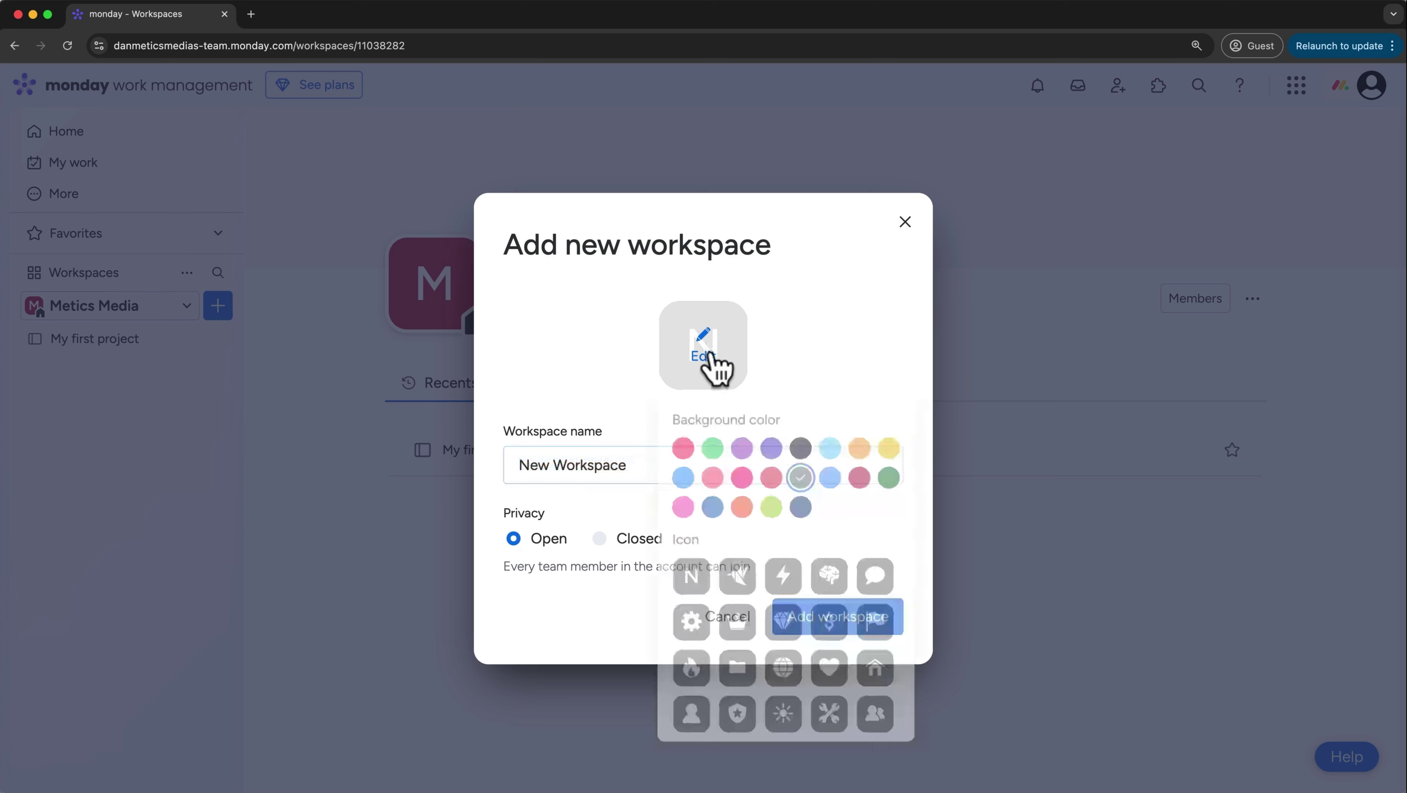
left_click(828, 457)
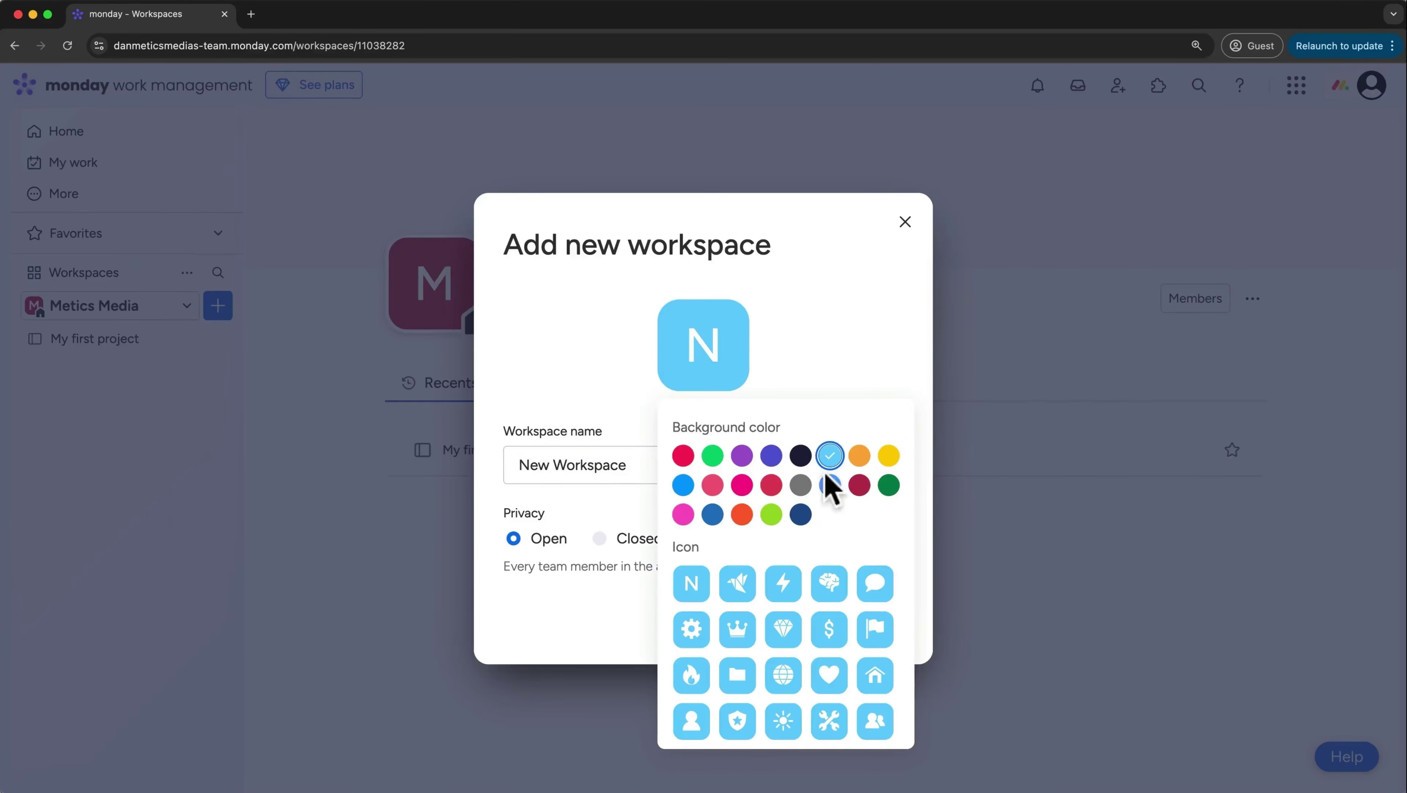
left_click(786, 588)
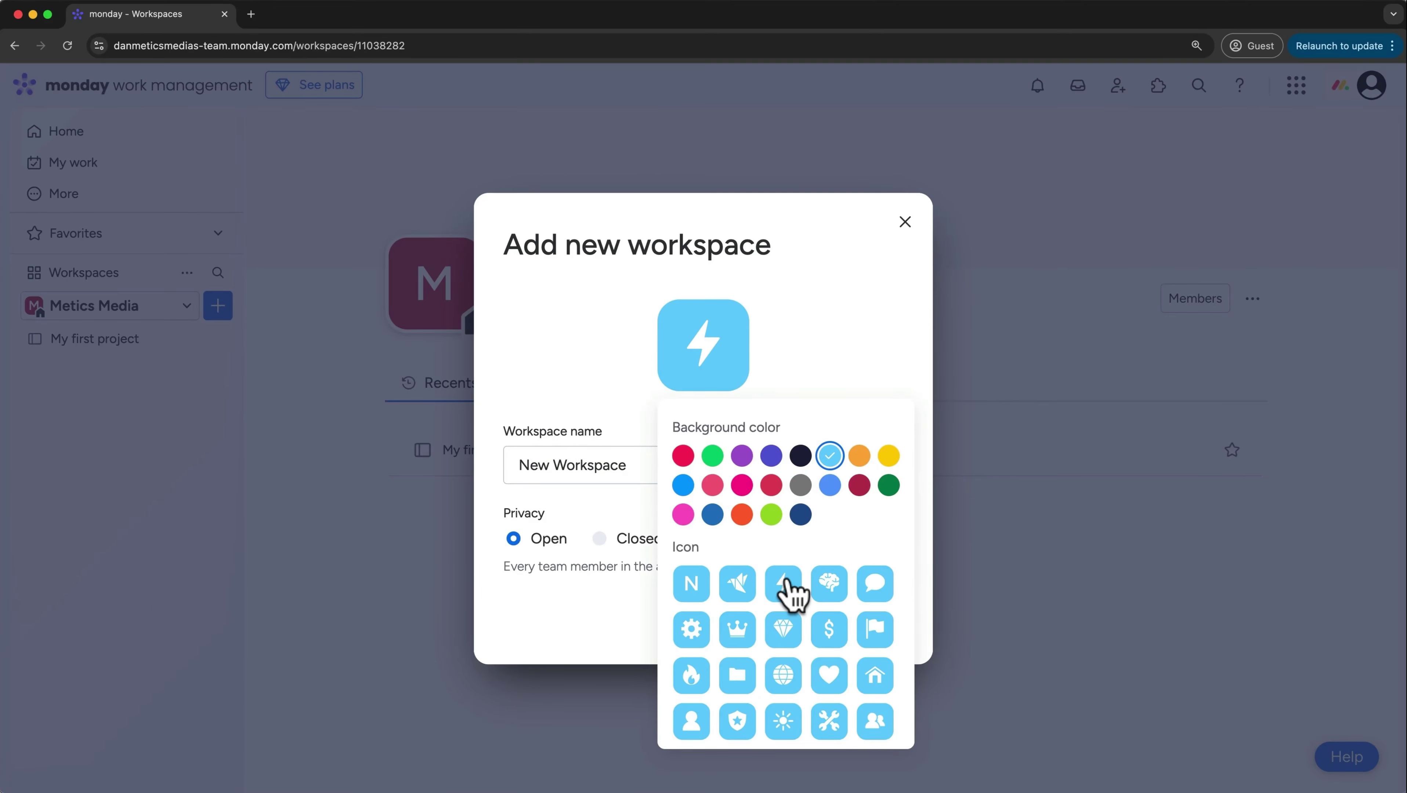
left_click(599, 584)
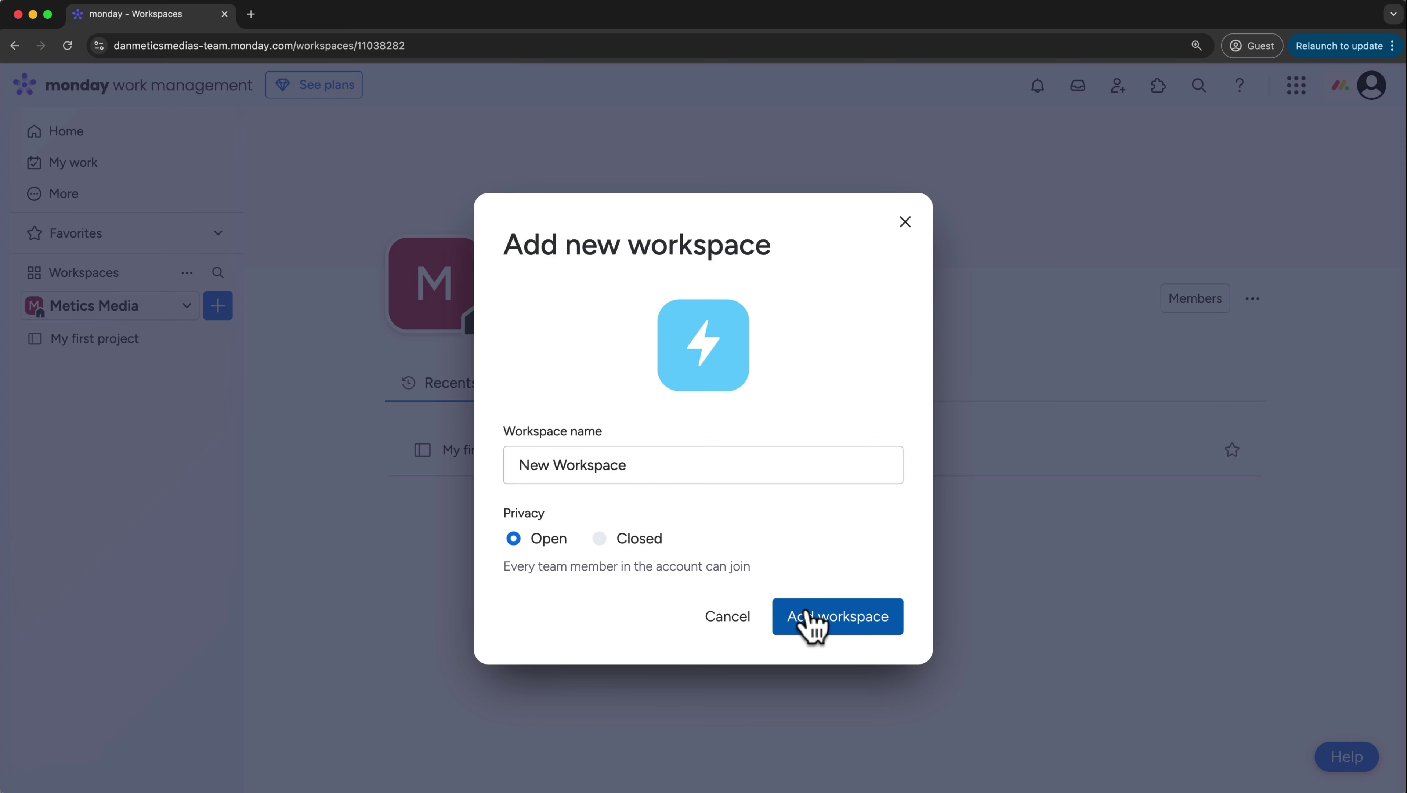
left_click(812, 625)
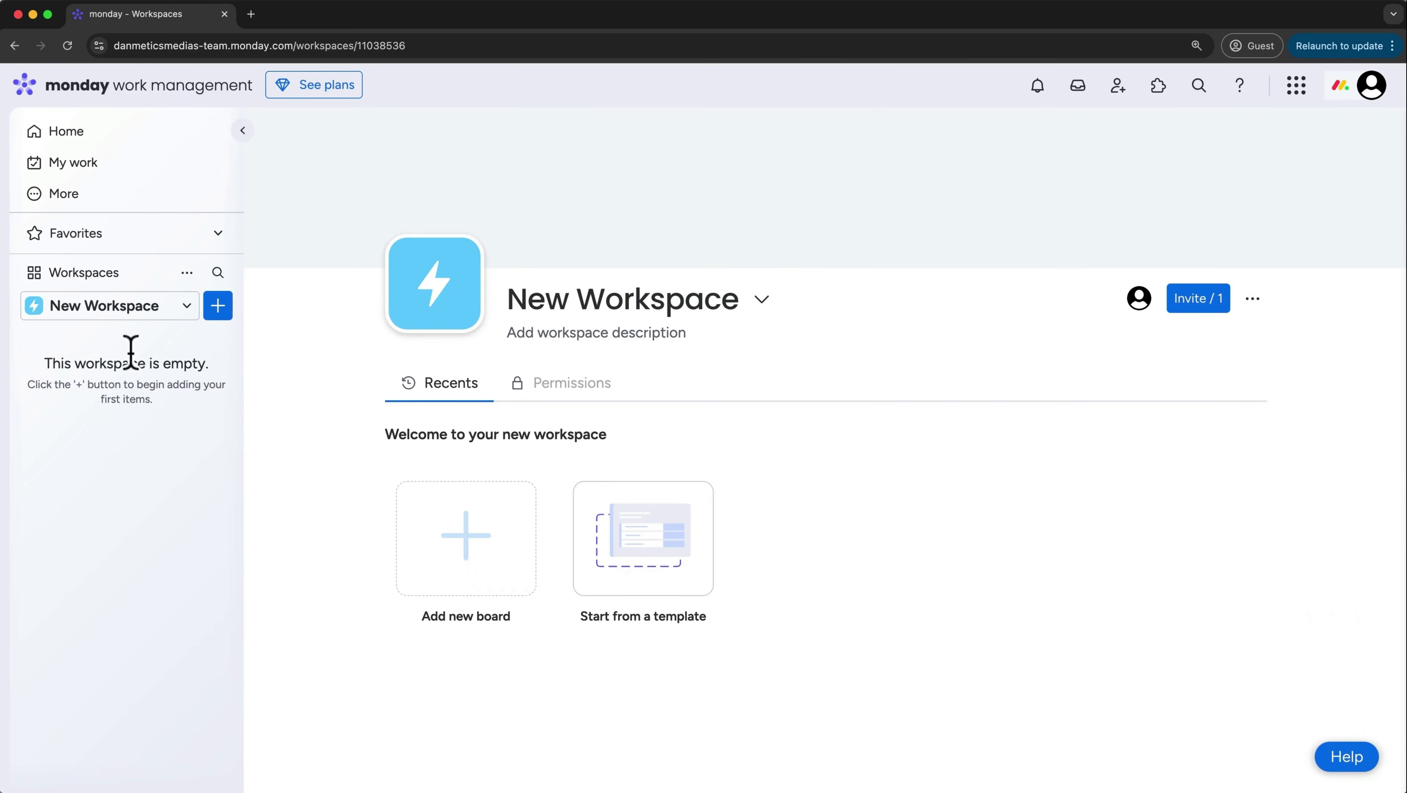
Switch to the Metics Media workspace and back to New Workspace, and delete New Workspace
left_click(135, 315)
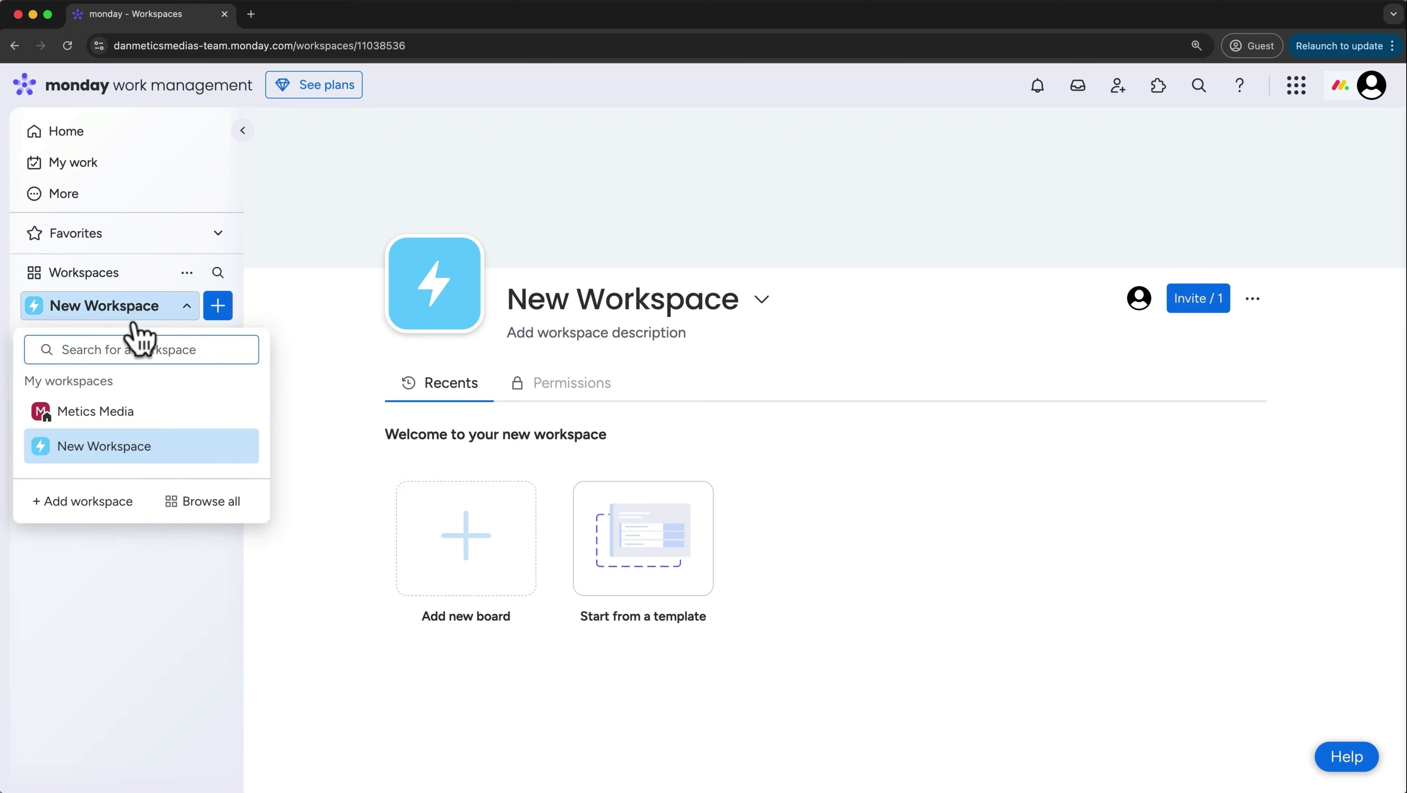
left_click(128, 425)
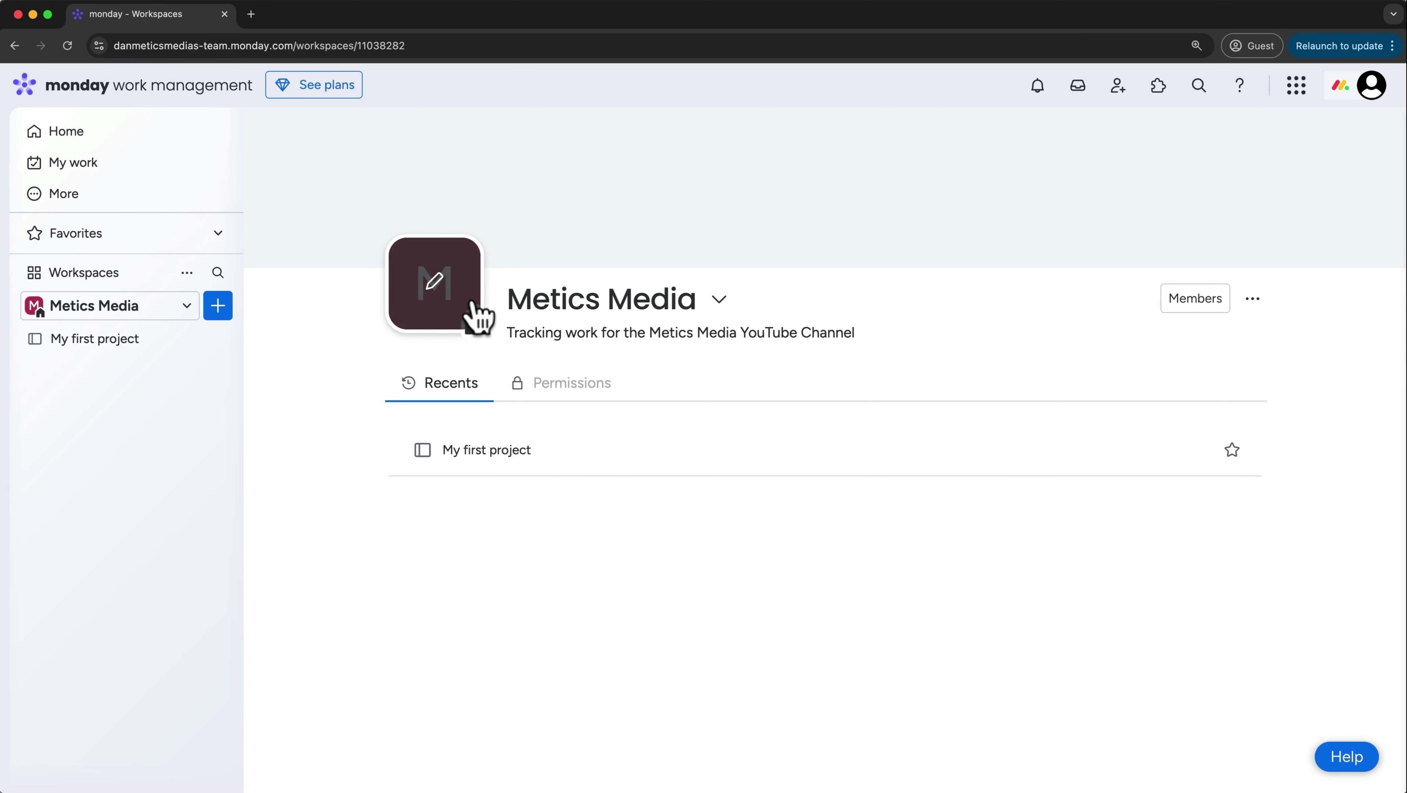
left_click(186, 305)
left_click(130, 448)
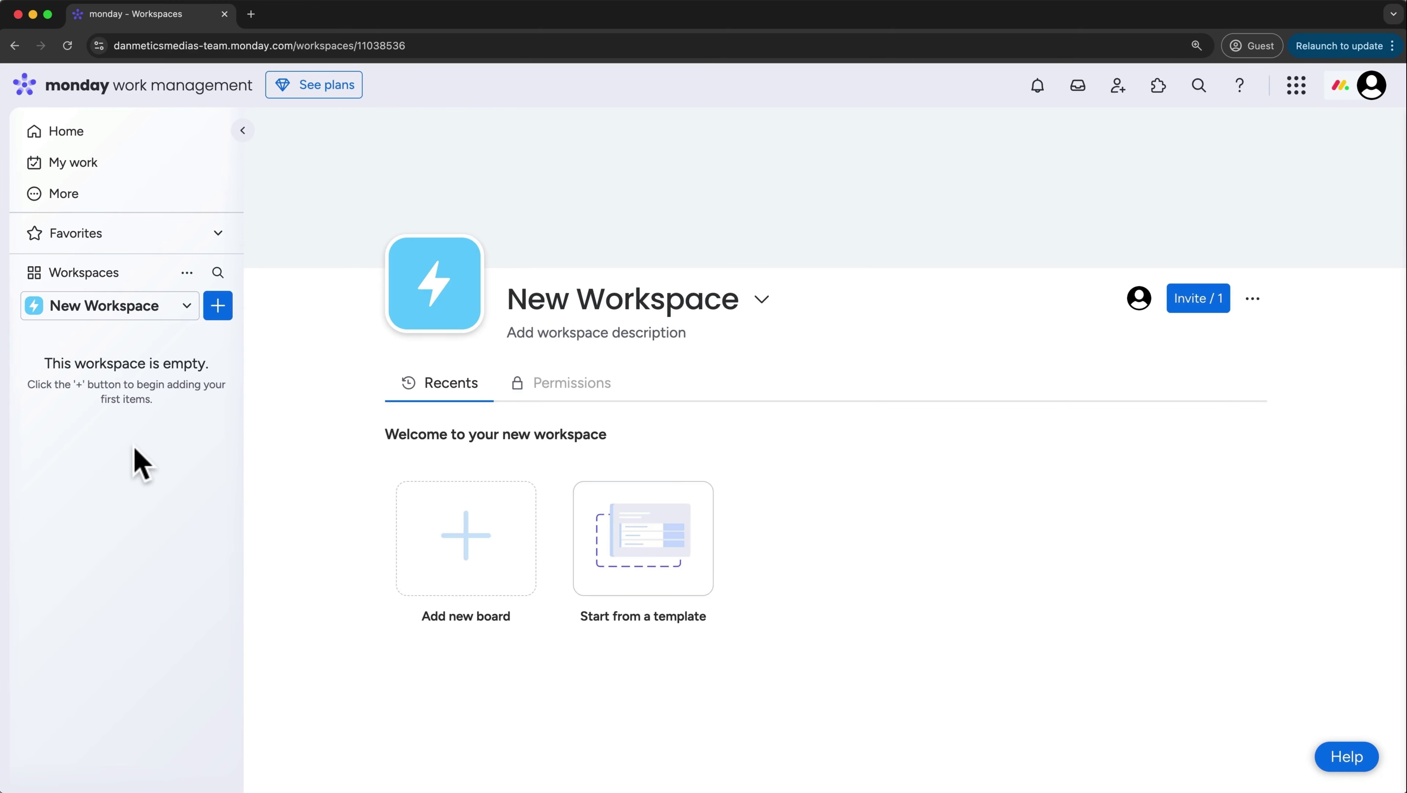
left_click(187, 273)
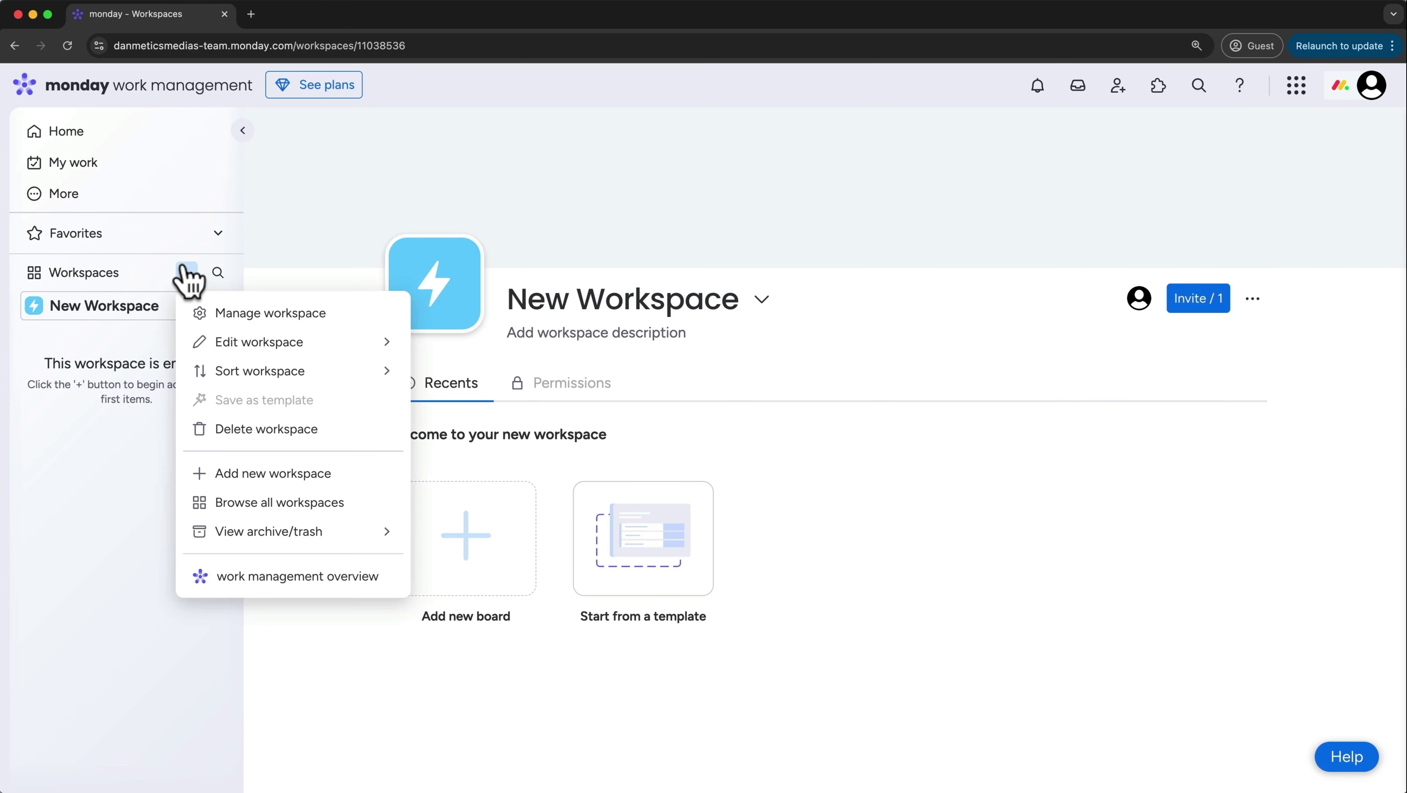
left_click(233, 430)
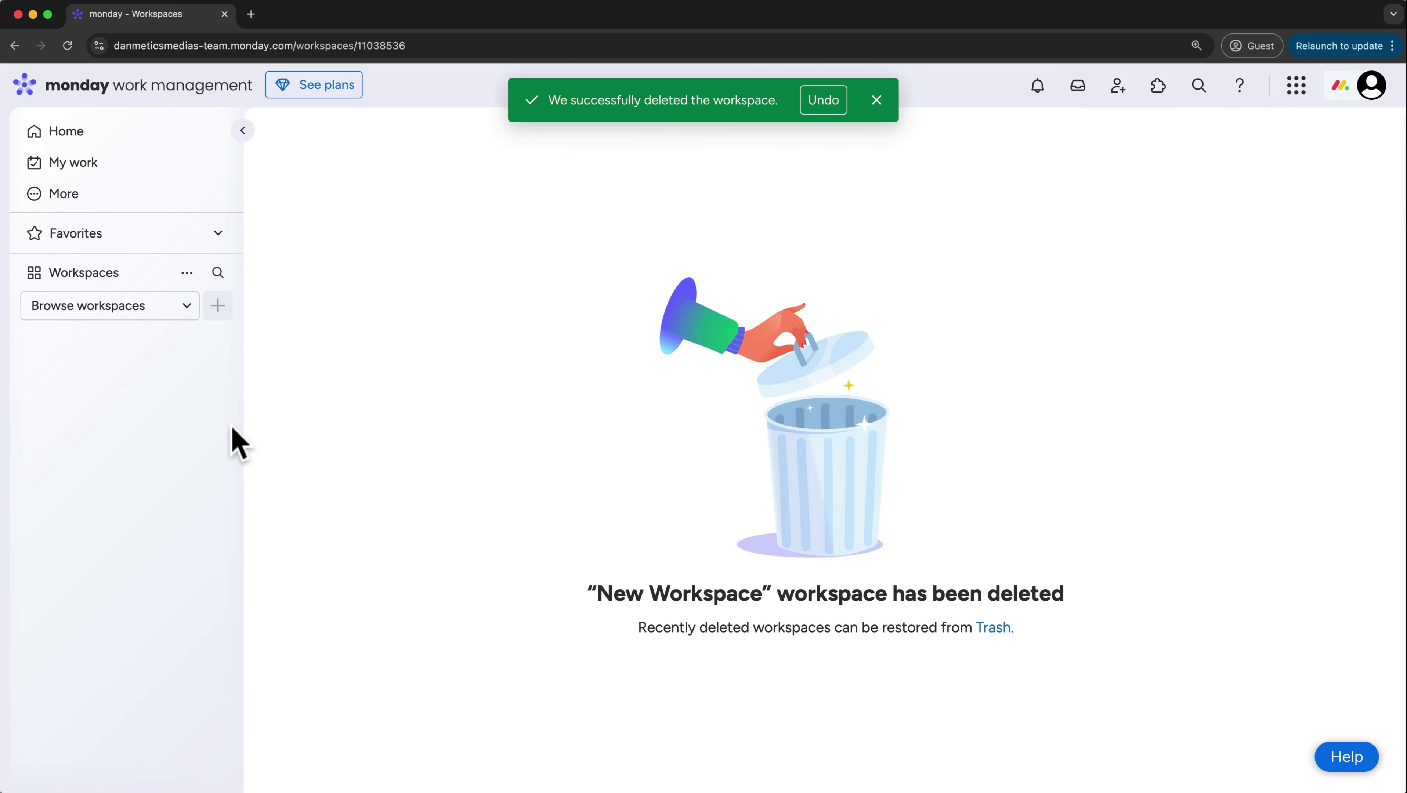
Open the account trash, examine the actions offered for the deleted New Workspace, and close the trash
left_click(188, 273)
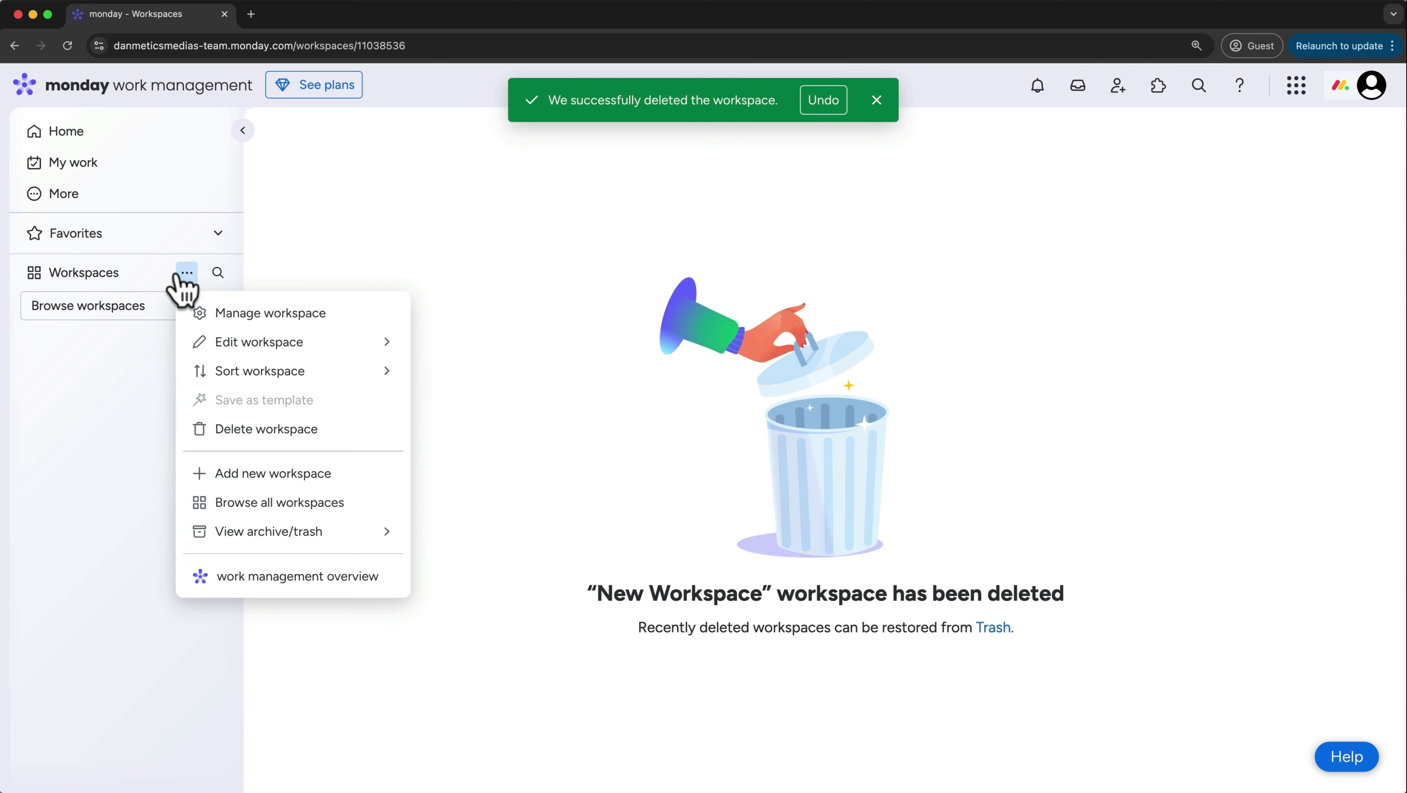
mouse_move(264, 537)
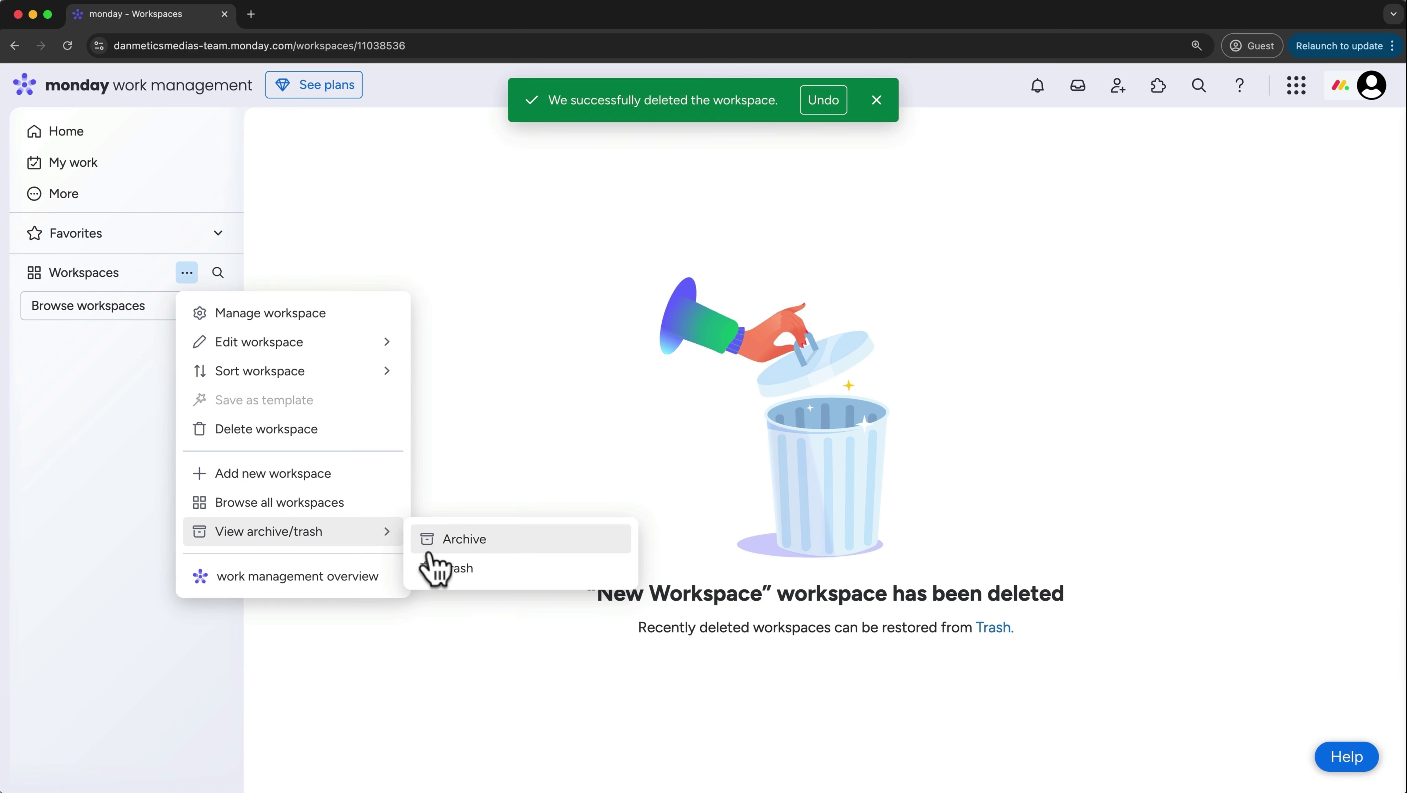
left_click(454, 564)
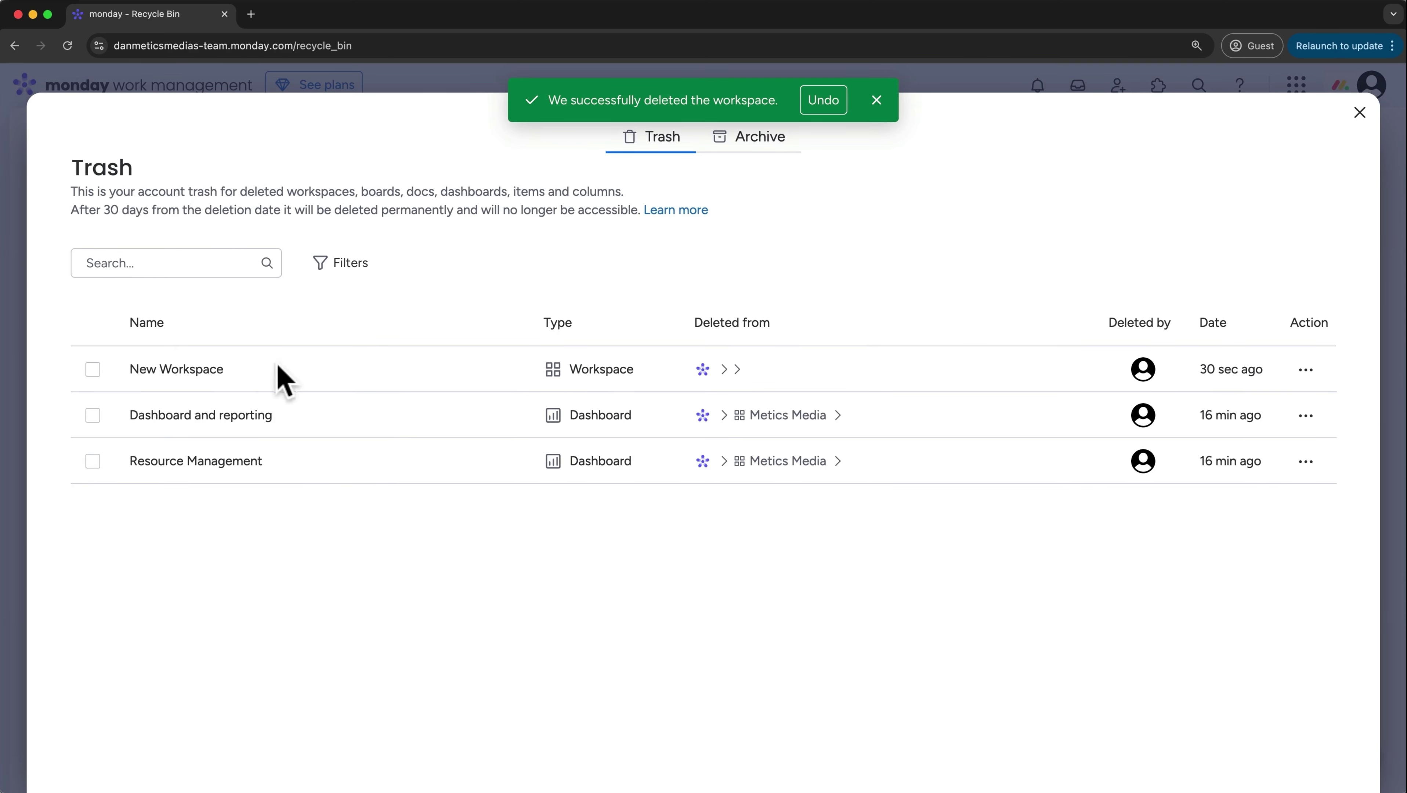
left_click(1306, 372)
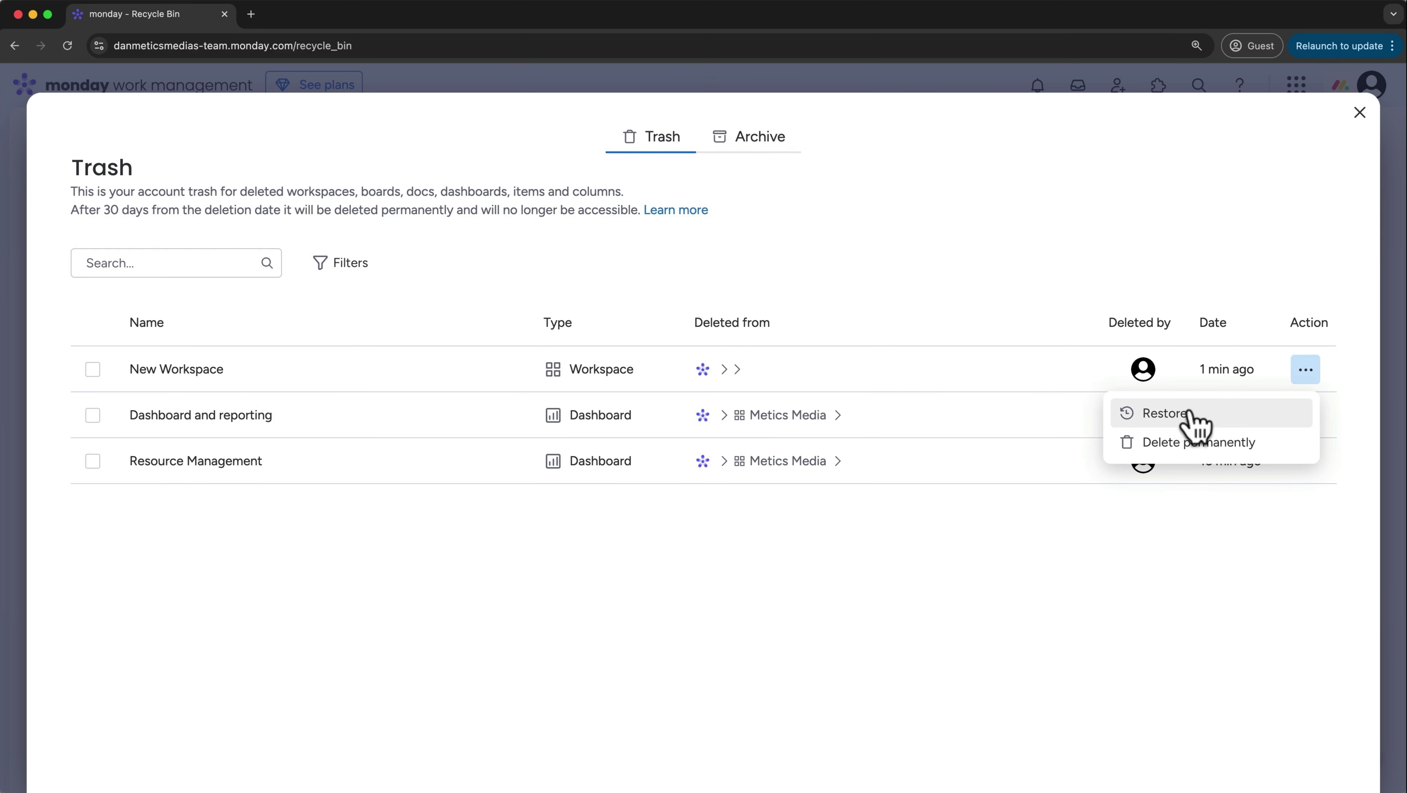
left_click(1166, 210)
left_click(1359, 113)
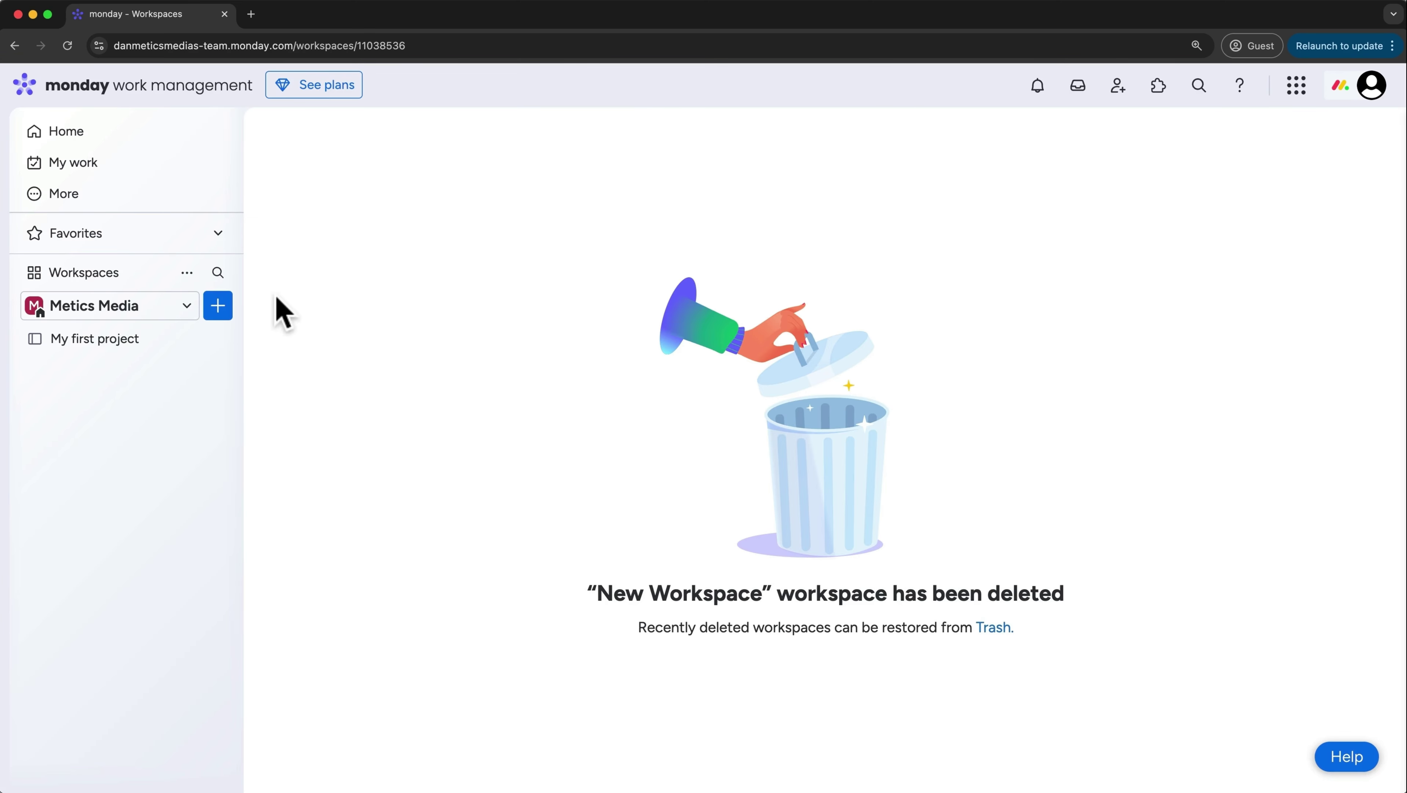
Return to the Metics Media workspace and open its My first project board
left_click(188, 318)
left_click(113, 410)
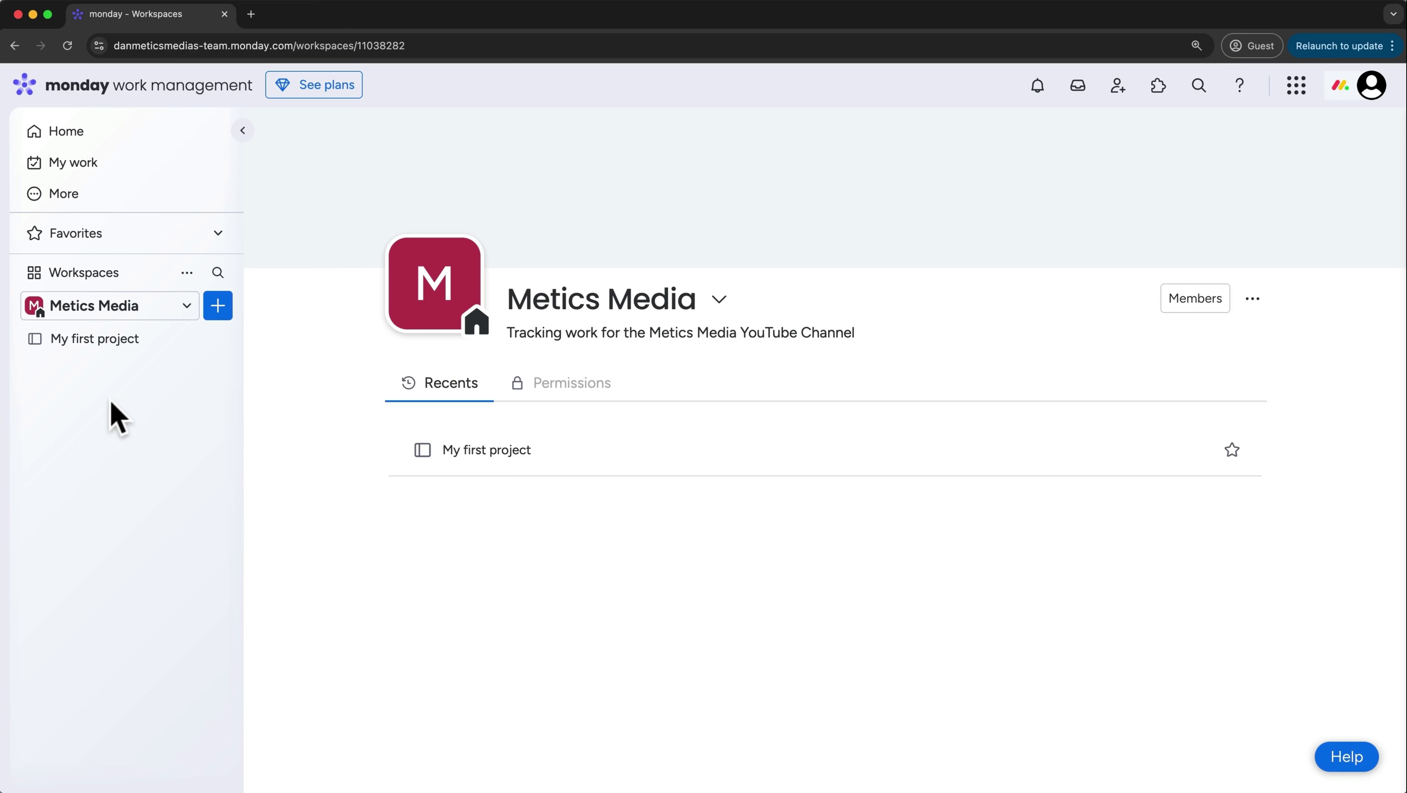
left_click(106, 340)
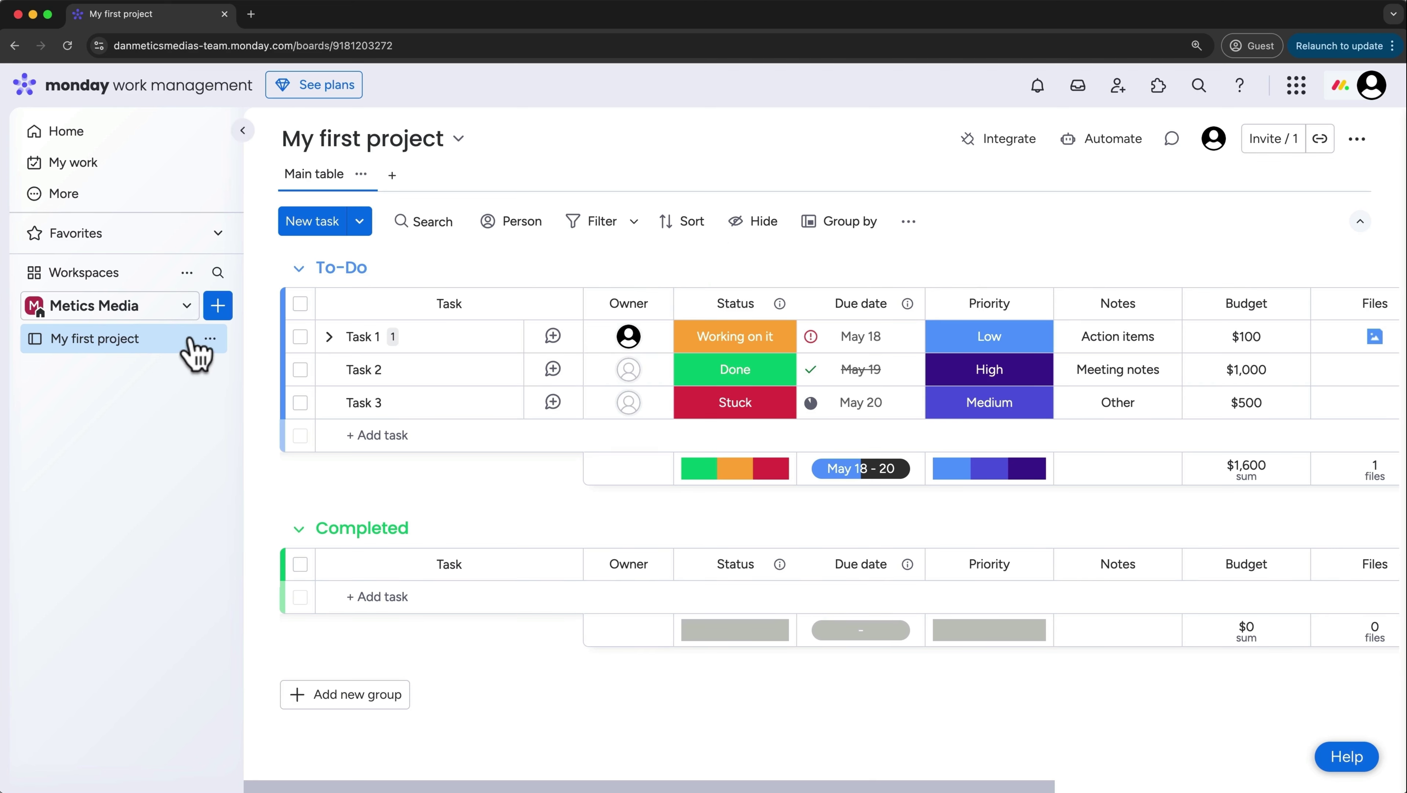
Rename the My first project board as Default Board
left_click(210, 339)
left_click(294, 392)
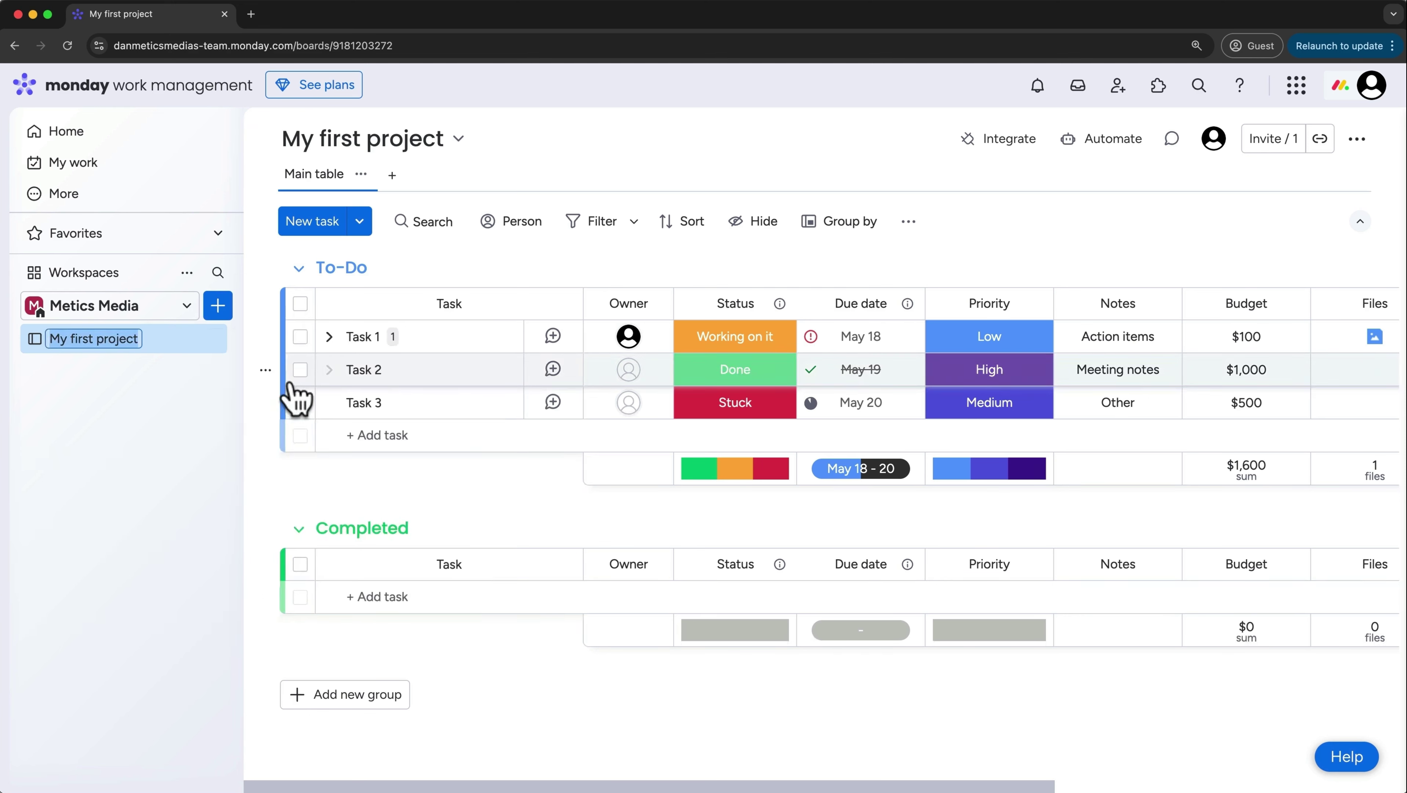
type("Default Board")
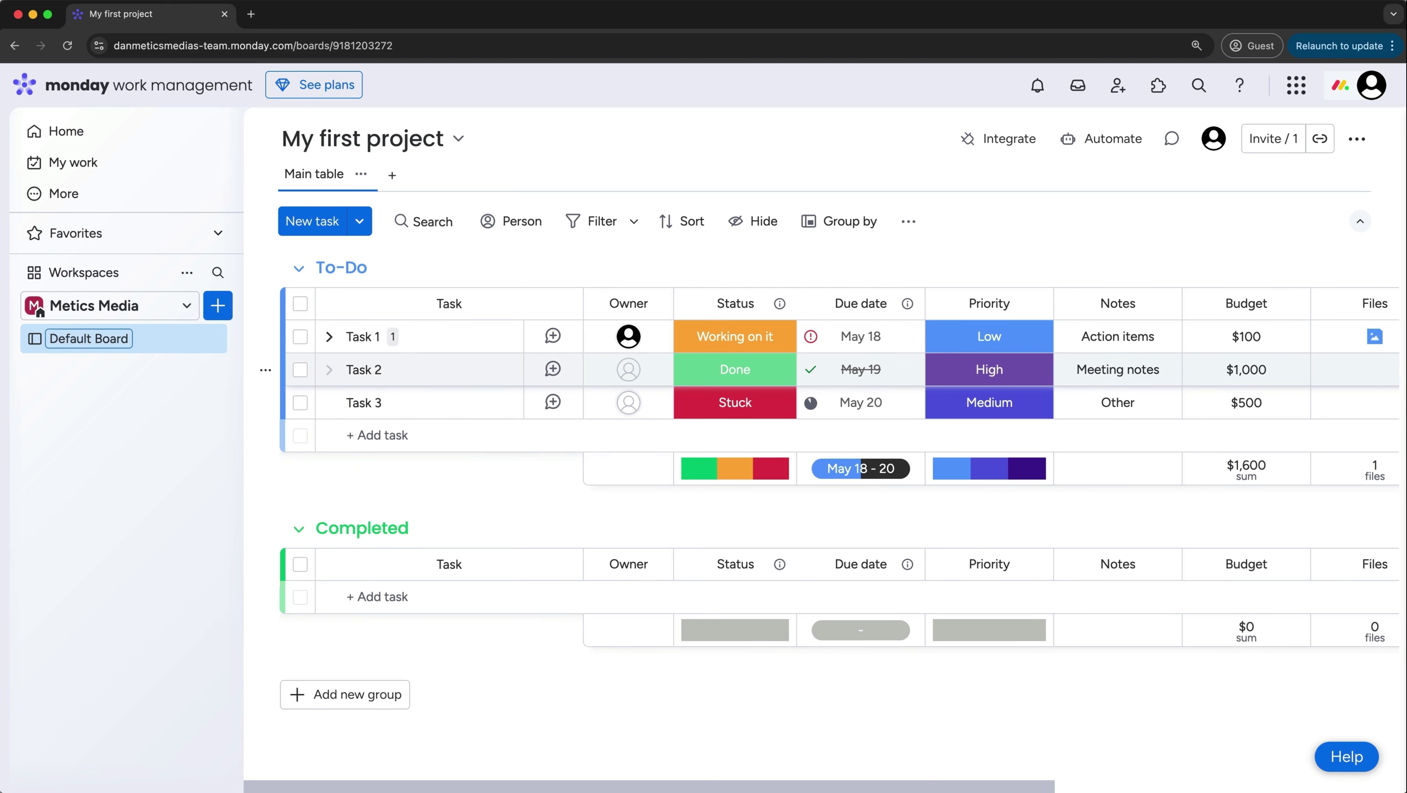
key("Return")
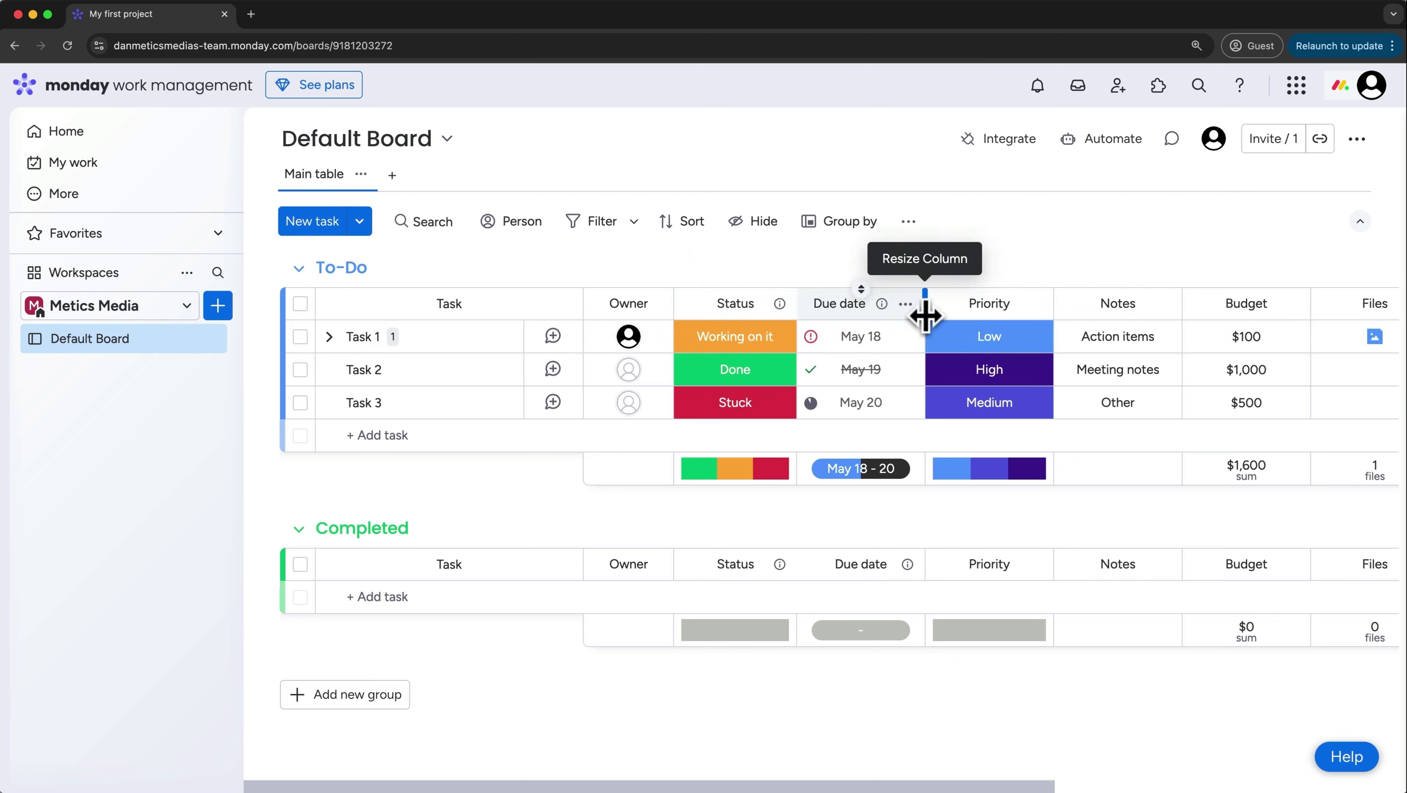
Add a folder named Reference Material to the Metics Media workspace
left_click(212, 313)
left_click(325, 537)
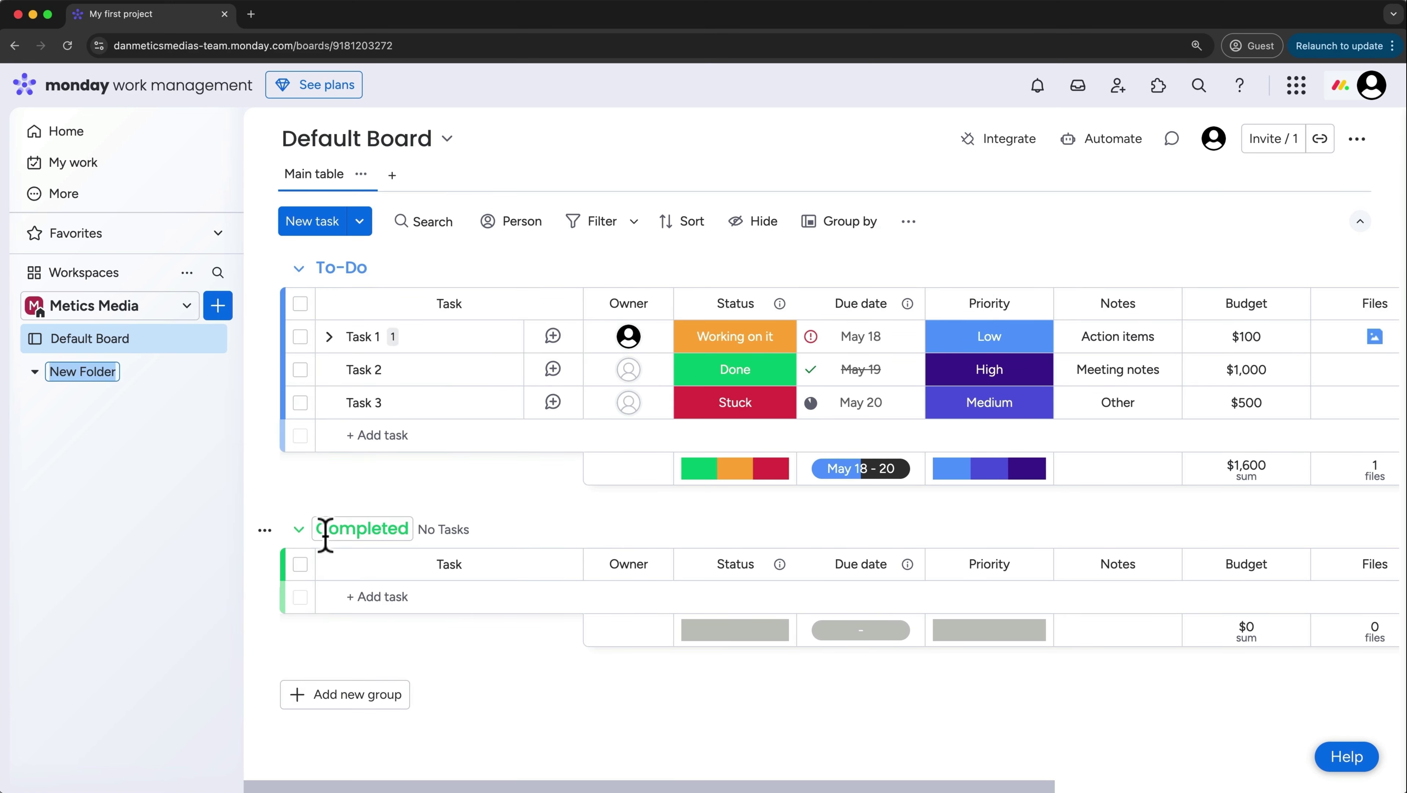
type("Reference Ma")
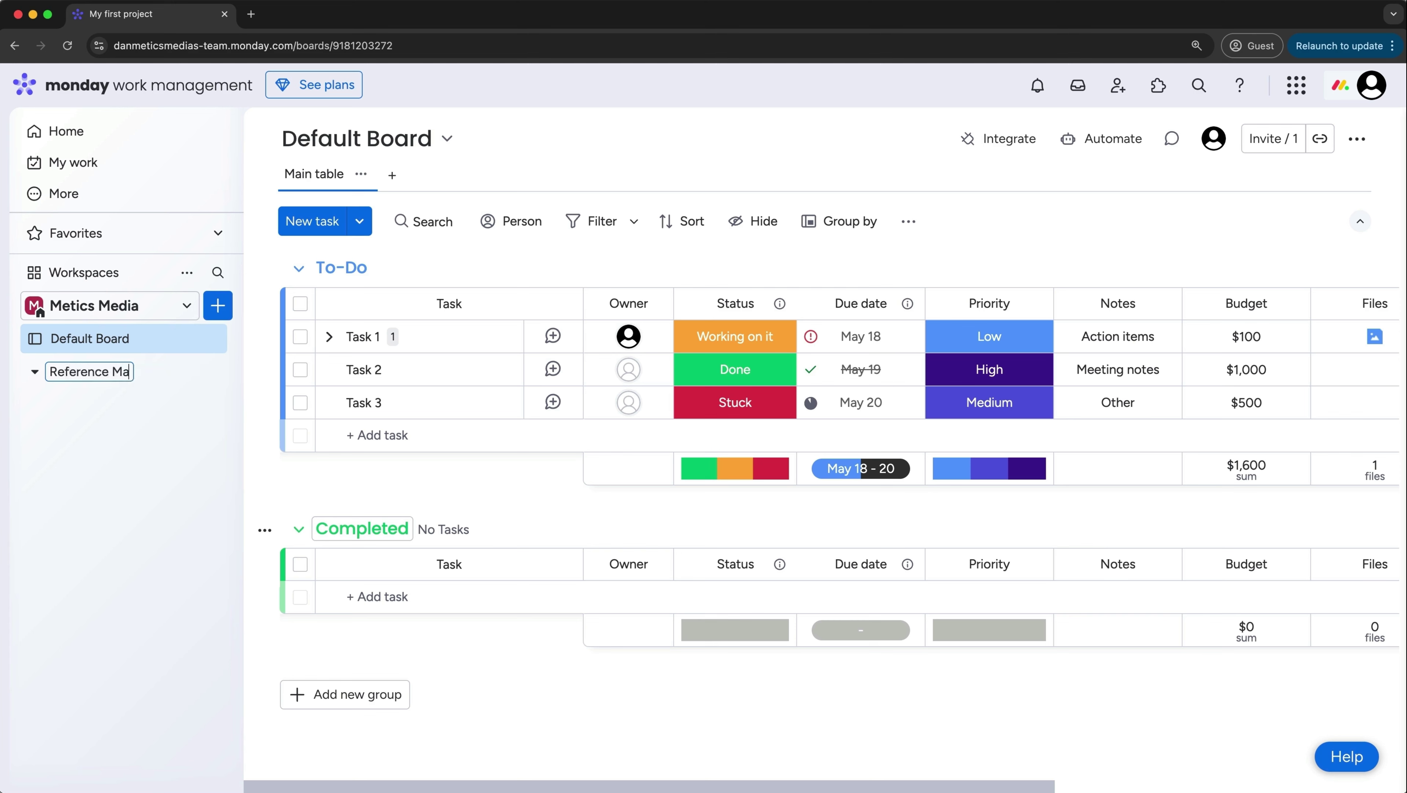
type("terial")
key("Return")
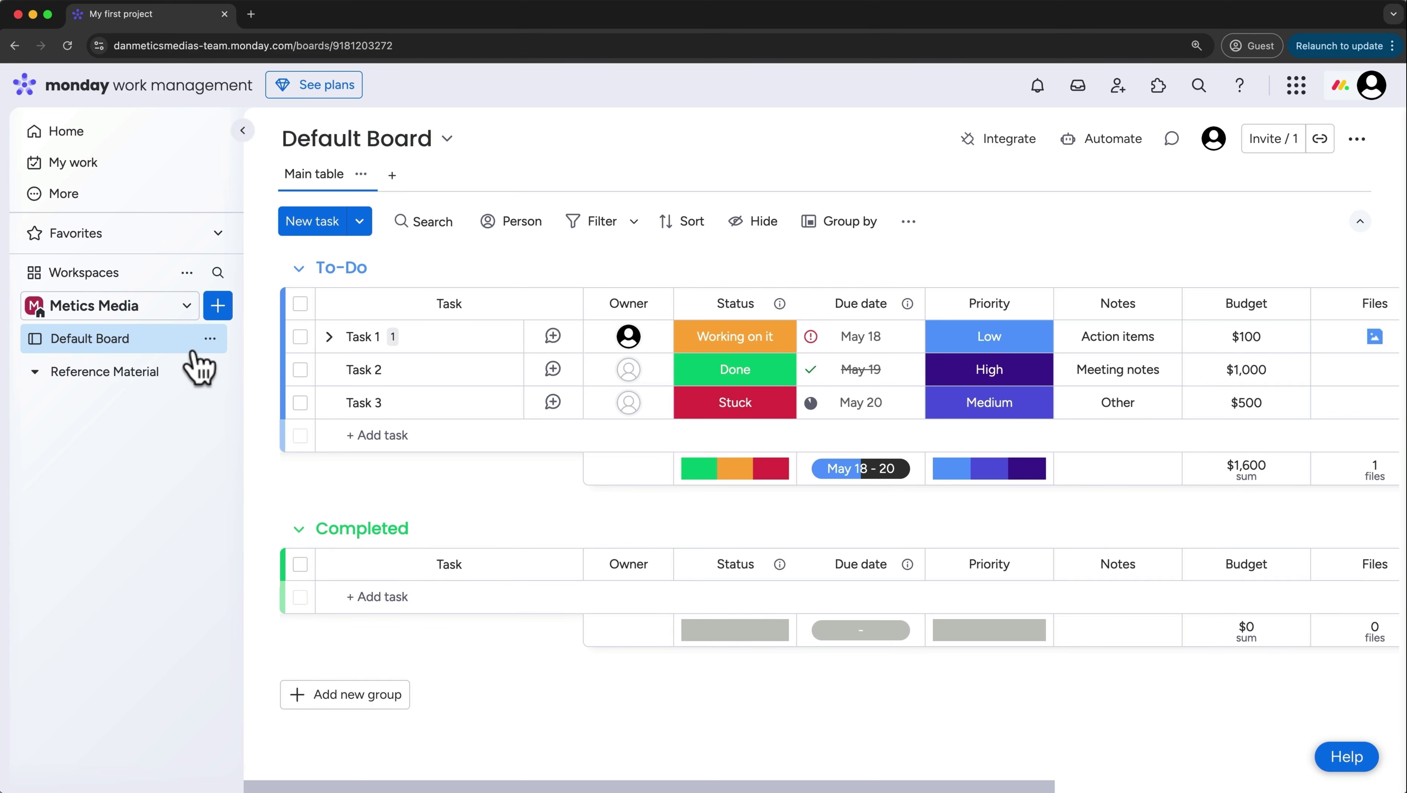
Move Default Board into the Reference Material folder
left_click(209, 338)
mouse_move(300, 421)
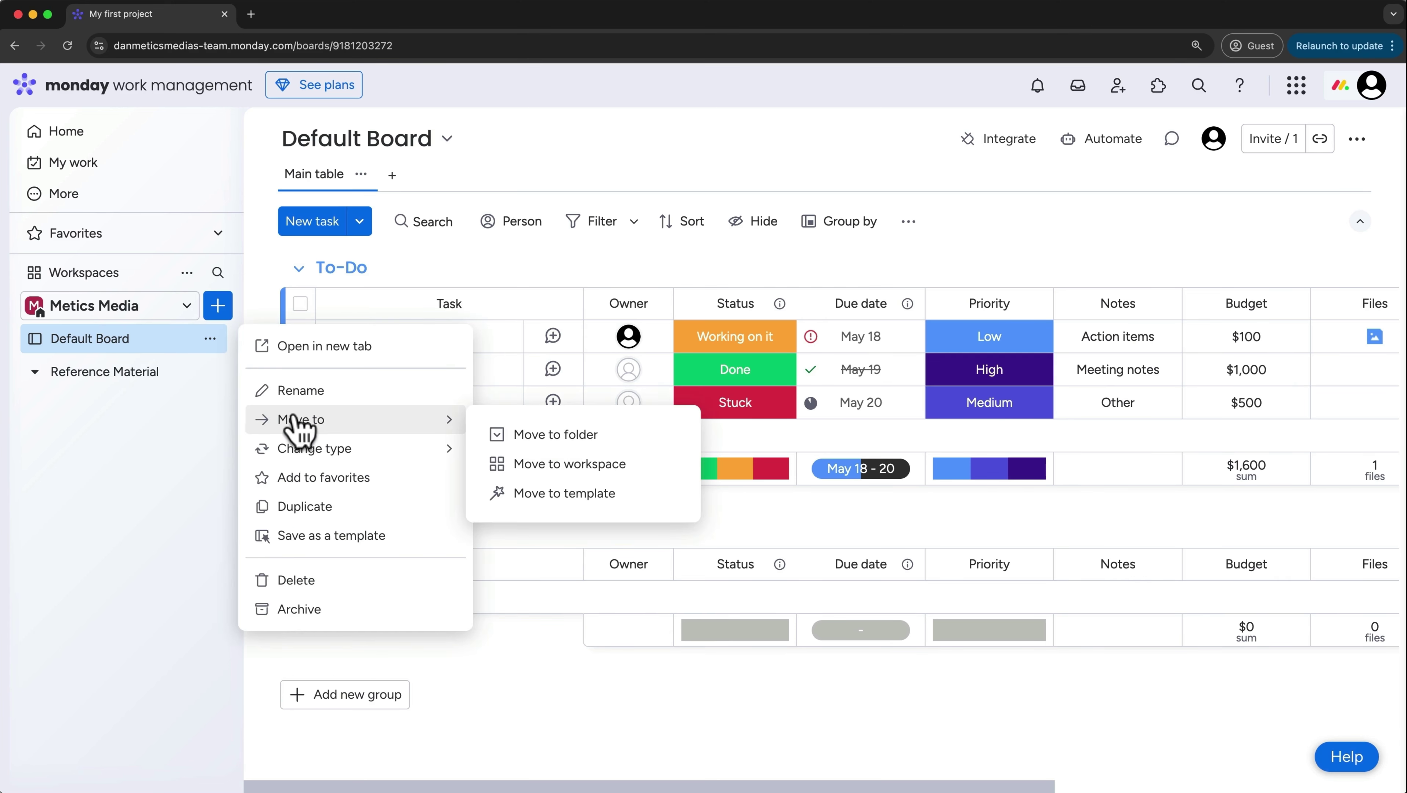
left_click(524, 435)
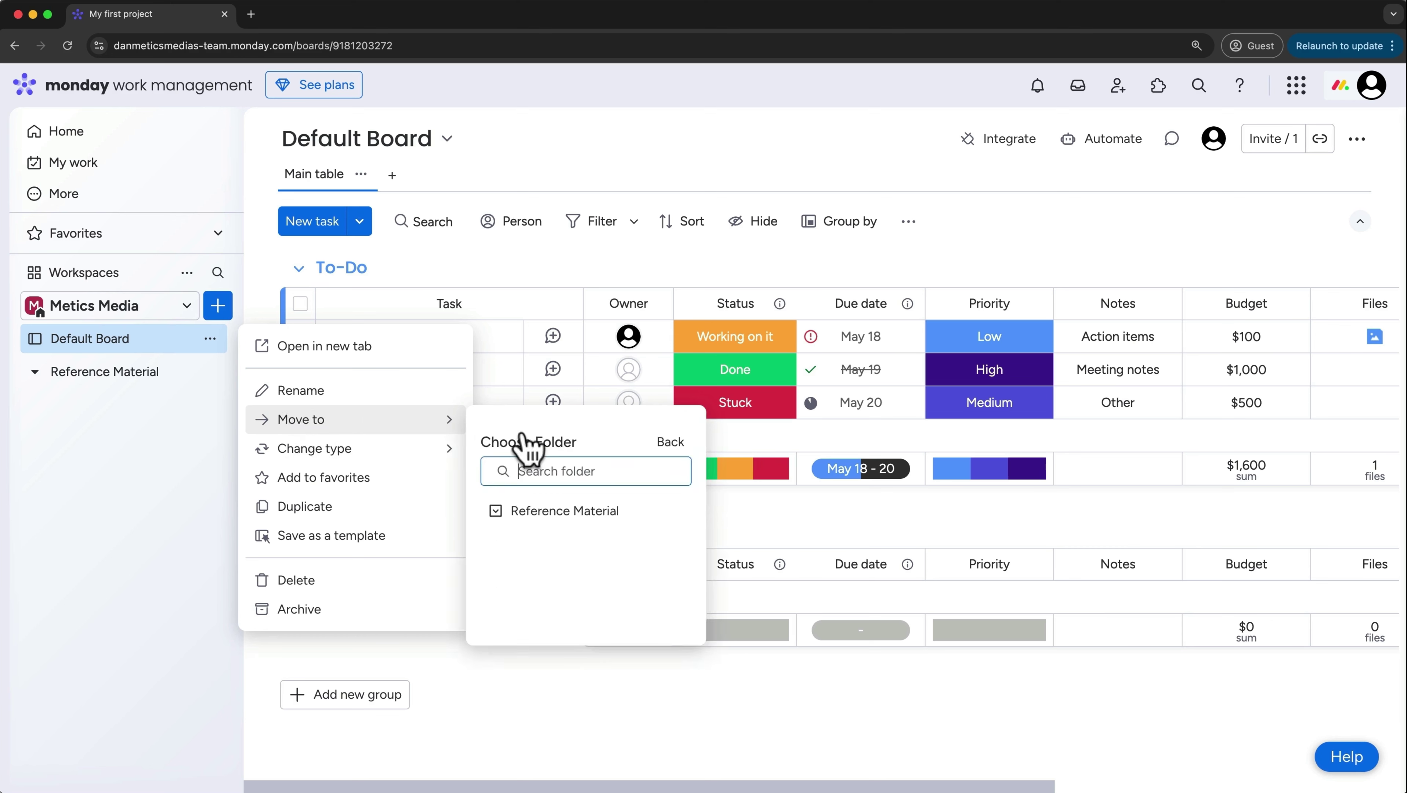
left_click(530, 514)
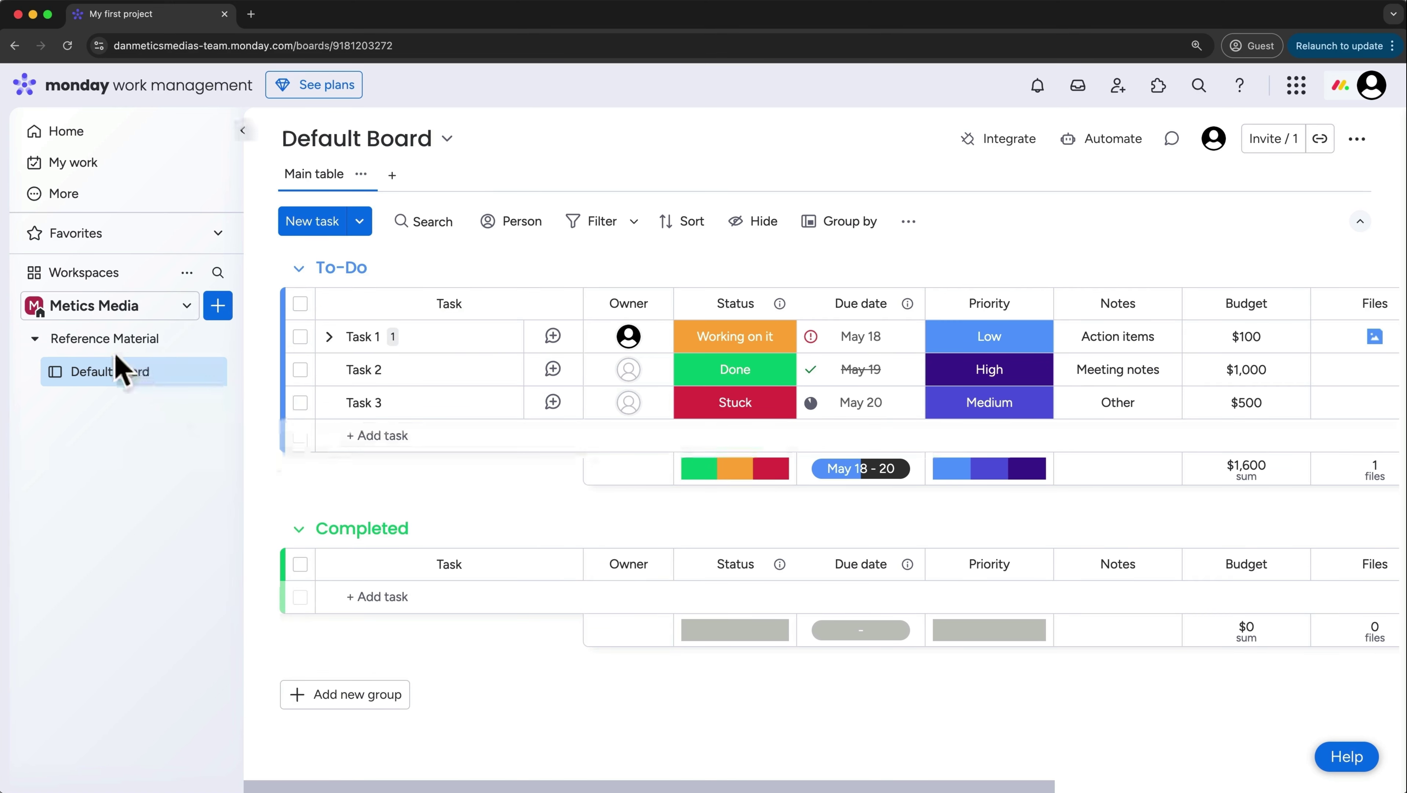
Collapse and expand the Reference Material folder to check its contents, and leave it collapsed
left_click(35, 339)
left_click(35, 340)
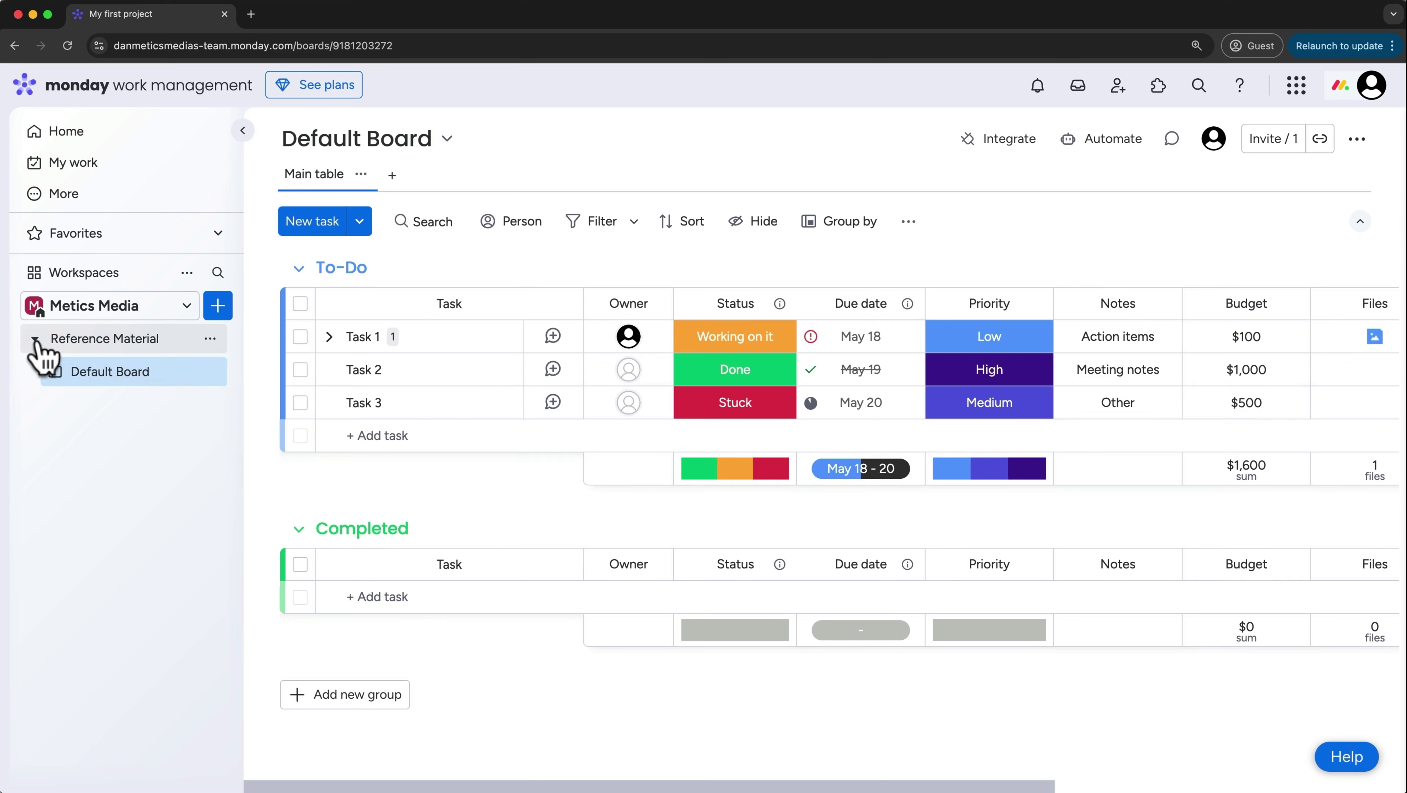
left_click(35, 340)
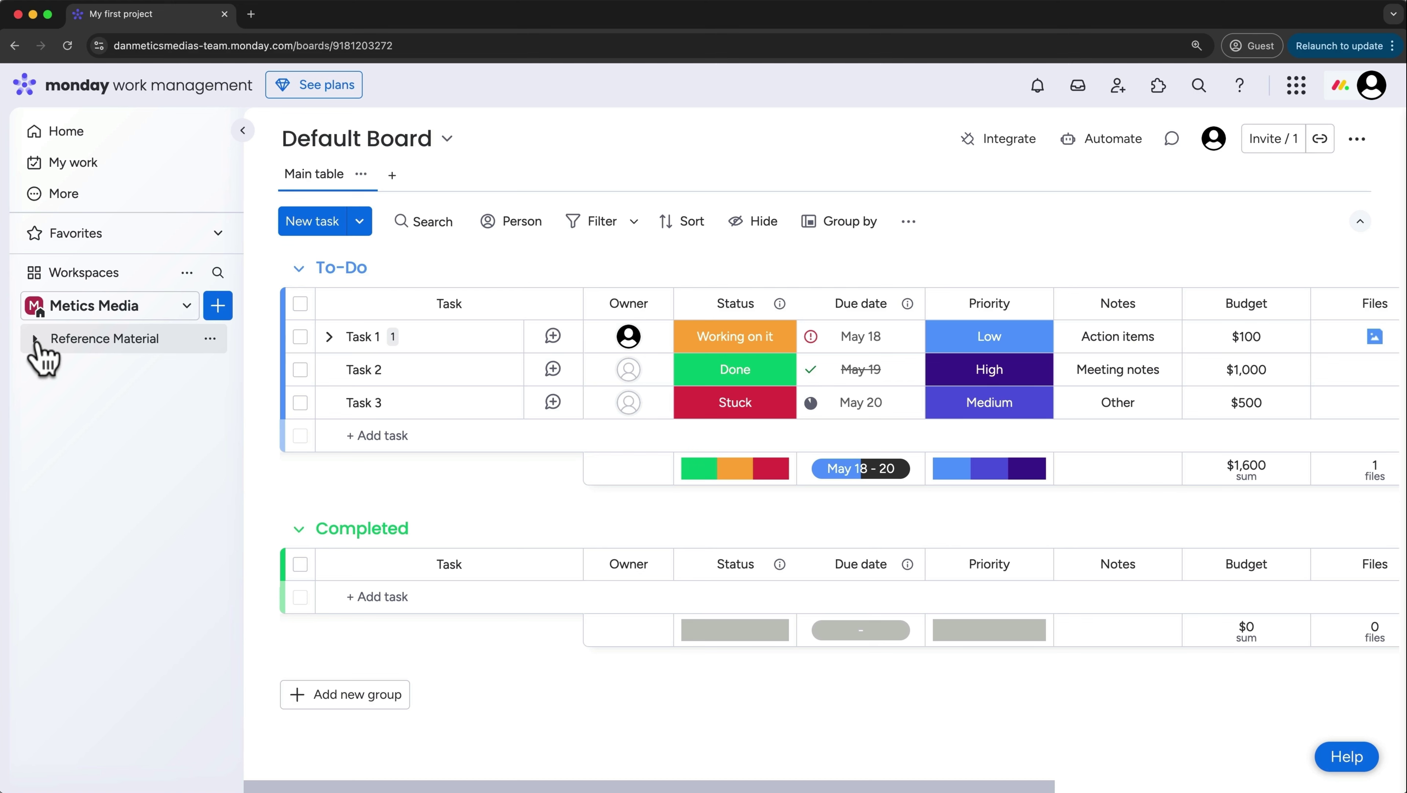
left_click(34, 341)
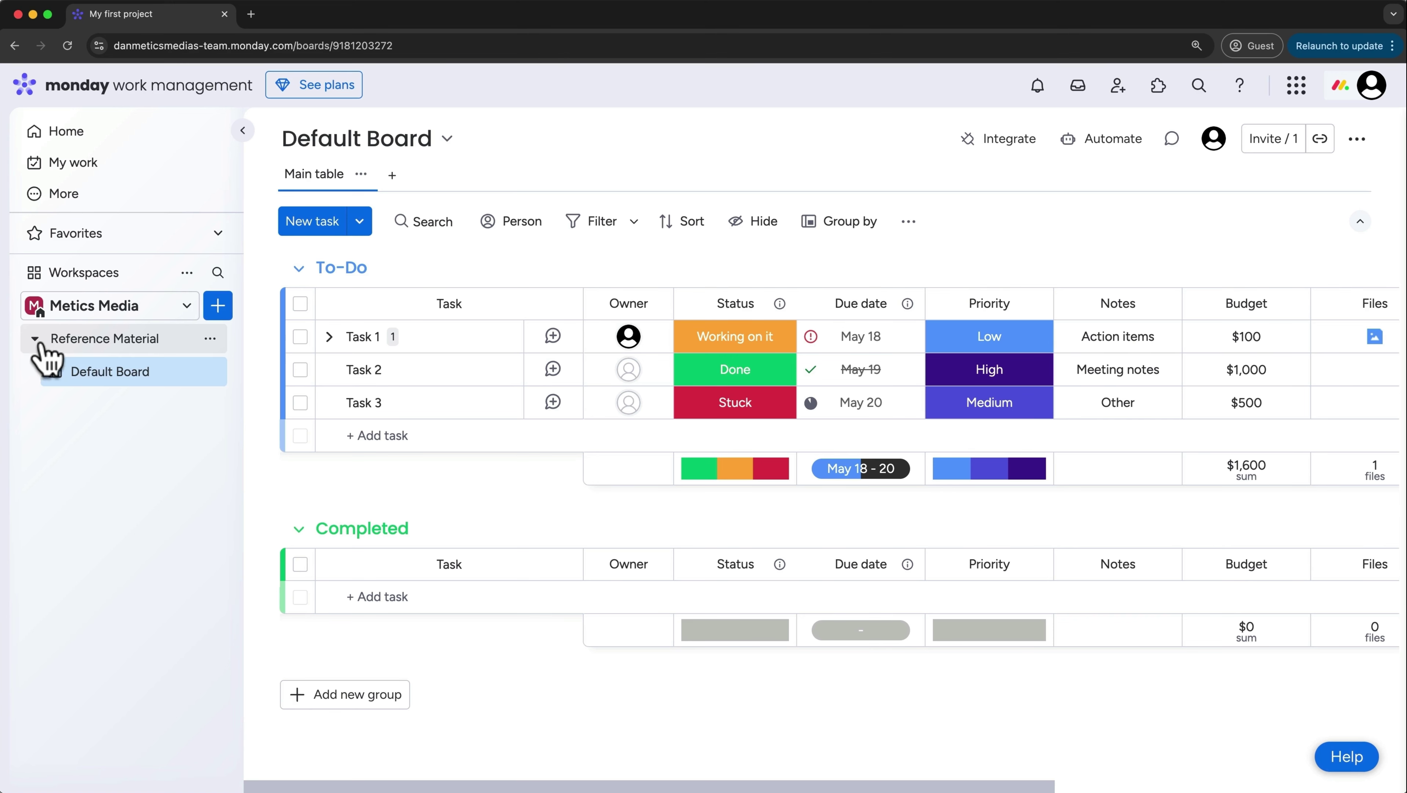
left_click_drag(82, 384, 61, 364)
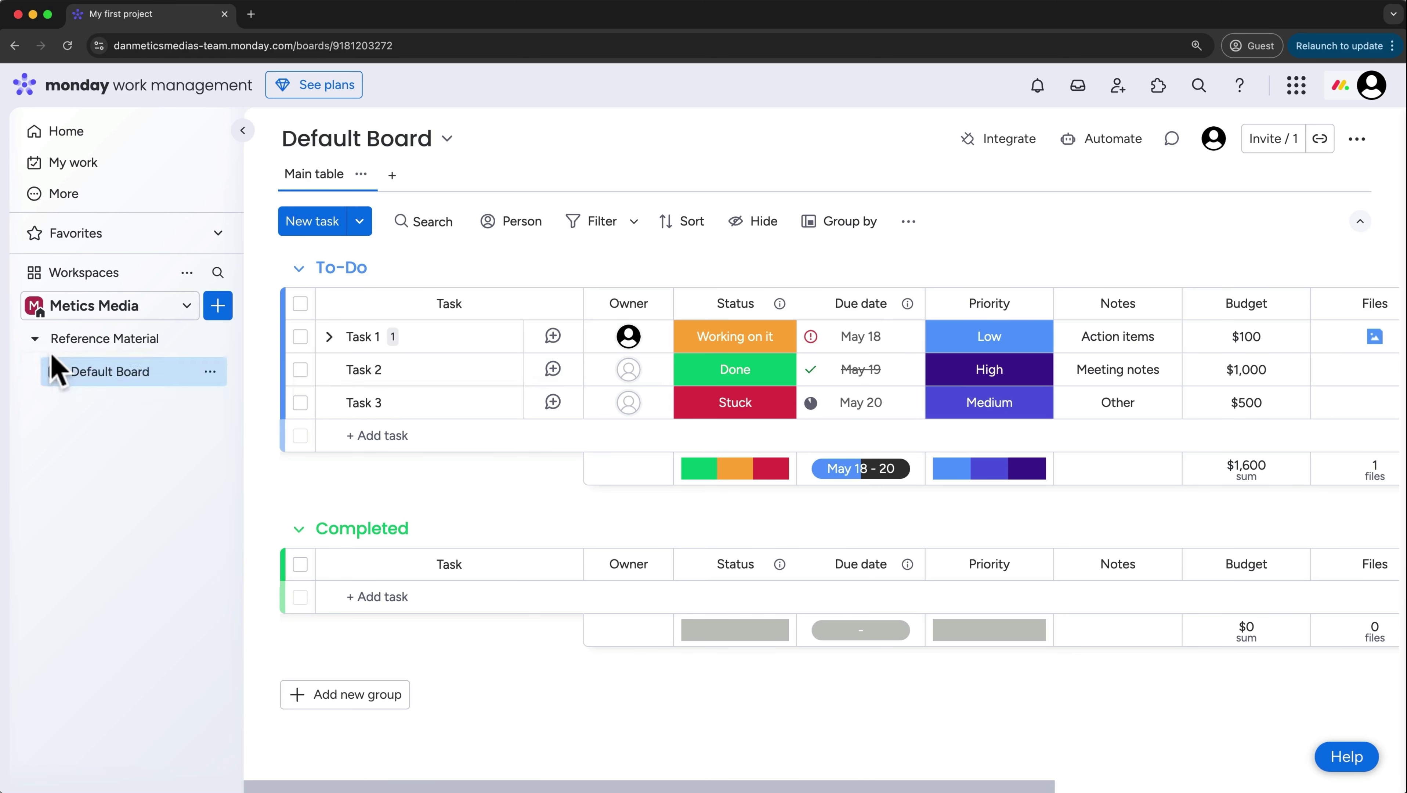
left_click(35, 339)
Open the template center for a new board, browse its template categories, and close it without choosing a template
left_click(216, 309)
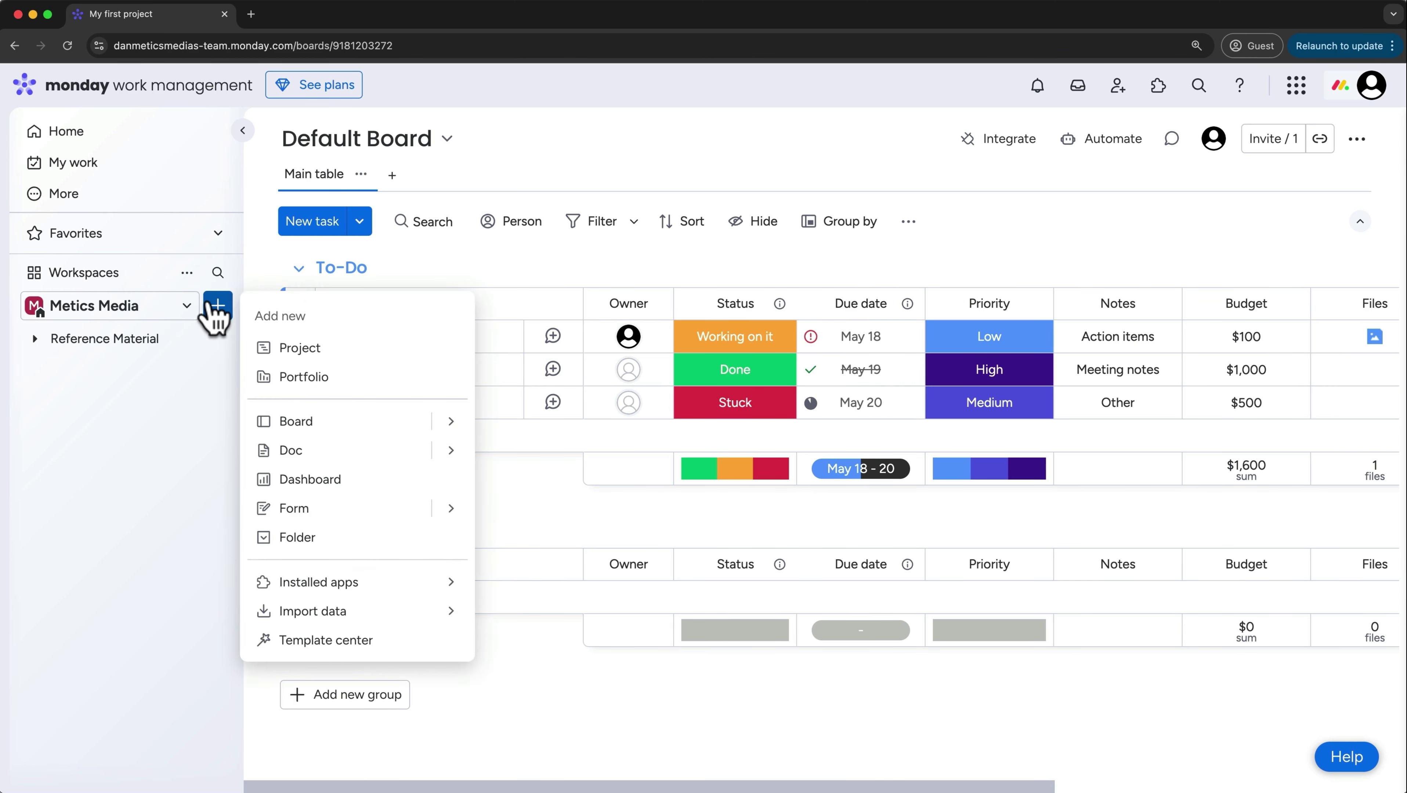
left_click(450, 423)
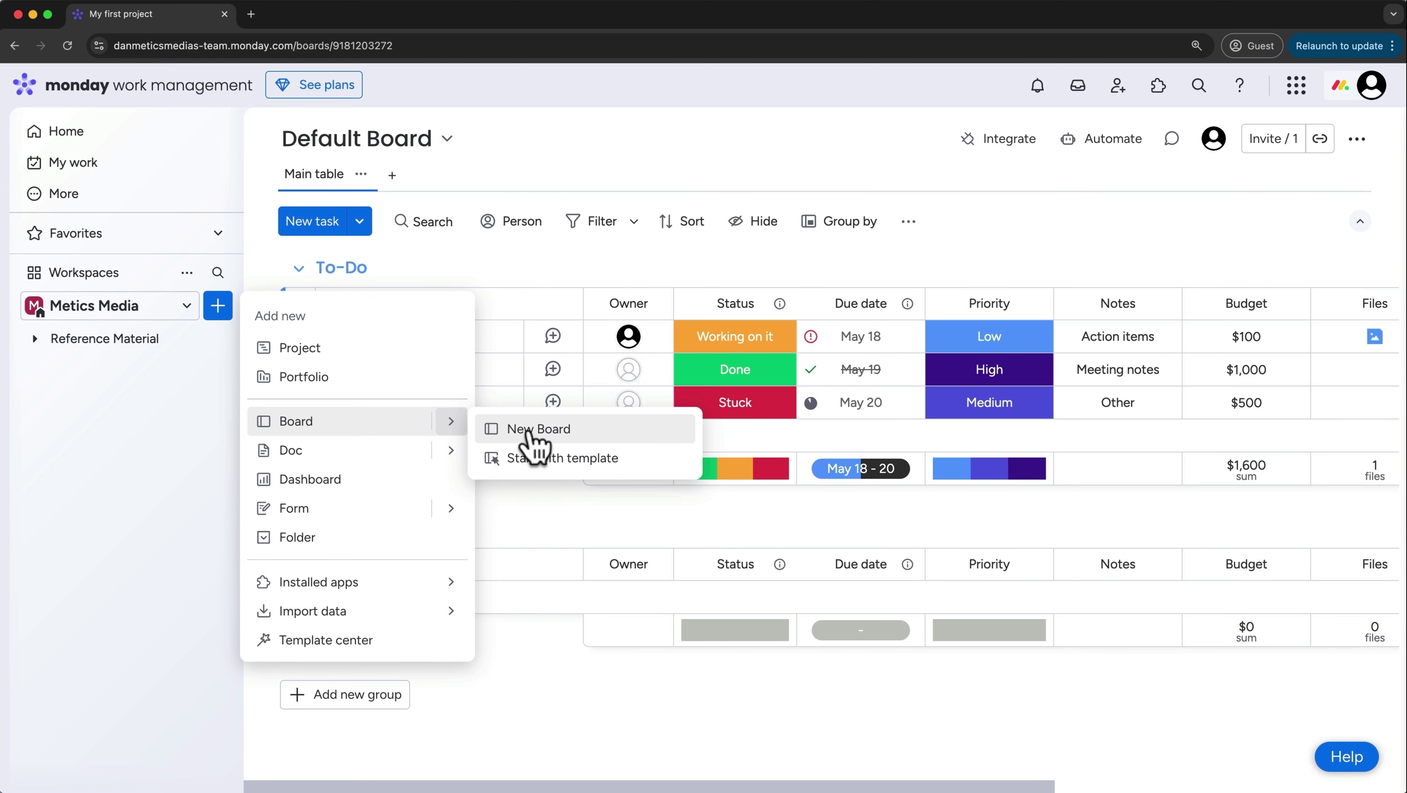
left_click(530, 467)
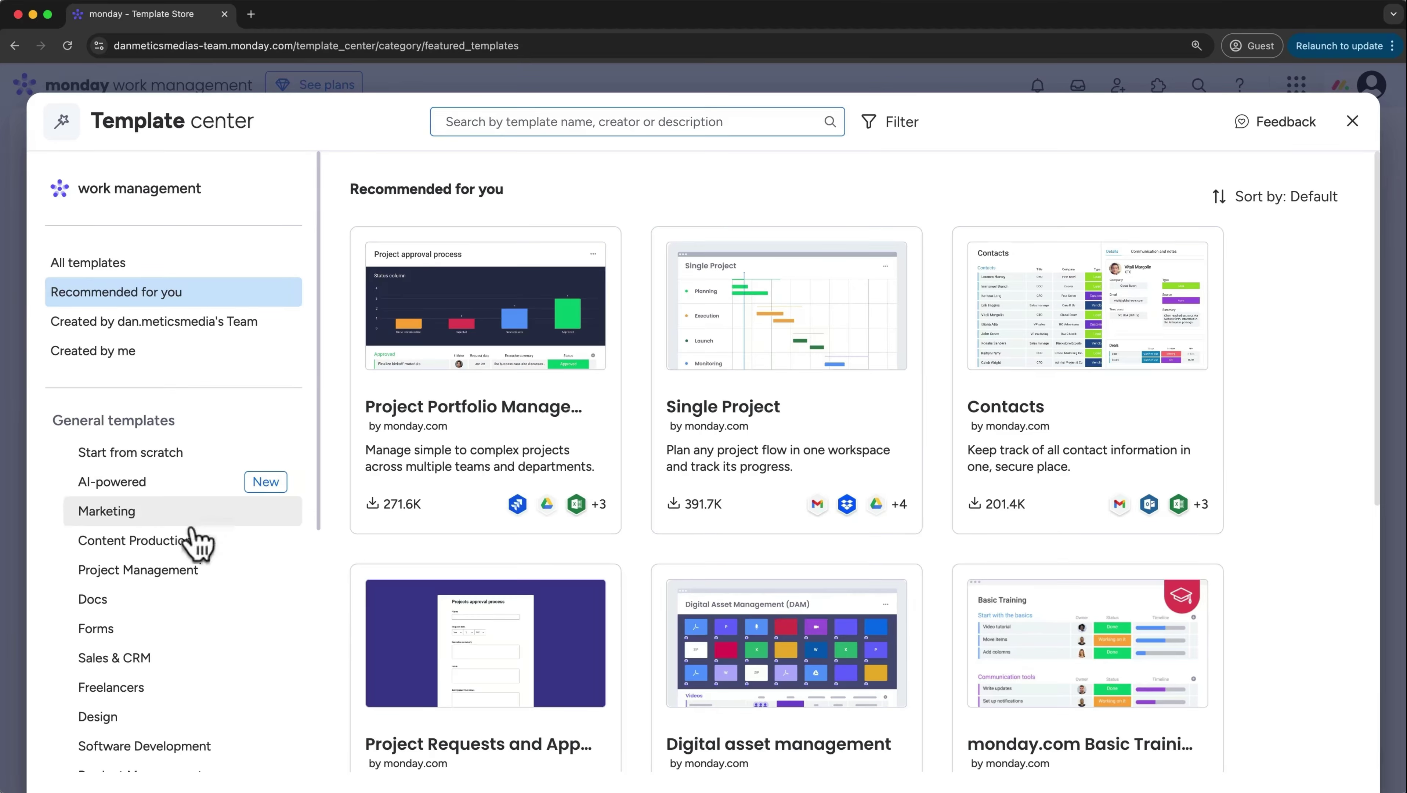
scroll(189, 548, "down", 10)
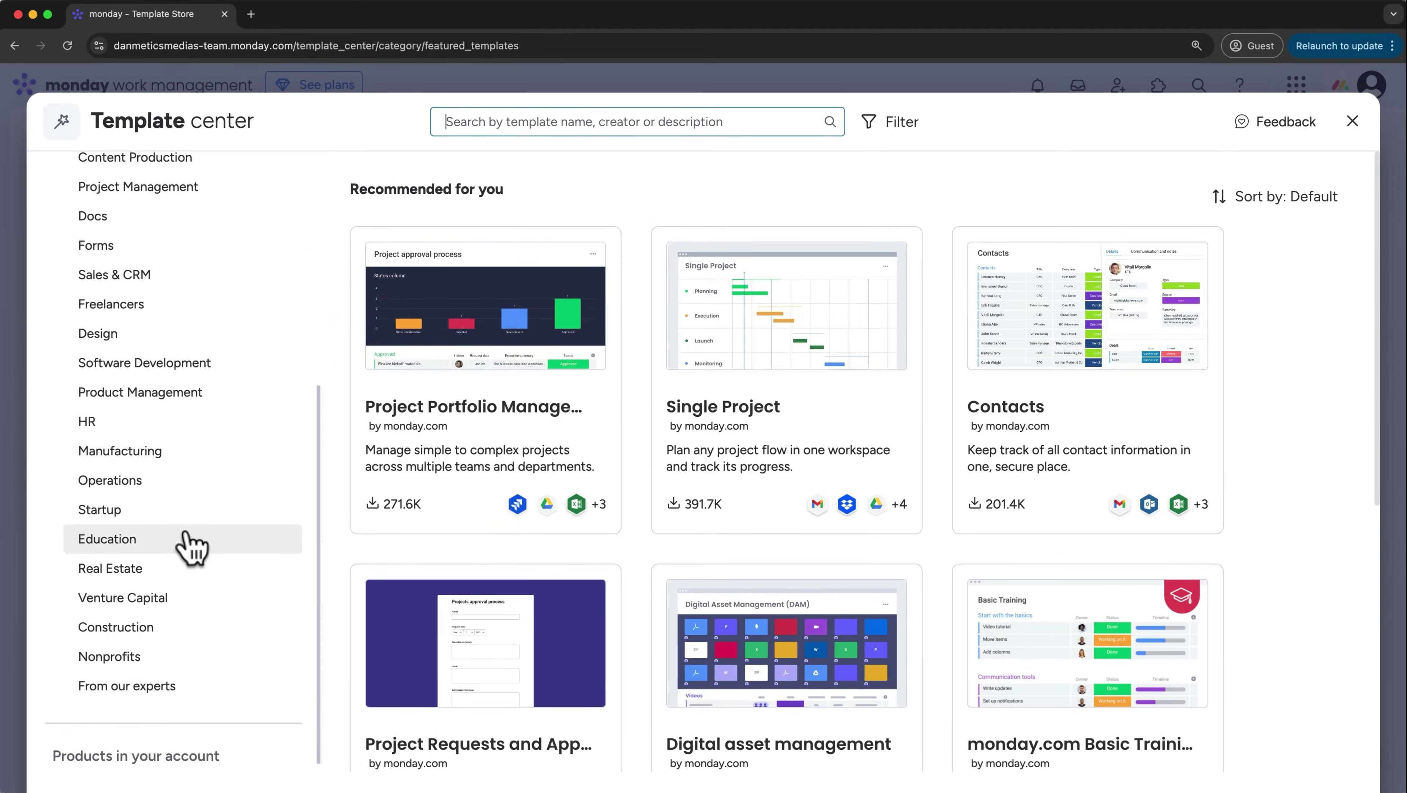
scroll(192, 547, "up", 10)
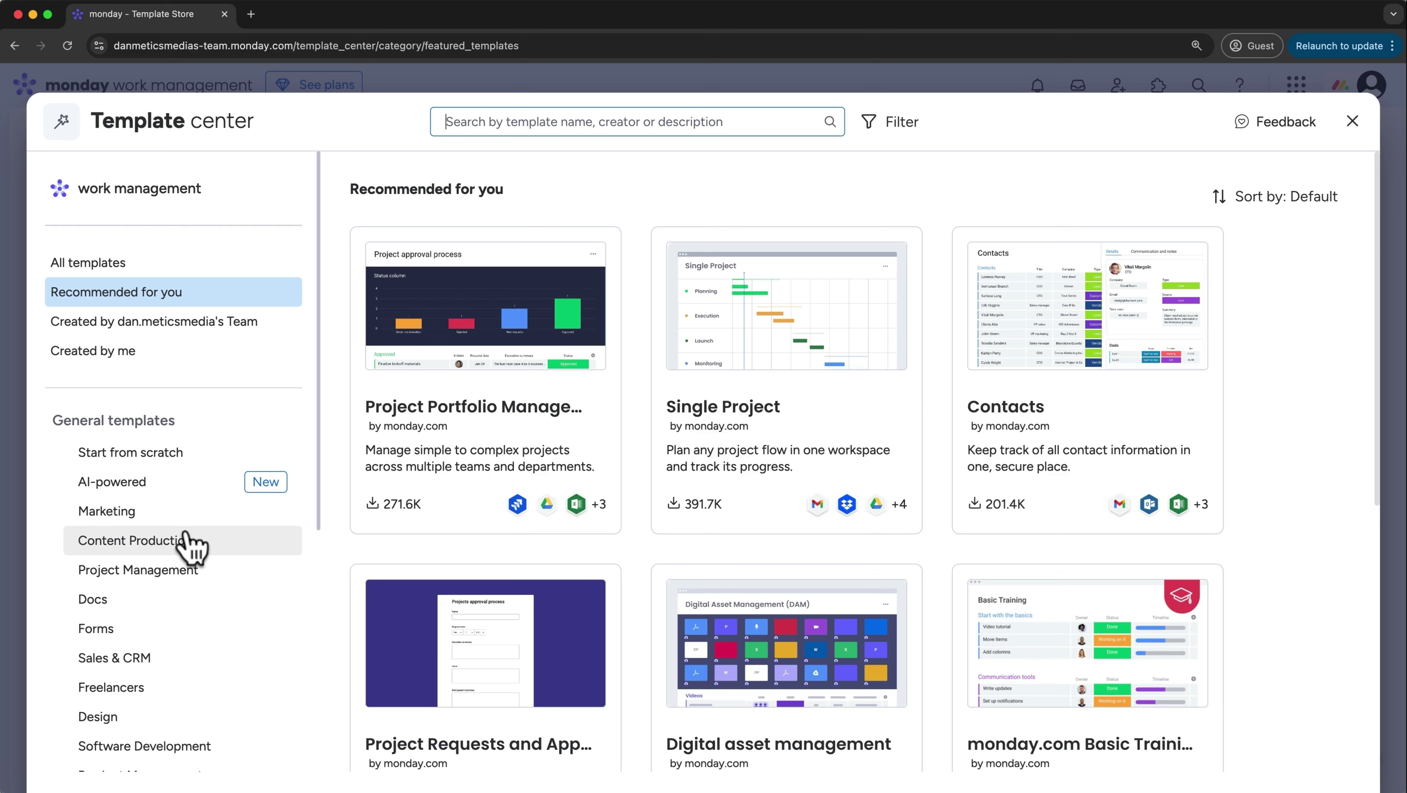
left_click(1355, 126)
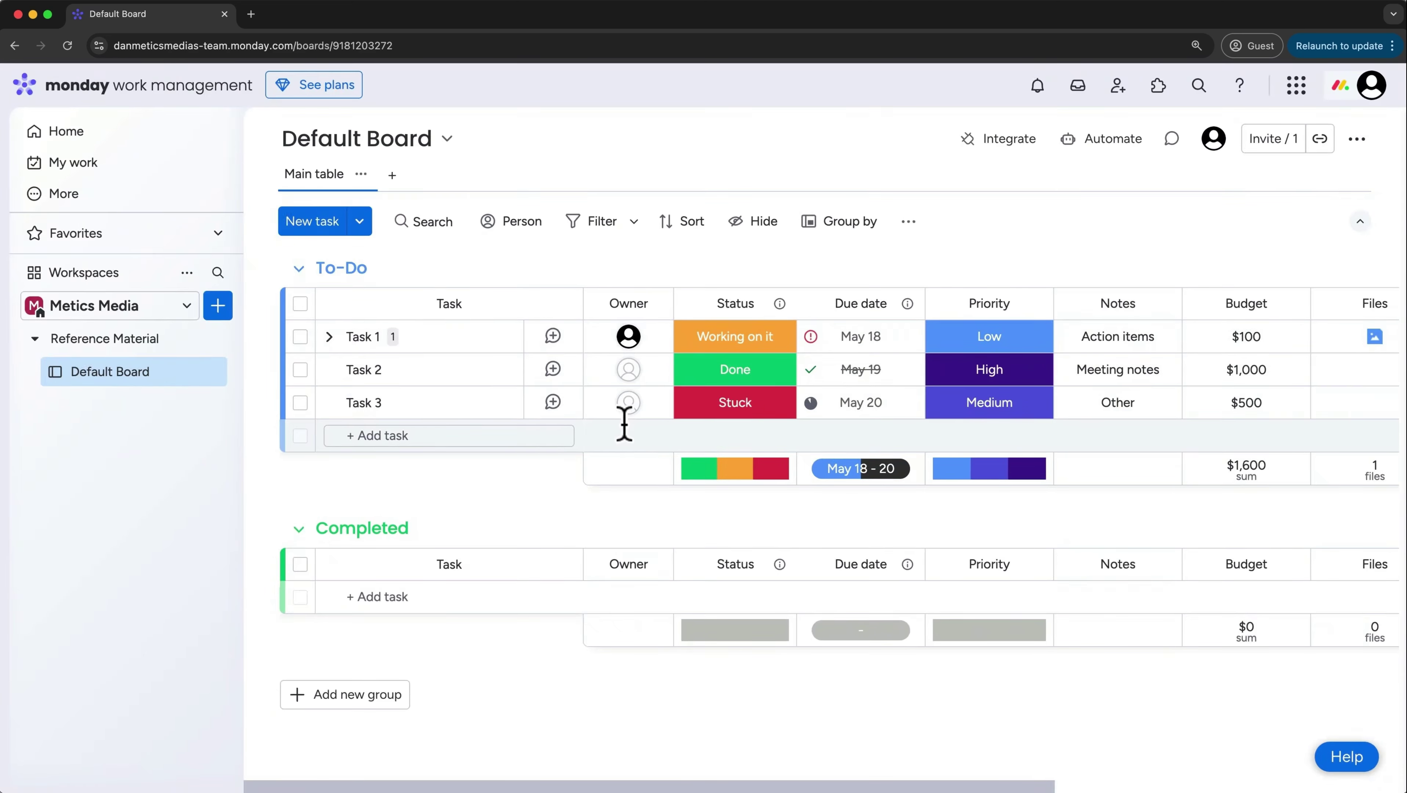
Create a new board named Tutorials with the Quick start option and Main privacy
left_click(219, 306)
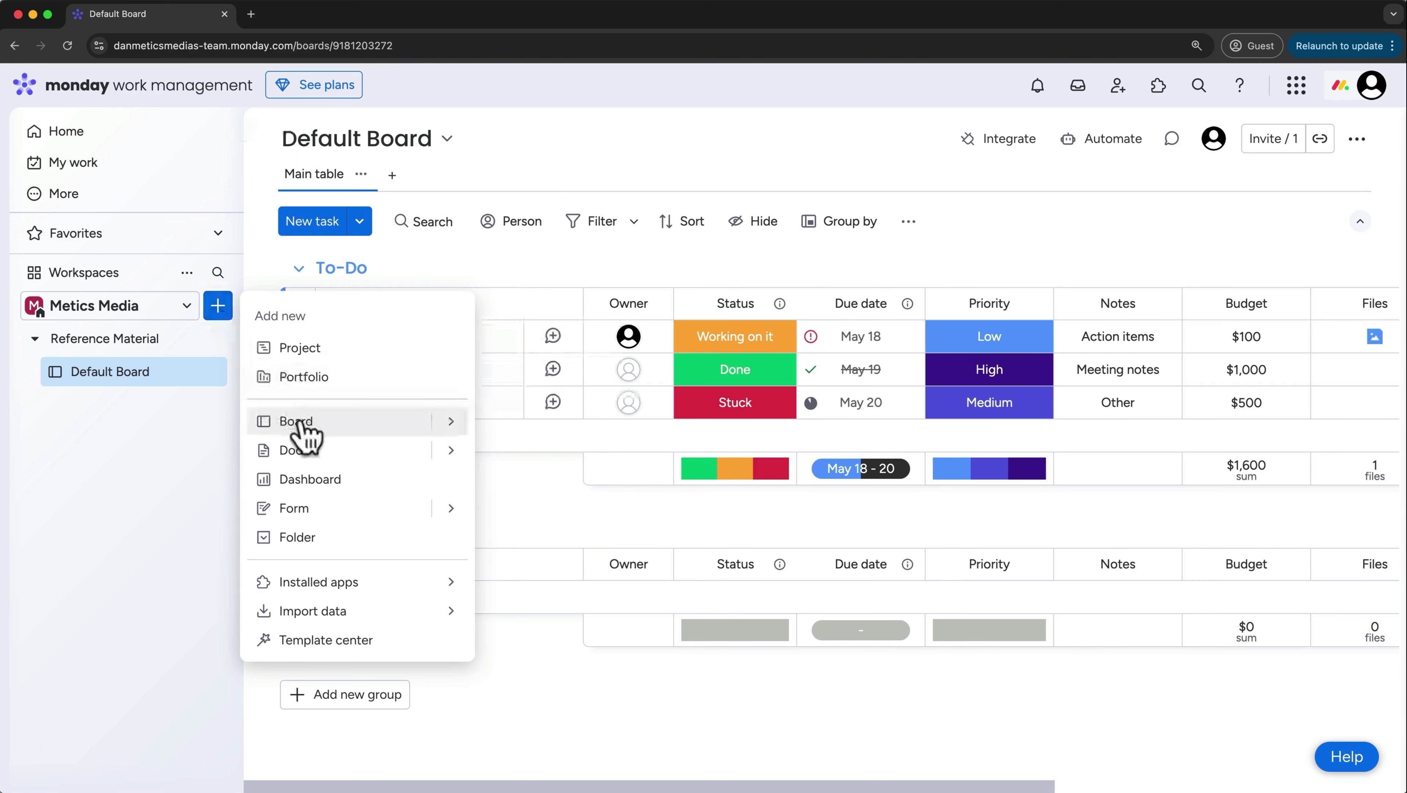
left_click(450, 424)
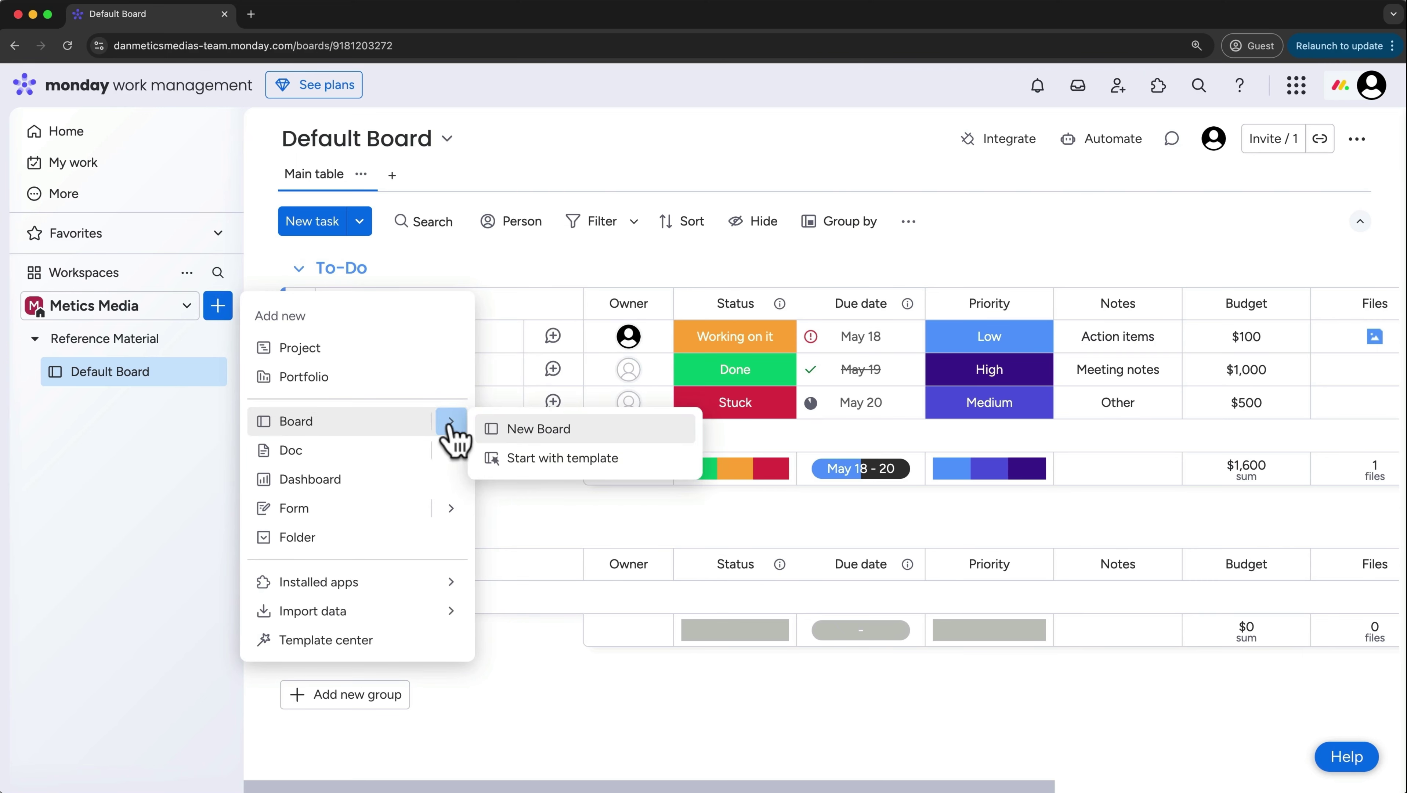
left_click(519, 431)
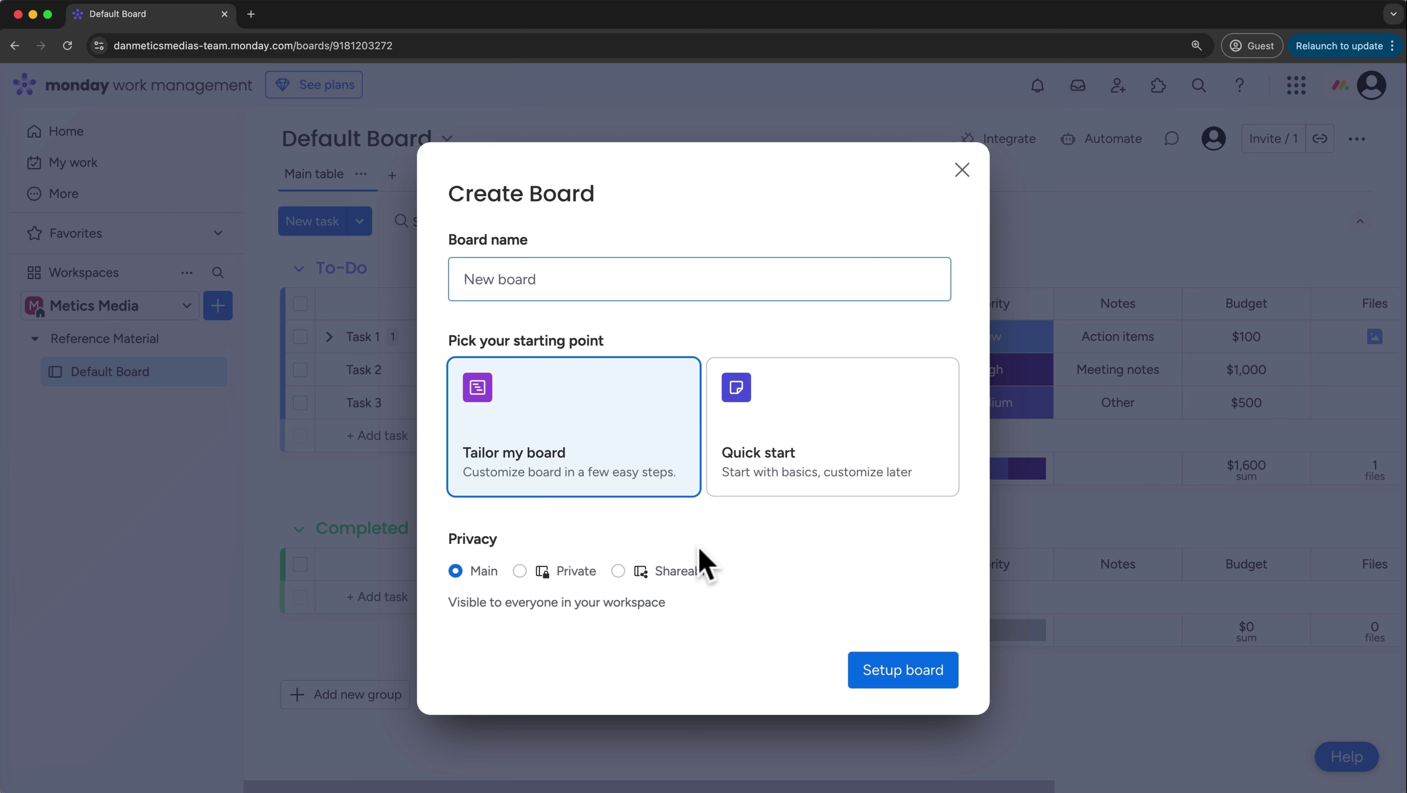
type("Tu")
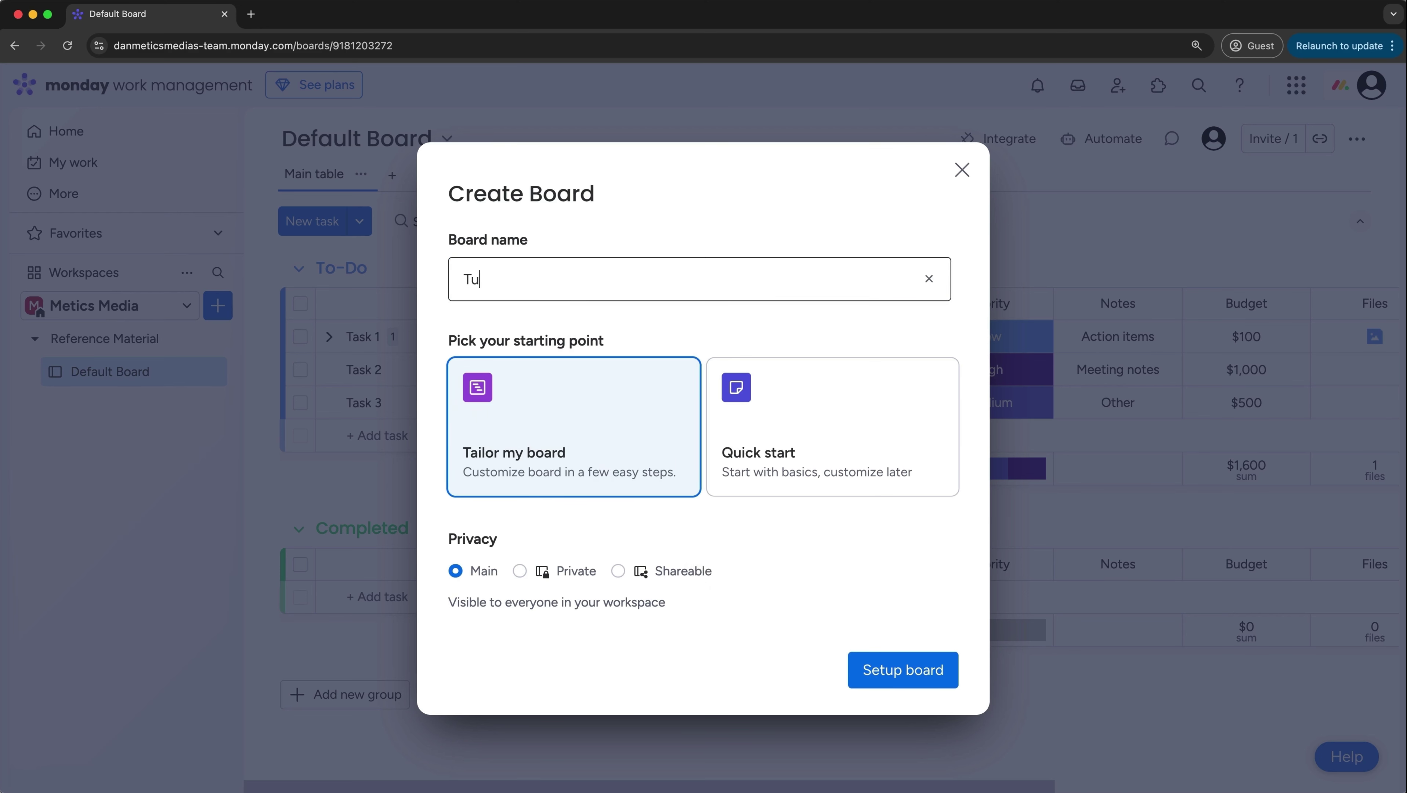
type("torials")
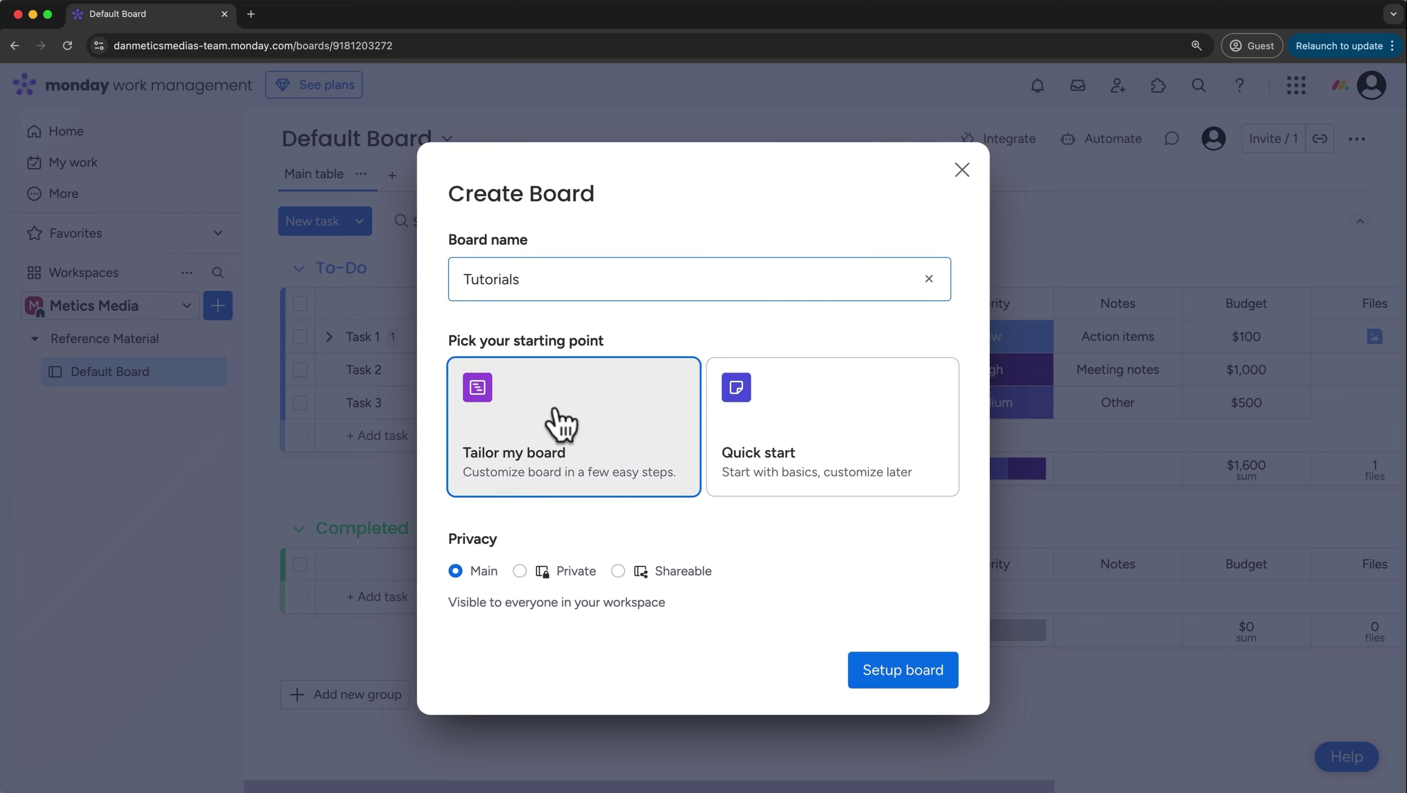
left_click(773, 402)
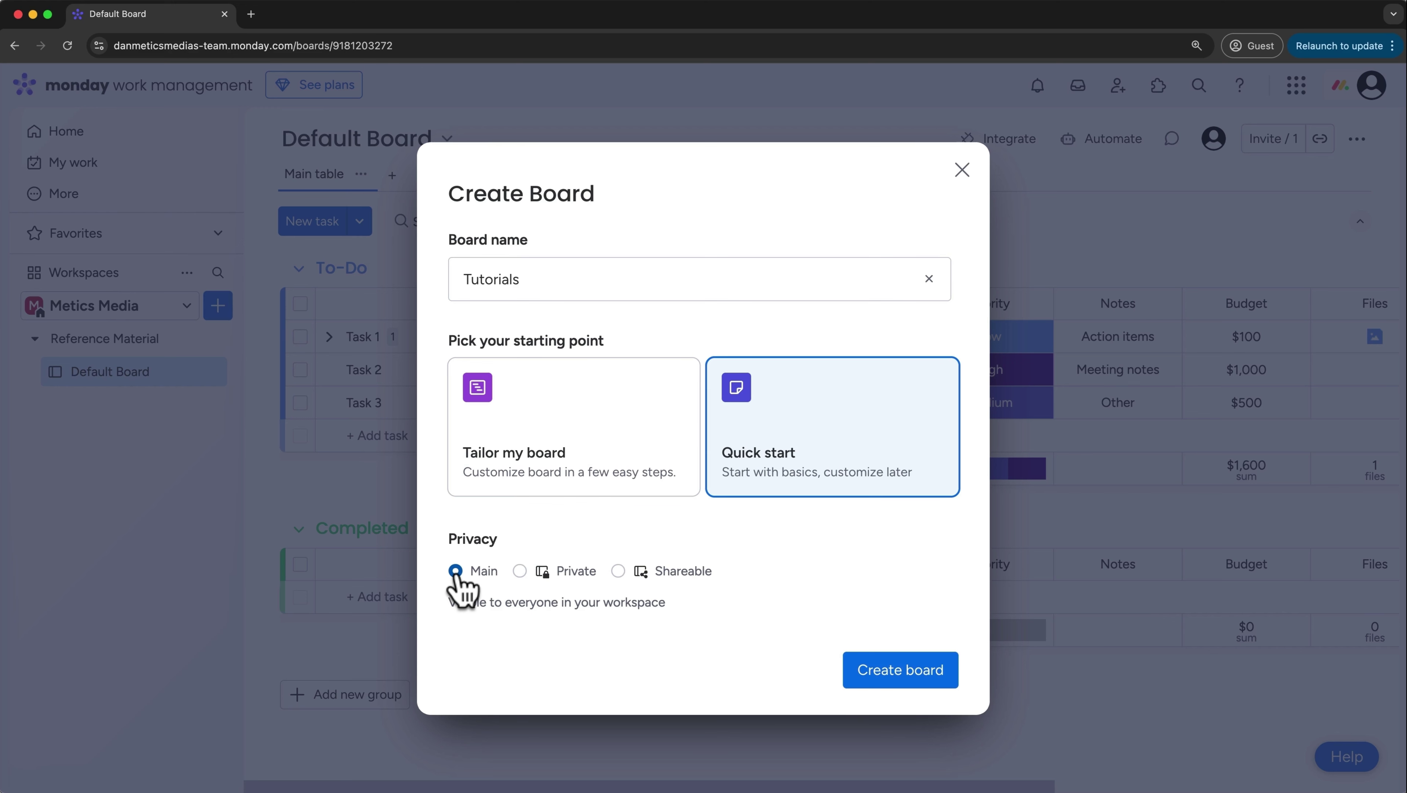
left_click(878, 666)
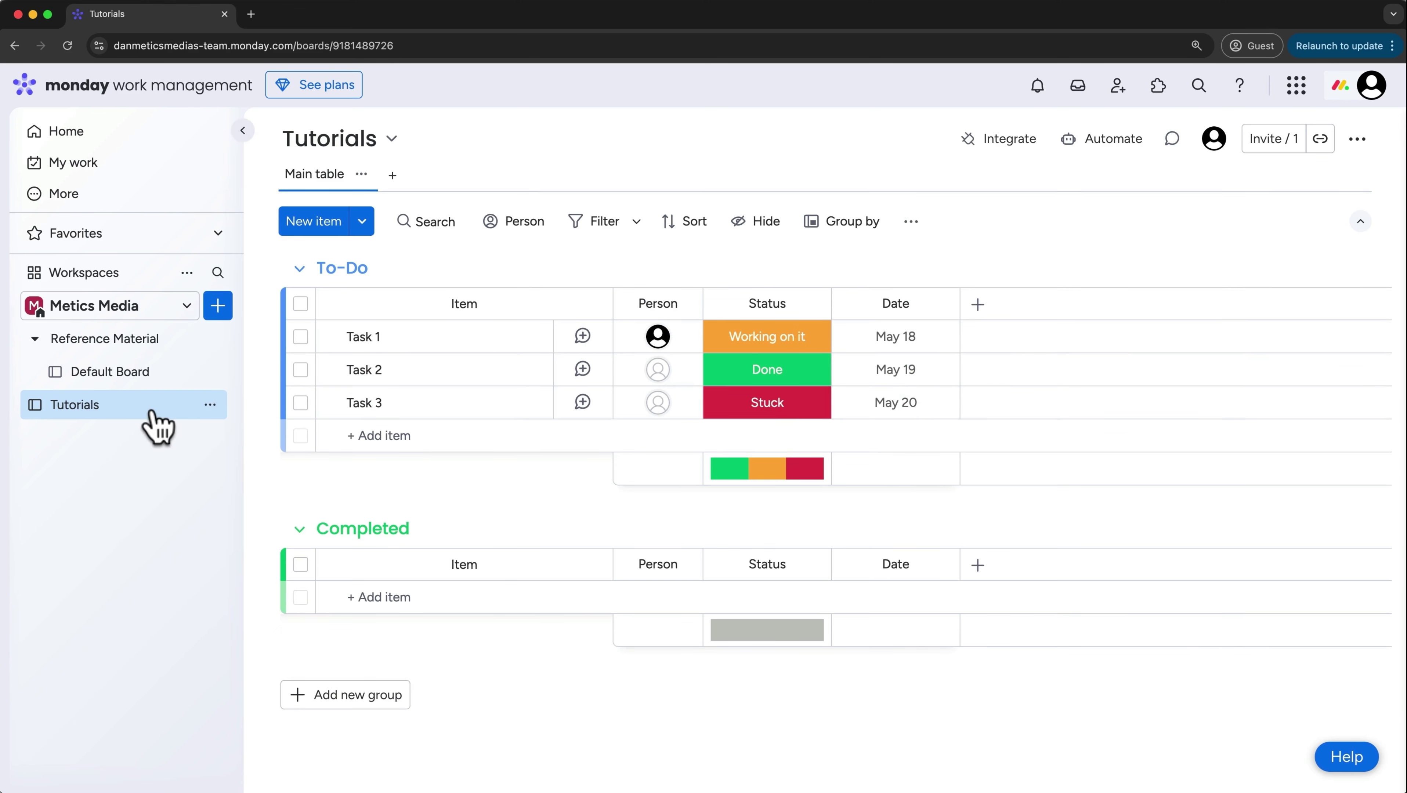
Move the Tutorials board above the Reference Material folder and collapse the board's Completed group
left_click_drag(158, 427, 147, 314)
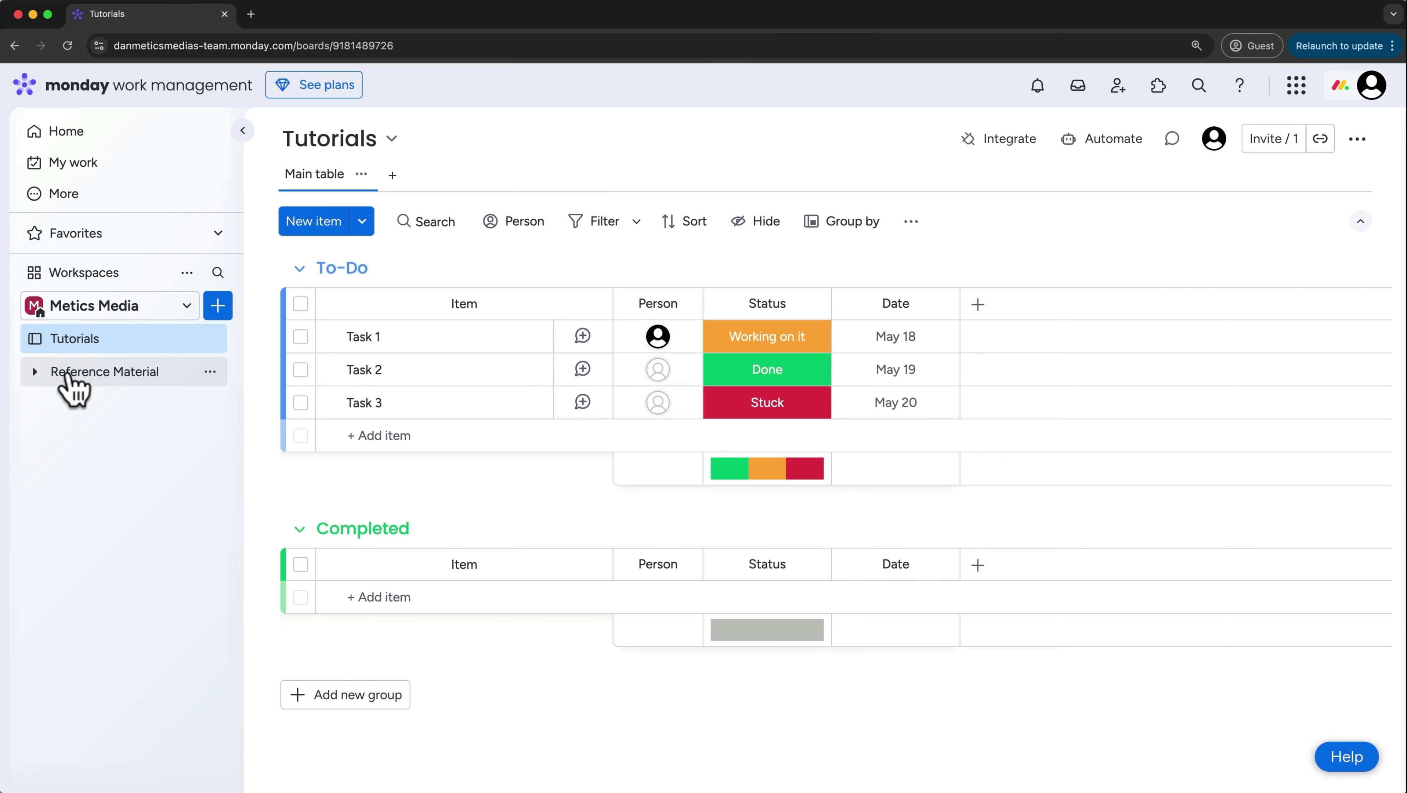
left_click(300, 531)
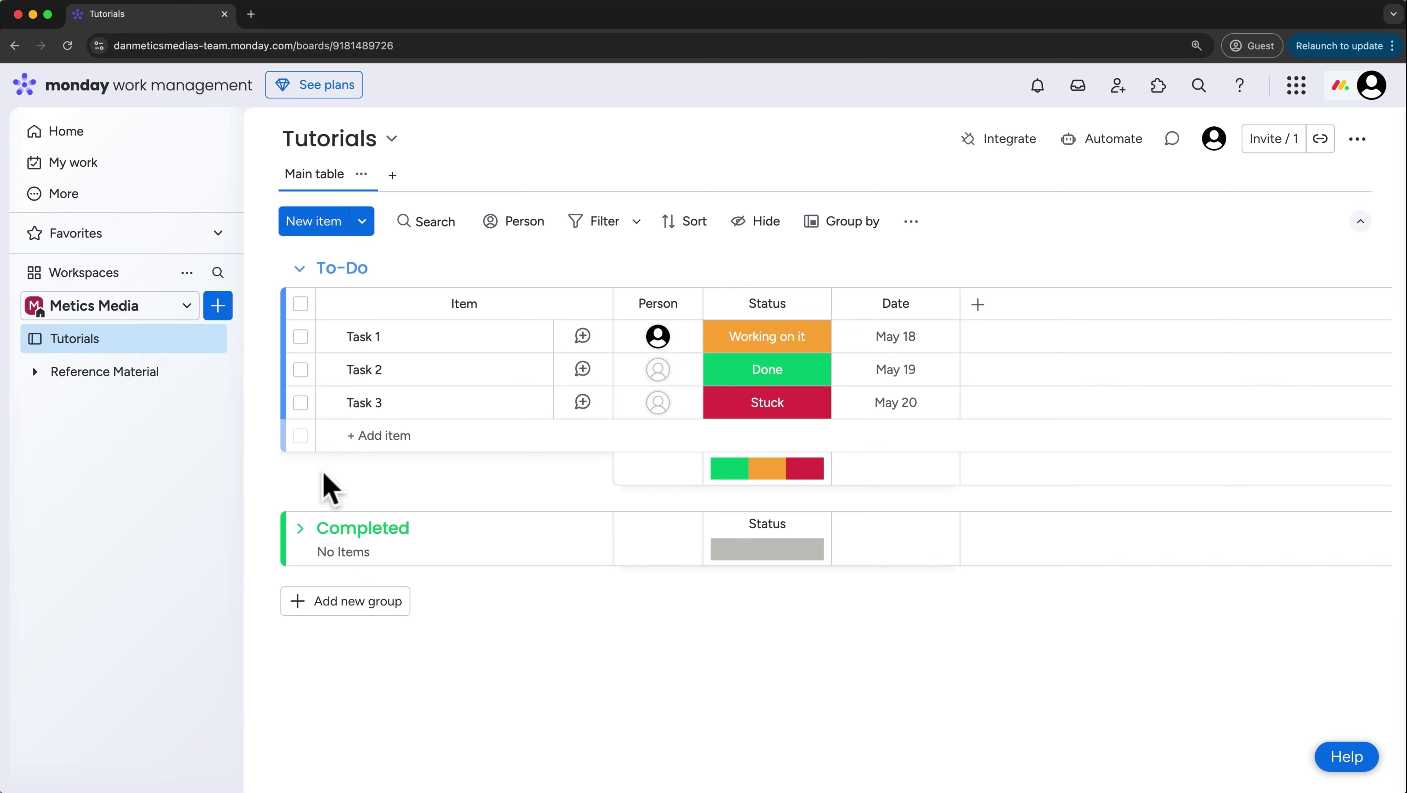
Examine the To-Do group's colour choices and the available group actions, including the duplicate and move options
left_click(324, 268)
left_click(325, 267)
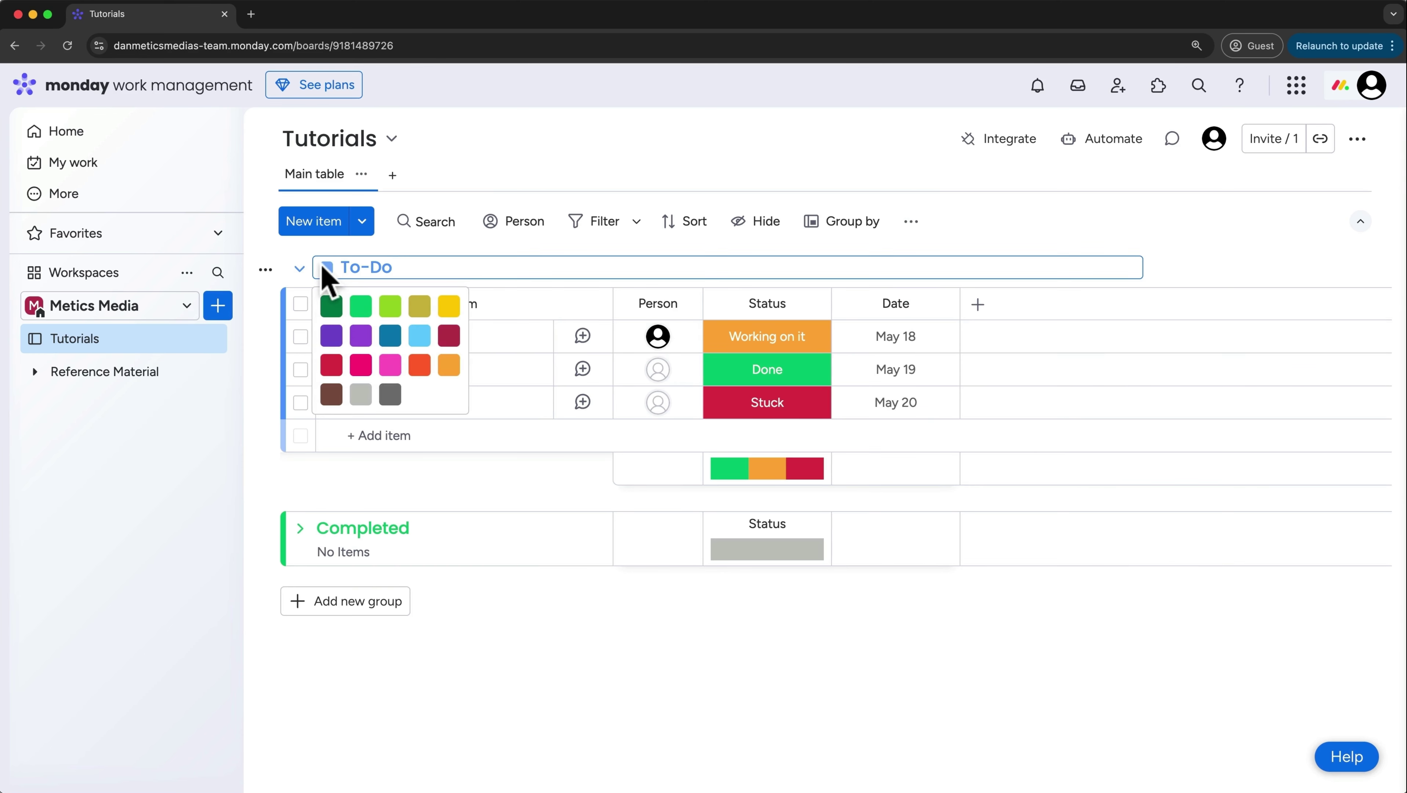
left_click(272, 274)
left_click(266, 272)
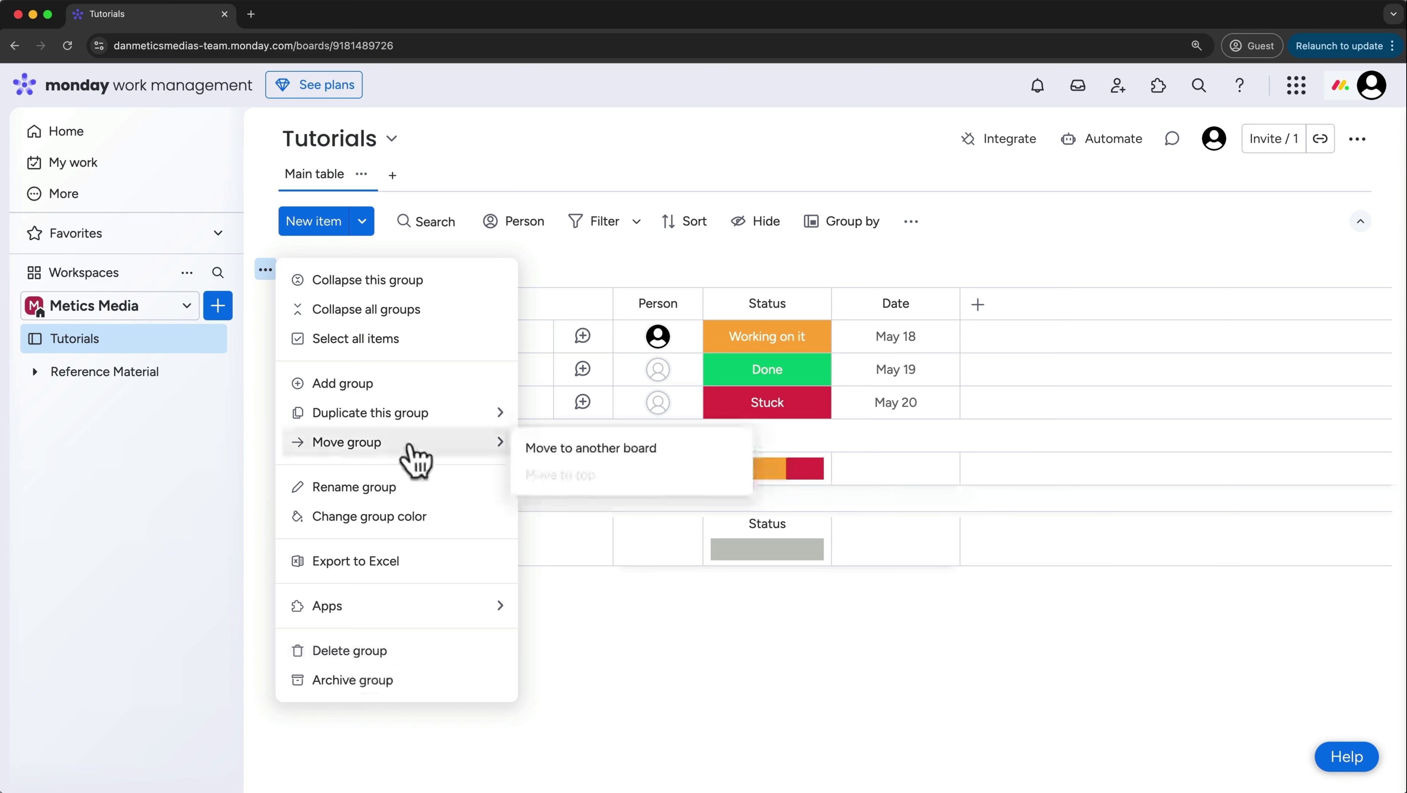
mouse_move(411, 424)
mouse_move(402, 451)
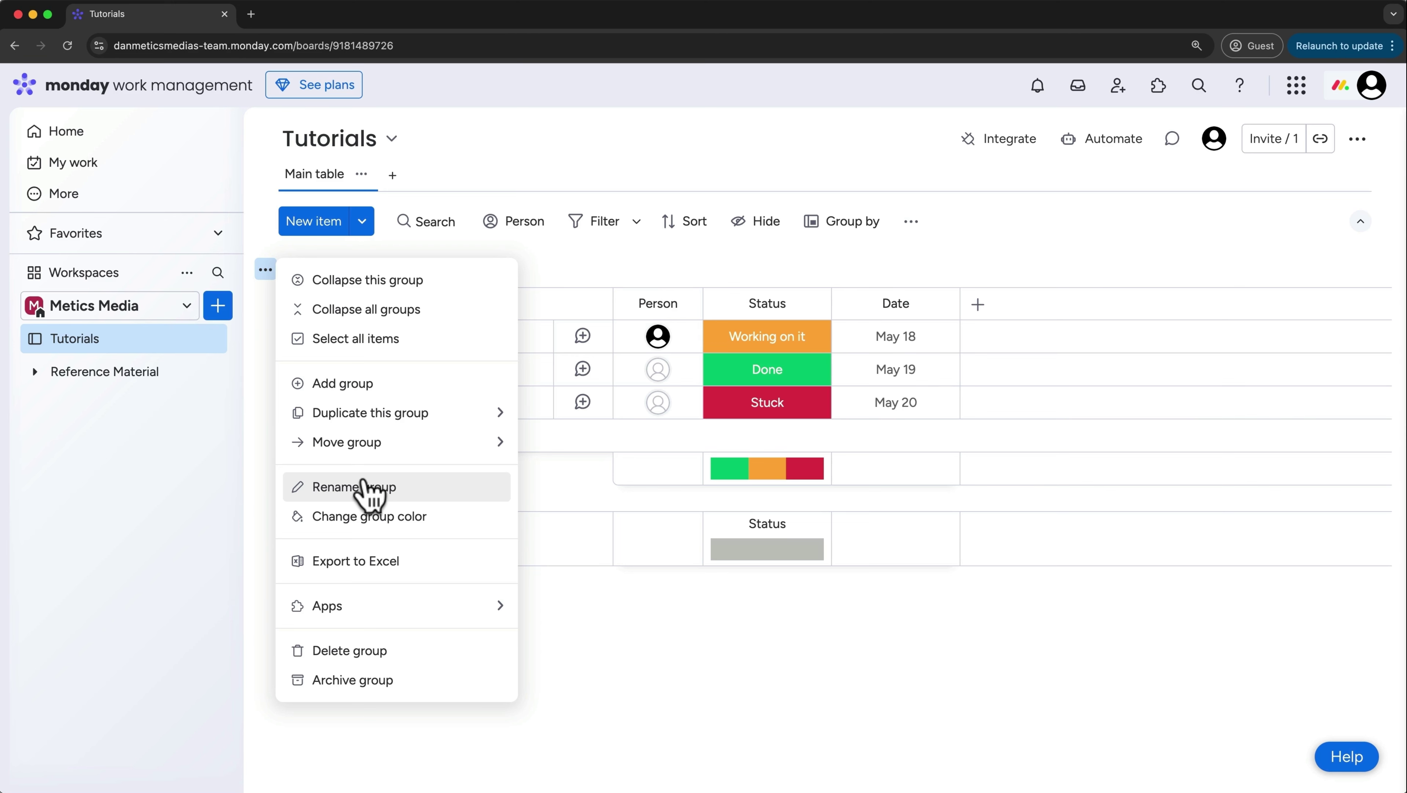
Add a new group below the To-Do group and name it In Progress, keeping its yellow colour
left_click(361, 384)
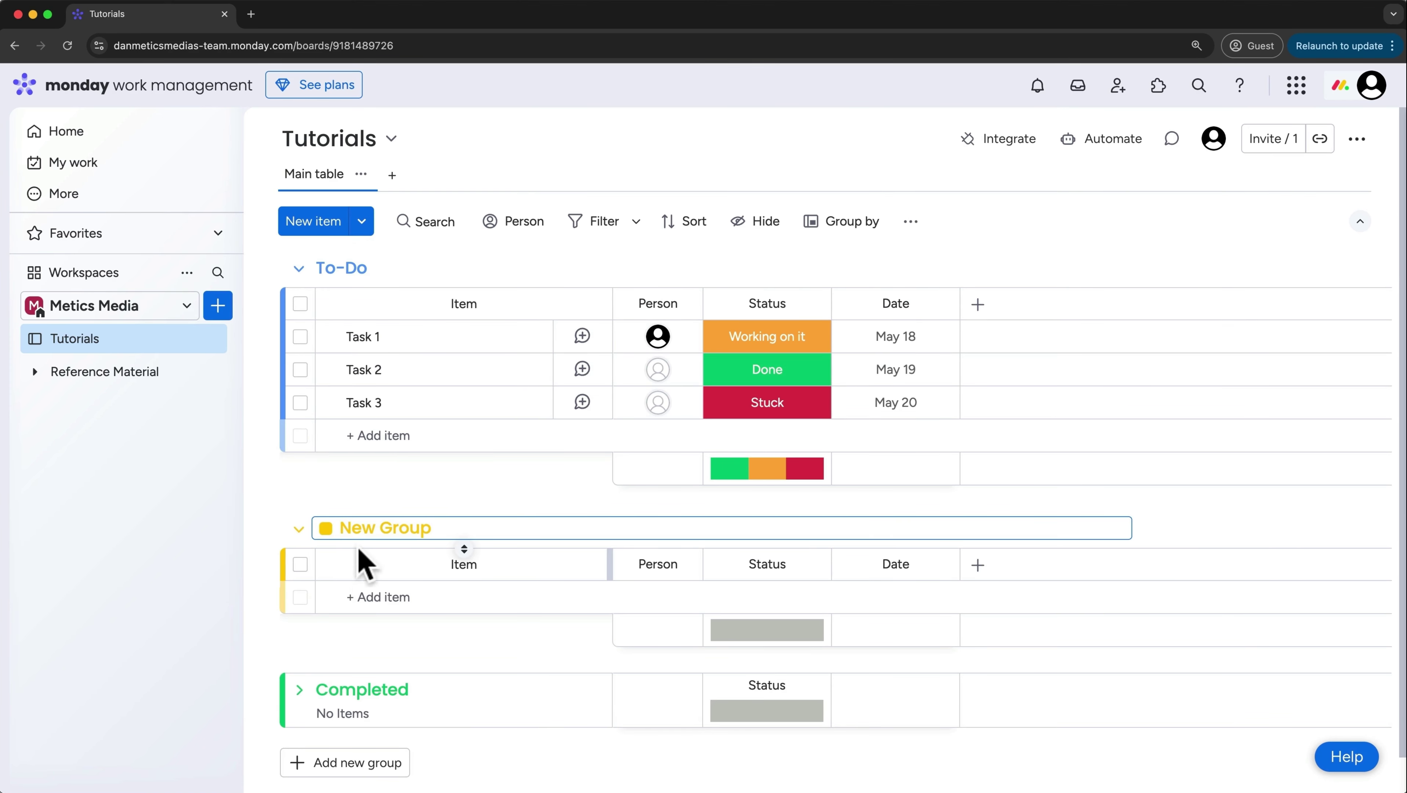
left_click_drag(433, 526, 341, 527)
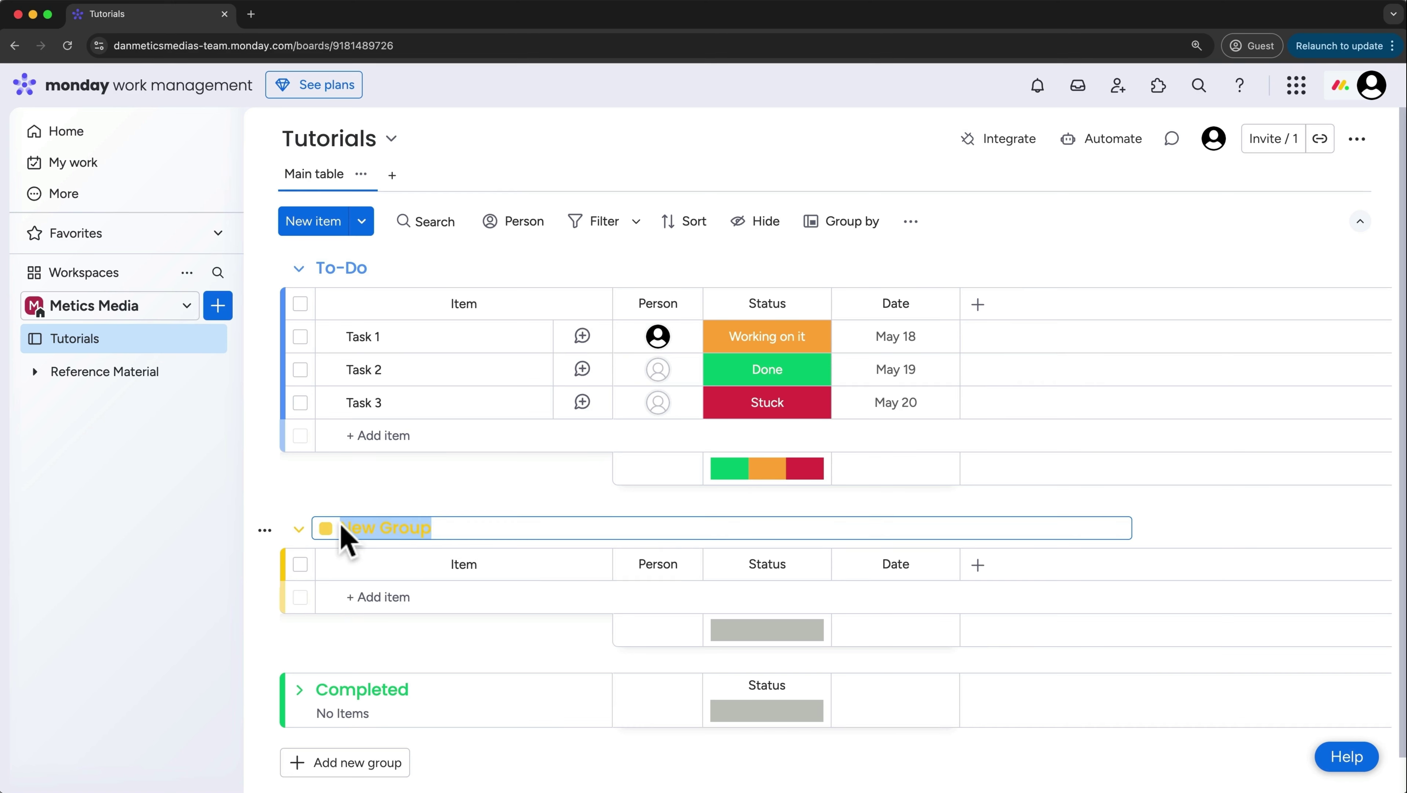
type("In Pro")
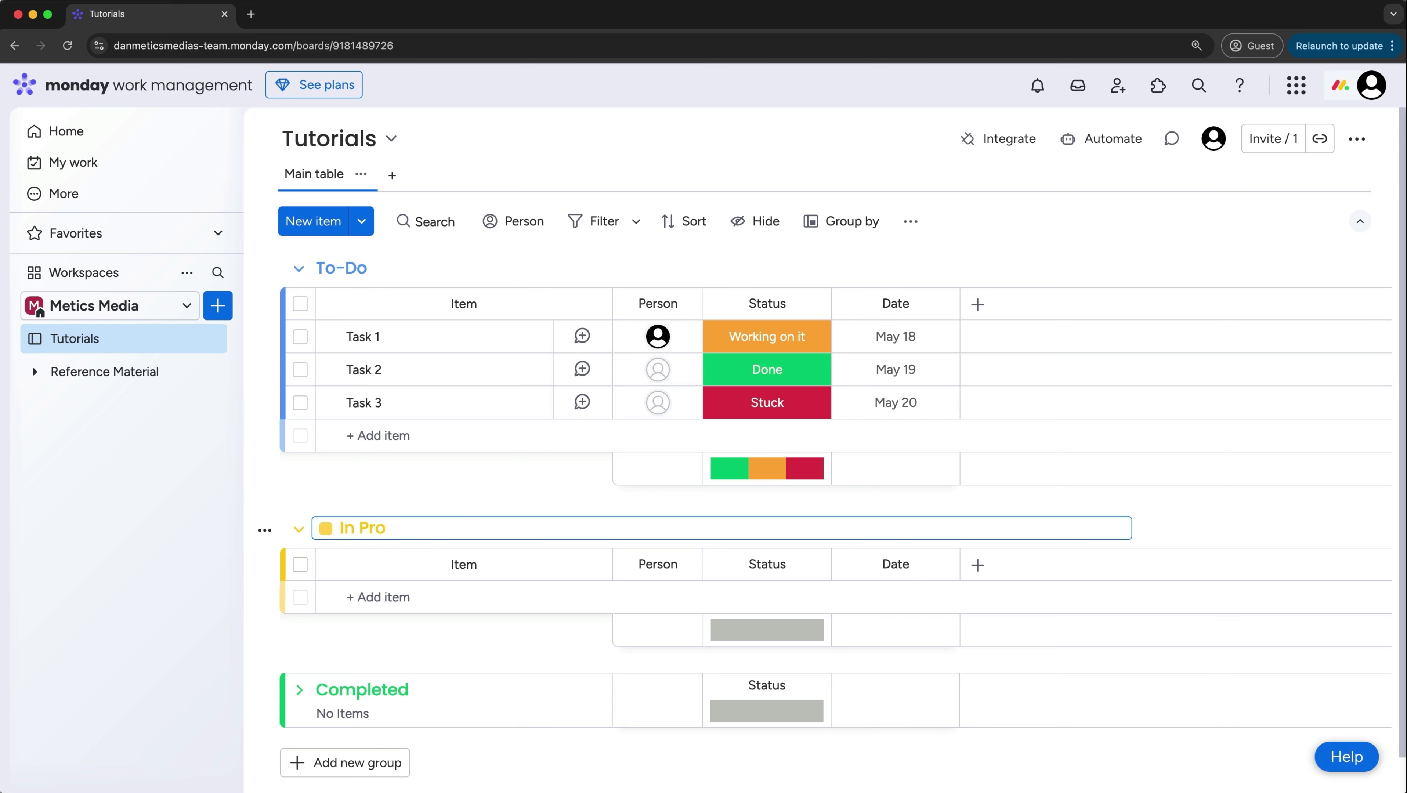
type("gress")
left_click(326, 529)
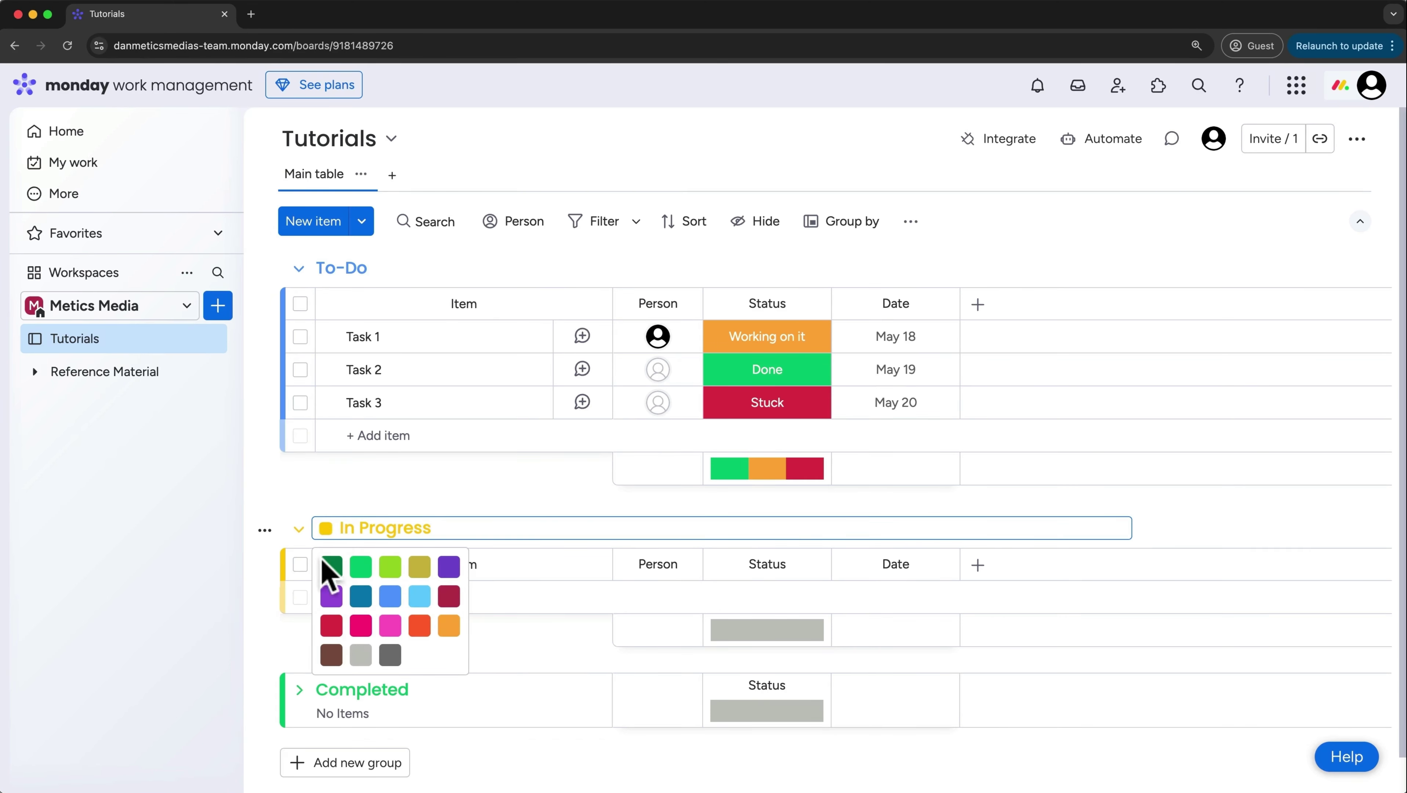
left_click(454, 499)
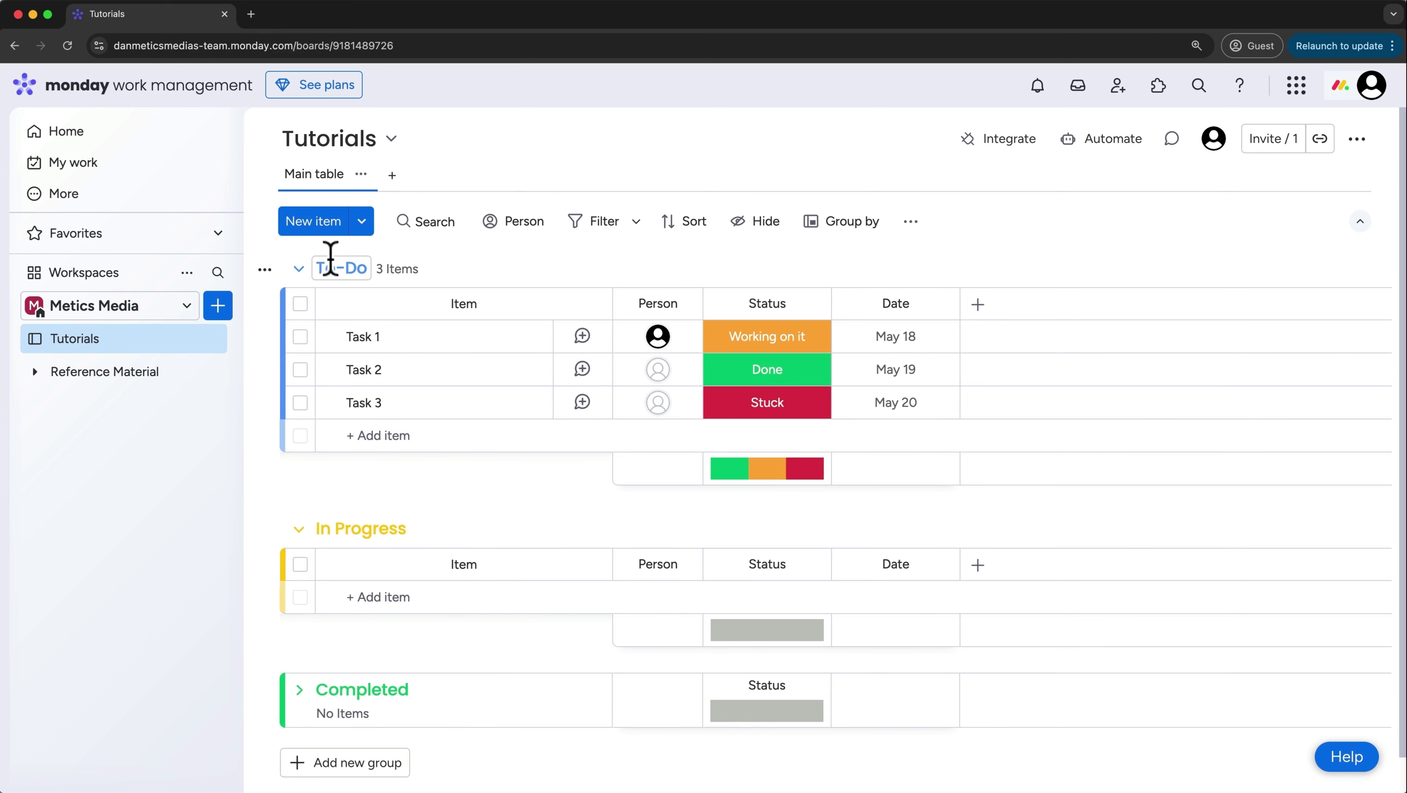
Expand the Completed group and rename the board's three groups with the team members' first names
left_click(299, 690)
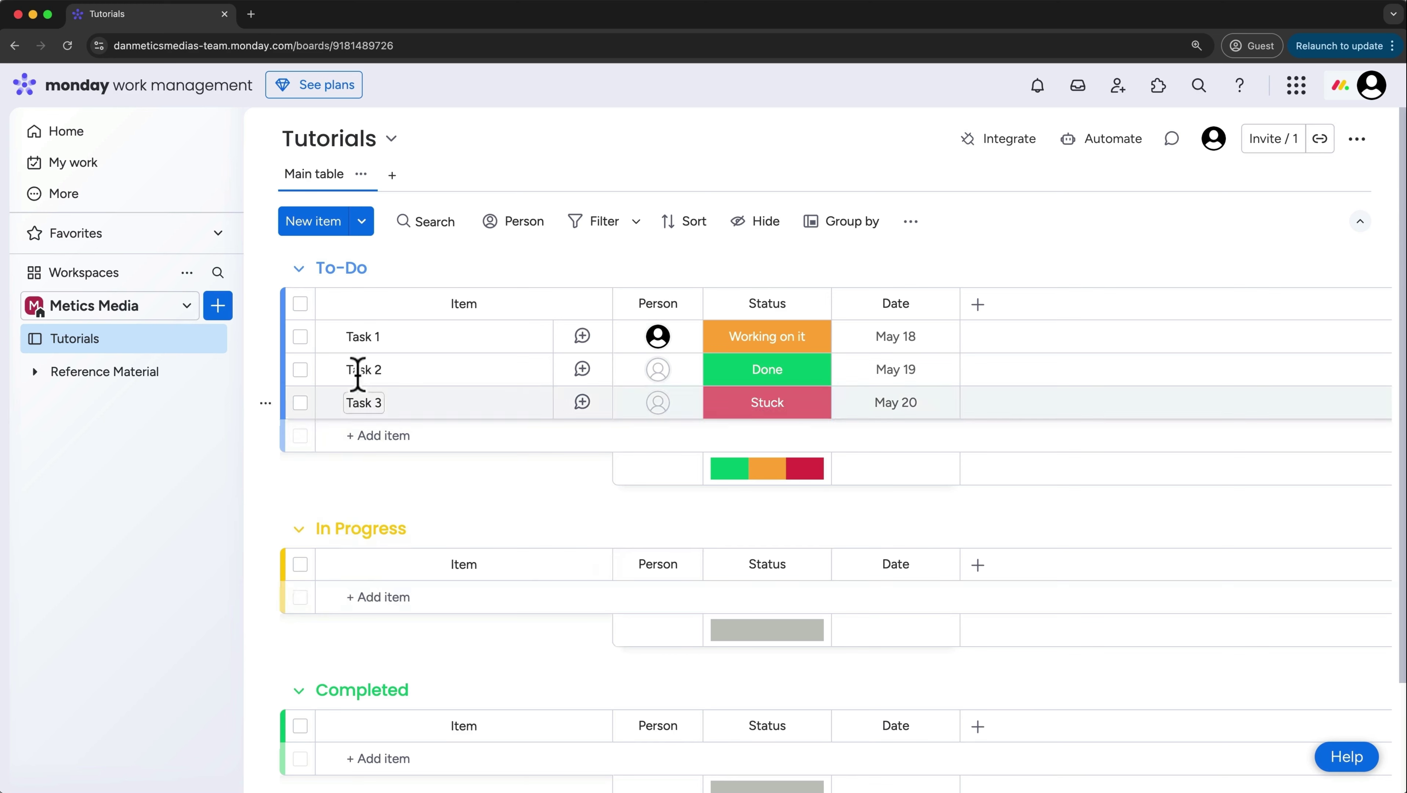
left_click(360, 267)
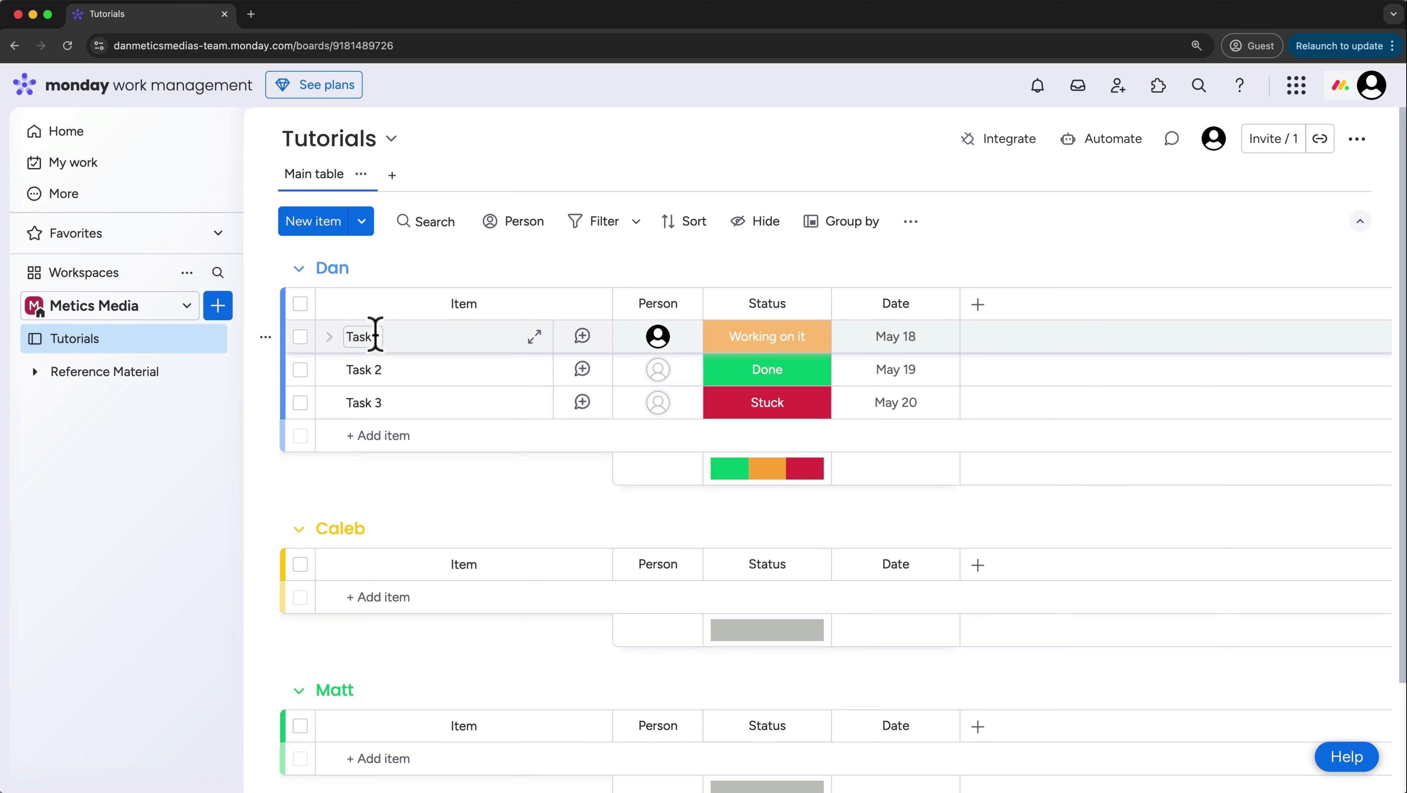
Rename Task 1 as "Monday.com Tutorial For Beginners 2025" and widen the Item column and the sidebar slightly
left_click(365, 337)
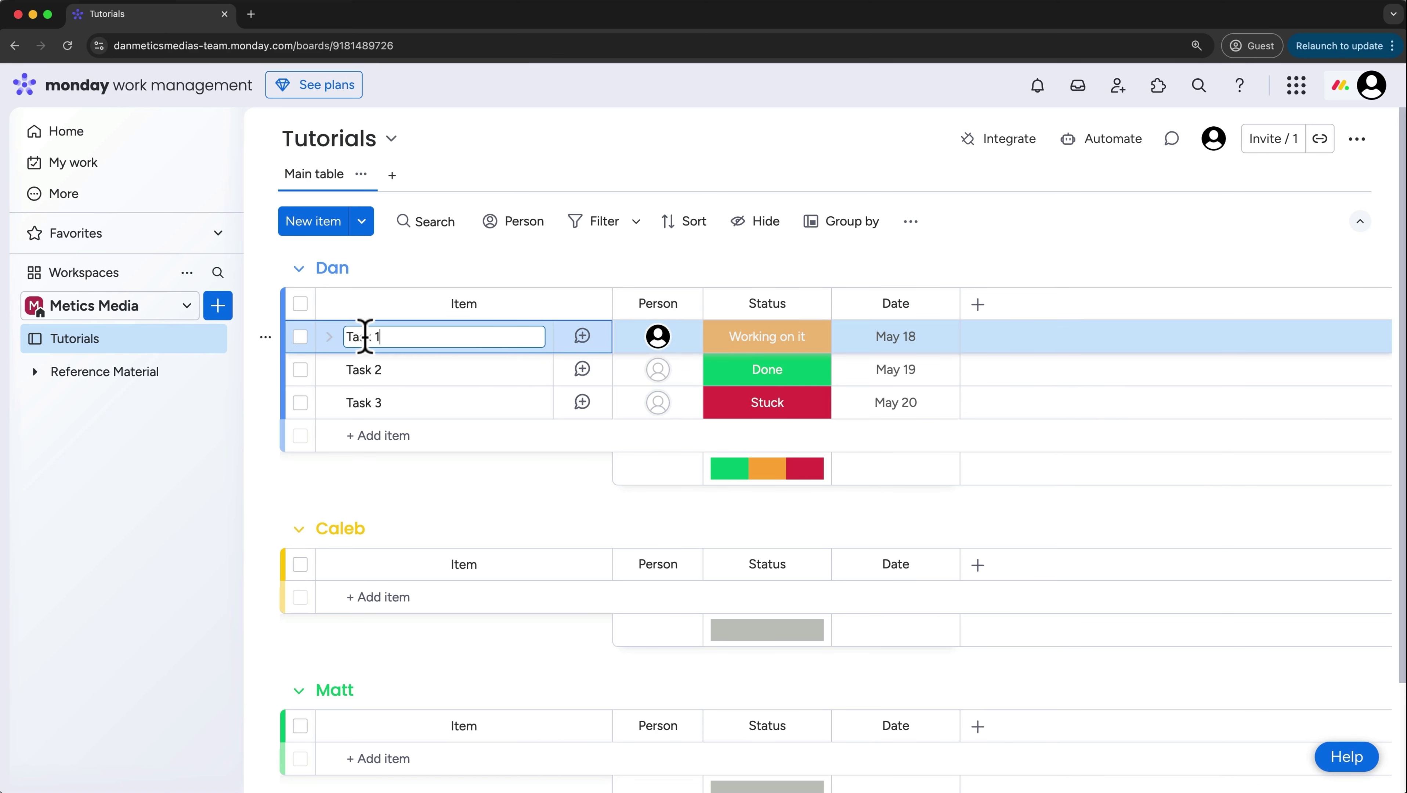
left_click_drag(380, 337, 345, 337)
type("Monday.com Tutorial For ")
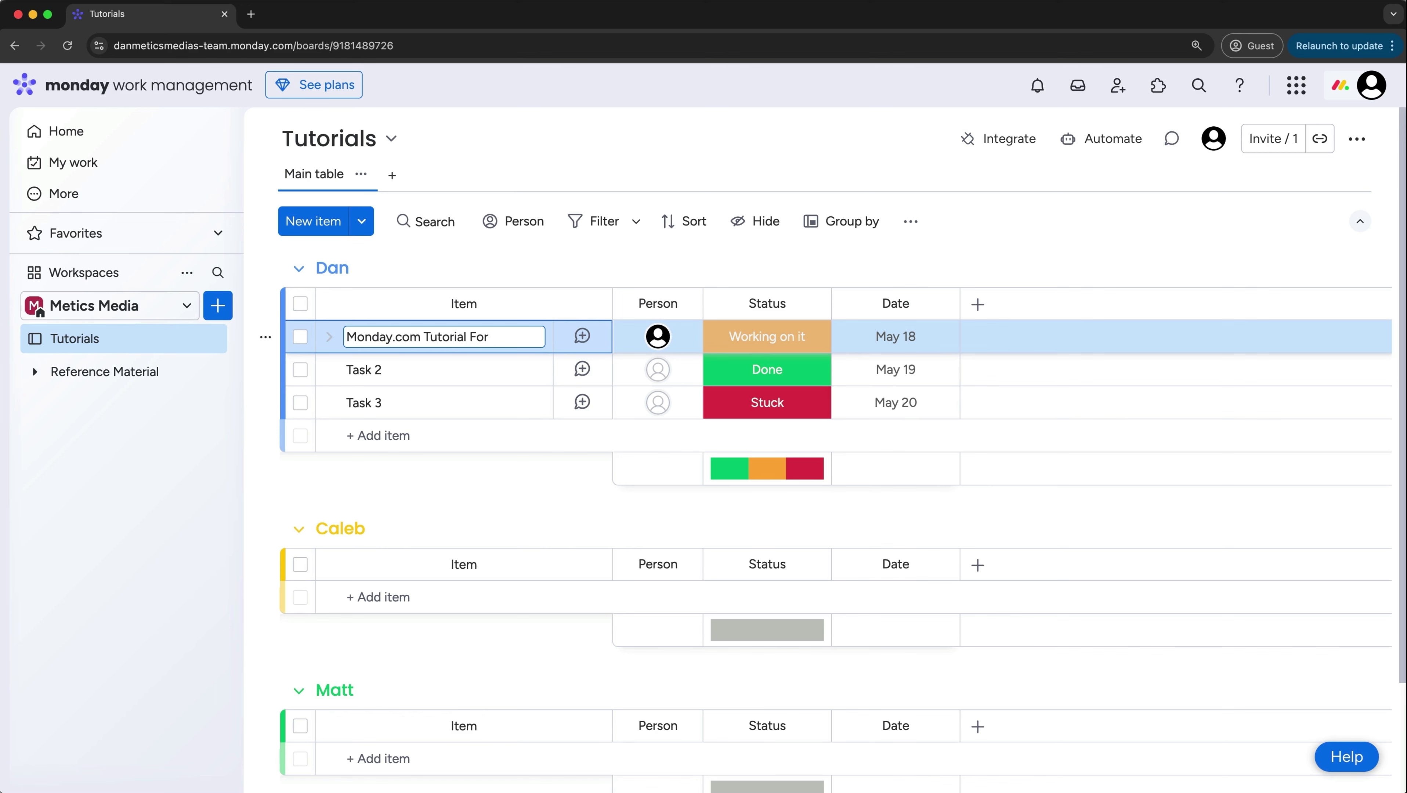
type("Beginners 202")
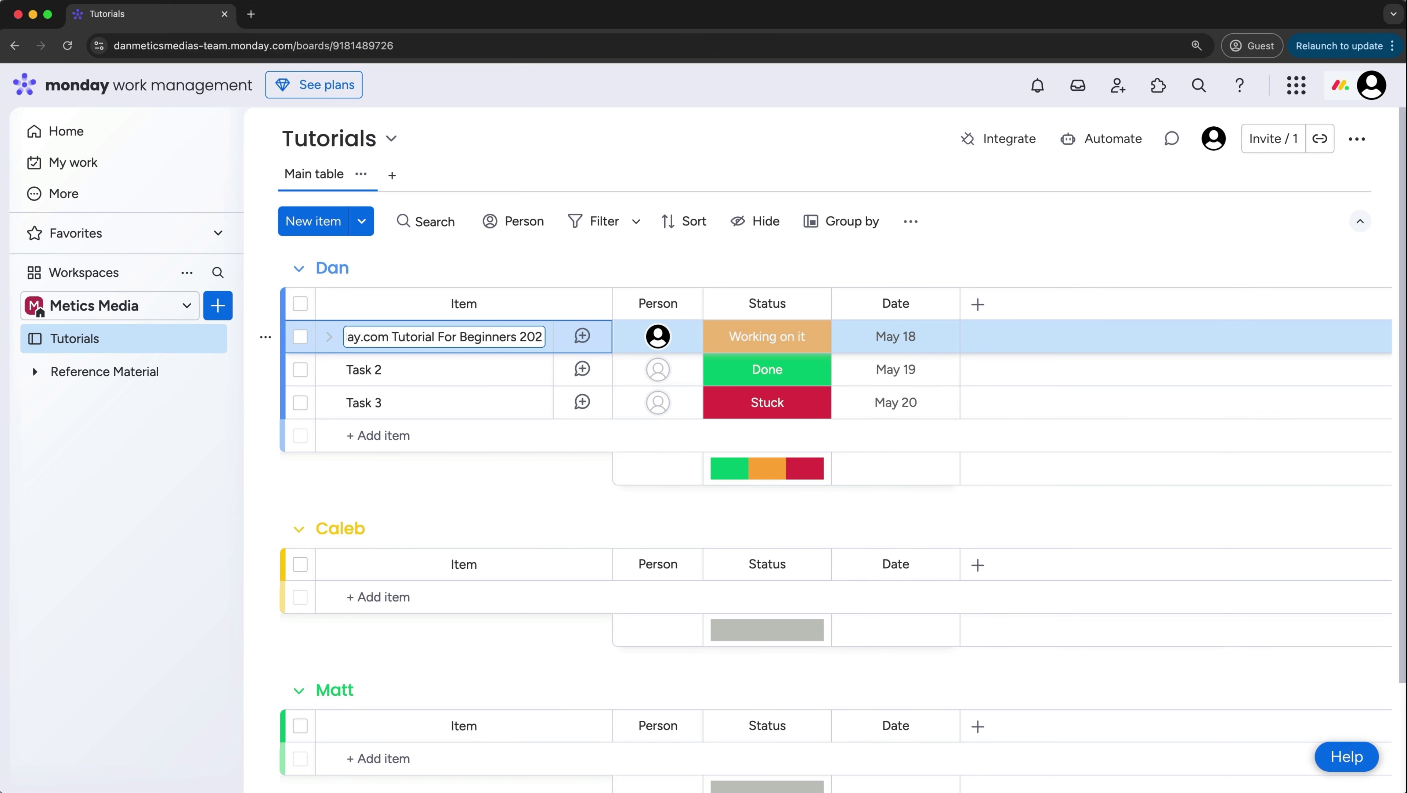
key("Return")
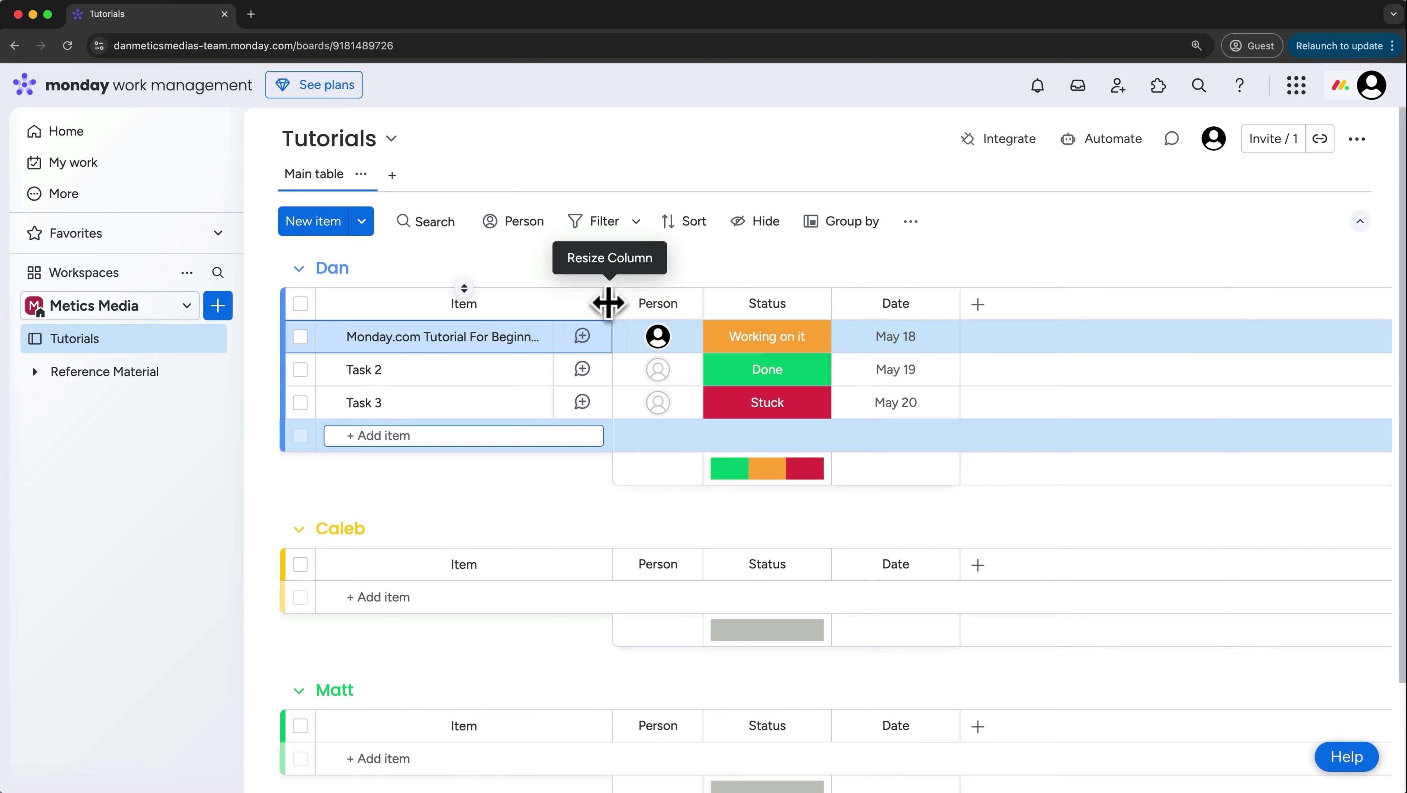
left_click_drag(609, 303, 670, 303)
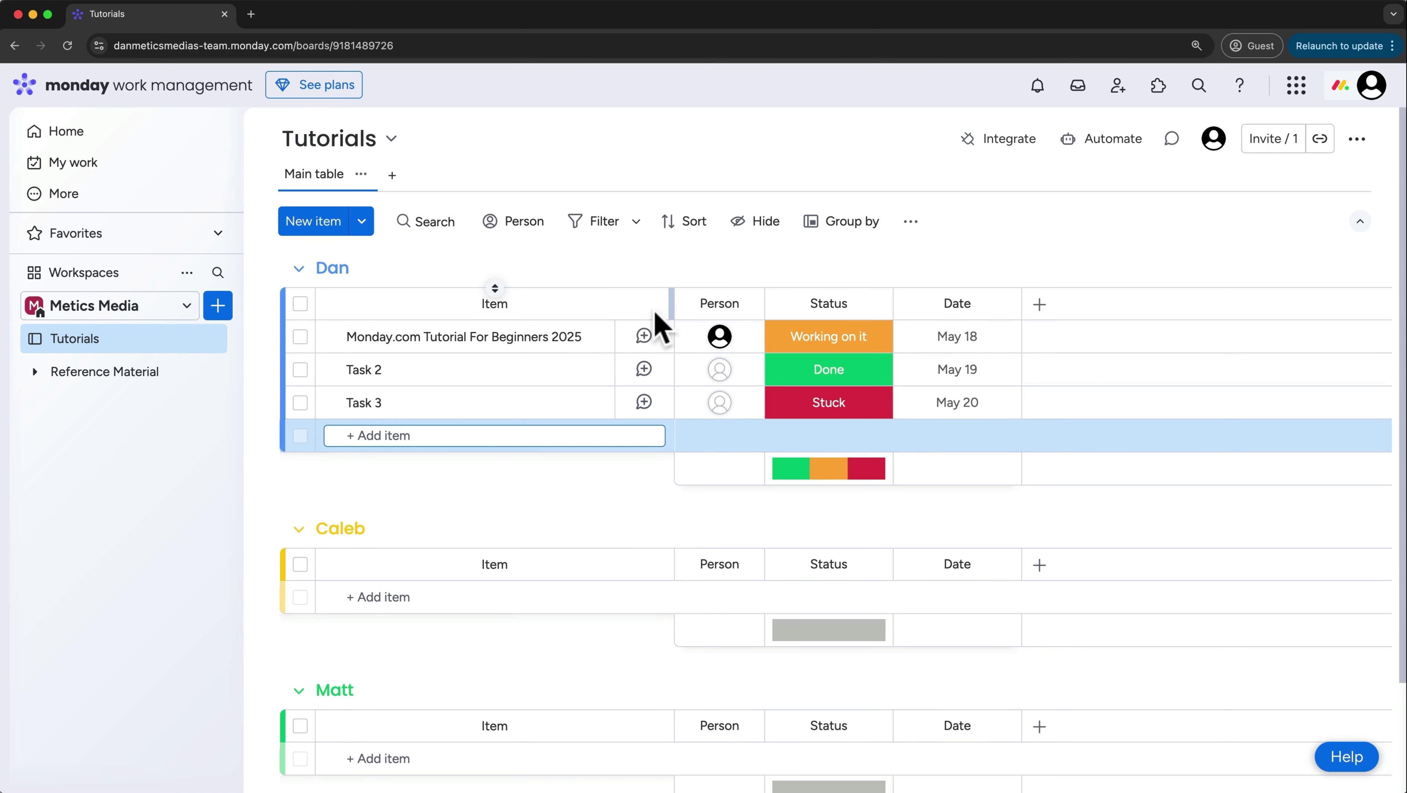
mouse_move(240, 404)
left_mouse_down()
mouse_move(298, 415)
mouse_move(276, 404)
mouse_move(260, 422)
mouse_move(258, 406)
left_mouse_up()
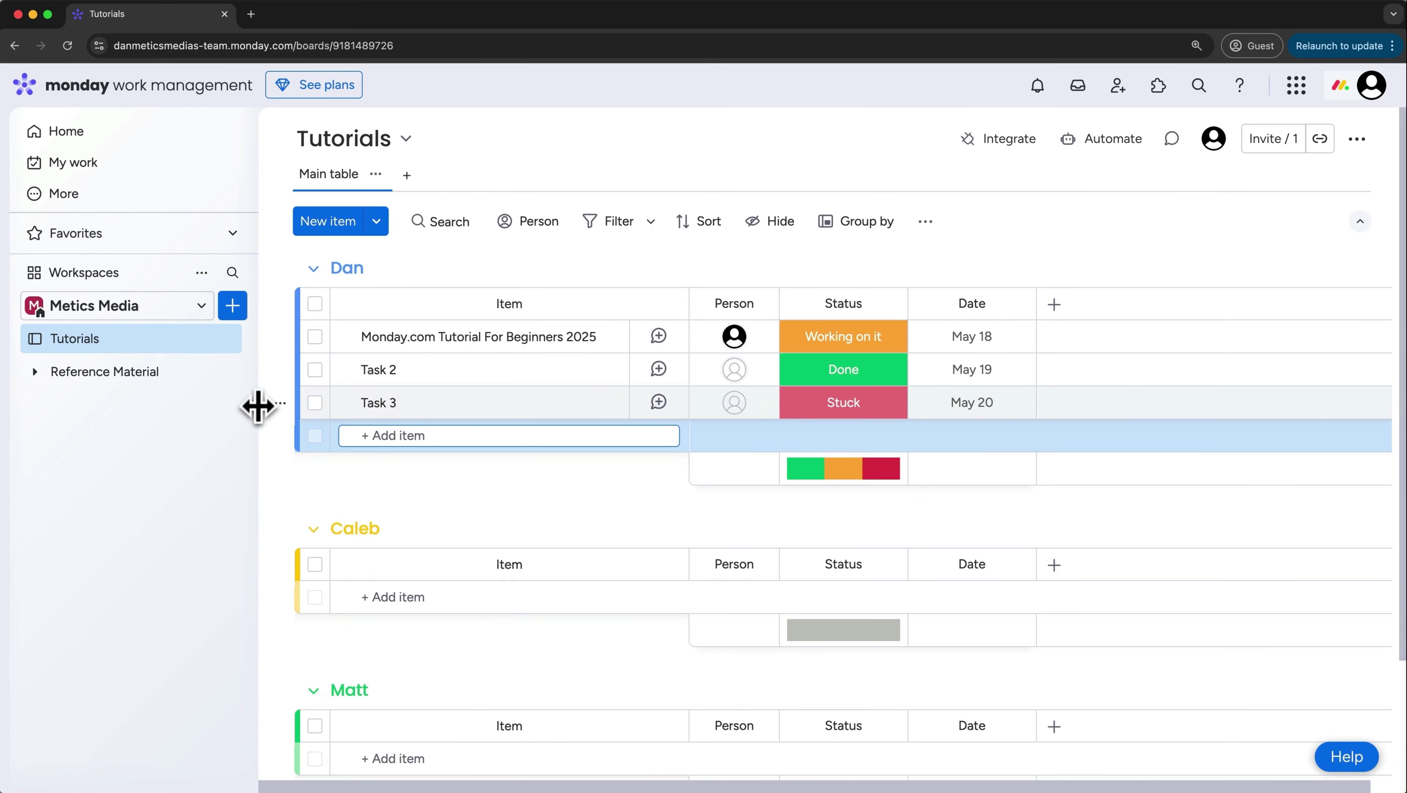
Open the Monday.com tutorial item's details and look through its updates, files and activity log
left_click(660, 337)
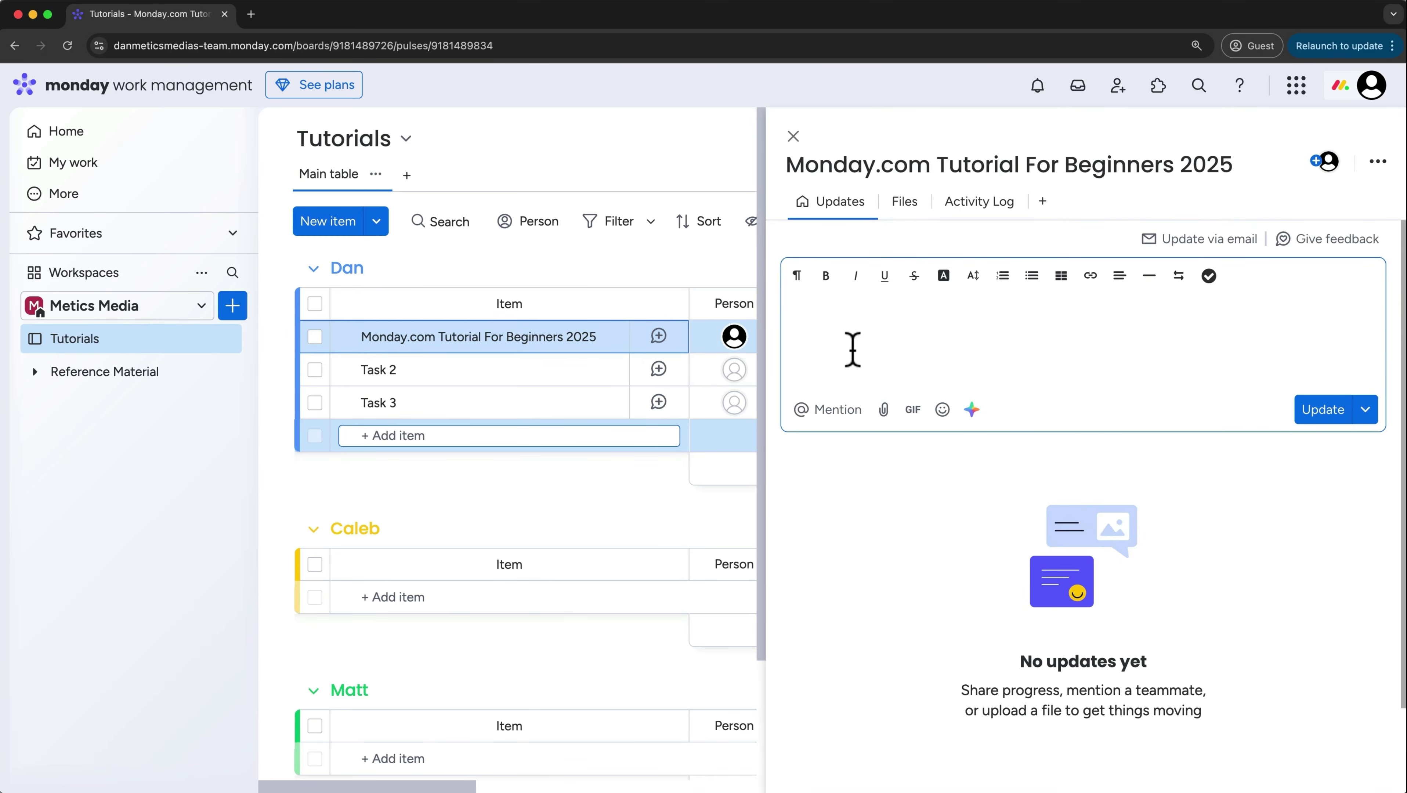
left_click(904, 202)
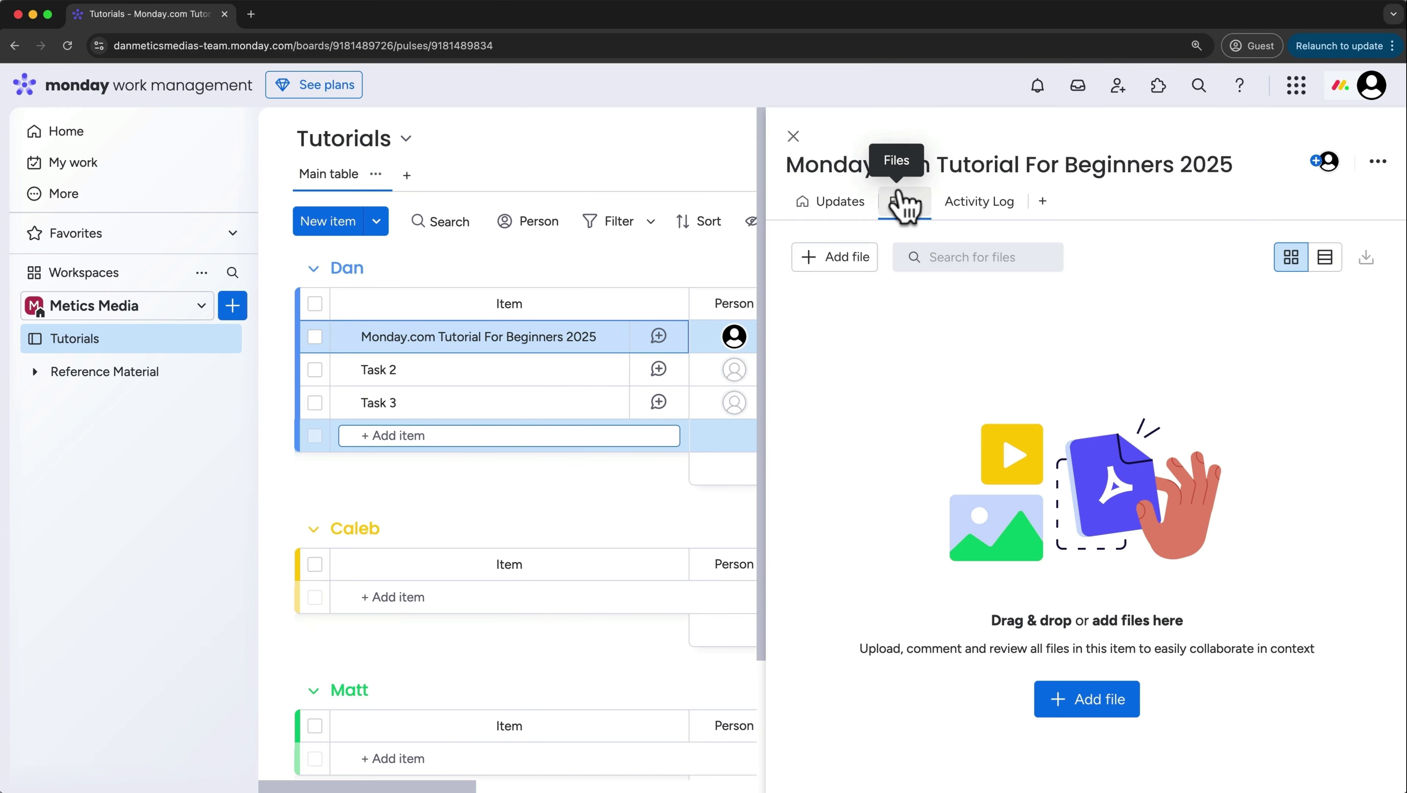
left_click(964, 223)
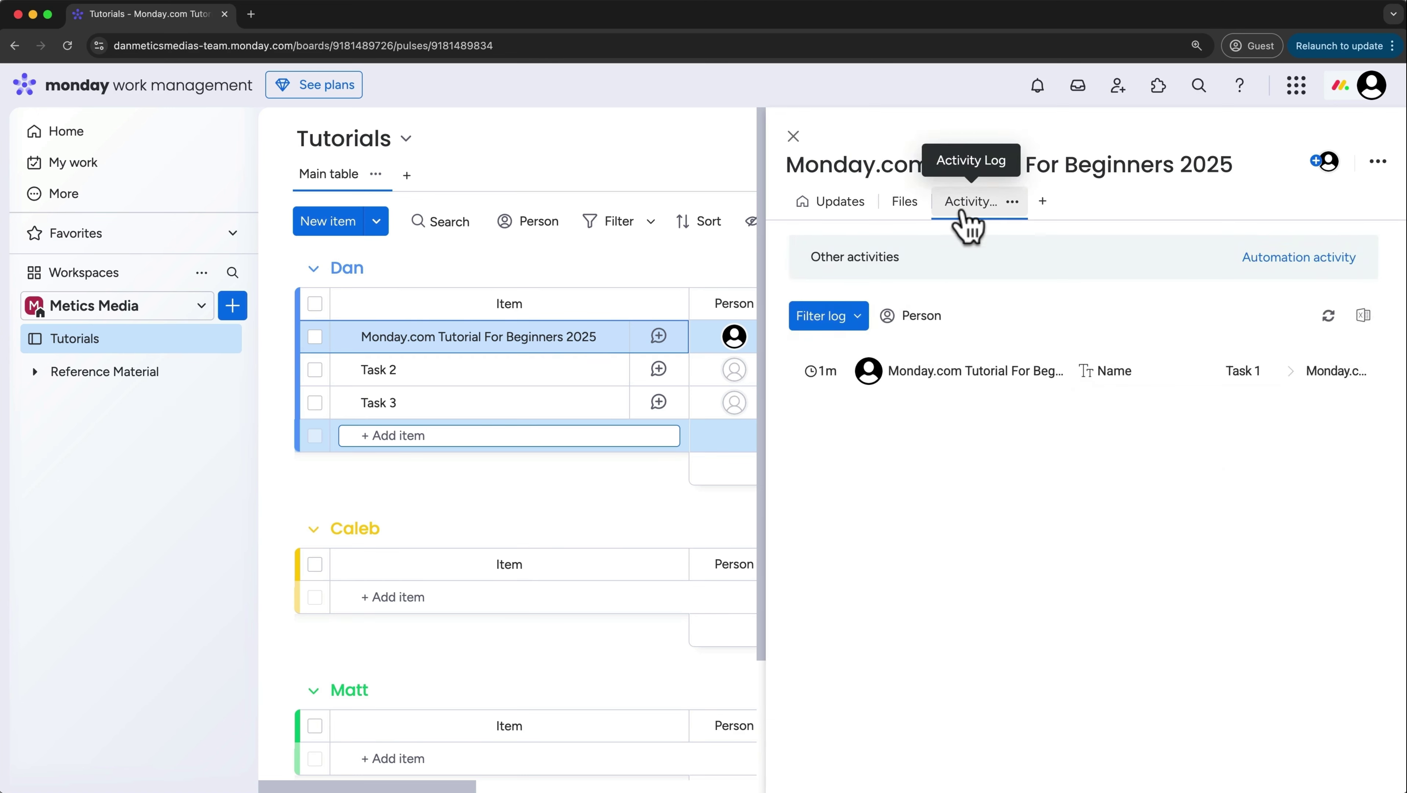
left_click(830, 211)
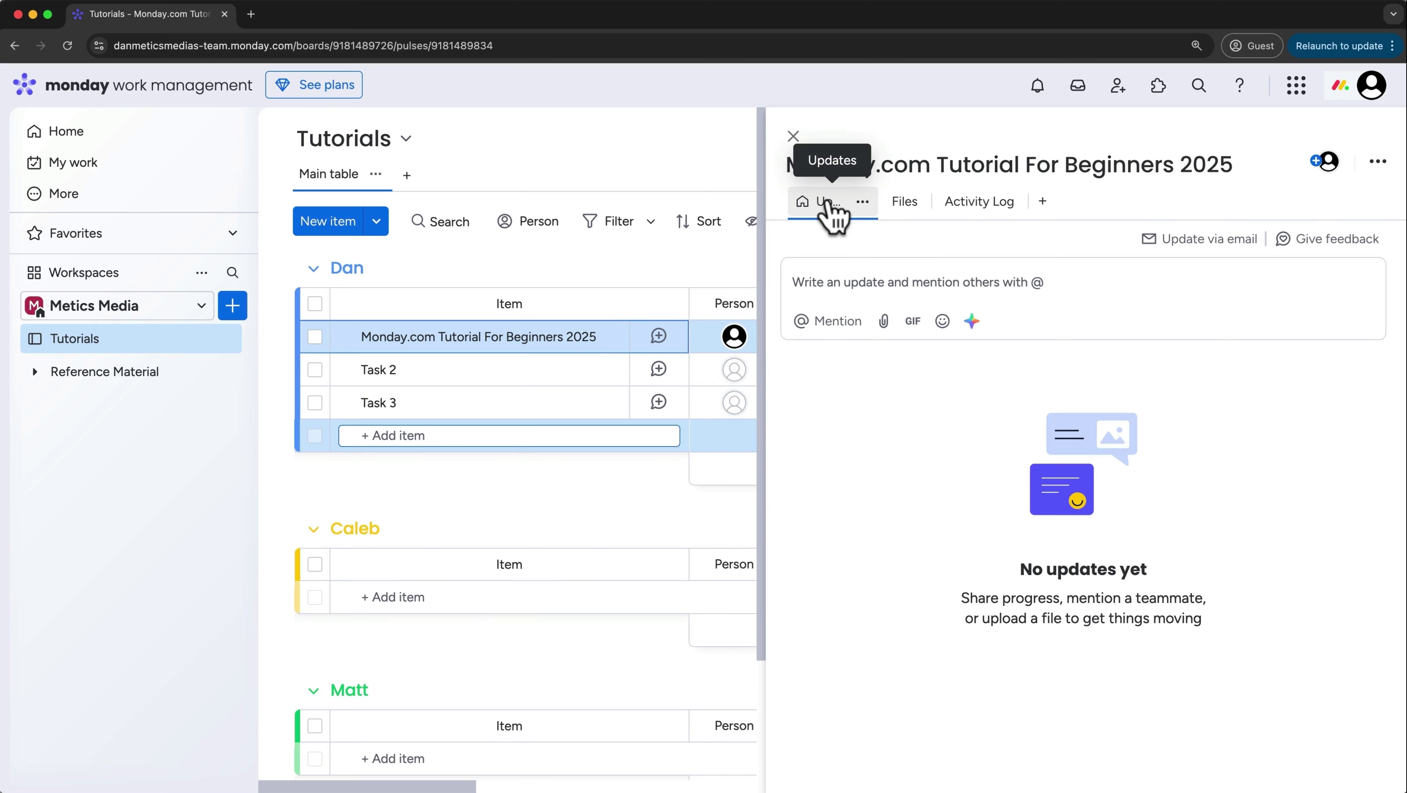
Start an update on the item with the line "Sections still left for me to record:"
left_click(826, 266)
type("ill le")
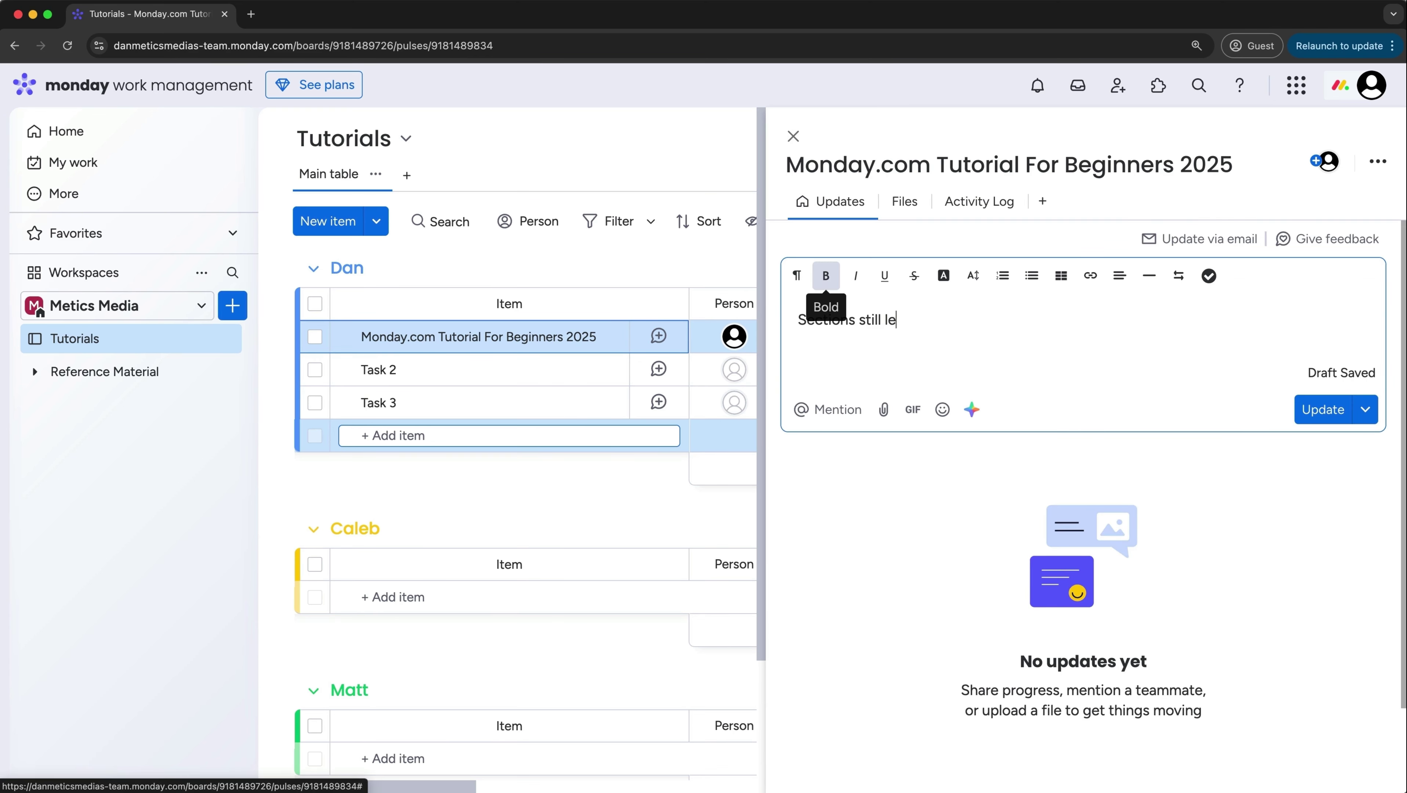
type("ft for me to record:")
key("Return")
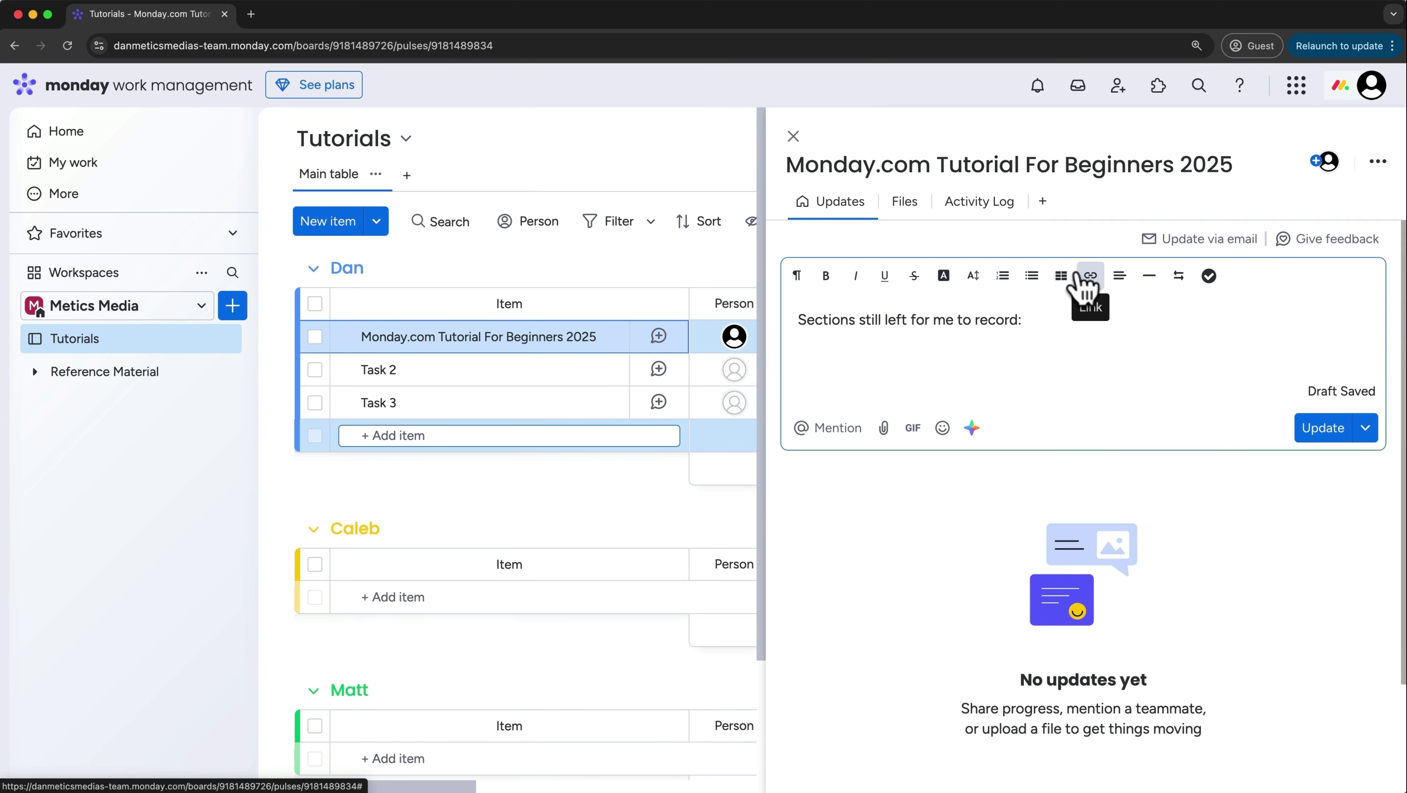
Add a checklist of Subitems, Invite Team Members, Views, Columns & Filtering, Dashboards & Documents, Notifications & Settings and Automations, and post the update
left_click(1208, 276)
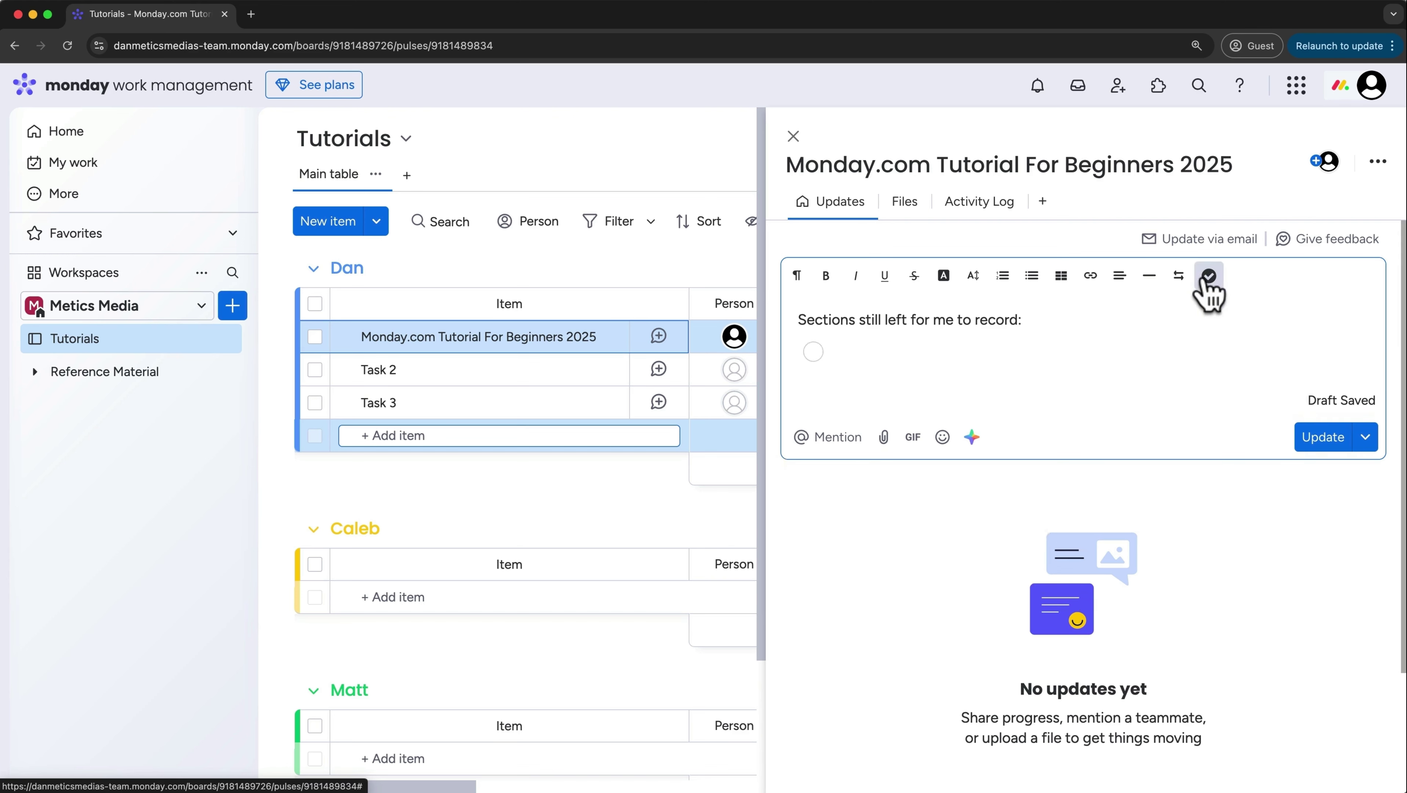
type("Subitems Invite Team Members Views Columns & Filtering Dashboards & Documents Notifications & Settings Automations")
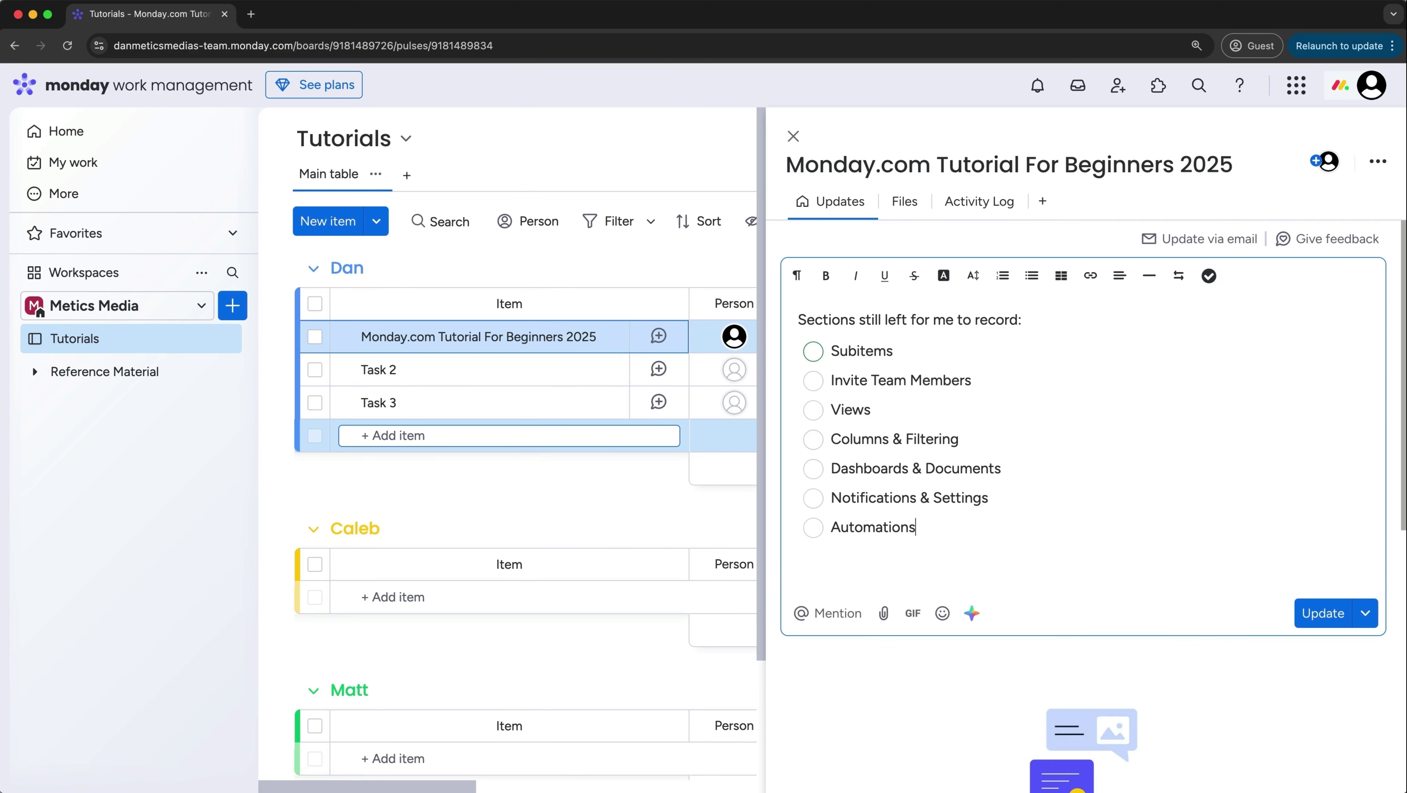
left_click(1310, 613)
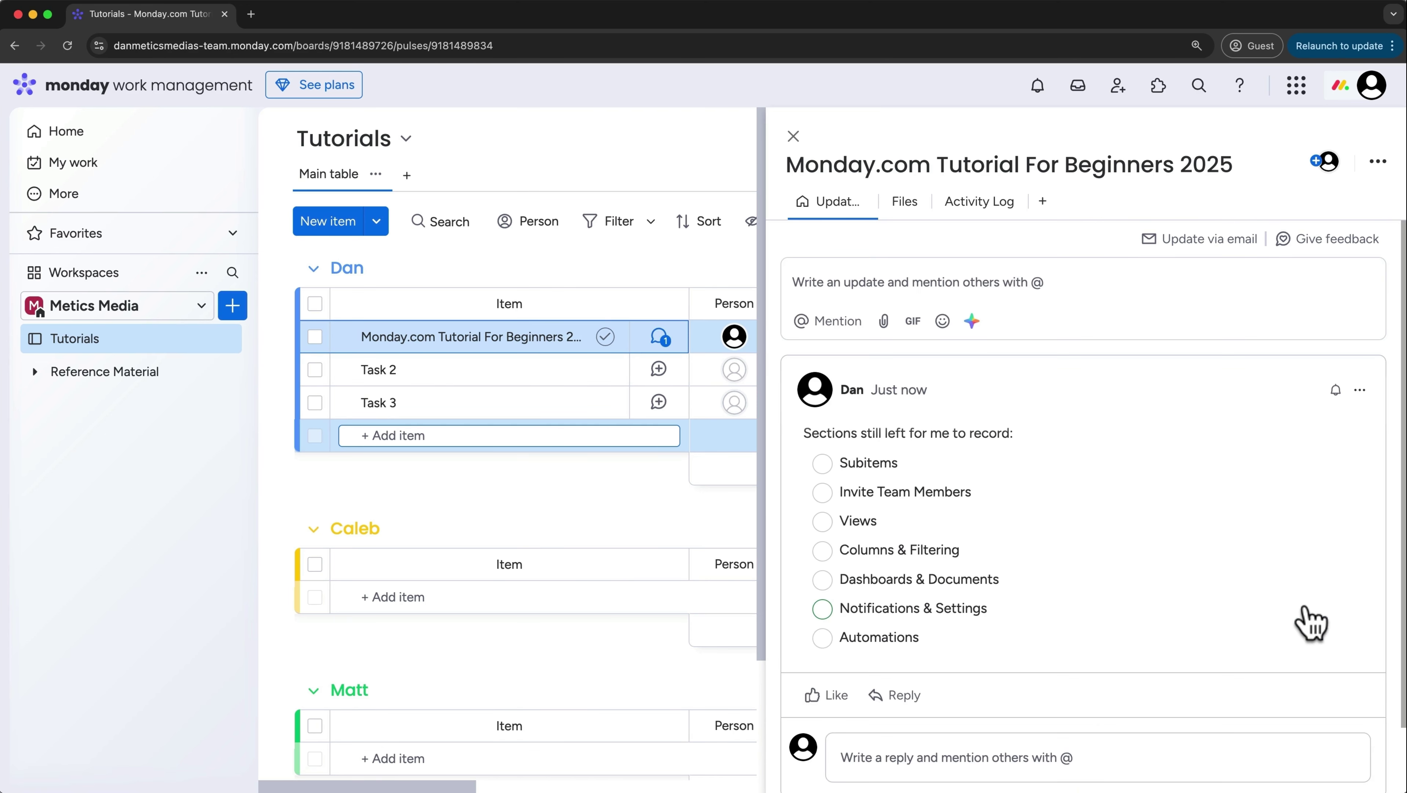
left_click(793, 137)
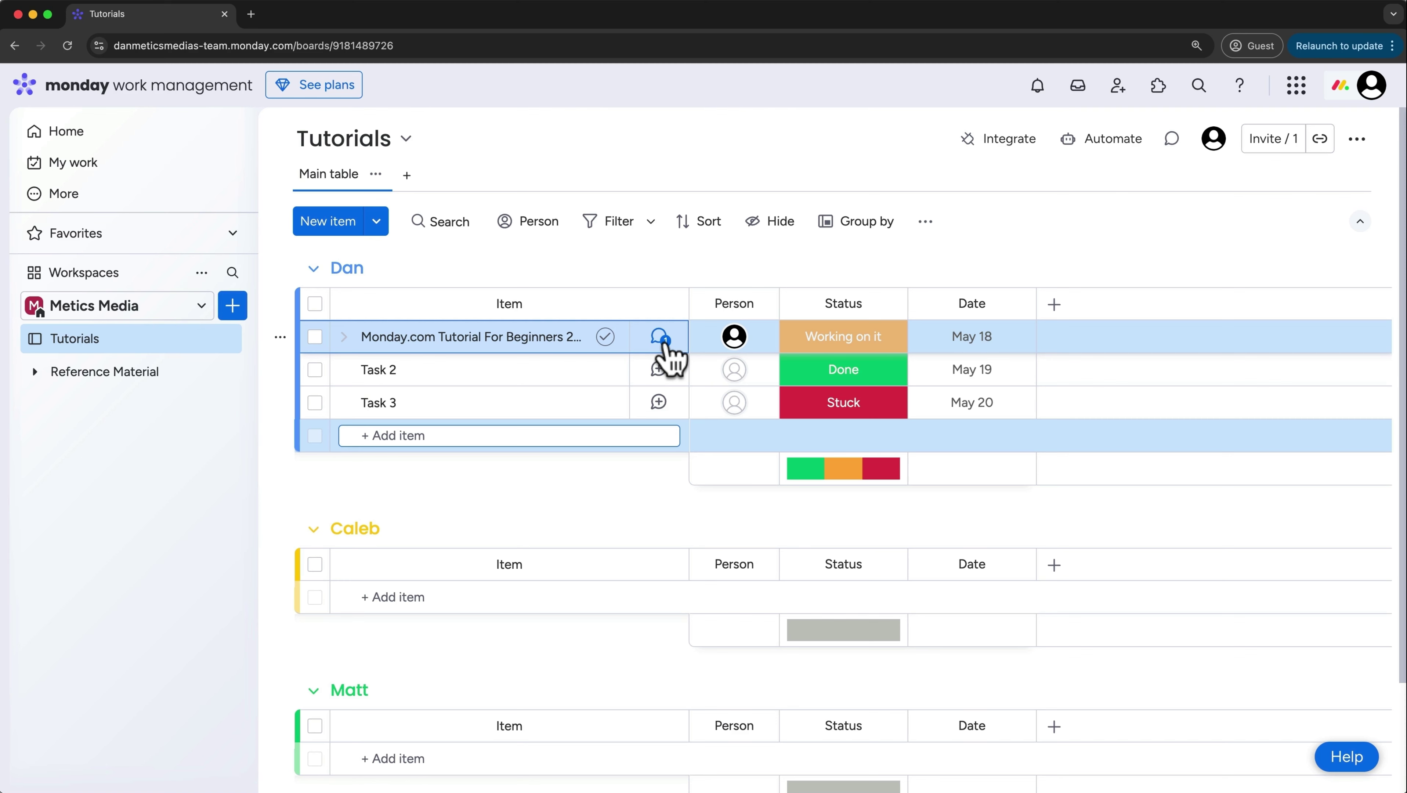
Examine the tutorial item's person assignment options and the colours offered for the Working on it status label
left_click(749, 340)
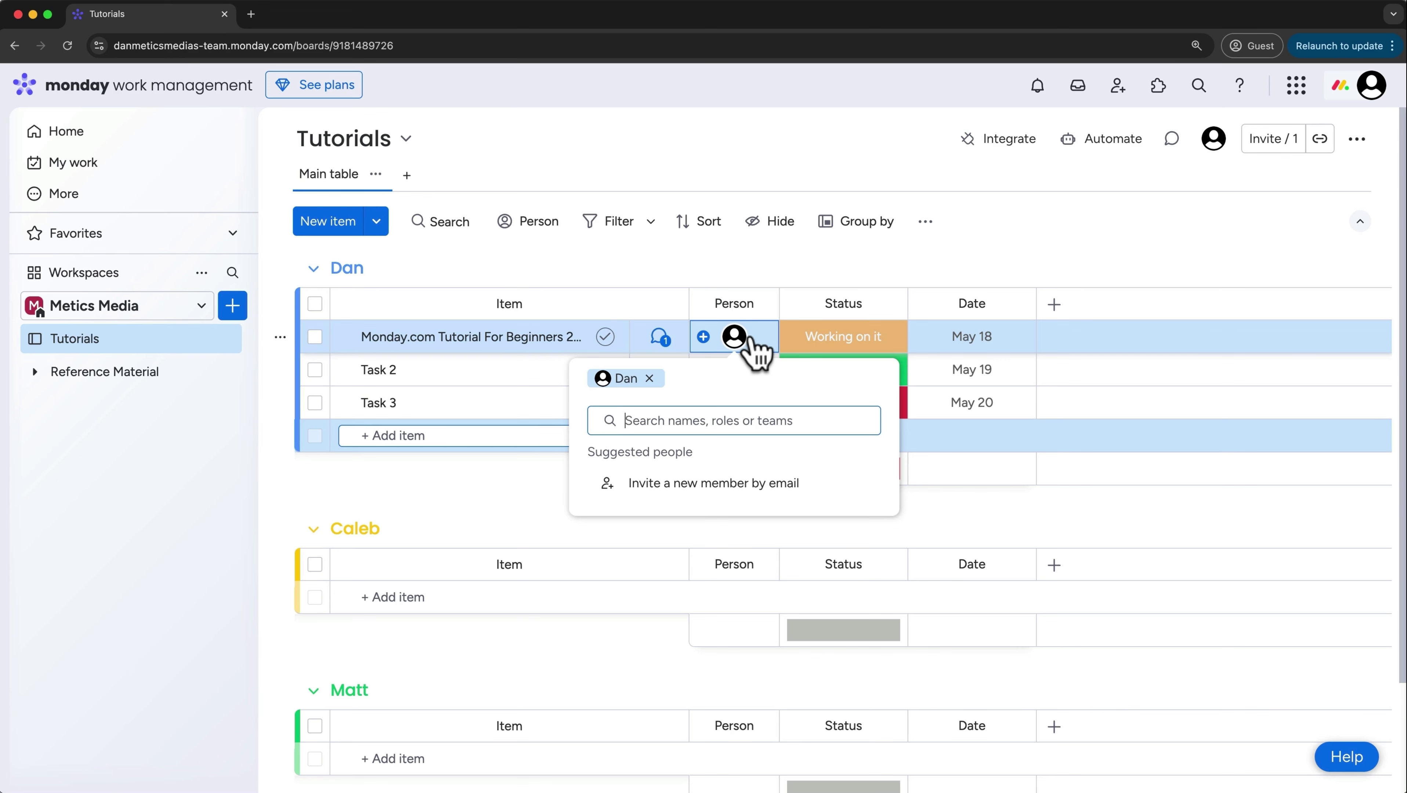
left_click(749, 340)
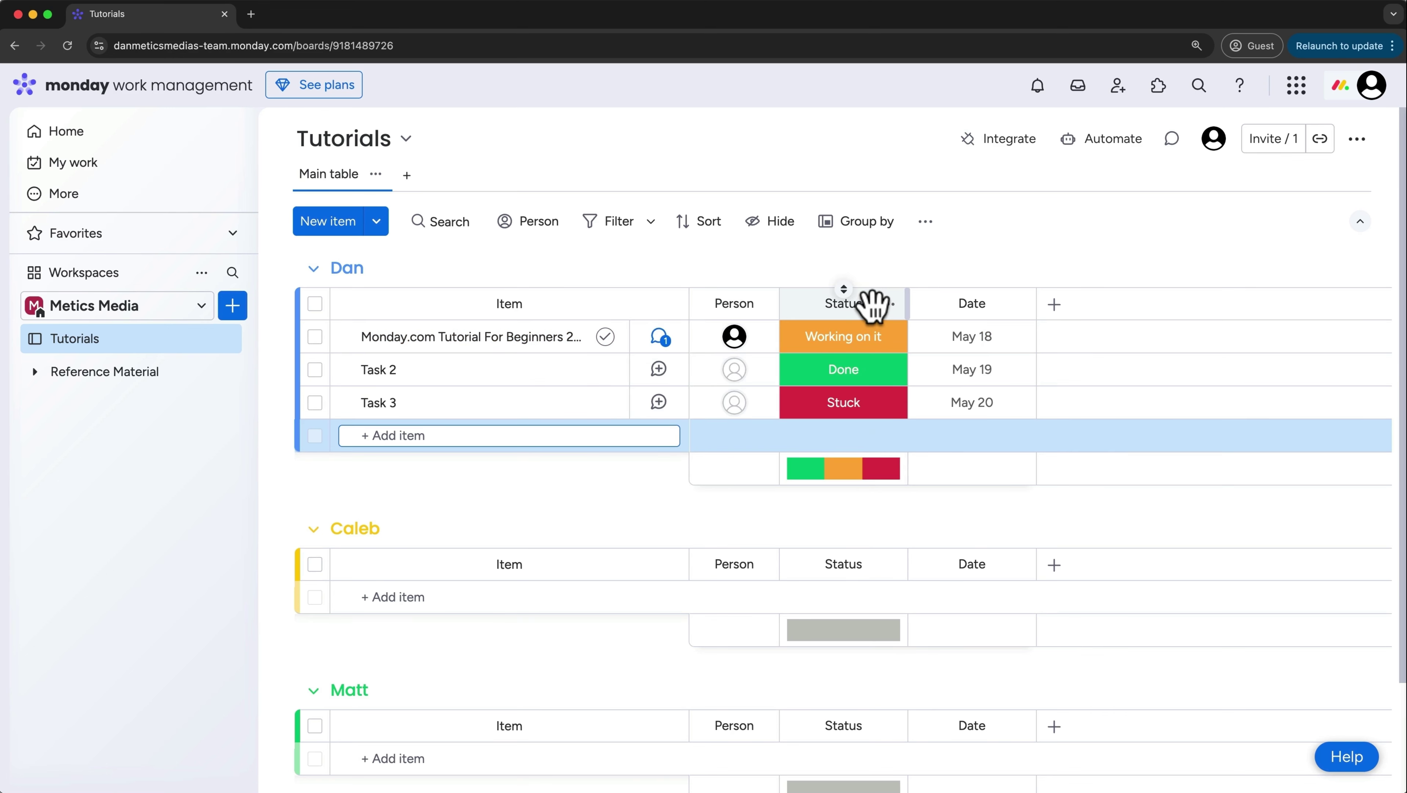
left_click(873, 343)
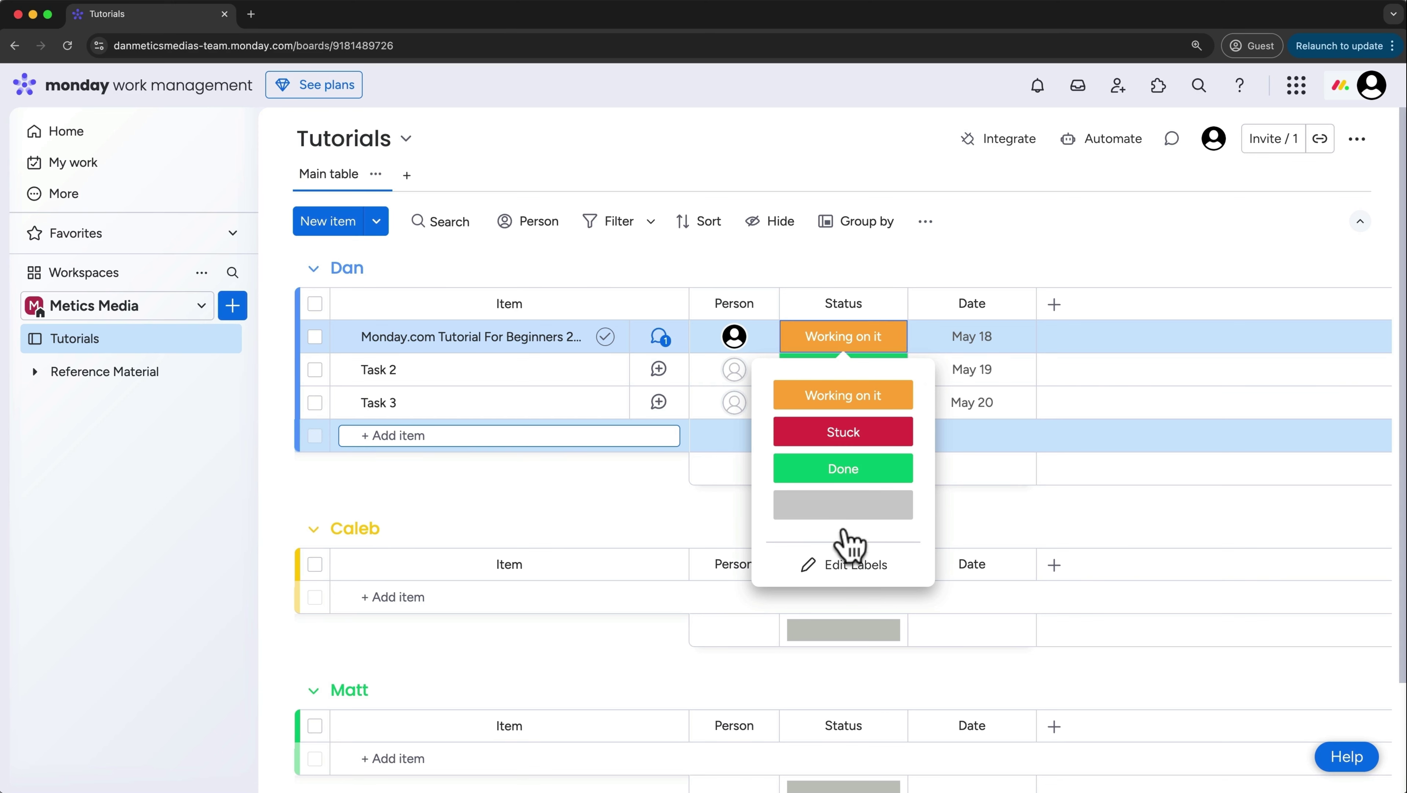
left_click(842, 576)
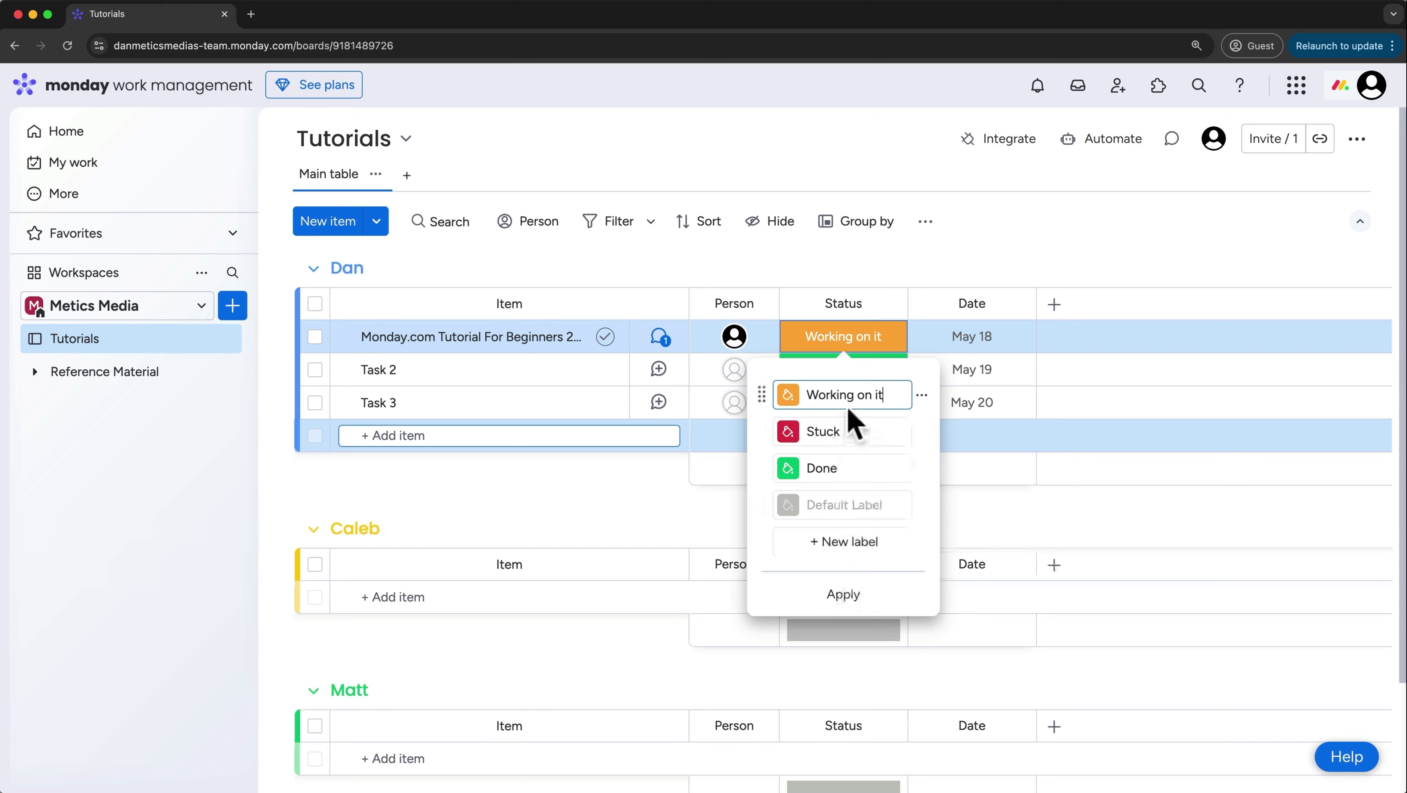
left_click(788, 396)
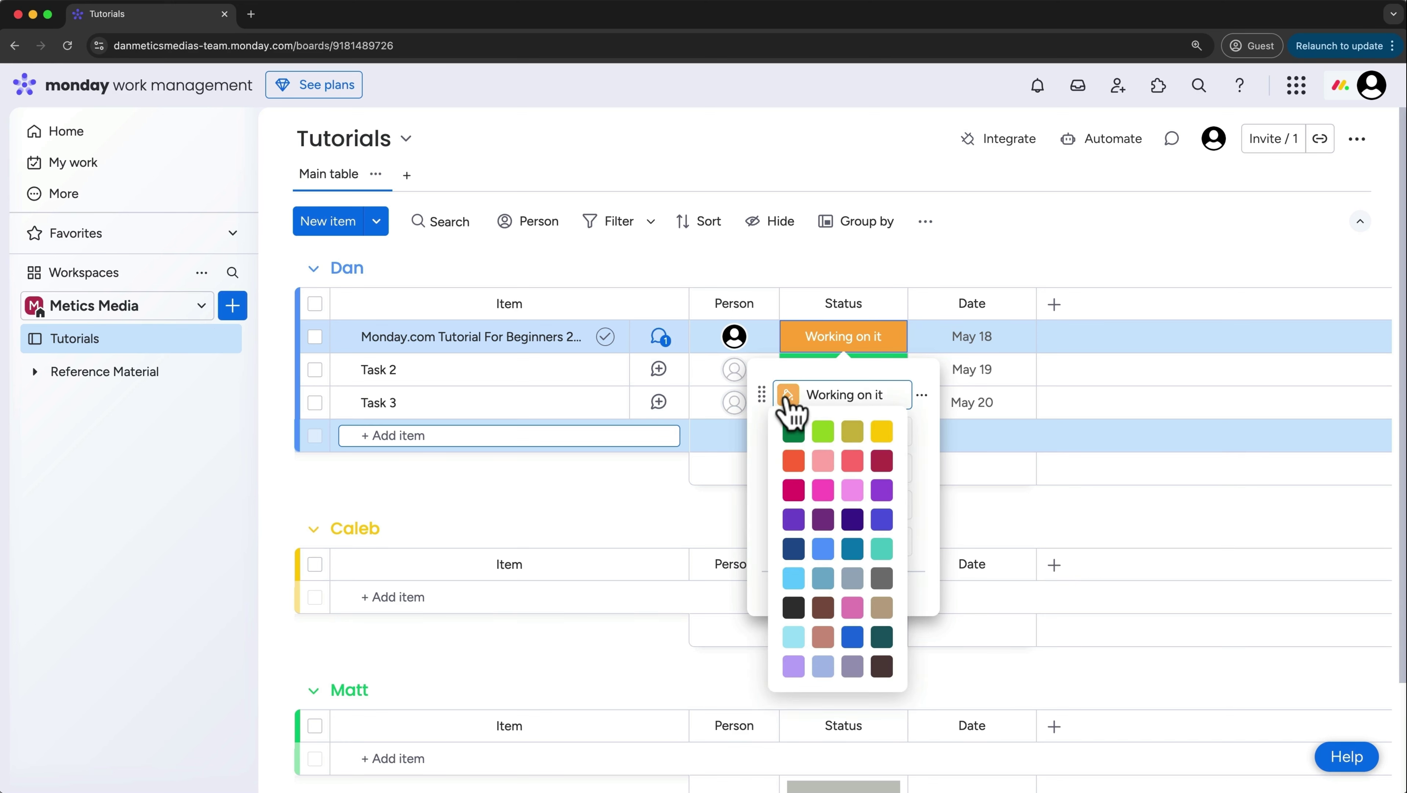
left_click(787, 397)
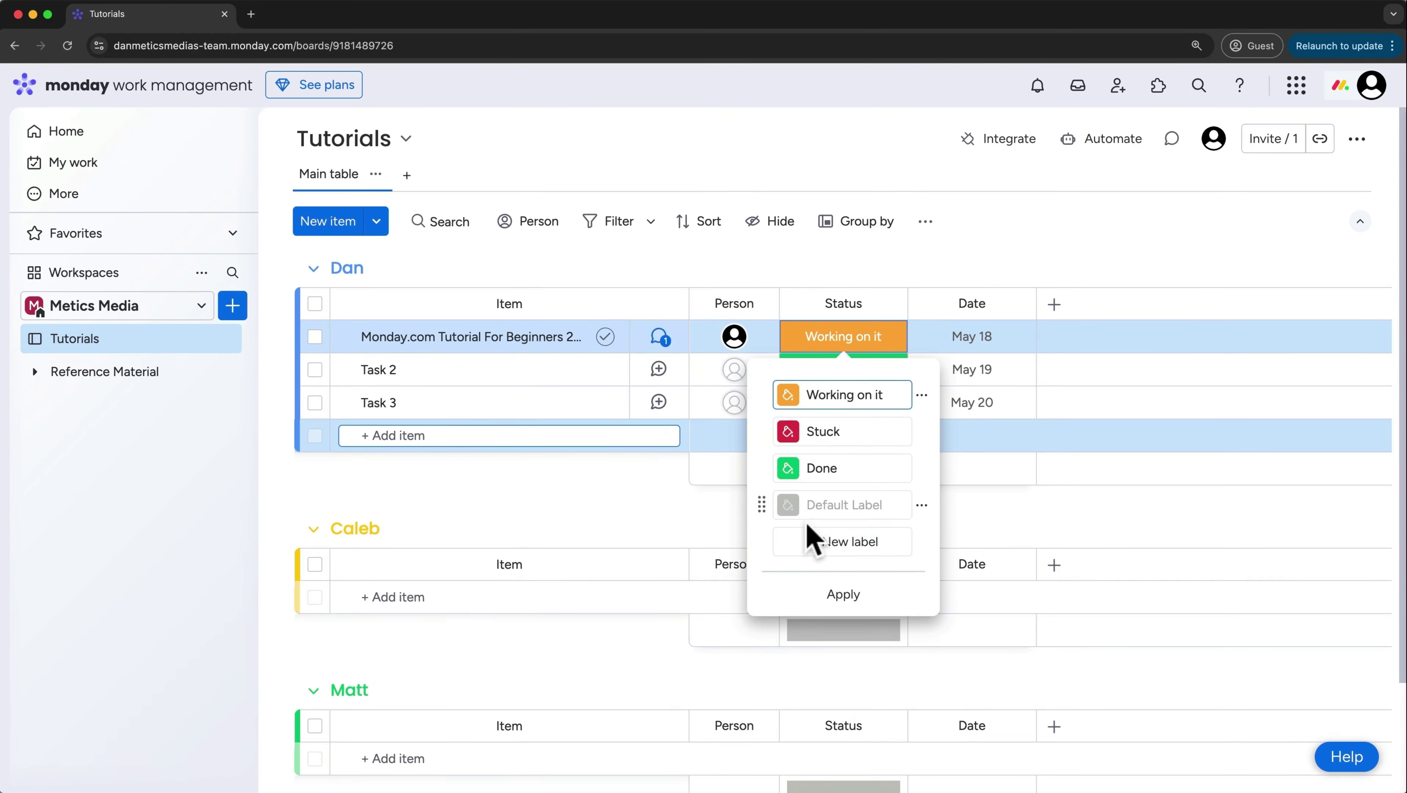
Add a new unnamed status label and move it above the default label
left_click(833, 547)
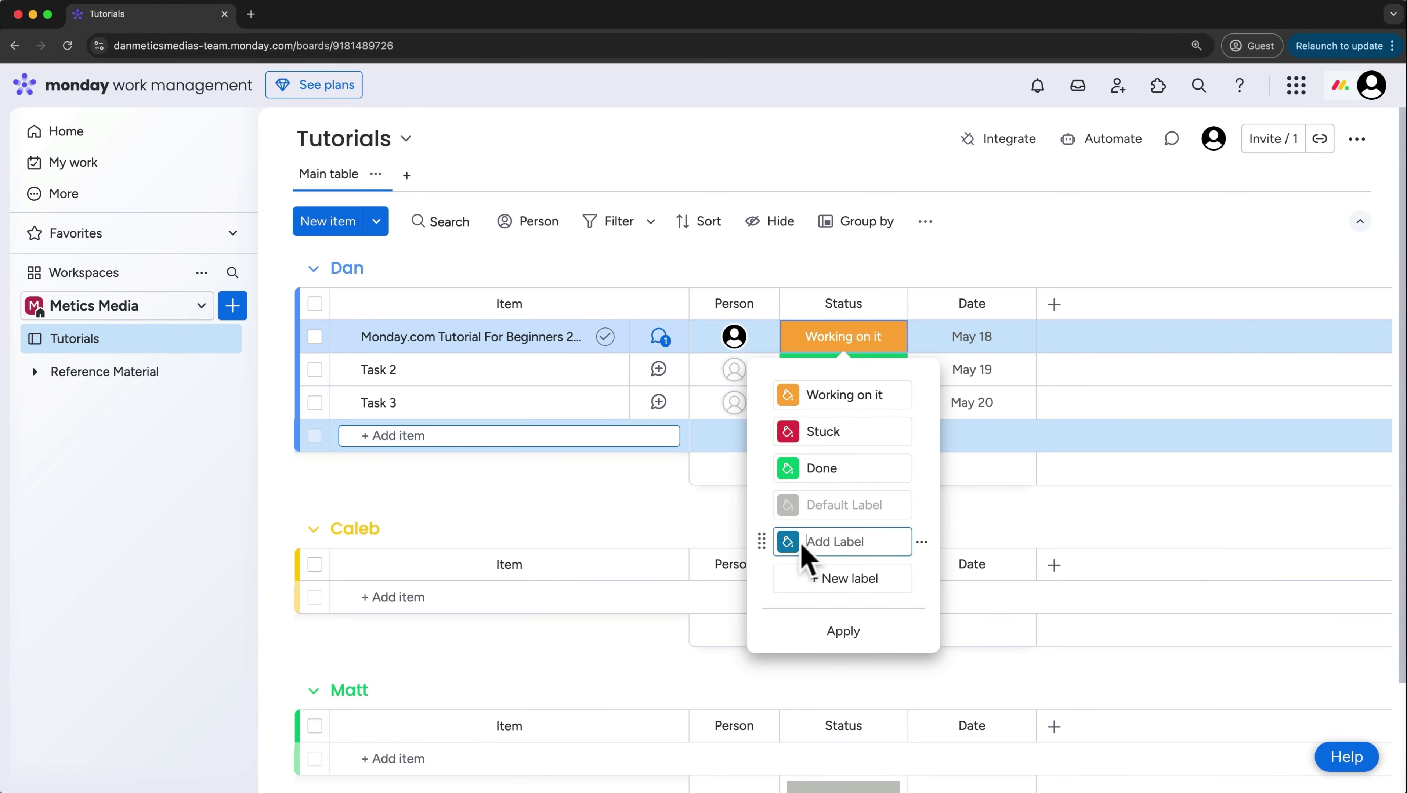
left_click_drag(764, 544, 763, 501)
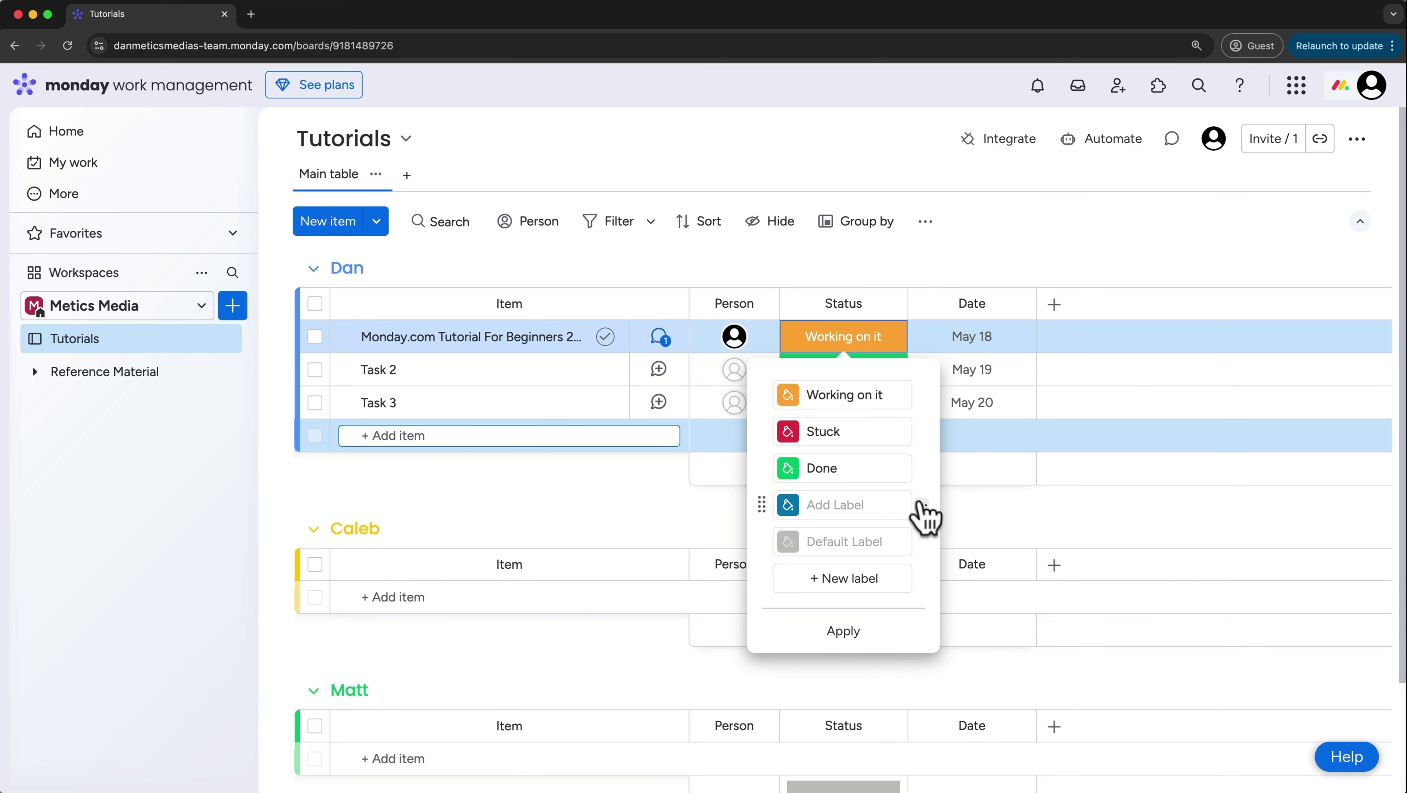
Check the deactivate and delete options of the new, Working on it and default status labels
left_click(922, 506)
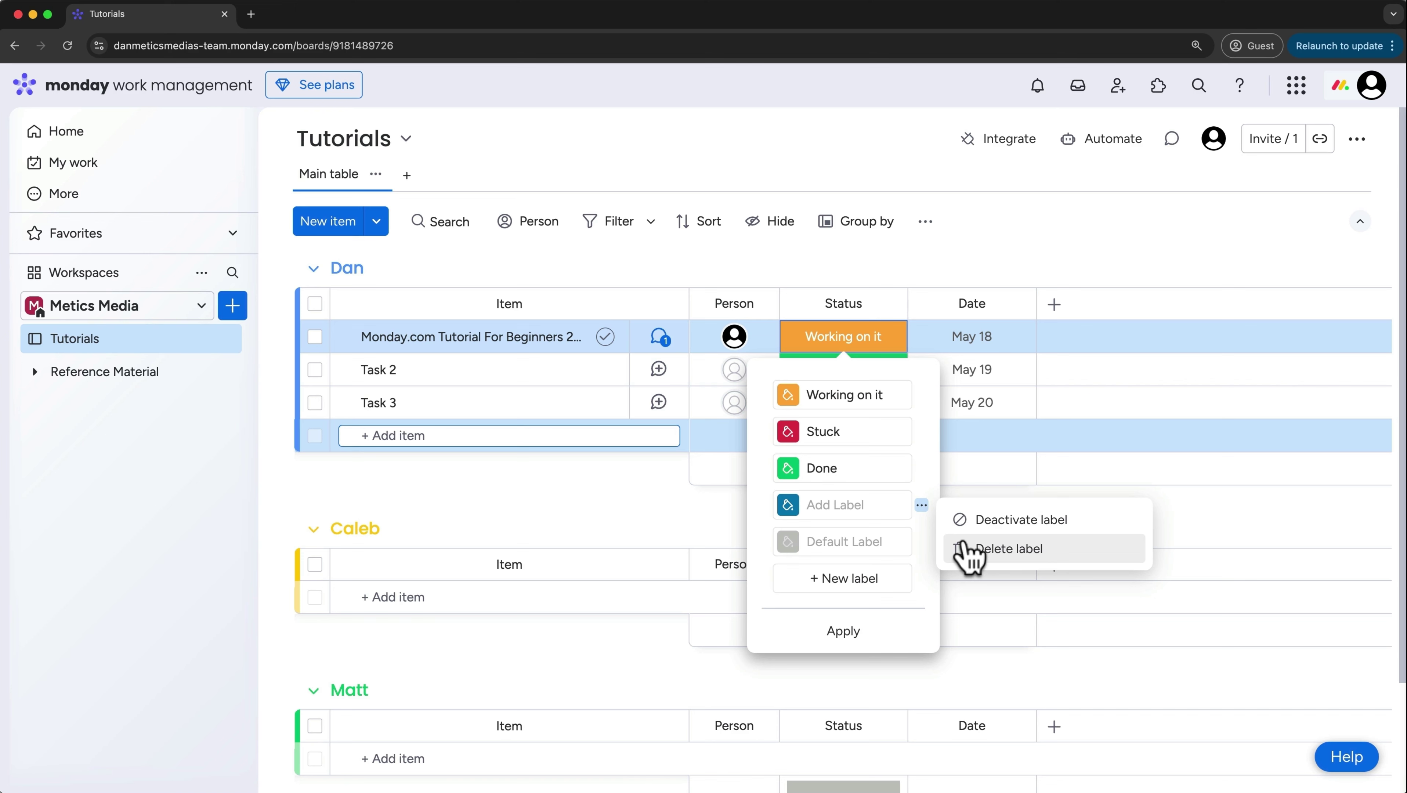
left_click(922, 395)
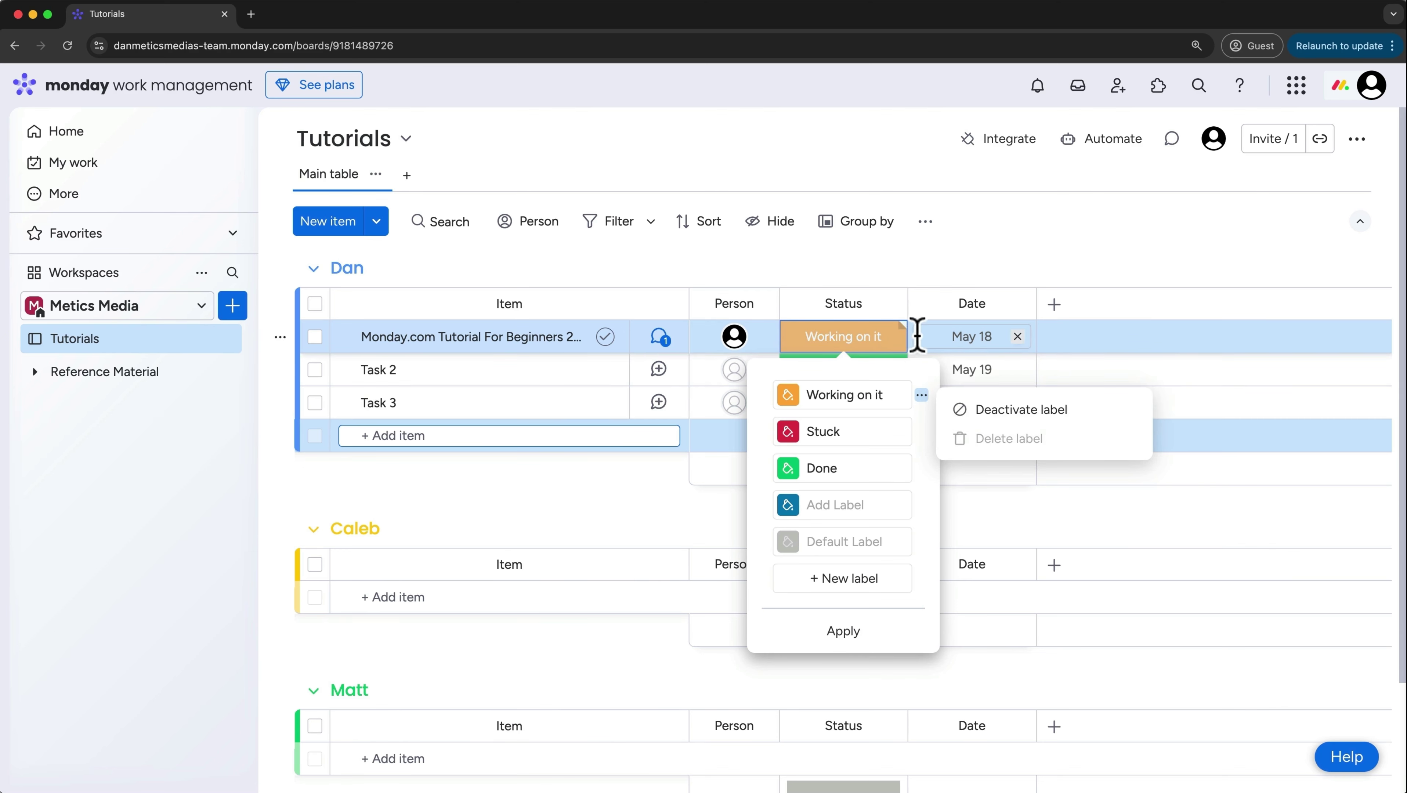
mouse_move(895, 555)
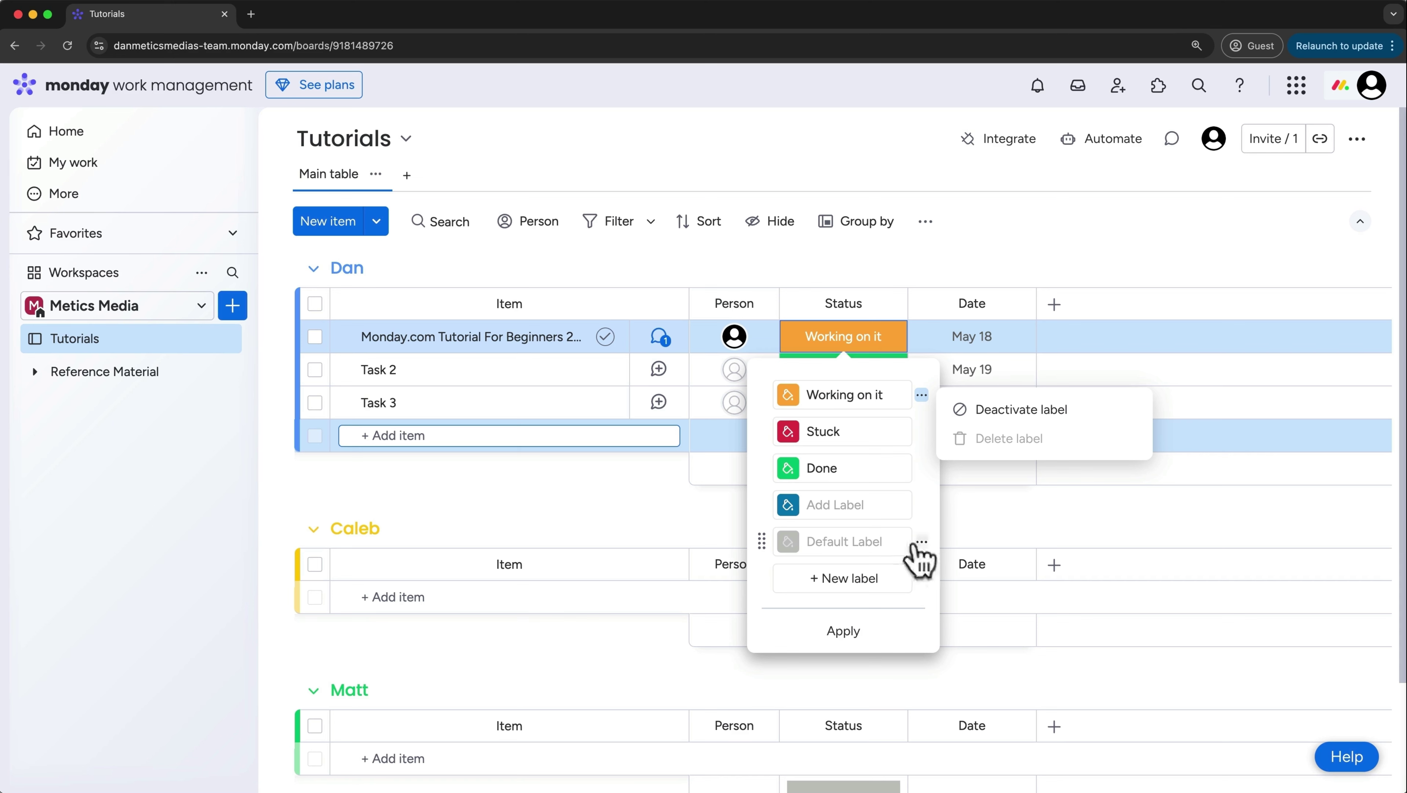
left_click(920, 544)
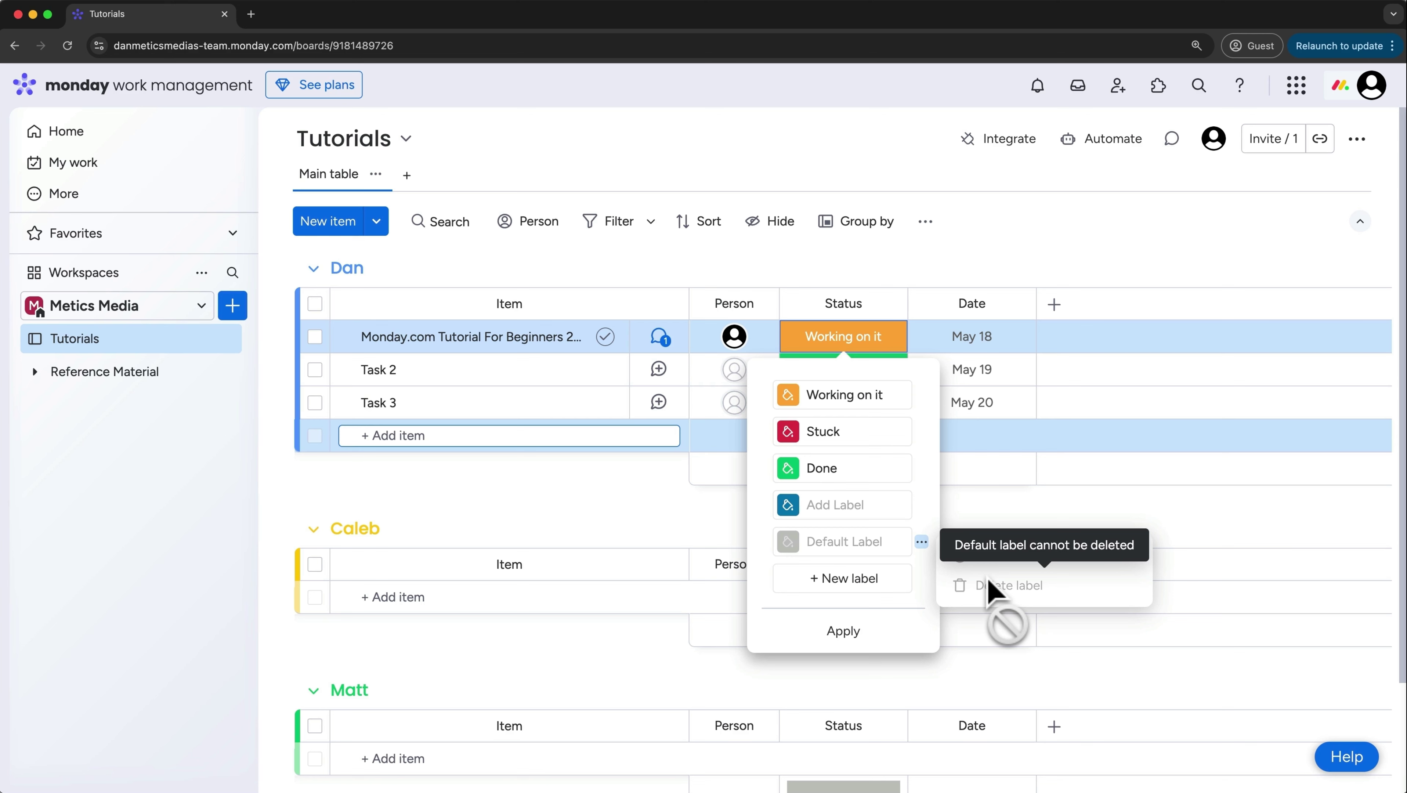
Rename the default status label to Not Started and apply the labels Done, Editing, Recording, Scripting, Stuck and Not Started
left_click(876, 543)
type("Not Started")
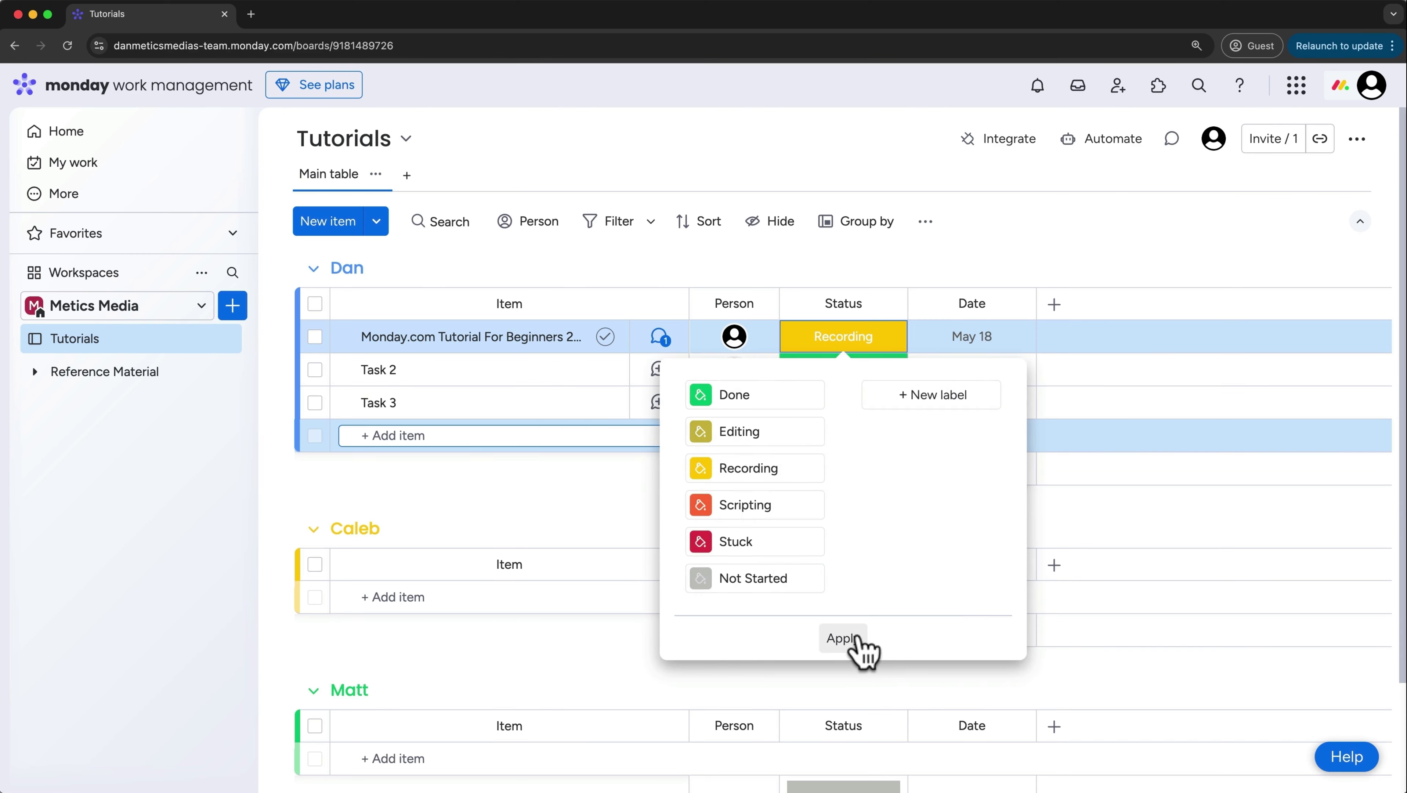
left_click(857, 644)
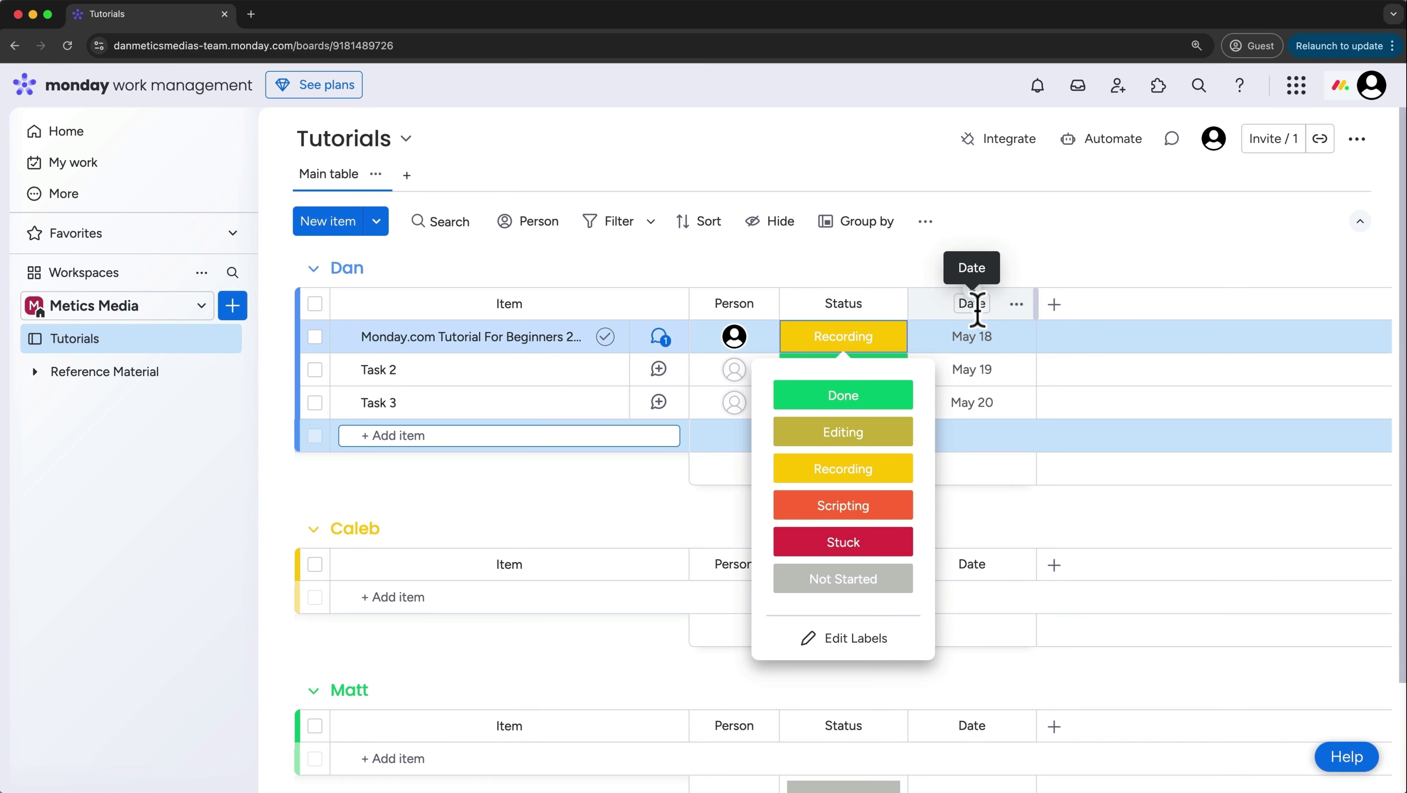
Check the time option for the Monday.com tutorial item's date and set the date to May 24, 2025 without a time
left_click(976, 337)
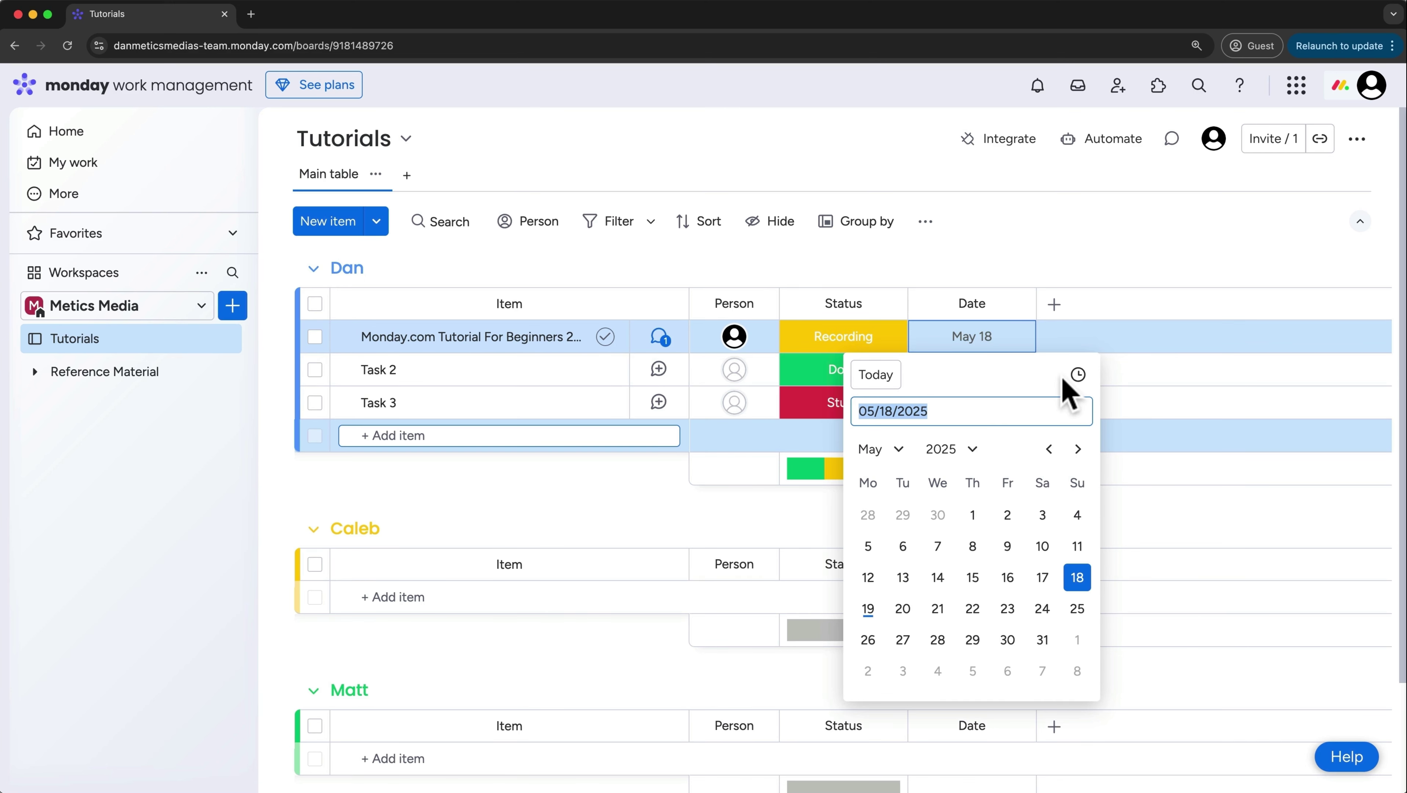
left_click(1078, 375)
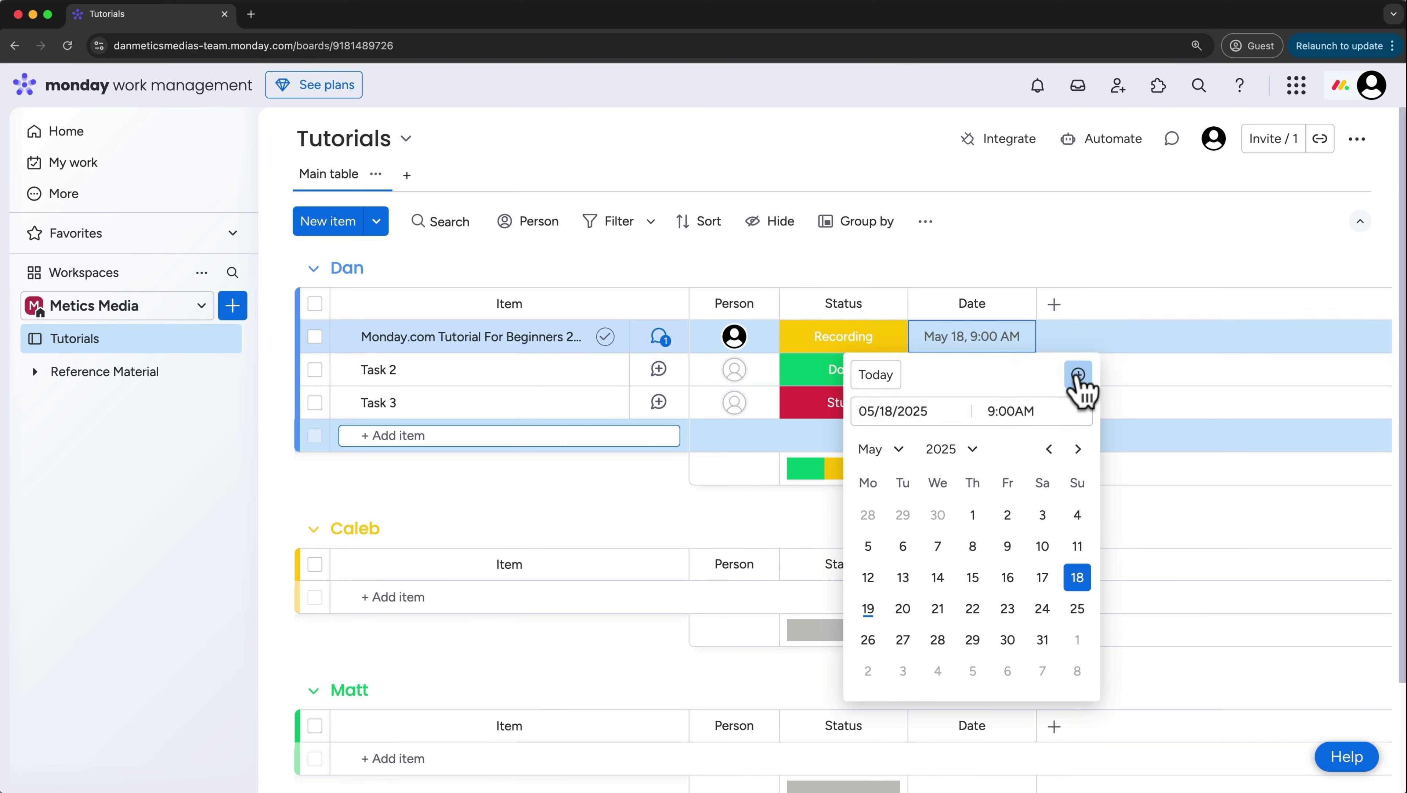
left_click(1078, 376)
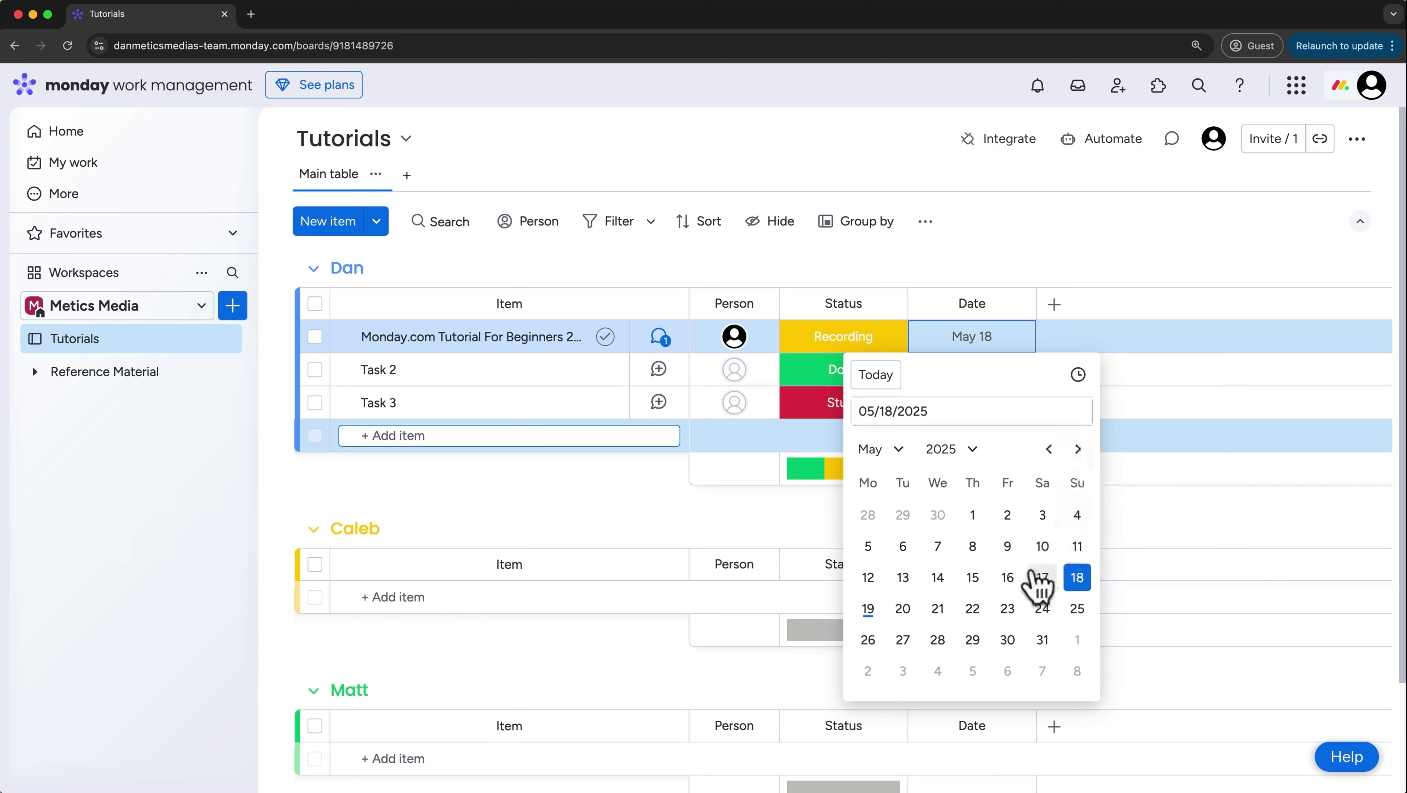
left_click(1042, 609)
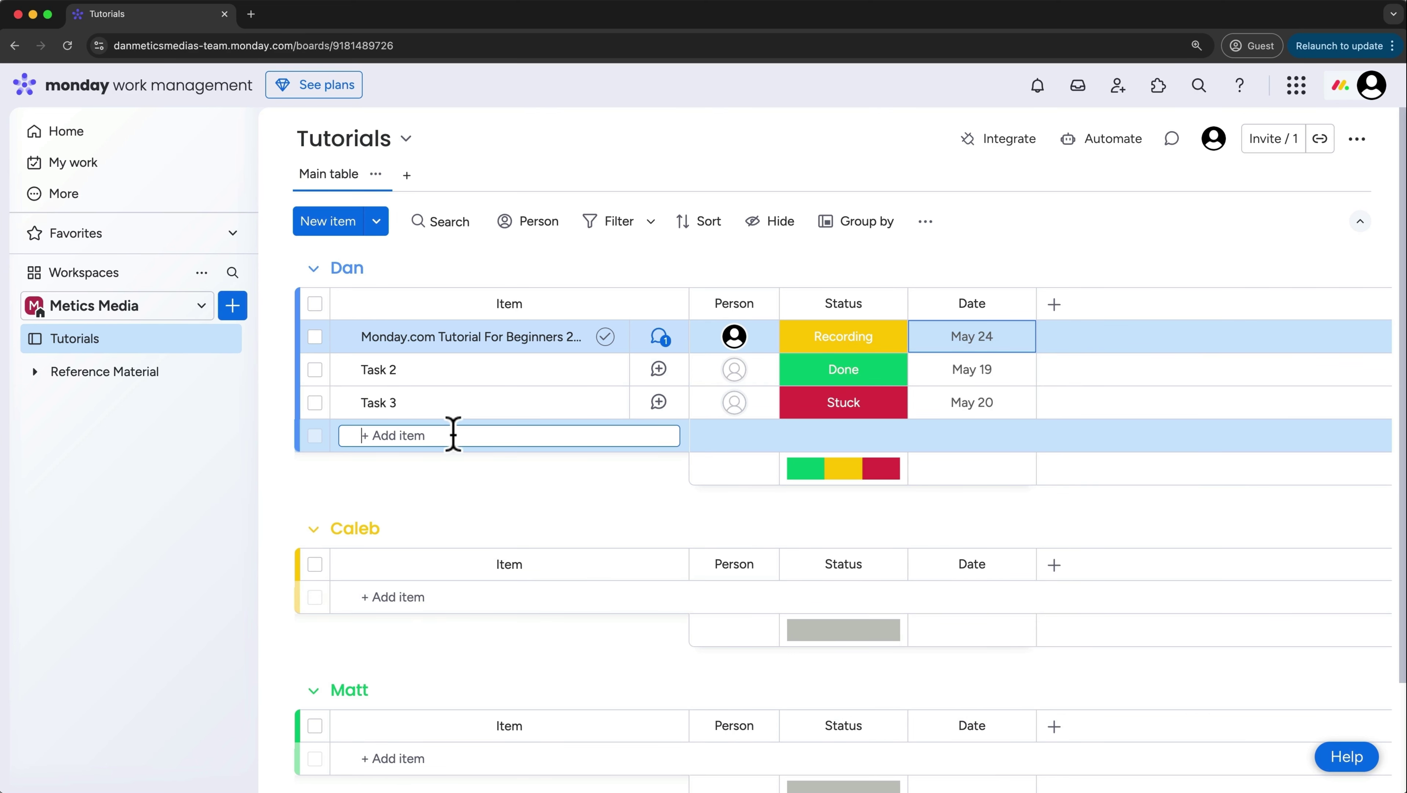
Add a Task 4 item to the first group and duplicate the Monday.com tutorial item without updates
type("Task 4")
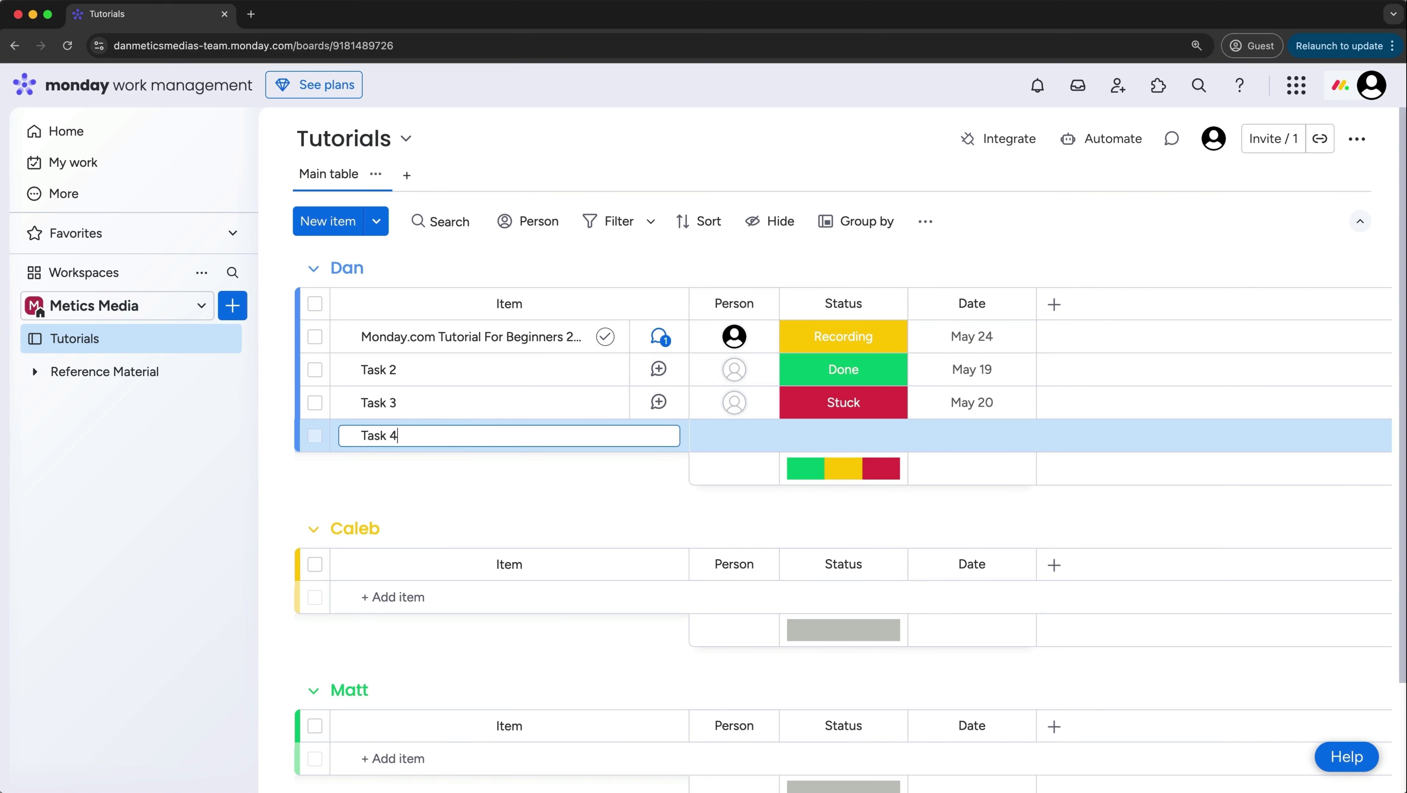
key("Return")
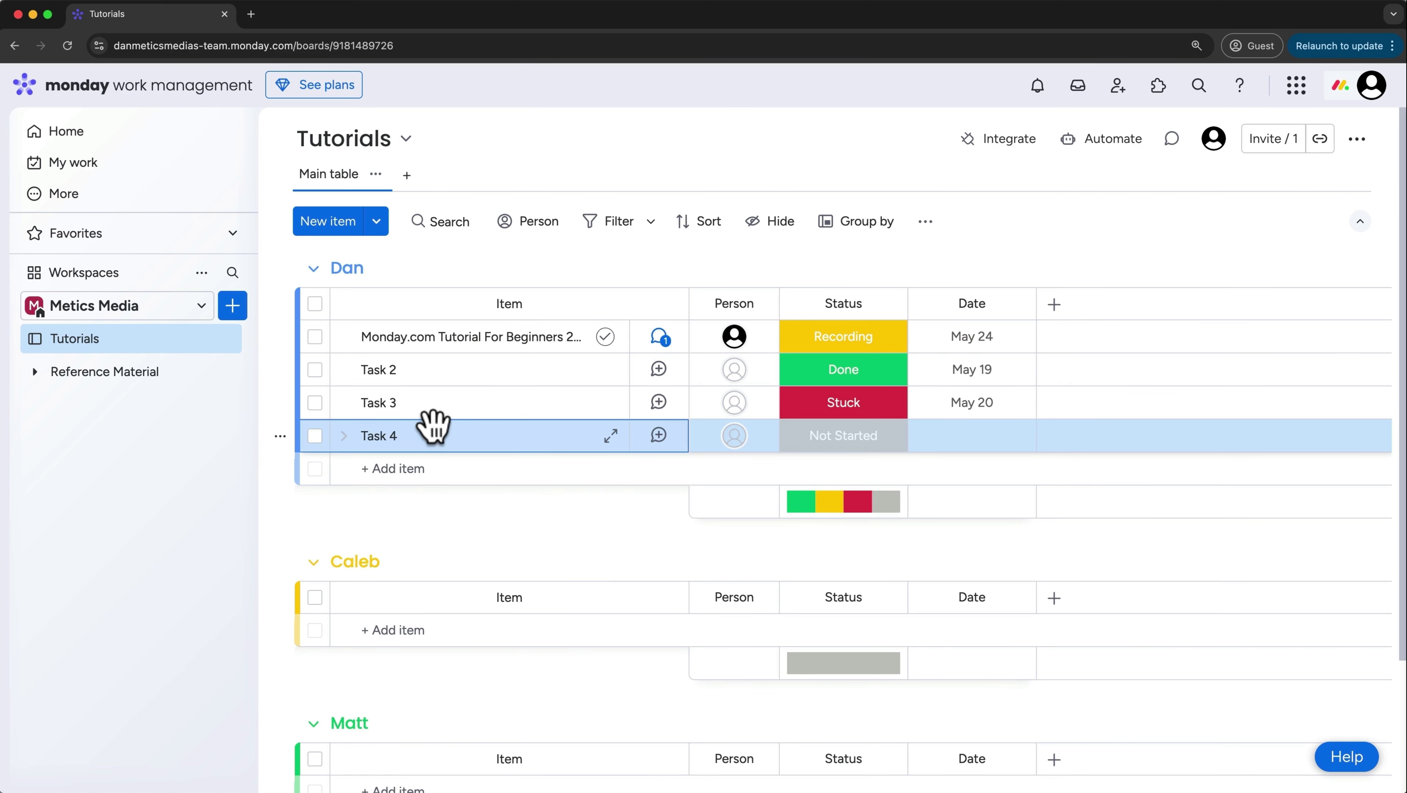
left_click(280, 437)
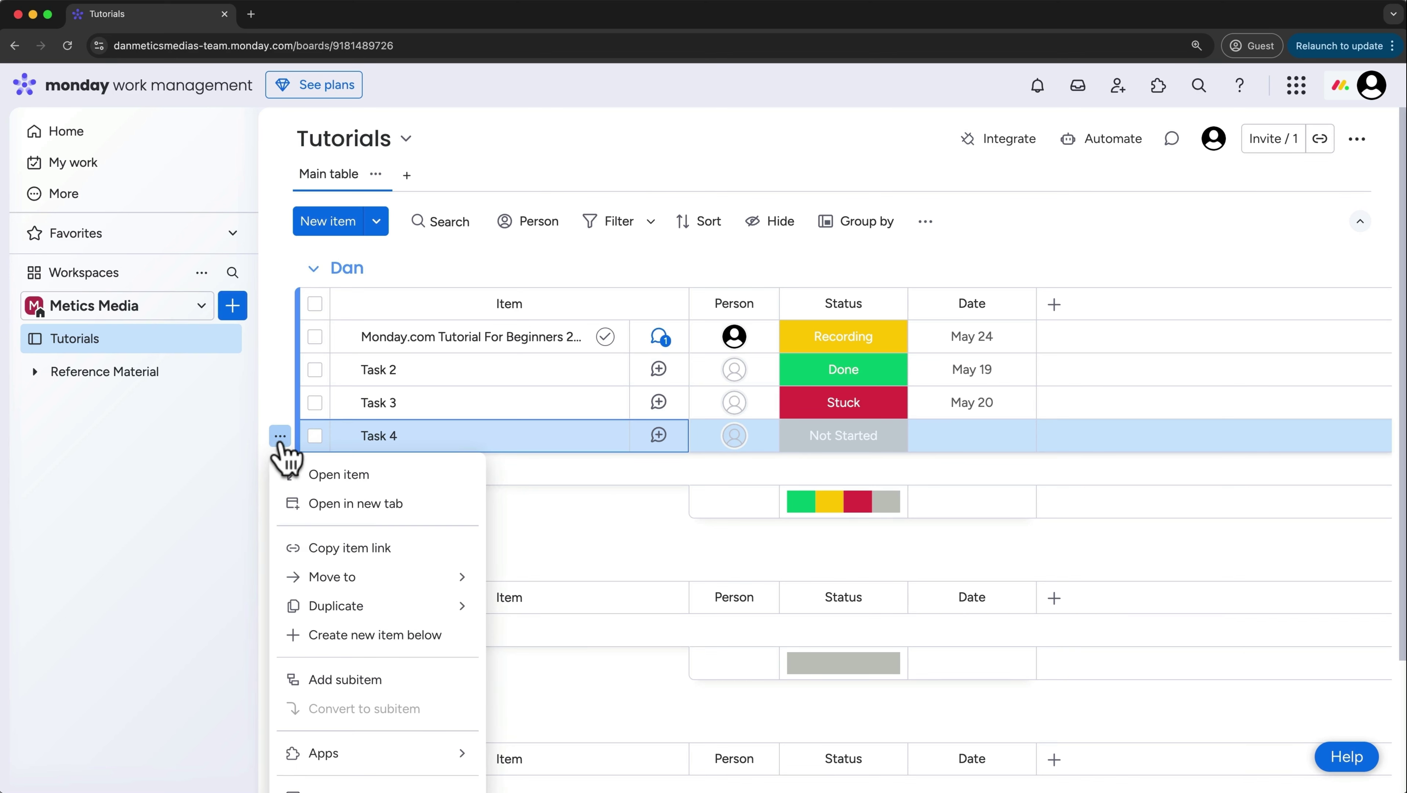
mouse_move(332, 611)
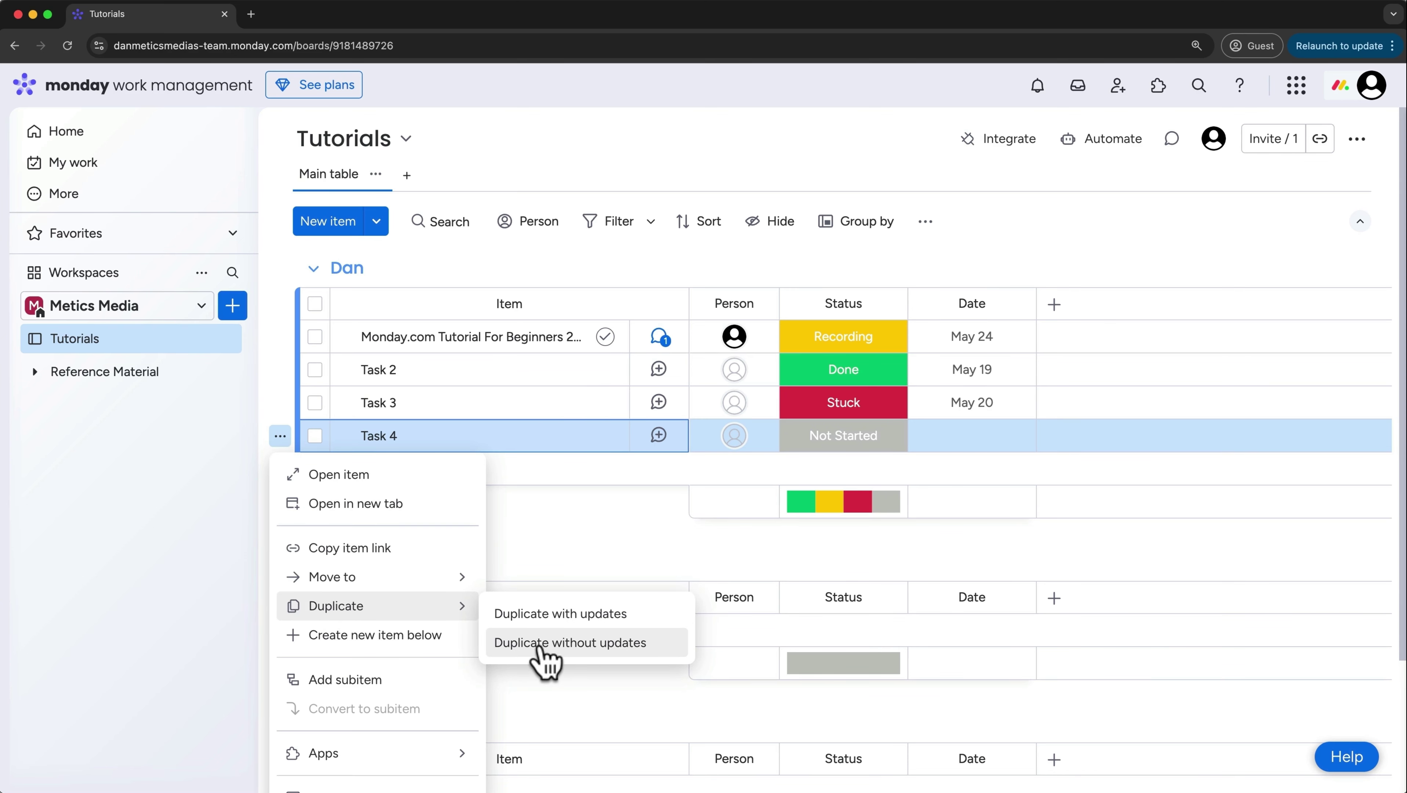
scroll(408, 351, "down", 1)
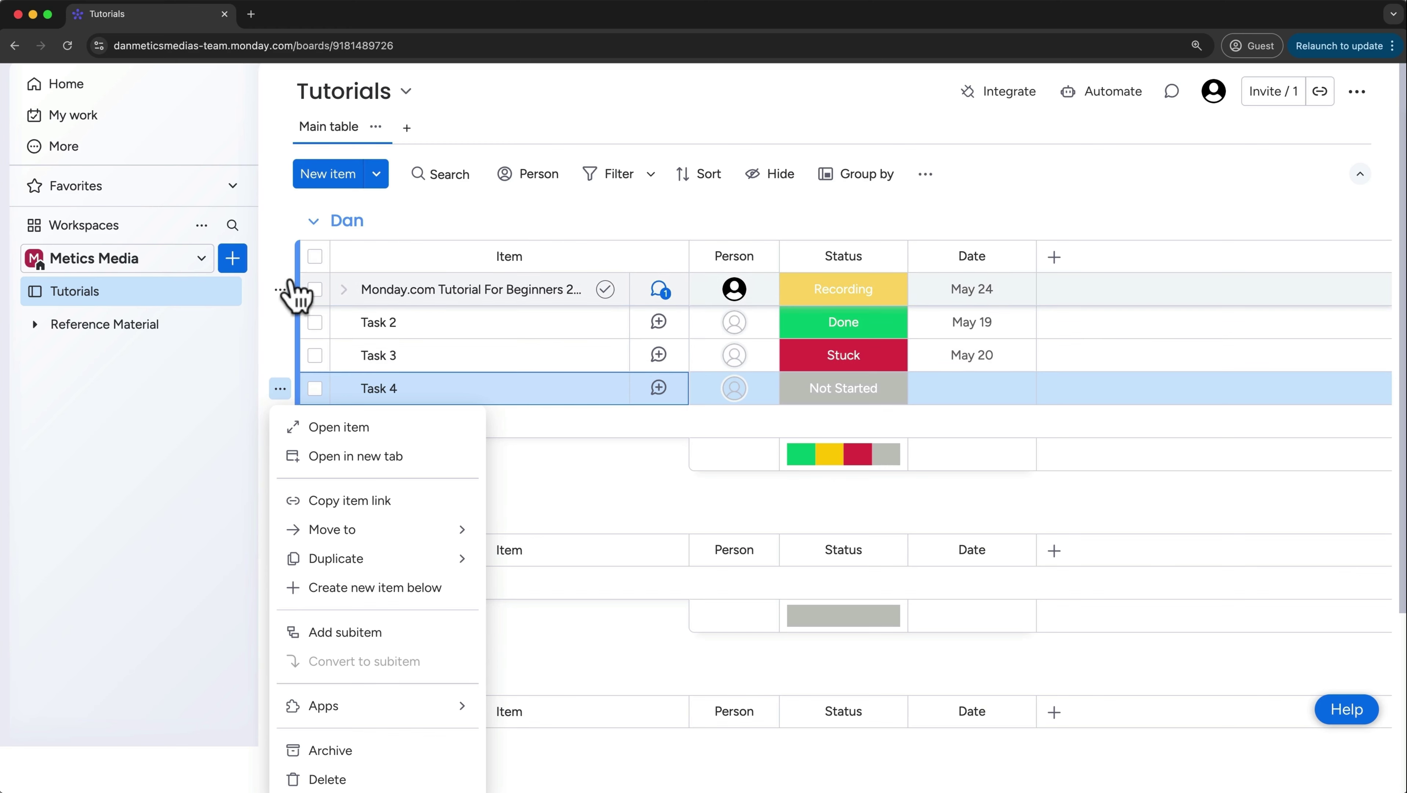
scroll(286, 300, "up", 1)
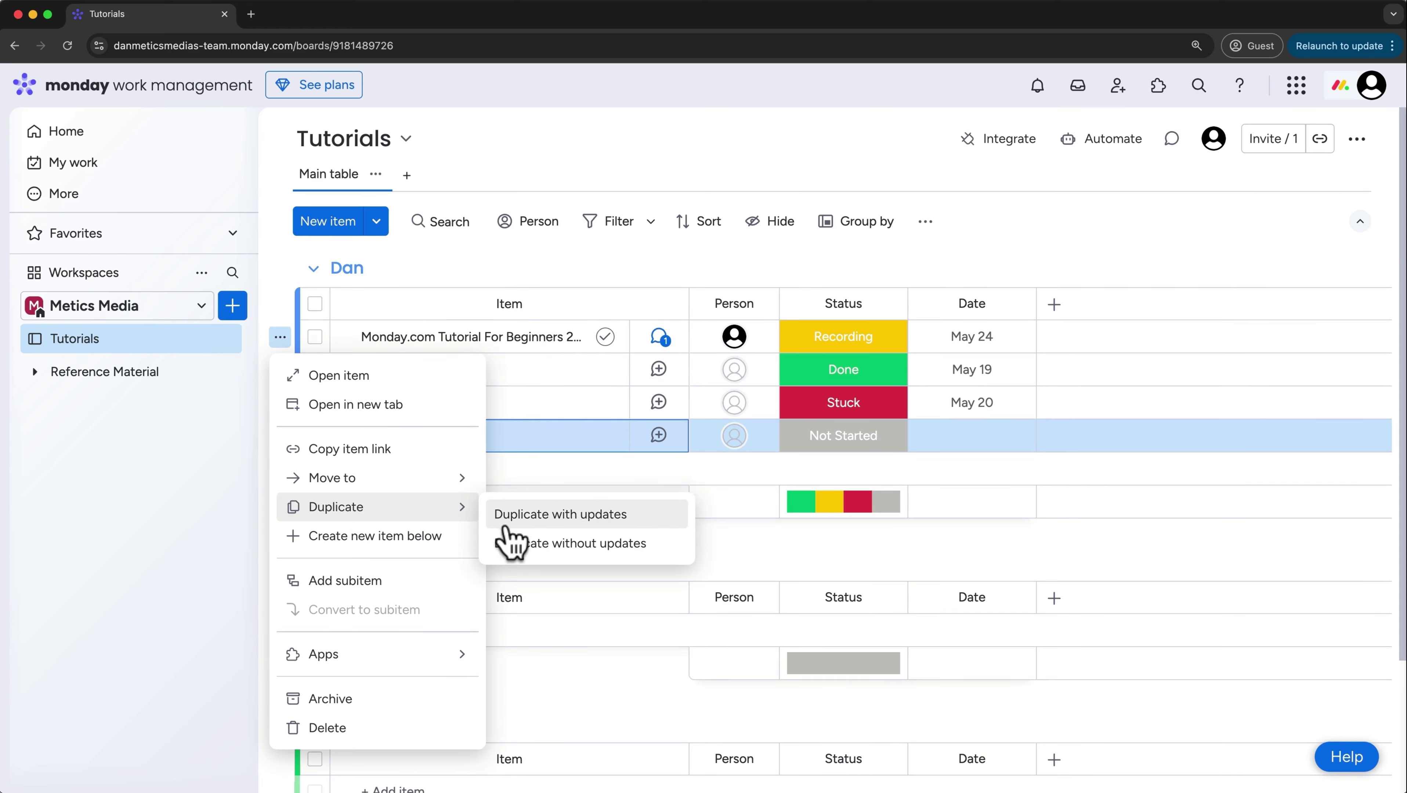
left_click(509, 539)
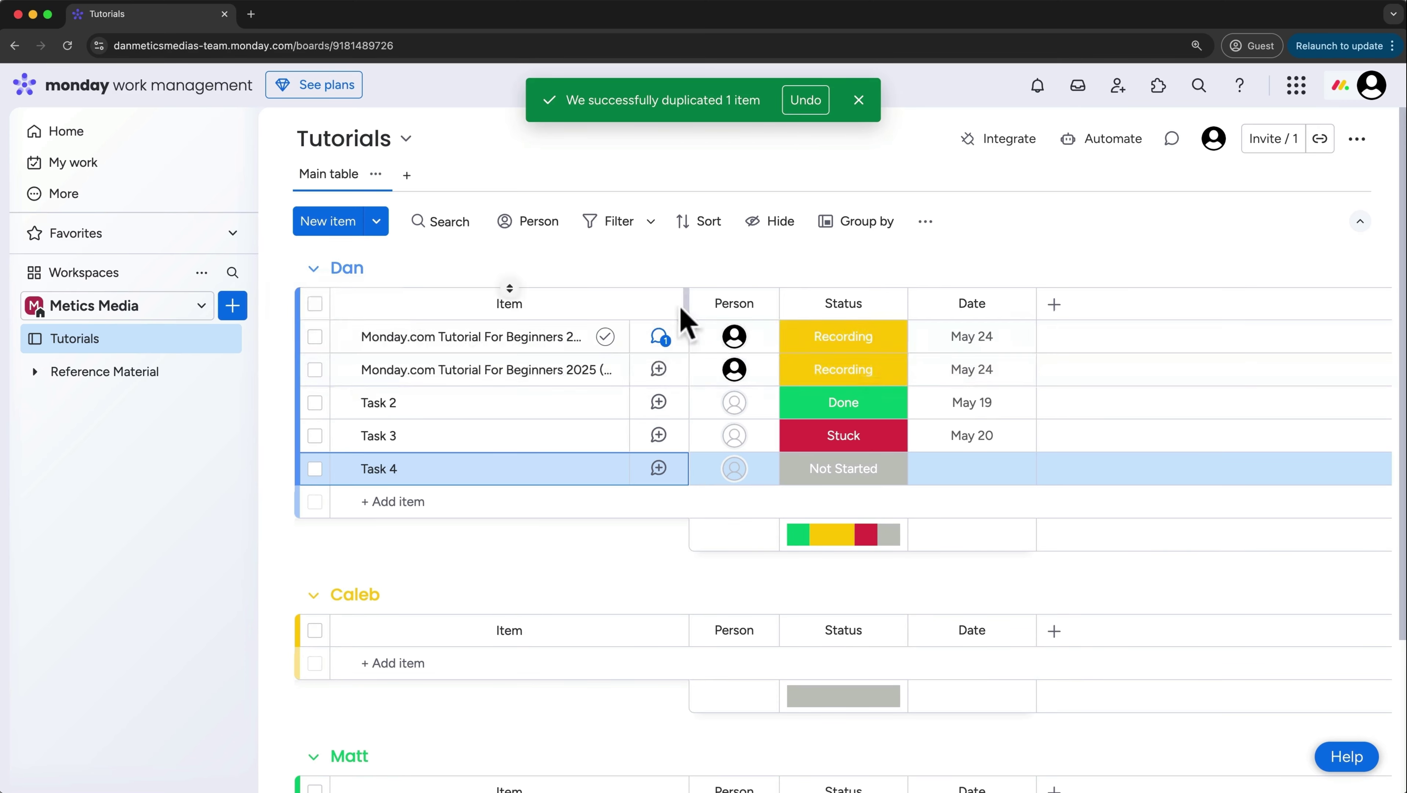
Widen the Item column to fit the titles and rename the duplicated item Elementor Wordpress Tutorial For Beginners 2025
left_click_drag(688, 302, 751, 302)
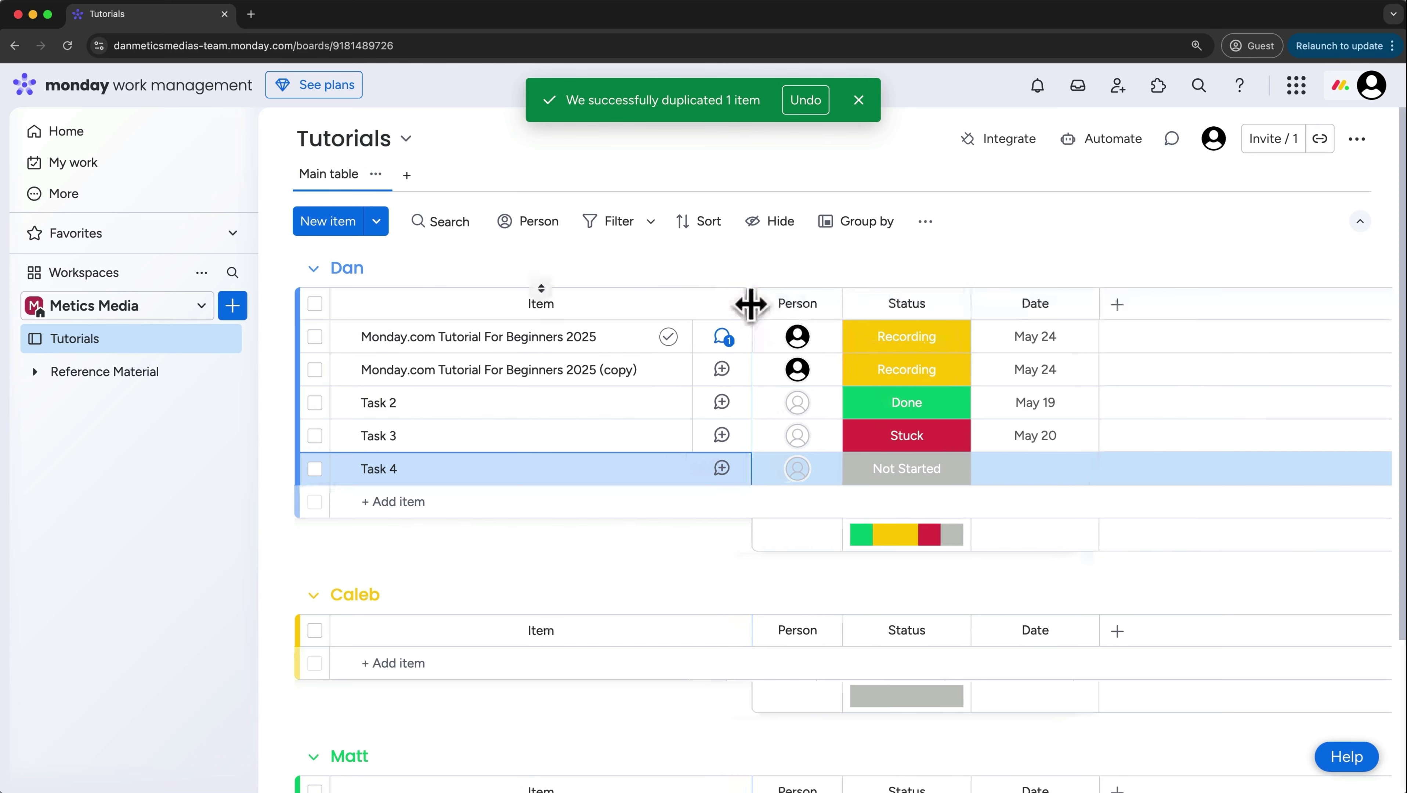
left_click(630, 368)
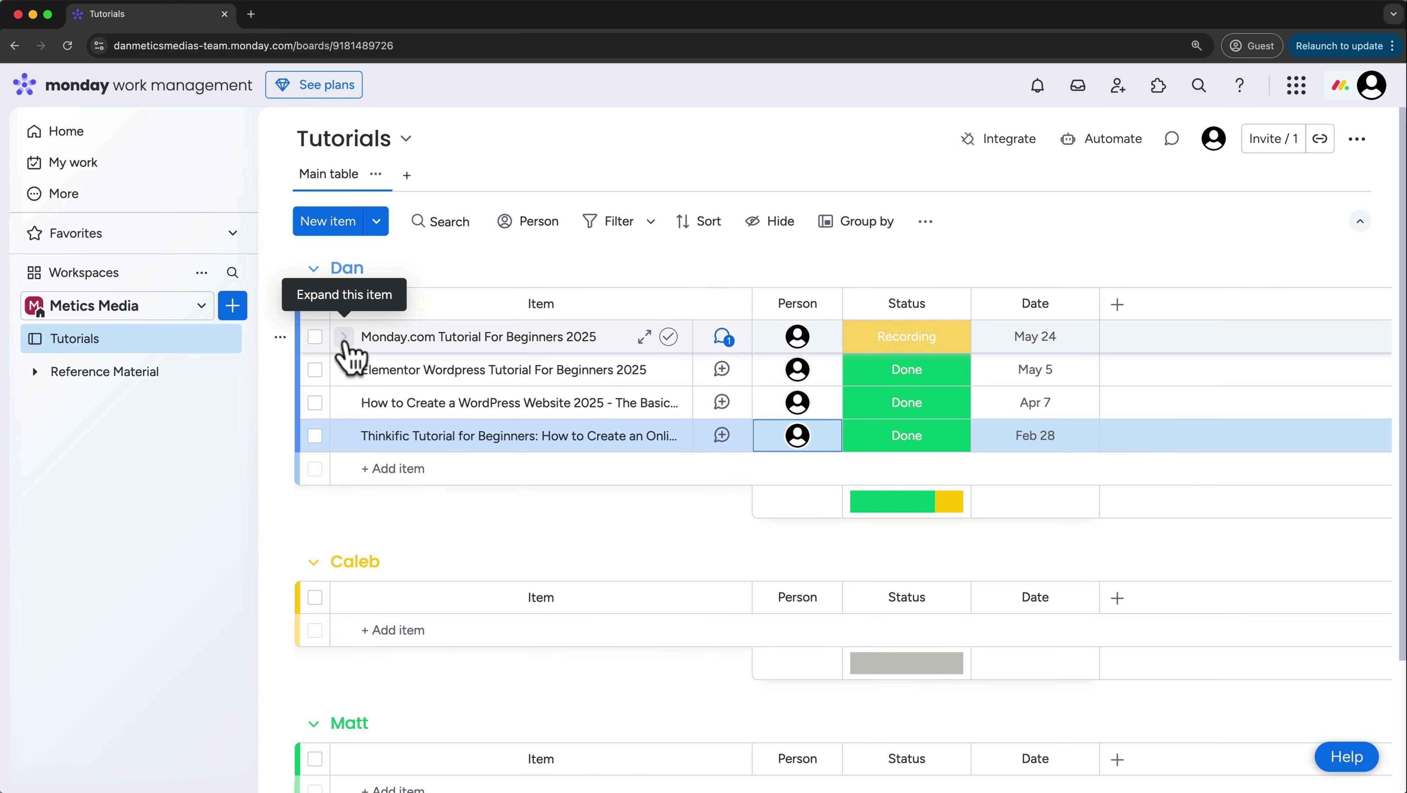
Add the subitems Thumbnail, Scripting and Publishing under the Monday.com Tutorial For Beginners 2025 item
left_click(344, 337)
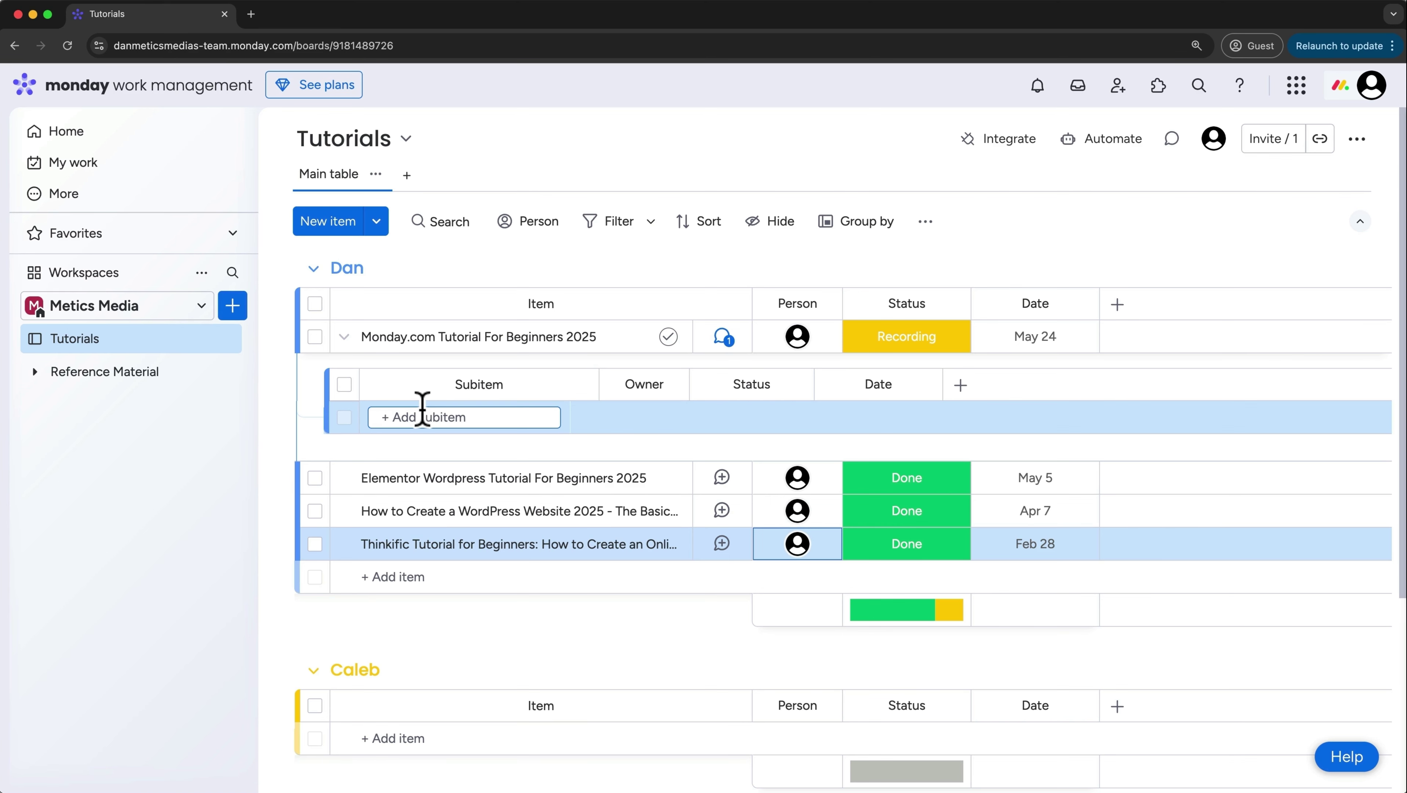
type("Thumbnail")
key("Return")
type("Scripting")
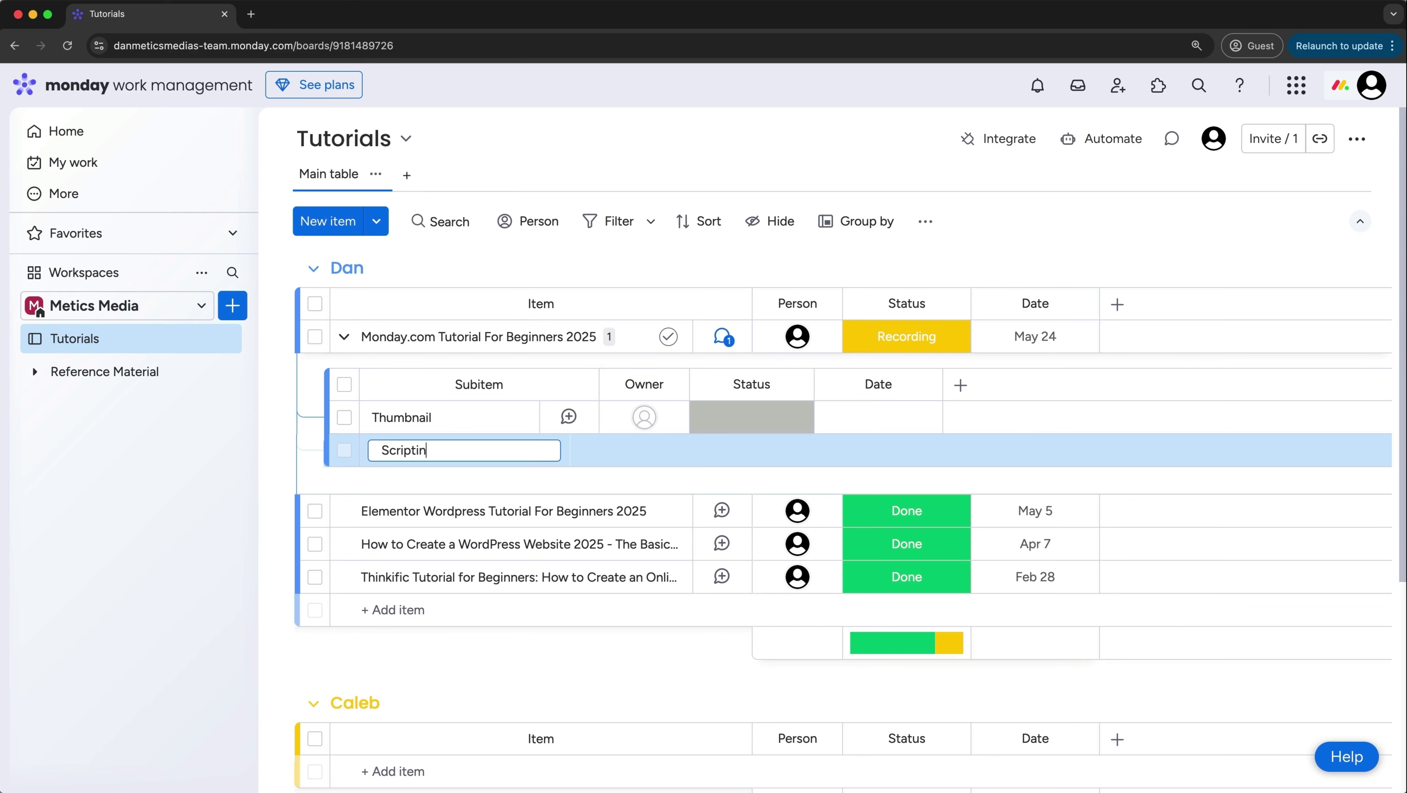
key("Return")
left_click(446, 485)
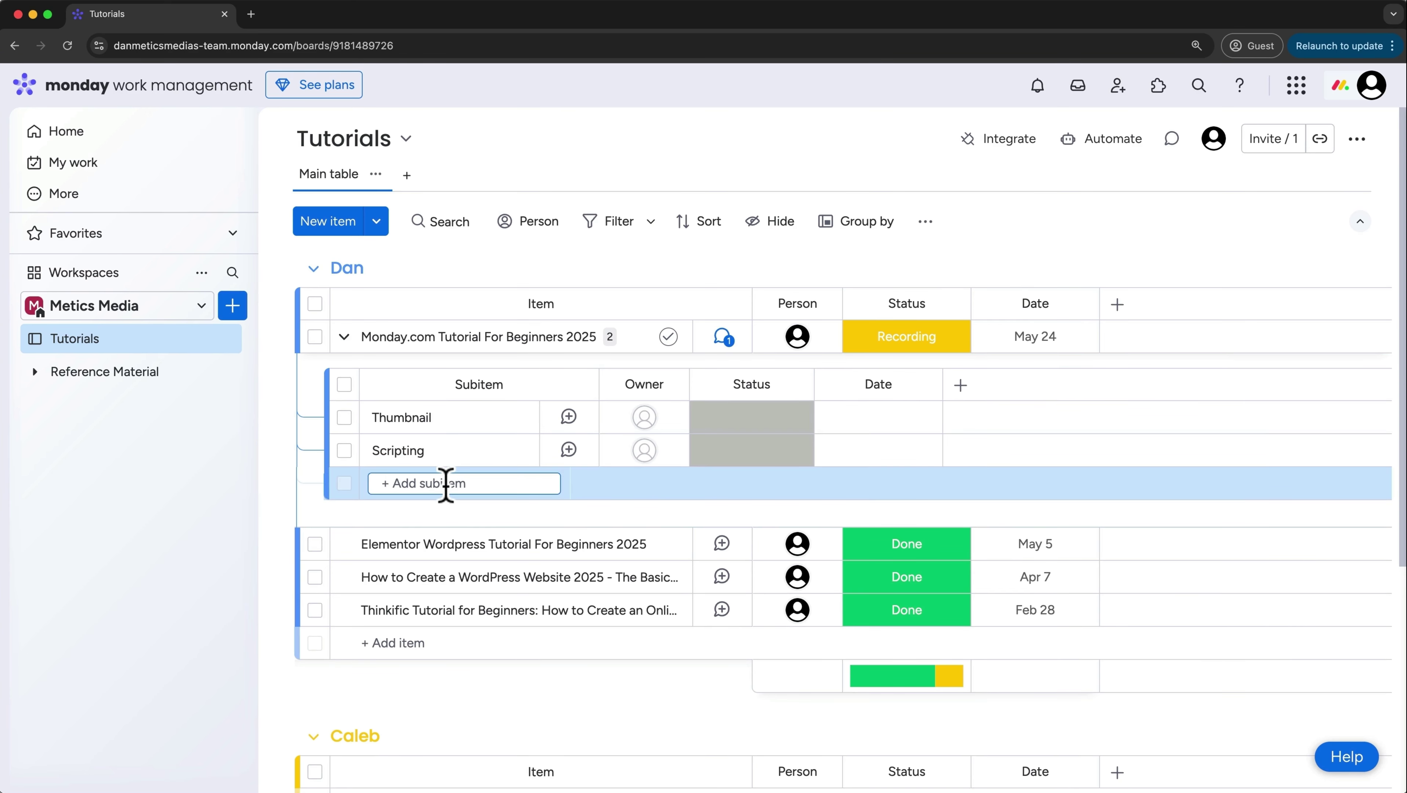
type("Publishing")
key("Return")
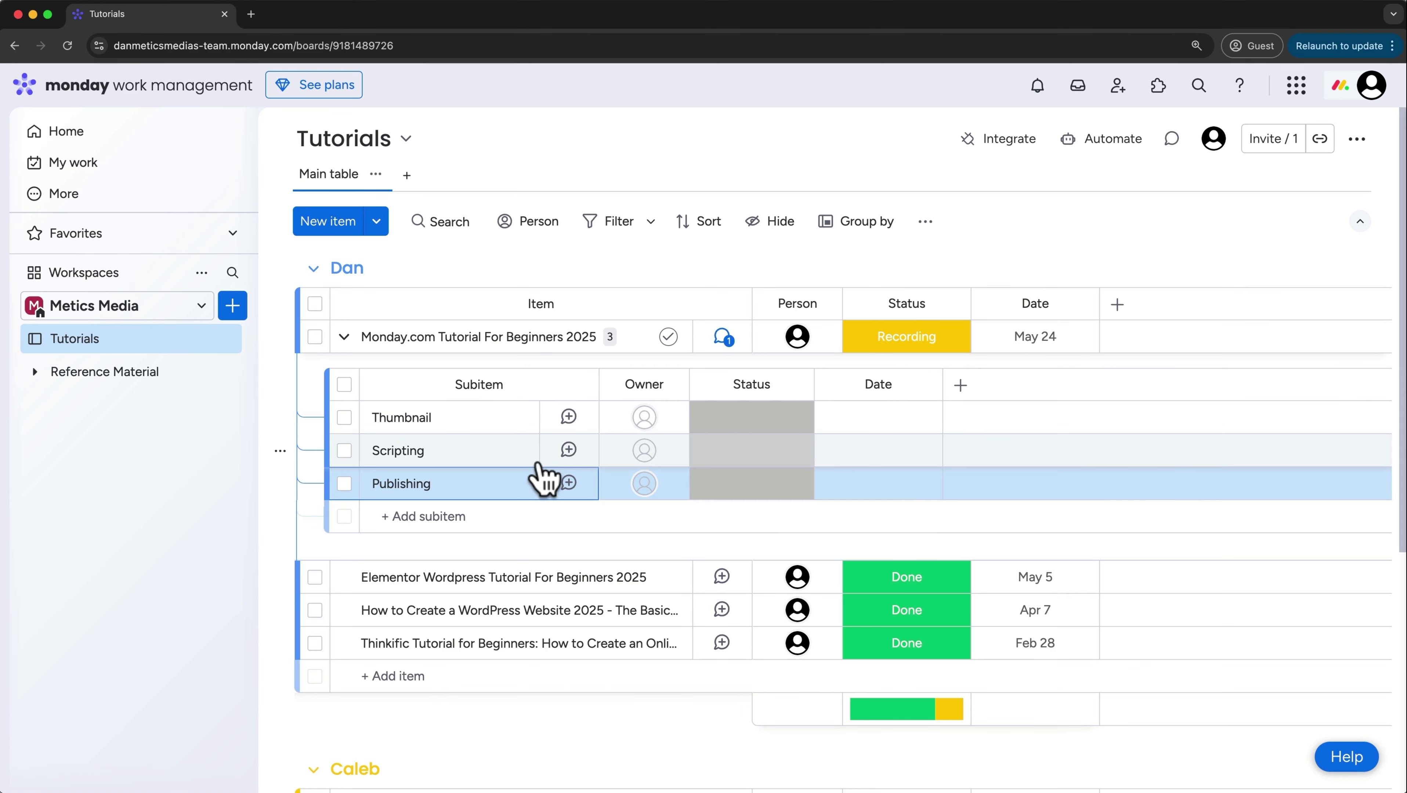
View the Thumbnail subitem's updates and assign the account user as owner of the Thumbnail, Scripting and Publishing subitems
left_click(568, 418)
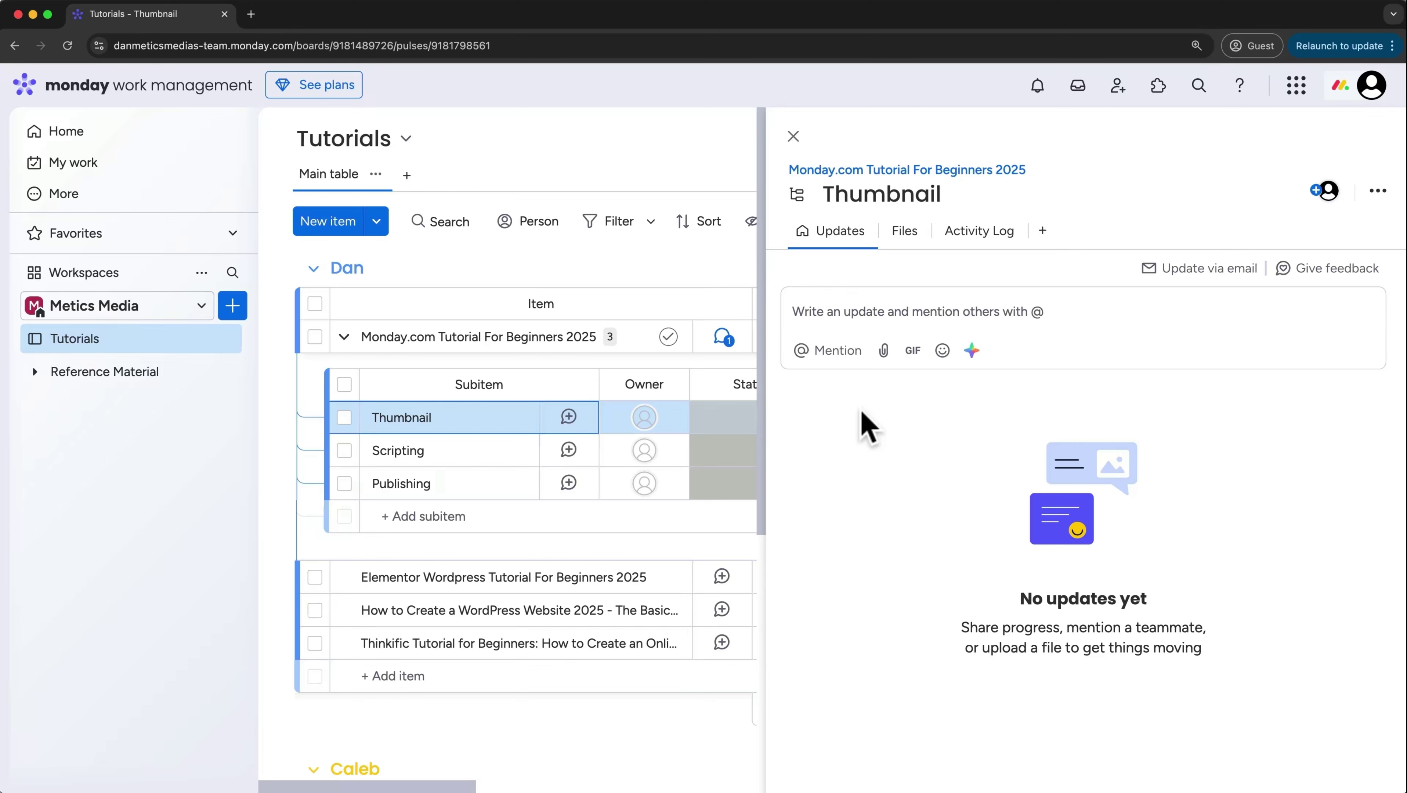
left_click(793, 135)
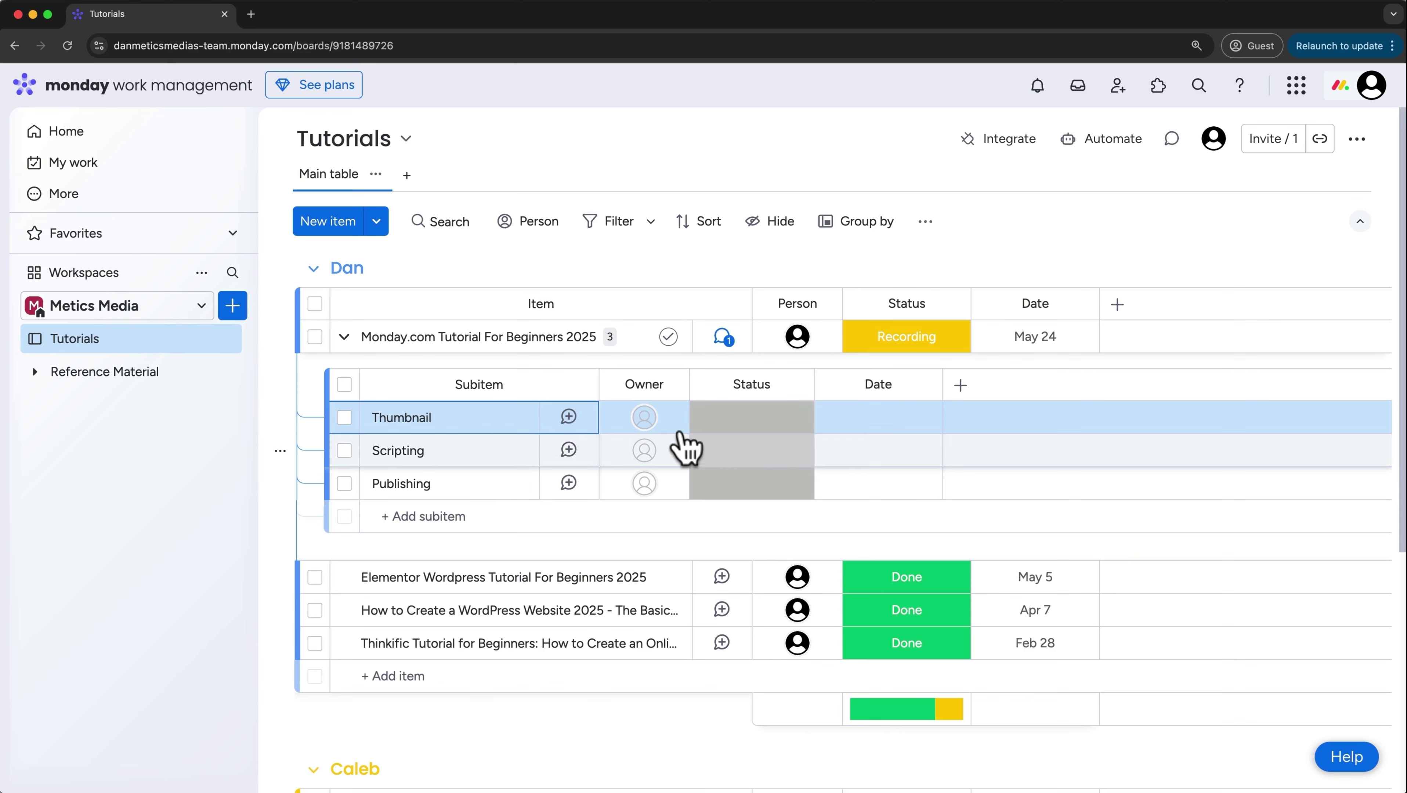
left_click(650, 422)
left_click(550, 539)
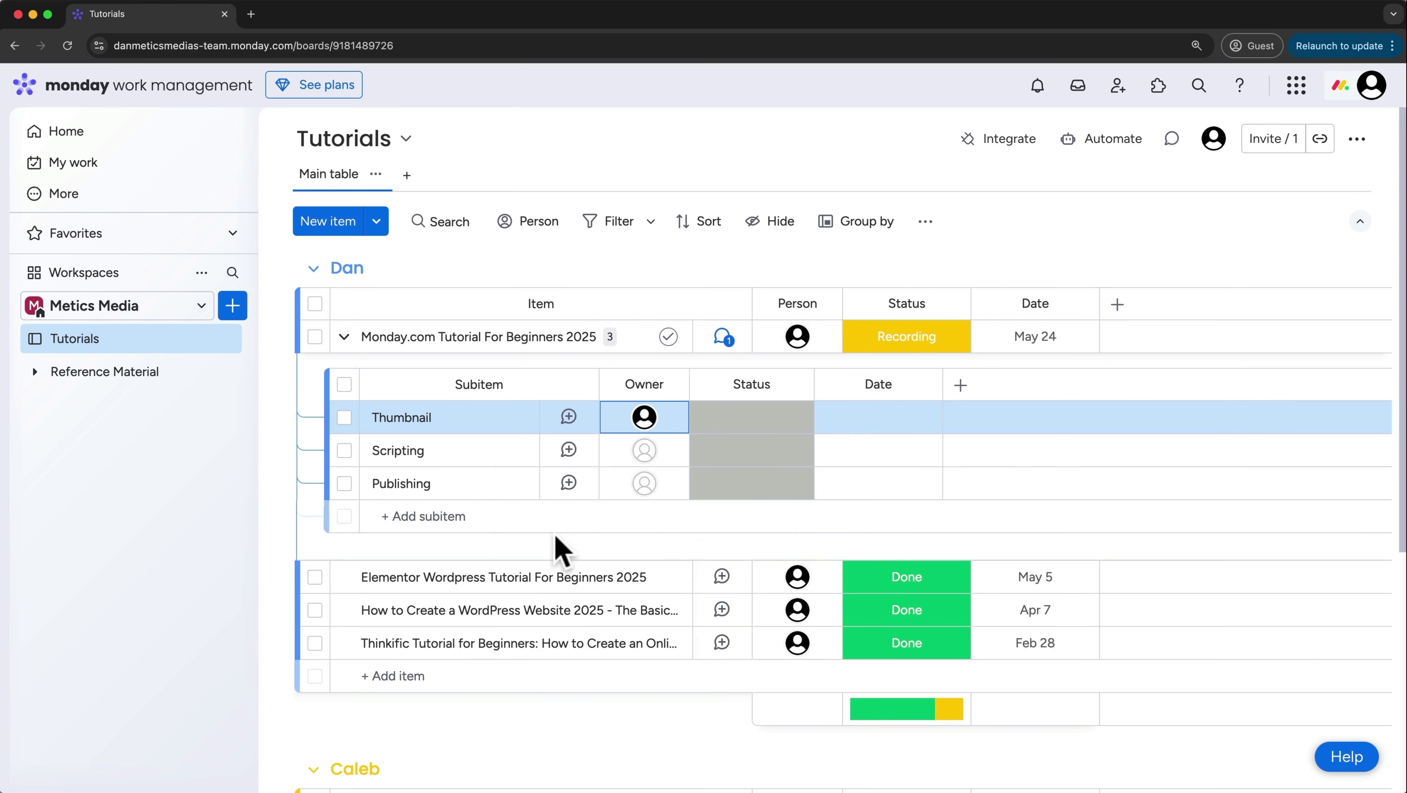
left_click(642, 454)
left_click(547, 571)
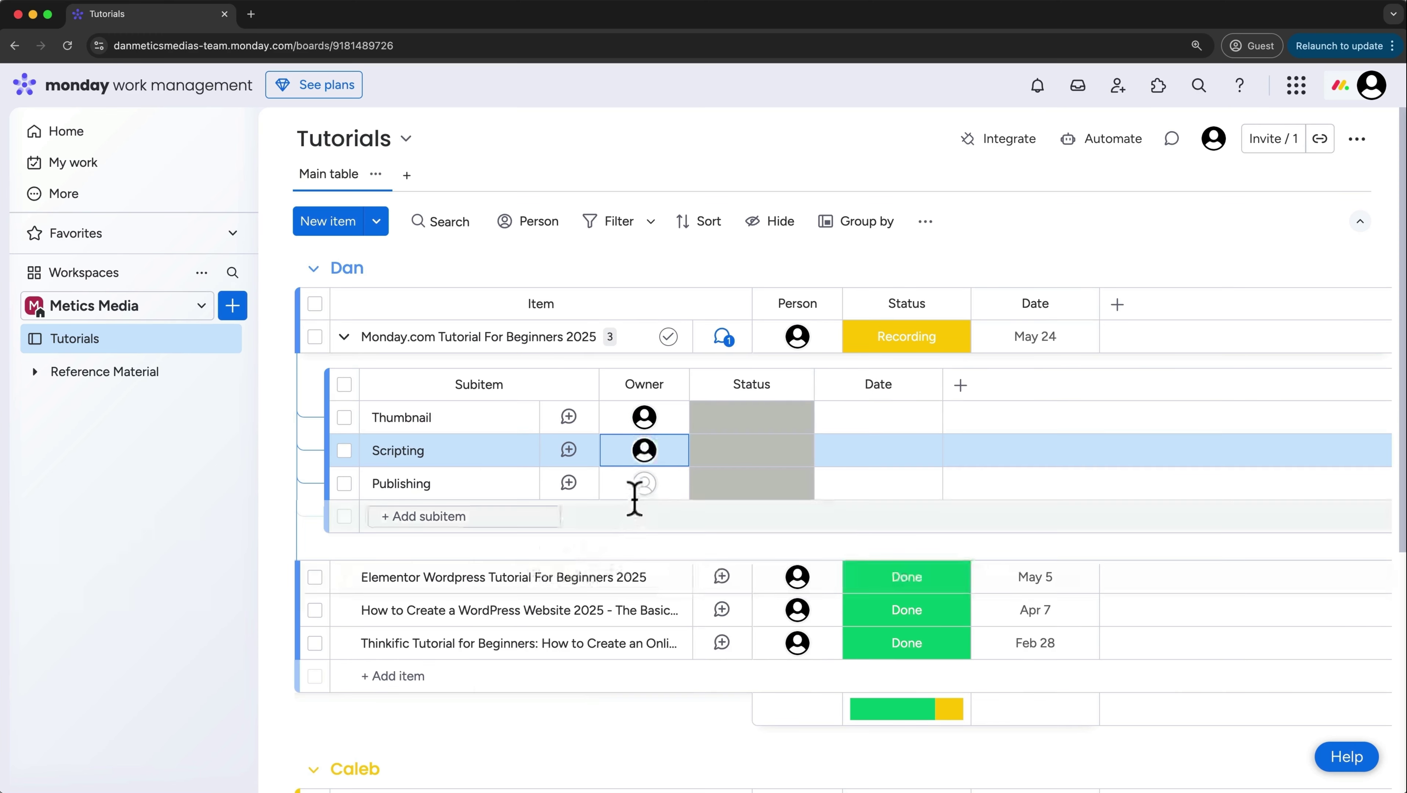
left_click(642, 490)
left_click(546, 604)
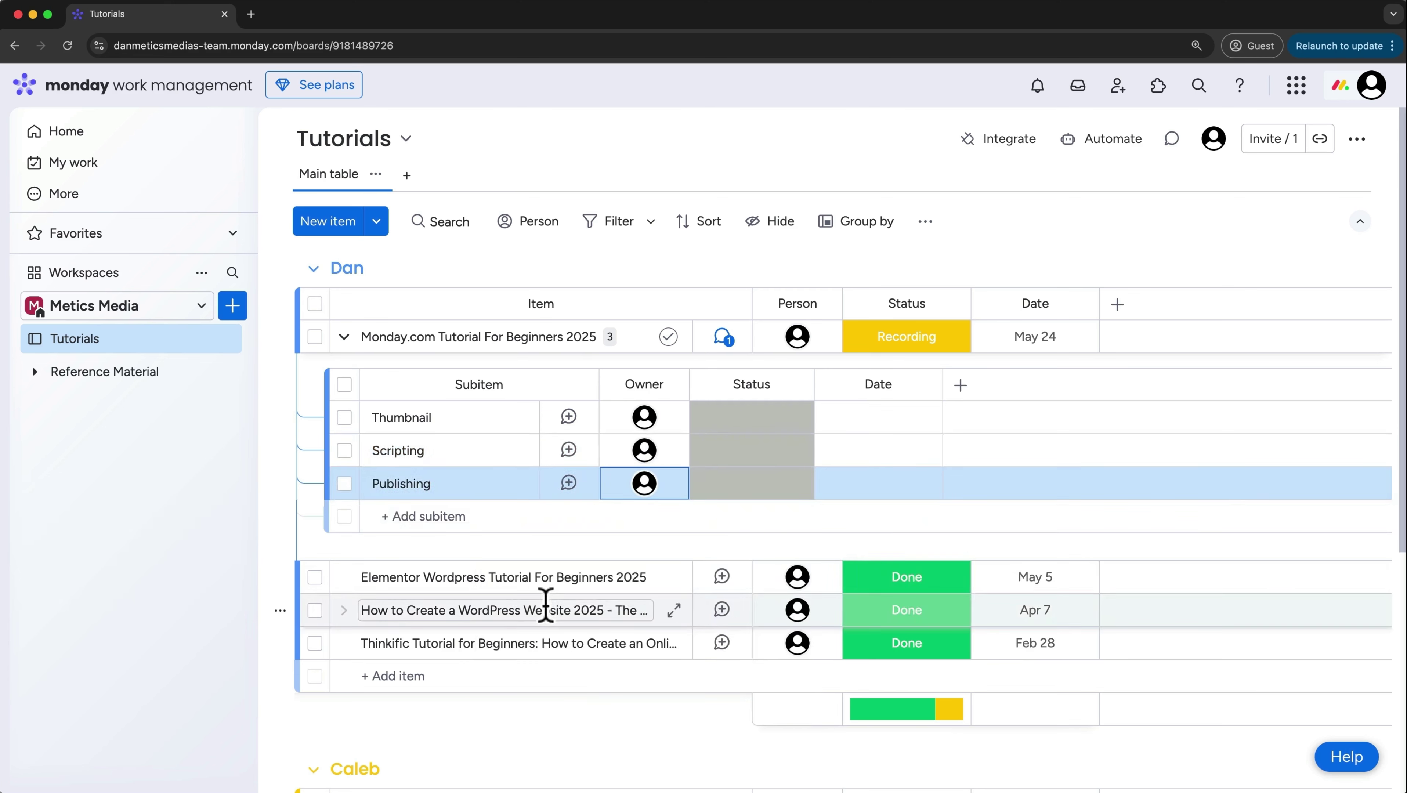
Check the status labels offered for subitems, set the Thumbnail subitem's date to May 22 and collapse the subitems
left_click(719, 422)
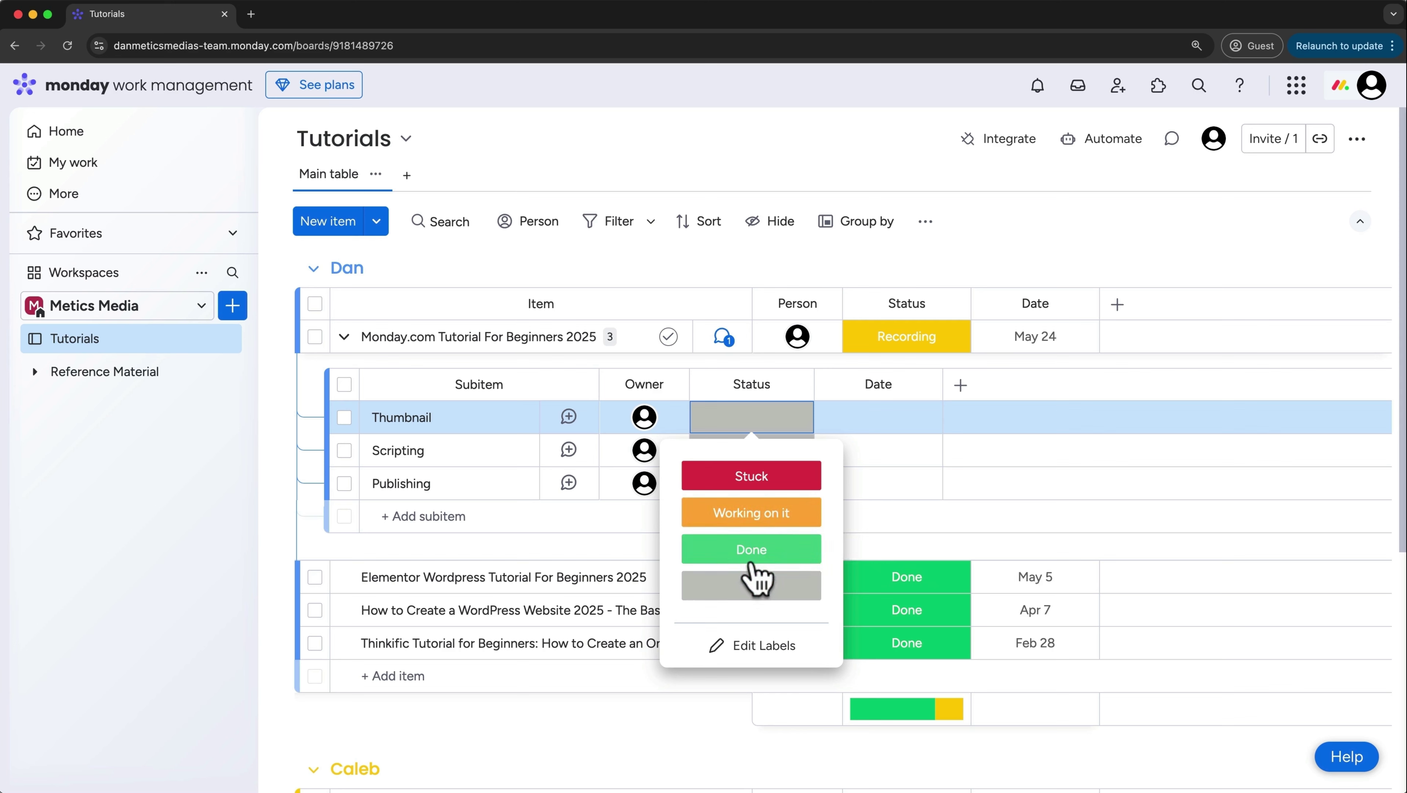
left_click(756, 652)
left_click(757, 672)
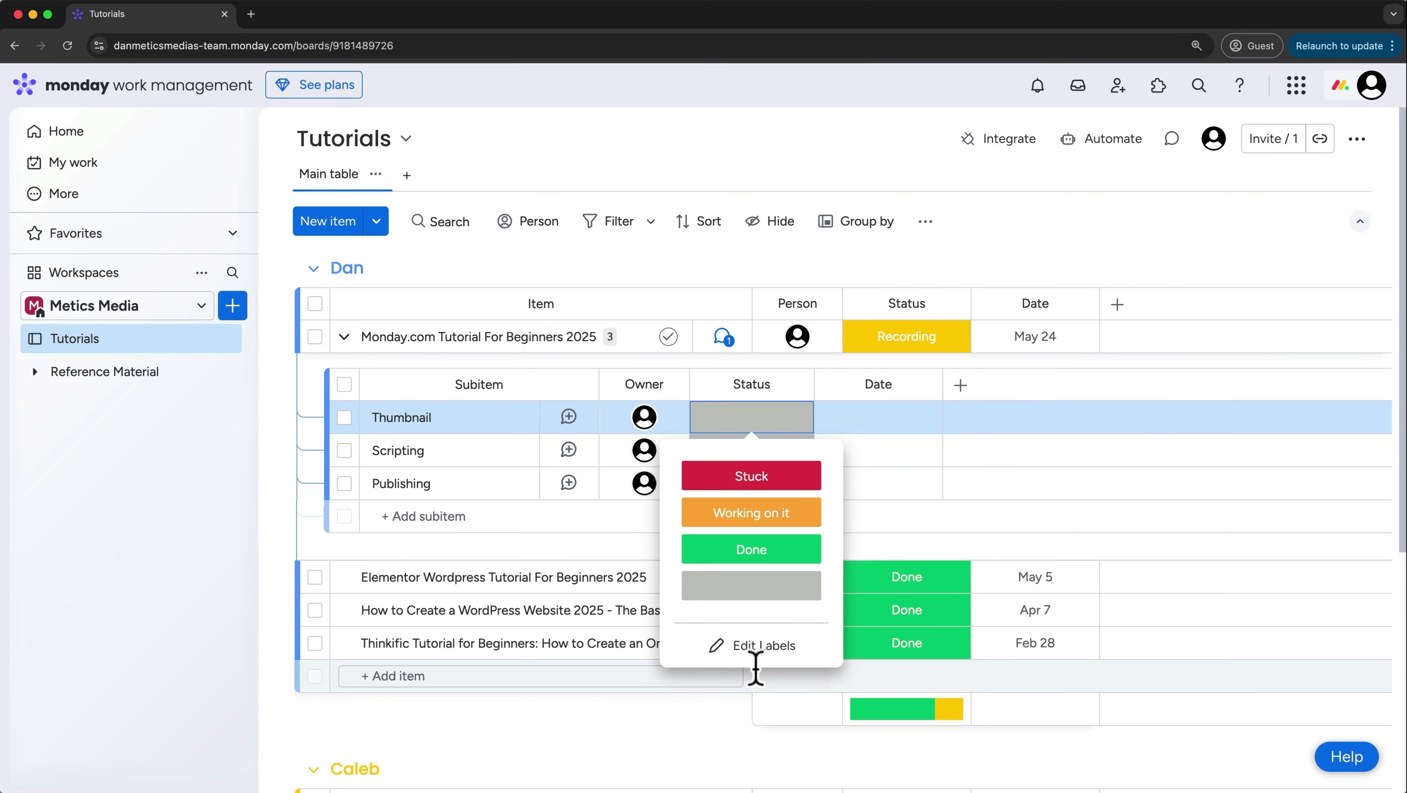
left_click(880, 423)
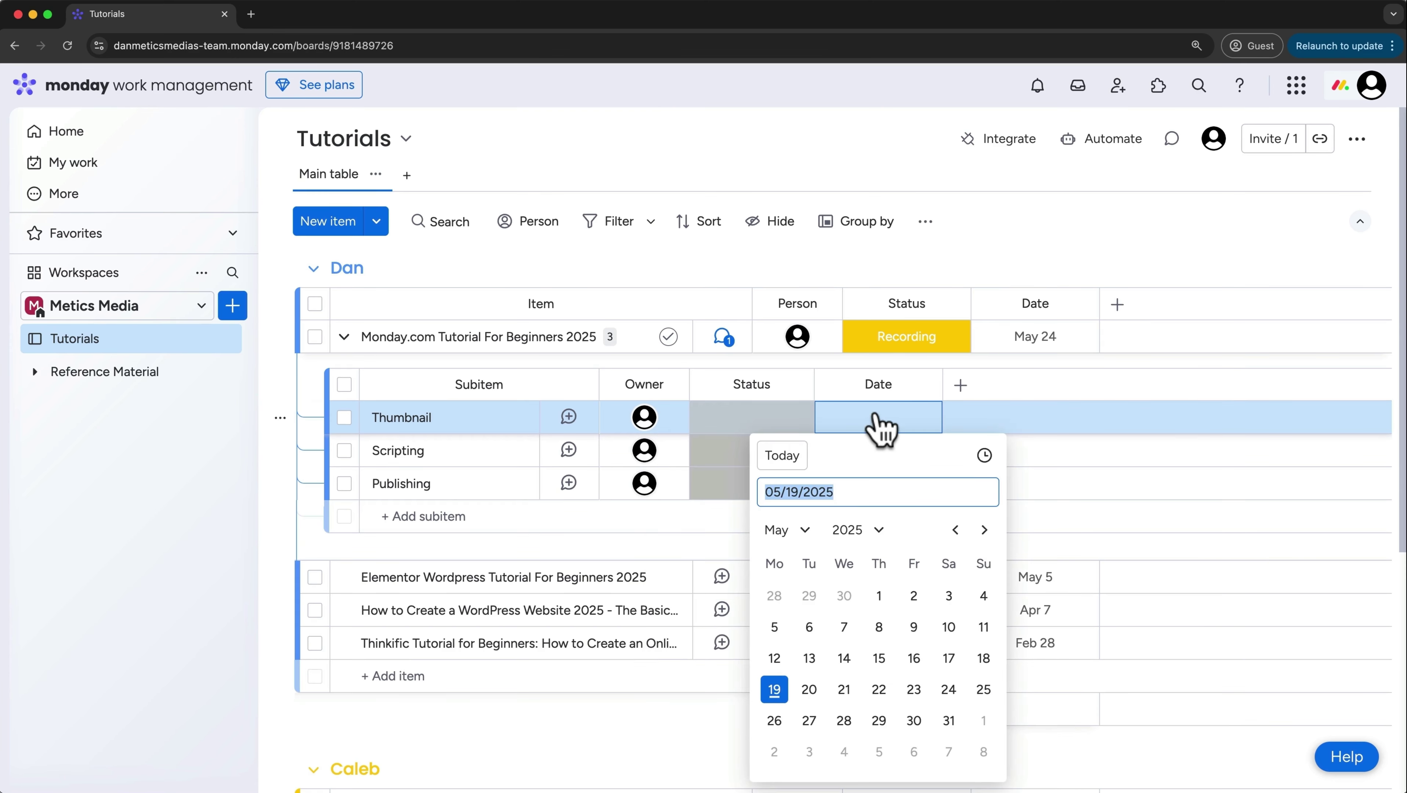
left_click(878, 689)
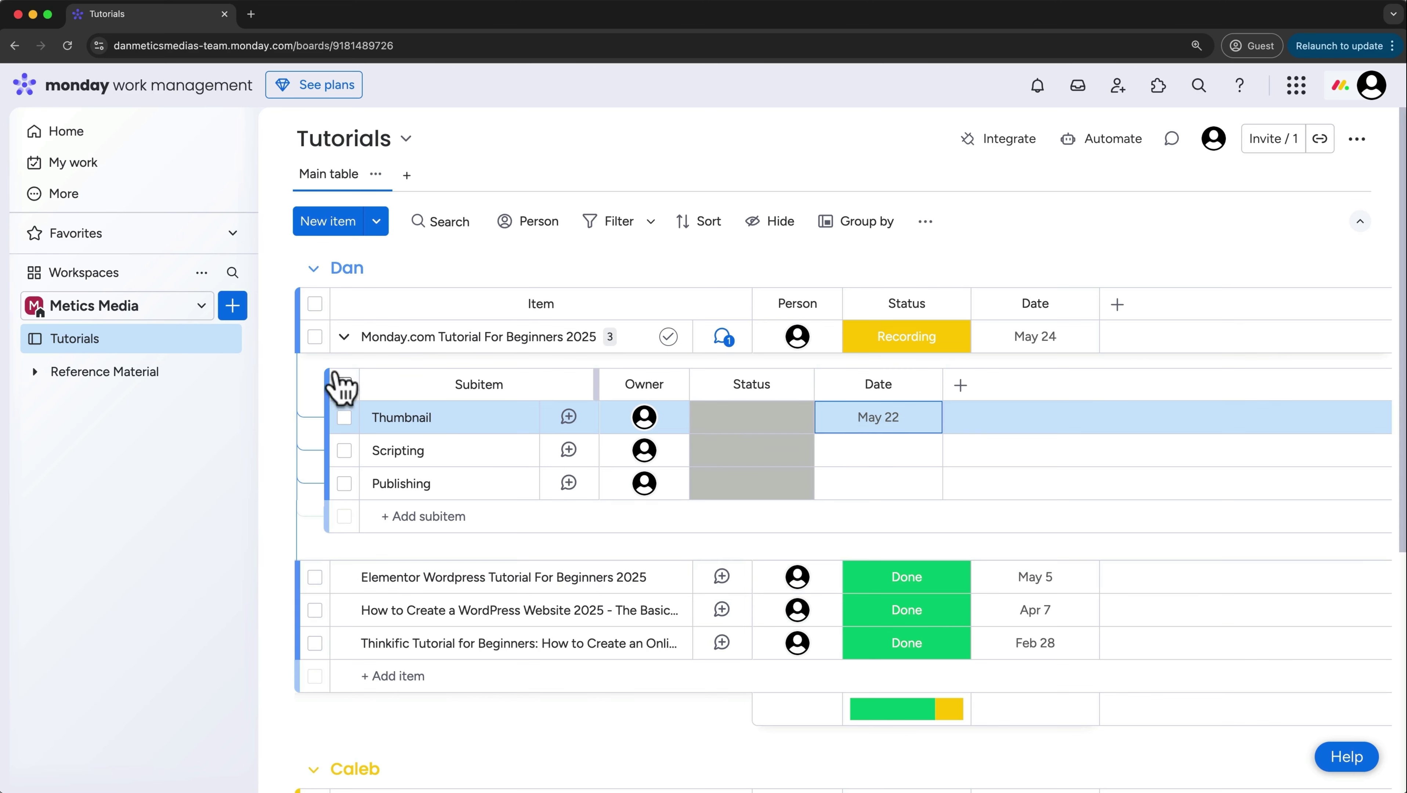
left_click(343, 337)
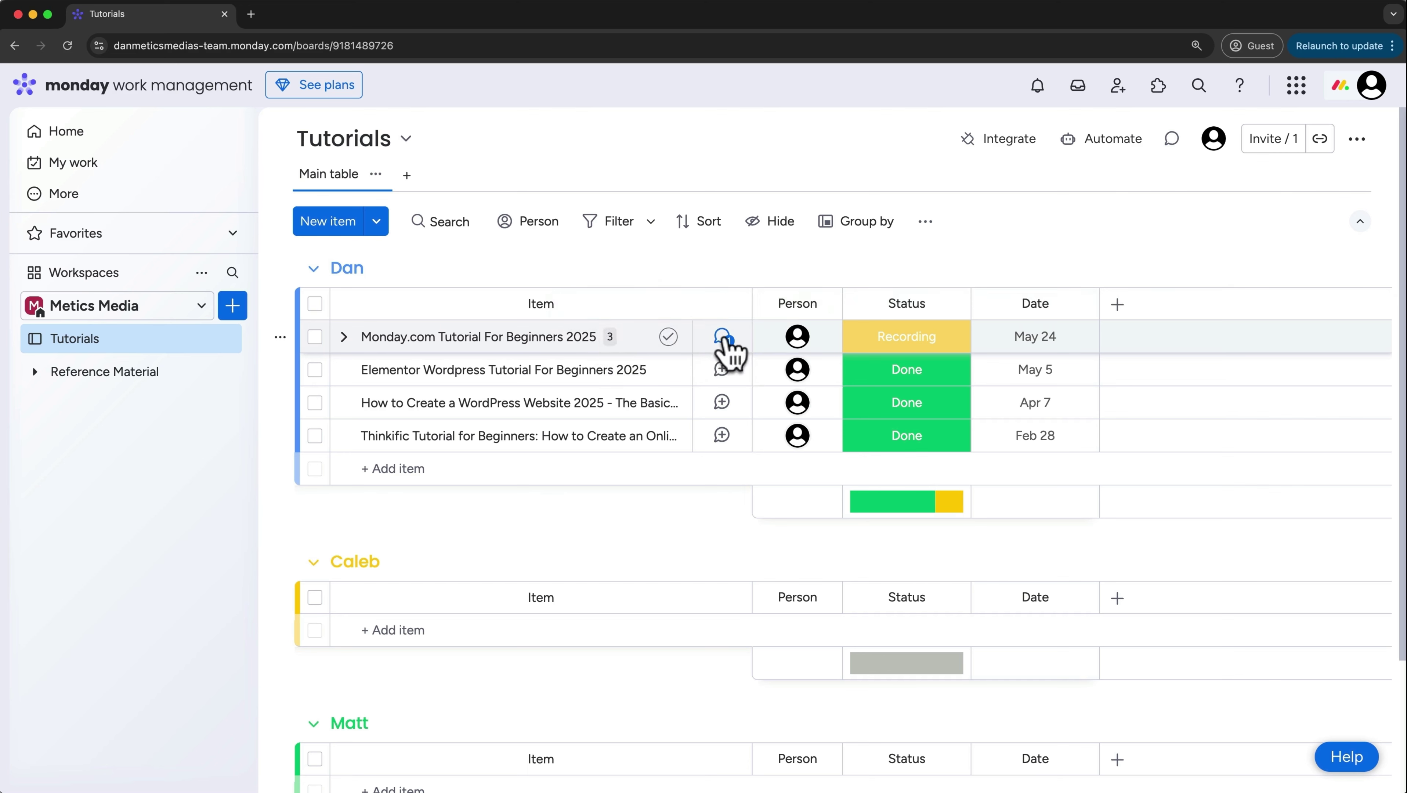
Tick off Subitems and Invite Team Members in the checklist update of the Monday.com Tutorial For Beginners 2025 item
left_click(686, 339)
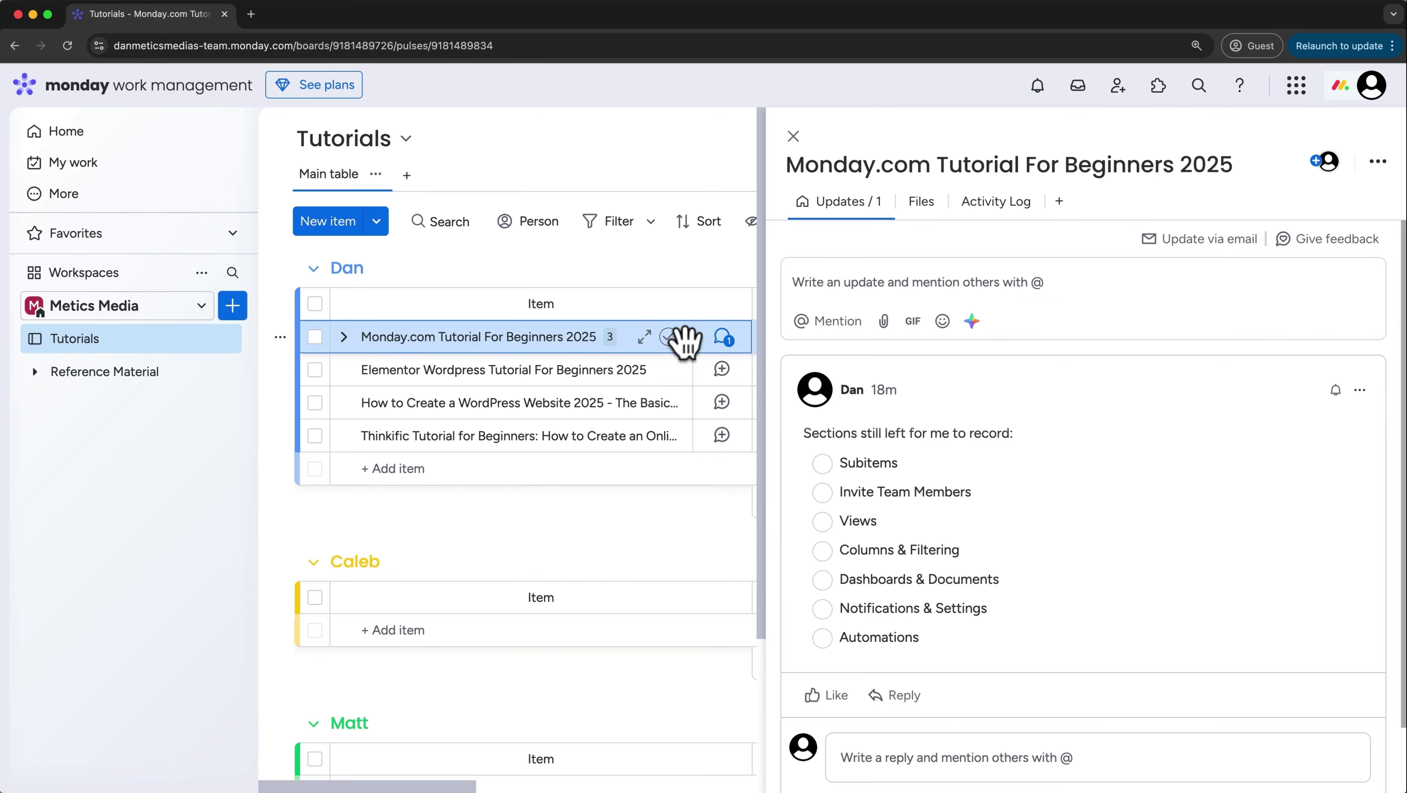
left_click(823, 463)
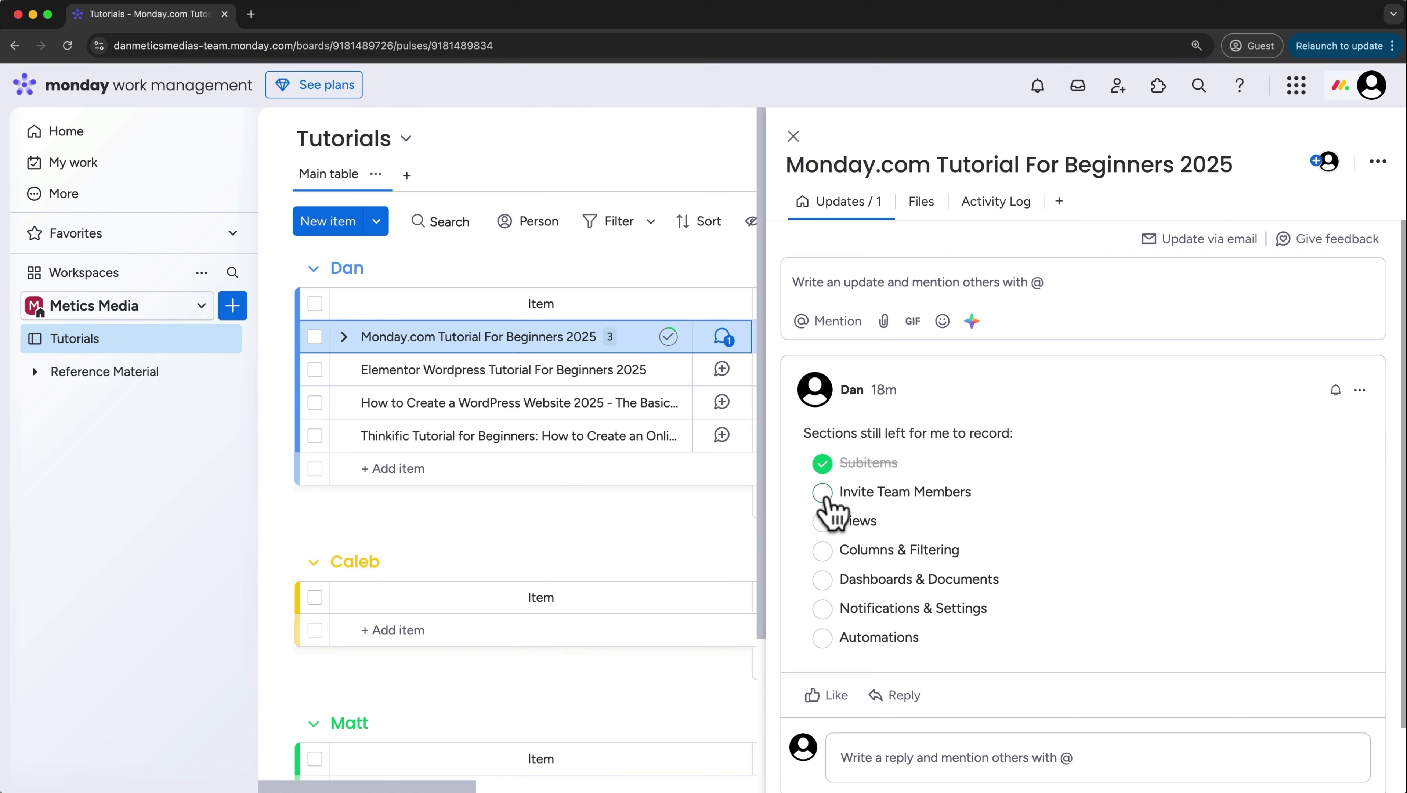
left_click(823, 492)
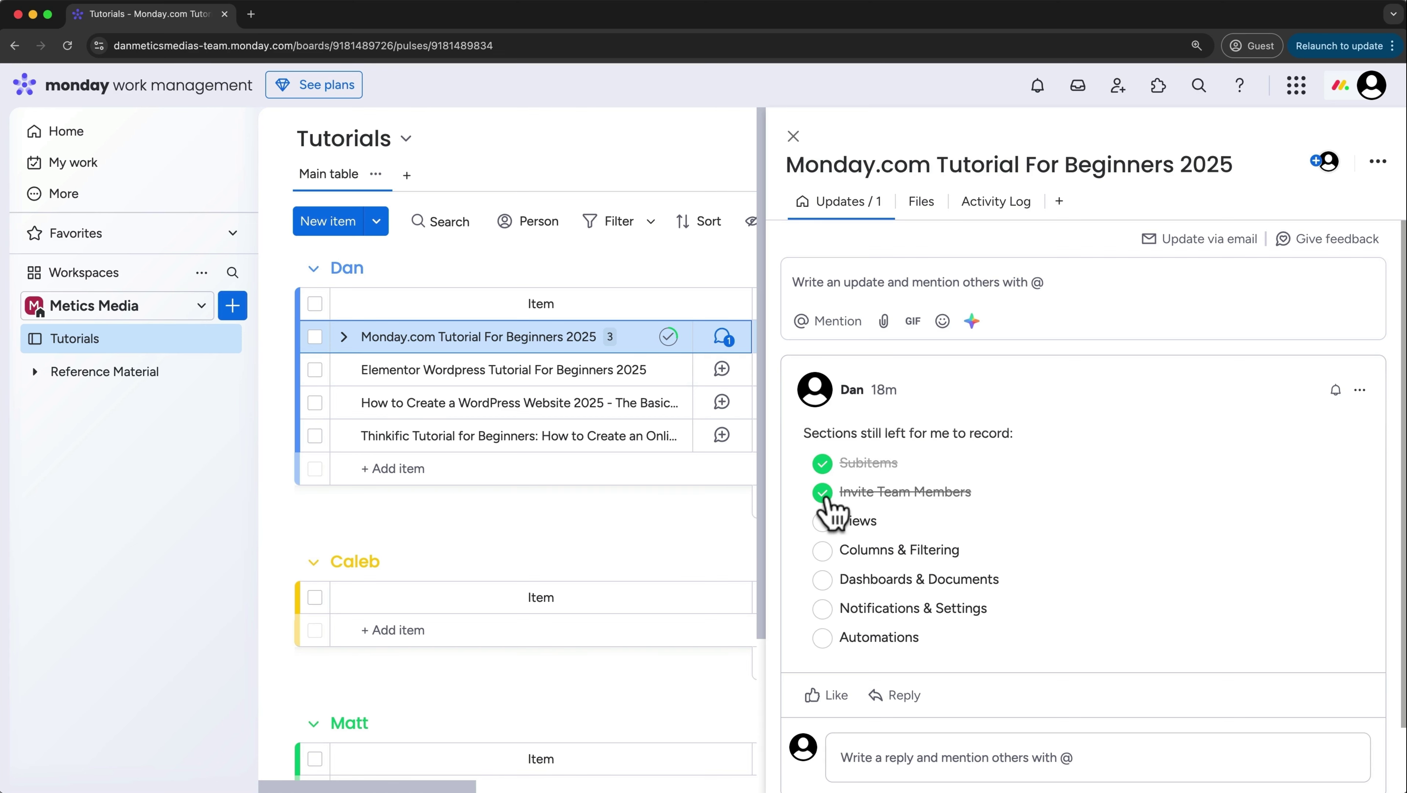
left_click(792, 136)
mouse_move(673, 333)
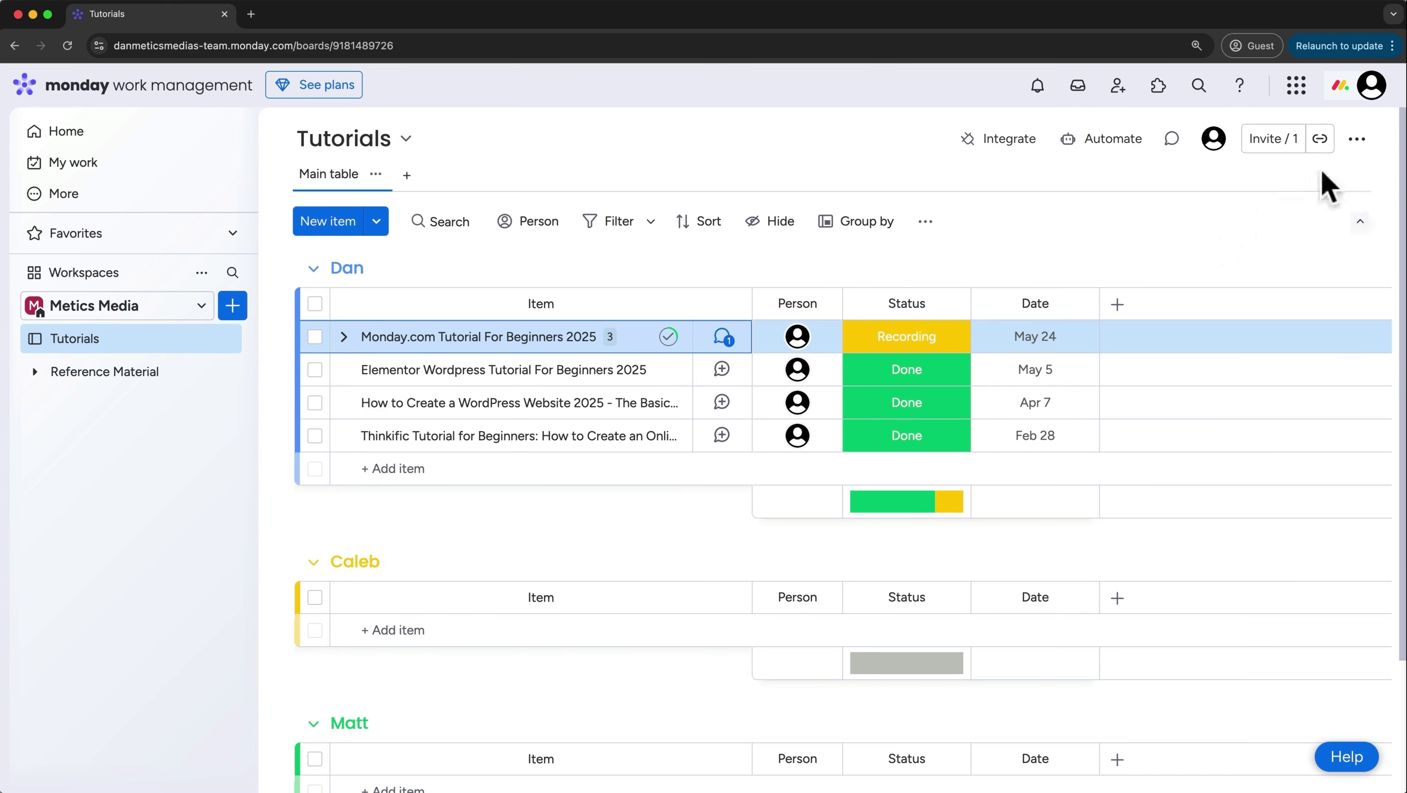
Upload a profile picture in the account profile, zoom the crop out to fit the whole portrait, save it and close the profile
left_click(1377, 89)
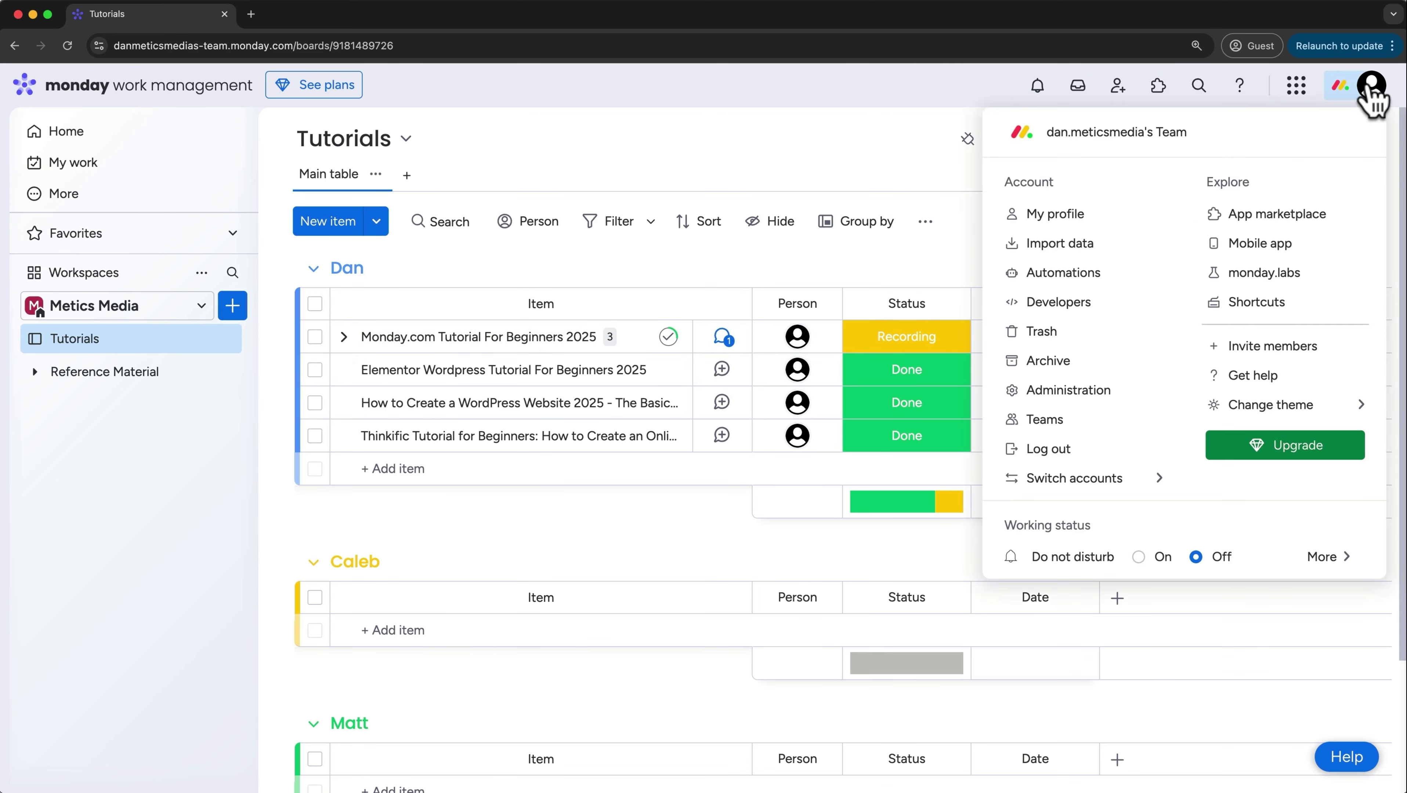
left_click(1057, 214)
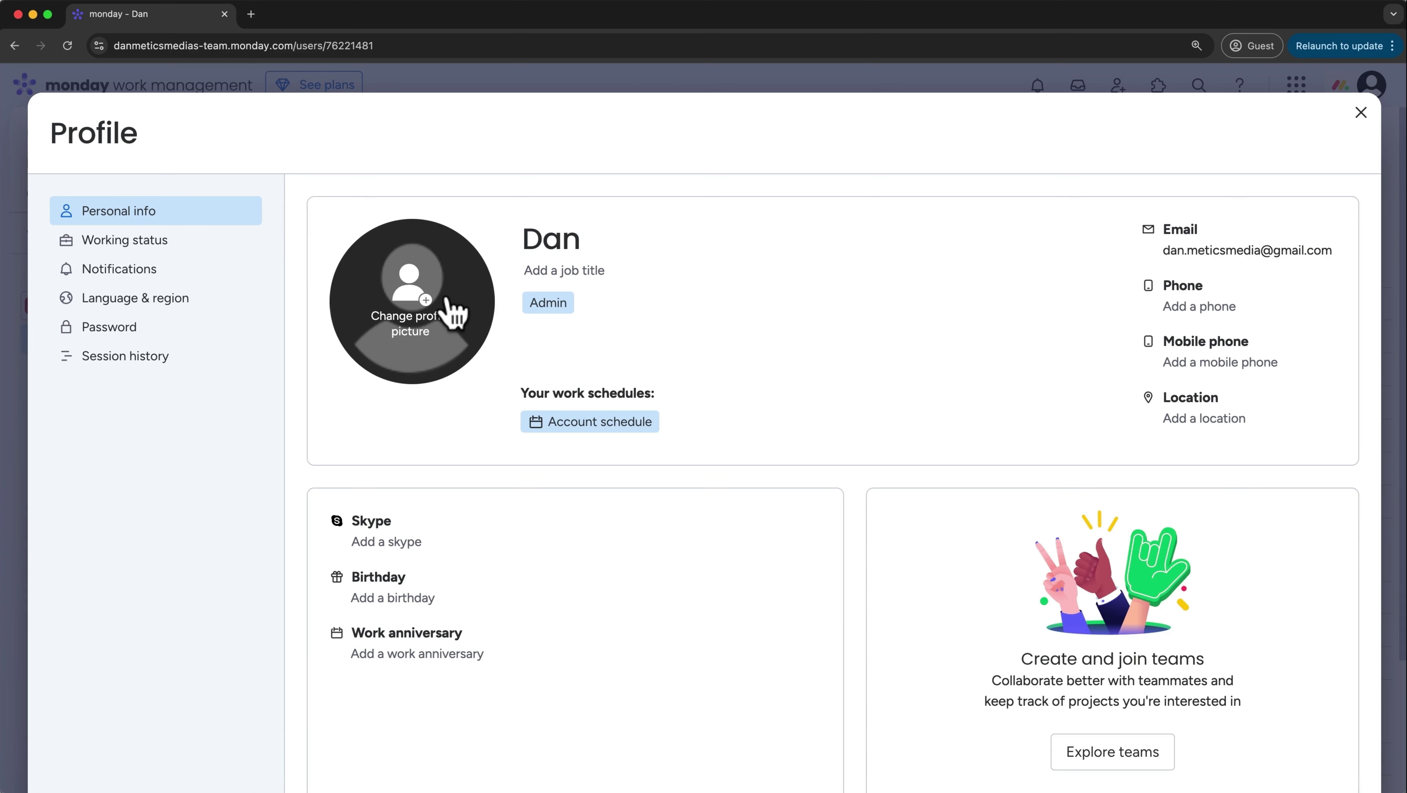
left_click(453, 311)
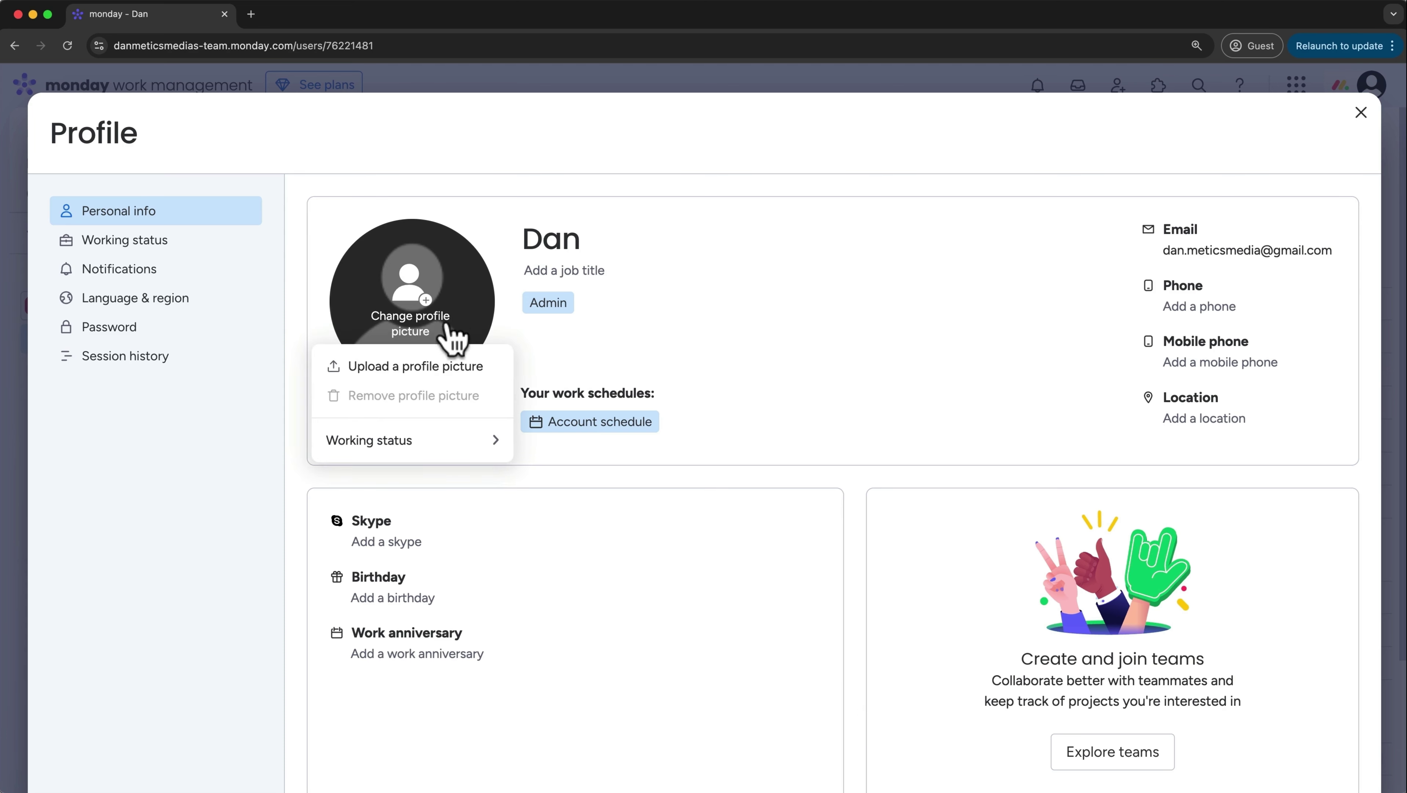
left_click(455, 367)
left_click(672, 531)
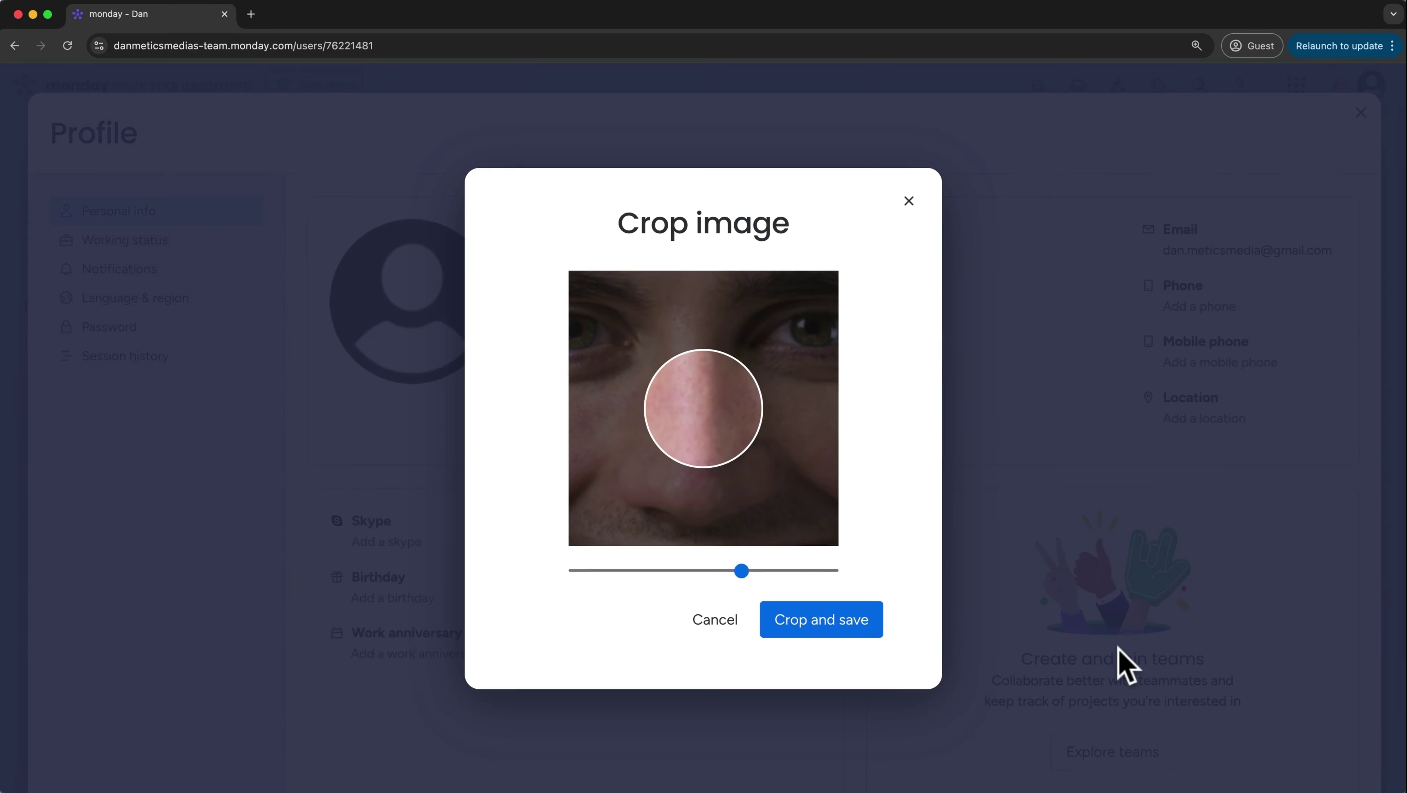
left_click_drag(741, 570, 578, 570)
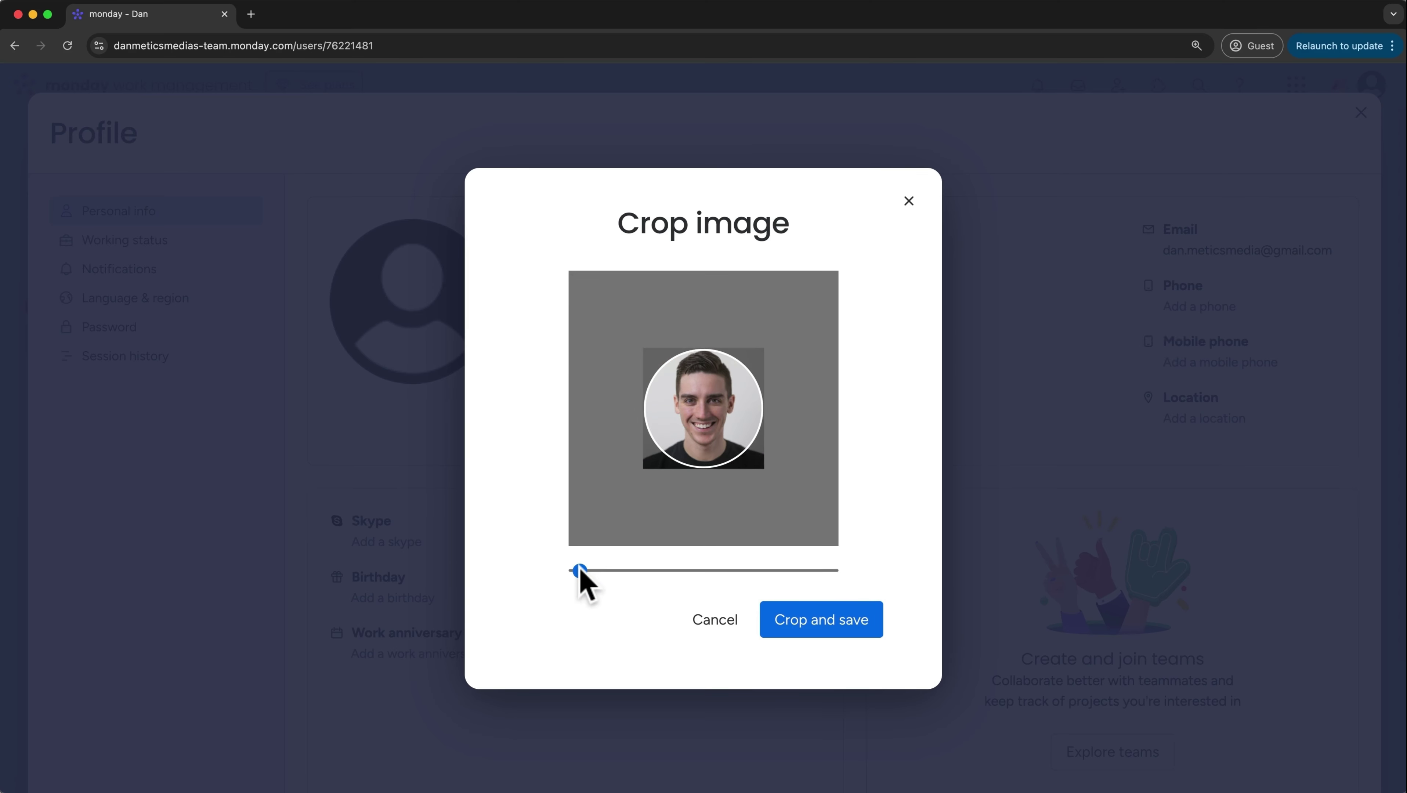
left_click(813, 614)
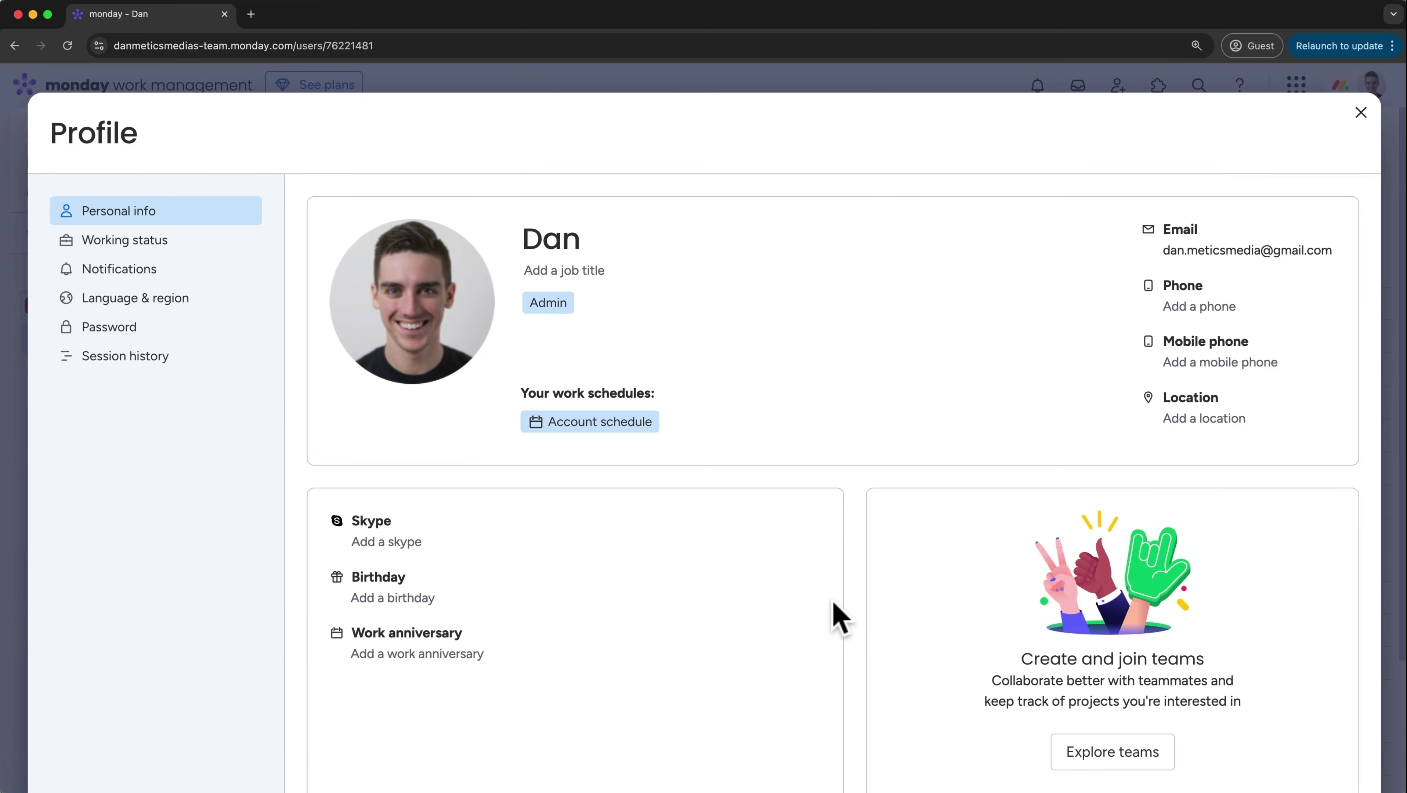
left_click(1360, 113)
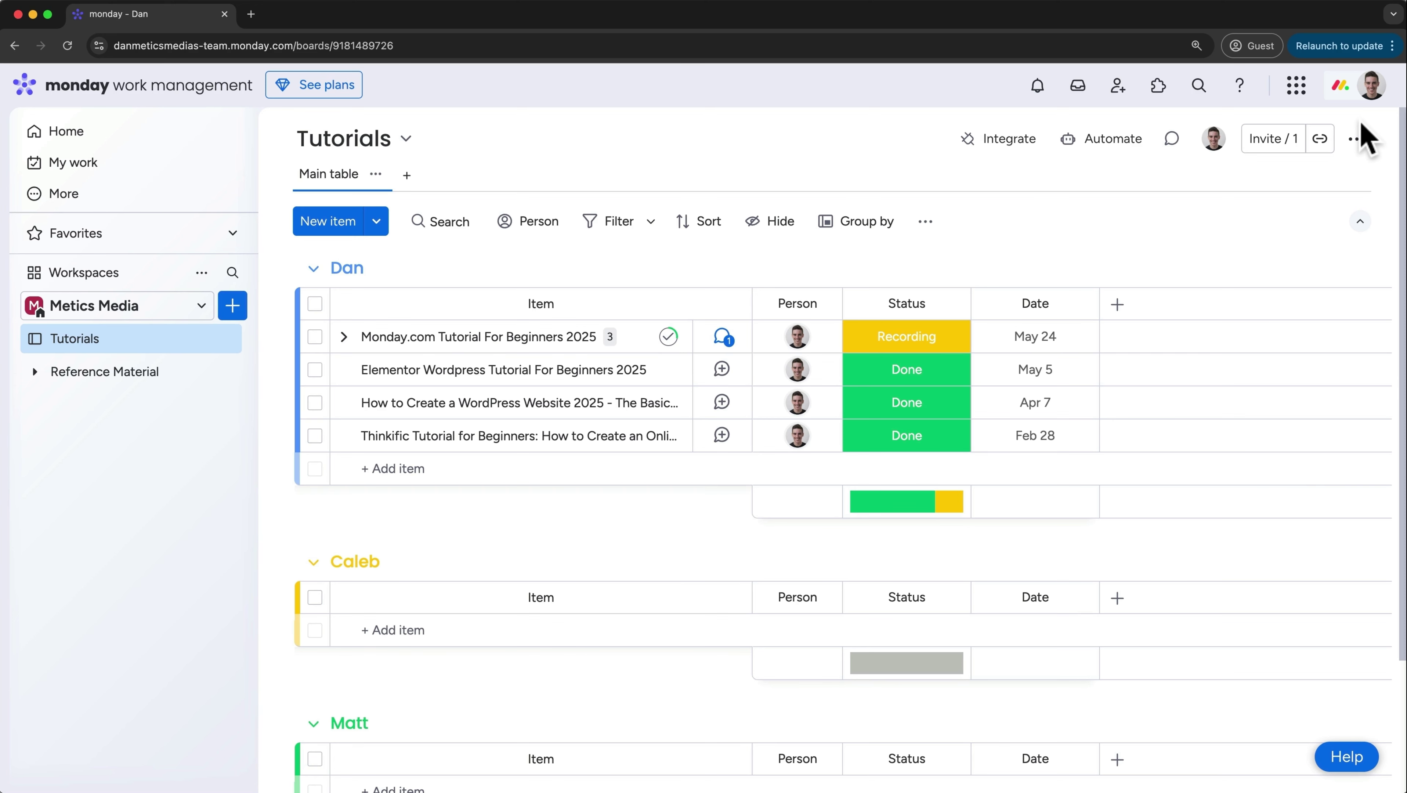
Check the Tutorials board's invite options, then open user management from the Metics Media workspace's members and dismiss the certified admin promotion
left_click(1275, 146)
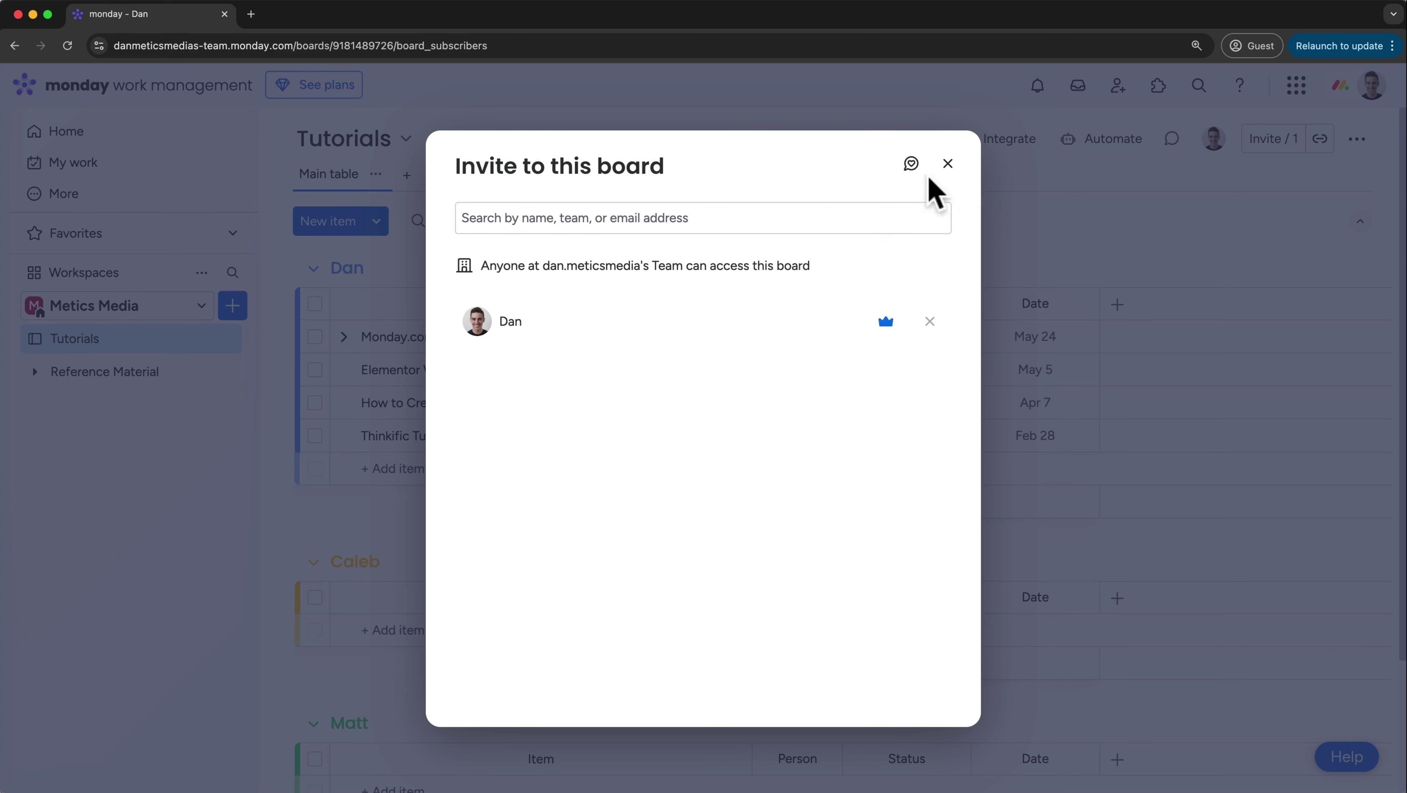
left_click(947, 165)
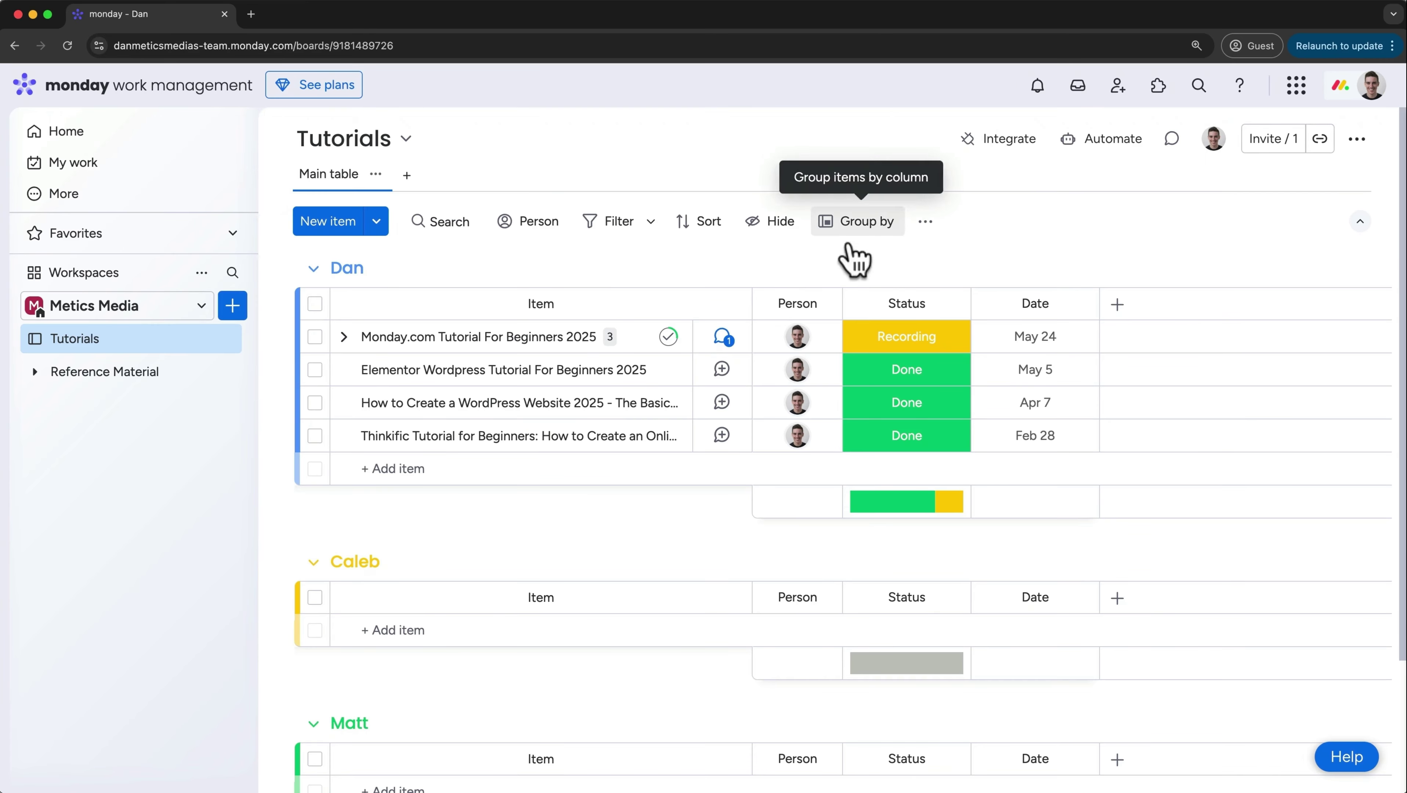
left_click(201, 273)
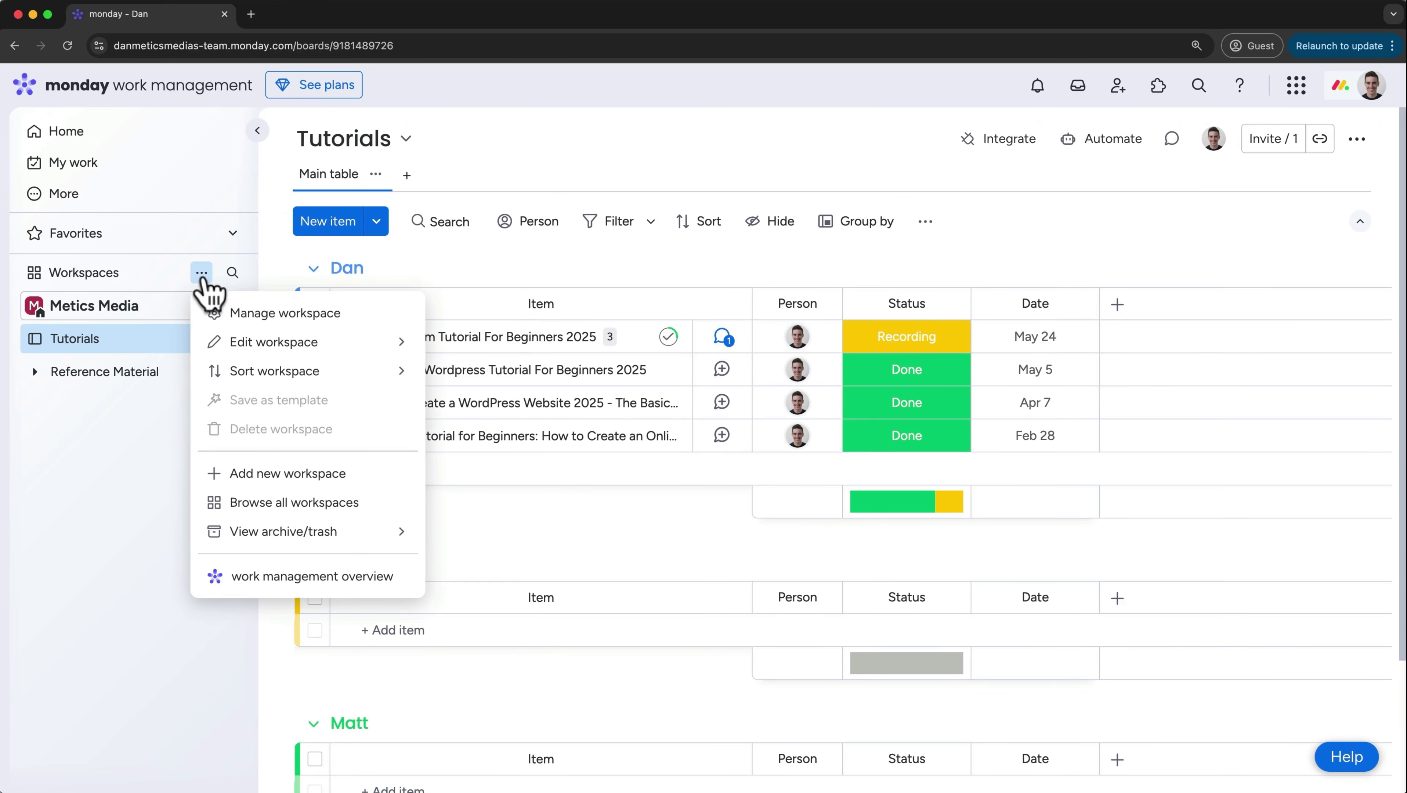
left_click(248, 316)
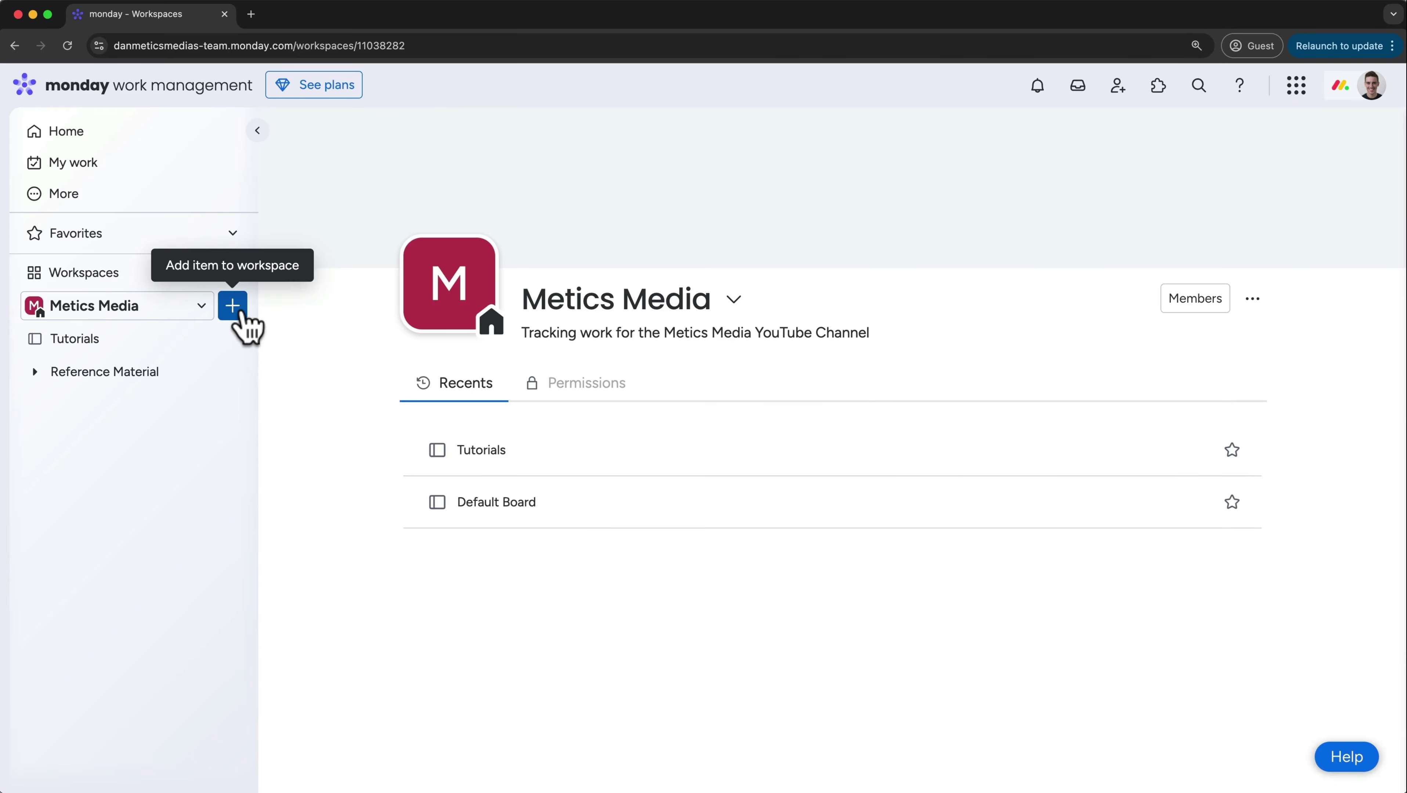
left_click(1174, 309)
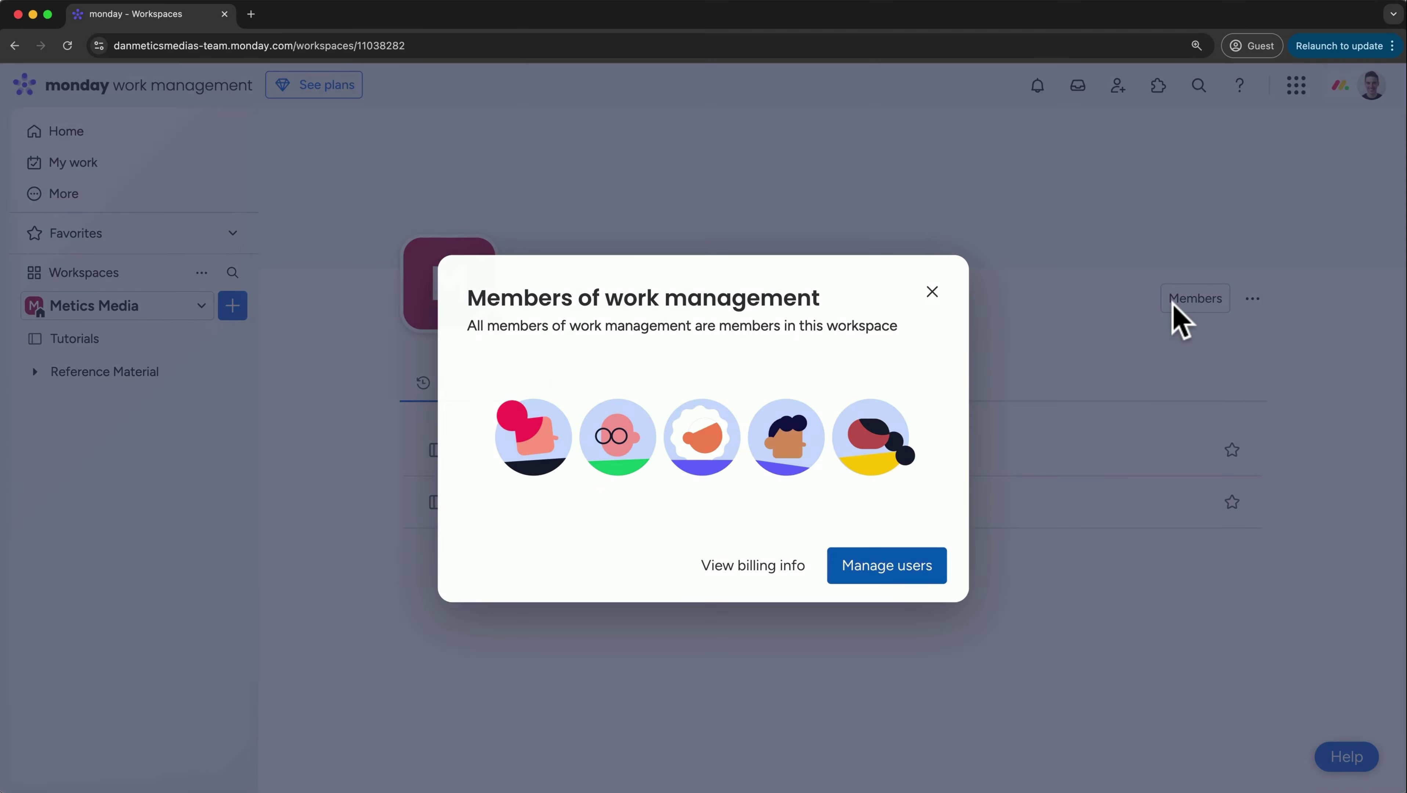
left_click(934, 582)
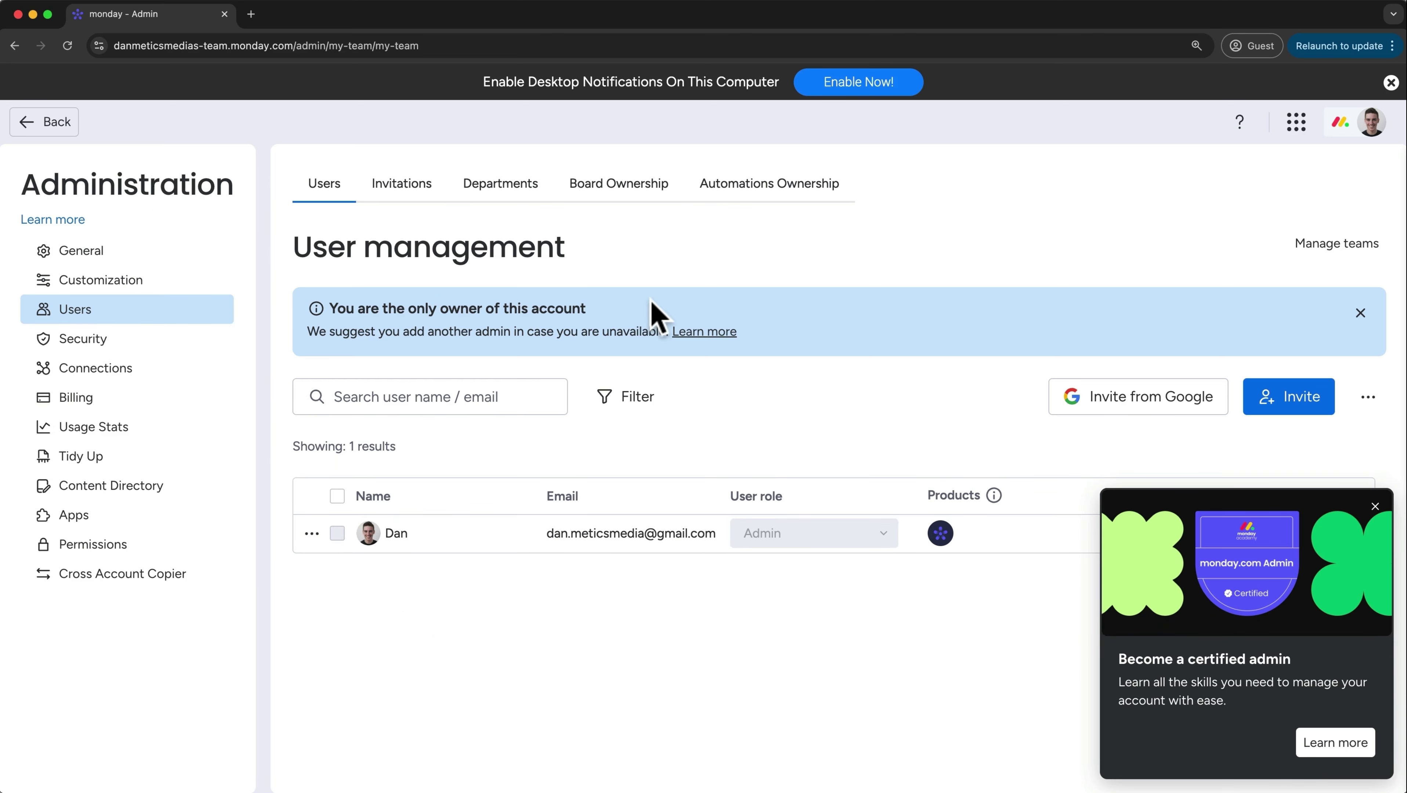
left_click(1375, 507)
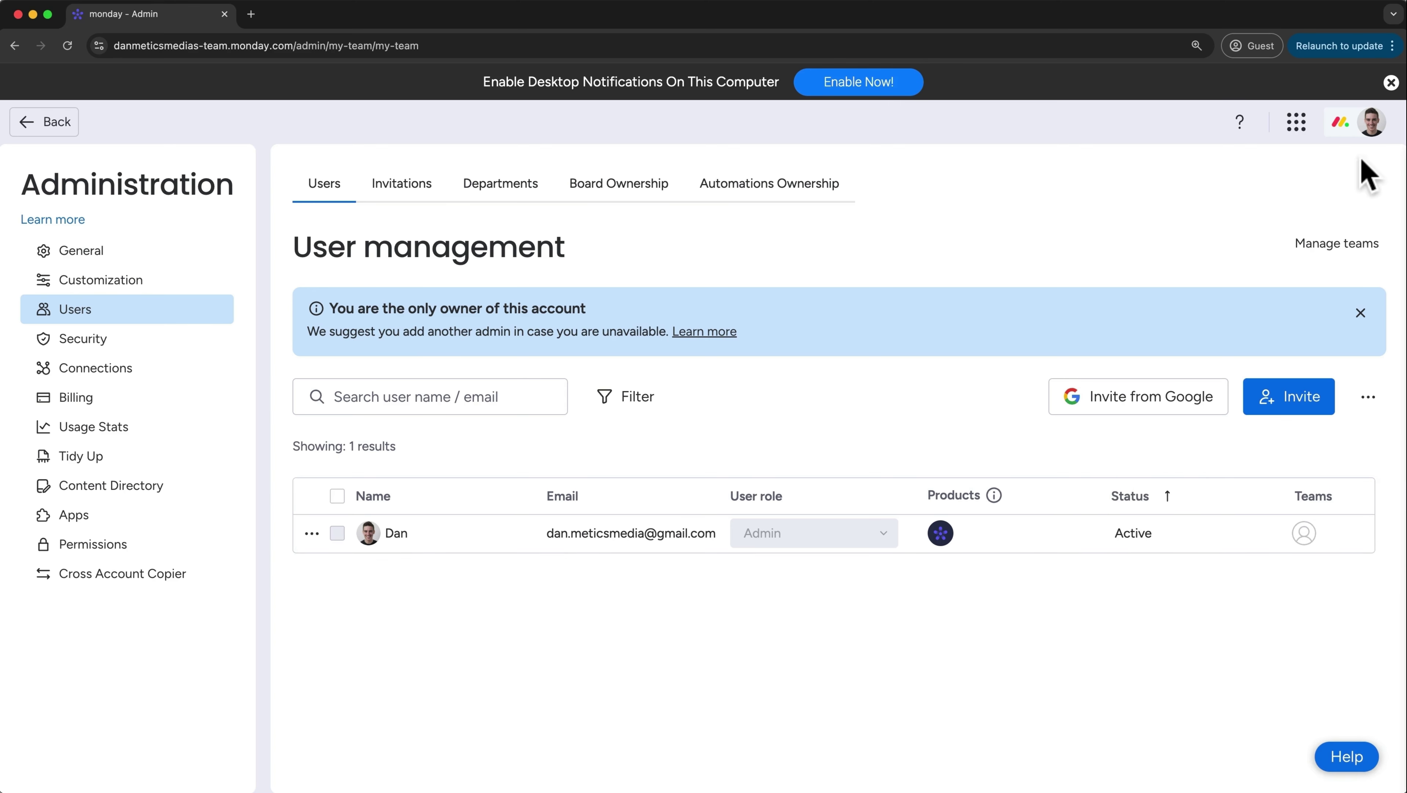
Open the account's Administration area from the account options and go to its Users section
left_click(1368, 126)
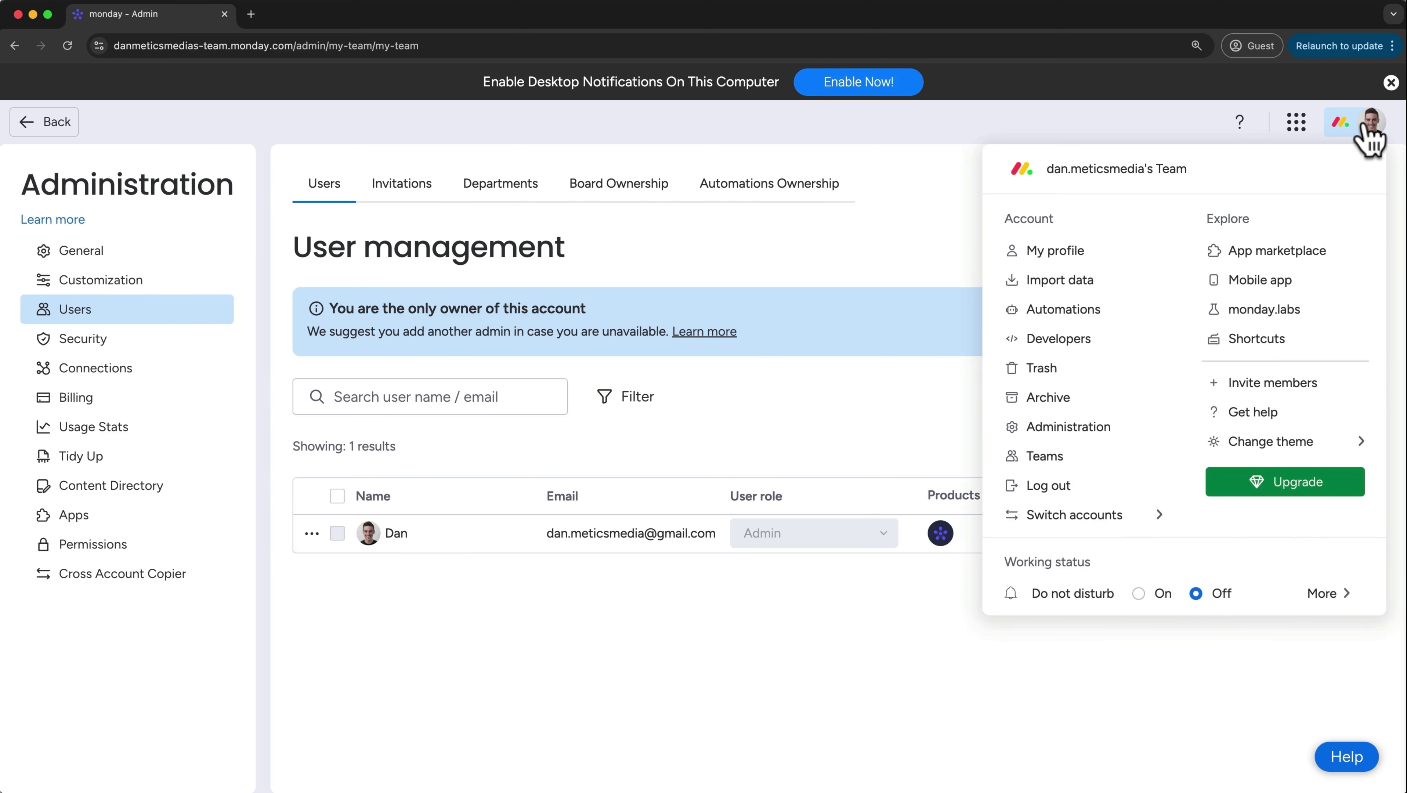
left_click(1091, 429)
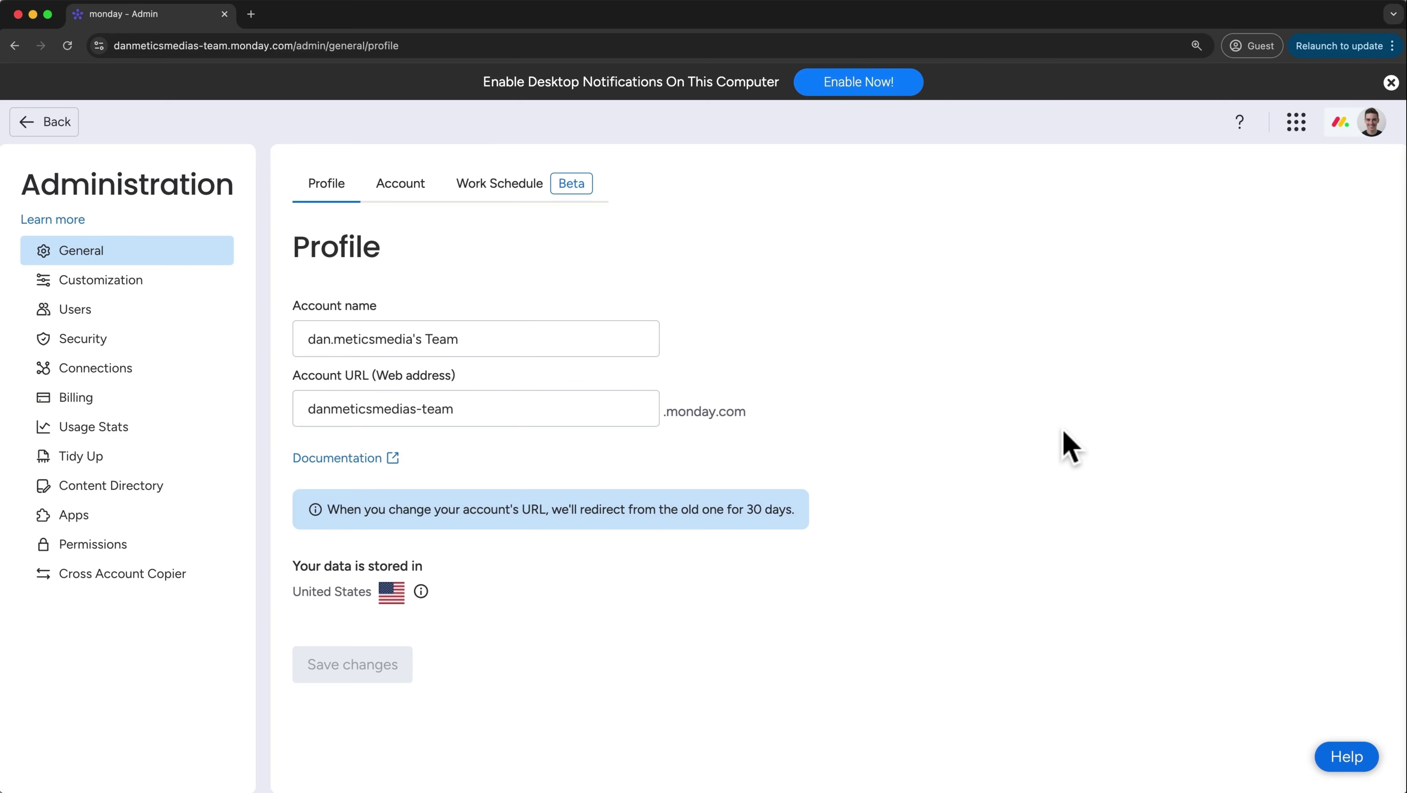
left_click(107, 321)
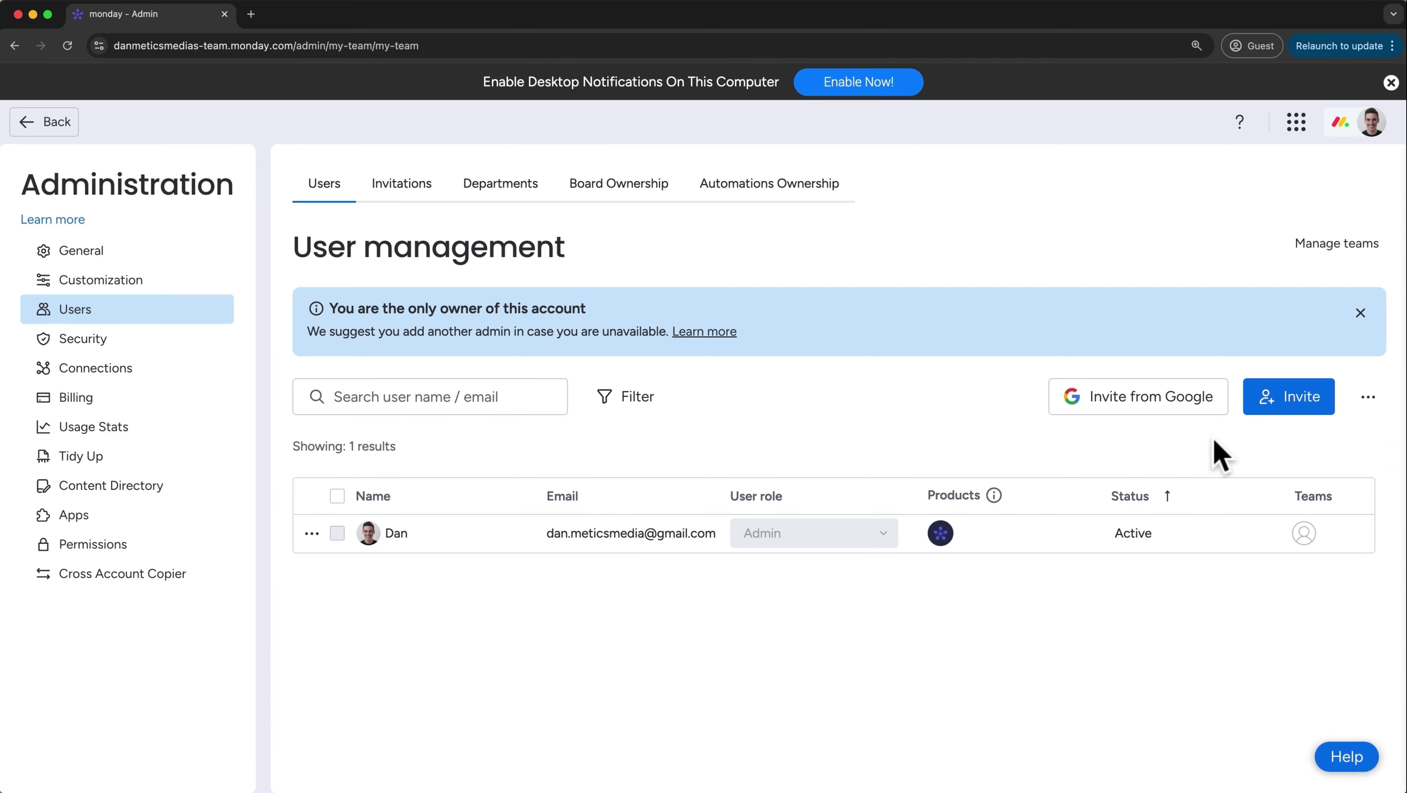
Invite a teammate by email as Viewer (Read-only), then change the pending user's role to Admin
left_click(1264, 397)
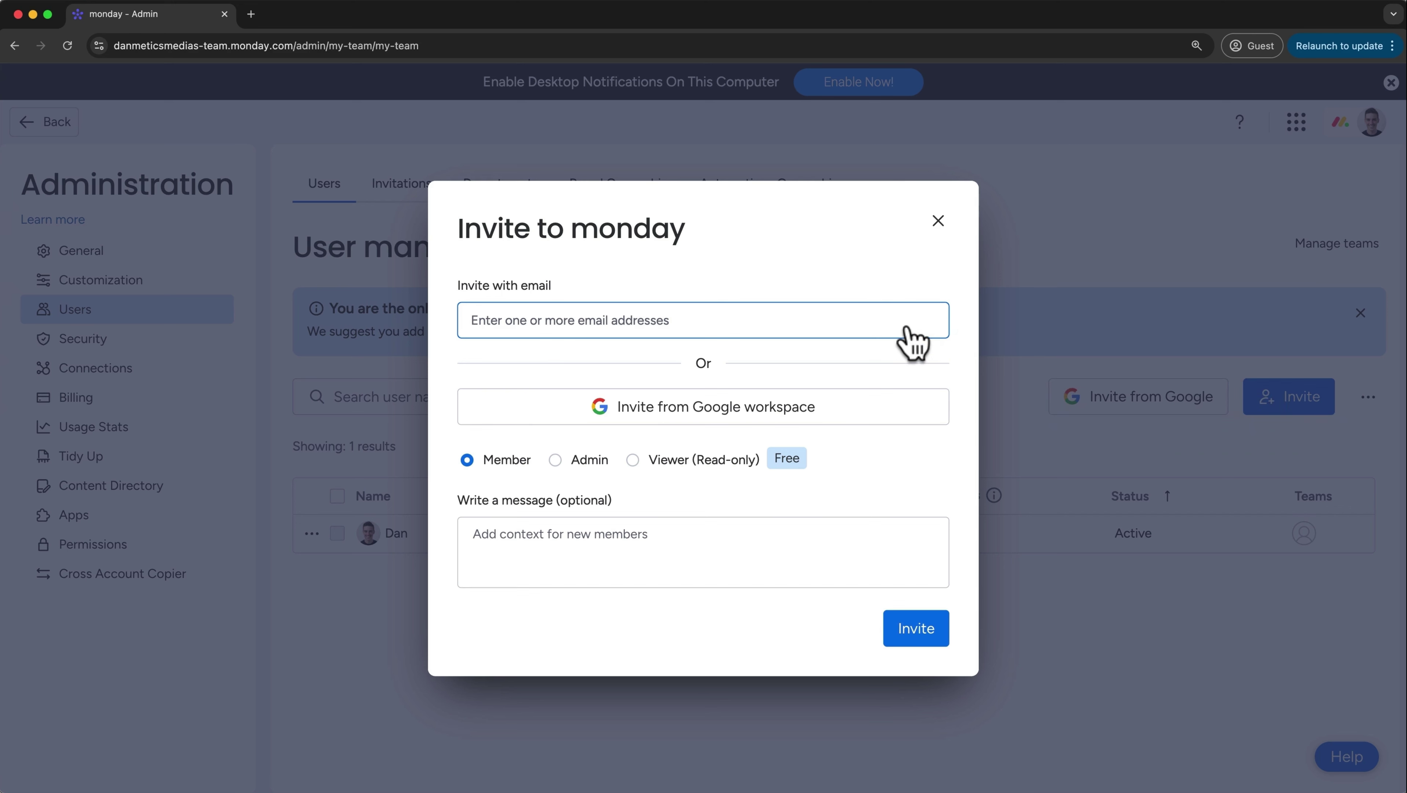
key("super+v")
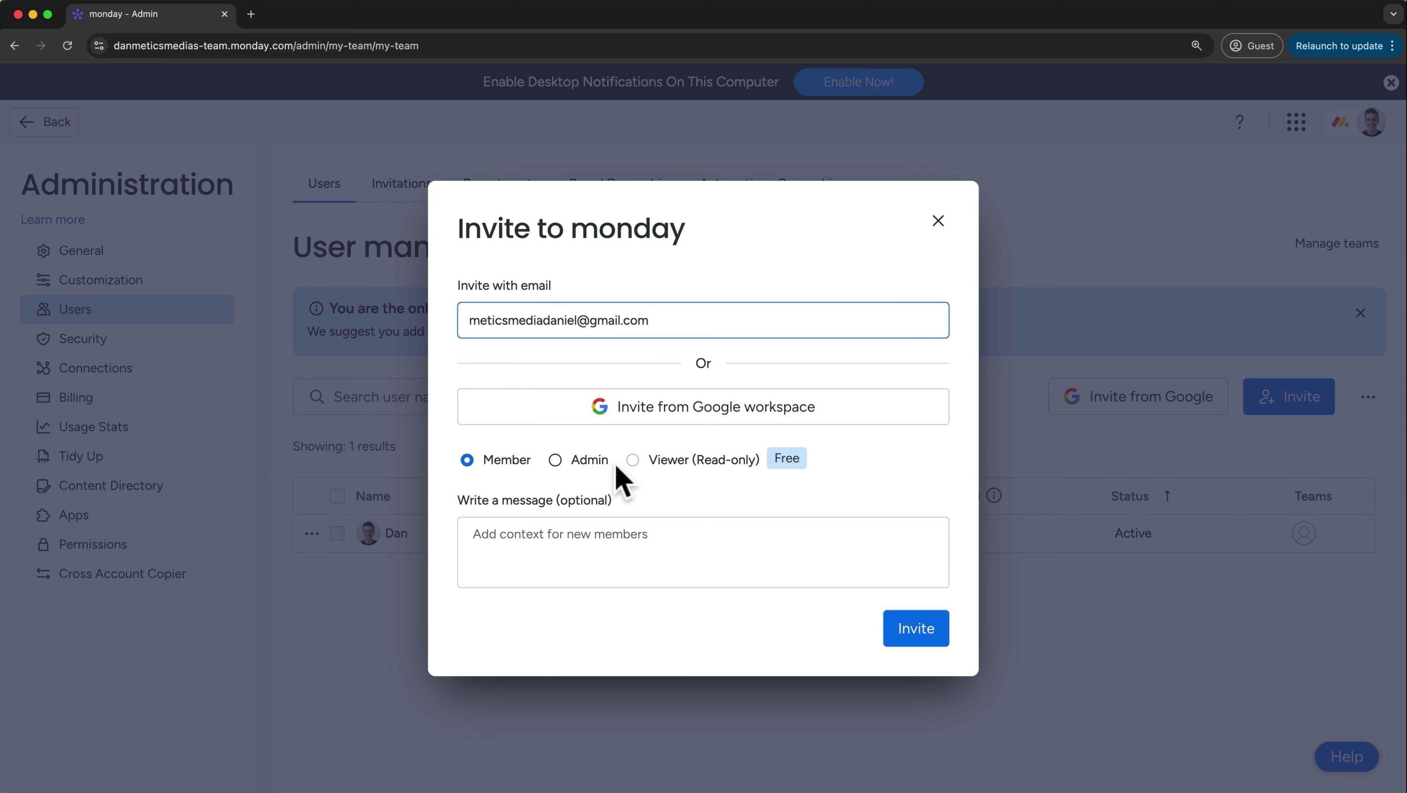
left_click(631, 461)
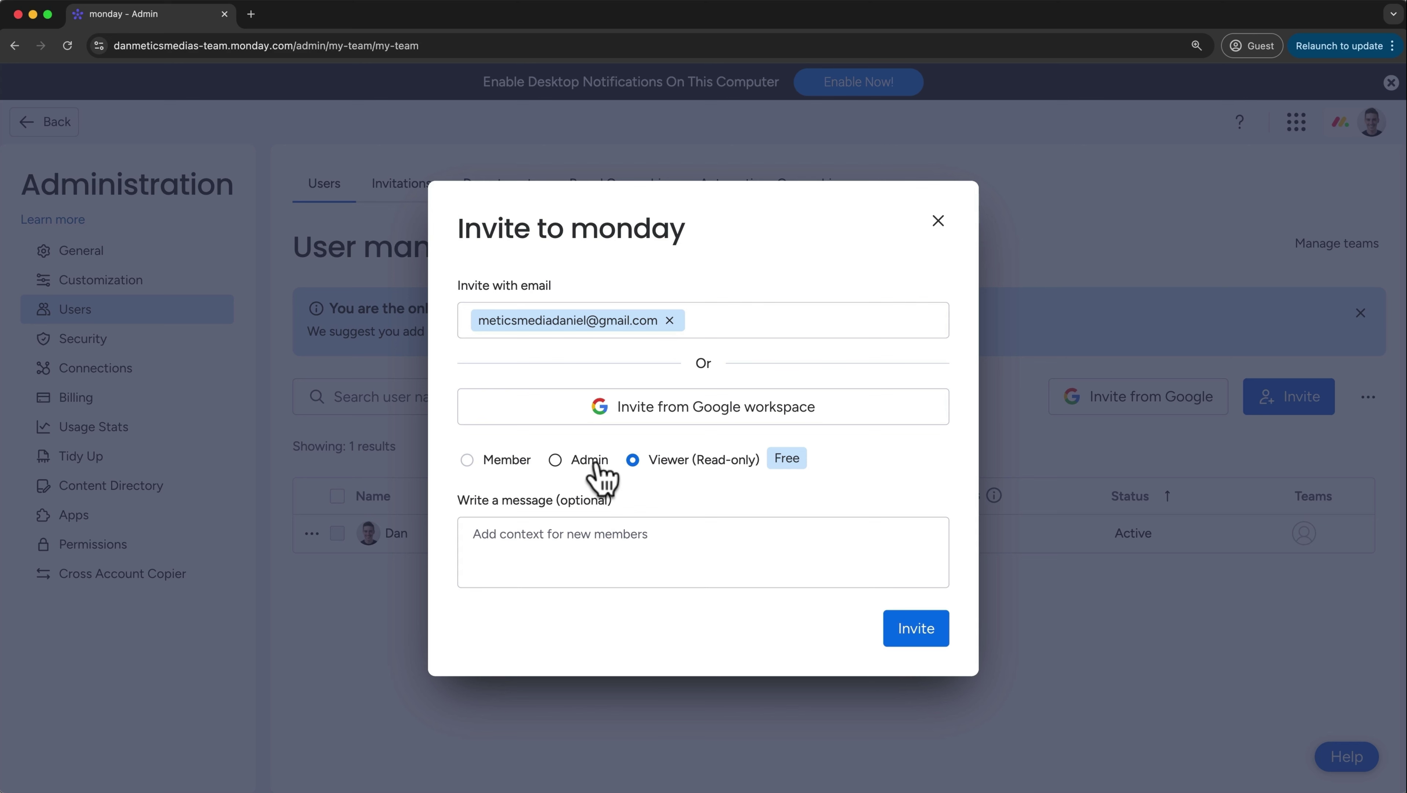
left_click(893, 638)
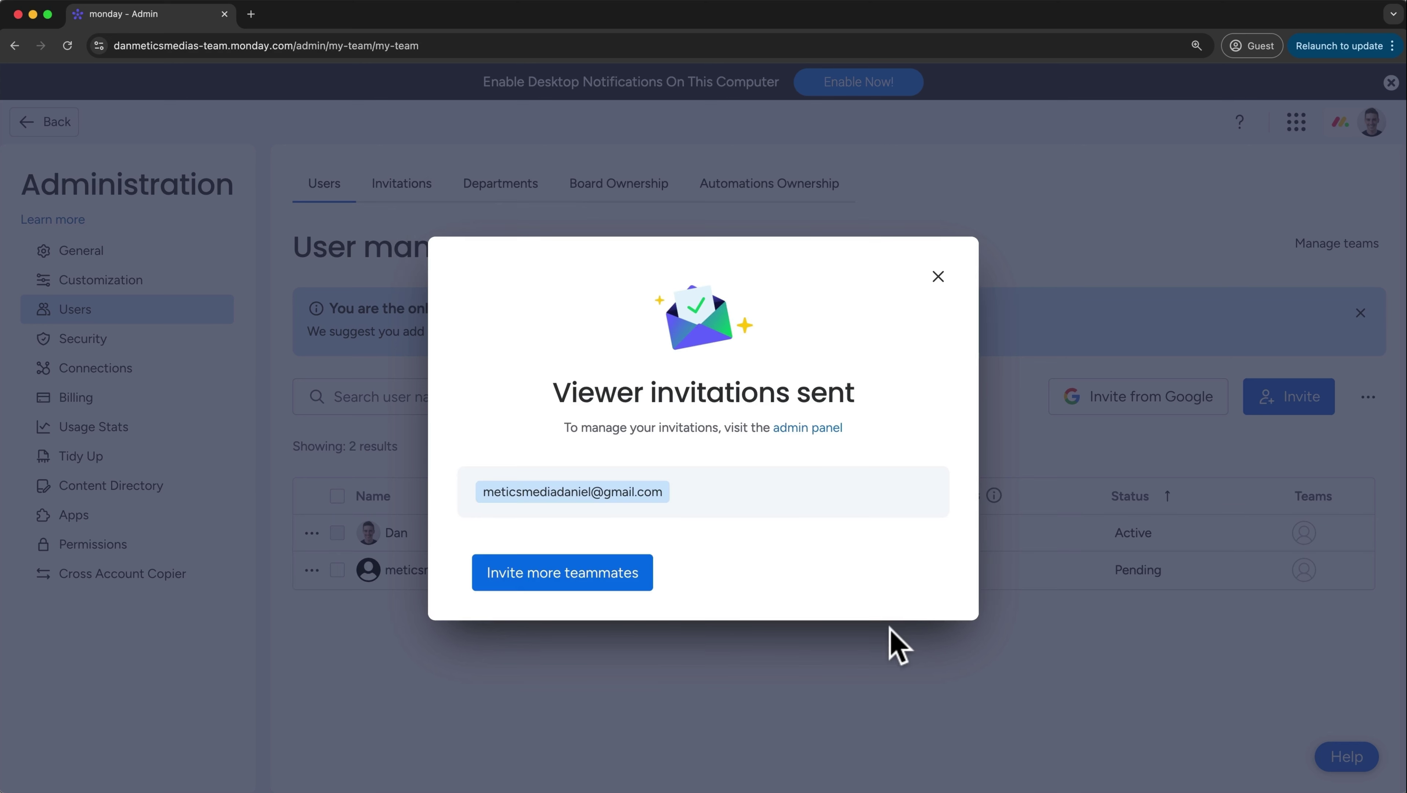
left_click(938, 277)
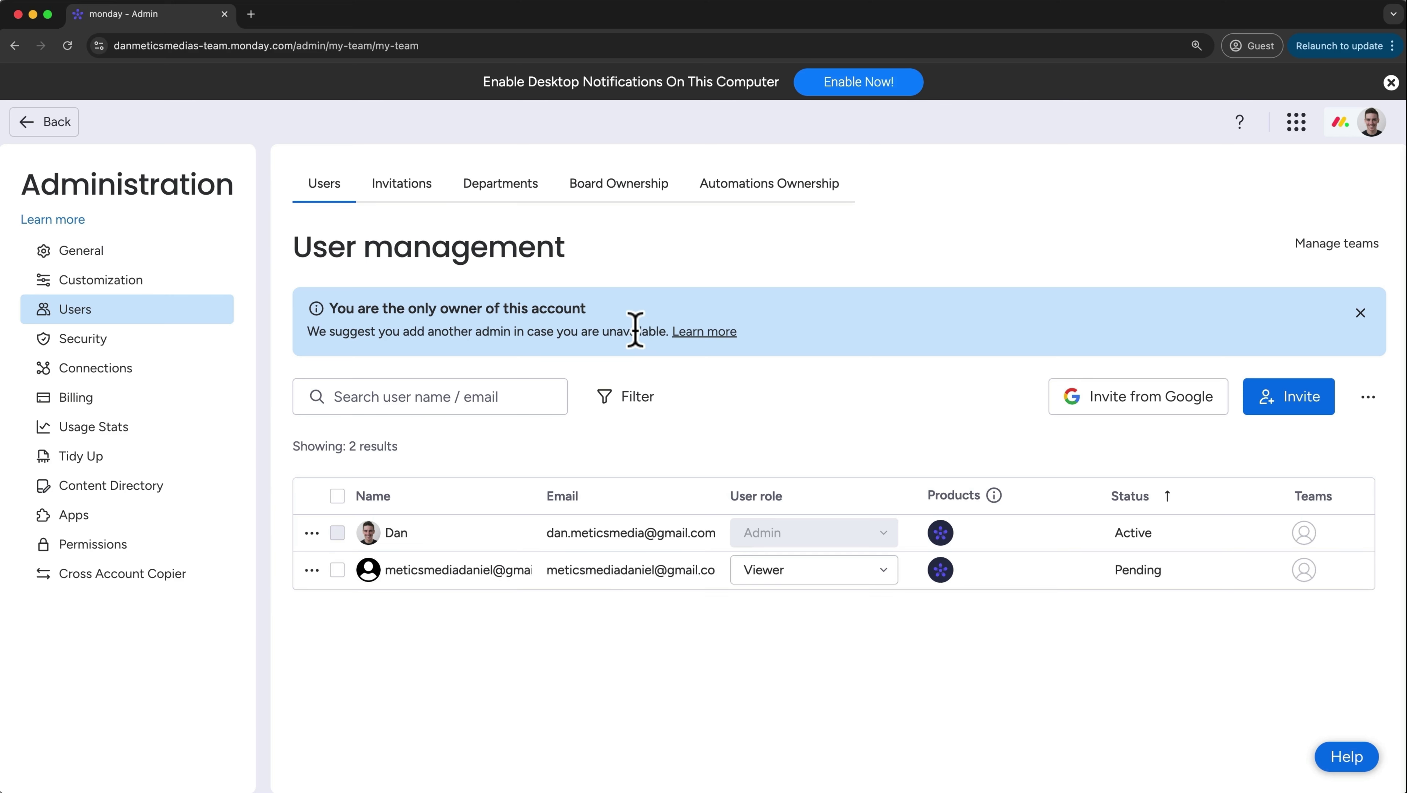
left_click(761, 577)
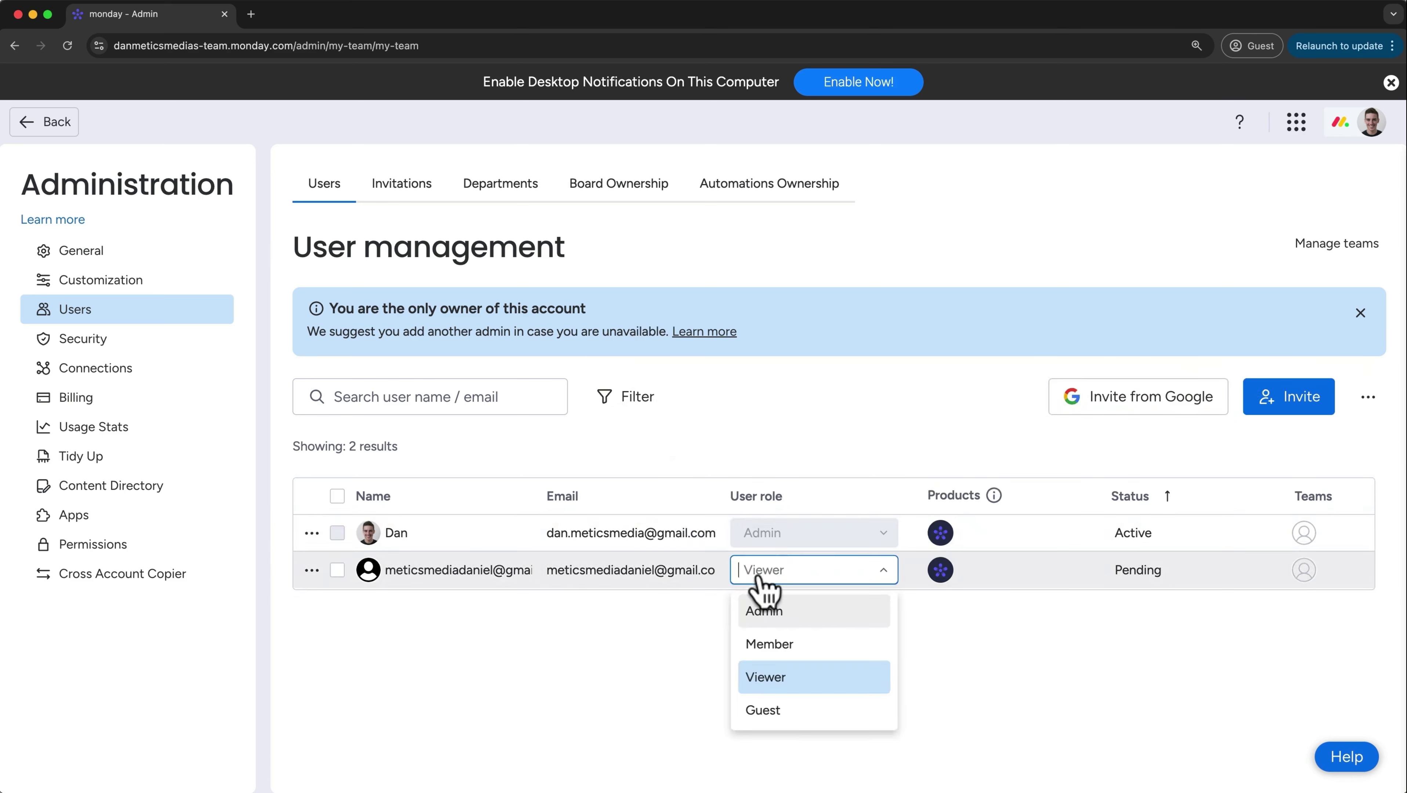
left_click(762, 611)
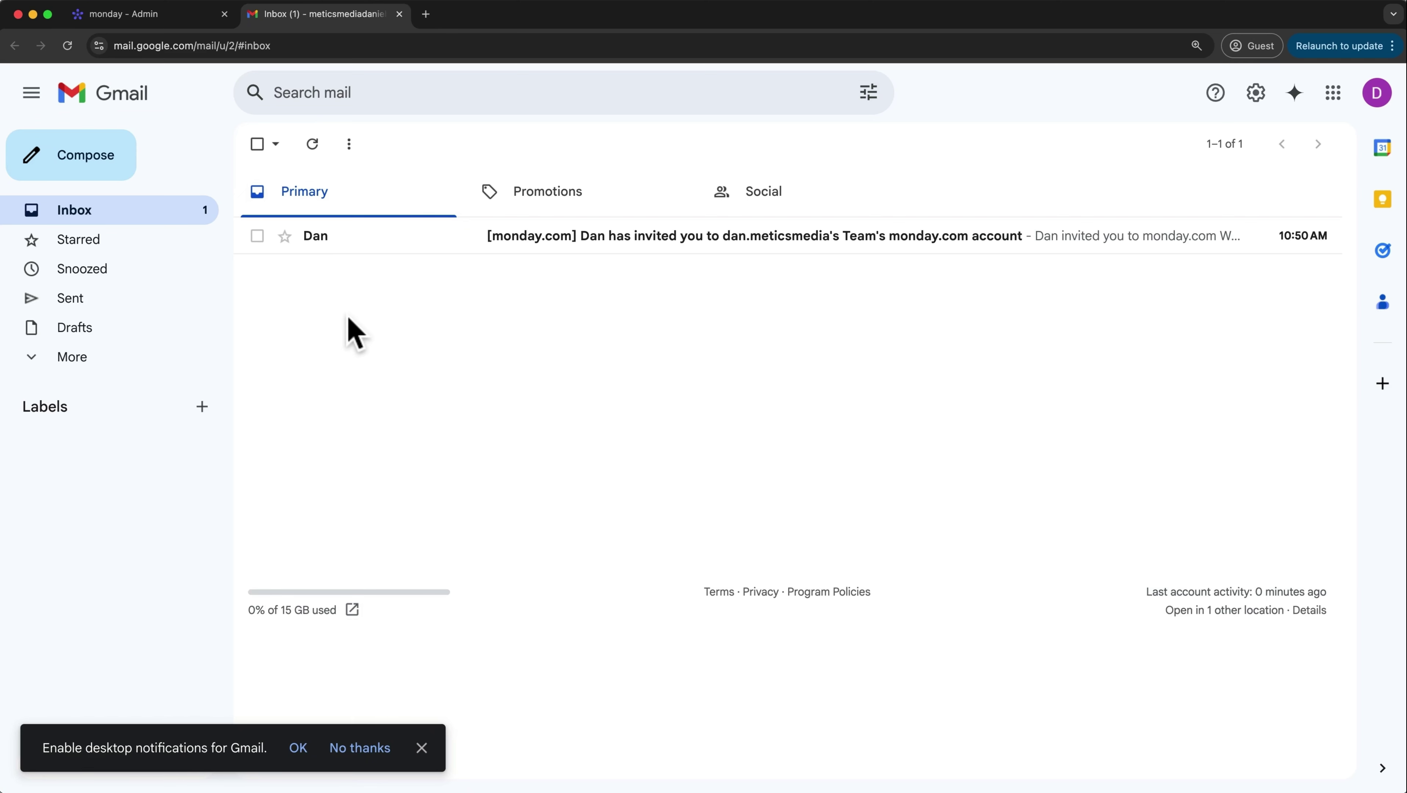
Accept the monday.com invitation email in Gmail and submit the teammate's full name and account password to join the team
left_click(566, 257)
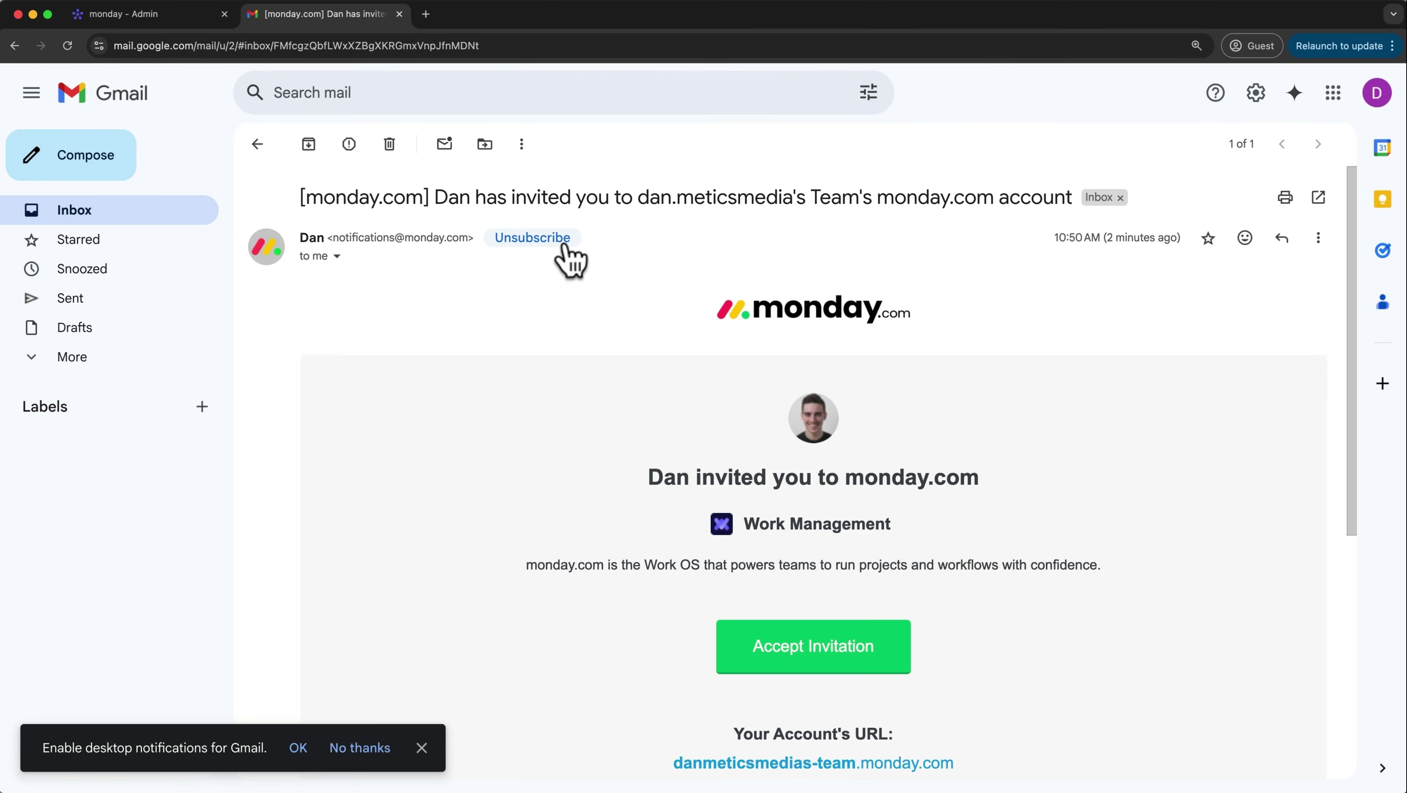
left_click(806, 651)
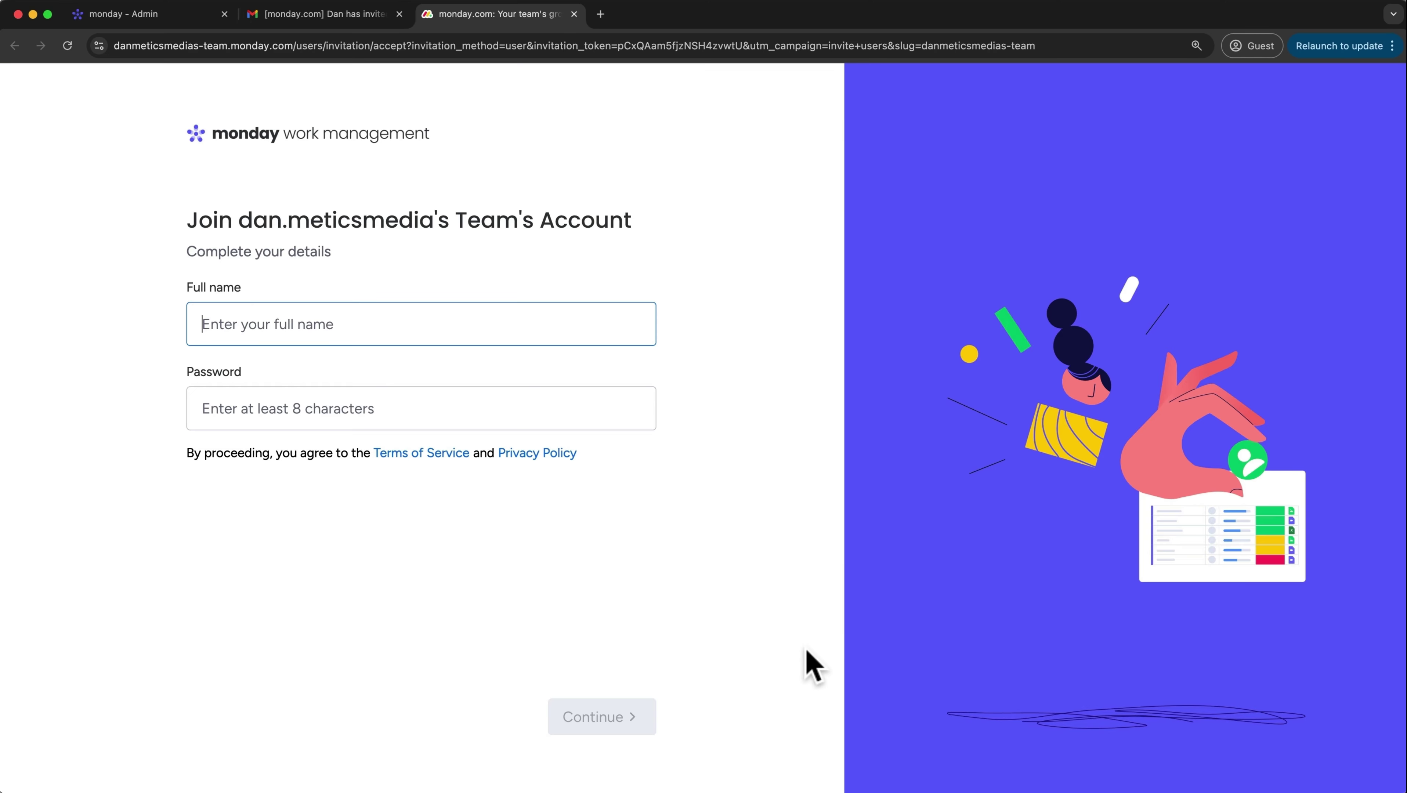
left_click(468, 334)
type("Caleb")
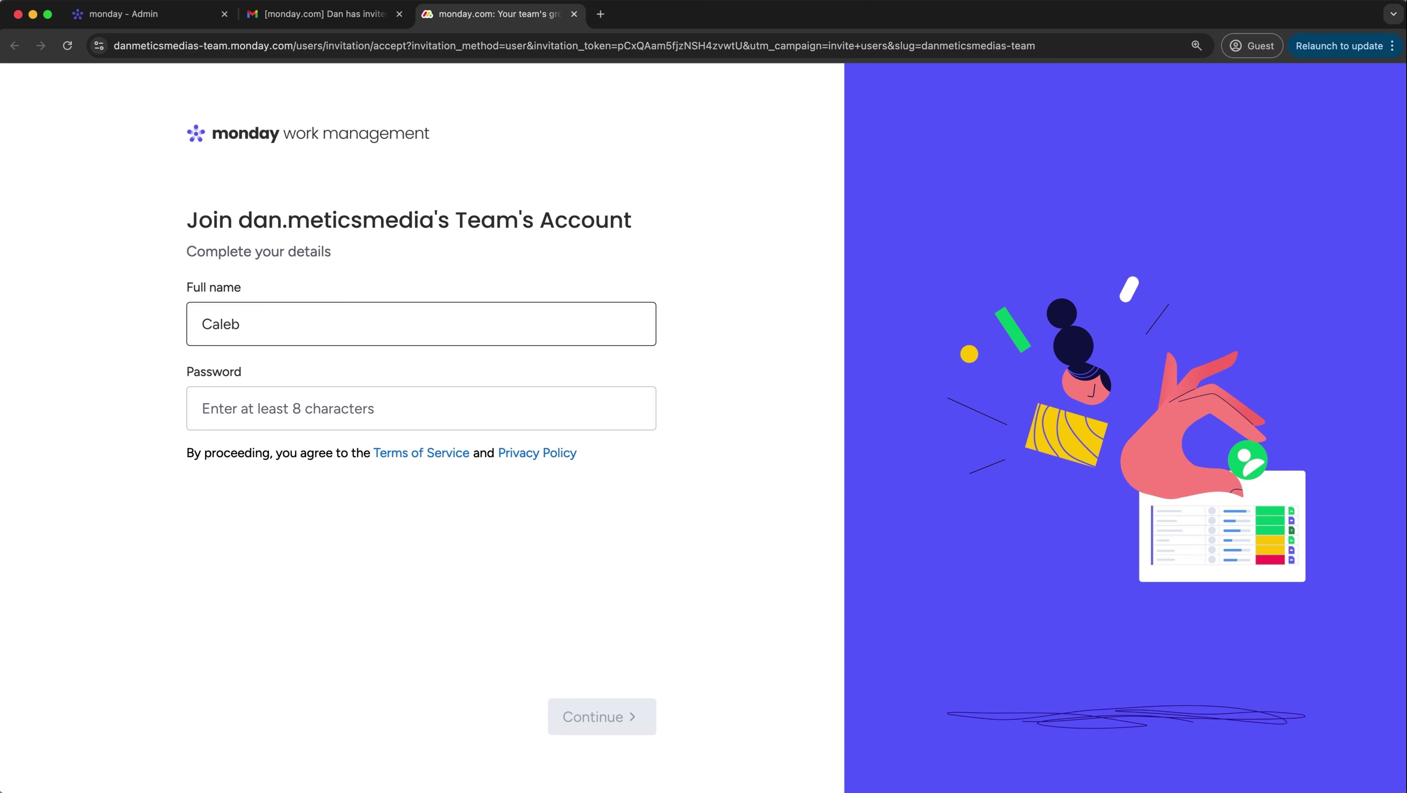
left_click(503, 400)
key("super+v")
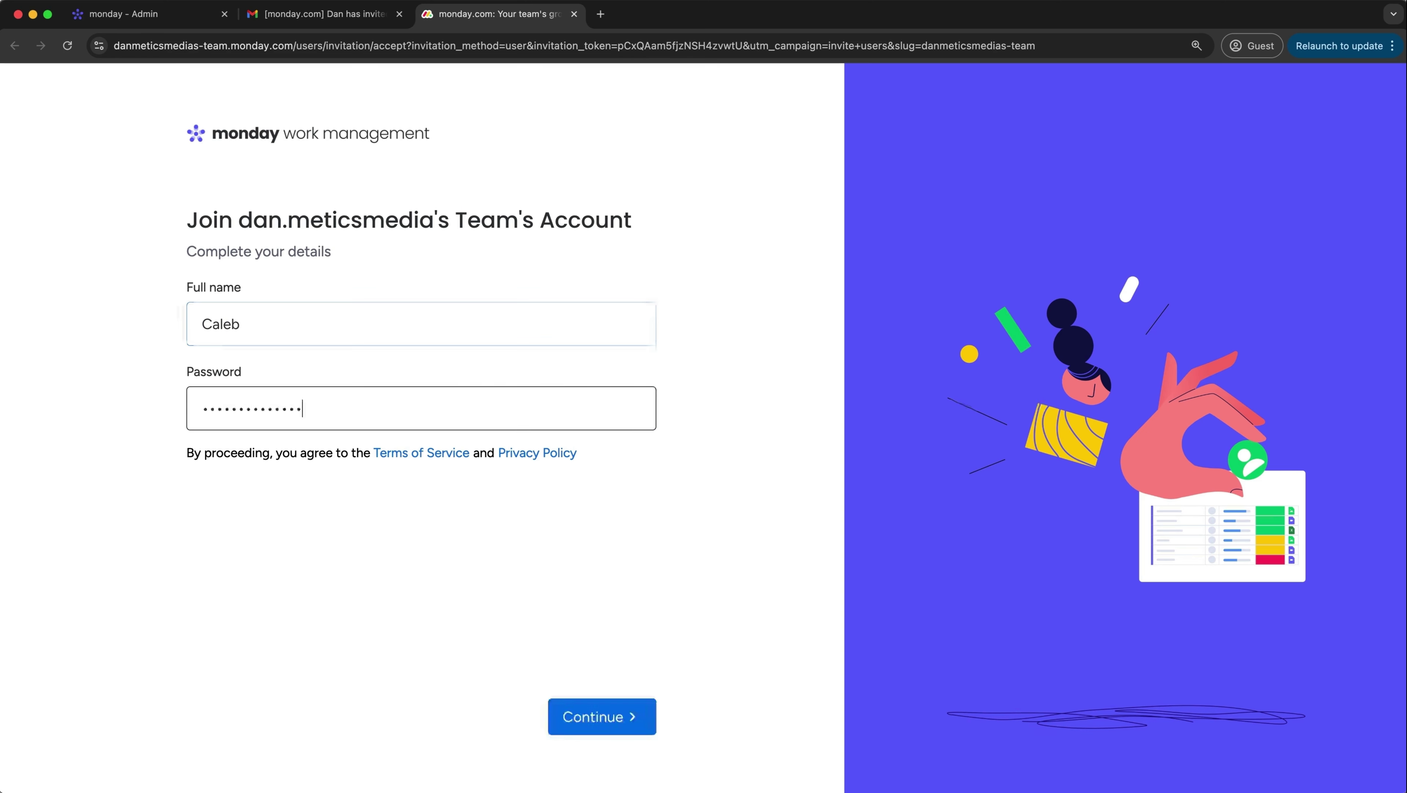
left_click(597, 717)
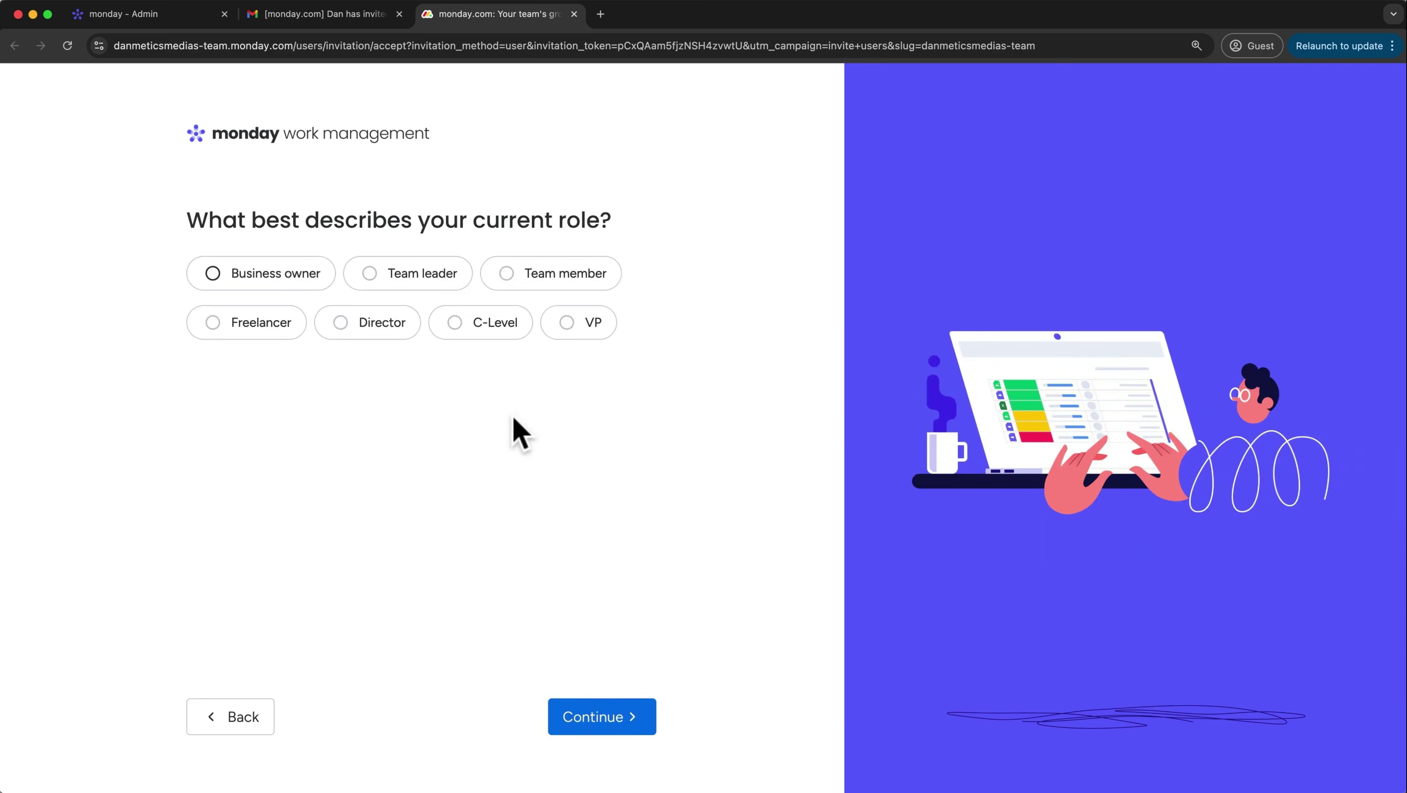
Answer the onboarding questions with Team member as role and Other for department and planned use, then skip inviting more teammates
left_click(541, 289)
left_click(572, 720)
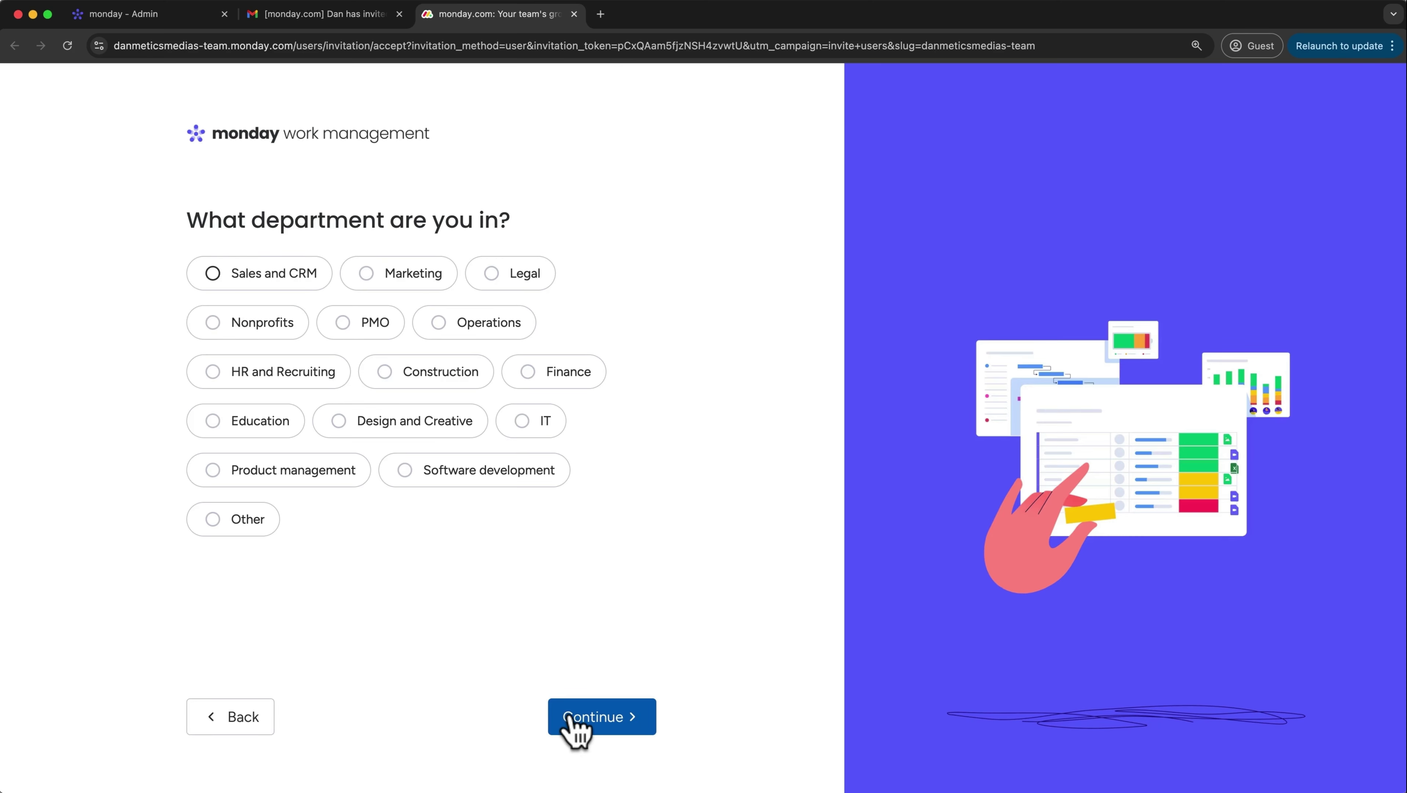
left_click(251, 524)
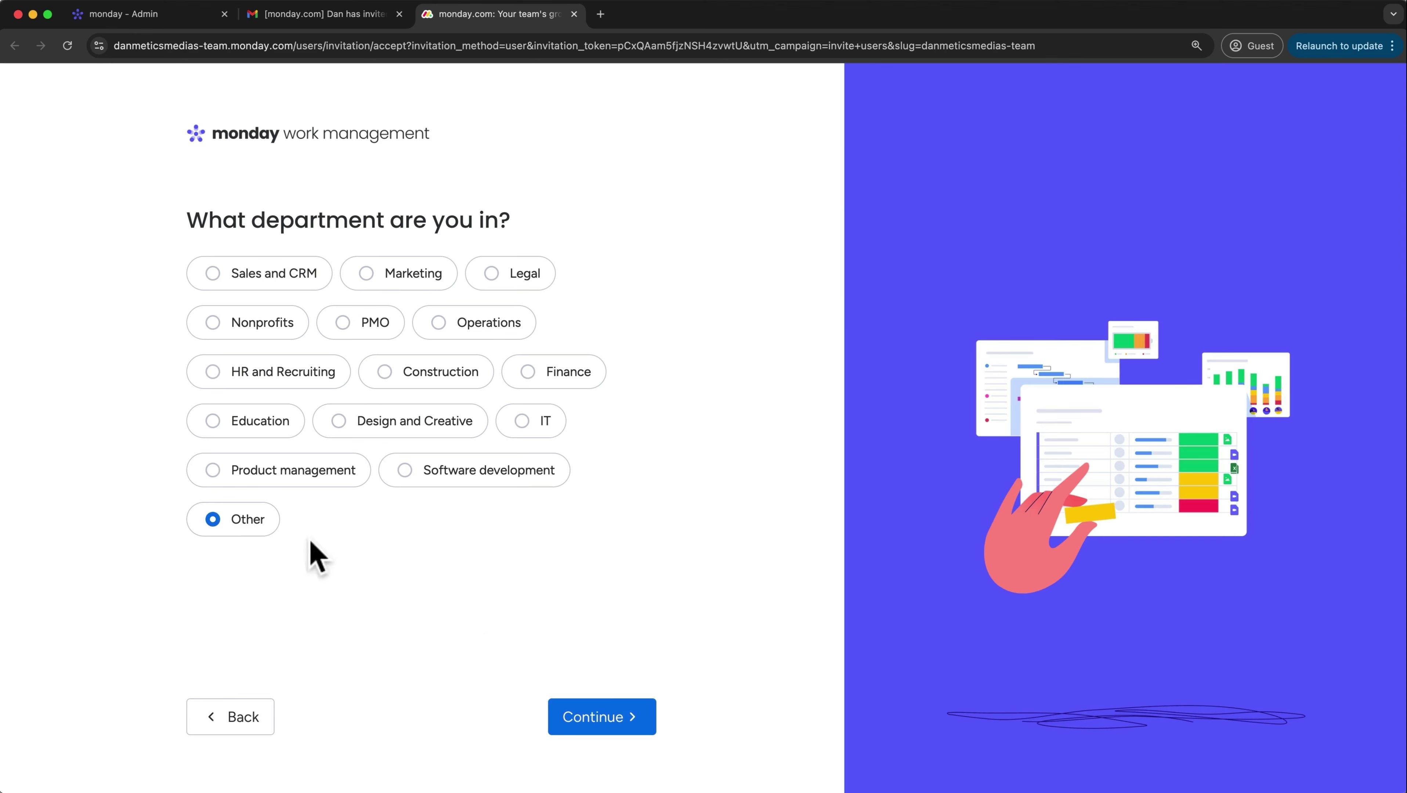
left_click(572, 719)
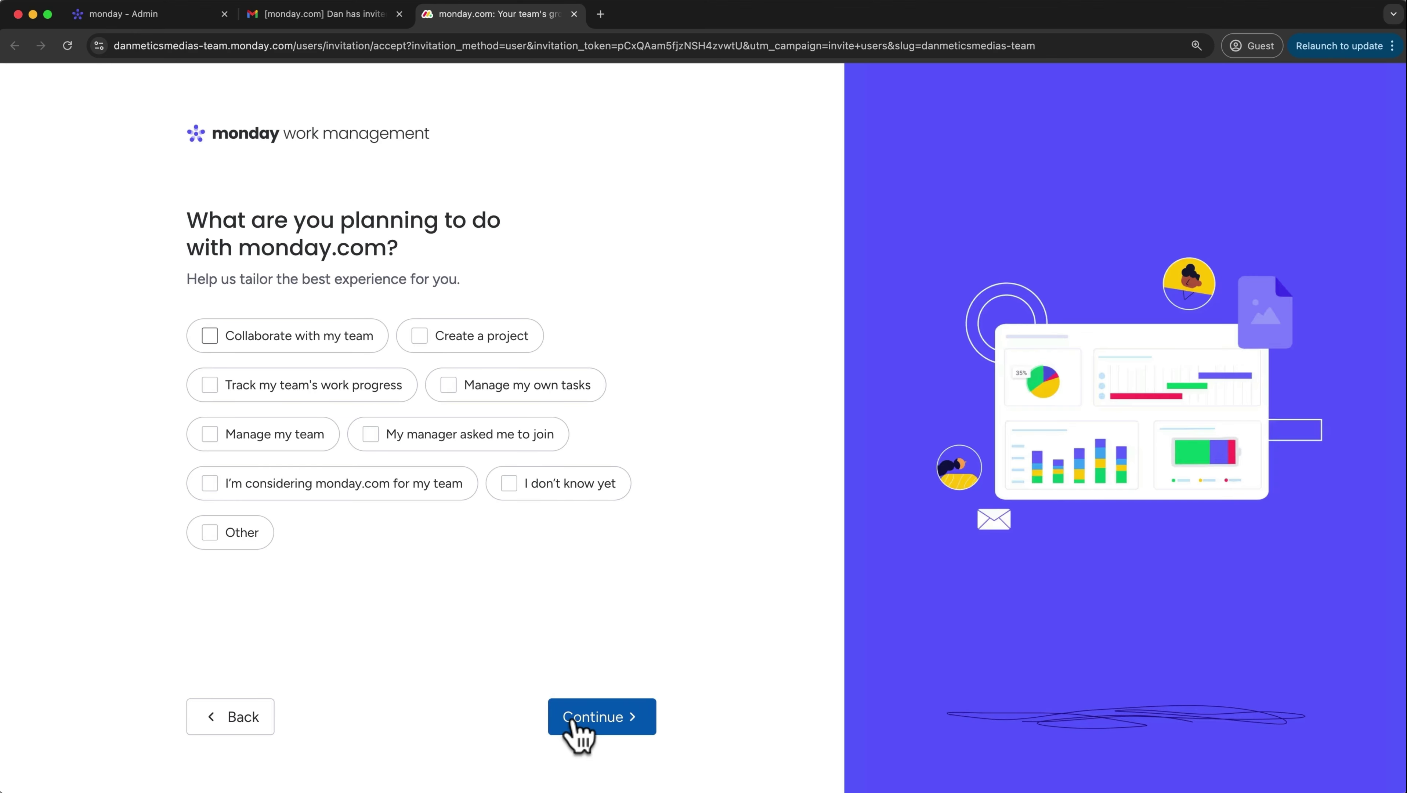
left_click(239, 541)
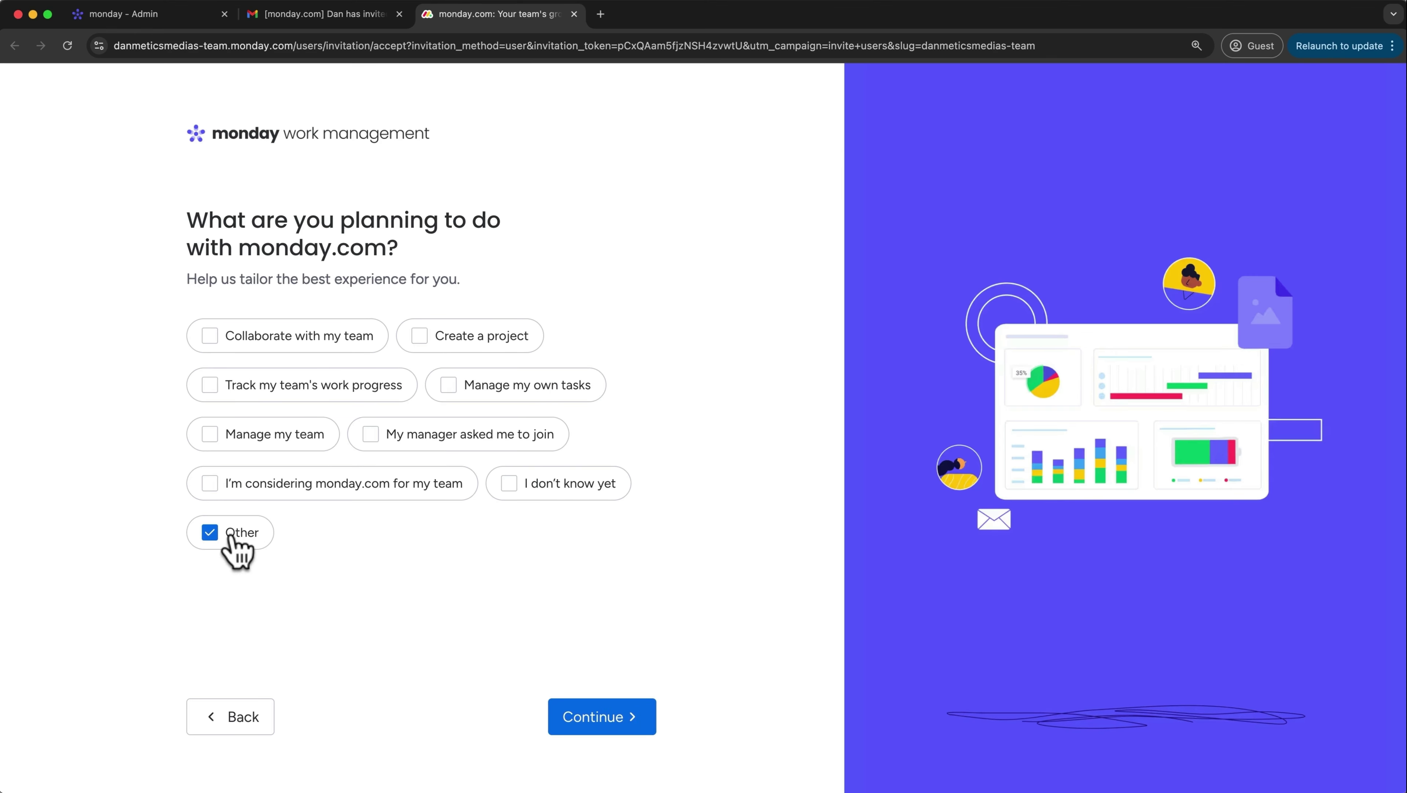
left_click(585, 725)
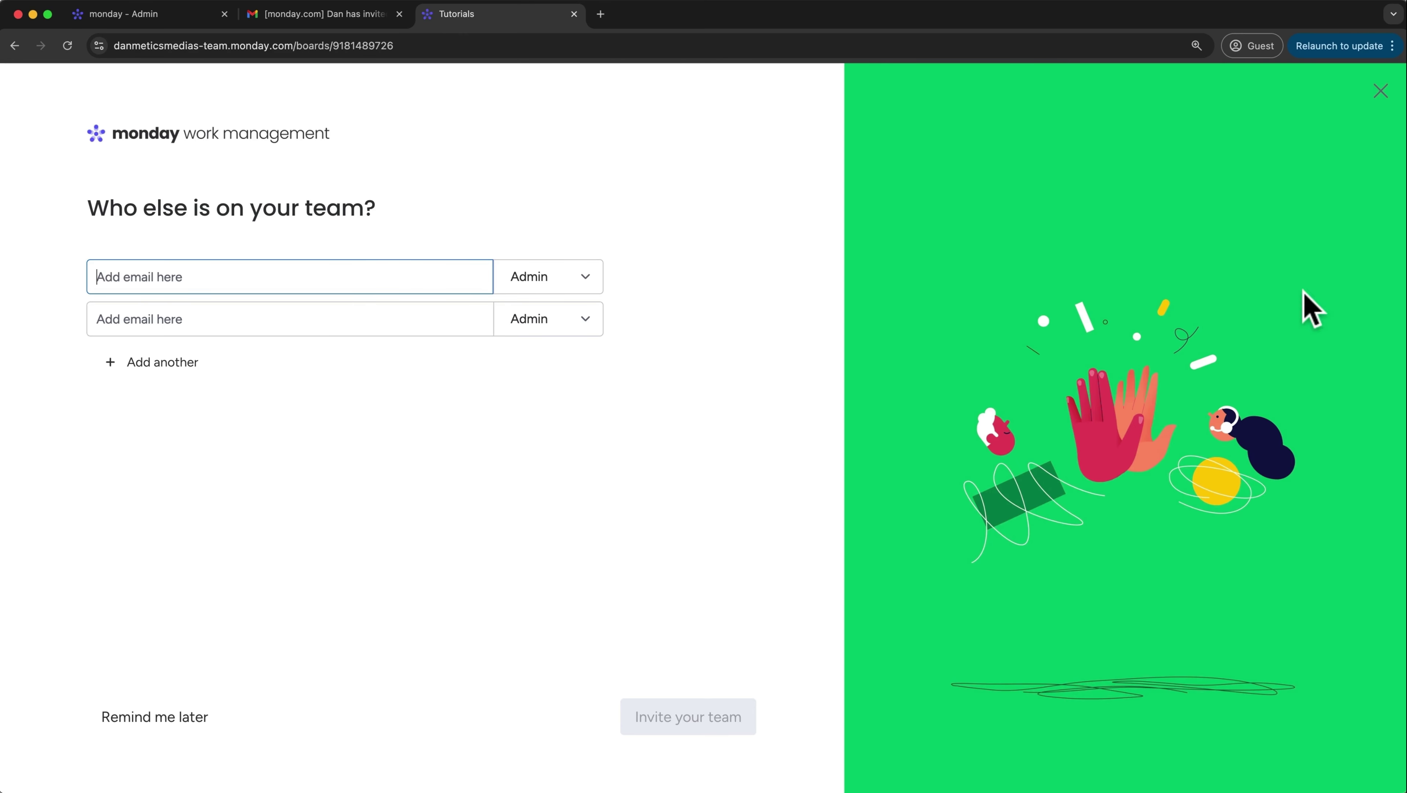
left_click(1376, 89)
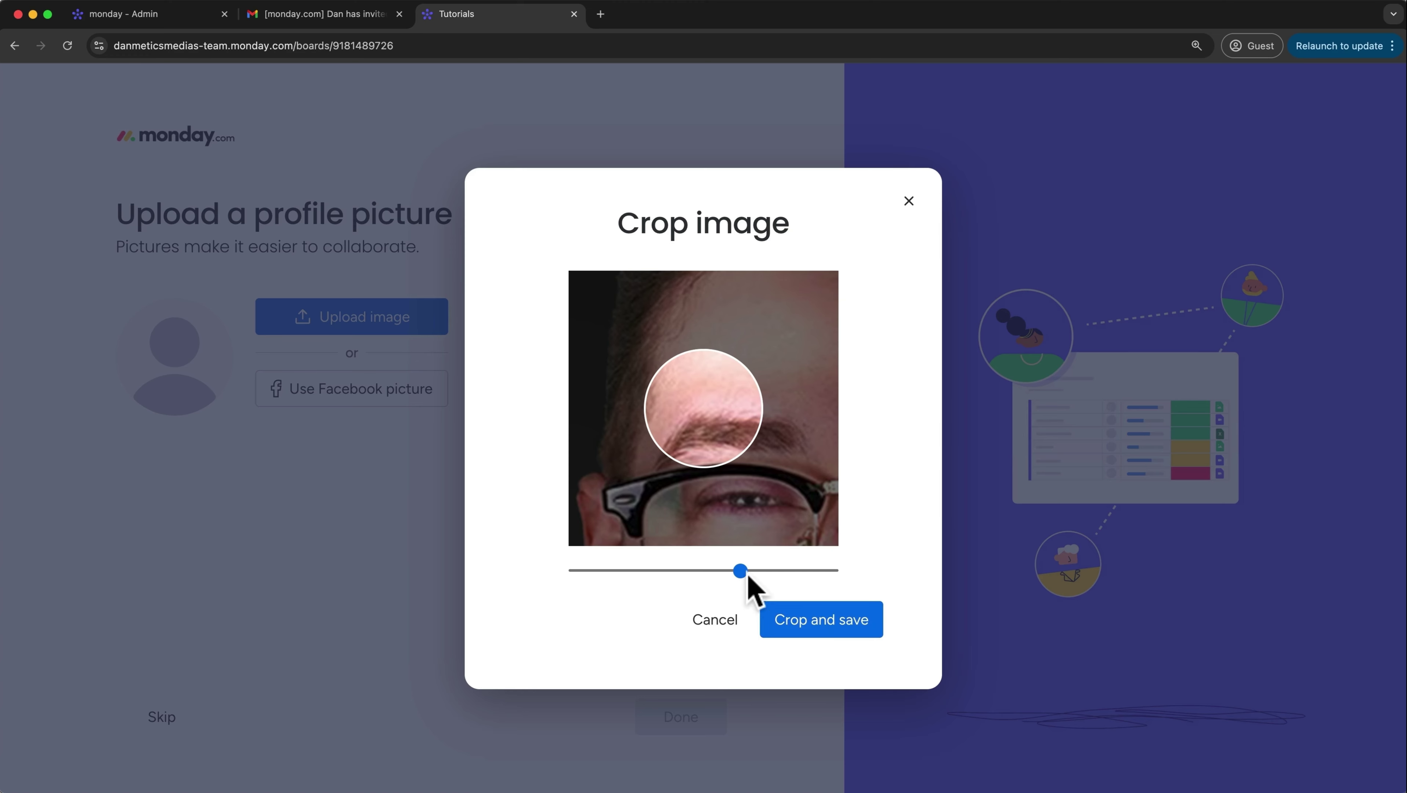
Zoom the profile picture crop out fully, save it and finish the upload, then dismiss the desktop notifications banner
left_click_drag(742, 572, 581, 573)
left_click(842, 621)
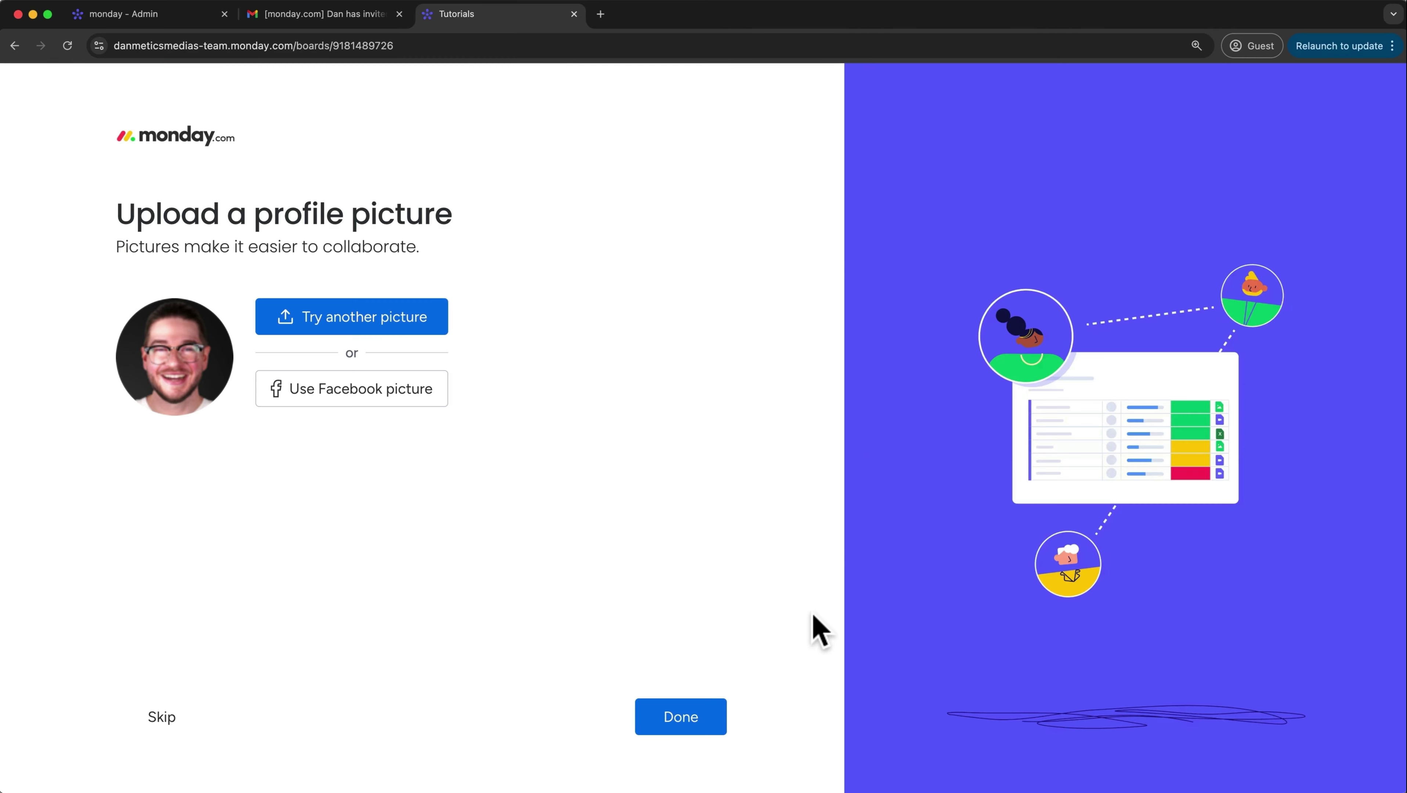
left_click(712, 719)
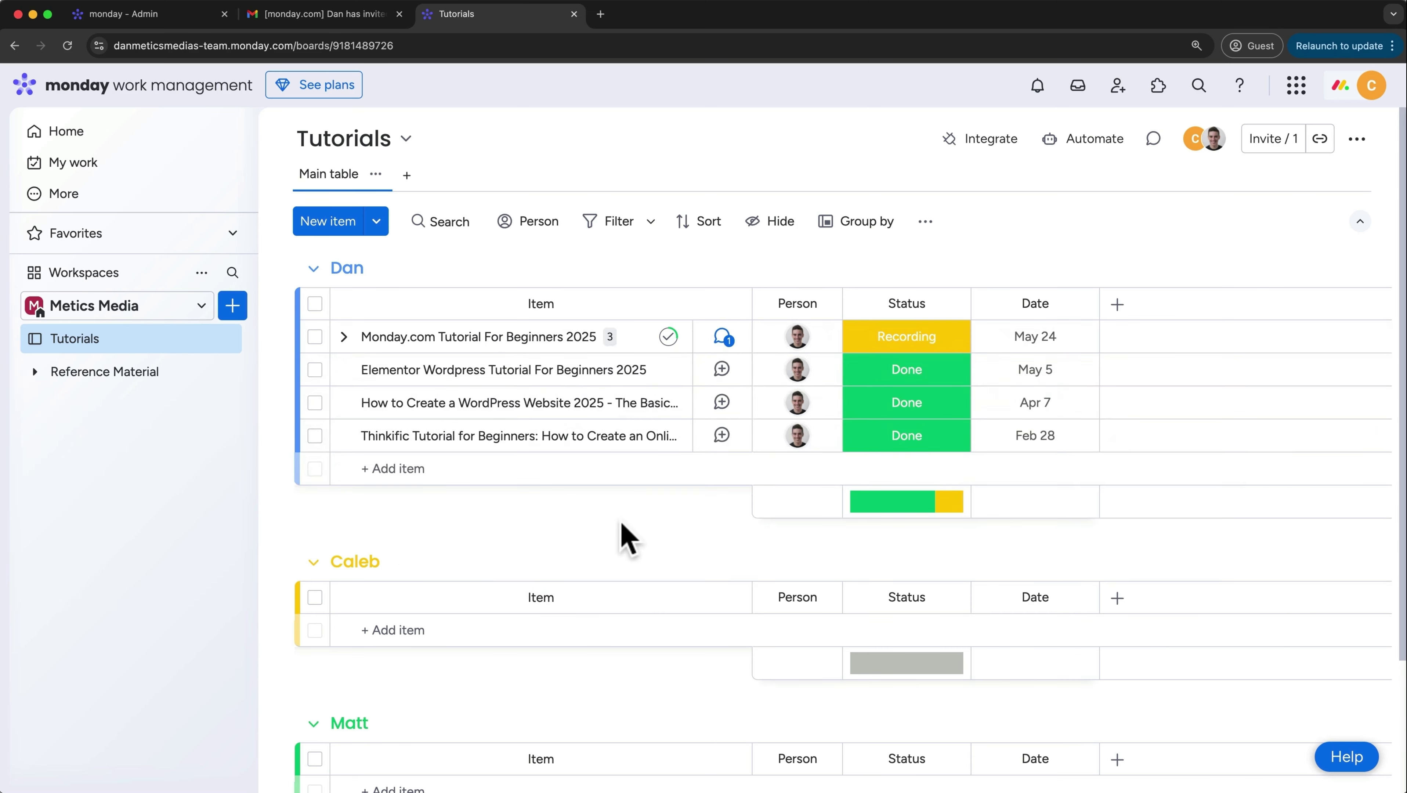
left_click(1376, 95)
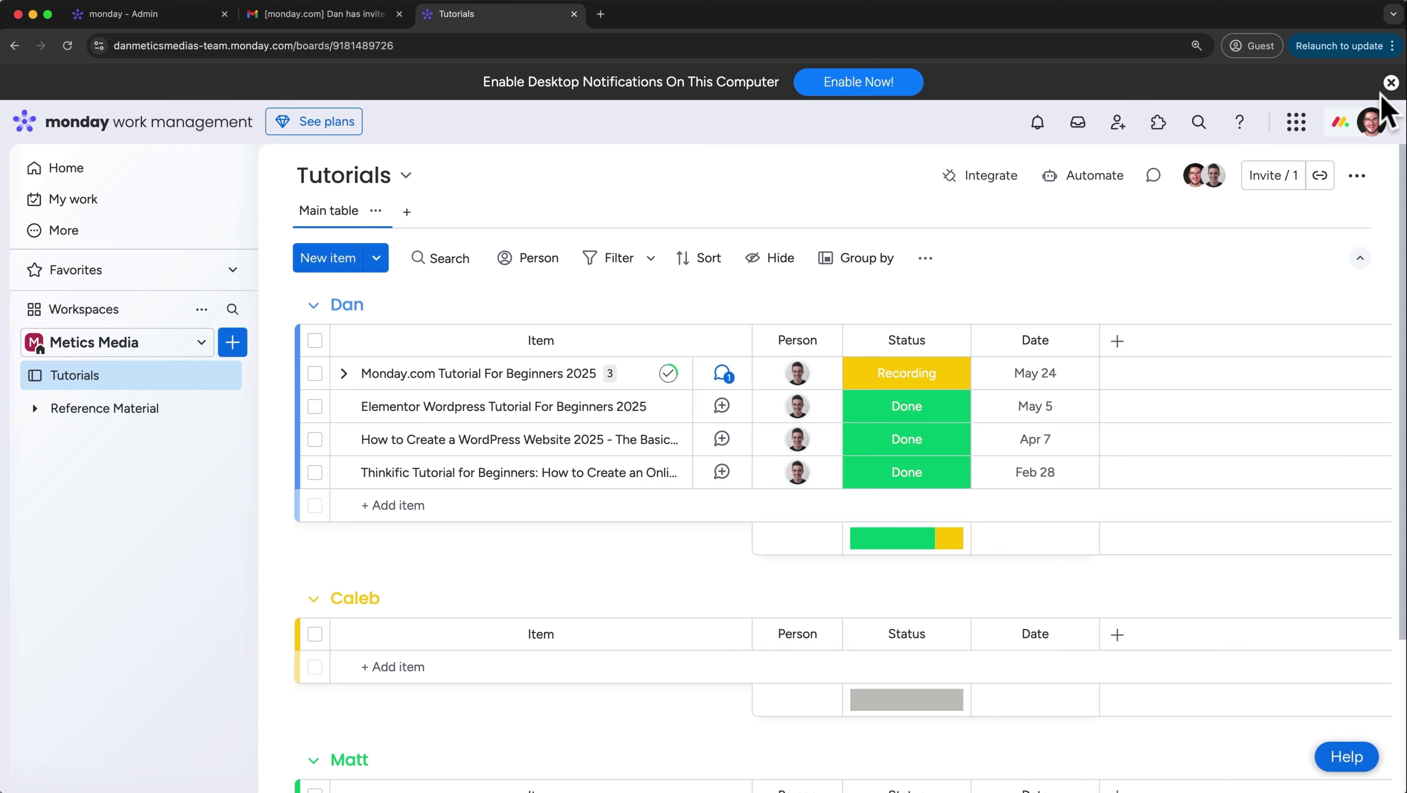
left_click(1390, 84)
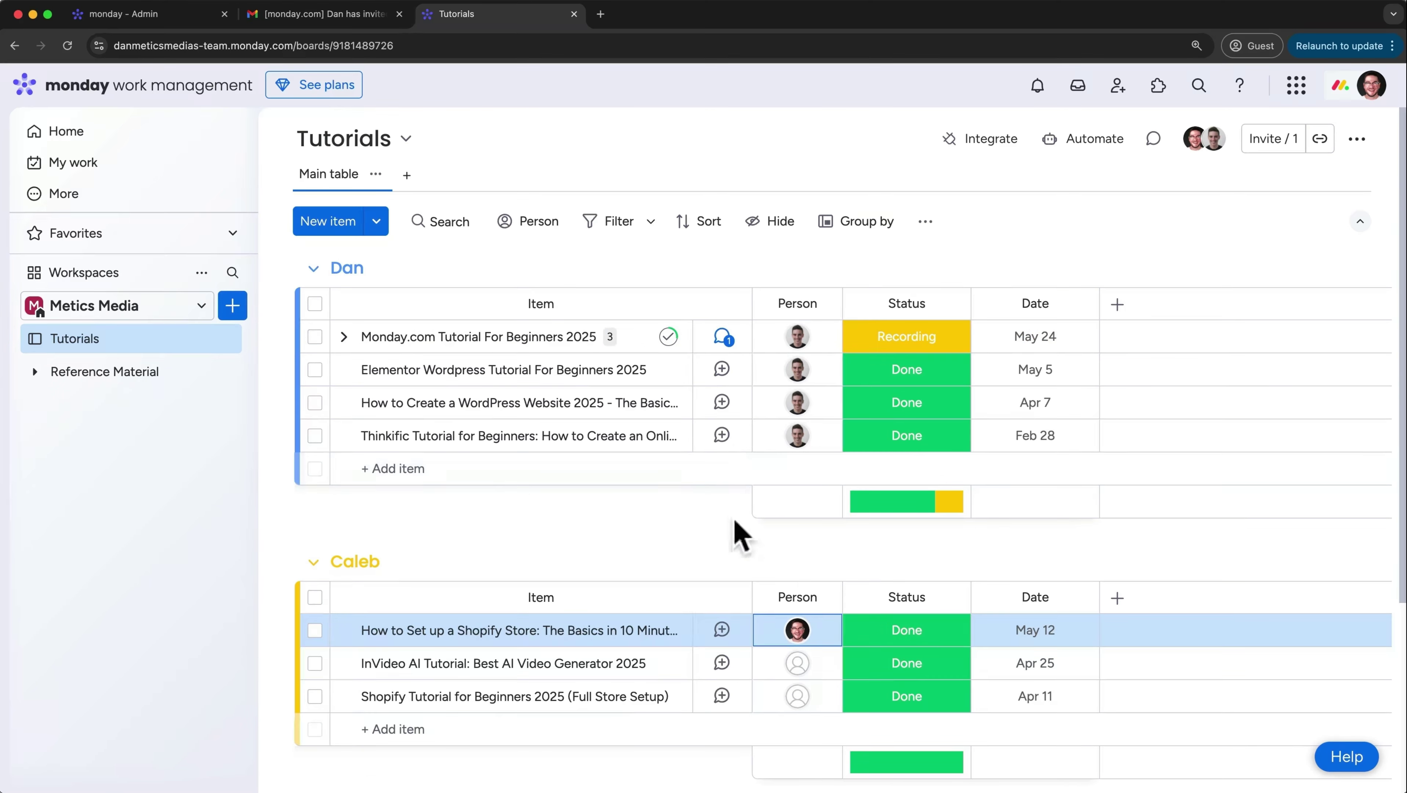
Assign the newly joined teammate to the InVideo AI Tutorial and Shopify Tutorial for Beginners 2025 items
left_click(820, 673)
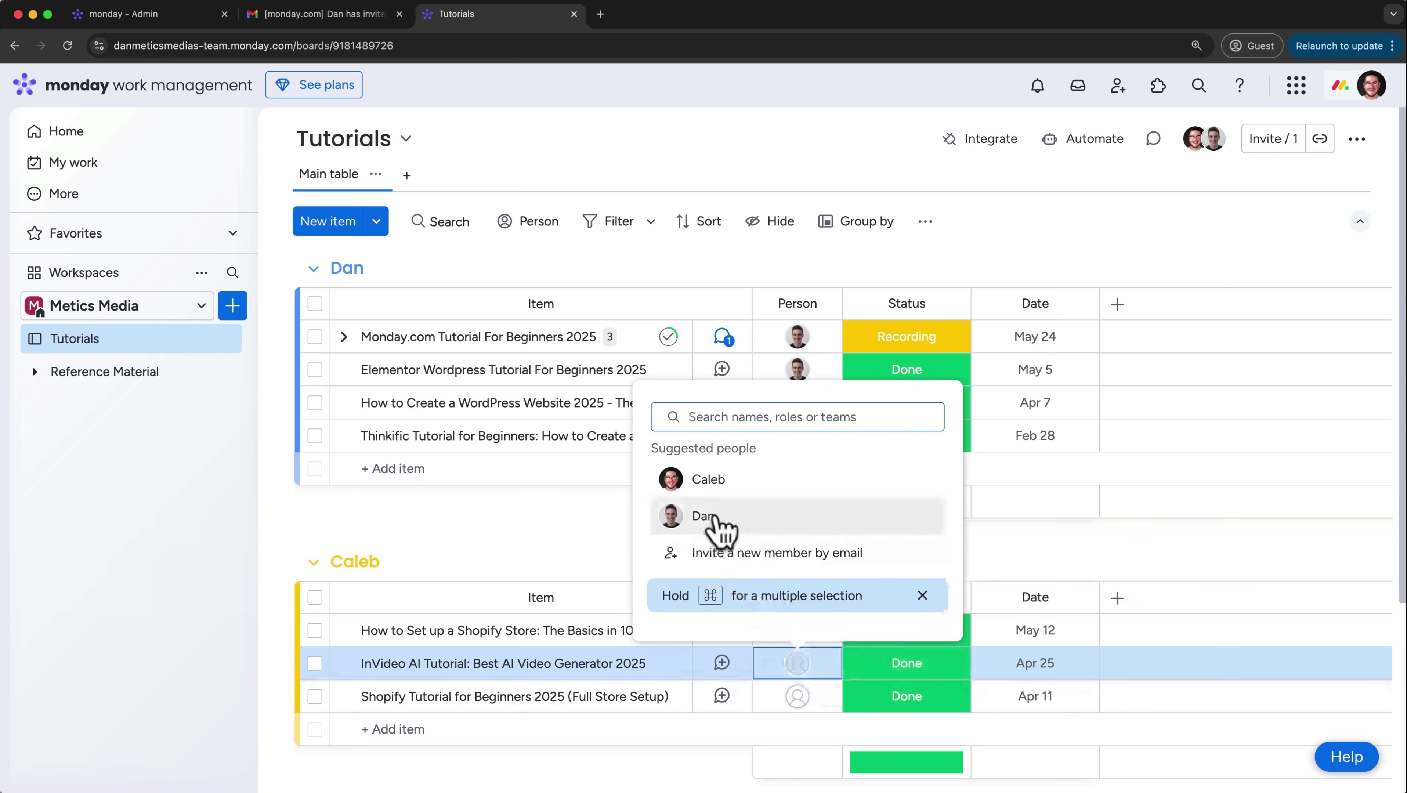
left_click(709, 479)
left_click_drag(798, 663, 821, 701)
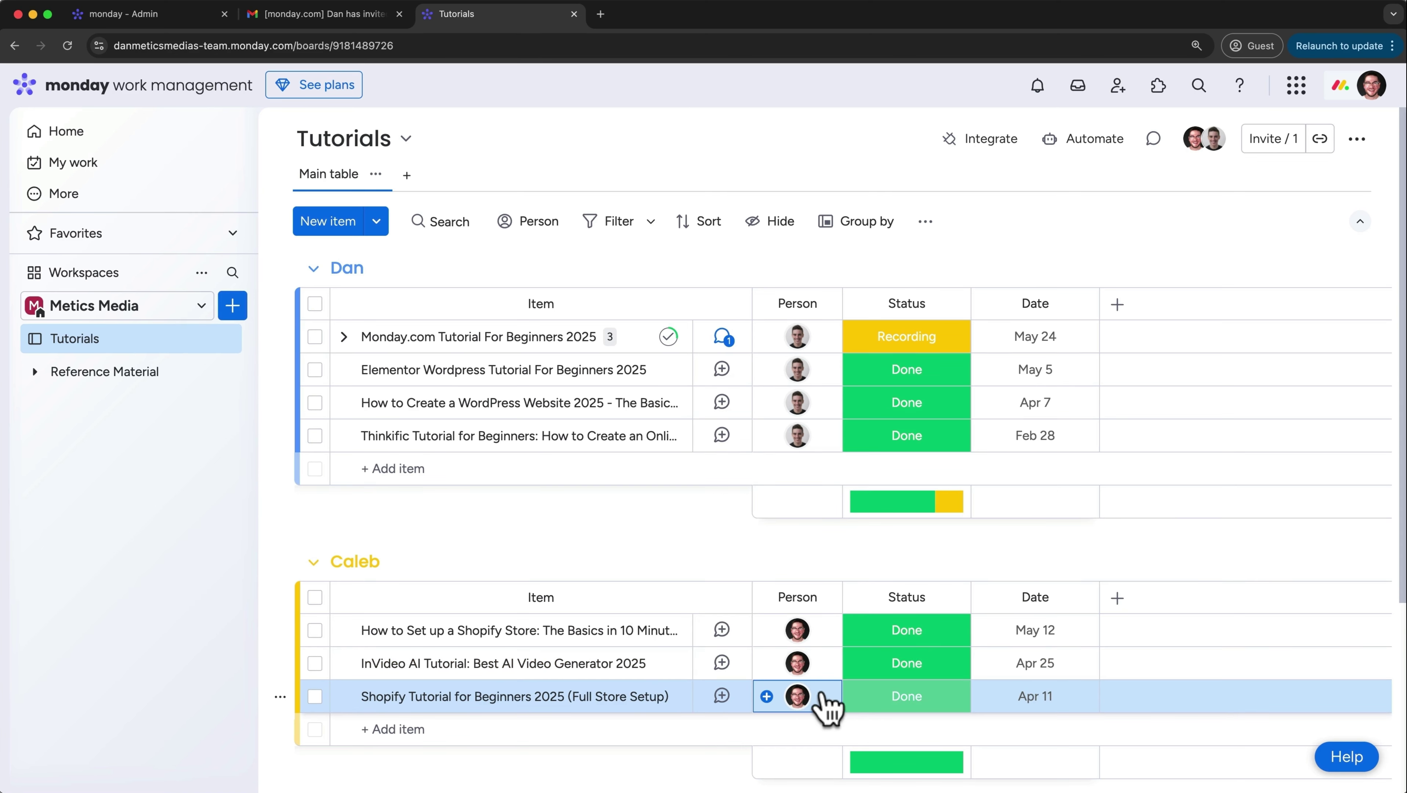
Post an update on the How to Set up a Shopify Store item mentioning the inviting teammate with "Thanks for inviting me!", and close the item
left_click(722, 632)
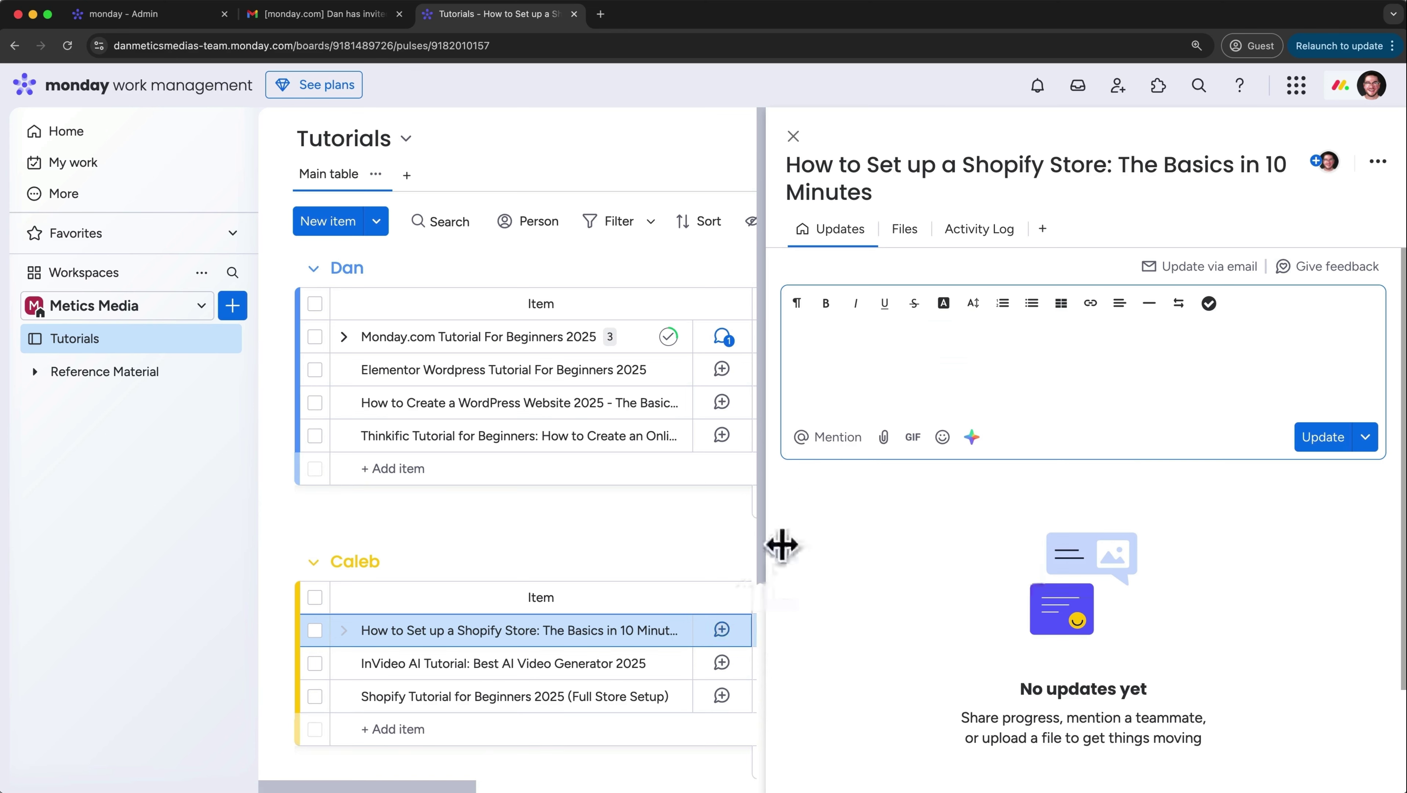
left_click(819, 441)
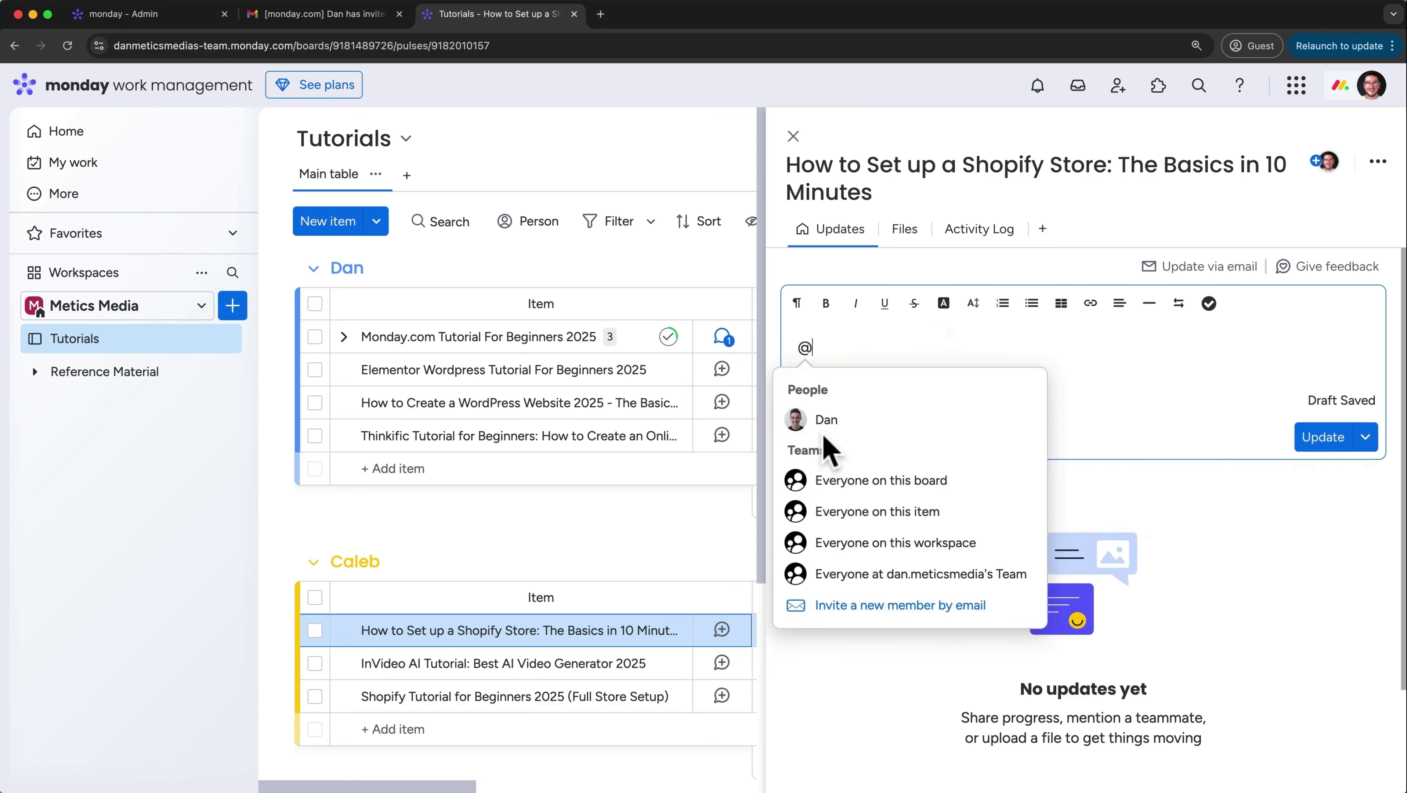
left_click(826, 431)
type("Thanks ")
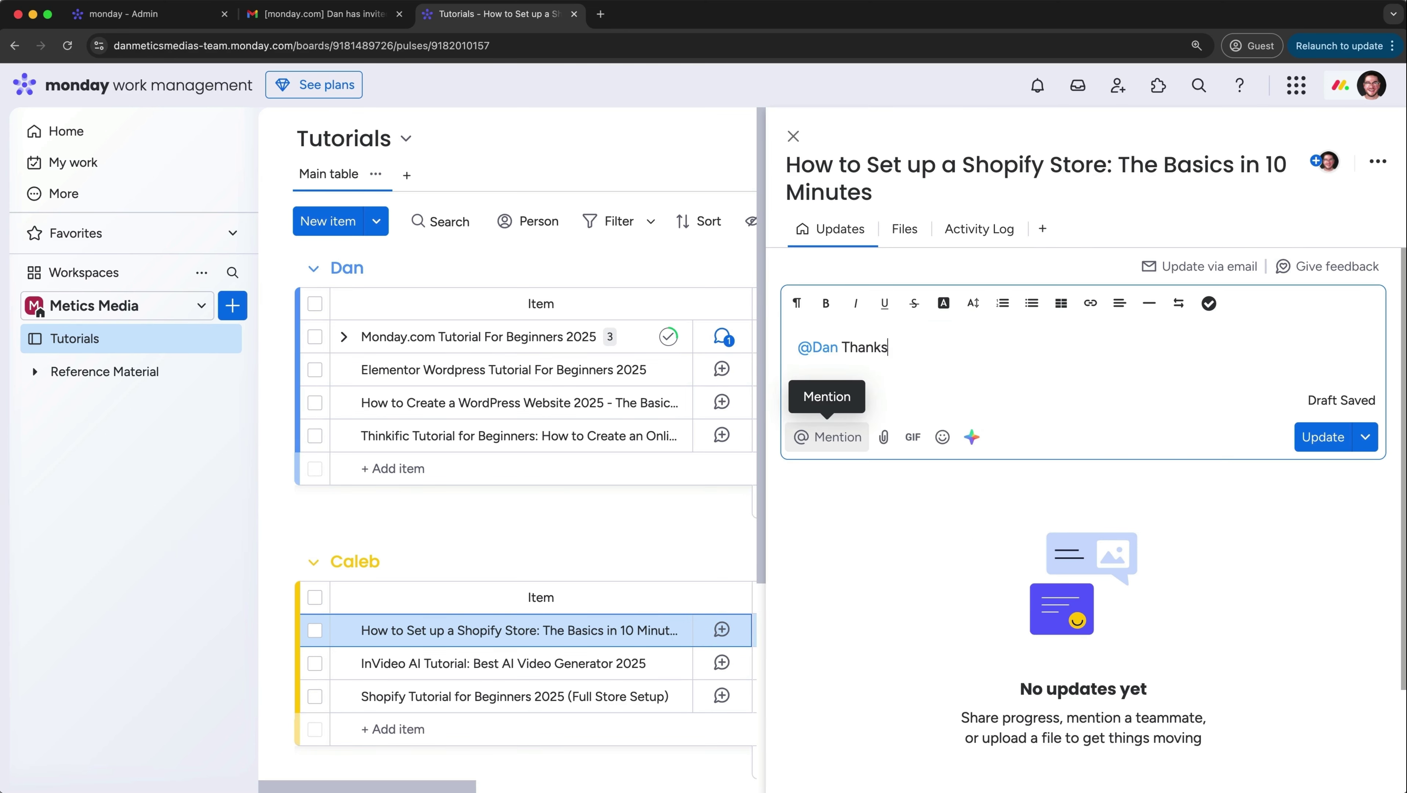
type("for inviting me!")
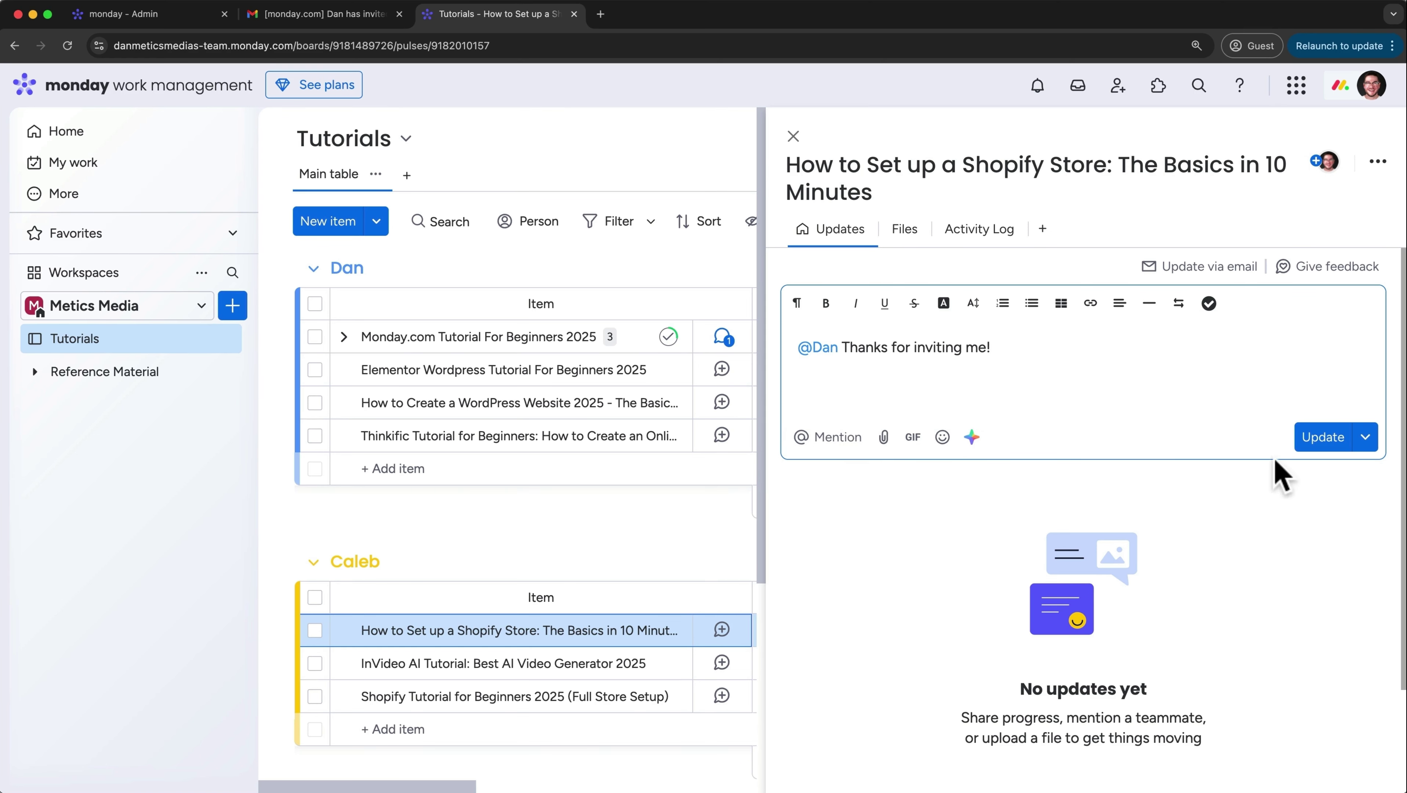
left_click(1323, 437)
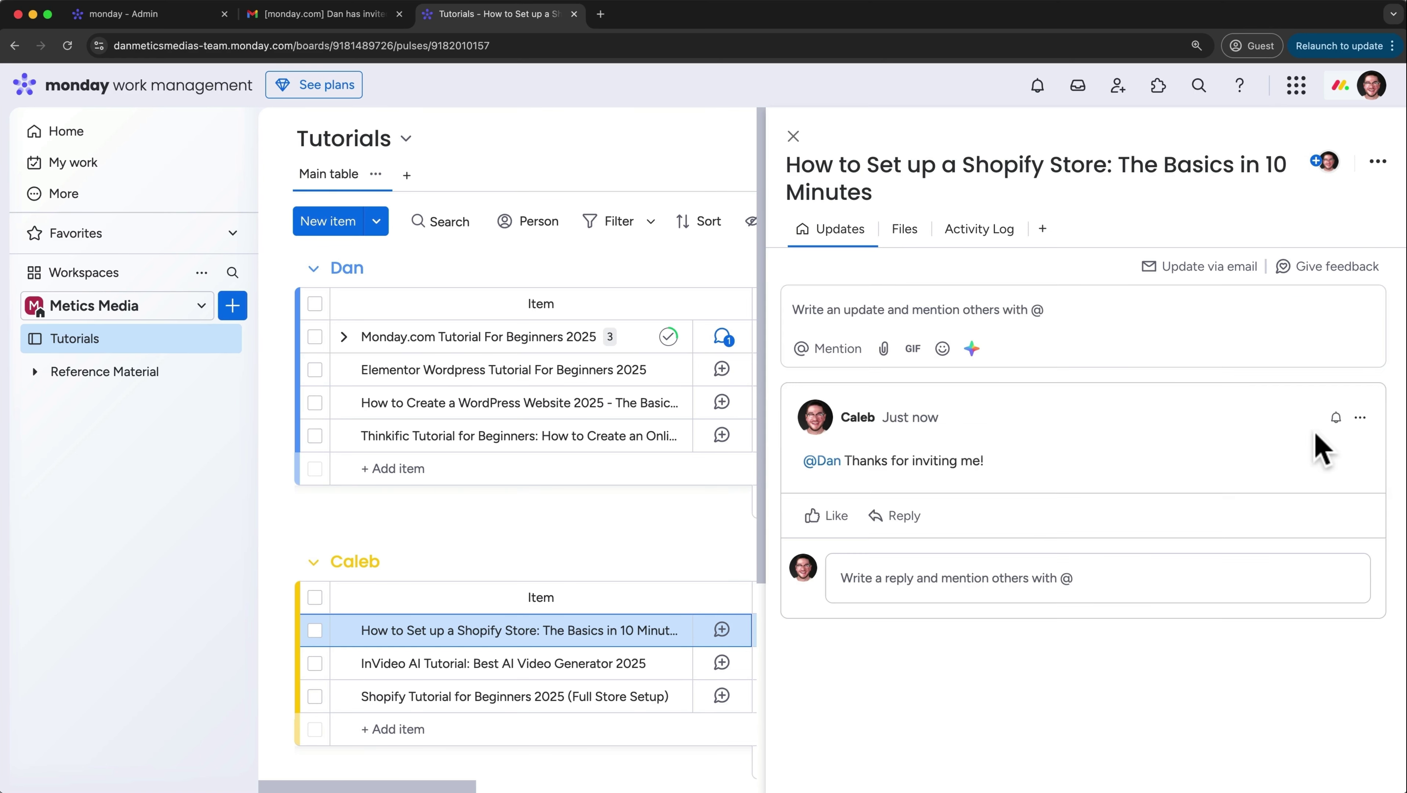
left_click(793, 136)
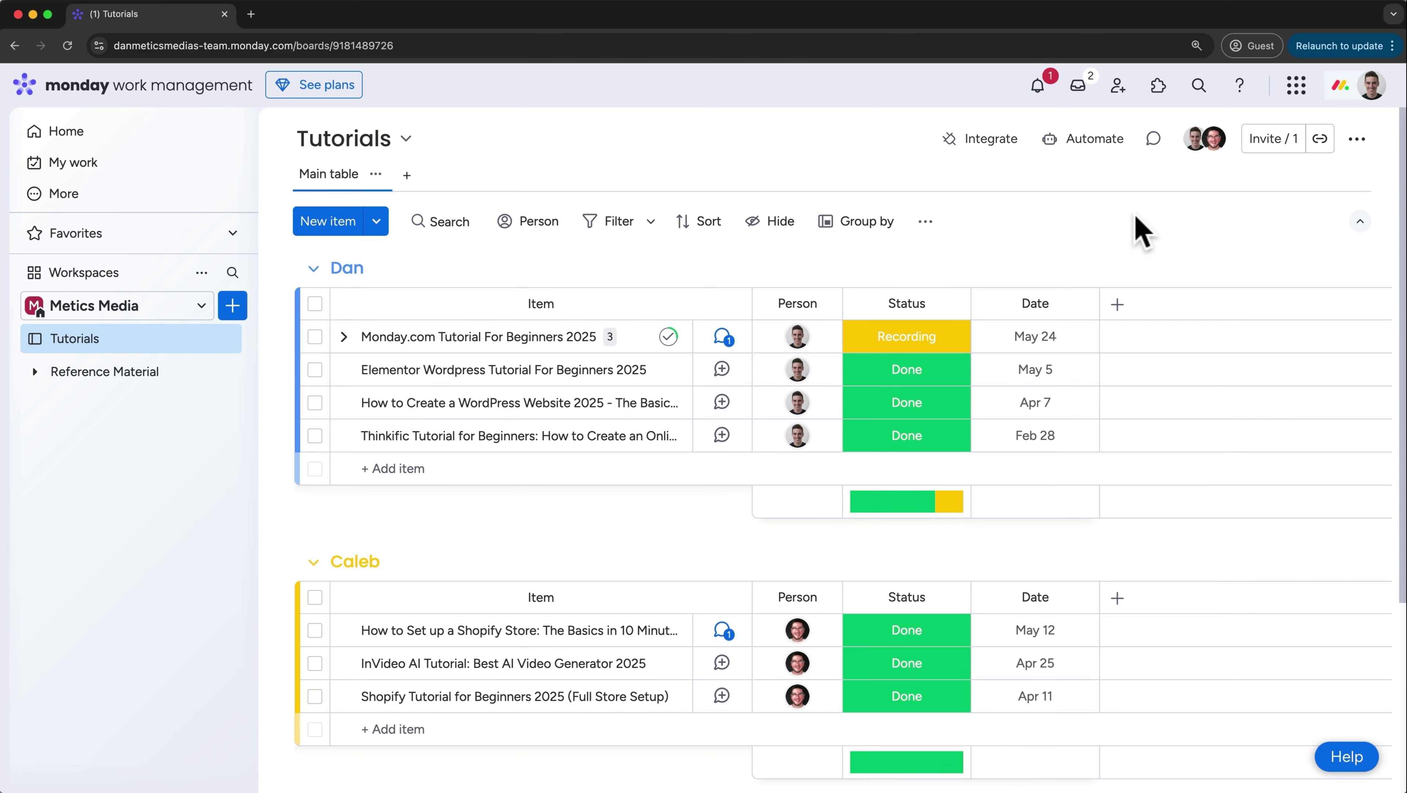
Check the inviting member's account notifications for the mention in the update, then close them
left_click(1037, 89)
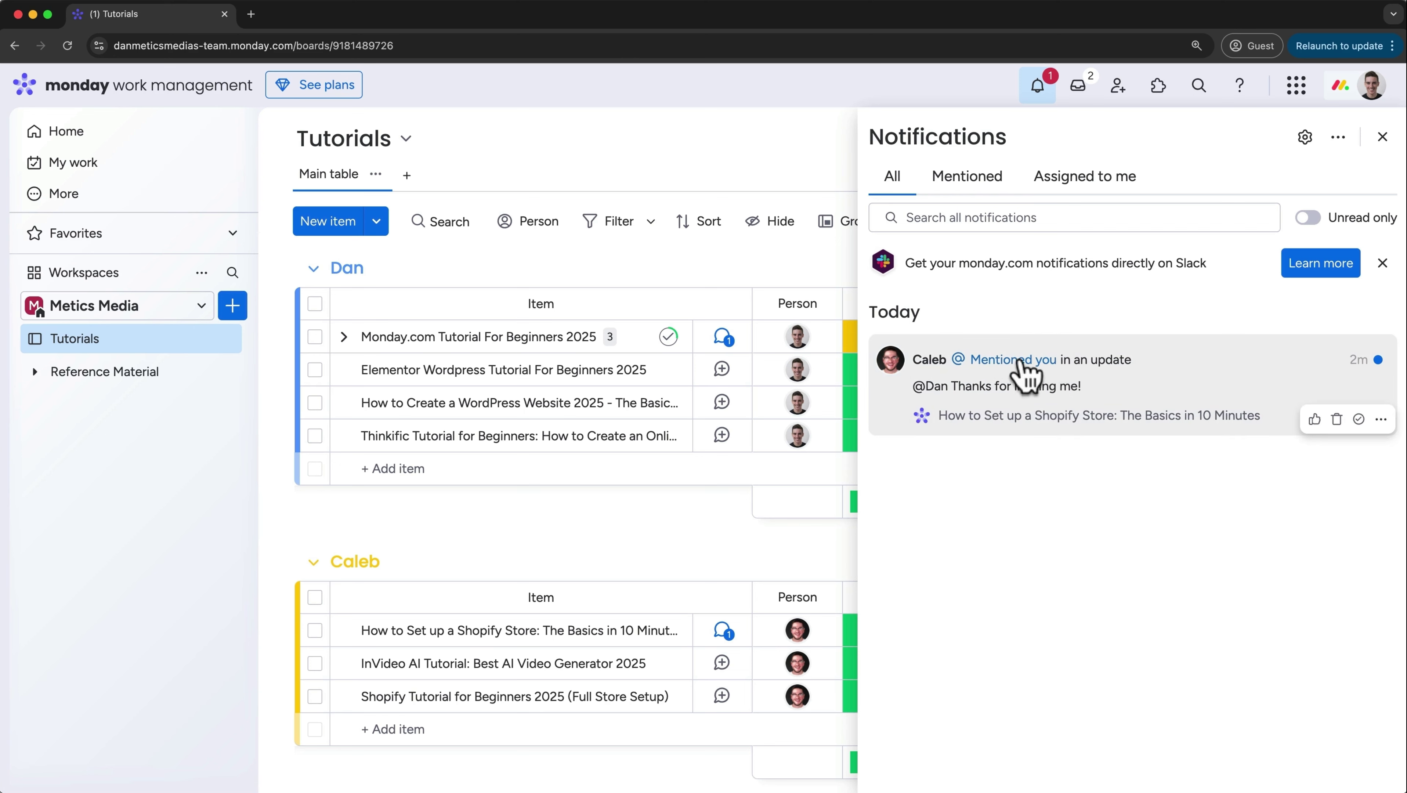
left_click(1382, 137)
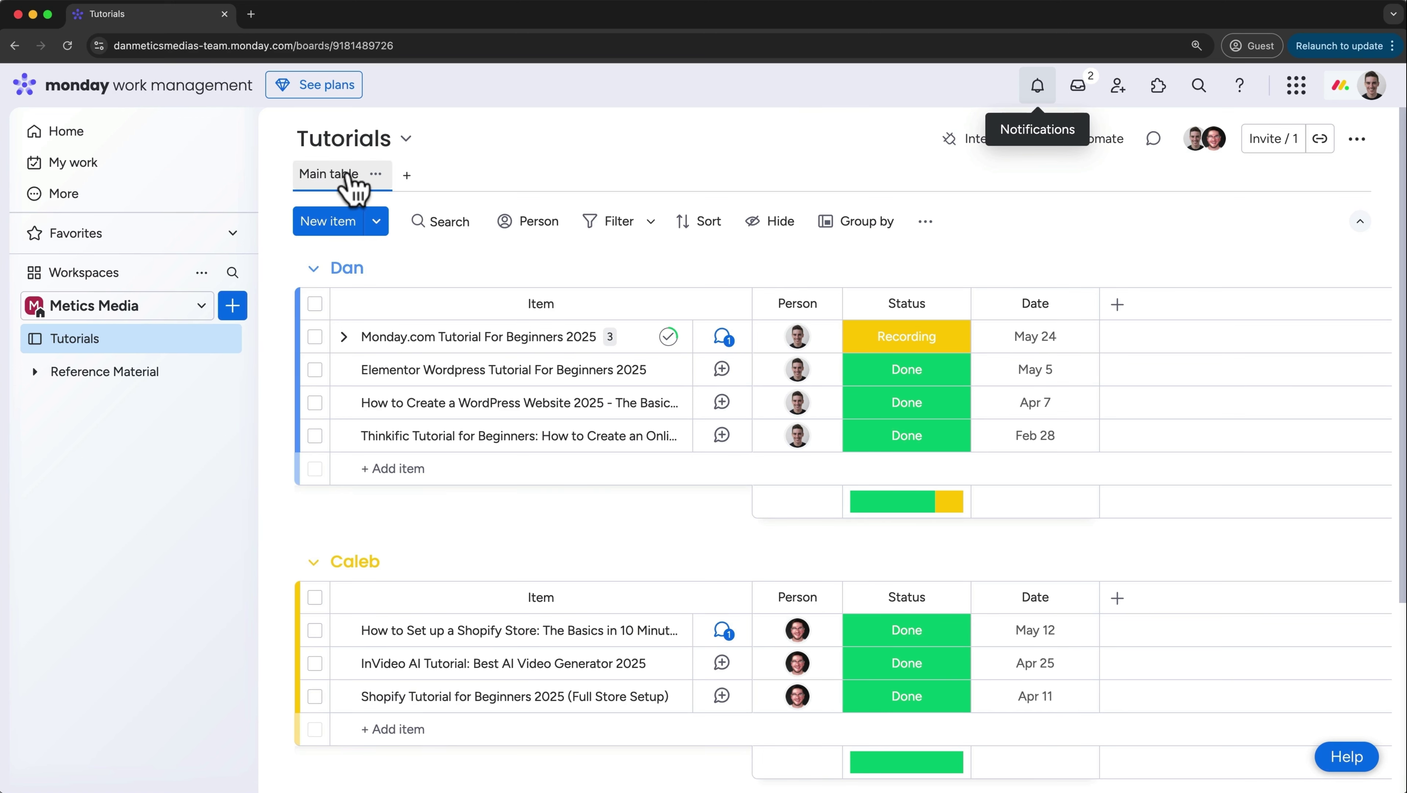
Share the Main table view with a public web link and preview the shared board
left_click(376, 174)
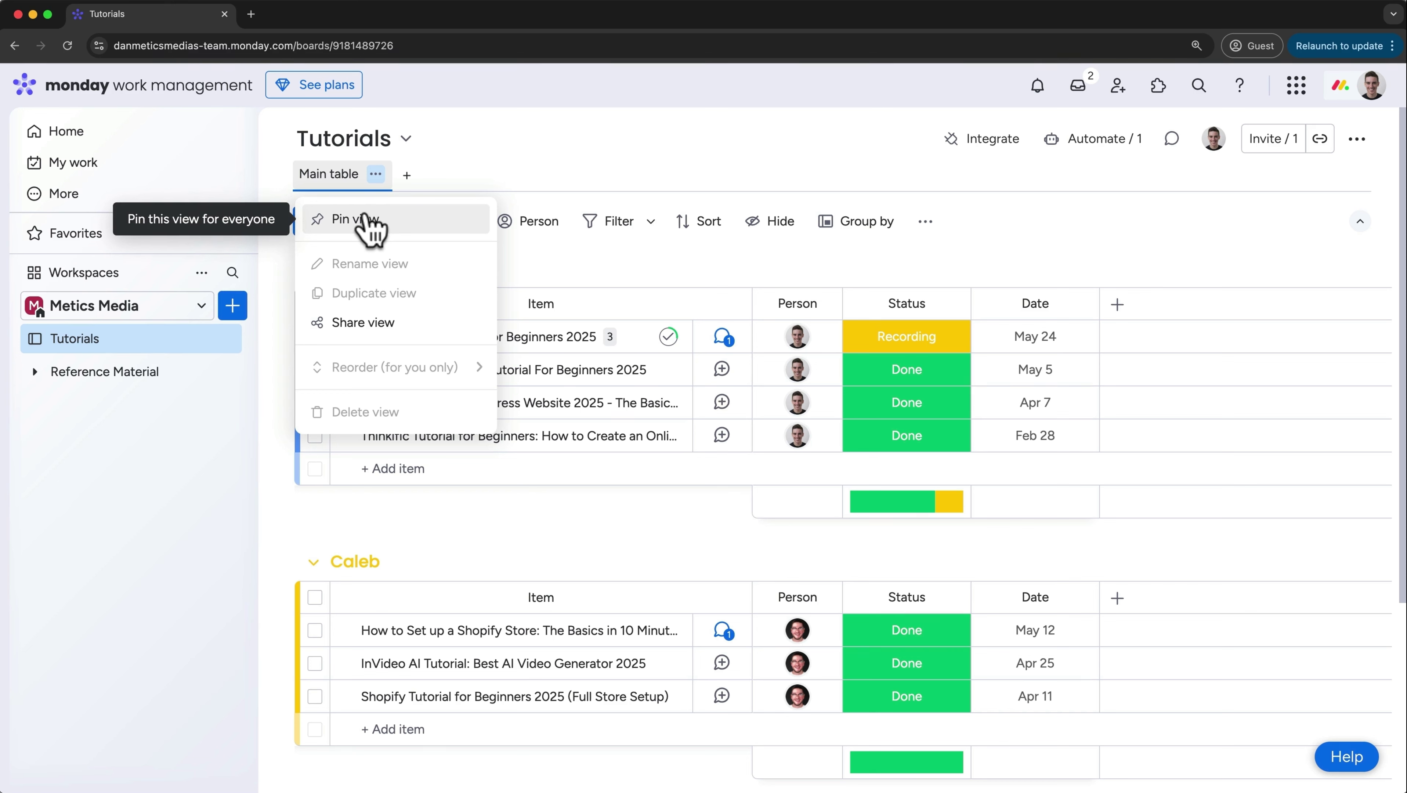
left_click(366, 323)
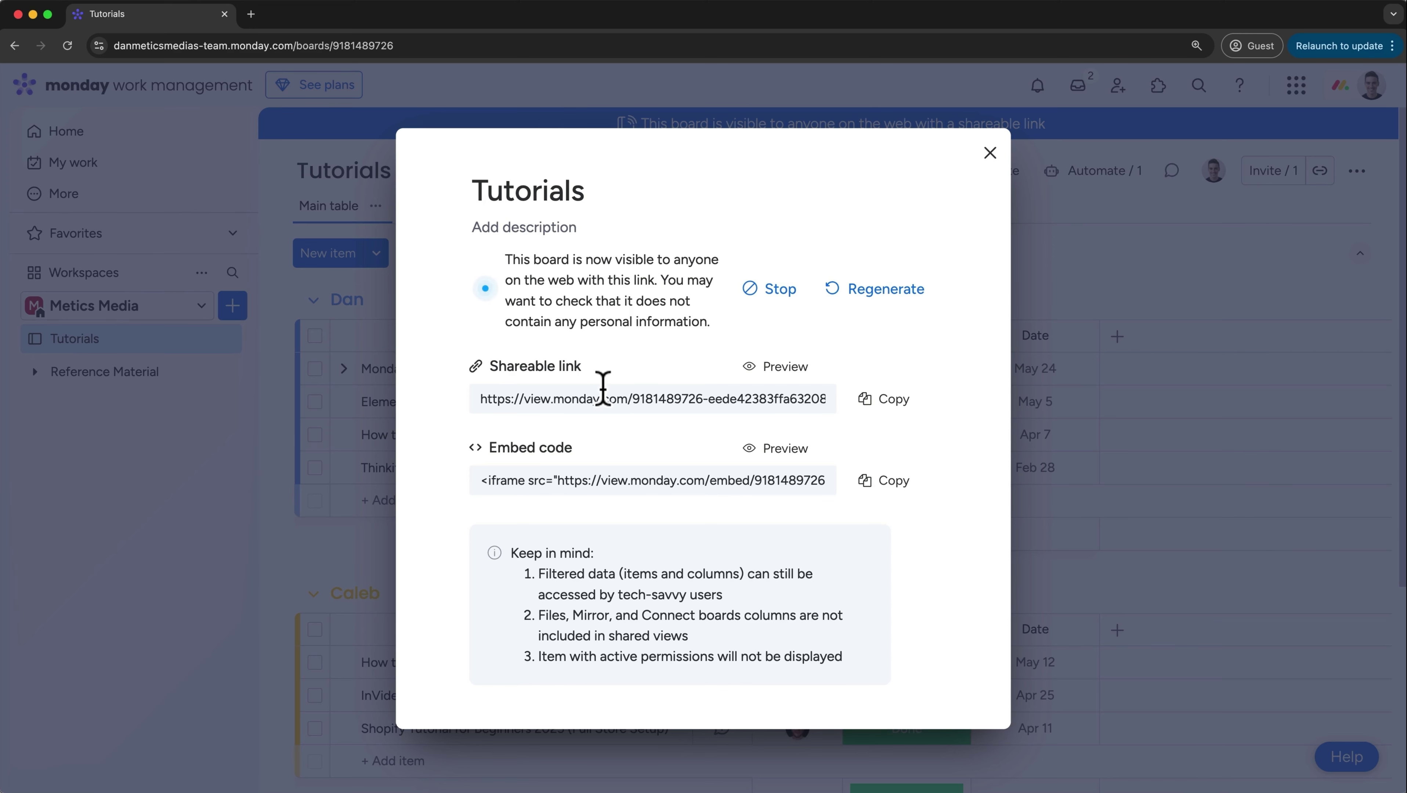
left_click(765, 369)
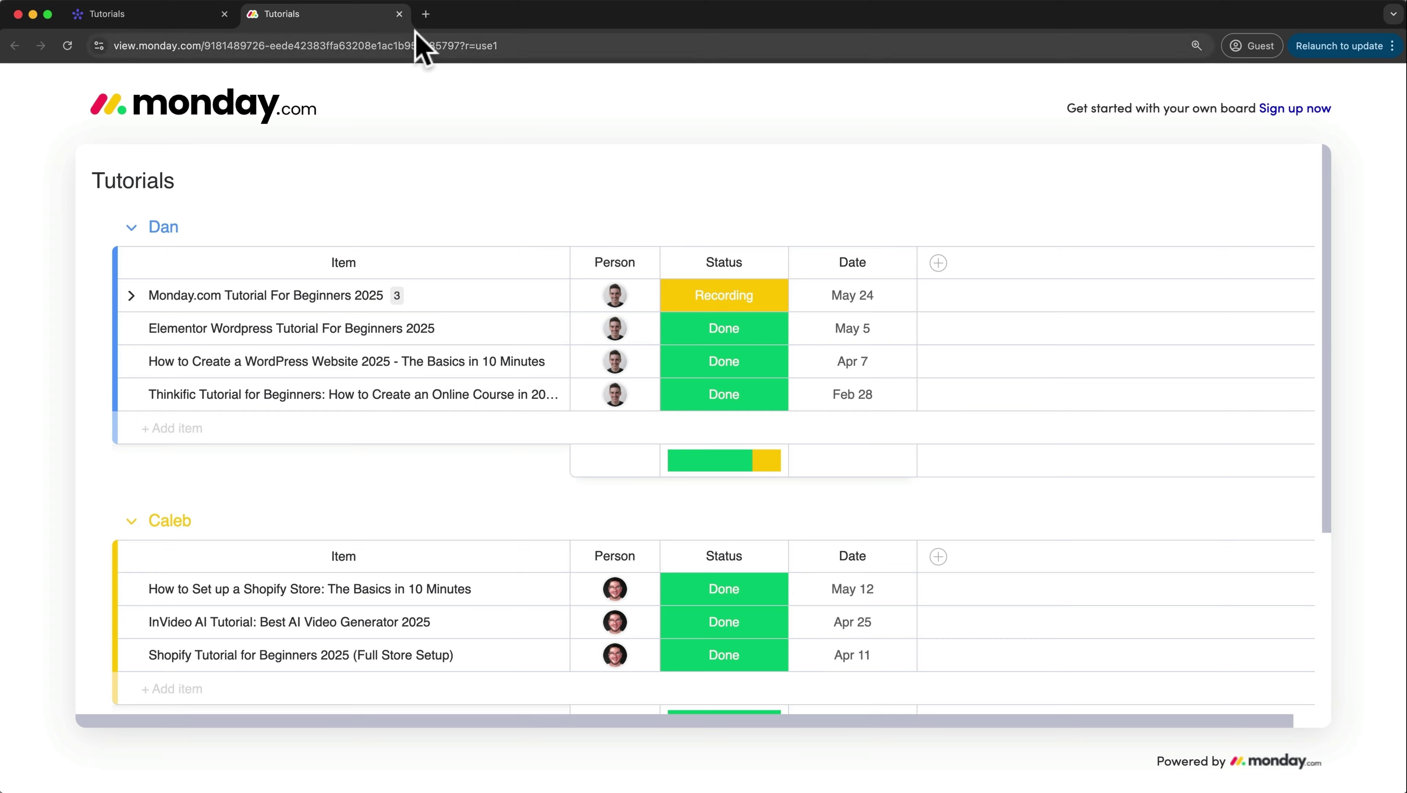
left_click(399, 14)
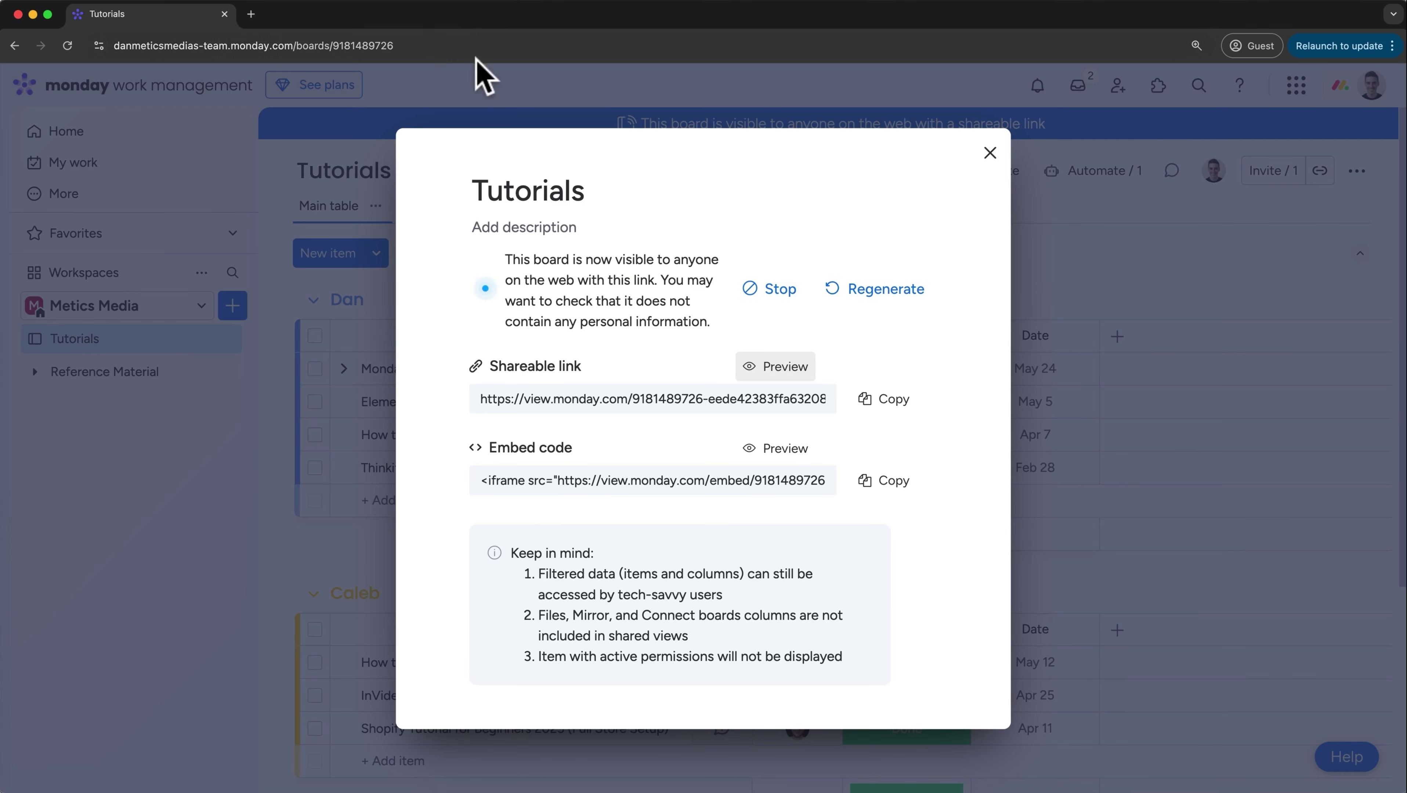
left_click(990, 153)
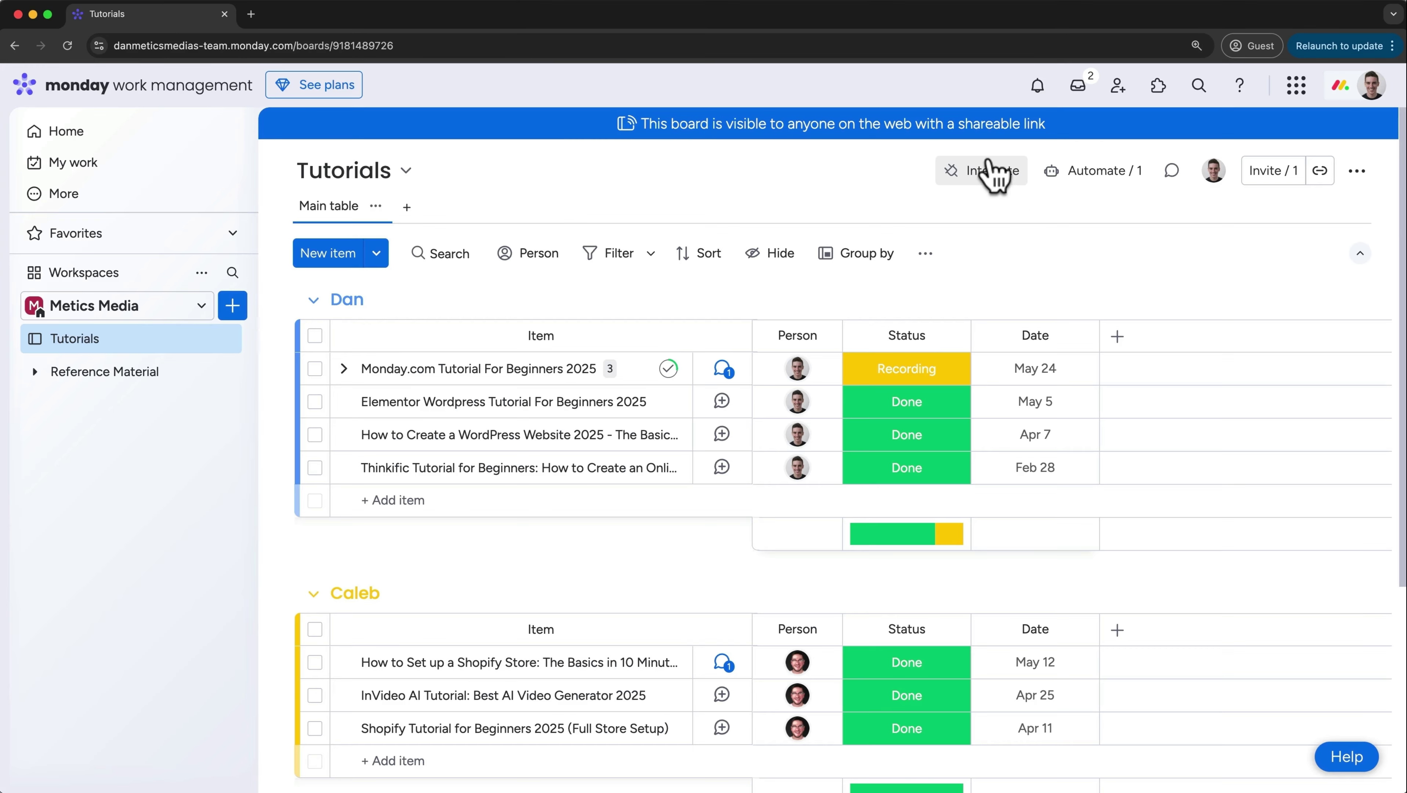
Reopen the sharing settings from the visibility notice and stop the Tutorials board's web sharing
left_click(872, 127)
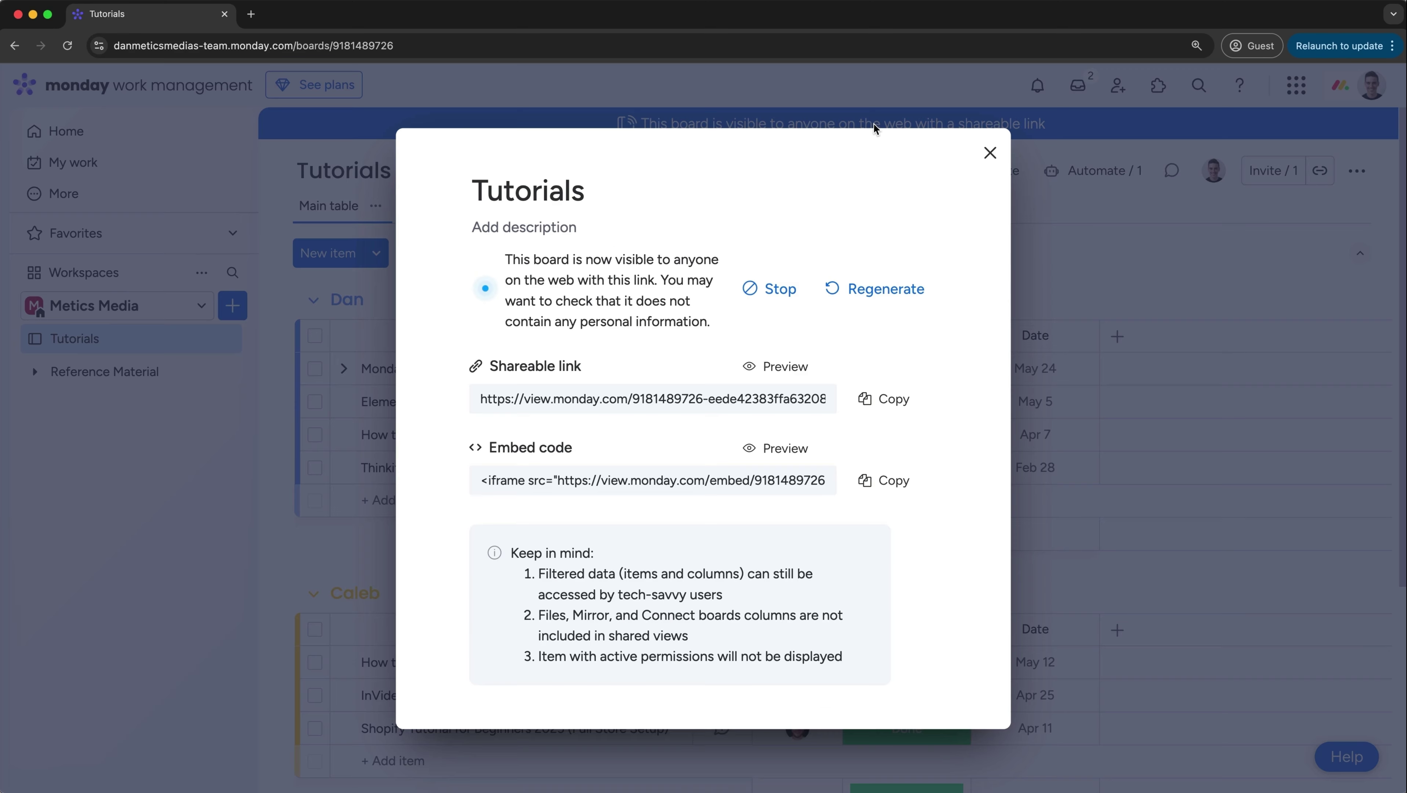
left_click(775, 290)
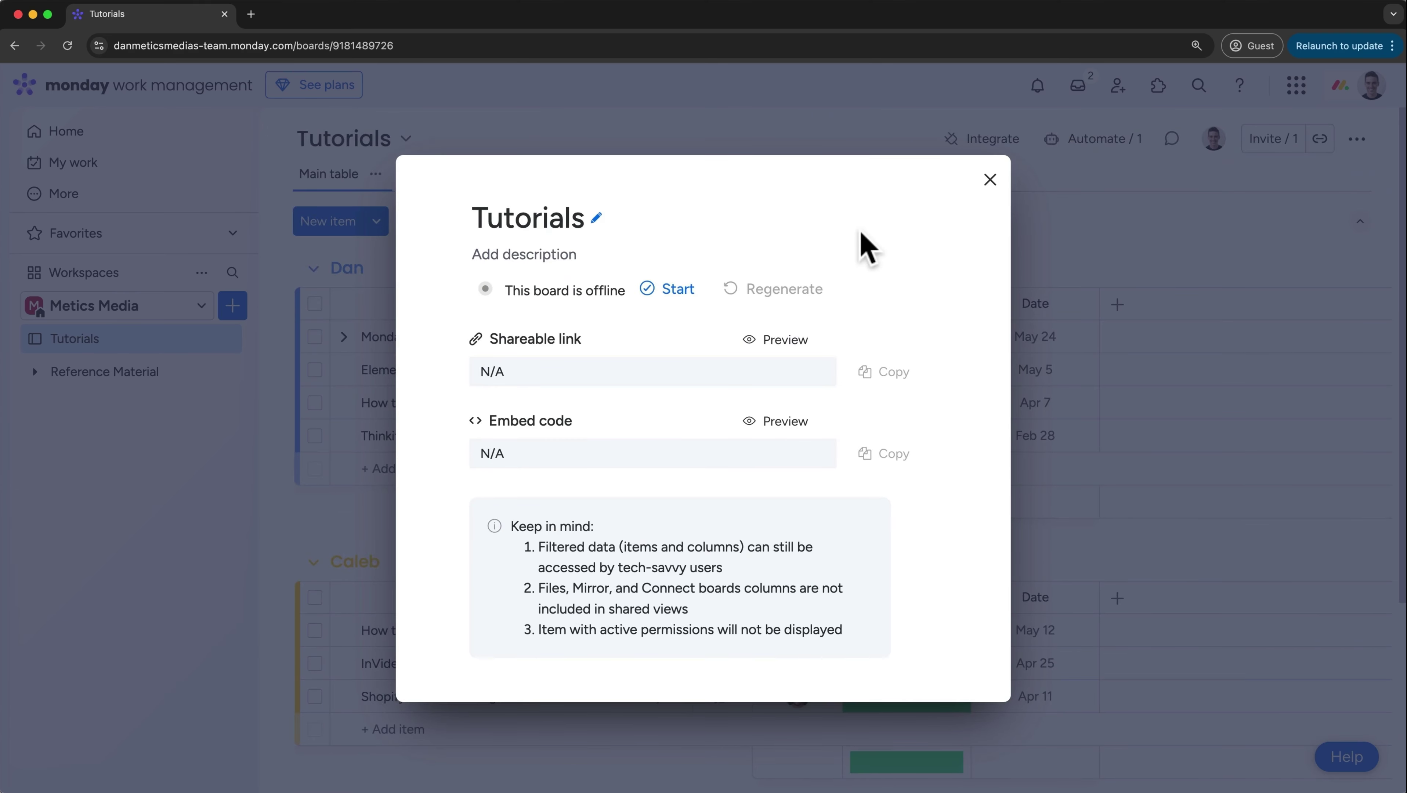
left_click(989, 182)
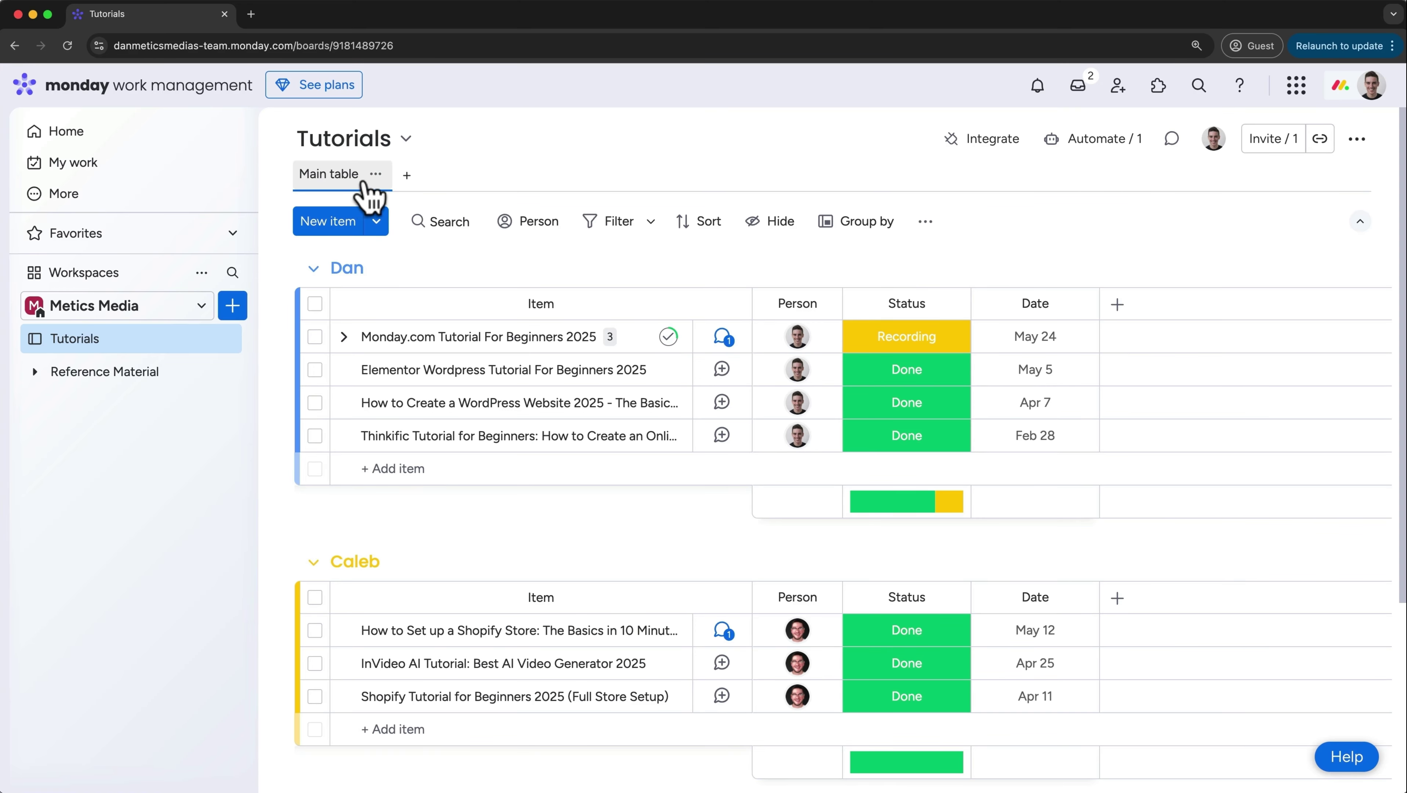
Add a Calendar view to the Tutorials board, browse to the next month and back, and try the Week display before returning to Month
left_click(406, 177)
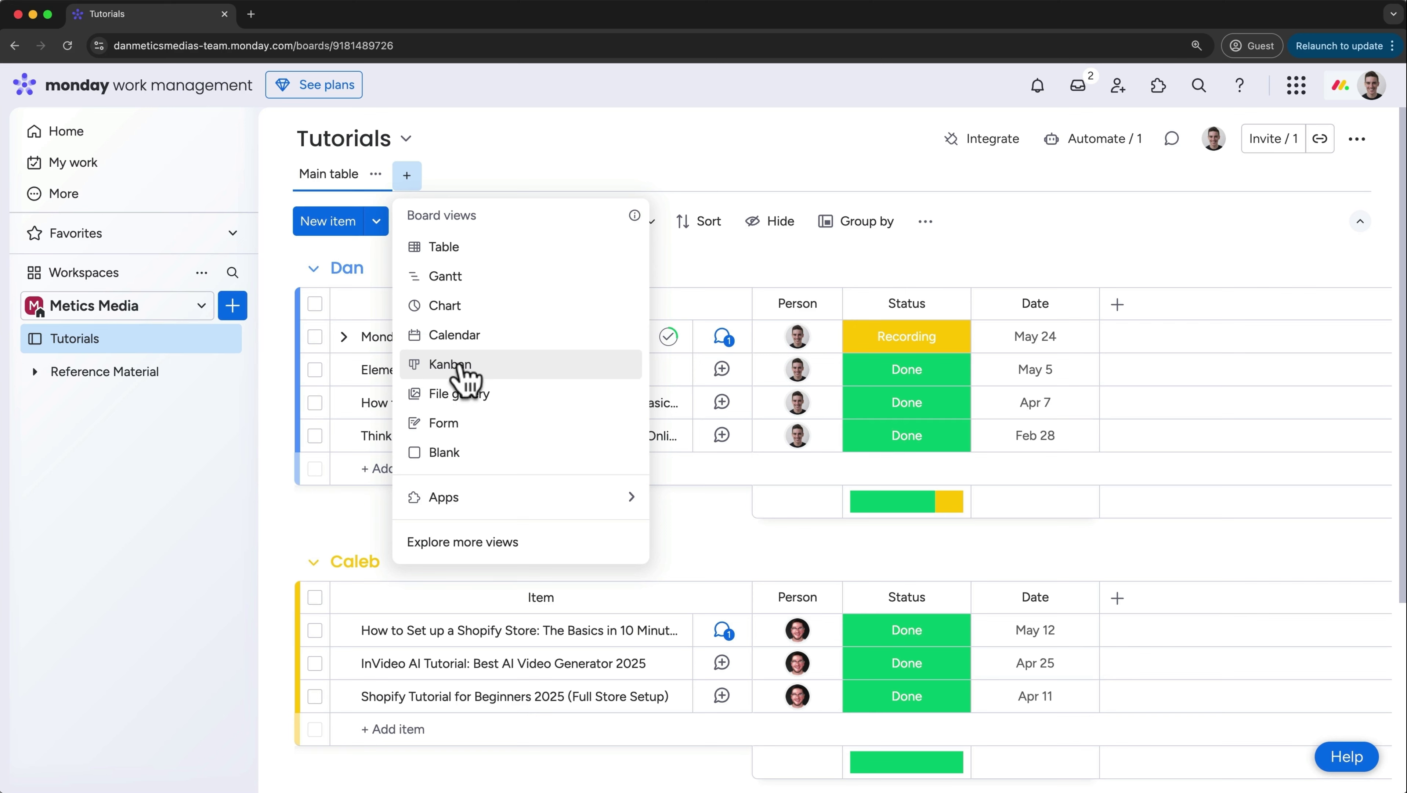
left_click(469, 339)
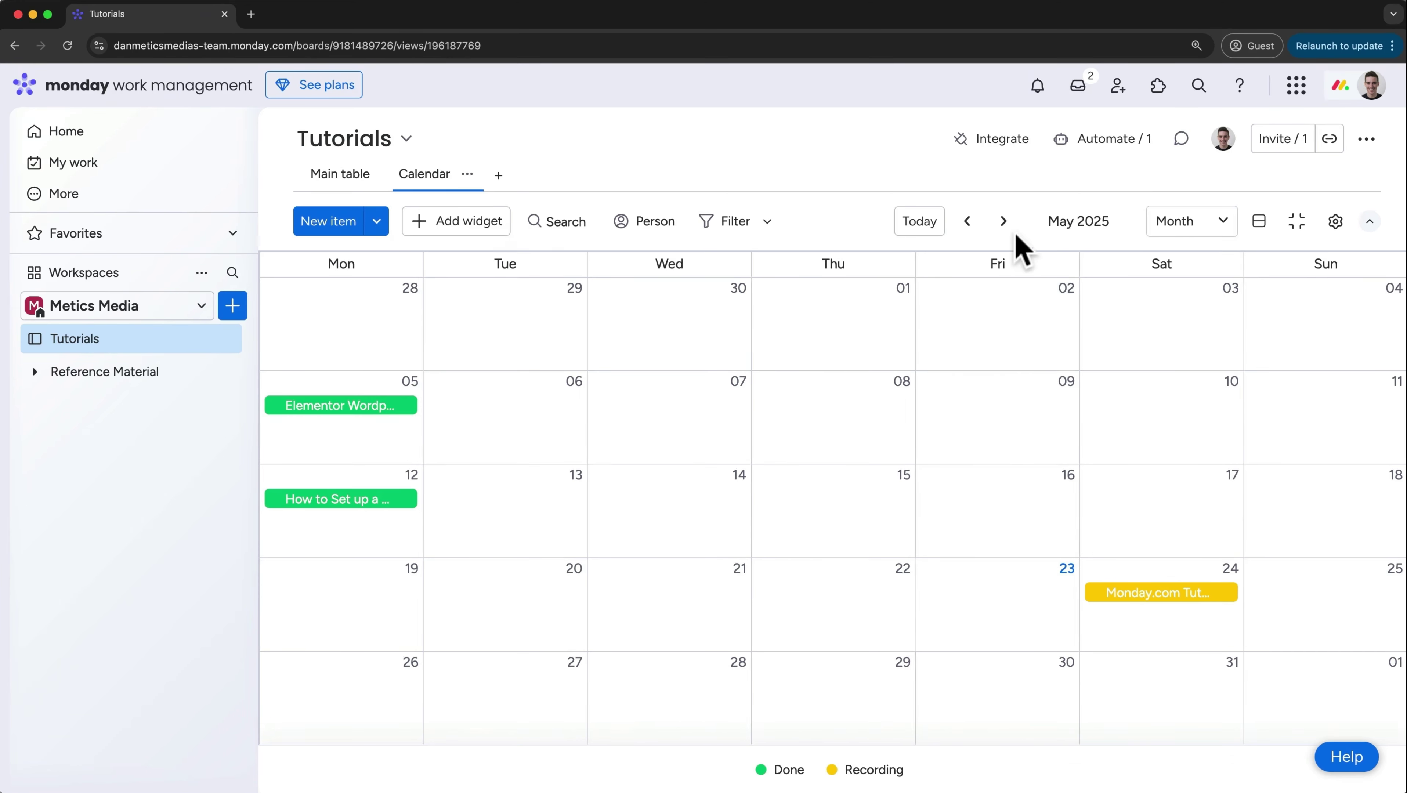
left_click(1005, 223)
left_click(971, 223)
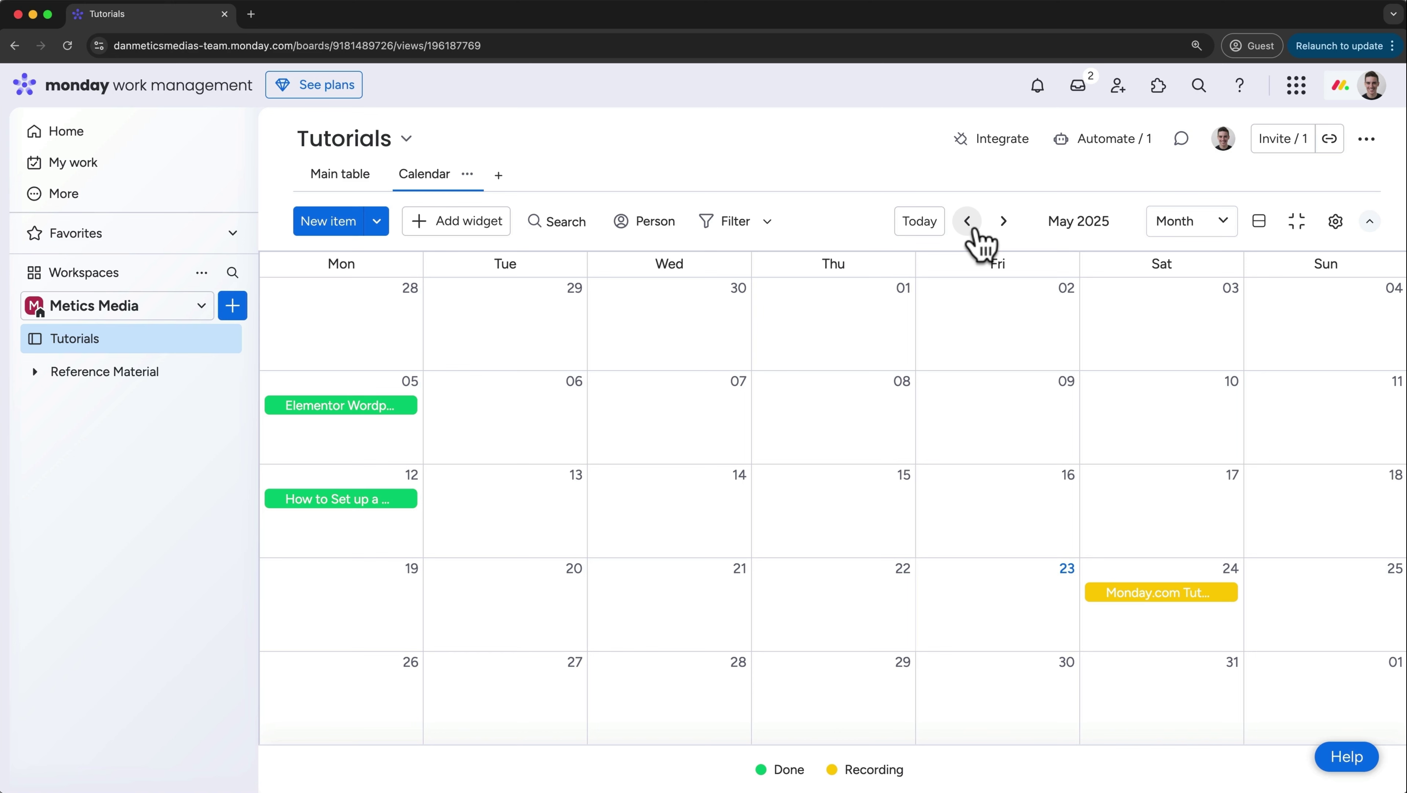
left_click(1169, 222)
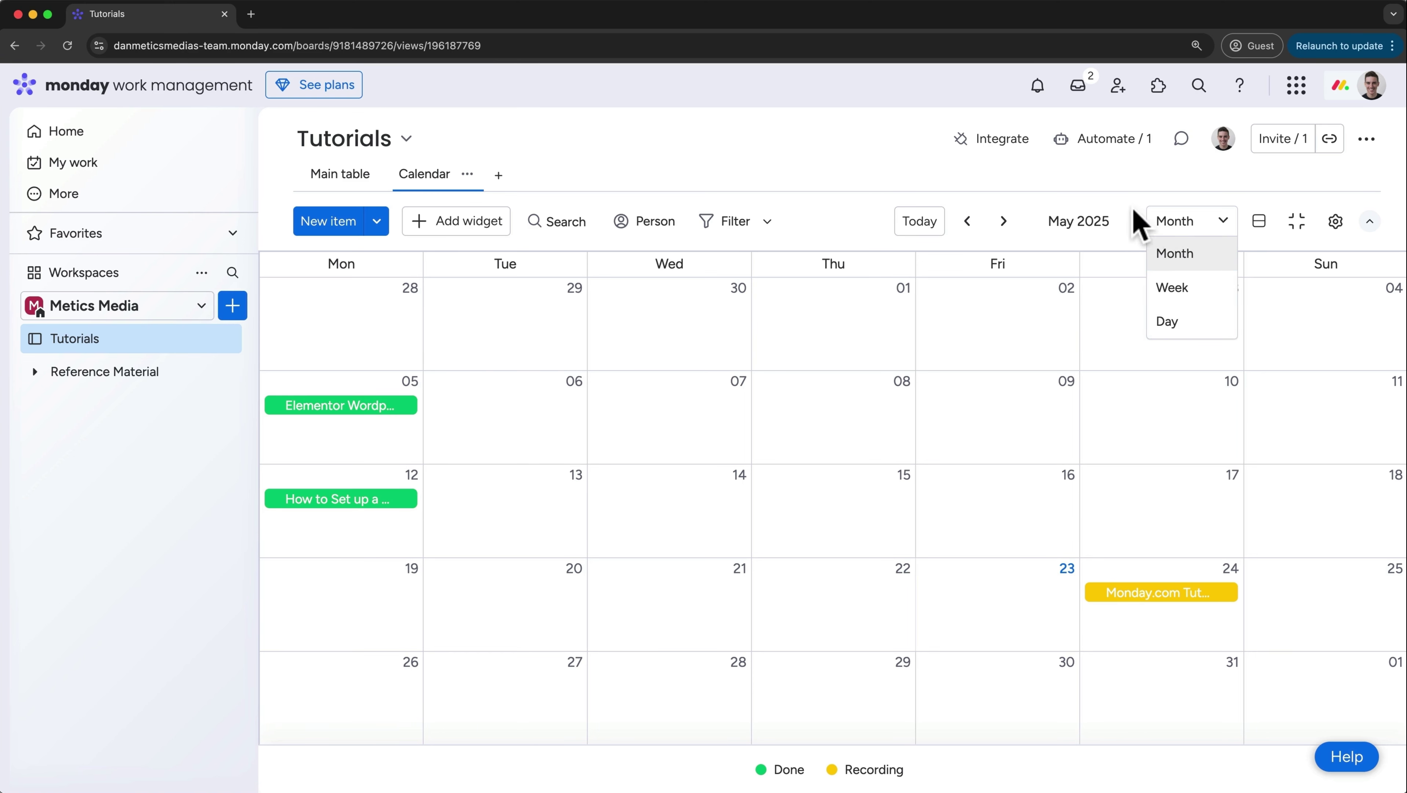
left_click(1171, 289)
left_click(1174, 222)
left_click(1174, 250)
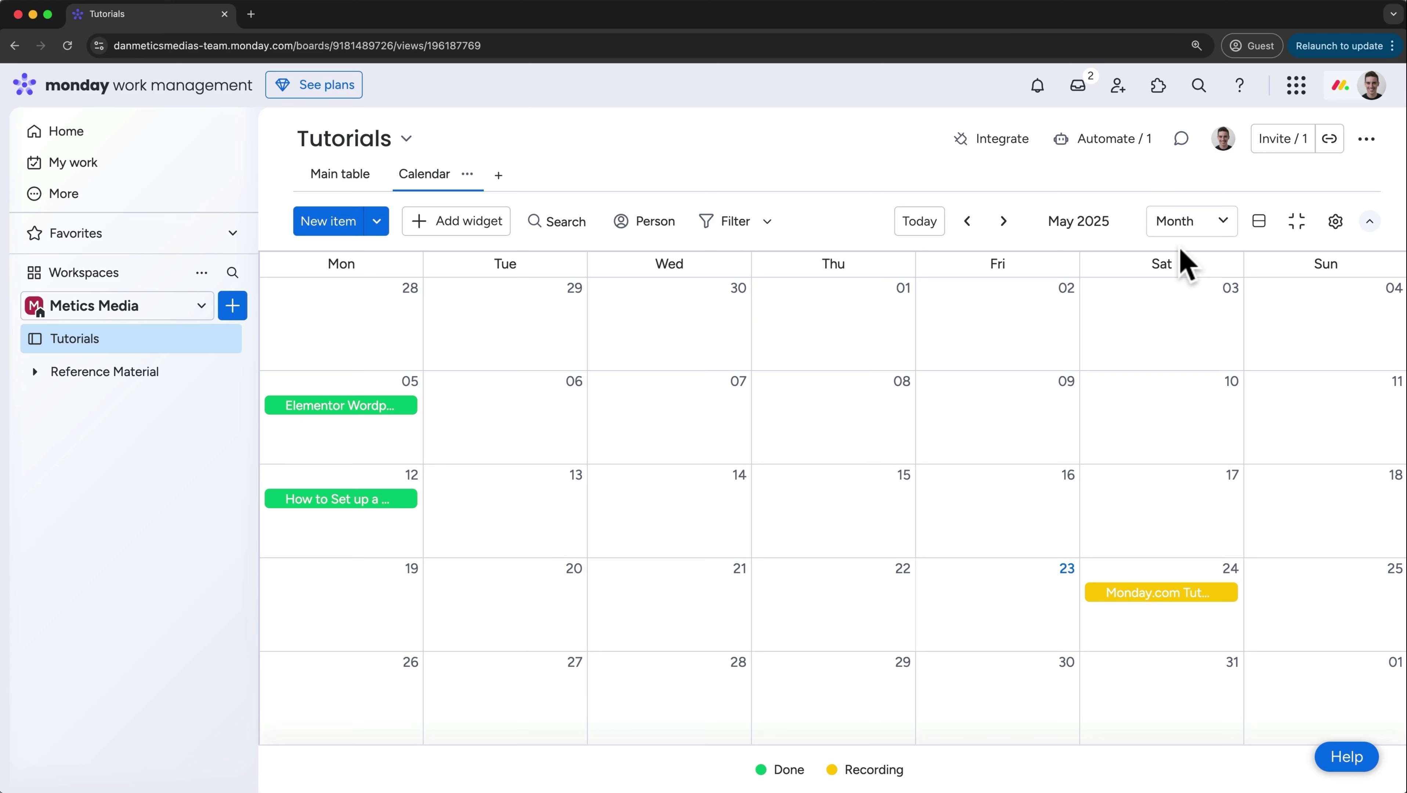
Open a new item for May 2 in the calendar and cancel it, then delete the Calendar view
left_click(1068, 327)
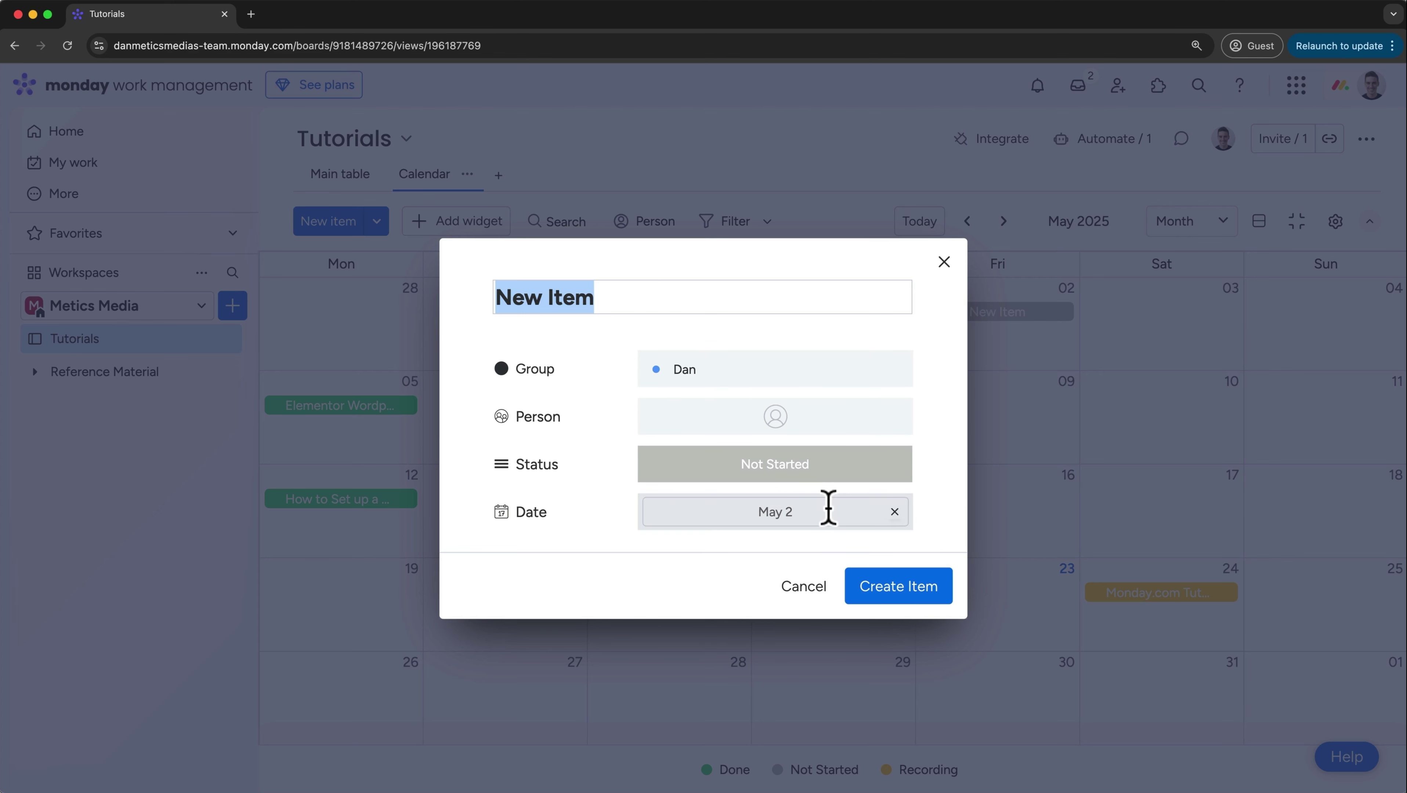
left_click(801, 597)
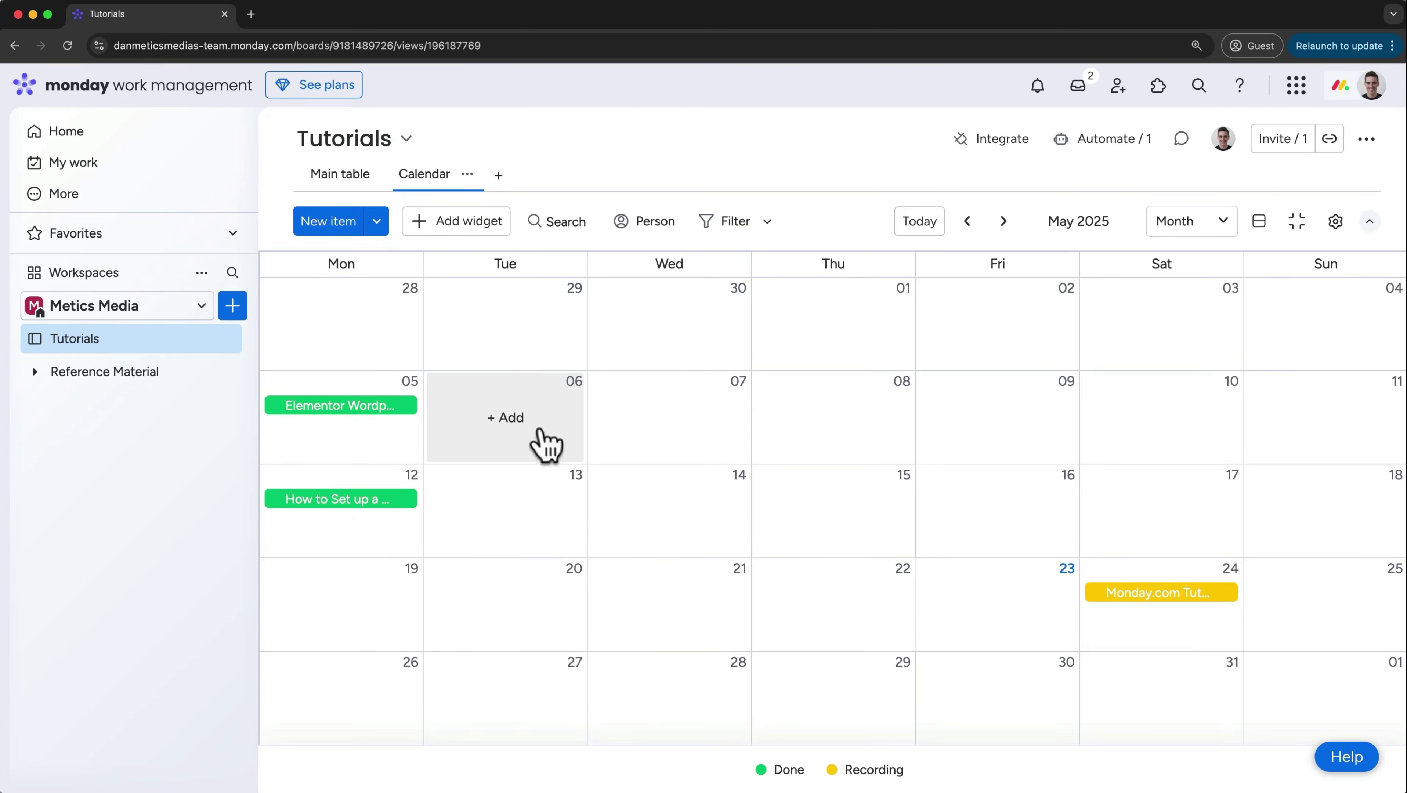
left_click(467, 174)
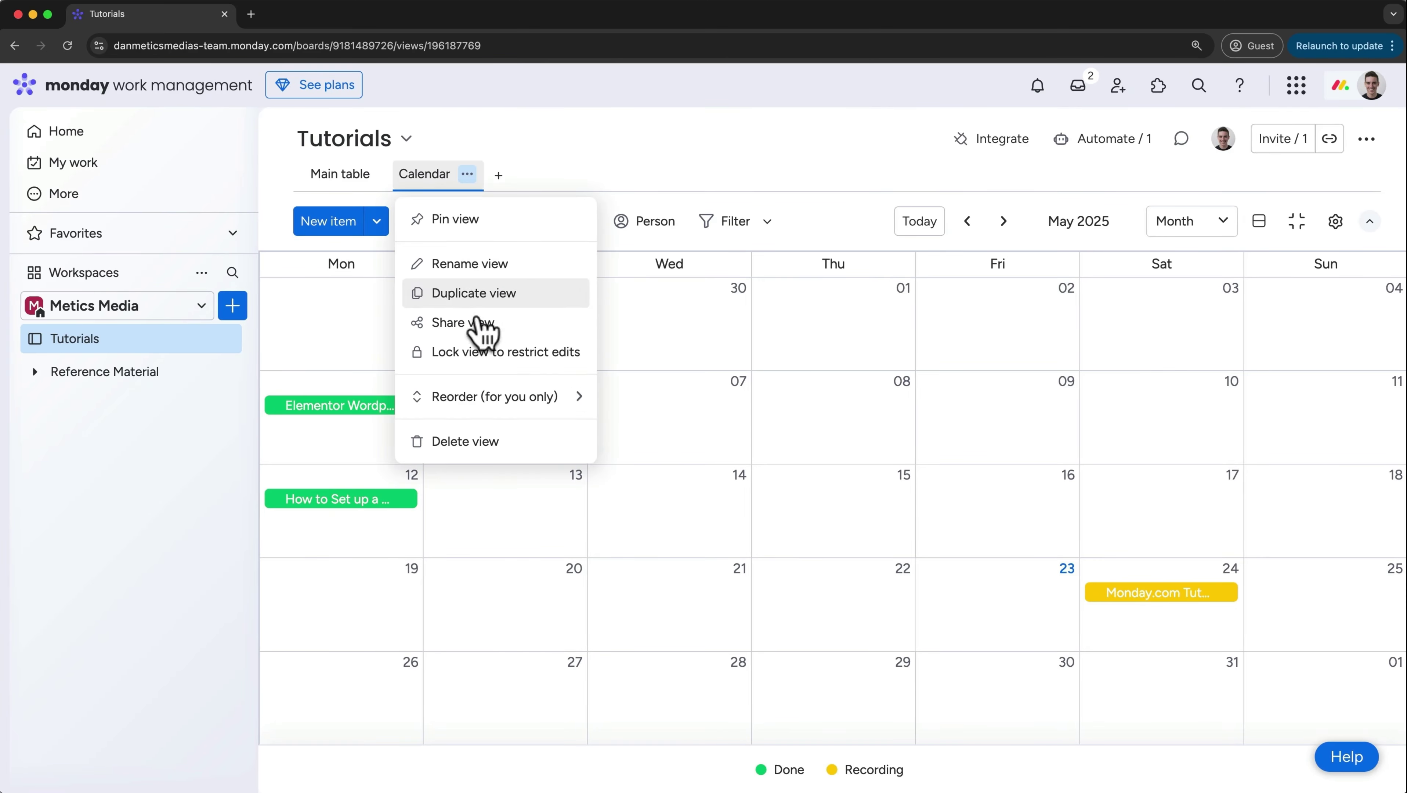
left_click(469, 441)
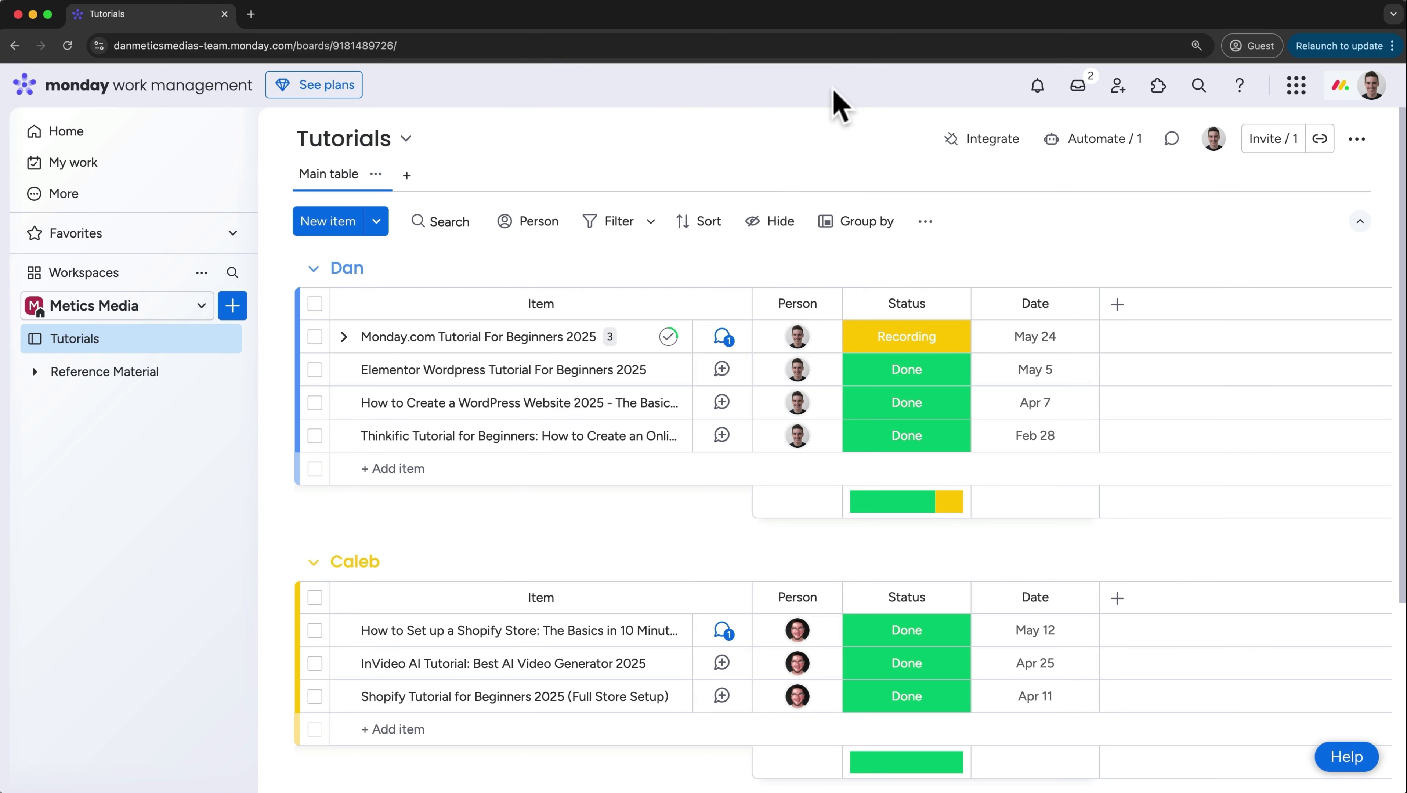
Add a Kanban view to the Tutorials board and reorder its columns to Scripting, Recording, Editing, Done, Stuck
left_click(407, 175)
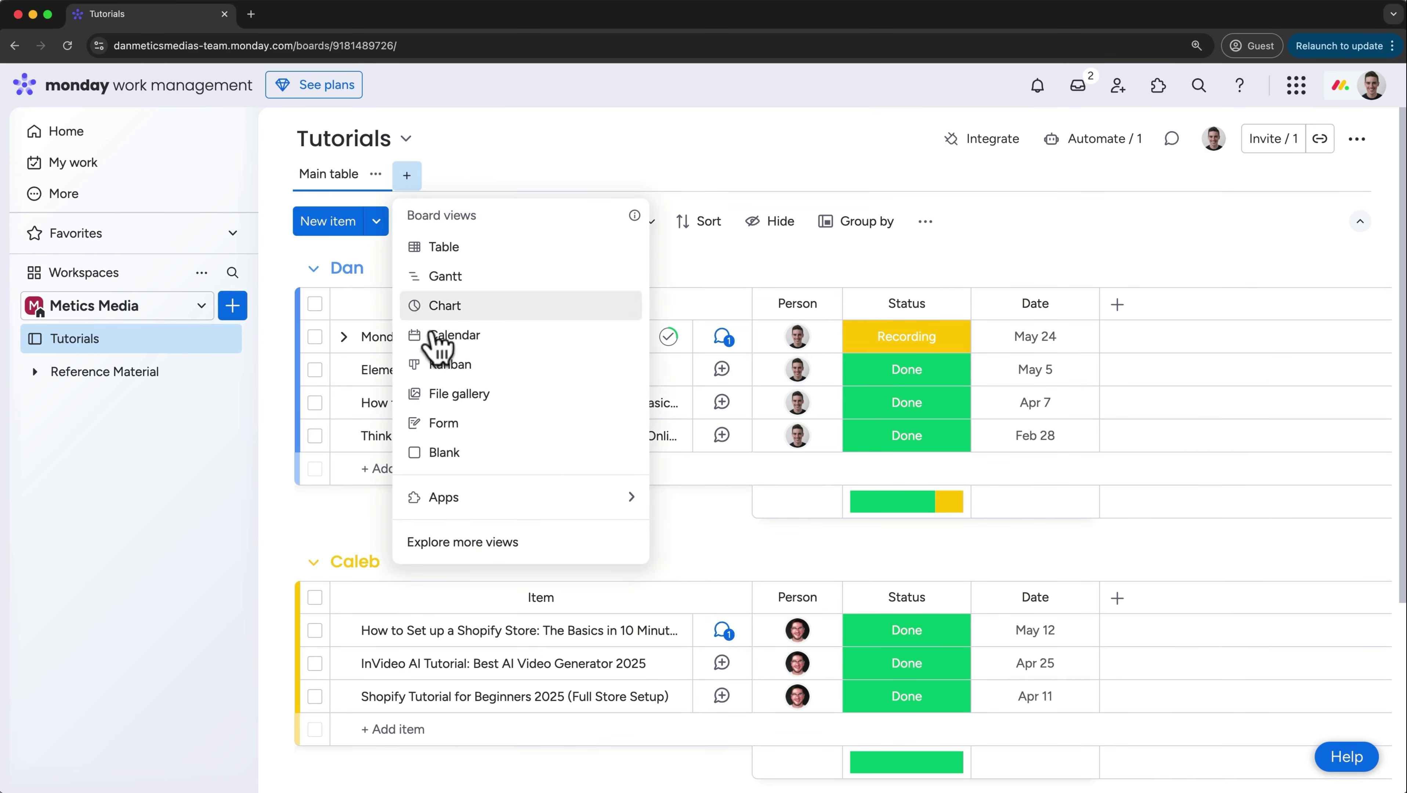
left_click(448, 364)
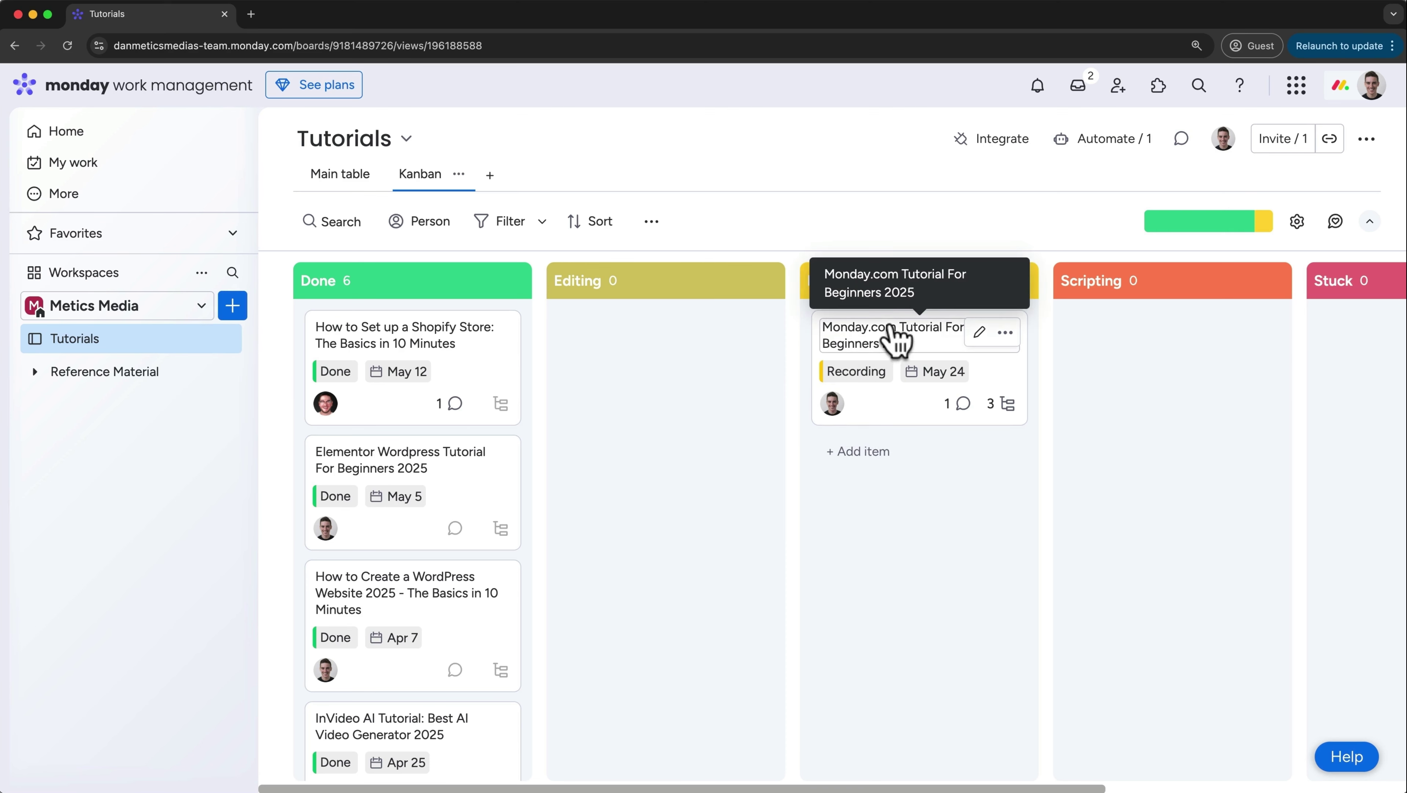
left_click_drag(898, 336, 848, 345)
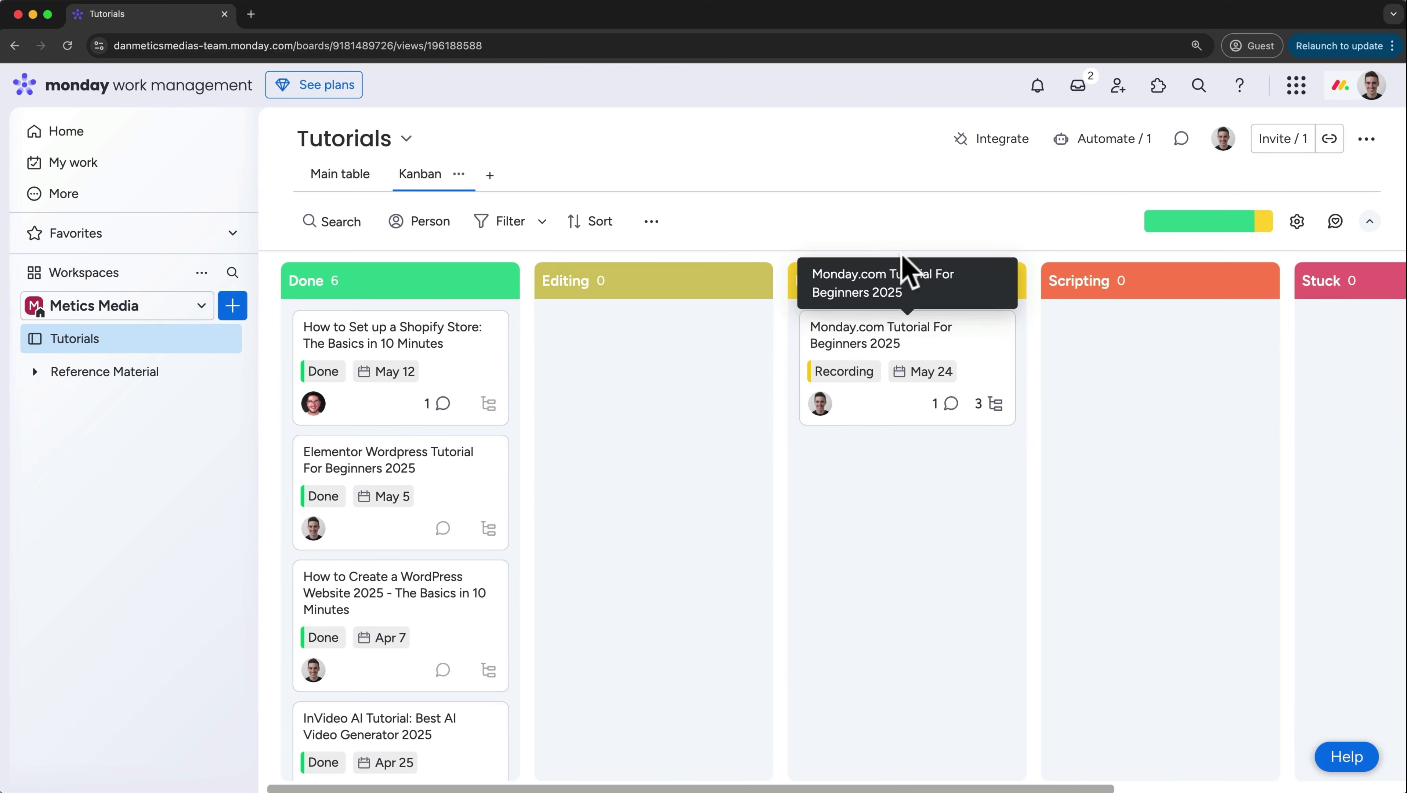
left_click_drag(974, 271, 833, 264)
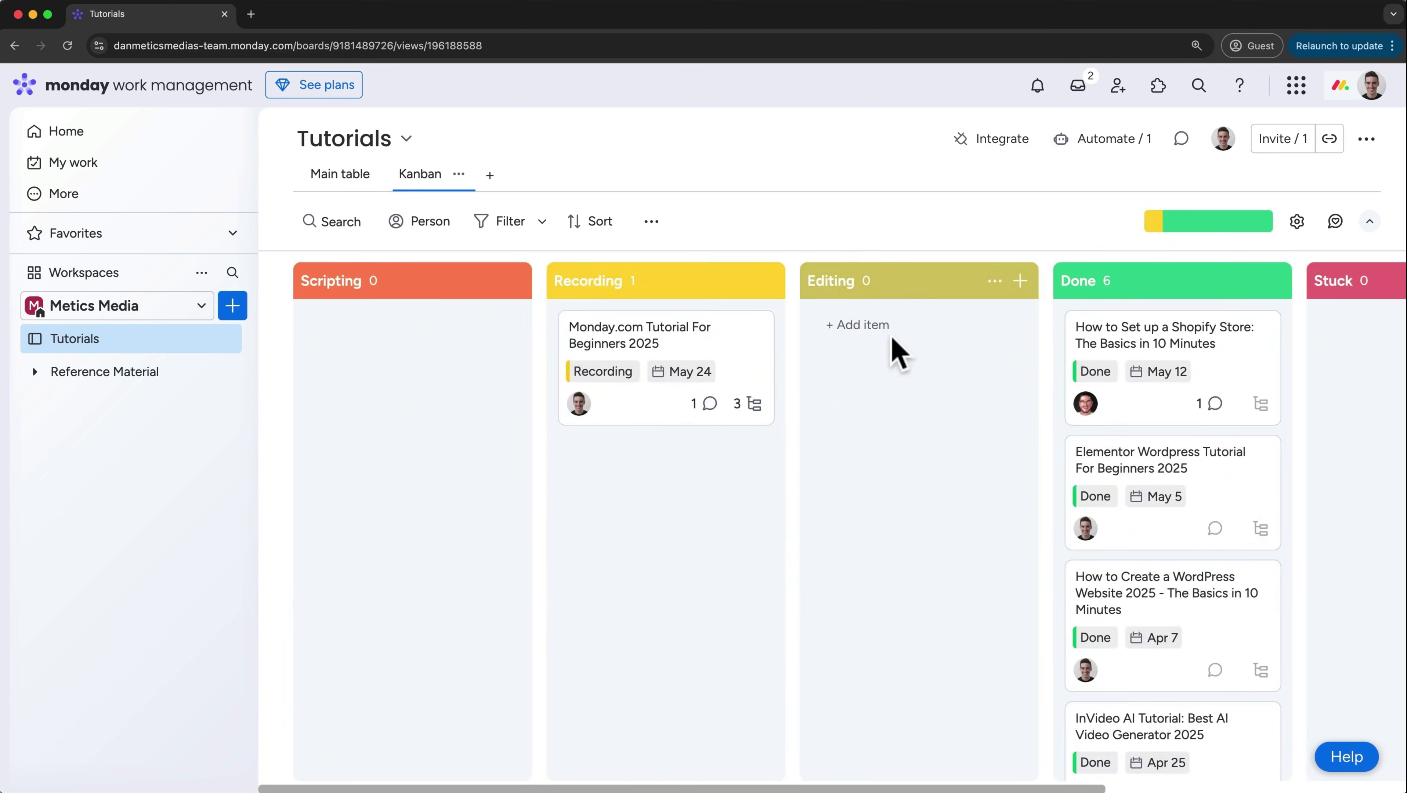
Add a new item to the Kanban's Editing column, open its details, and close them
left_click(1020, 280)
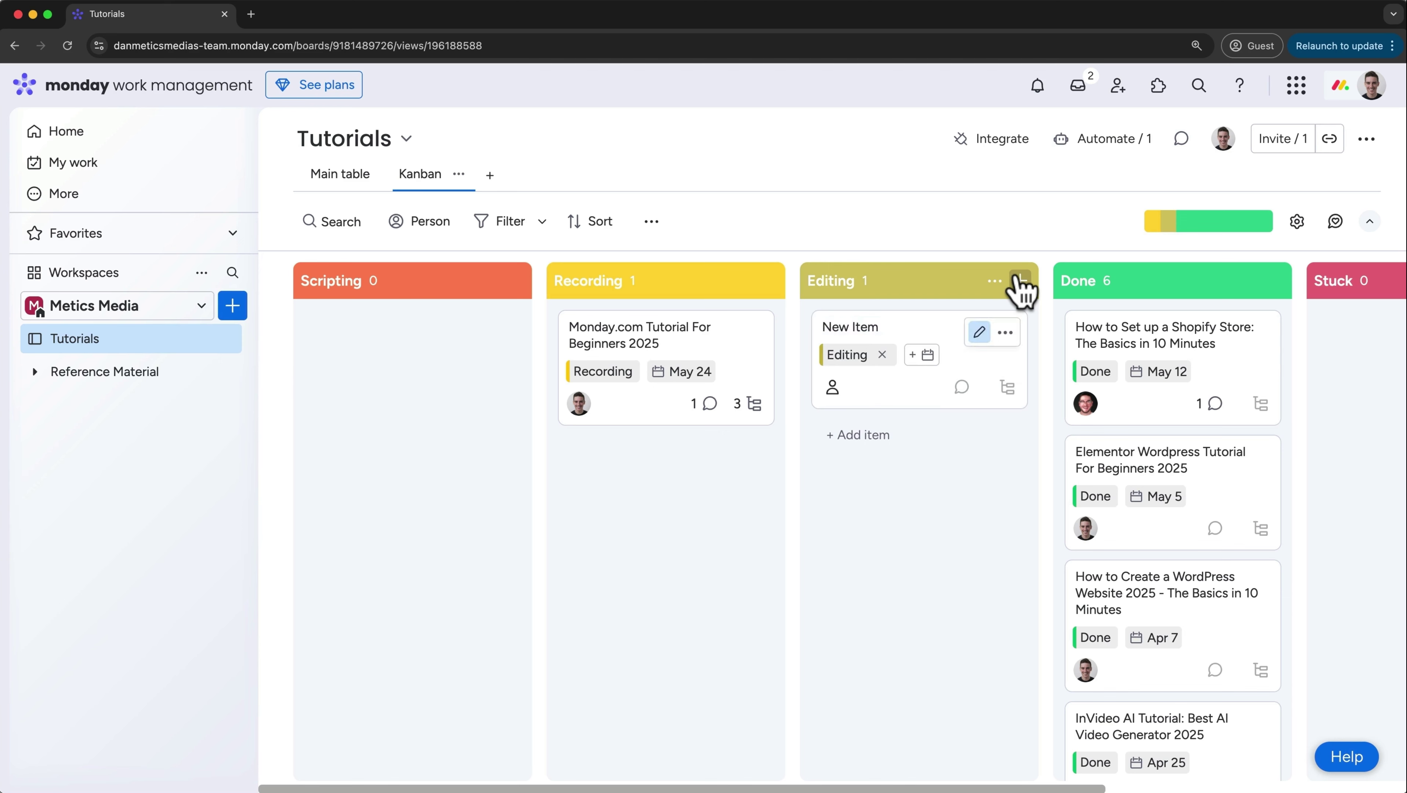
left_click(929, 373)
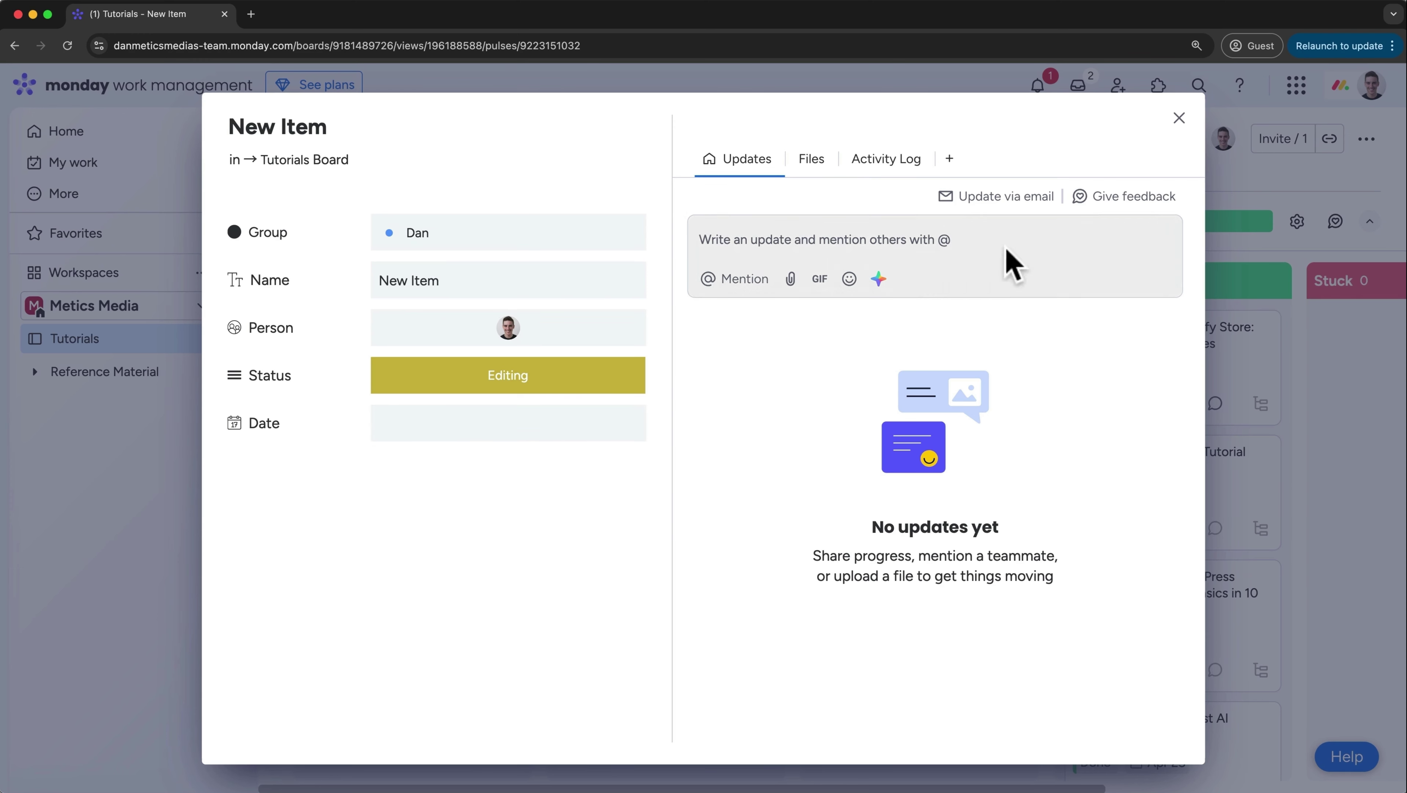
left_click(1179, 119)
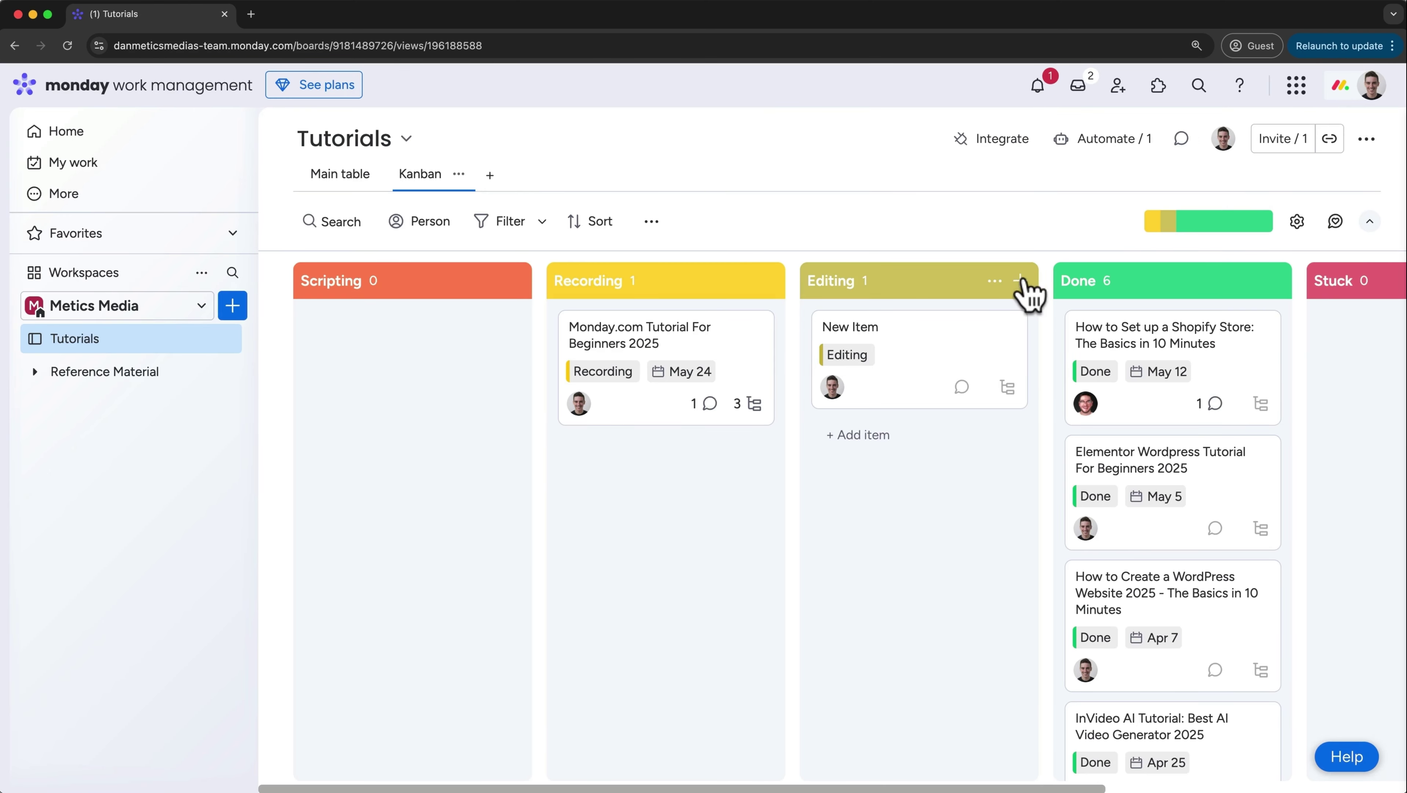
Limit the Kanban's Editing column to a maximum of 5 items
left_click(995, 281)
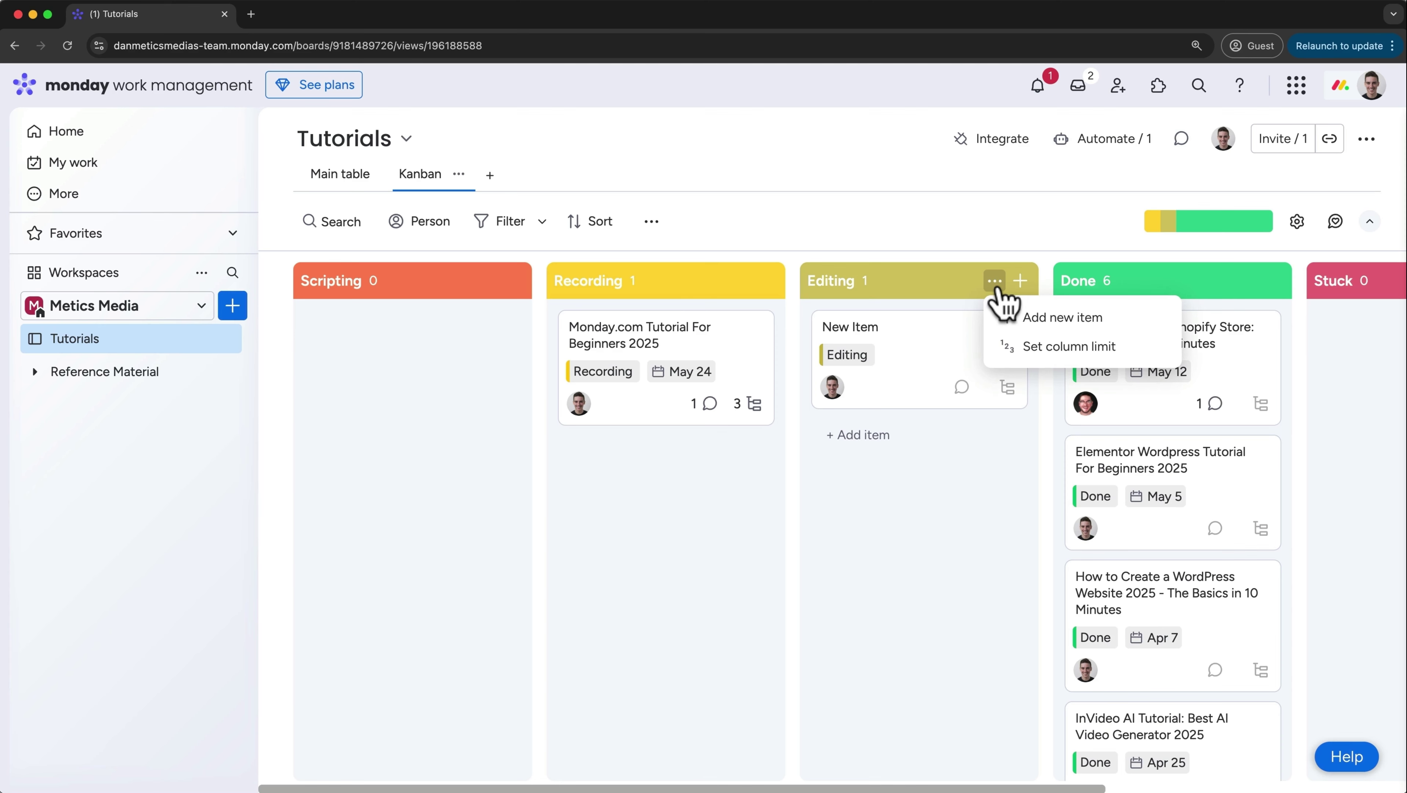
left_click(1034, 350)
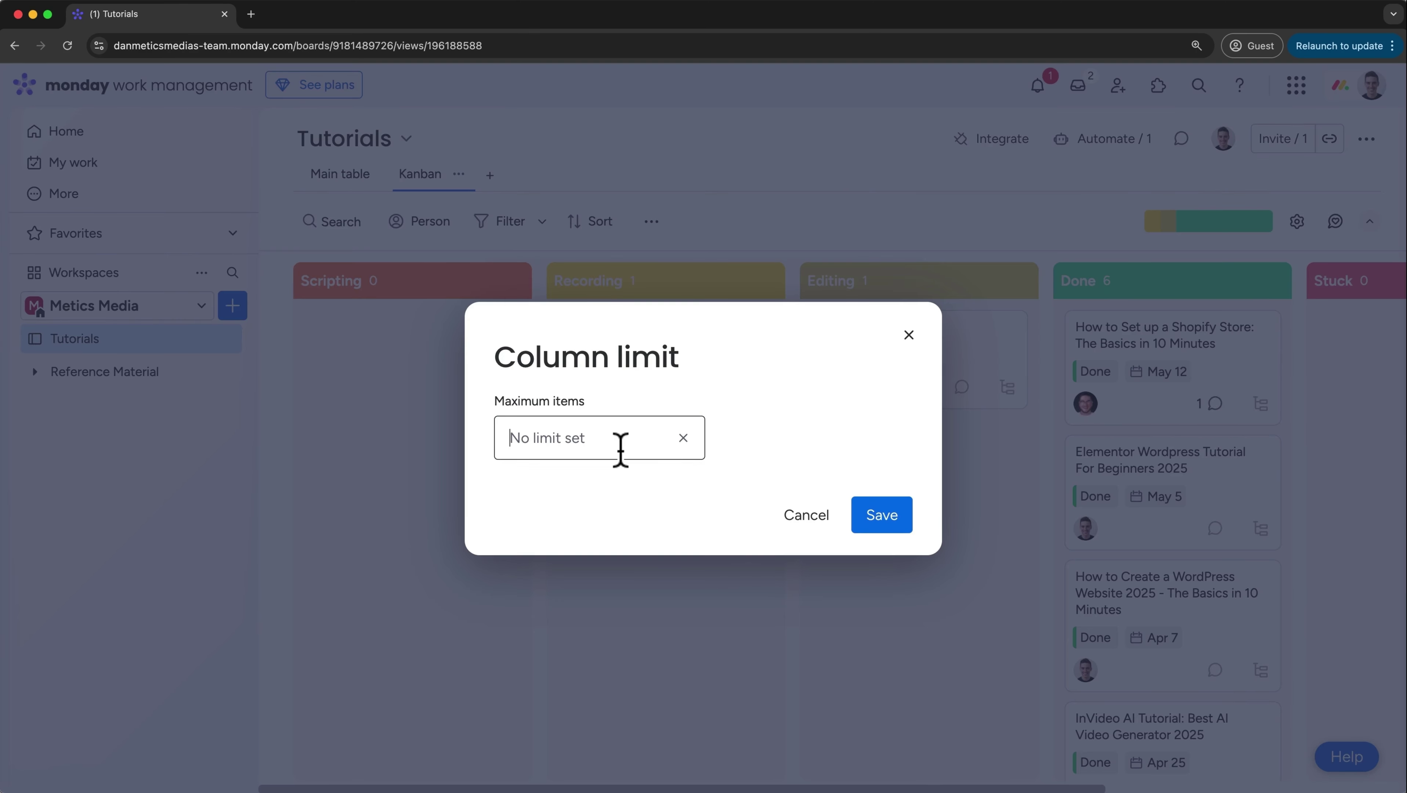
type("5")
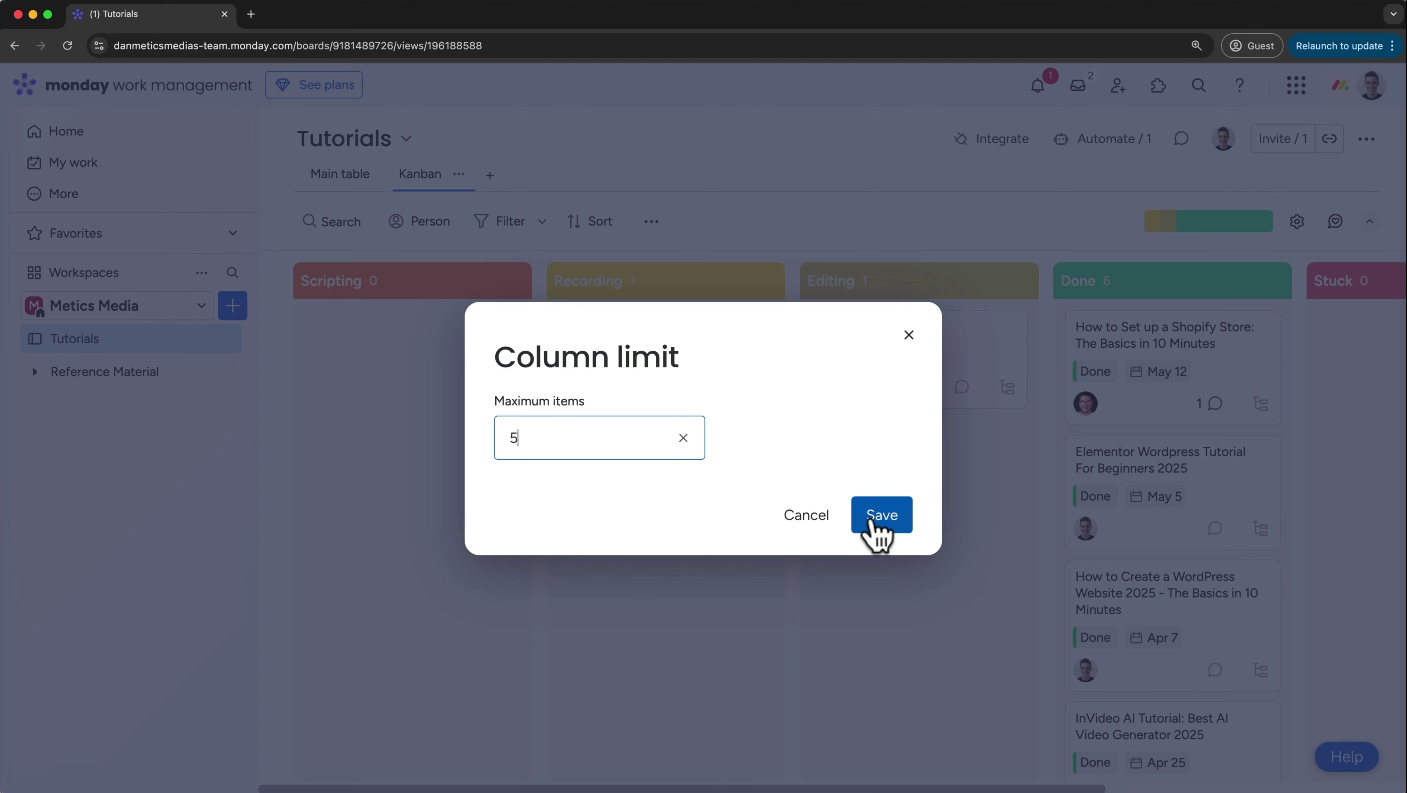
left_click(880, 515)
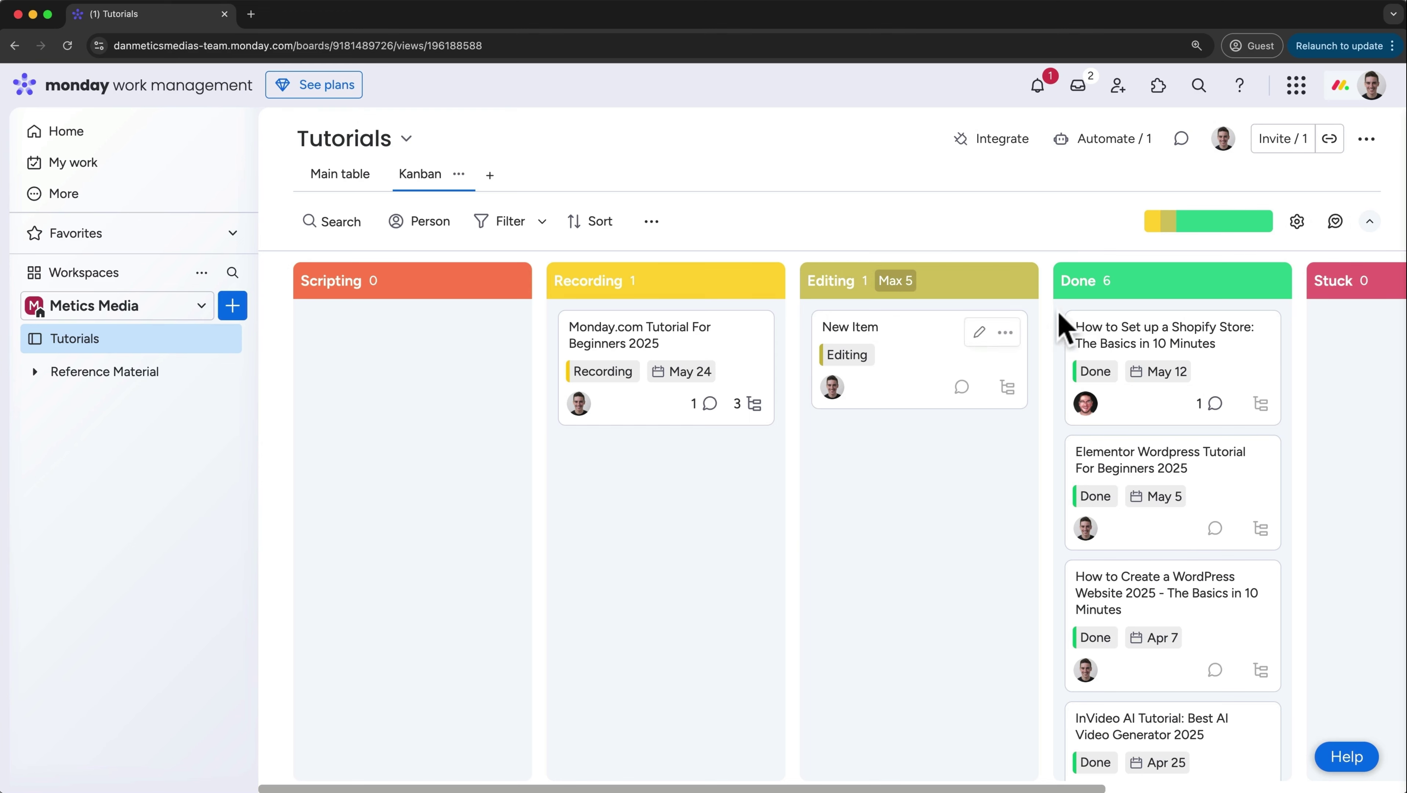
Divide the Kanban view by Group in its widget settings
left_click(1297, 222)
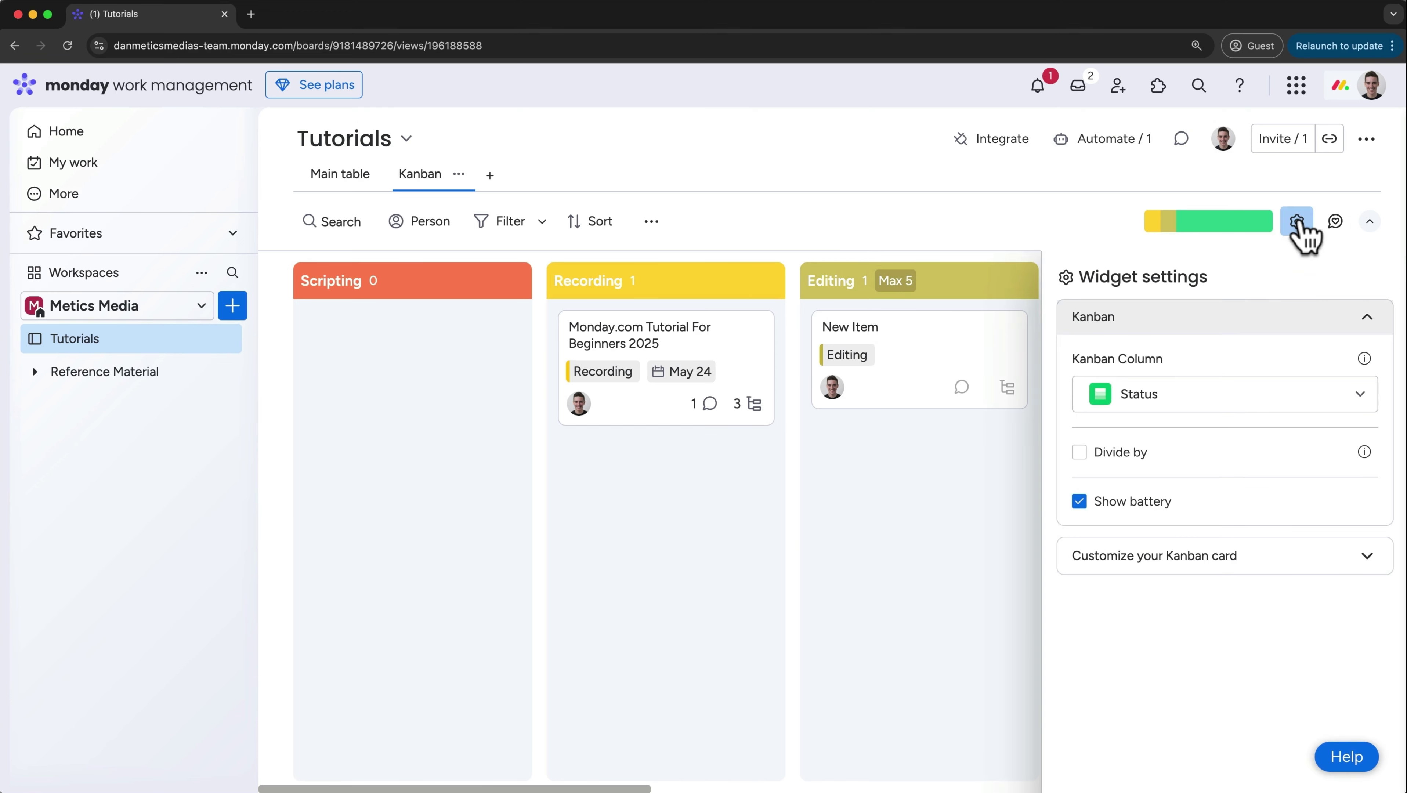
left_click(1132, 453)
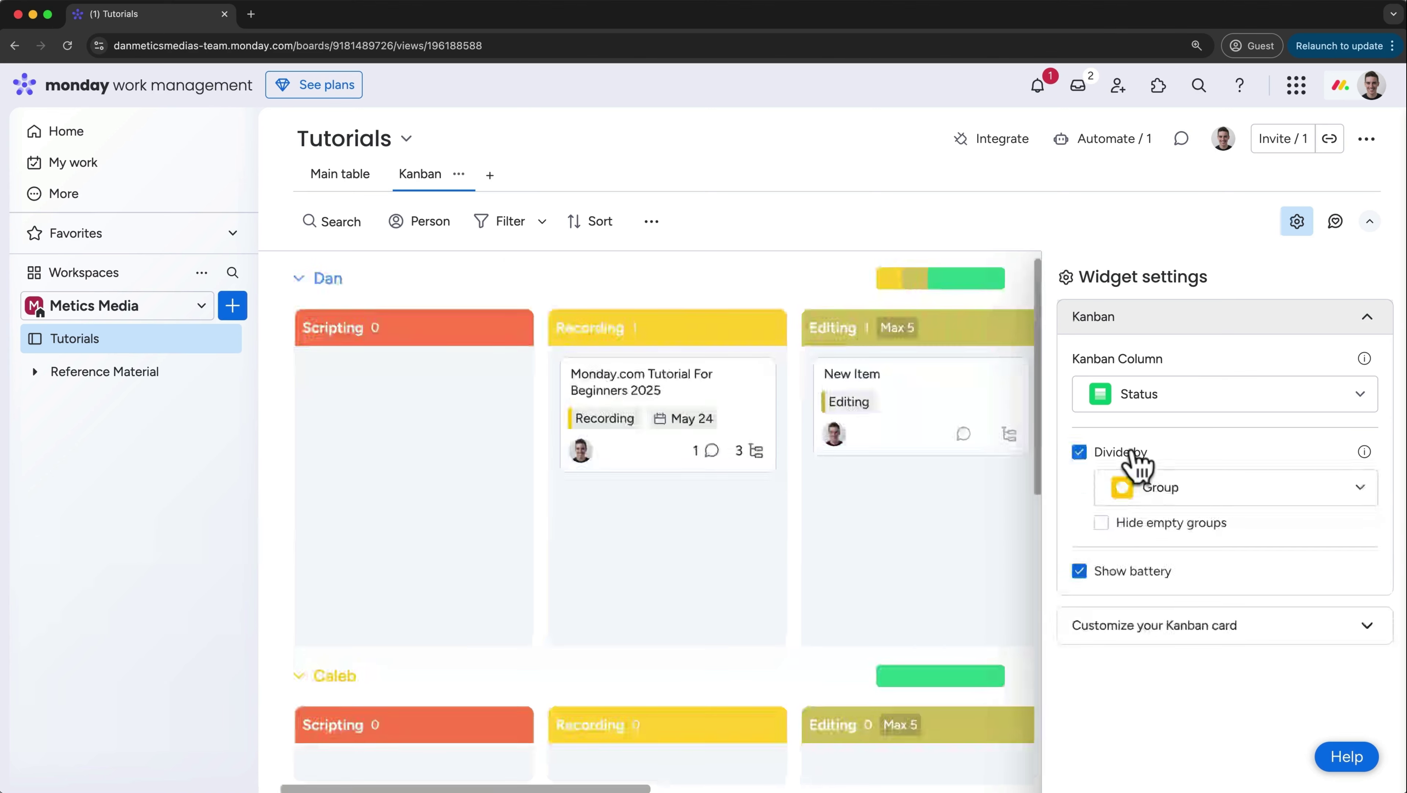
left_click(1143, 492)
left_click(1147, 535)
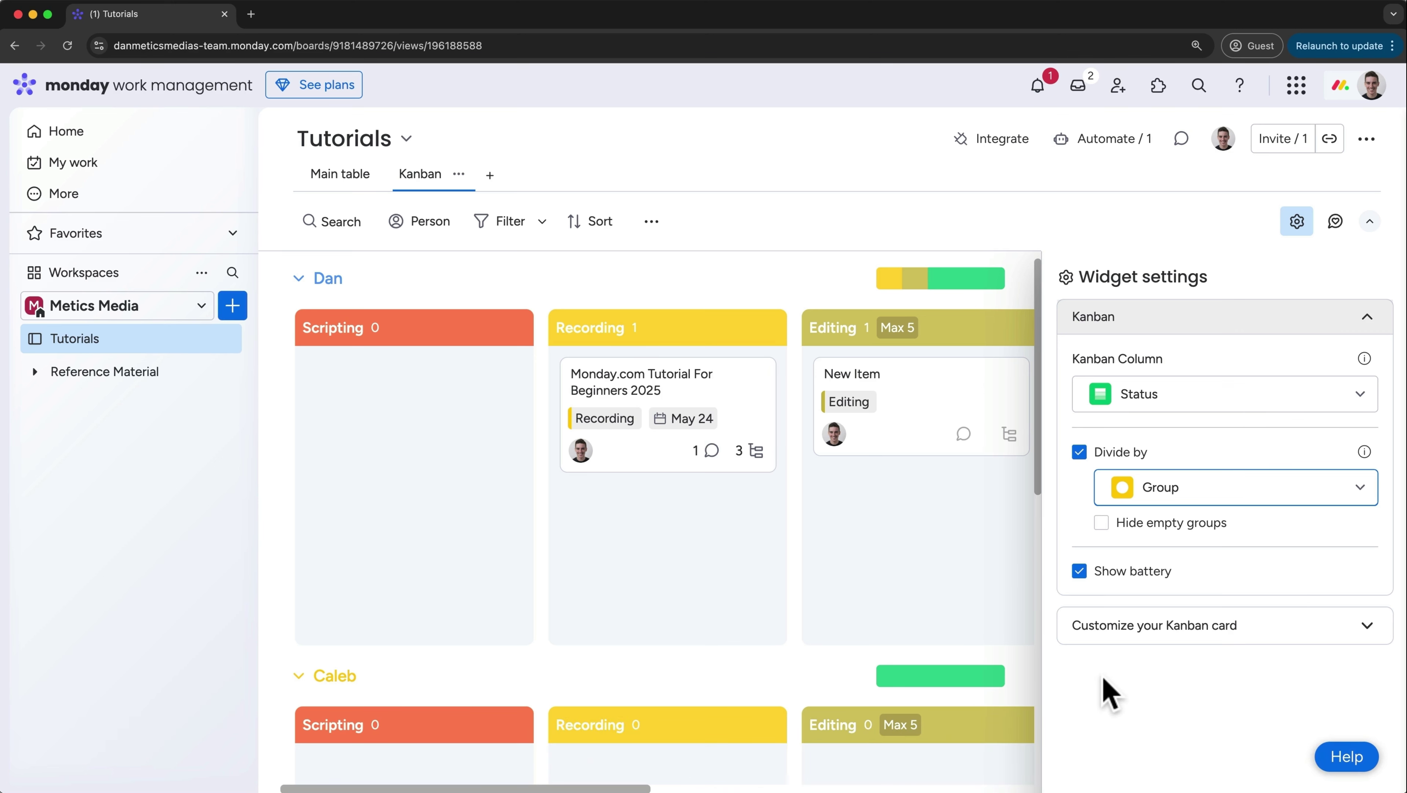
Try removing Date from the Kanban item card and restore it, then view the Sub-item card layout and close the settings
left_click(1256, 629)
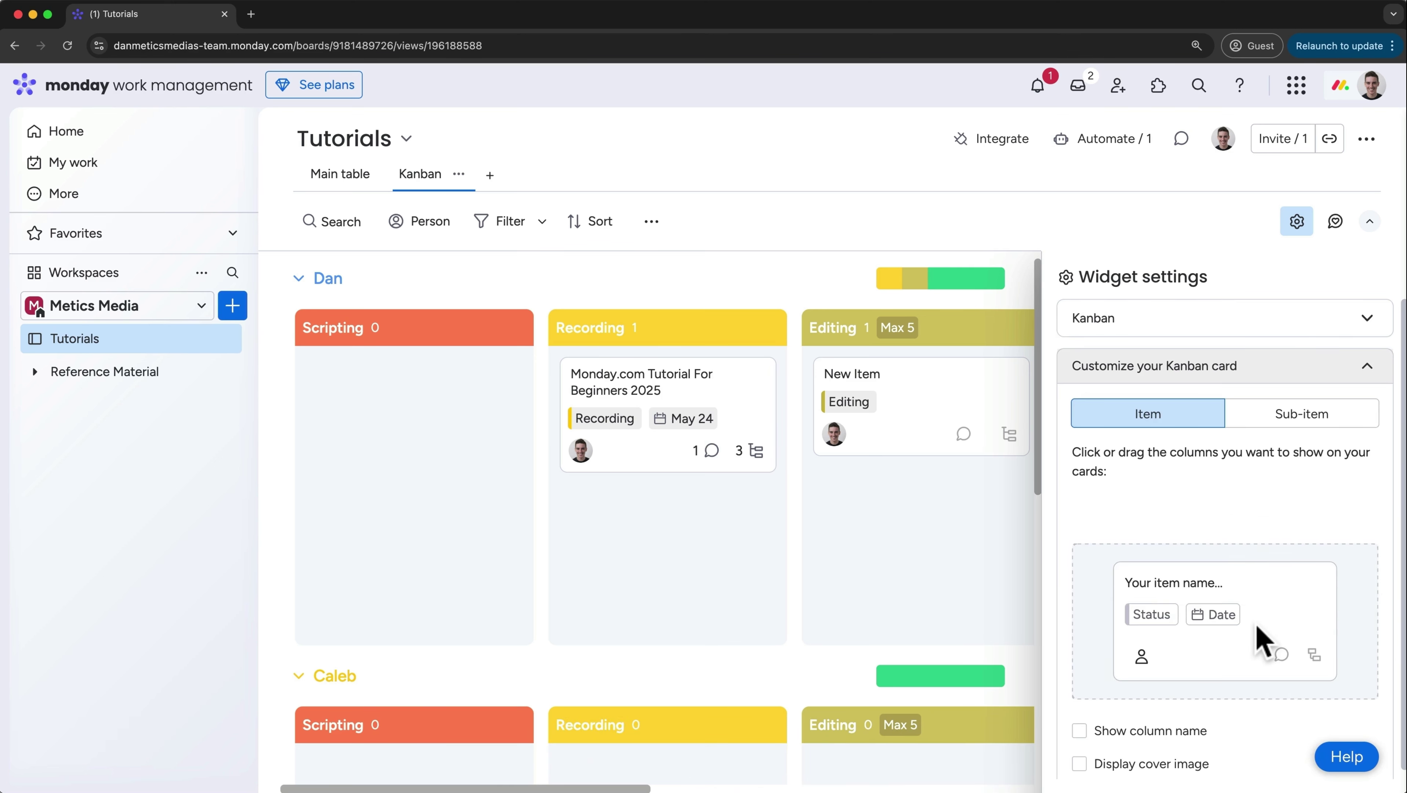
left_click_drag(1225, 615, 1233, 519)
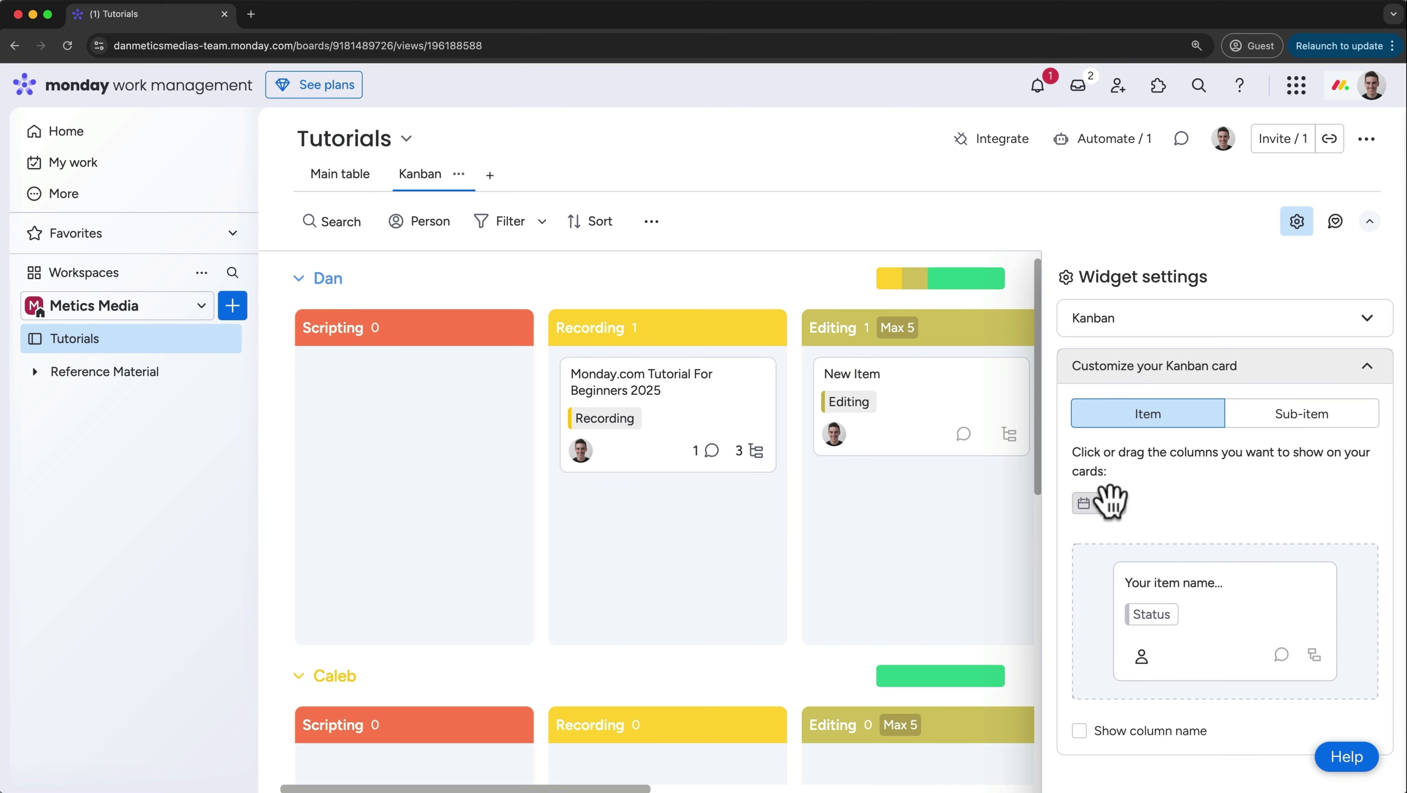
left_click_drag(1117, 502, 1208, 602)
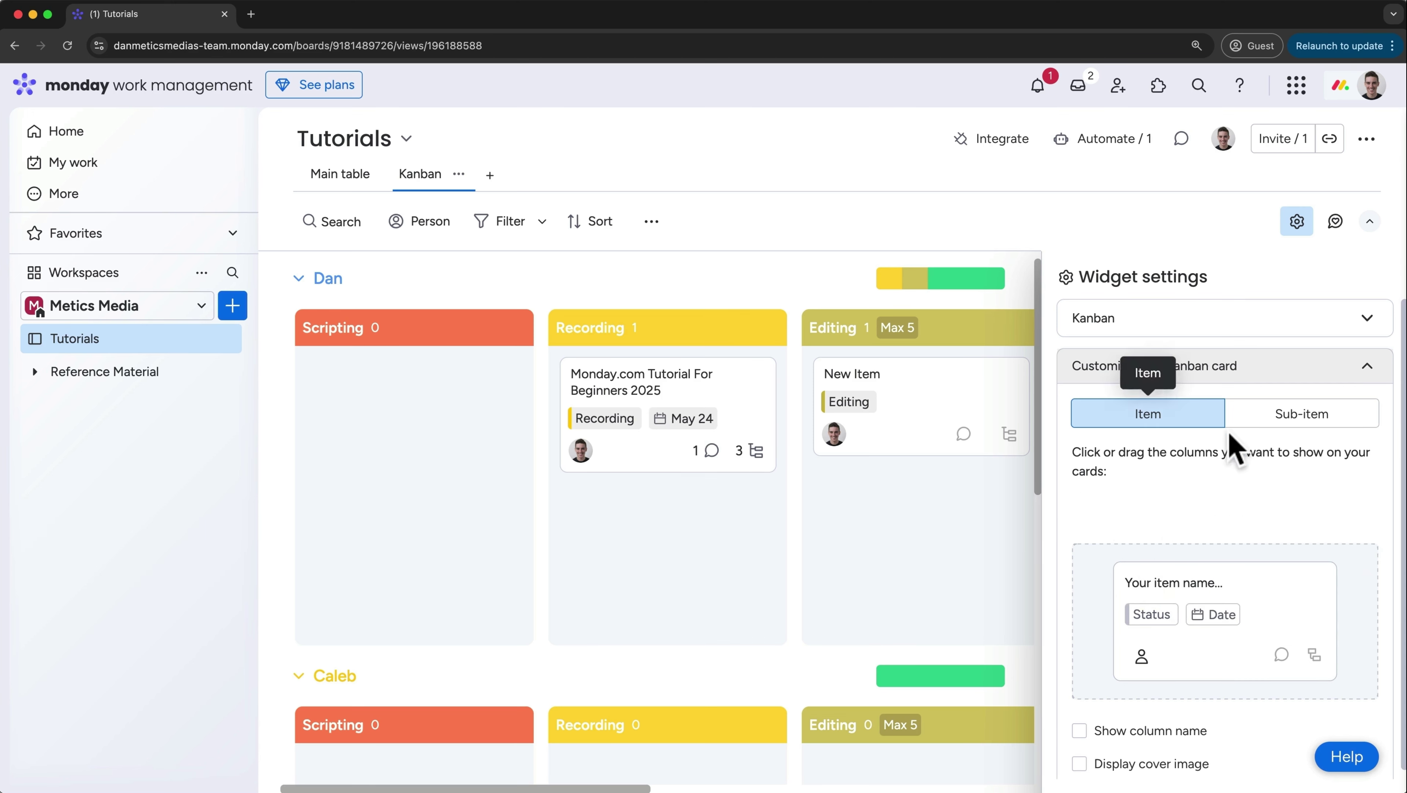
left_click(1259, 424)
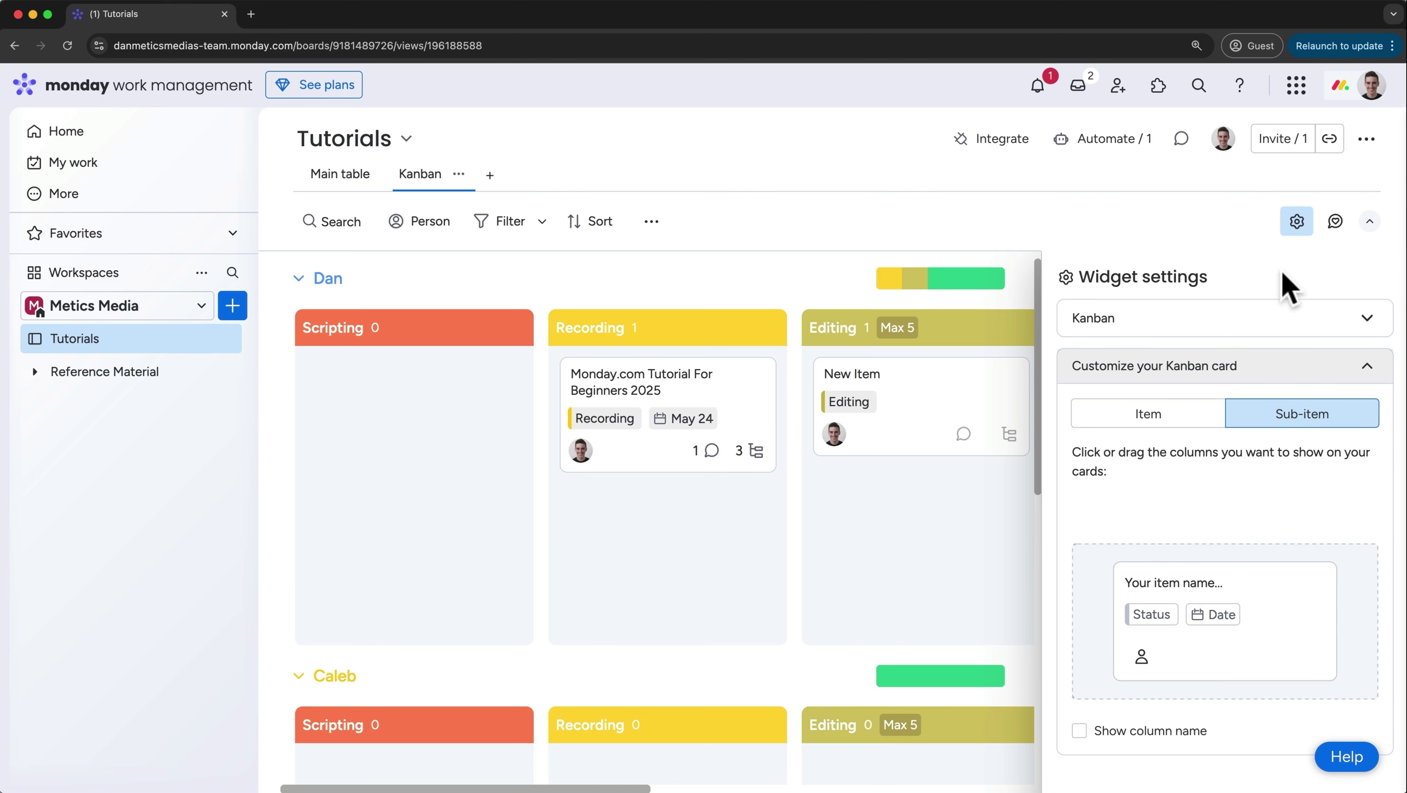
left_click(1296, 228)
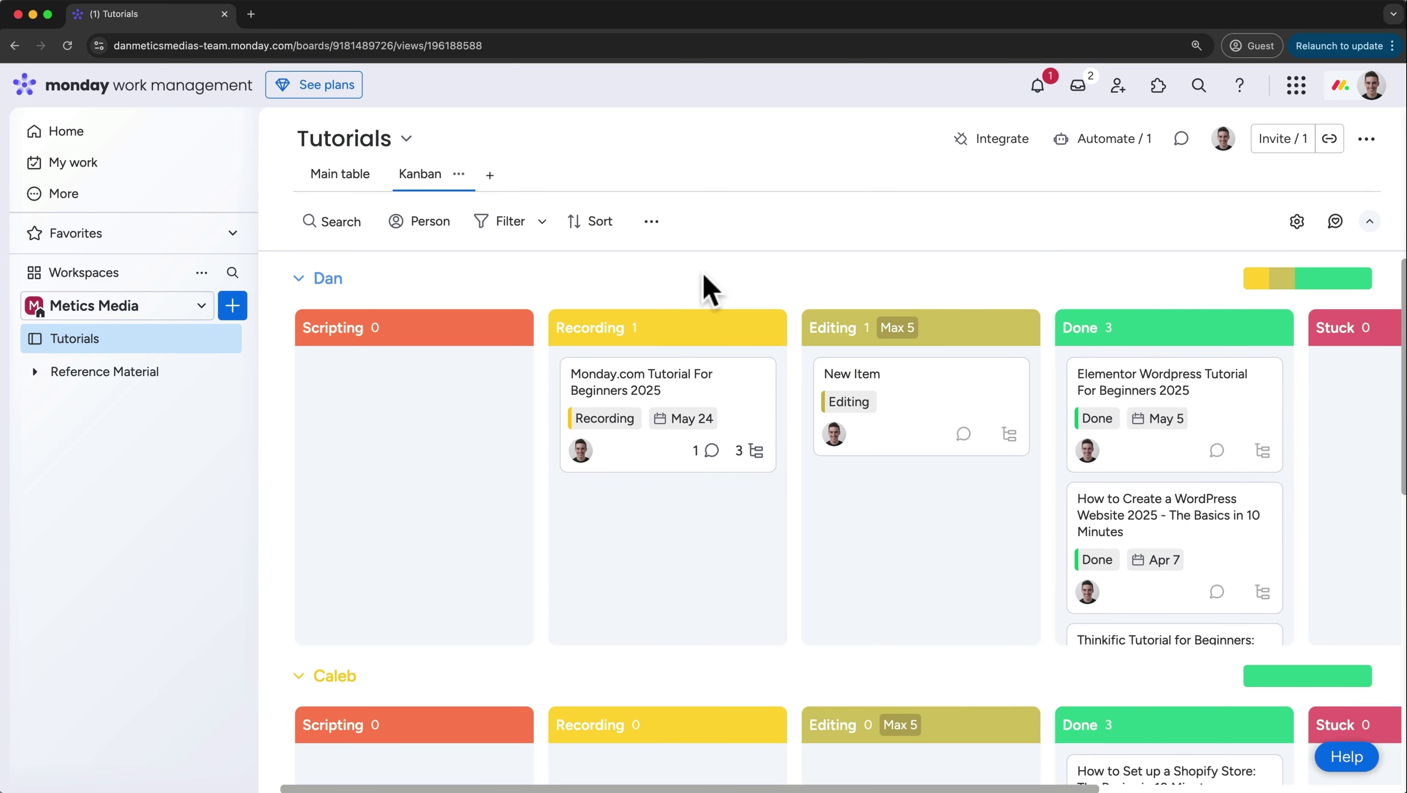
Return to the Tutorials board's main table and add a Files column
left_click(368, 202)
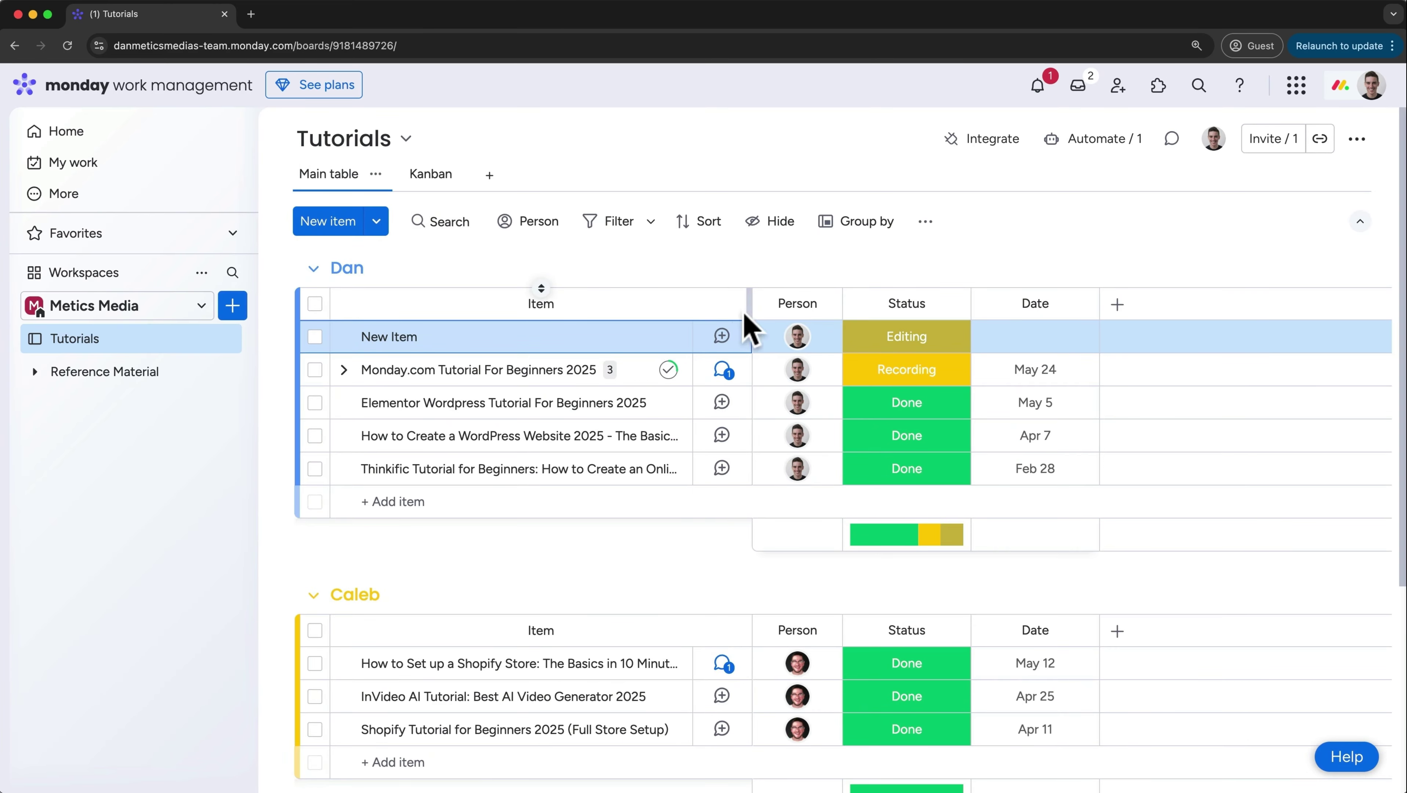
left_click(1116, 305)
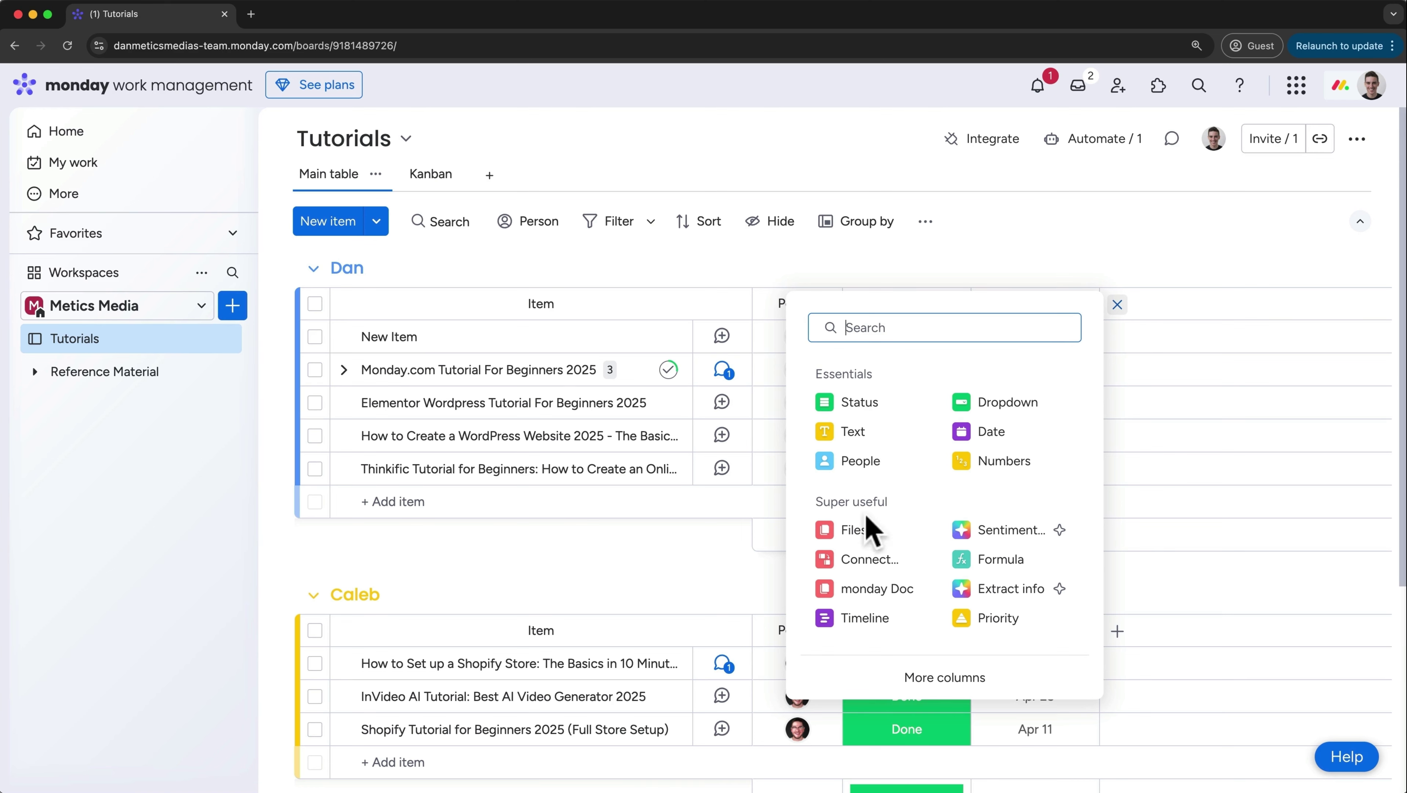
left_click(860, 531)
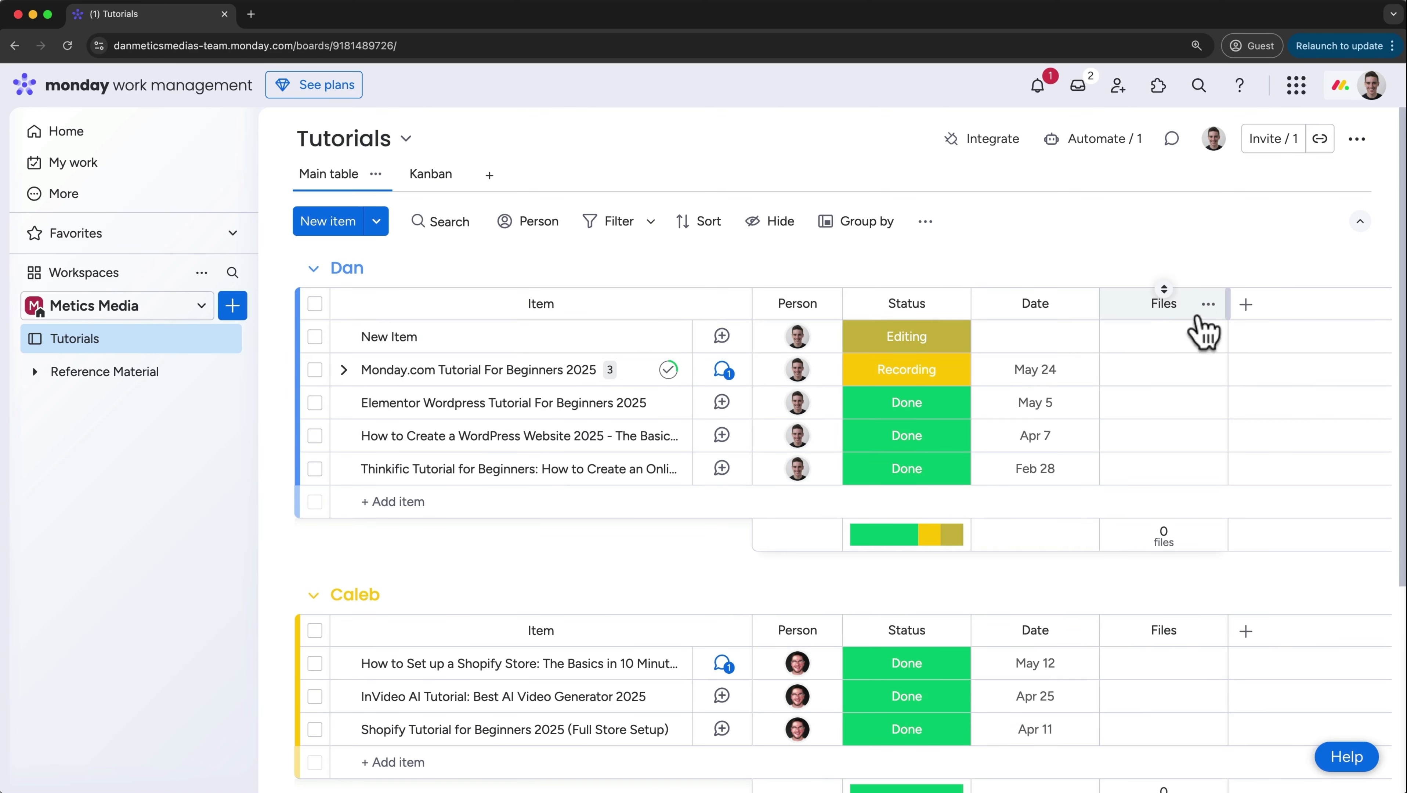
Rename the Files column as Thumbnail and move it between Status and Date
left_click(1208, 304)
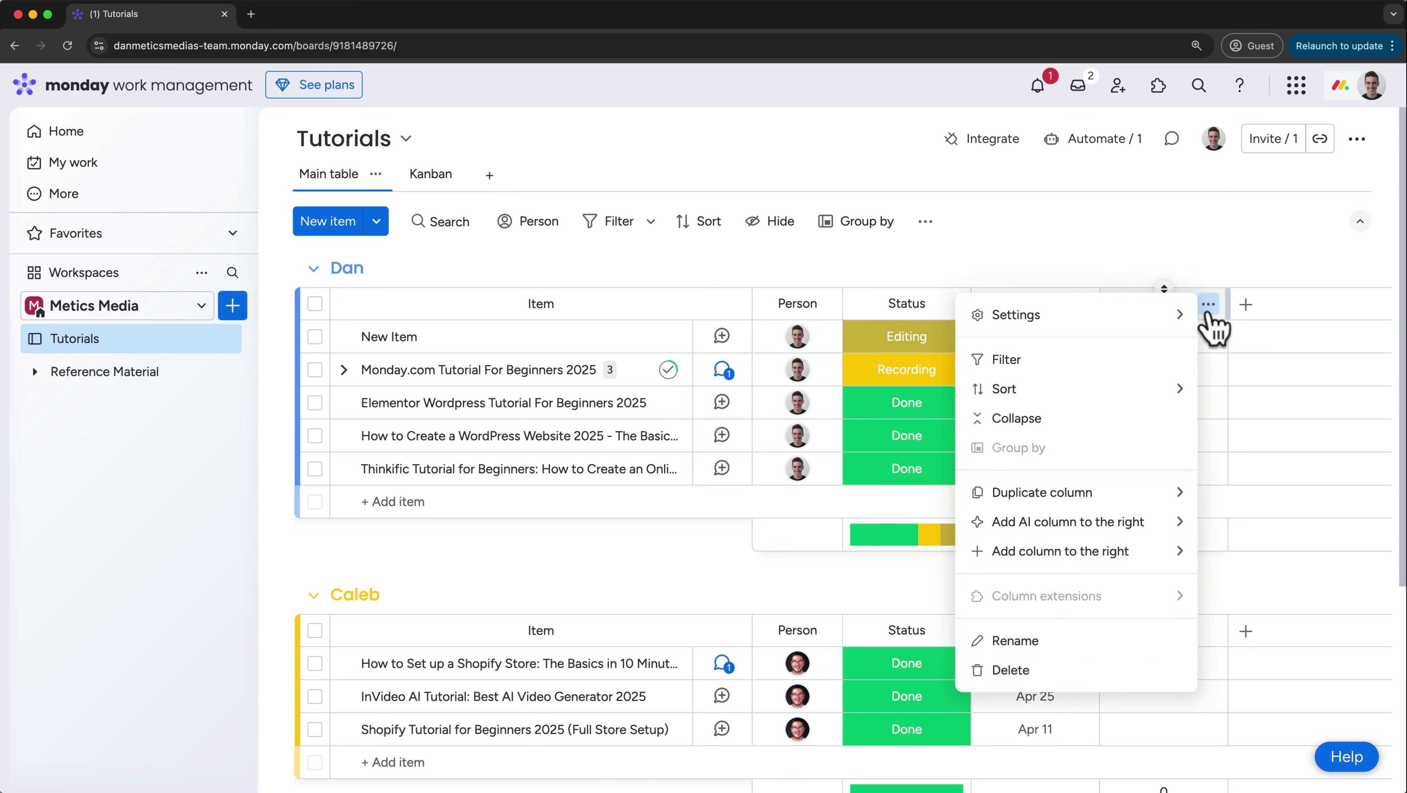
left_click(1003, 642)
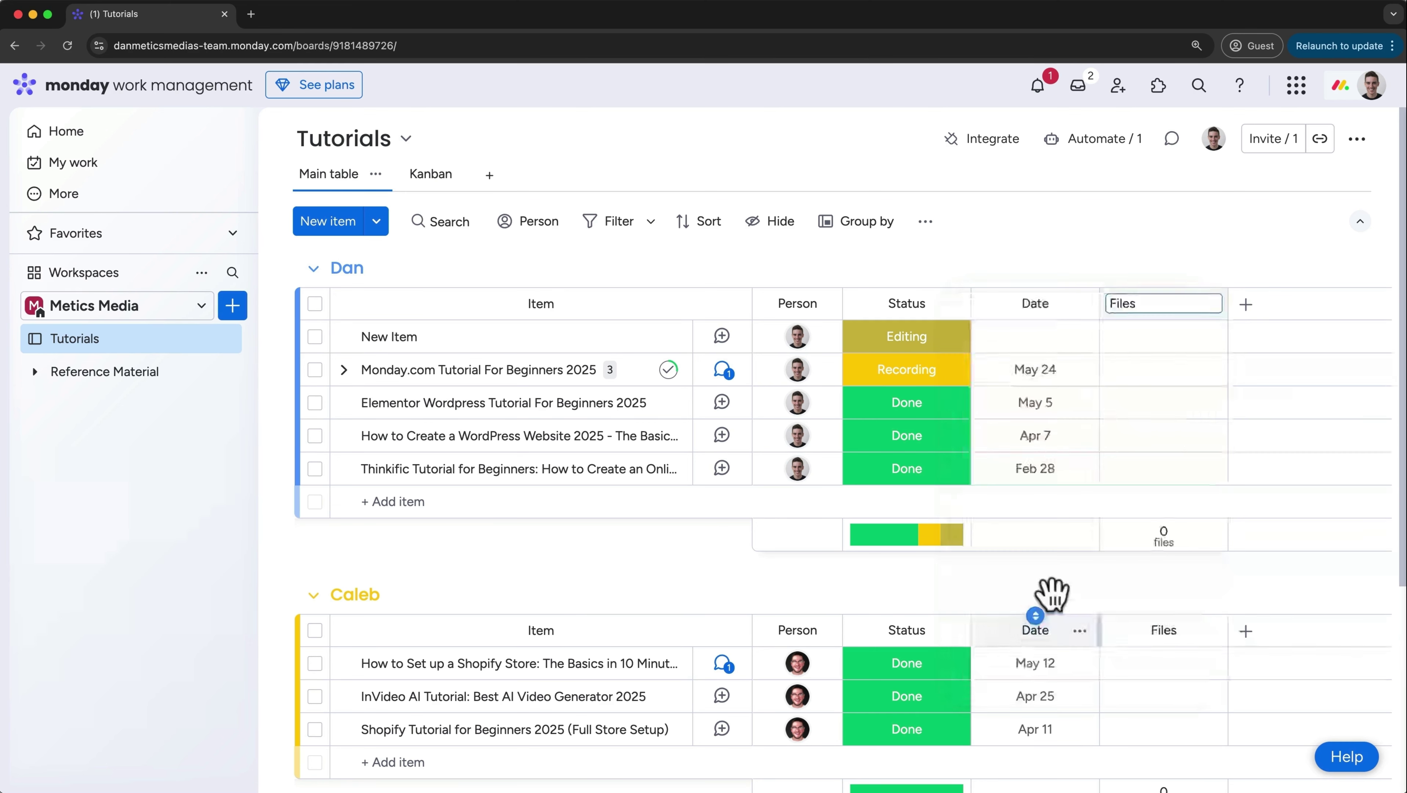
double_click(1149, 304)
type("Thumbn")
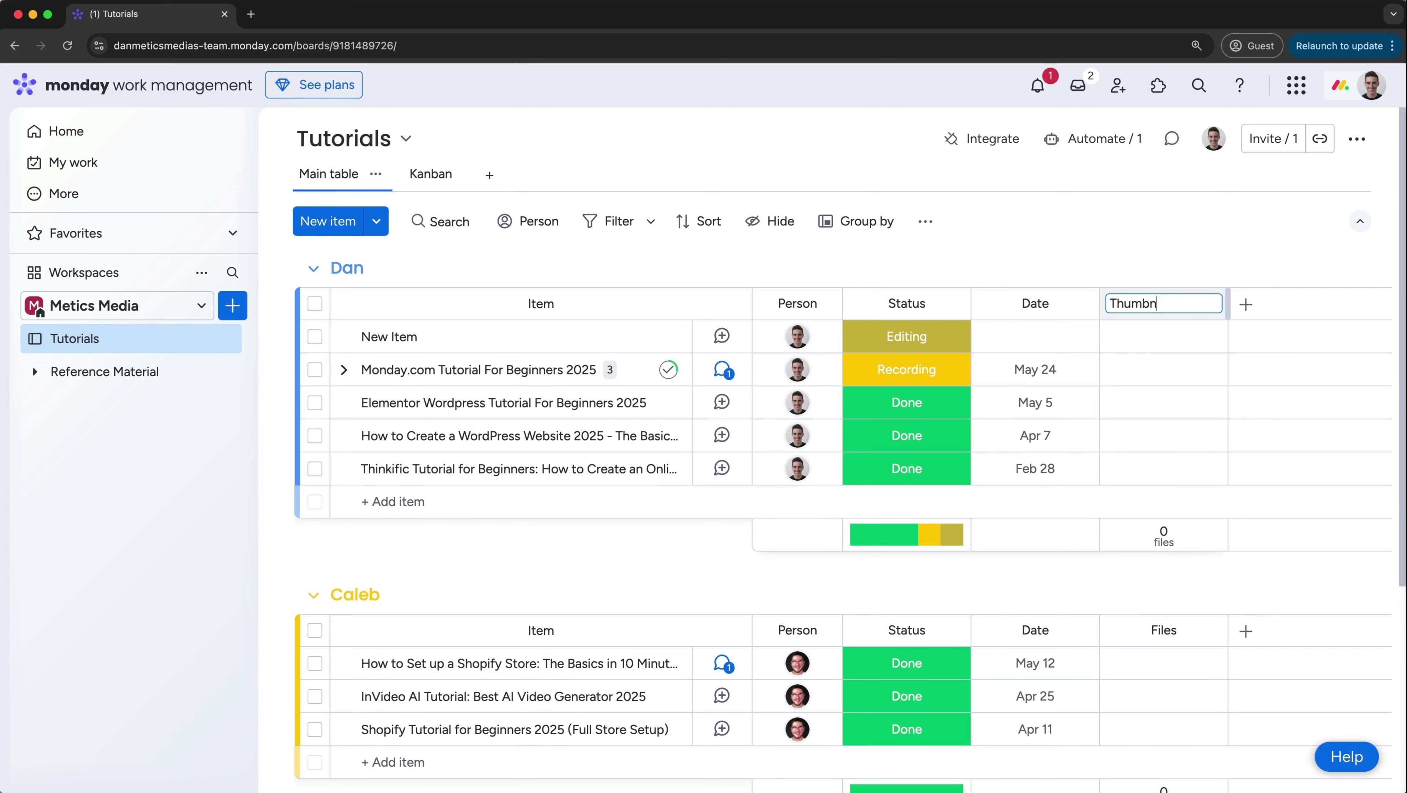
type("ail")
key("Return")
left_click_drag(1121, 295, 985, 298)
Upload Monday_com_Thumbnail.png from the computer as the thumbnail of Monday.com Tutorial For Beginners 2025 and expand that item's subitems
mouse_move(992, 378)
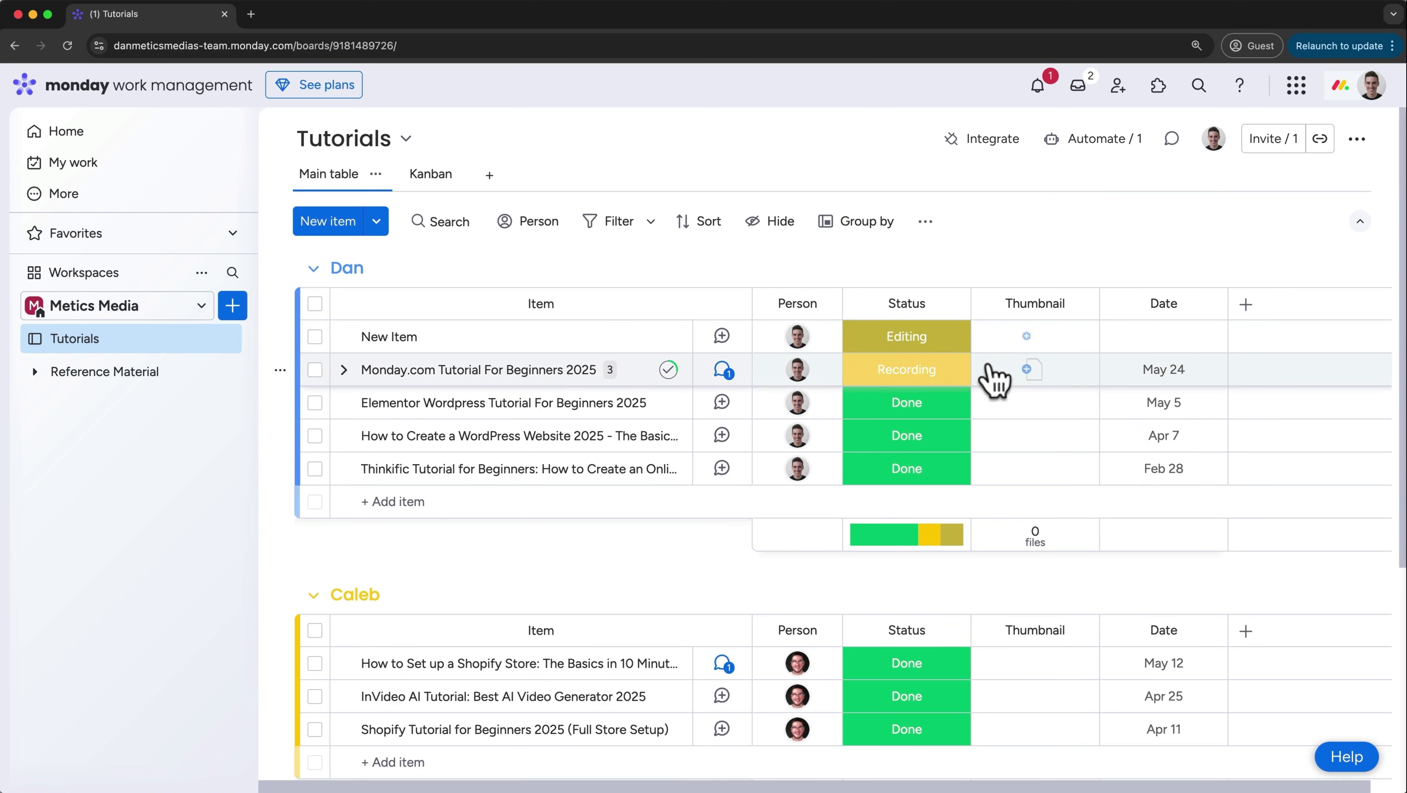
left_click(1027, 369)
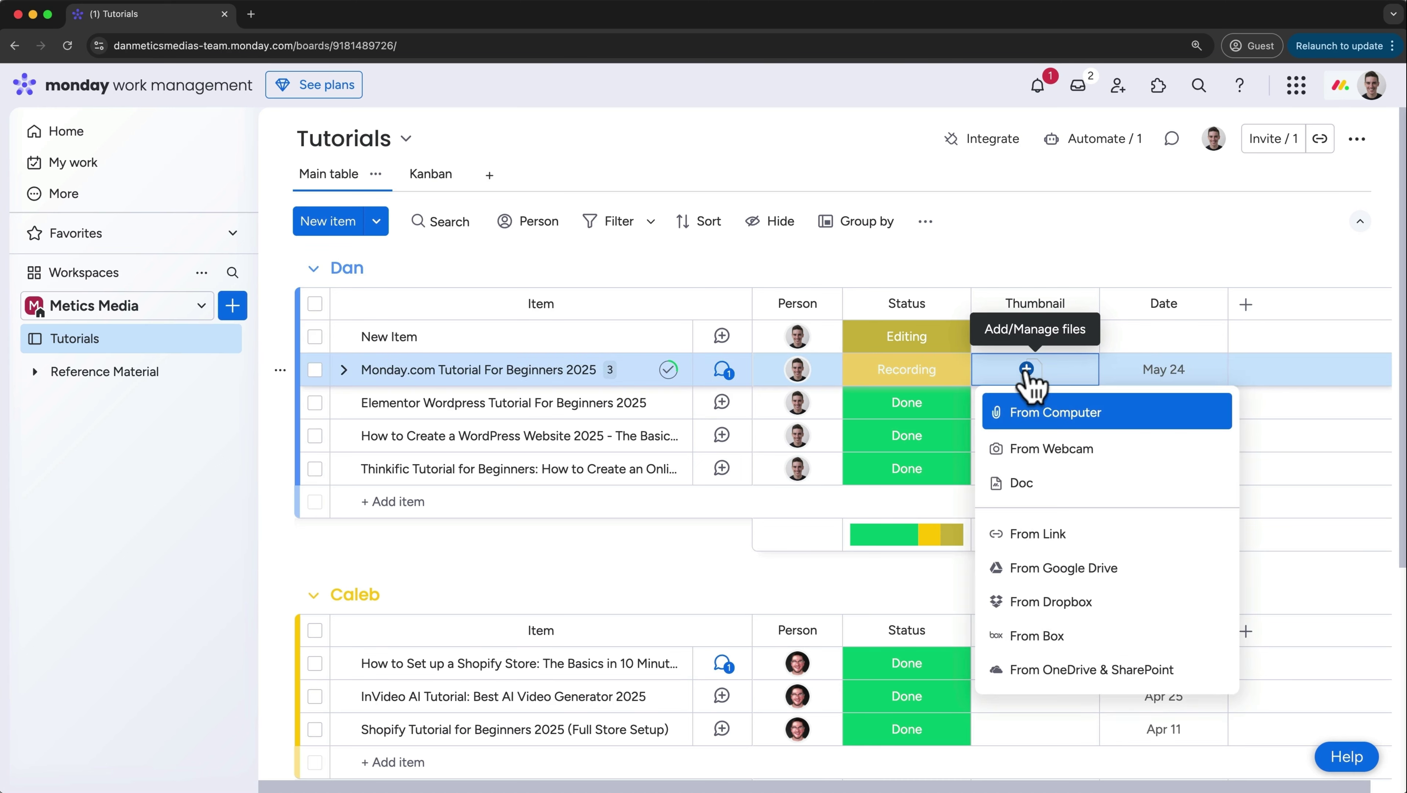
left_click(1043, 427)
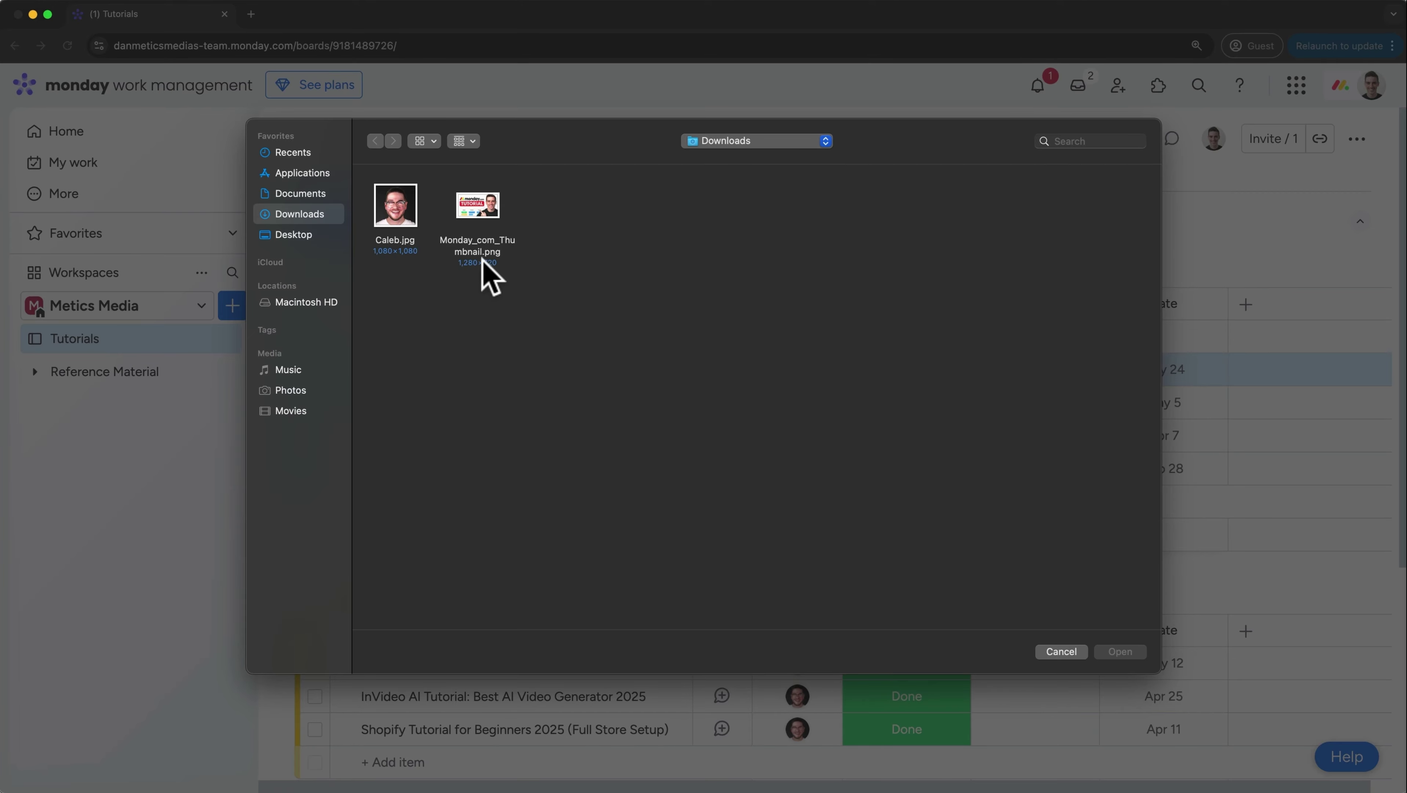
left_click(476, 249)
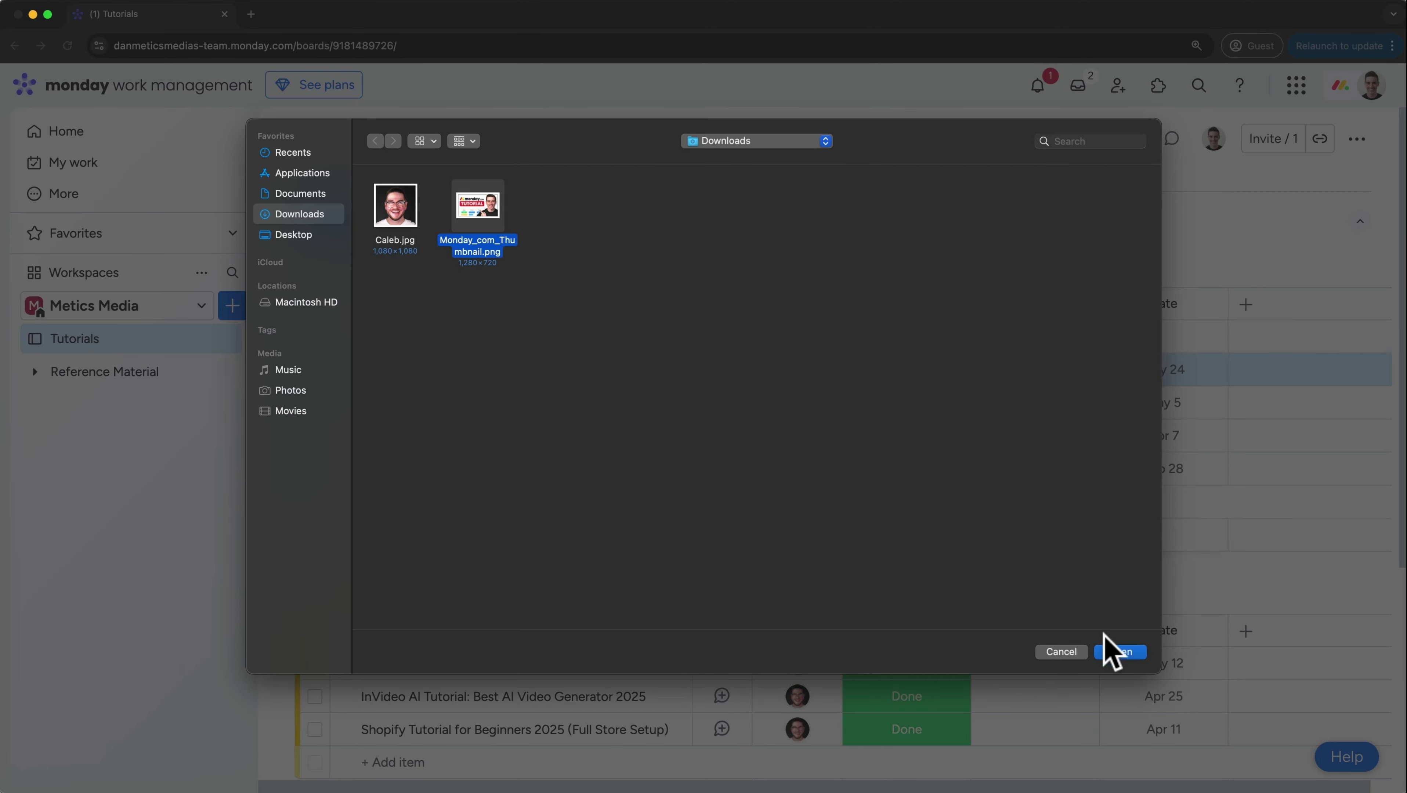
left_click(1106, 649)
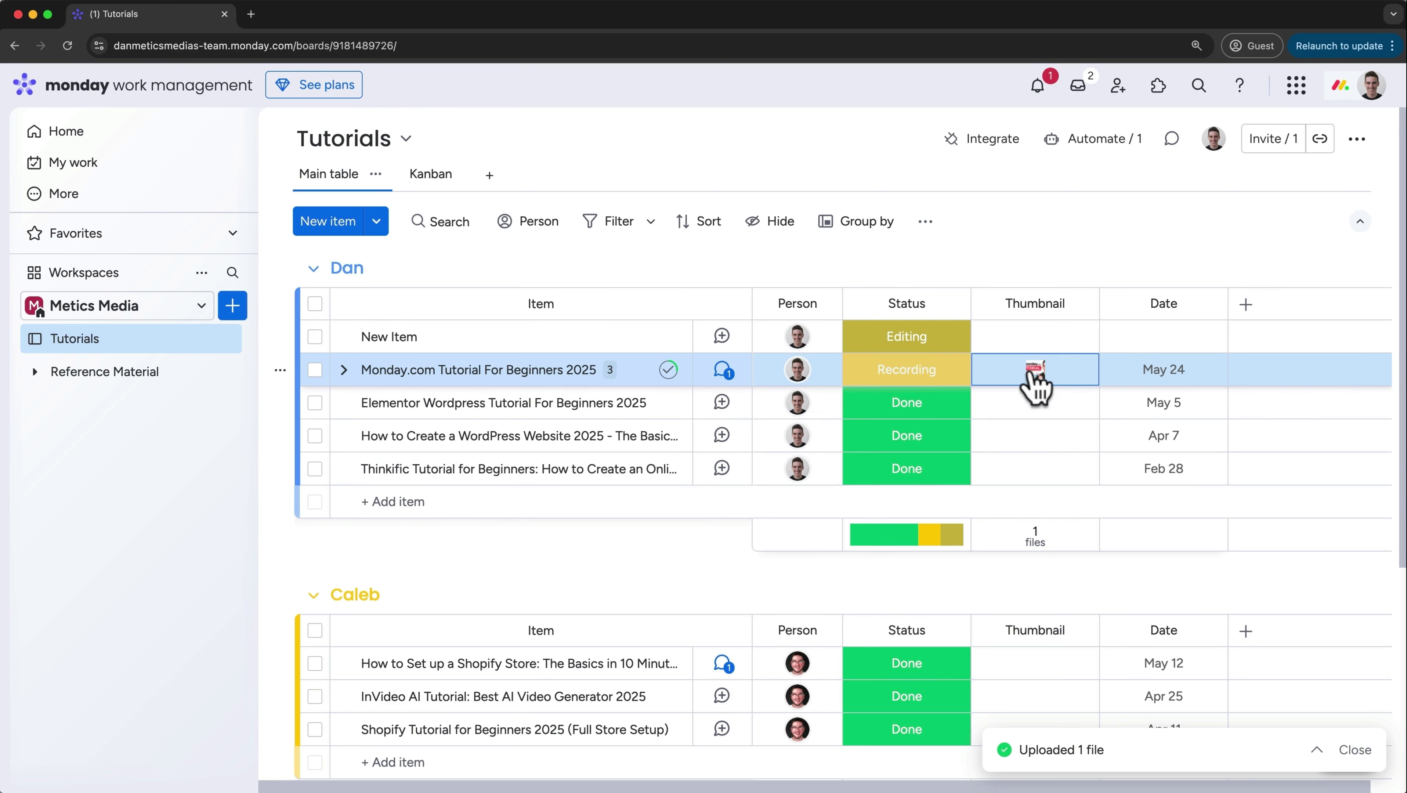
mouse_move(1037, 379)
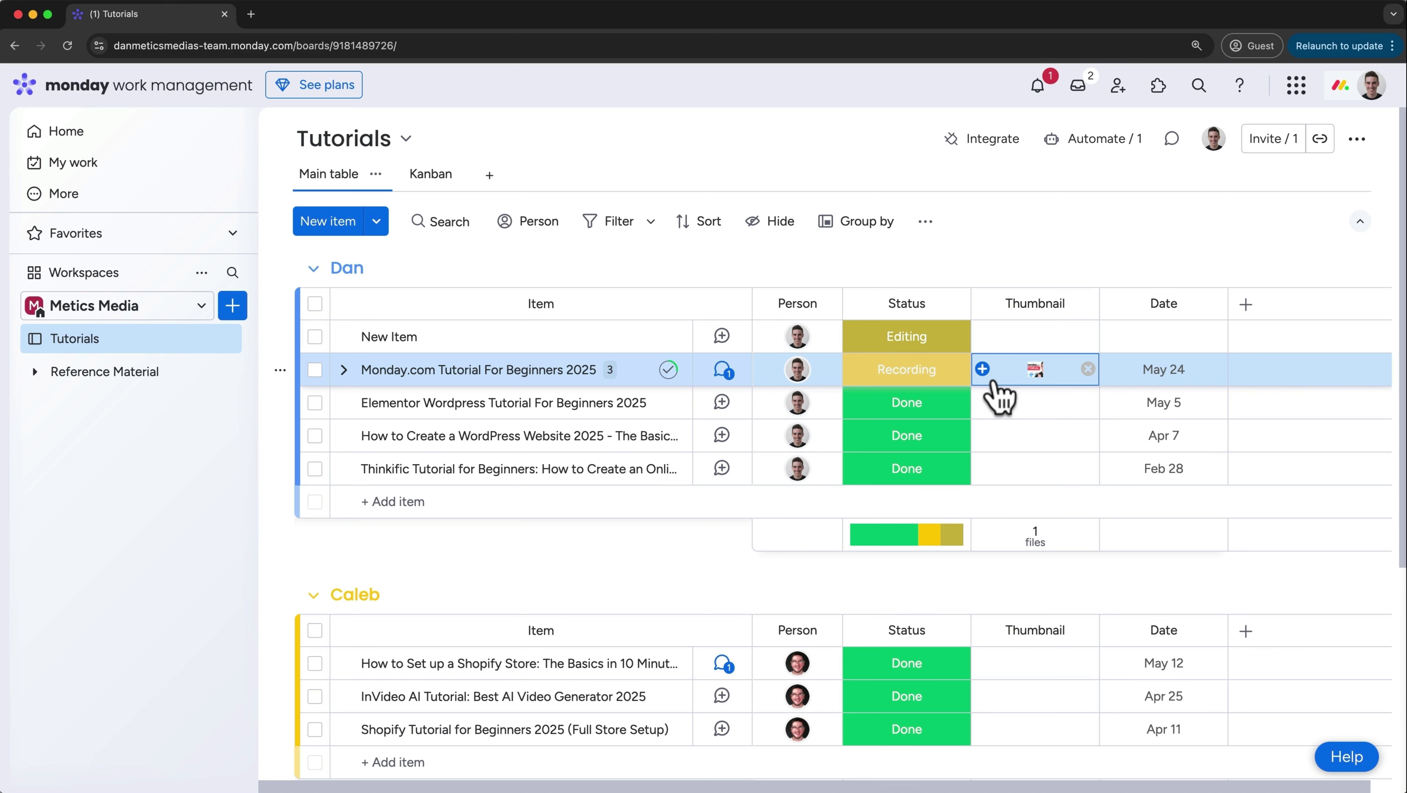
left_click(344, 369)
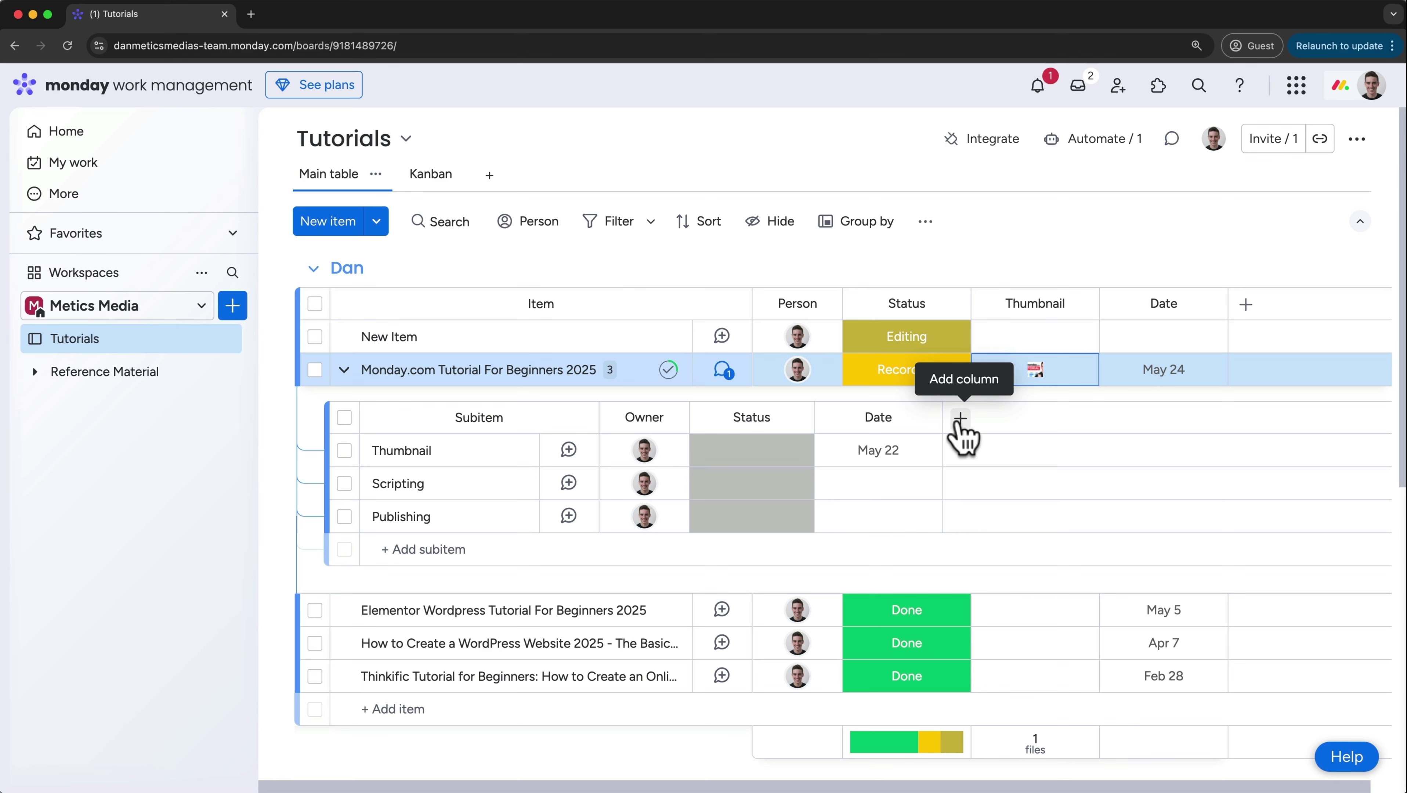
Filter the Tutorials board to items with status Done, review both groups, and clear the filter
left_click(604, 233)
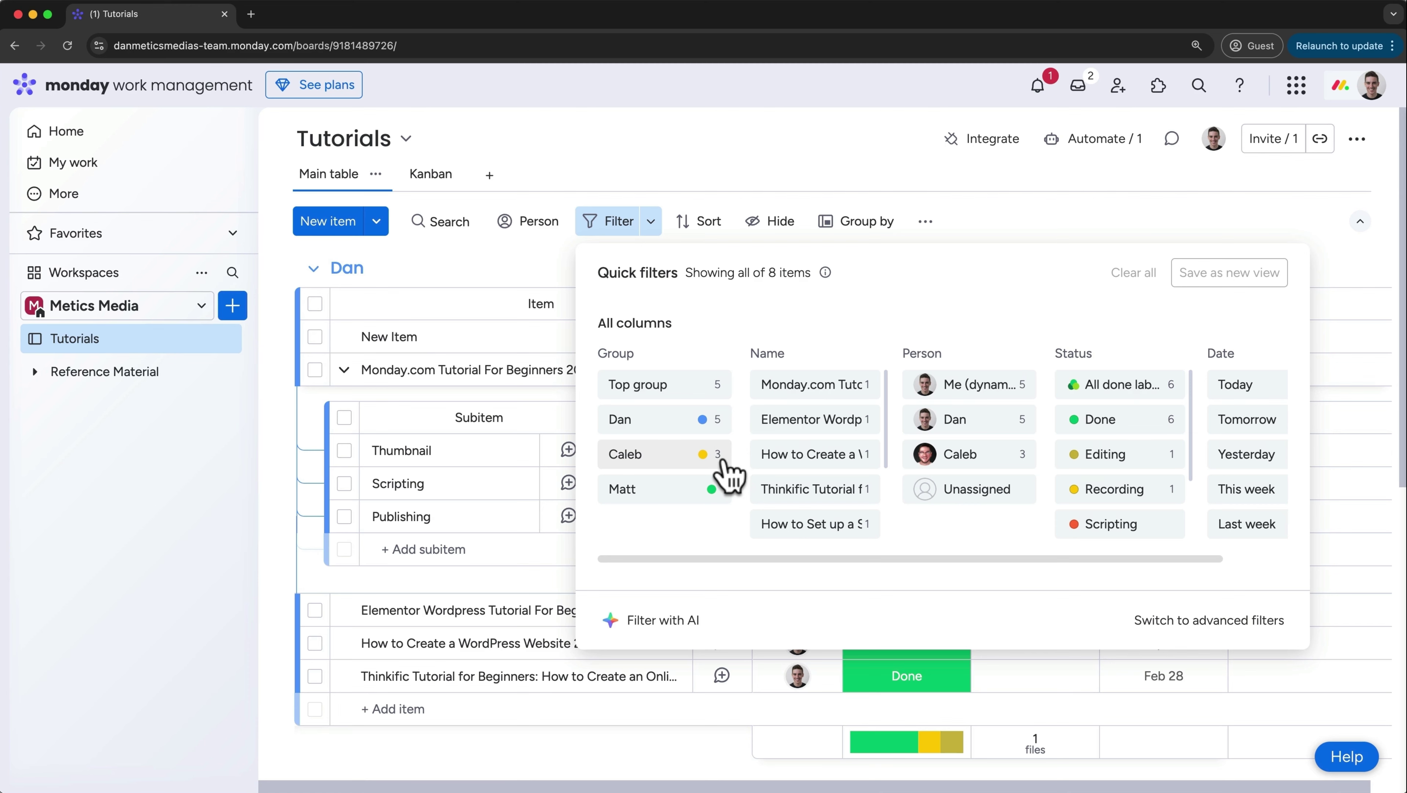
left_click(1077, 420)
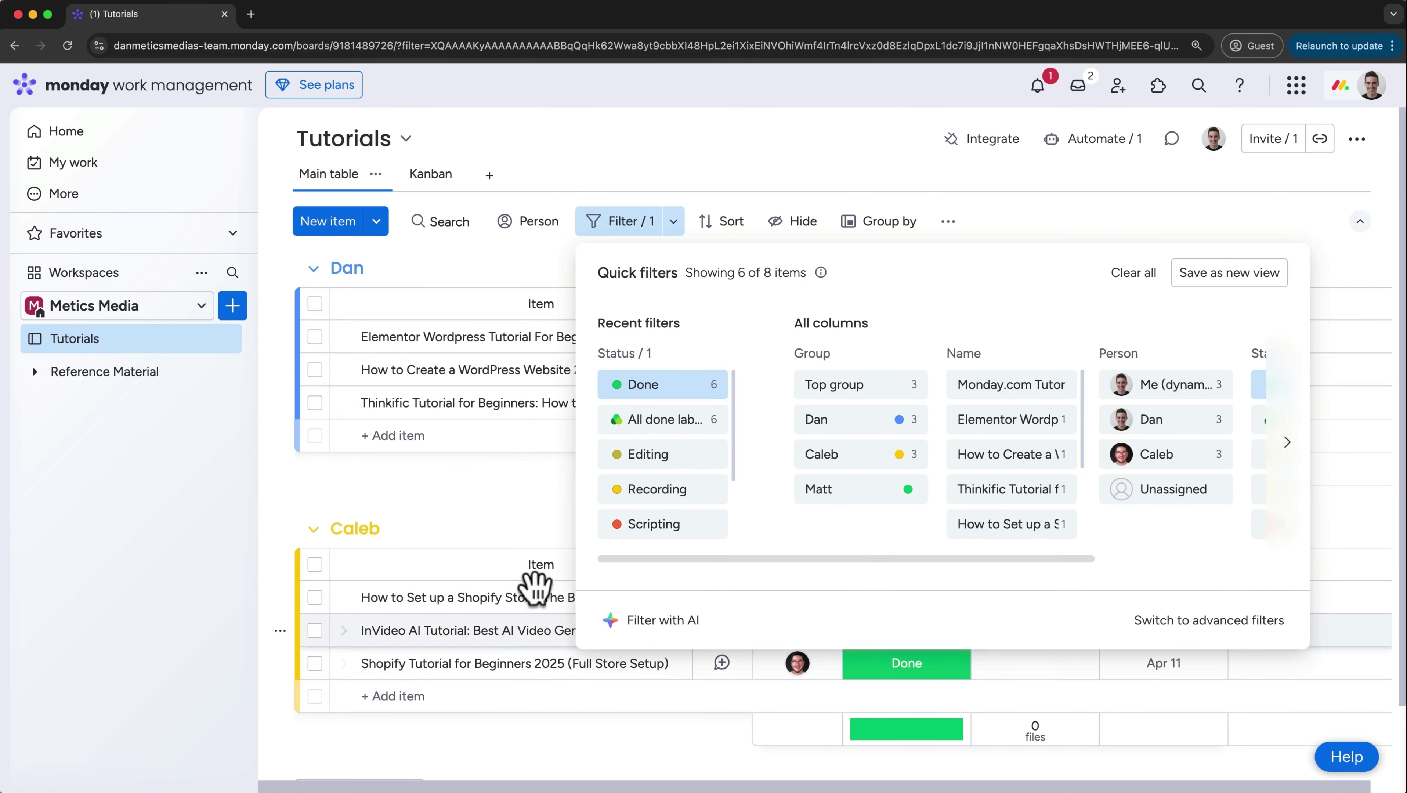
left_click(616, 225)
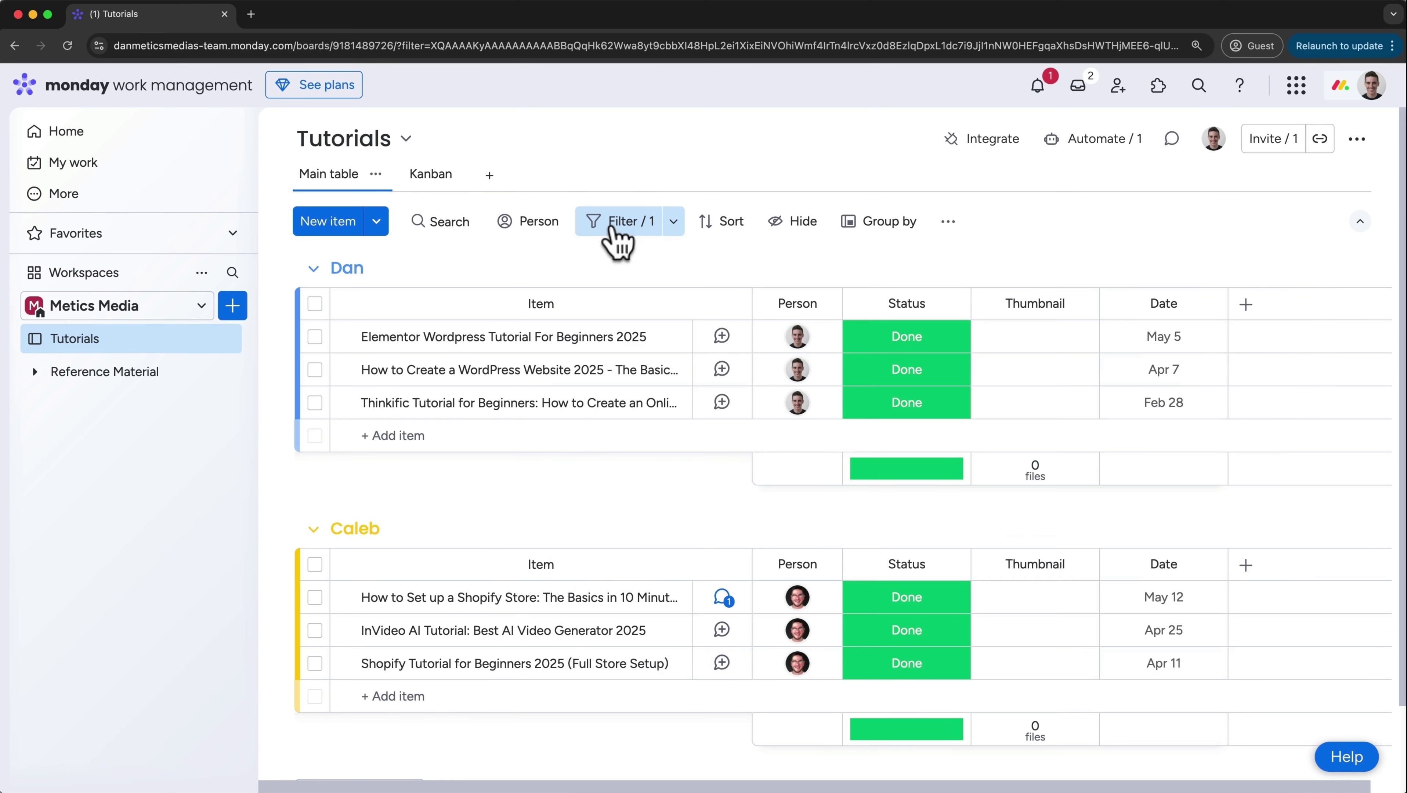
scroll(672, 499, "down", 3)
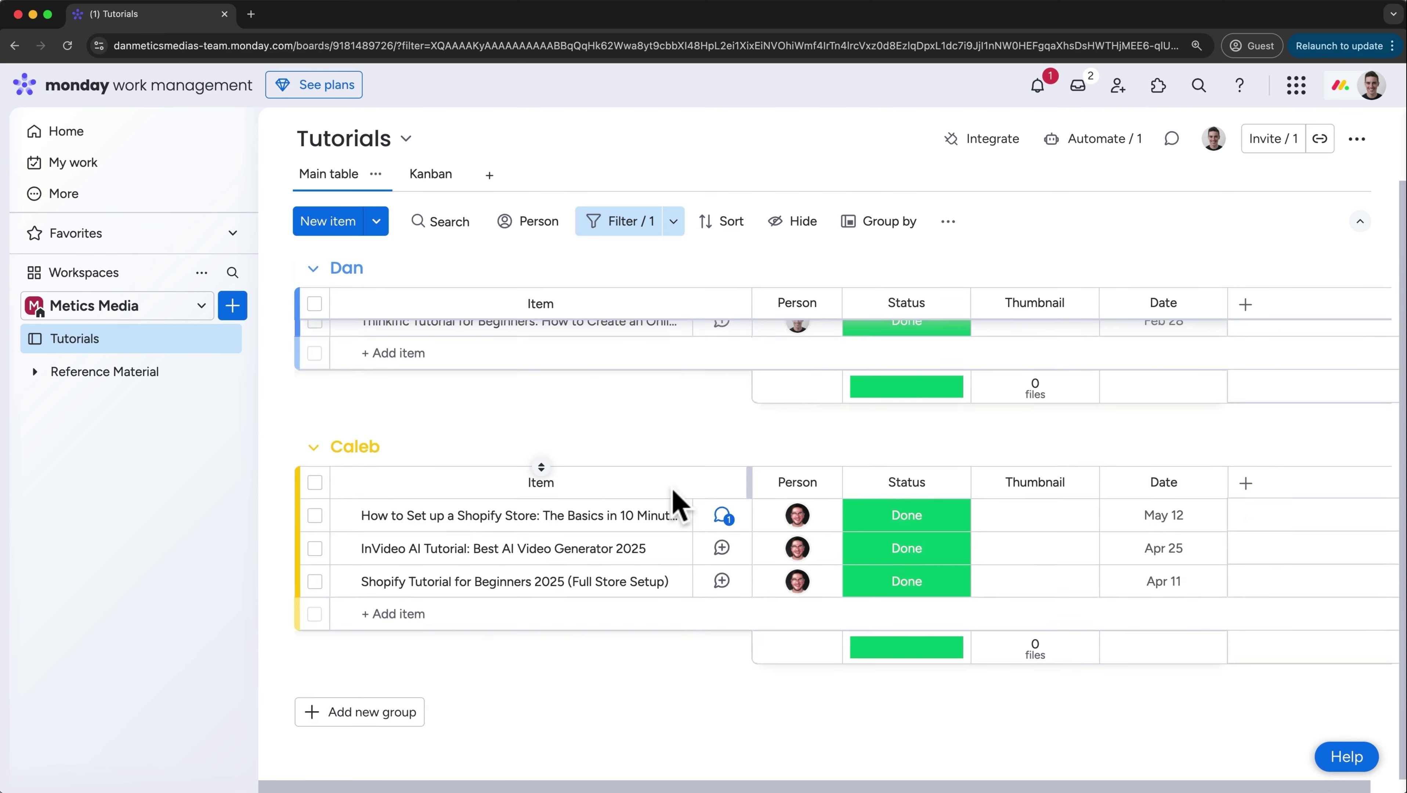
scroll(674, 503, "up", 3)
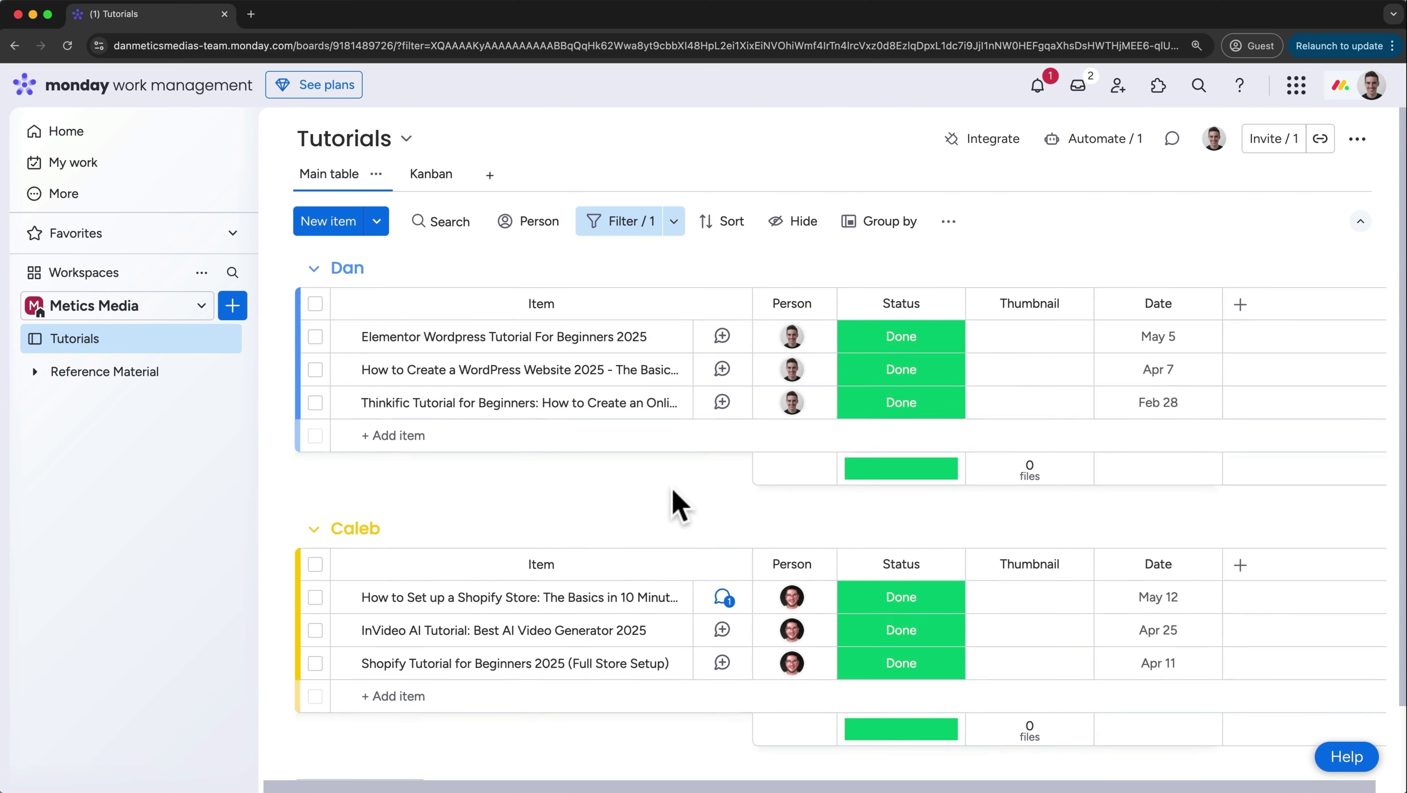
left_click(615, 225)
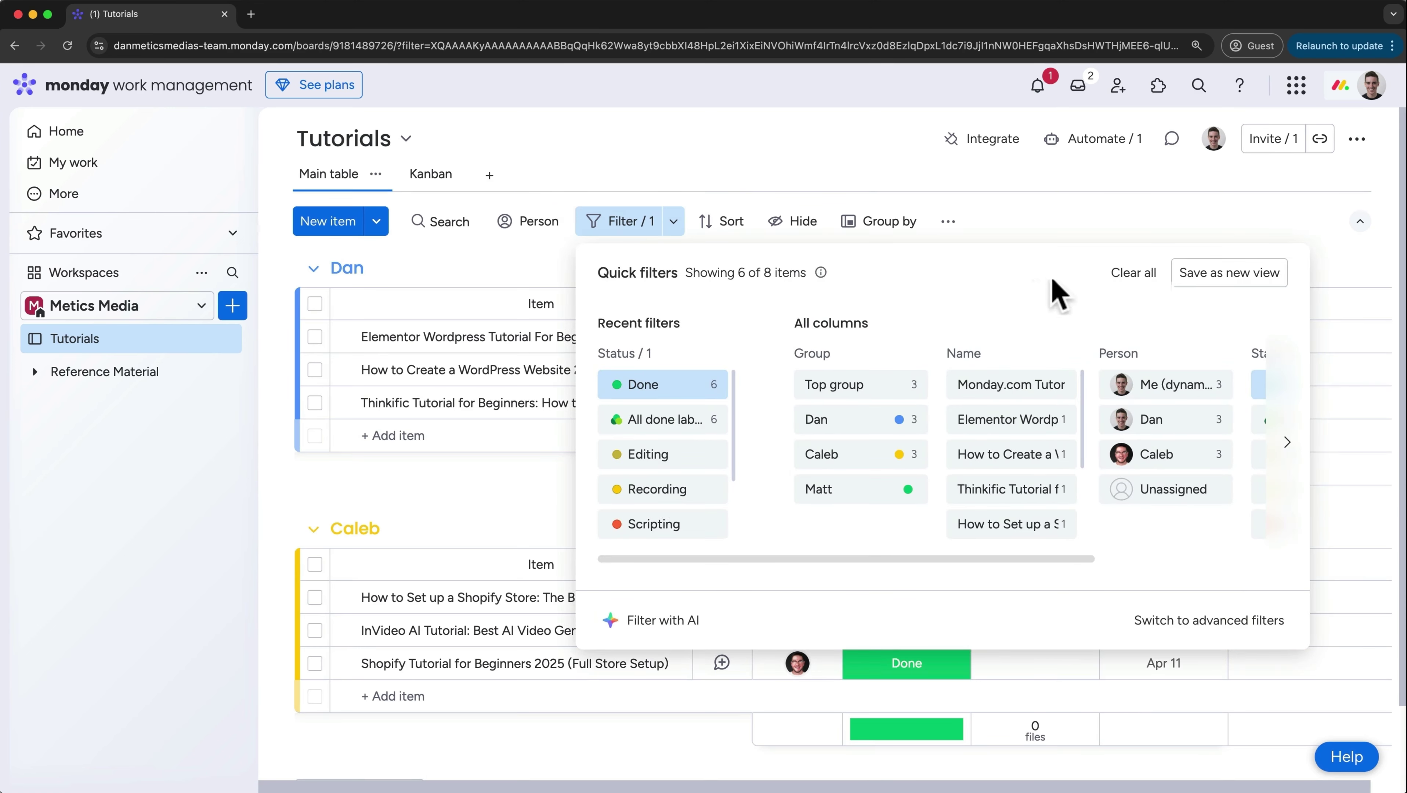
left_click(1117, 281)
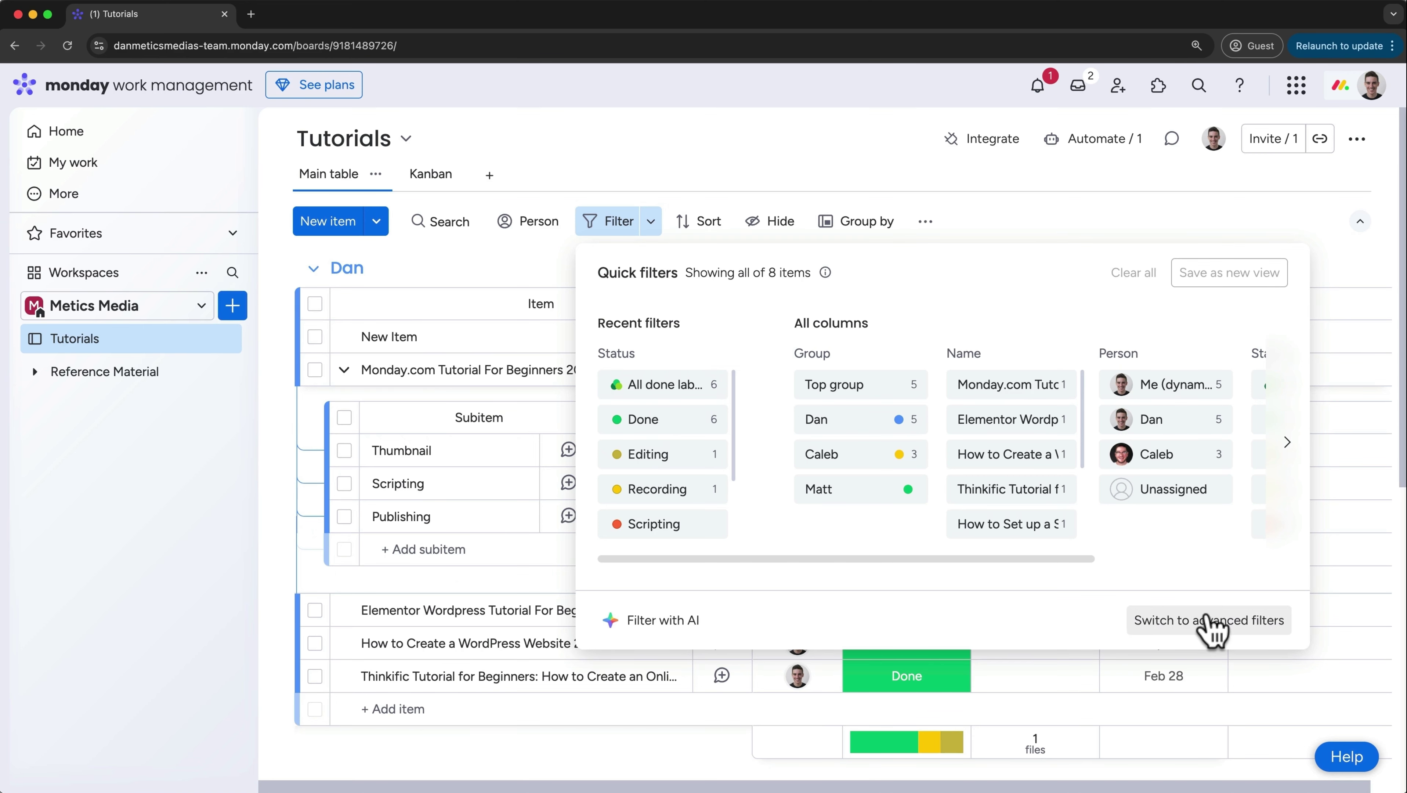
Switch the Tutorials board to advanced filters and add a condition where Status is not Not Started
left_click(1212, 625)
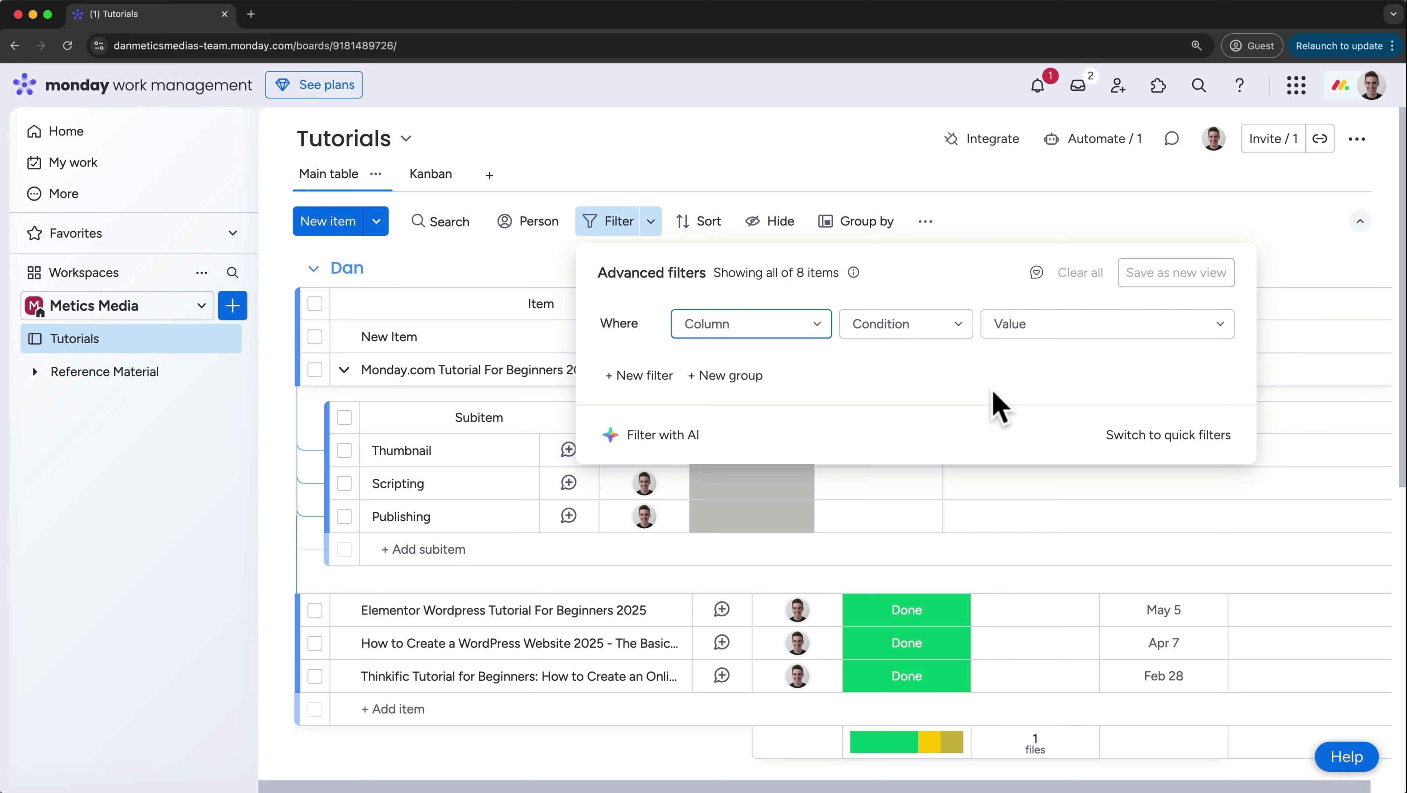
left_click(806, 331)
left_click(754, 499)
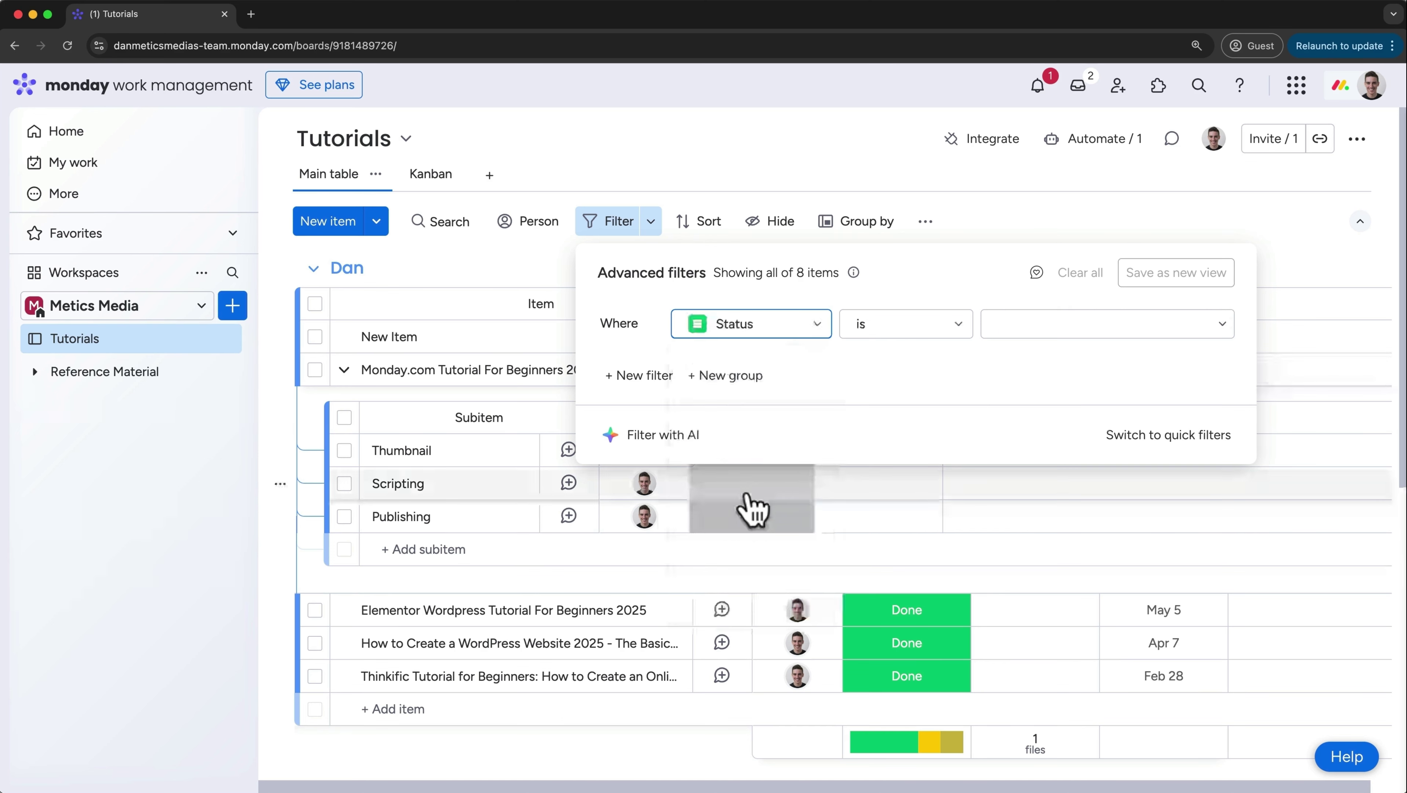
left_click(879, 328)
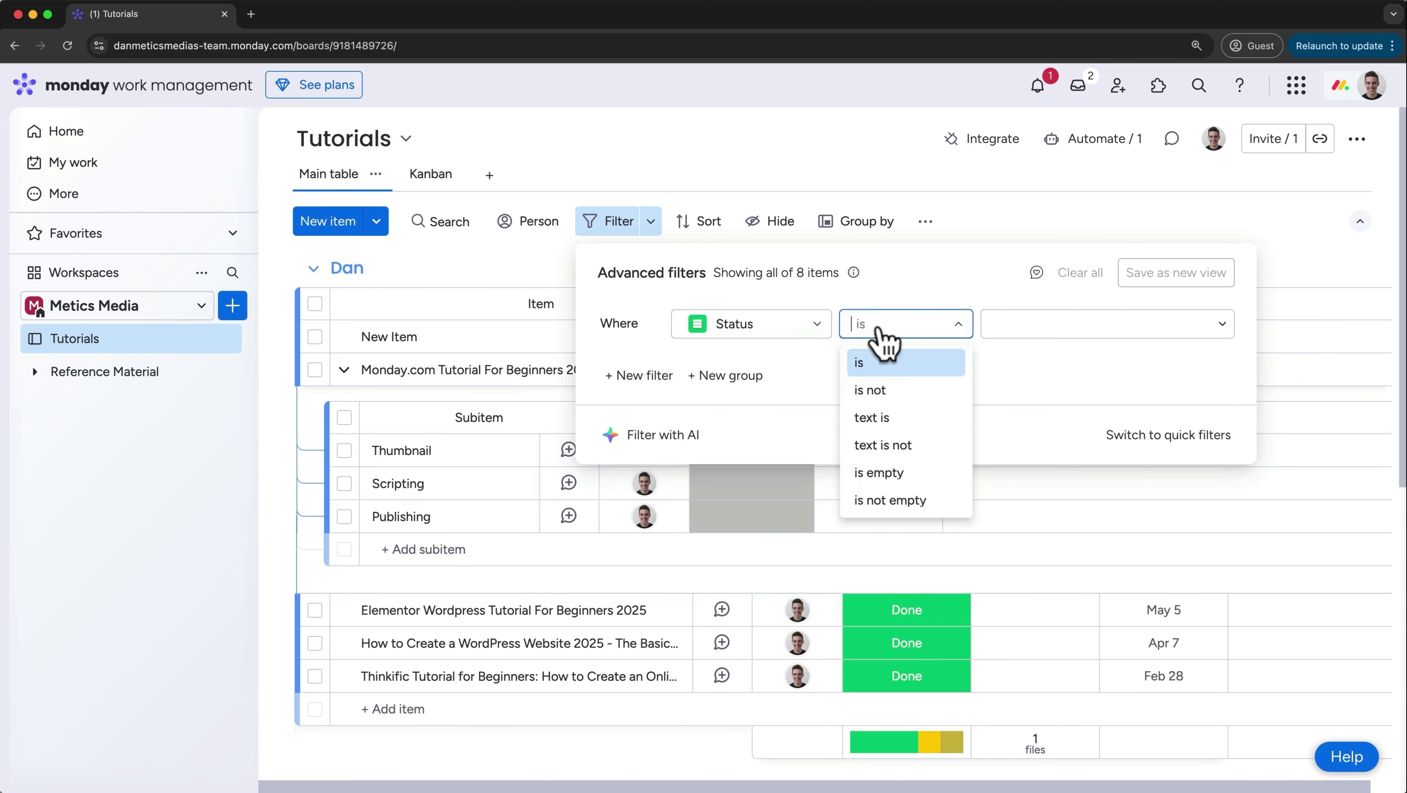
left_click(877, 401)
left_click(1007, 332)
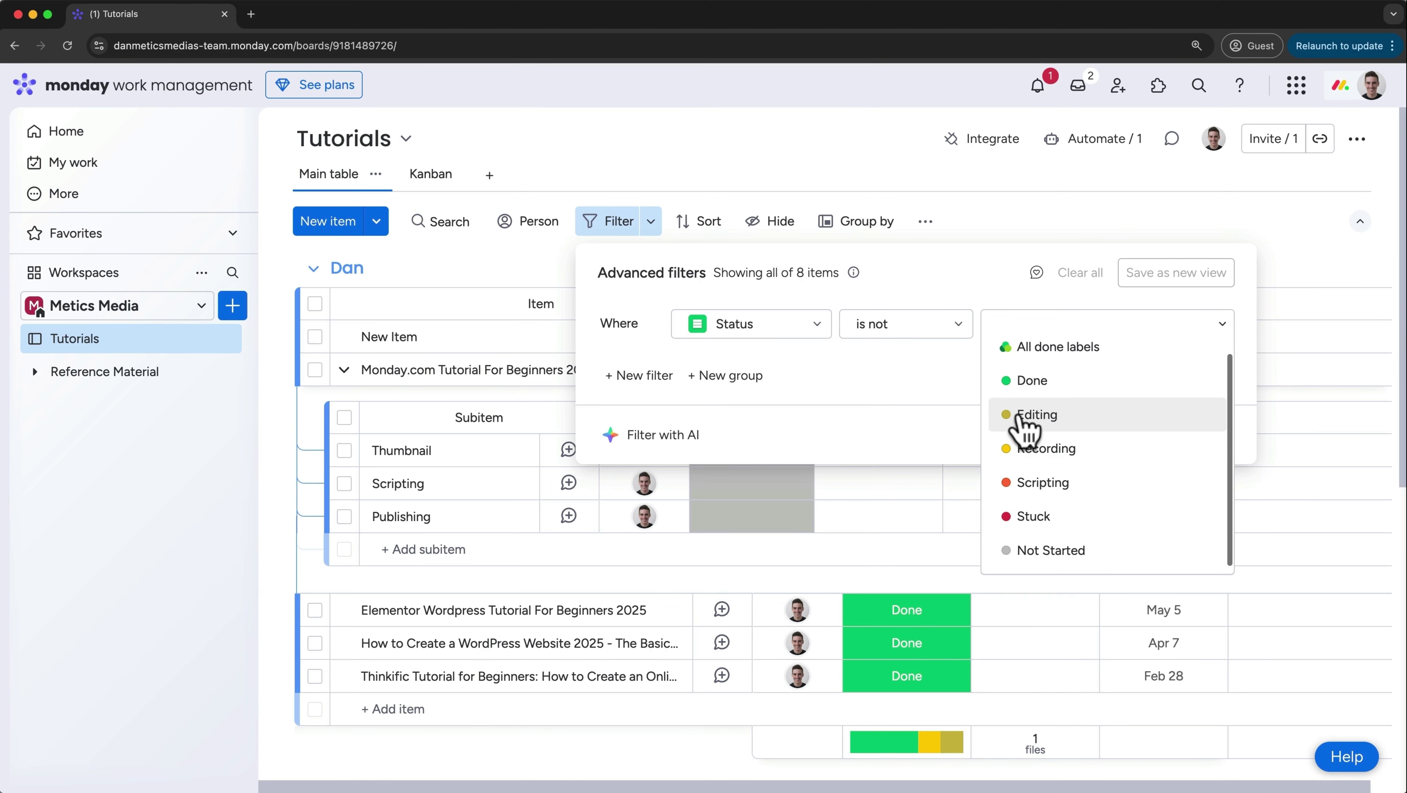
left_click(1037, 558)
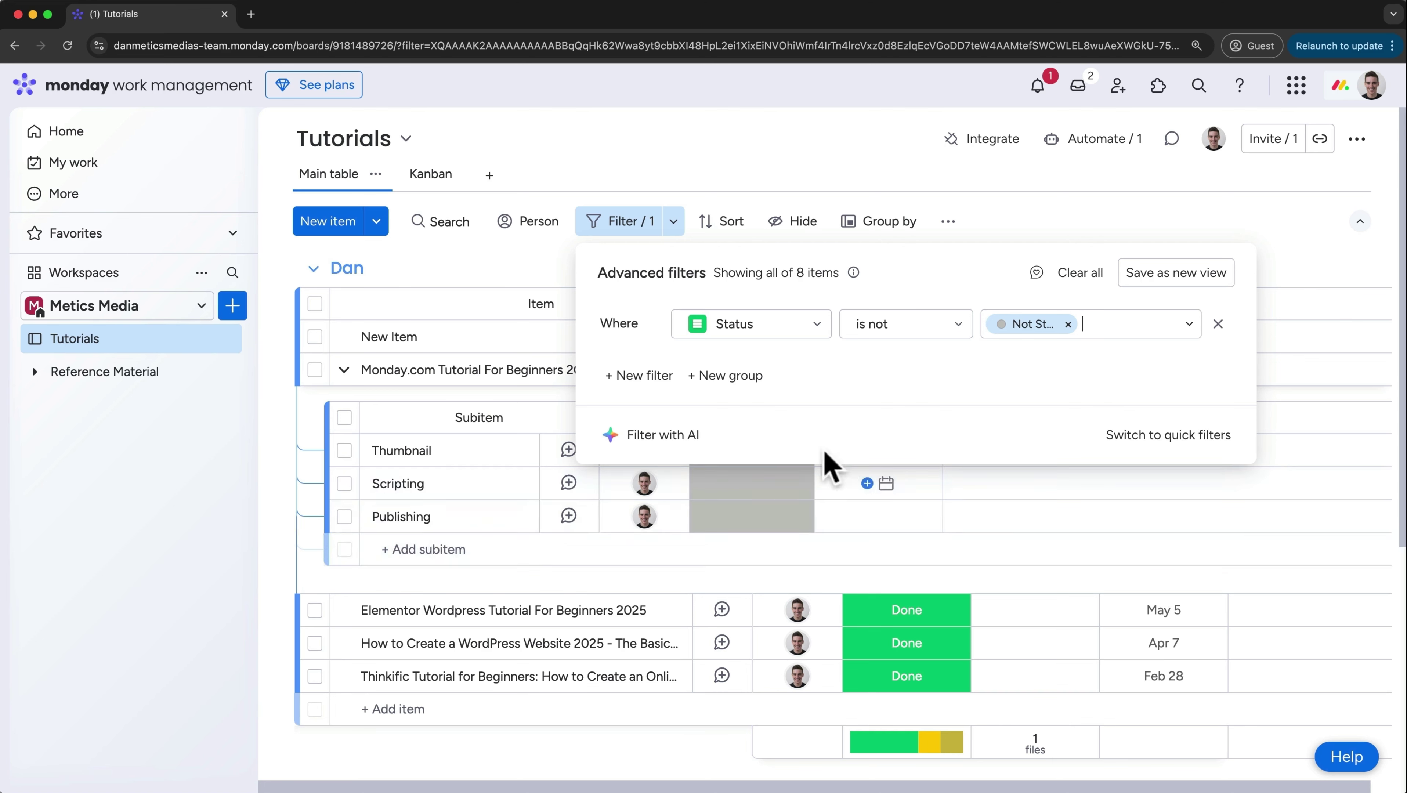
Add a second filter condition joined with And, where Date is after Last week
left_click(665, 376)
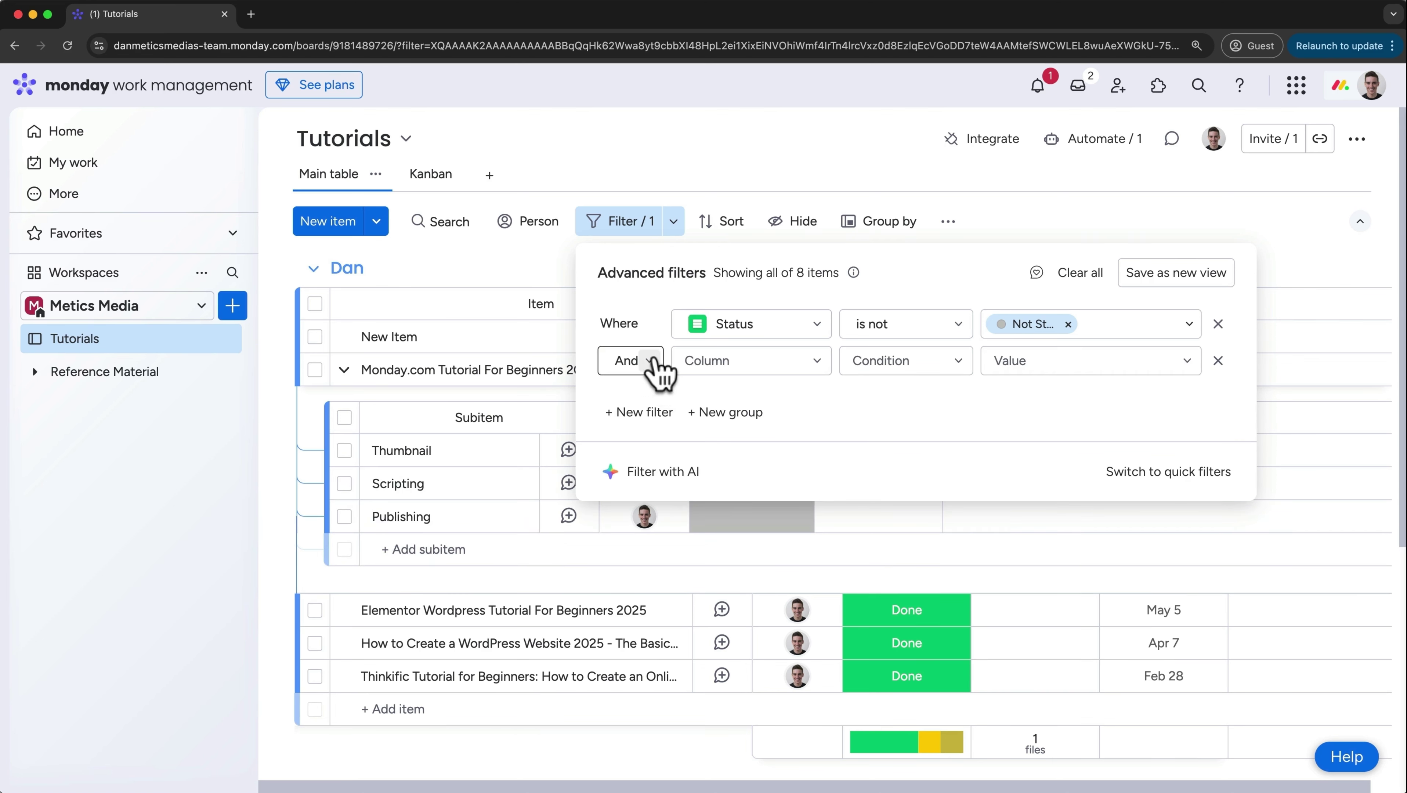
left_click(658, 366)
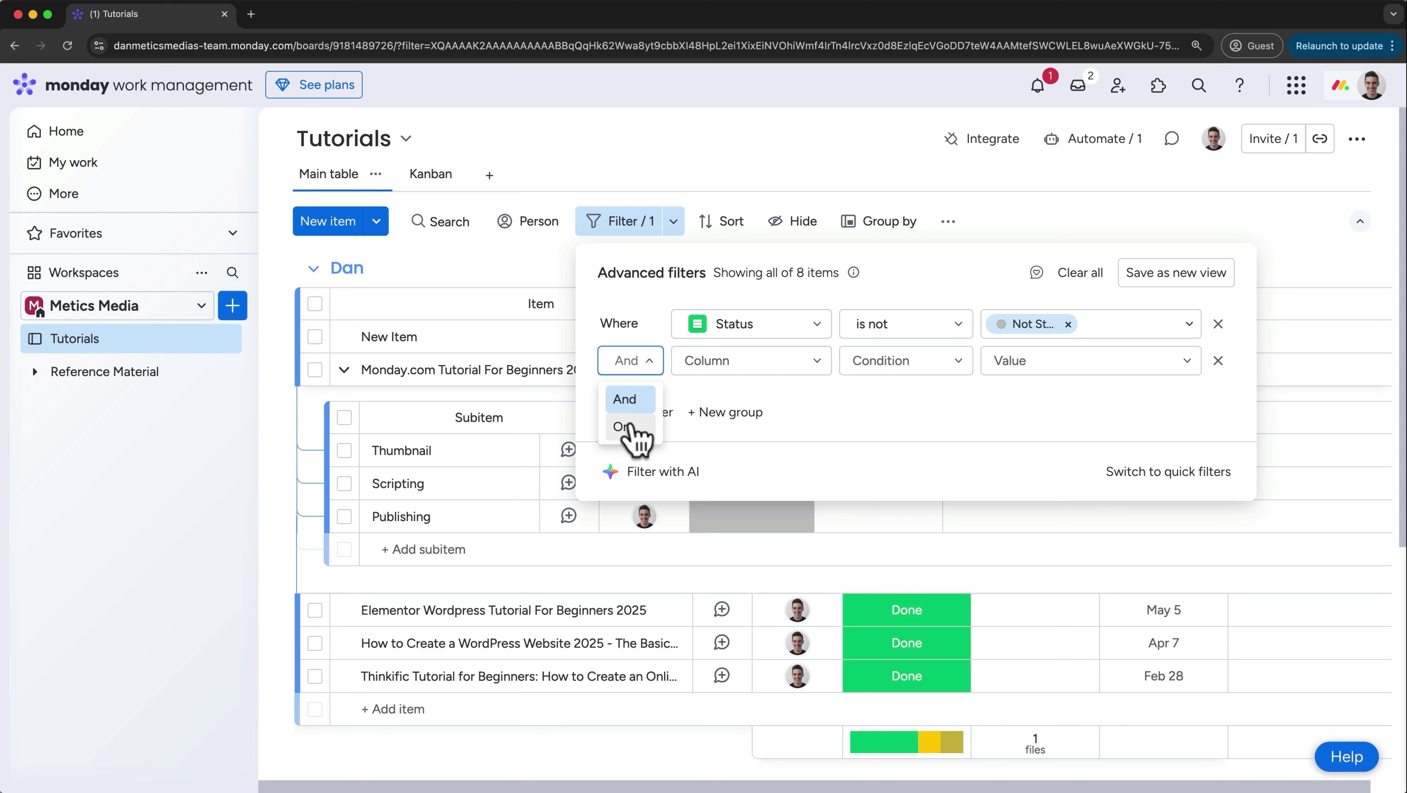
left_click(705, 361)
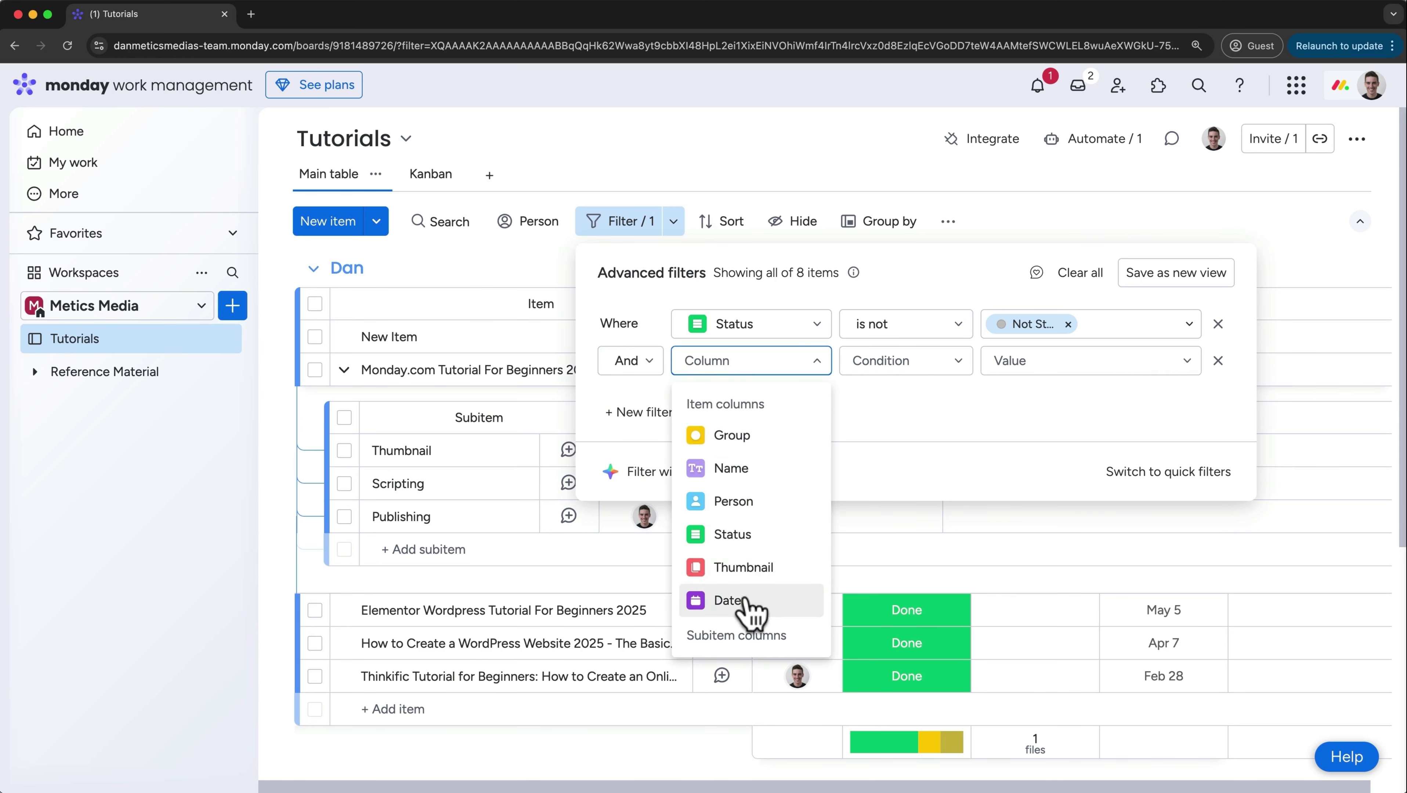
left_click(751, 607)
left_click(895, 362)
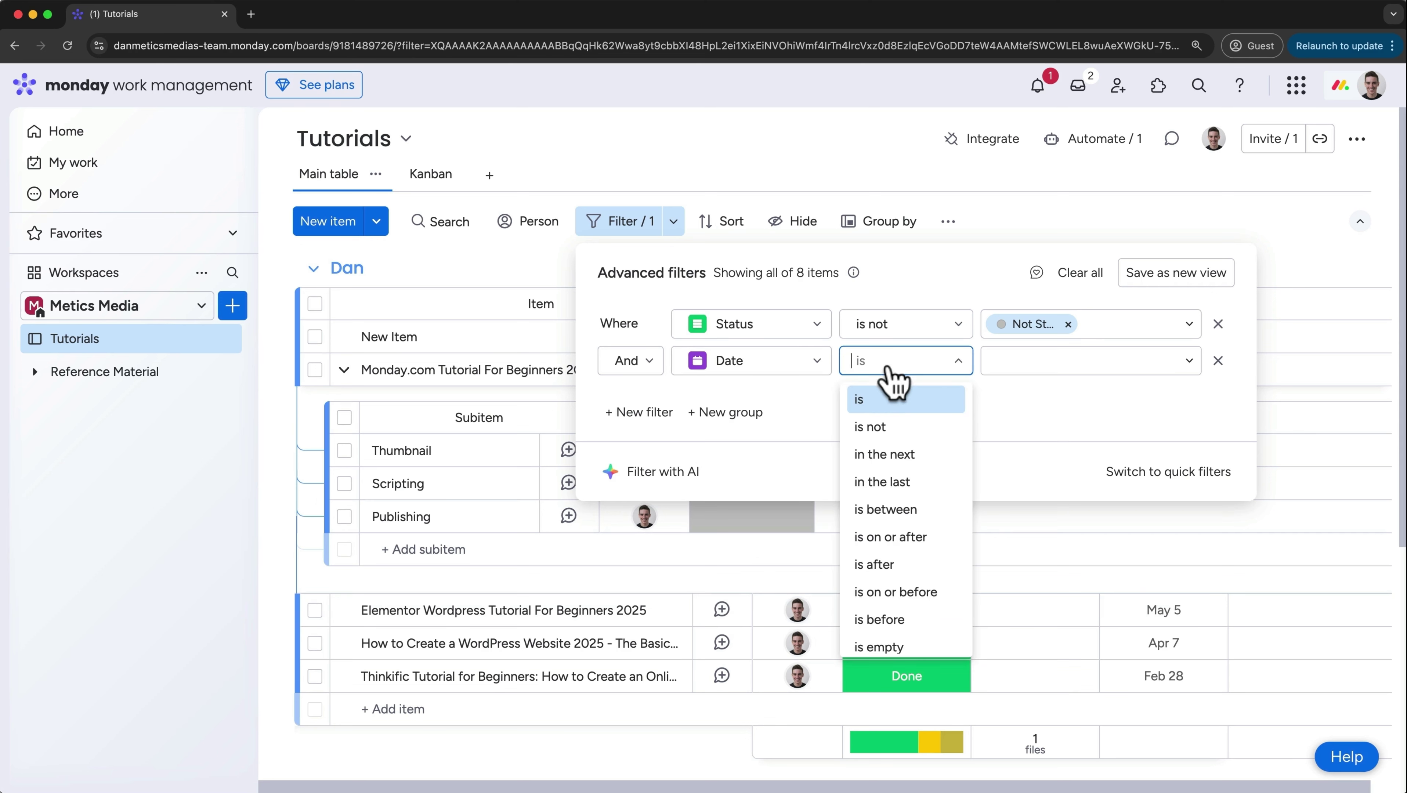
left_click(888, 563)
left_click(1001, 361)
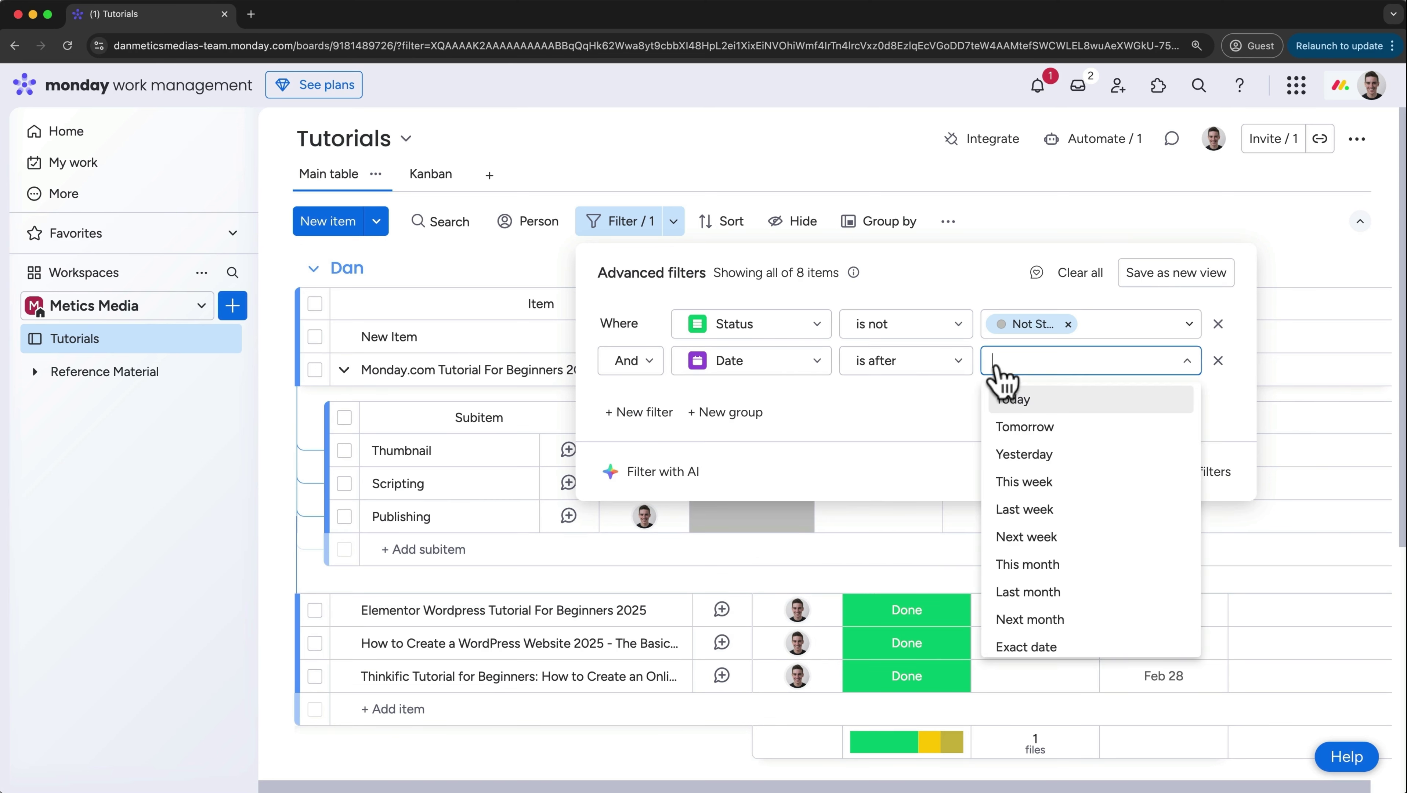
left_click(1013, 507)
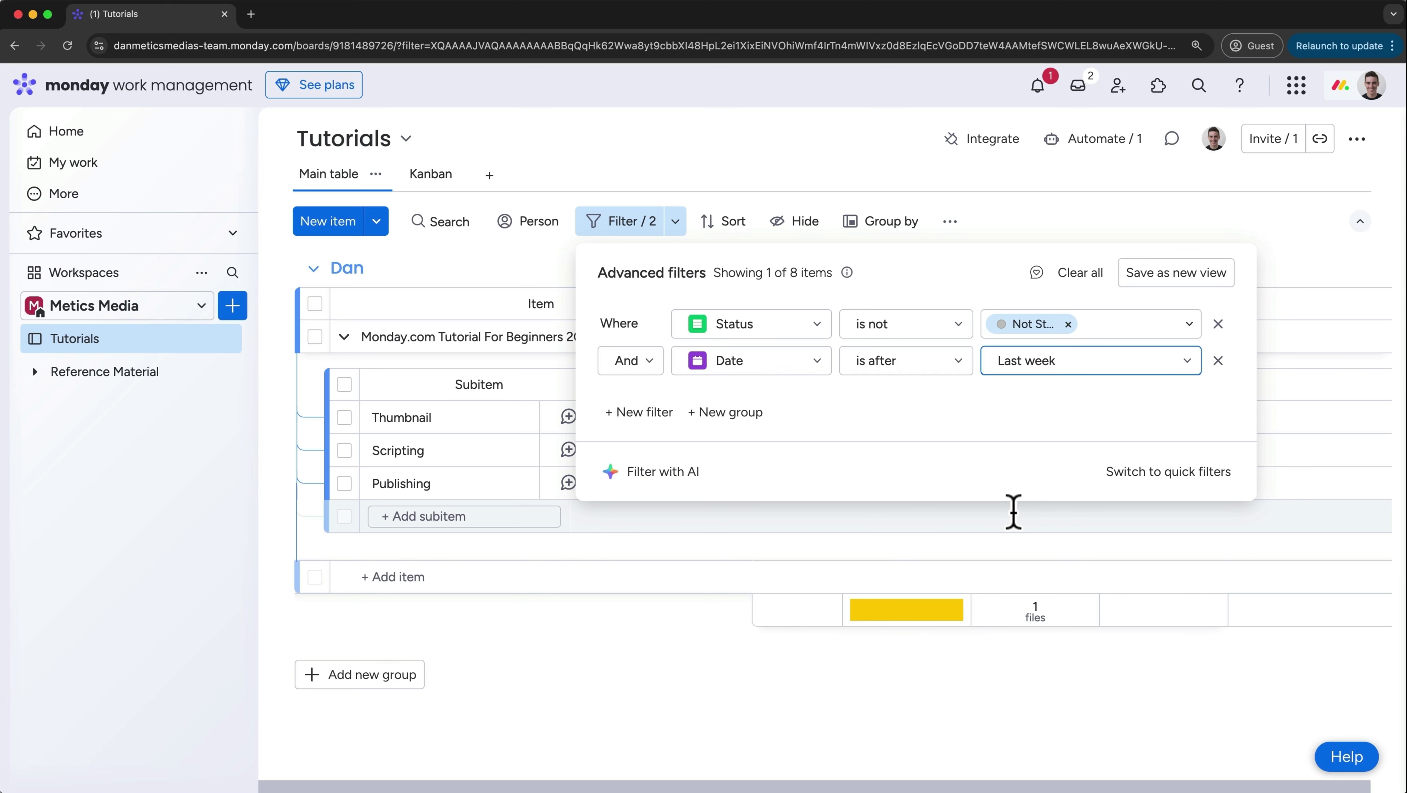
Save the filtered table as a new view and rename it Started Work
left_click(1176, 273)
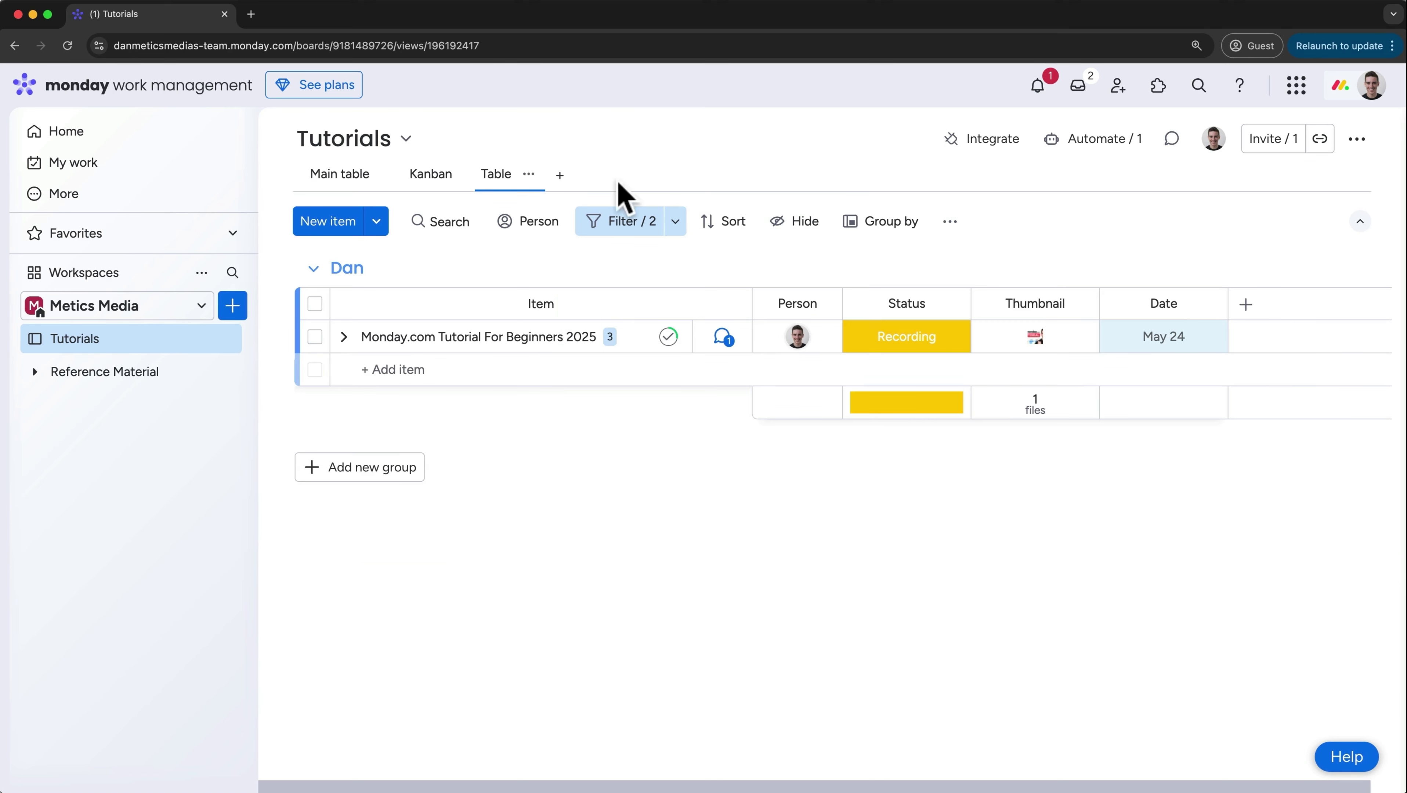
left_click(528, 177)
left_click(536, 263)
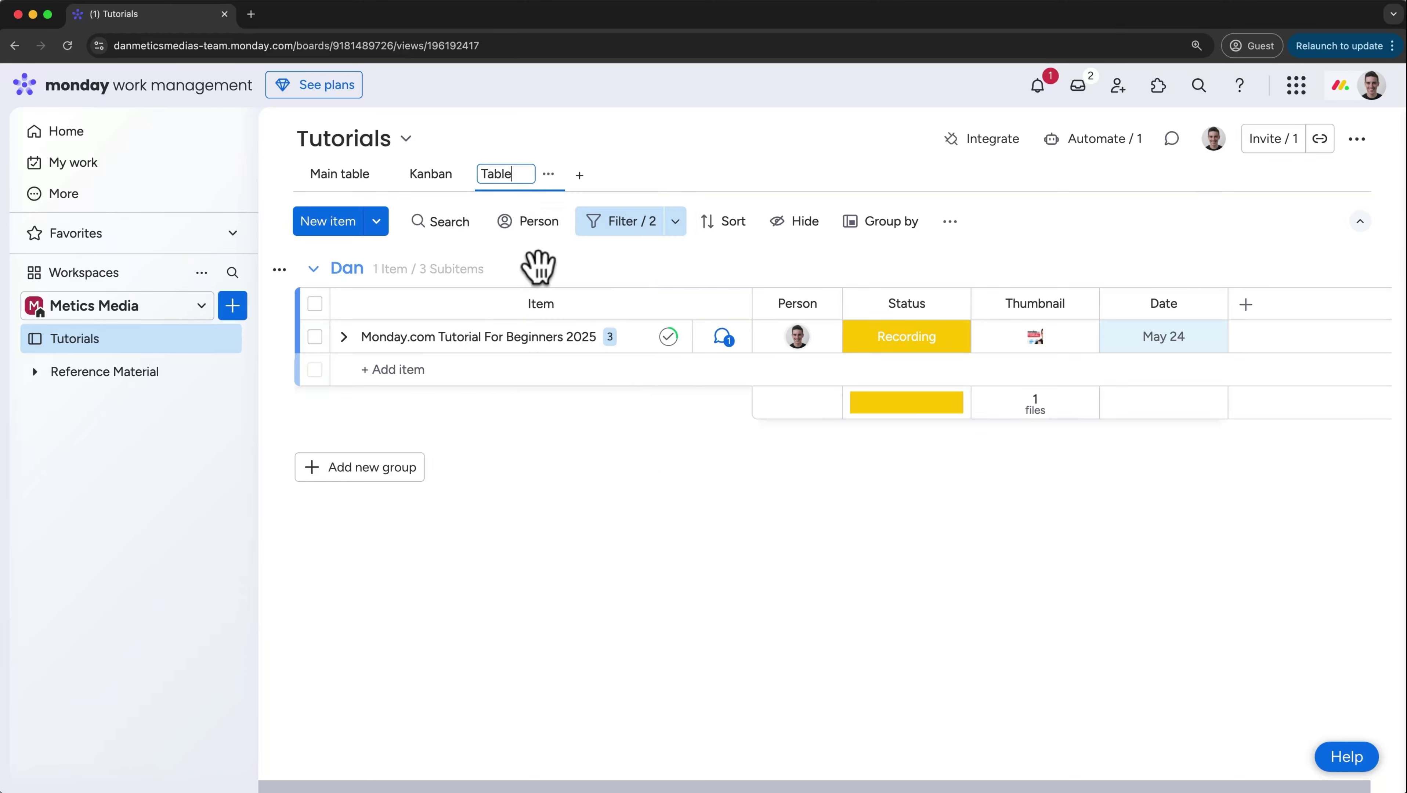
double_click(514, 173)
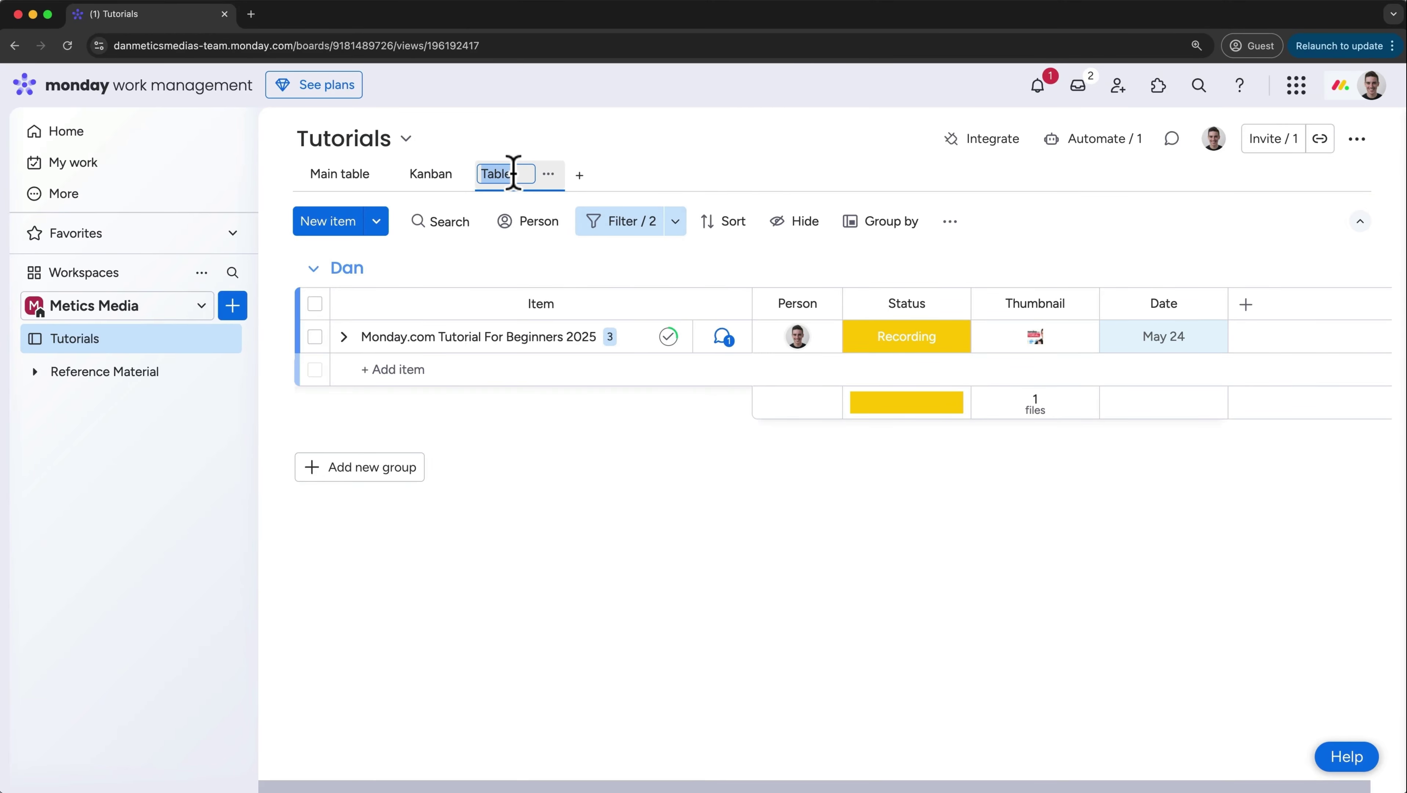
type("Started Work")
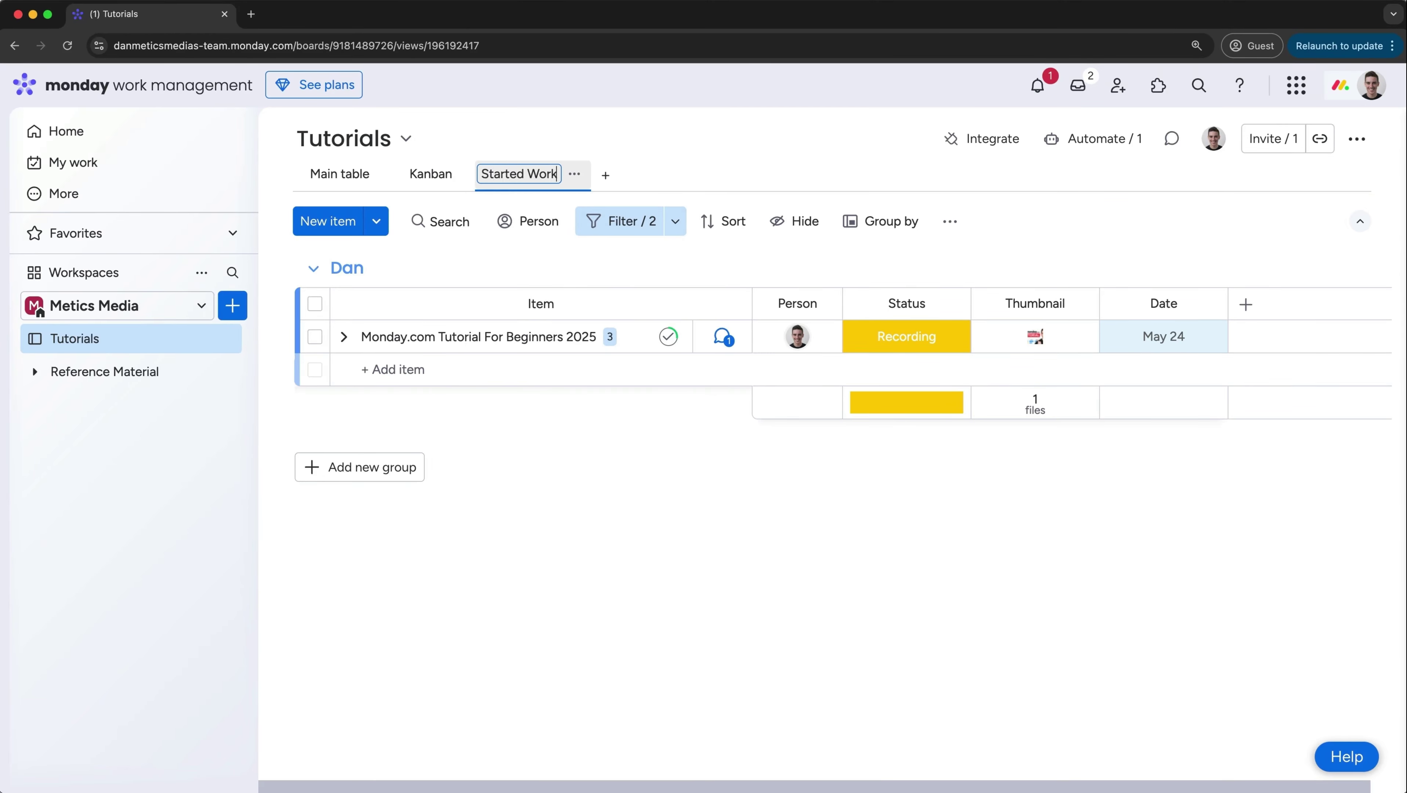
key("Return")
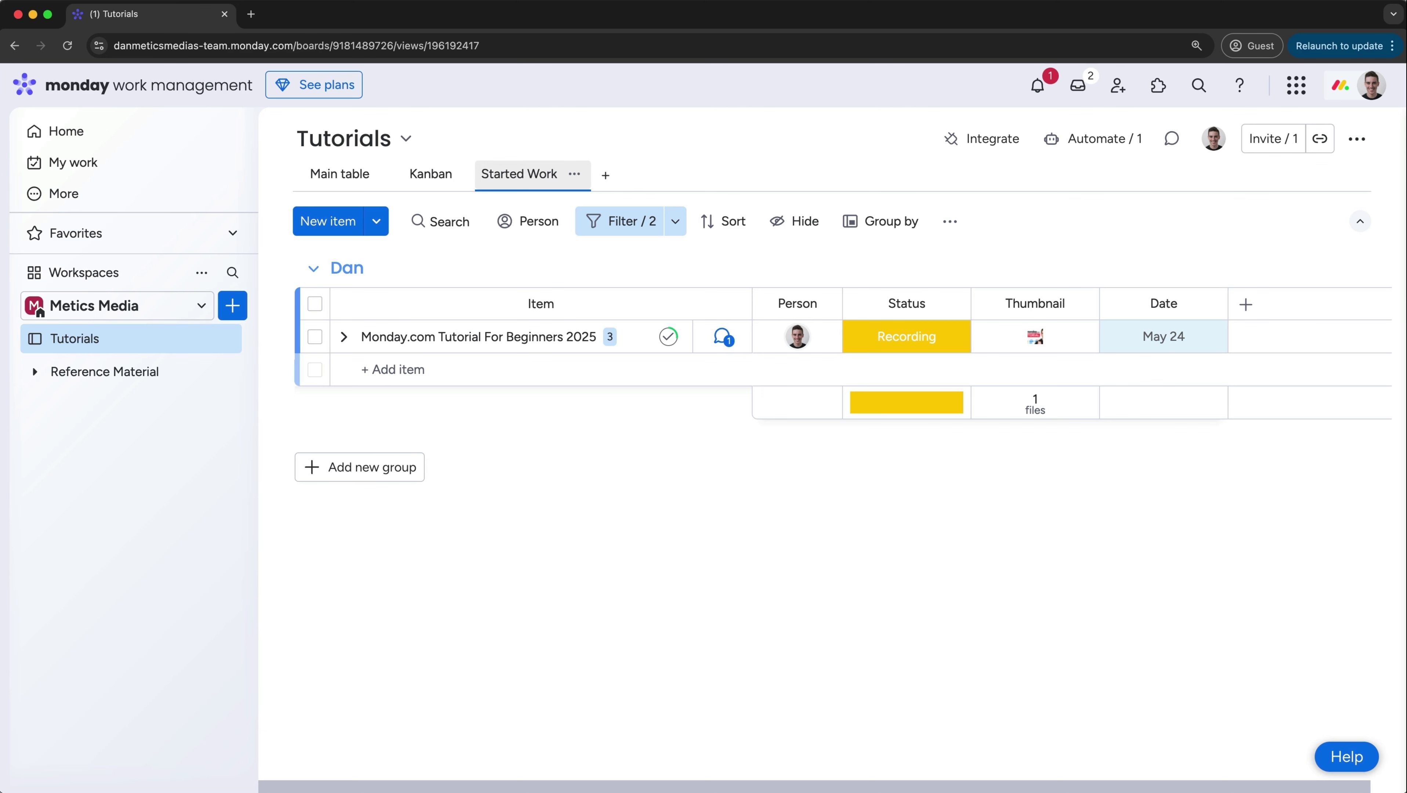
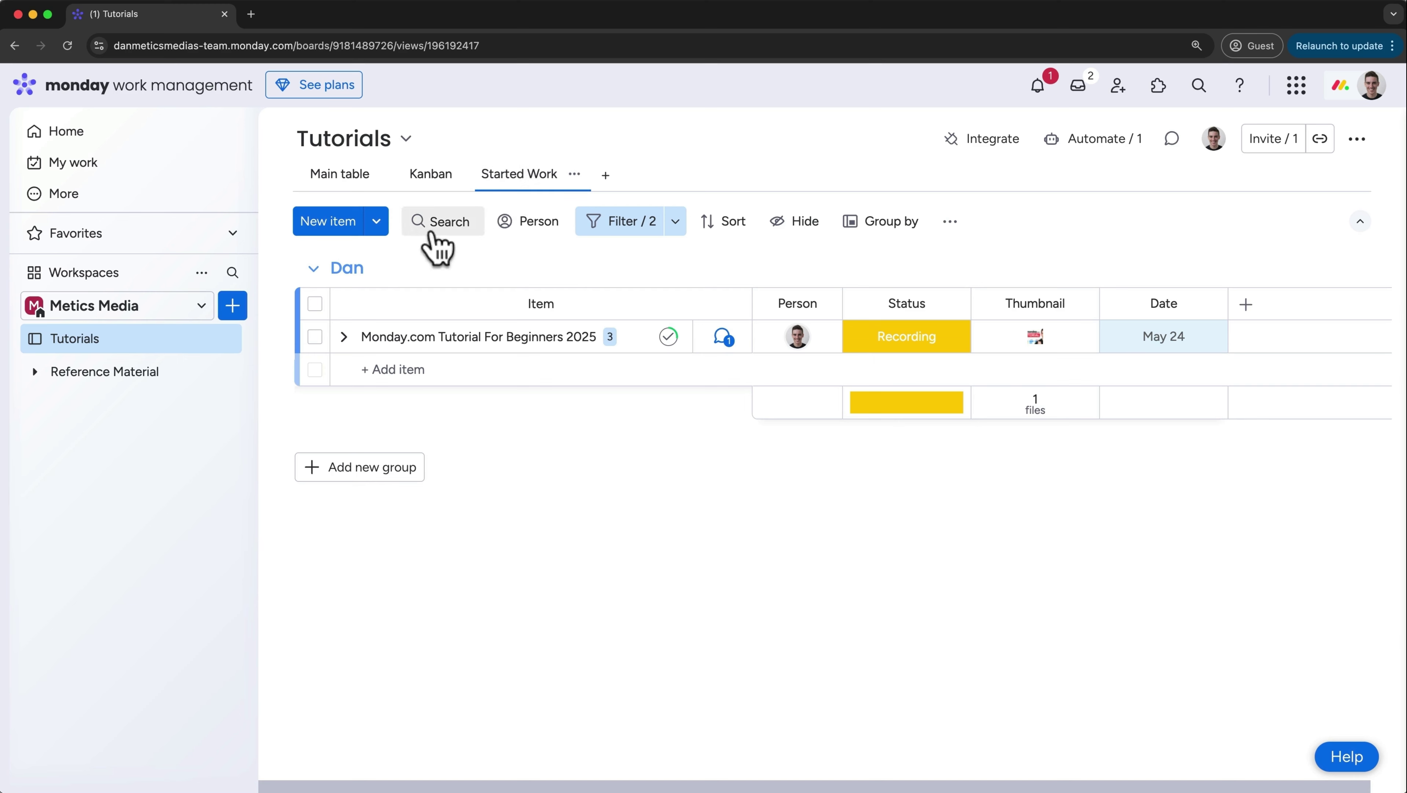
Create a new doc named Recording Checklist in the Metics Media workspace with Main privacy
left_click(233, 306)
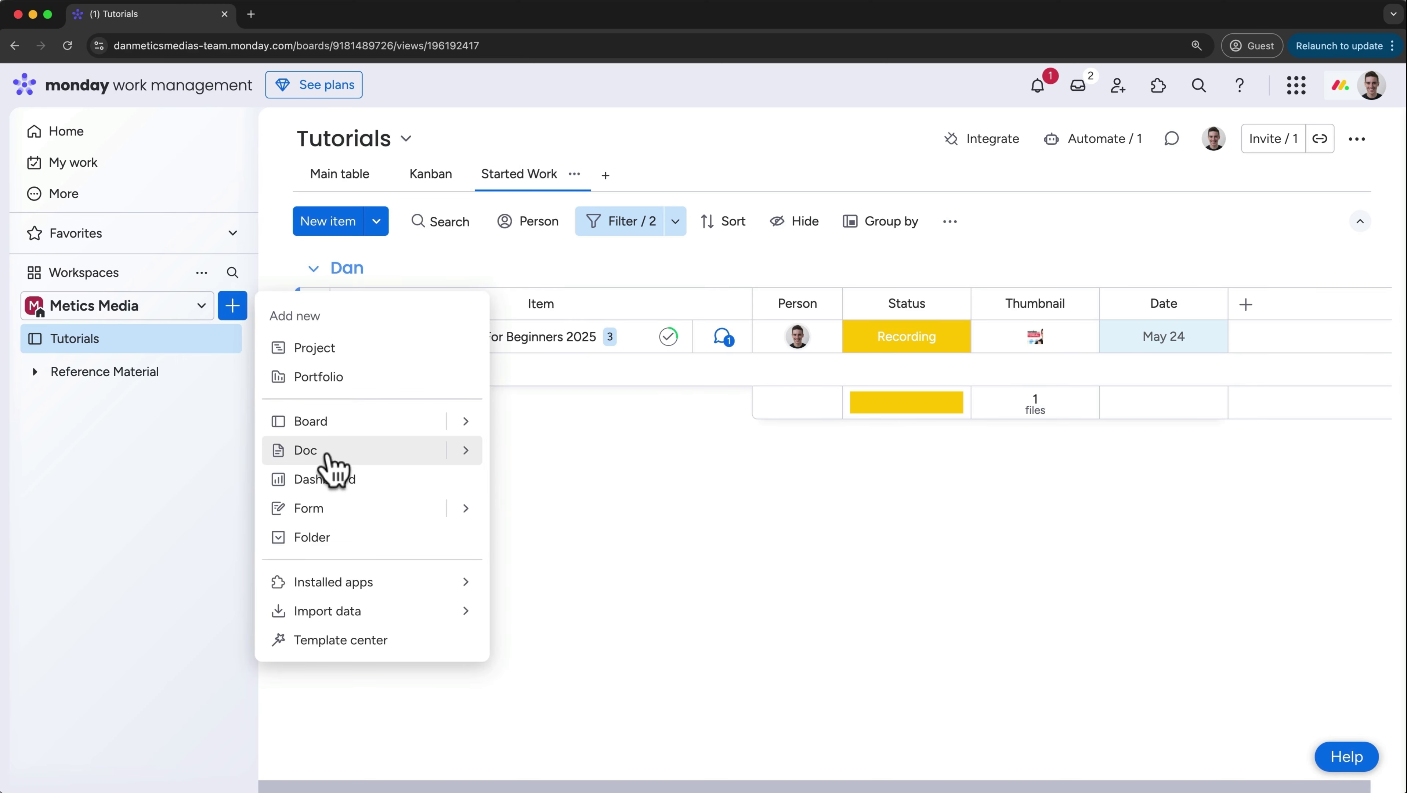
mouse_move(470, 454)
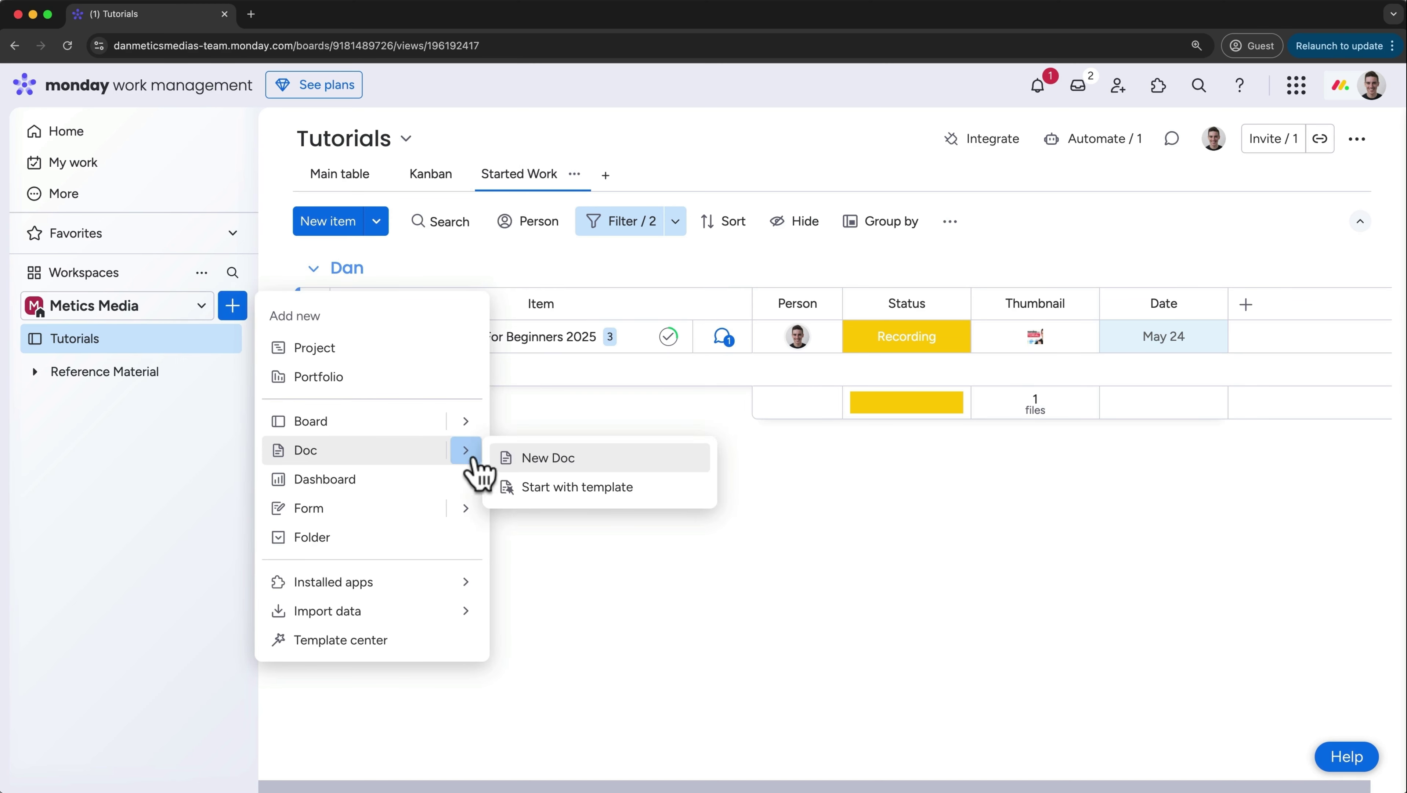
left_click(519, 456)
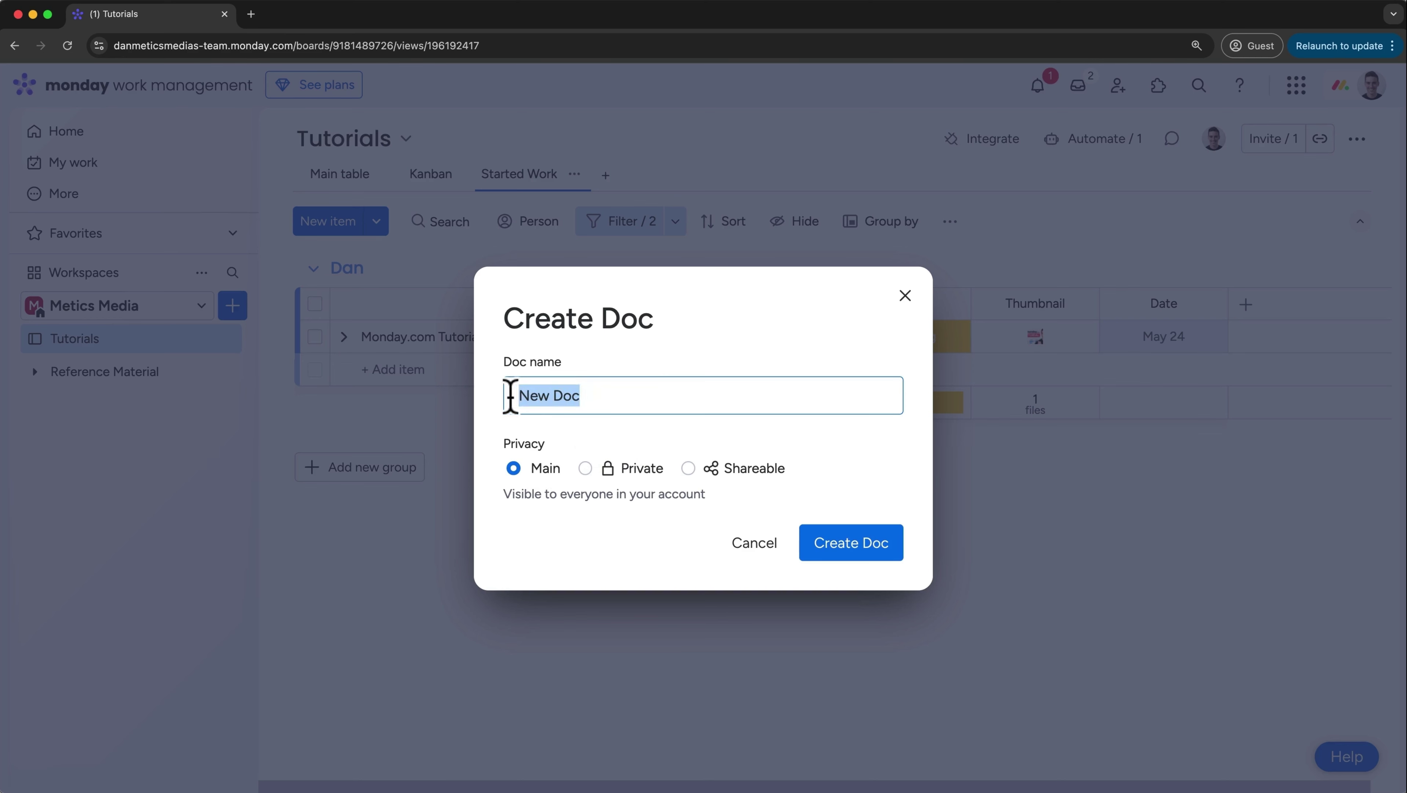
type("Recording Checklist")
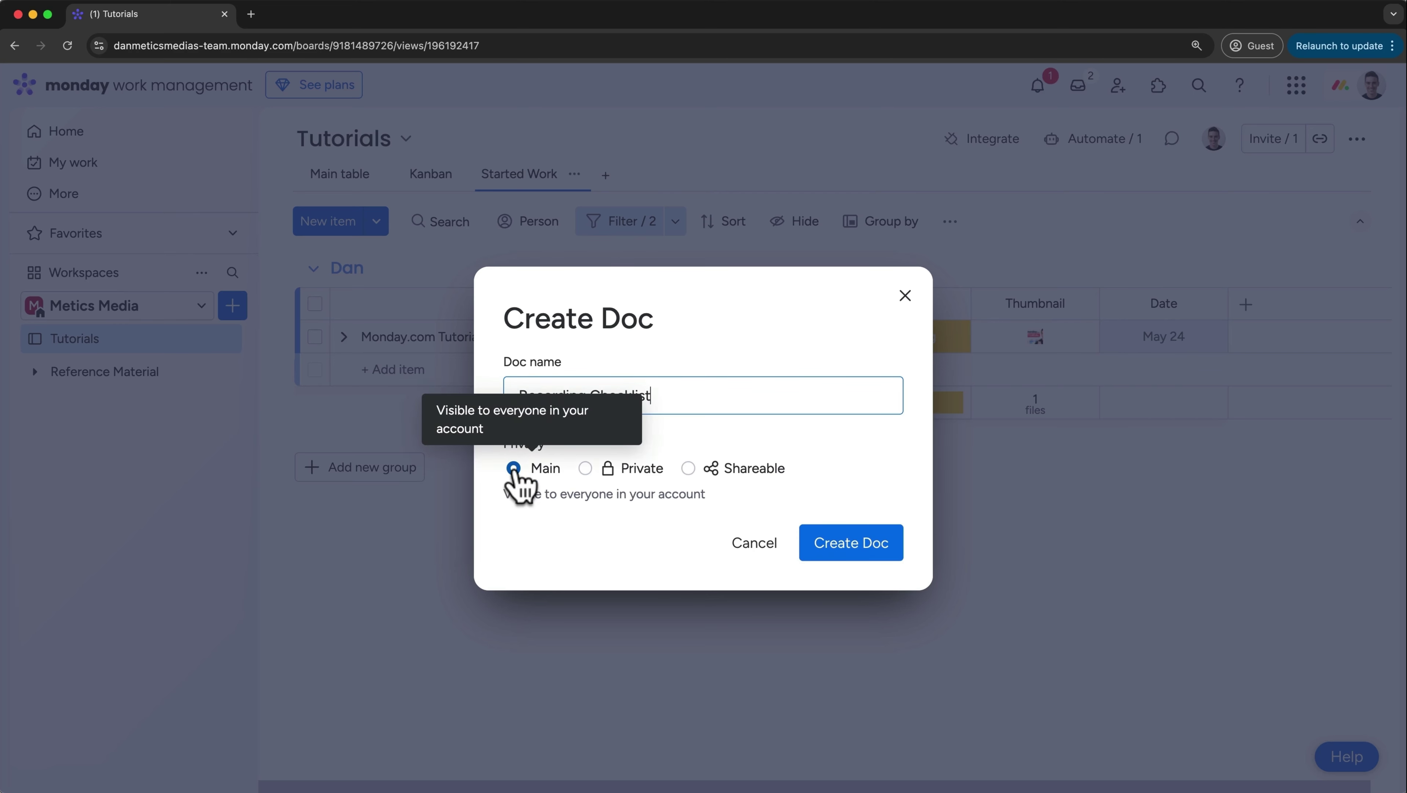
left_click(842, 556)
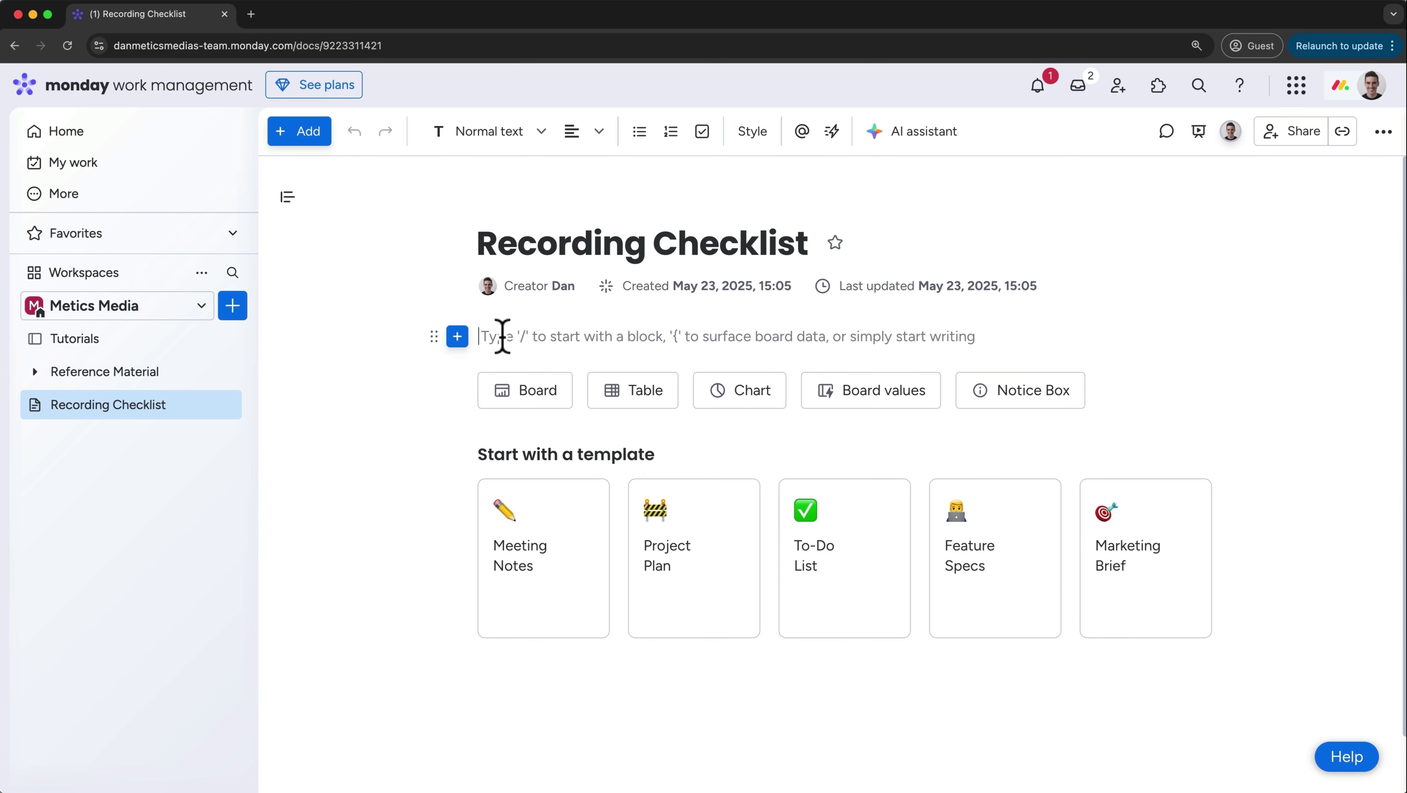
Browse the block types that can be inserted in the Recording Checklist doc, leaving the body empty
type("/")
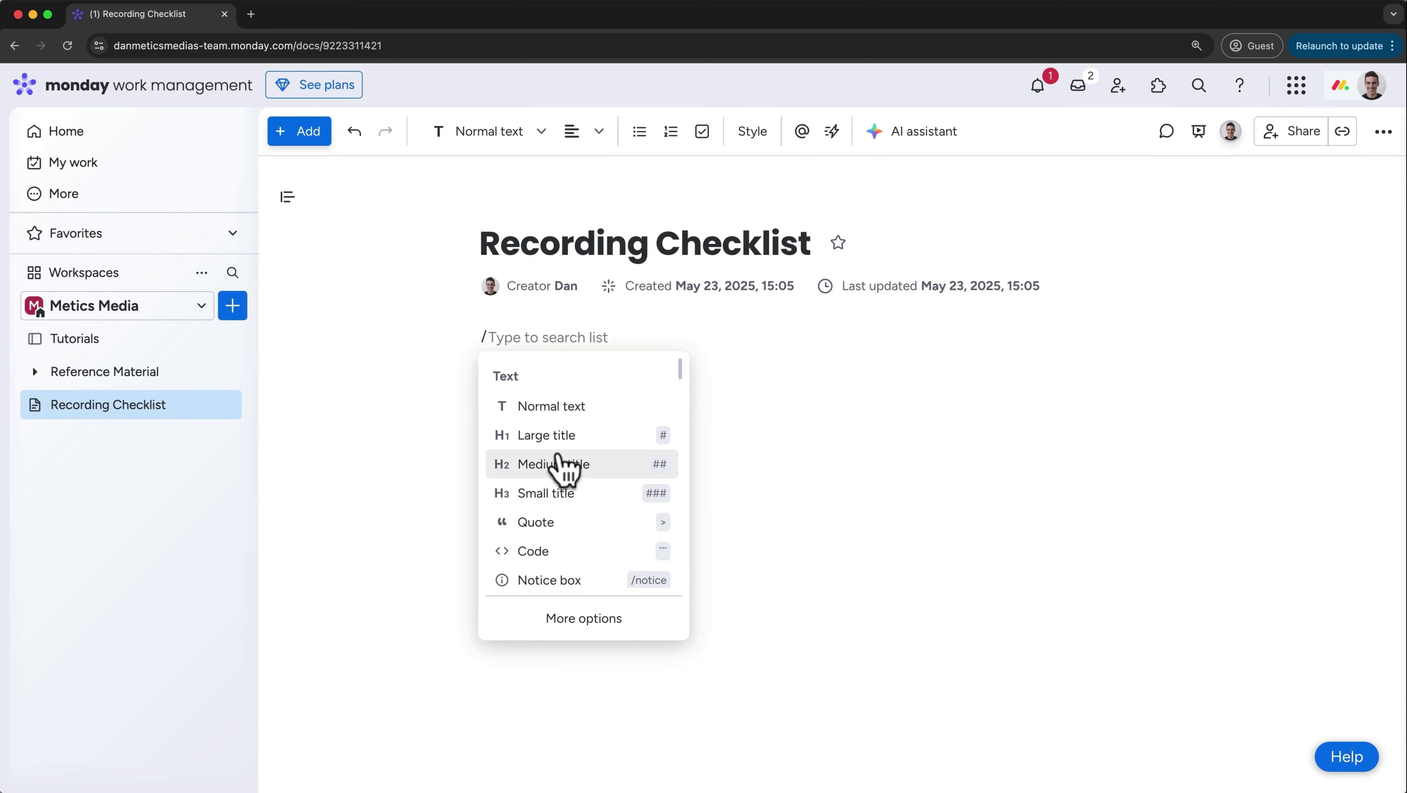
scroll(561, 450, "down", 5)
scroll(558, 457, "down", 3)
scroll(559, 457, "up", 4)
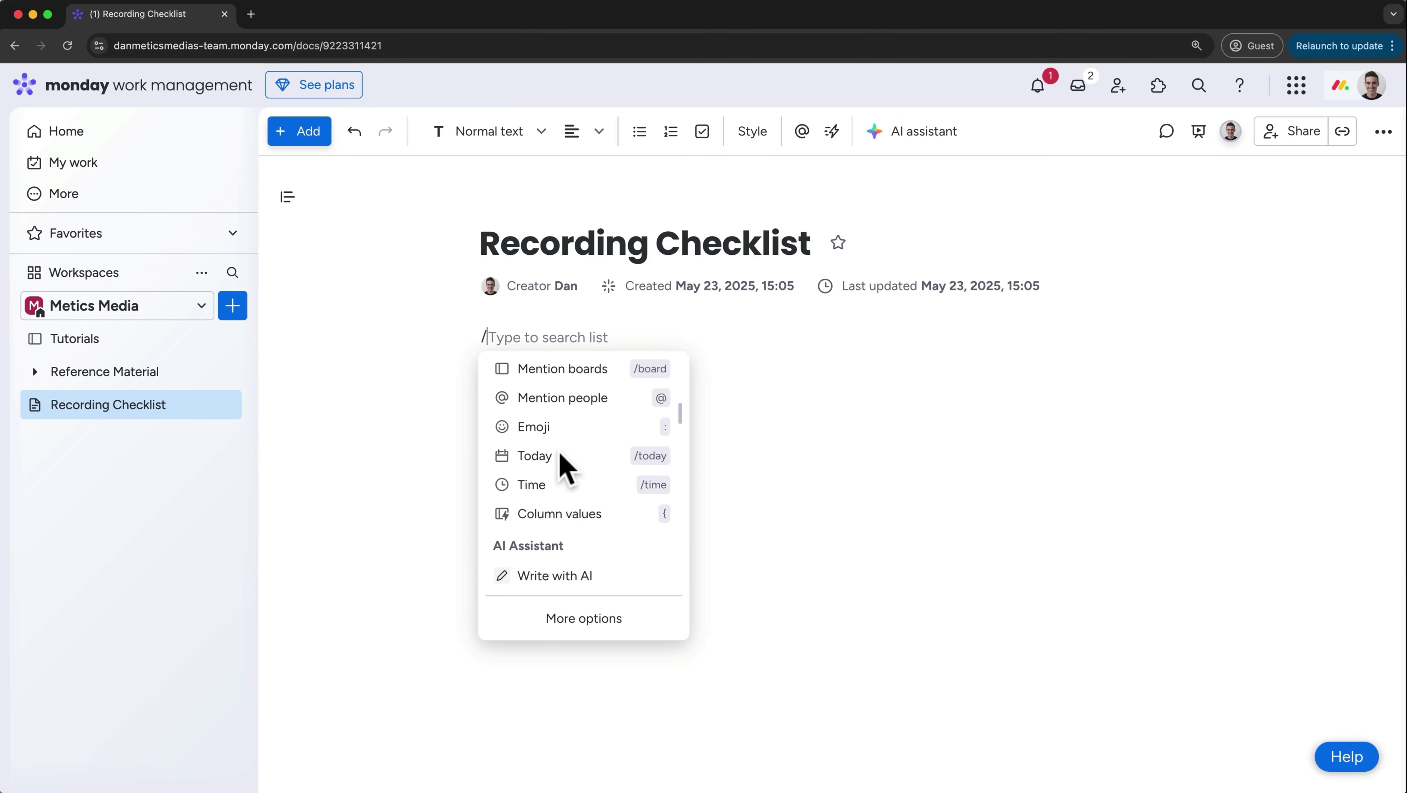
scroll(562, 470, "up", 6)
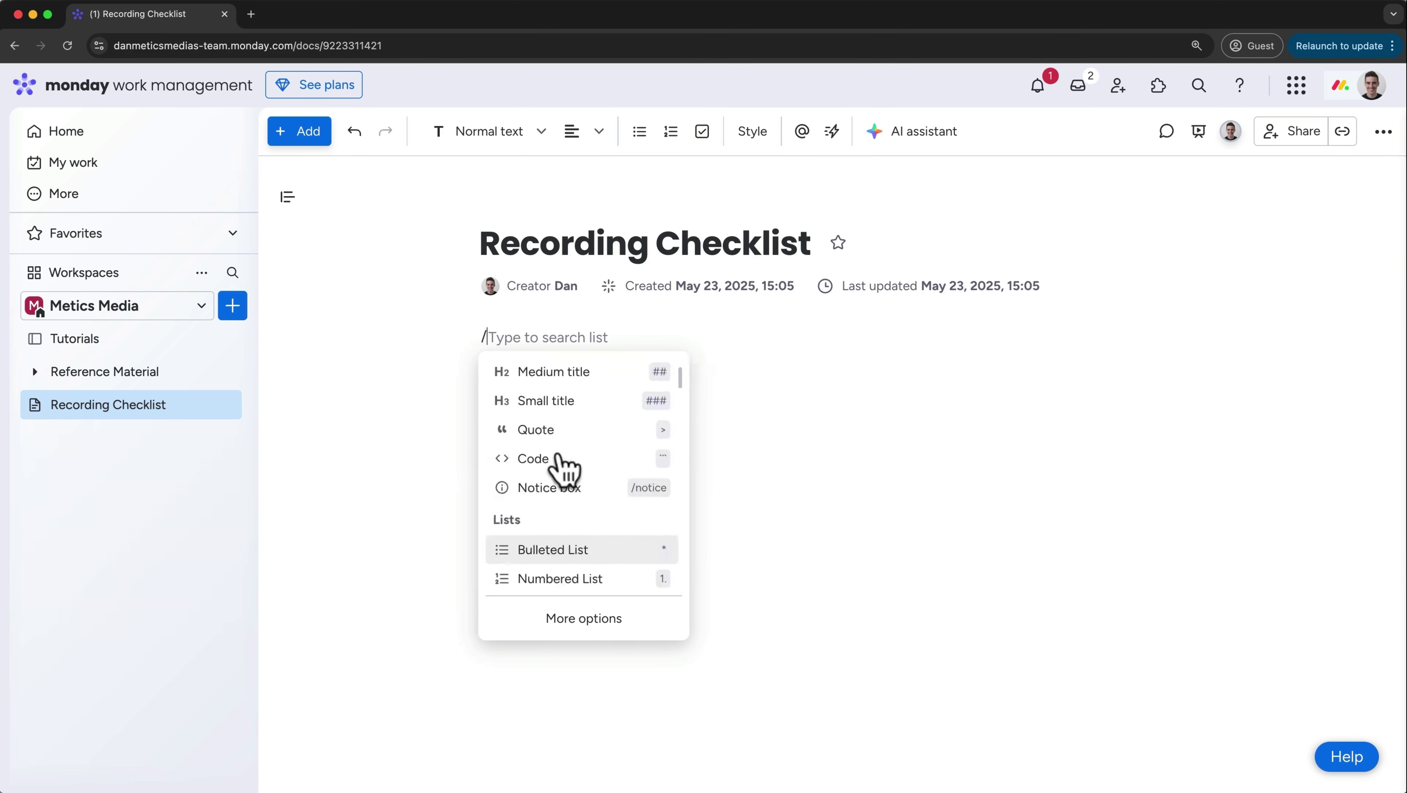
key("Escape")
key("BackSpace")
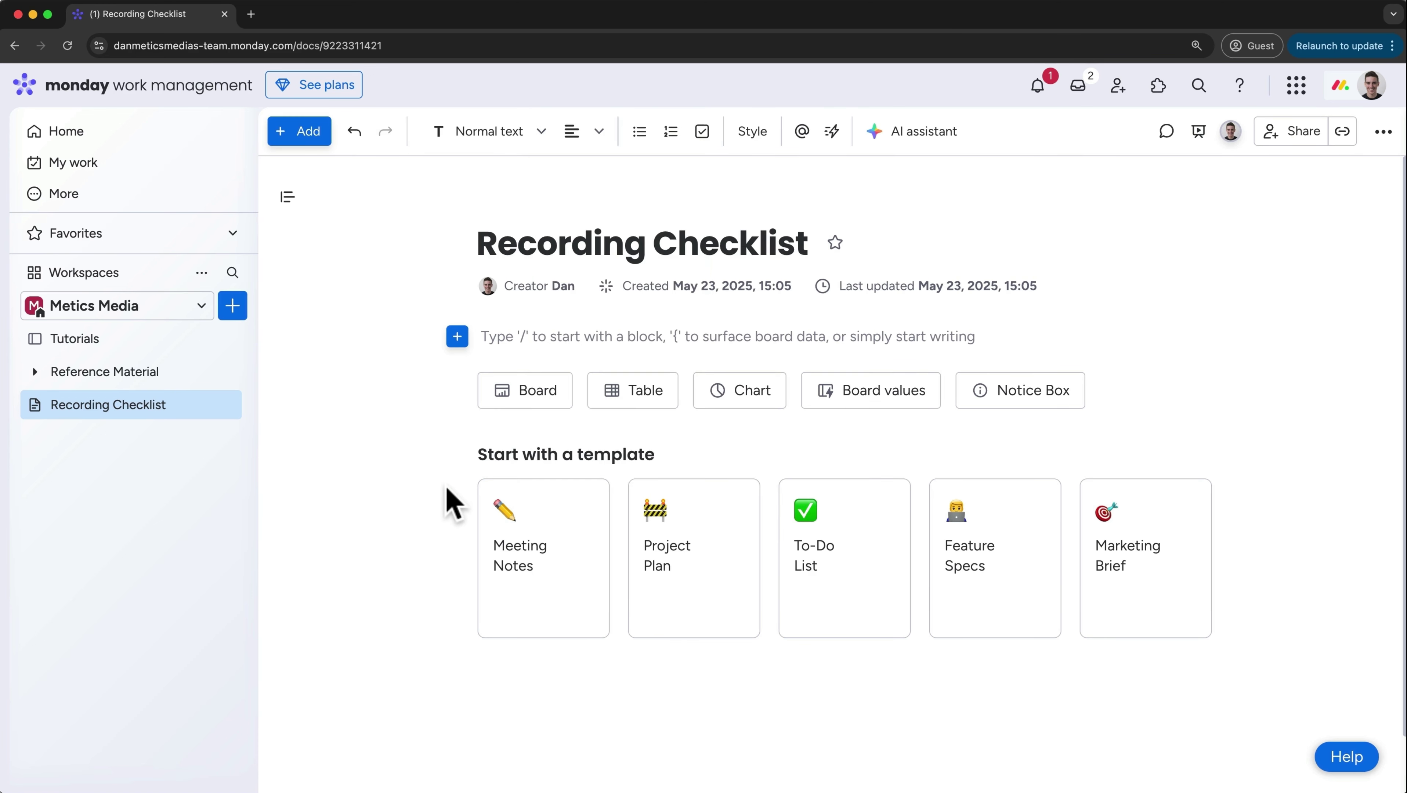
Add a doc to the workspace from the Meeting summary monday workdoc template
left_click(232, 307)
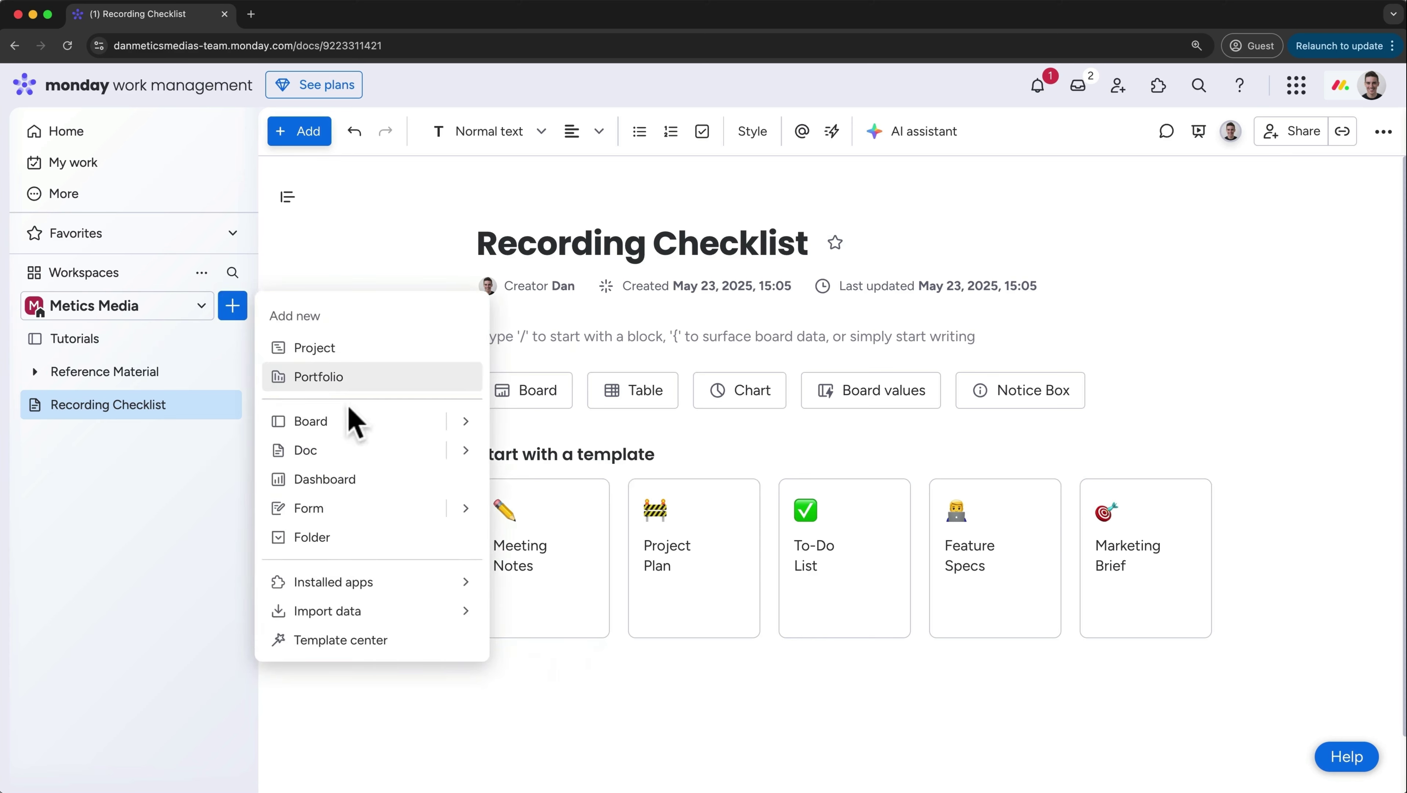
mouse_move(465, 451)
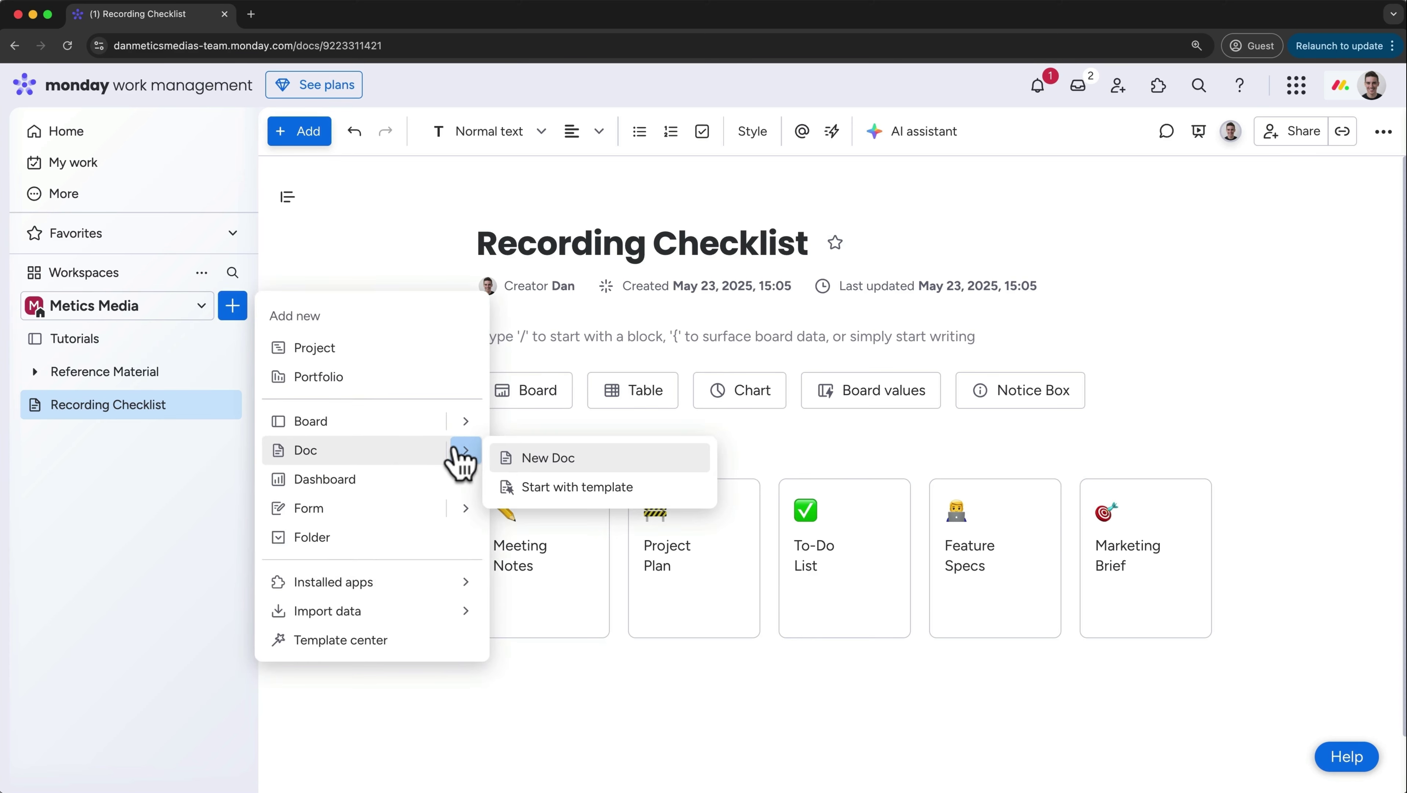
left_click(539, 489)
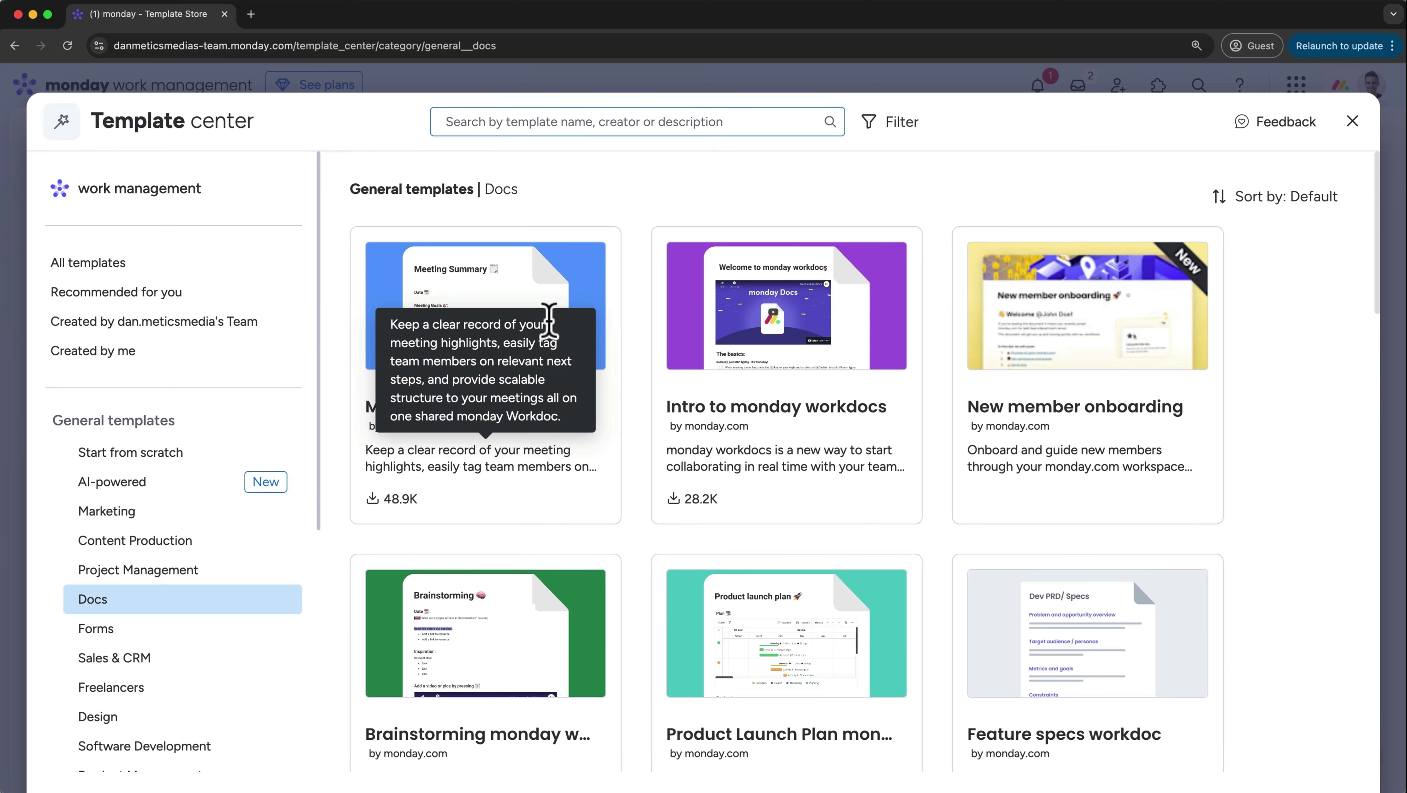
left_click(577, 272)
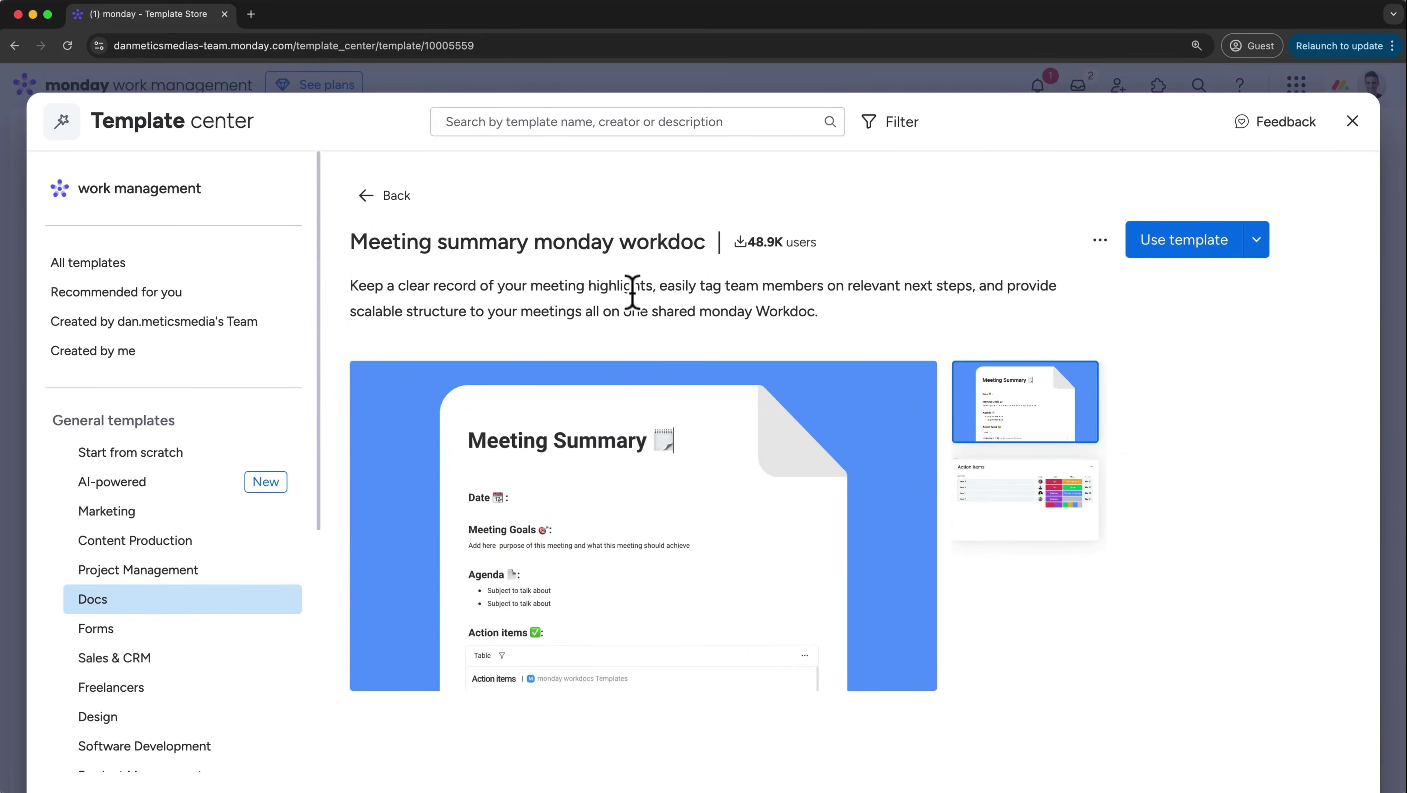
left_click(1137, 243)
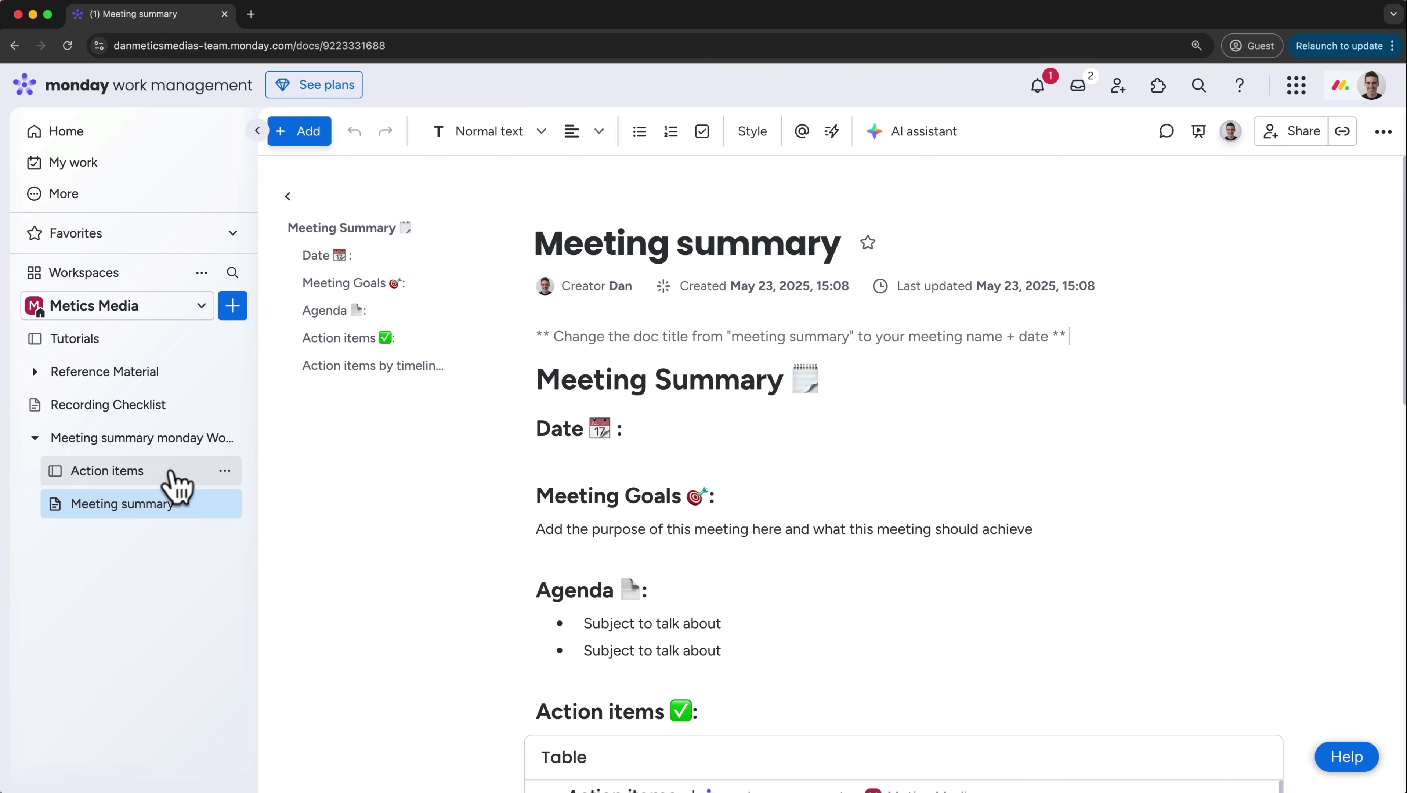
Review the Meeting summary doc down to its action items table, and rename Item 1 as Action Item 1 on the Action items board
scroll(490, 500, "down", 4)
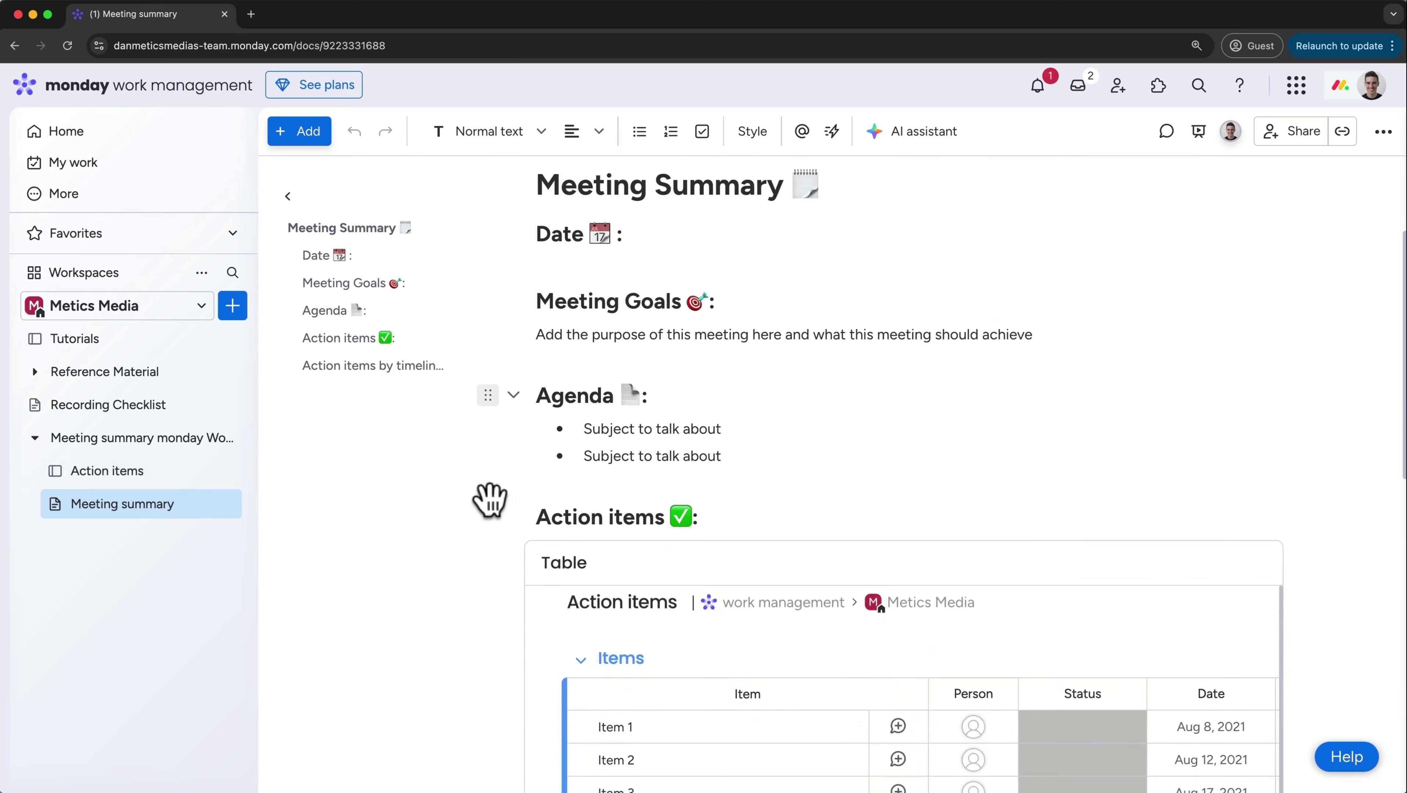
scroll(490, 500, "down", 3)
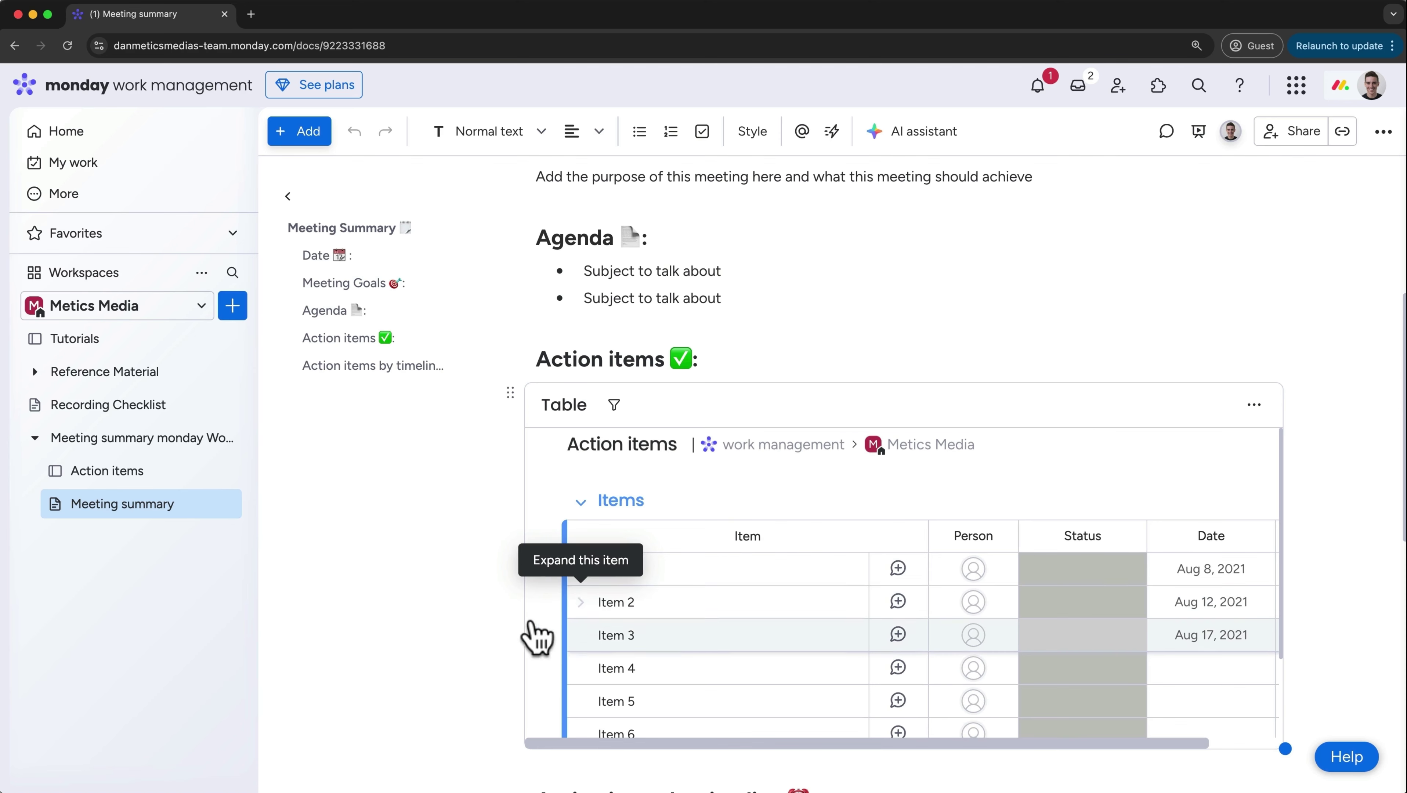
left_click(126, 478)
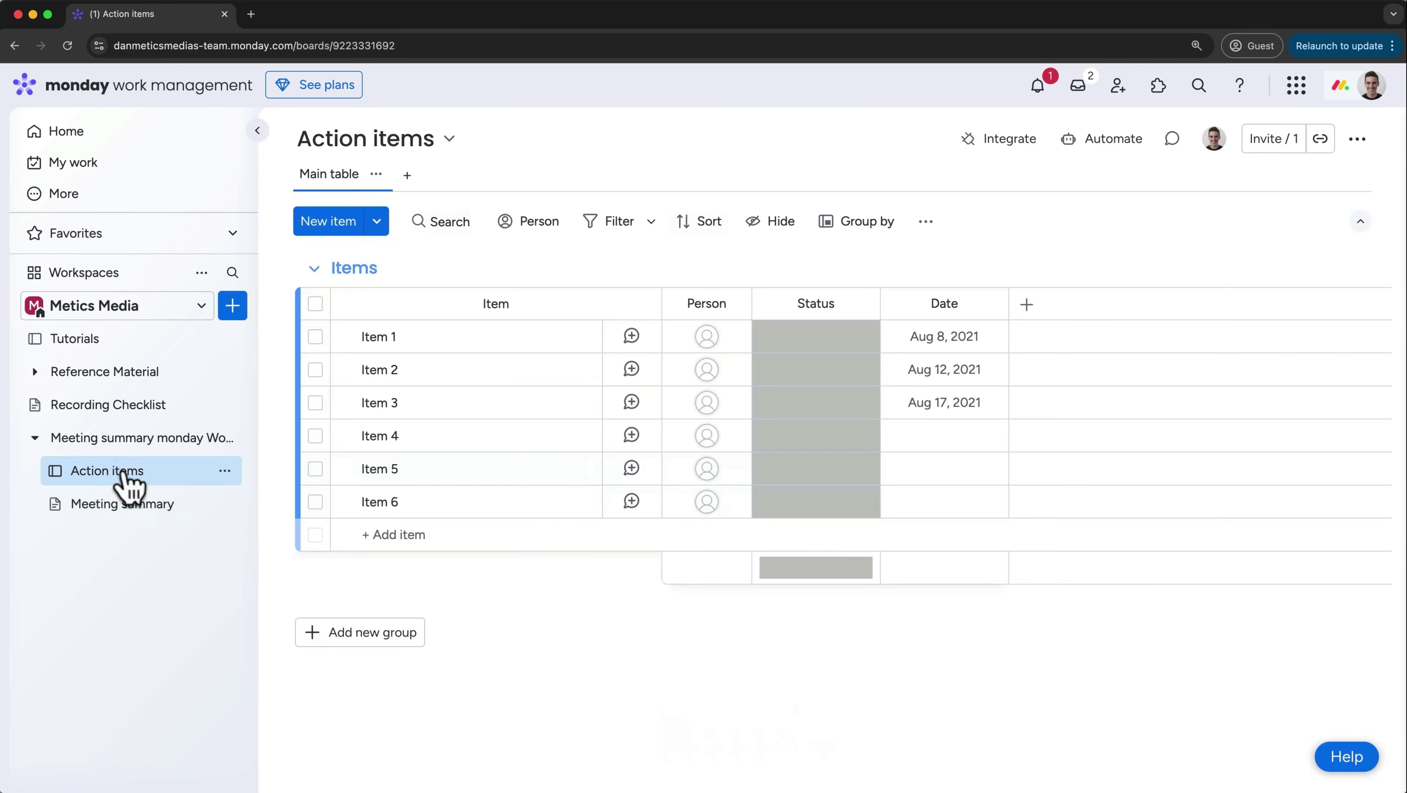
left_click(362, 337)
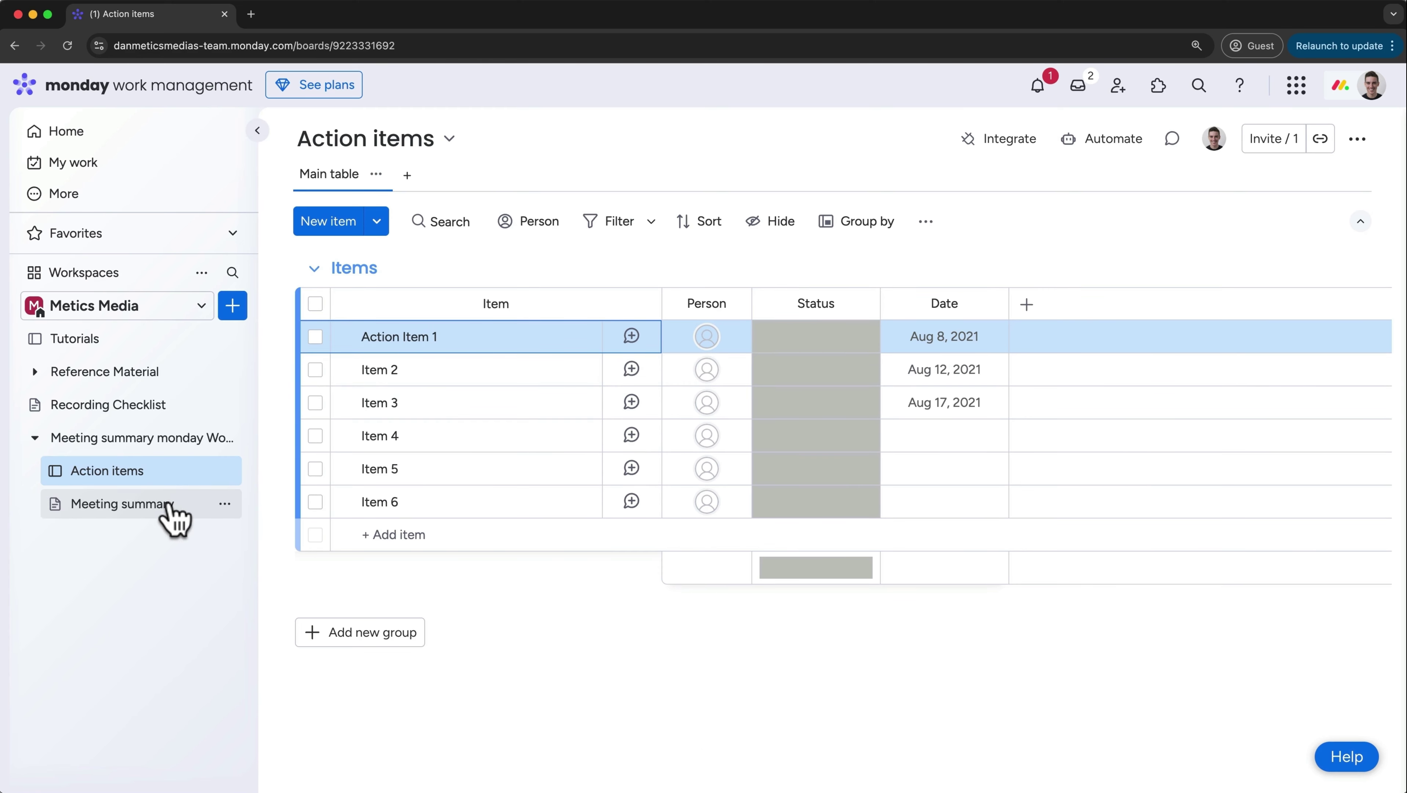
Review the Action items table embedded in the Meeting summary doc
left_click(170, 506)
scroll(683, 558, "down", 3)
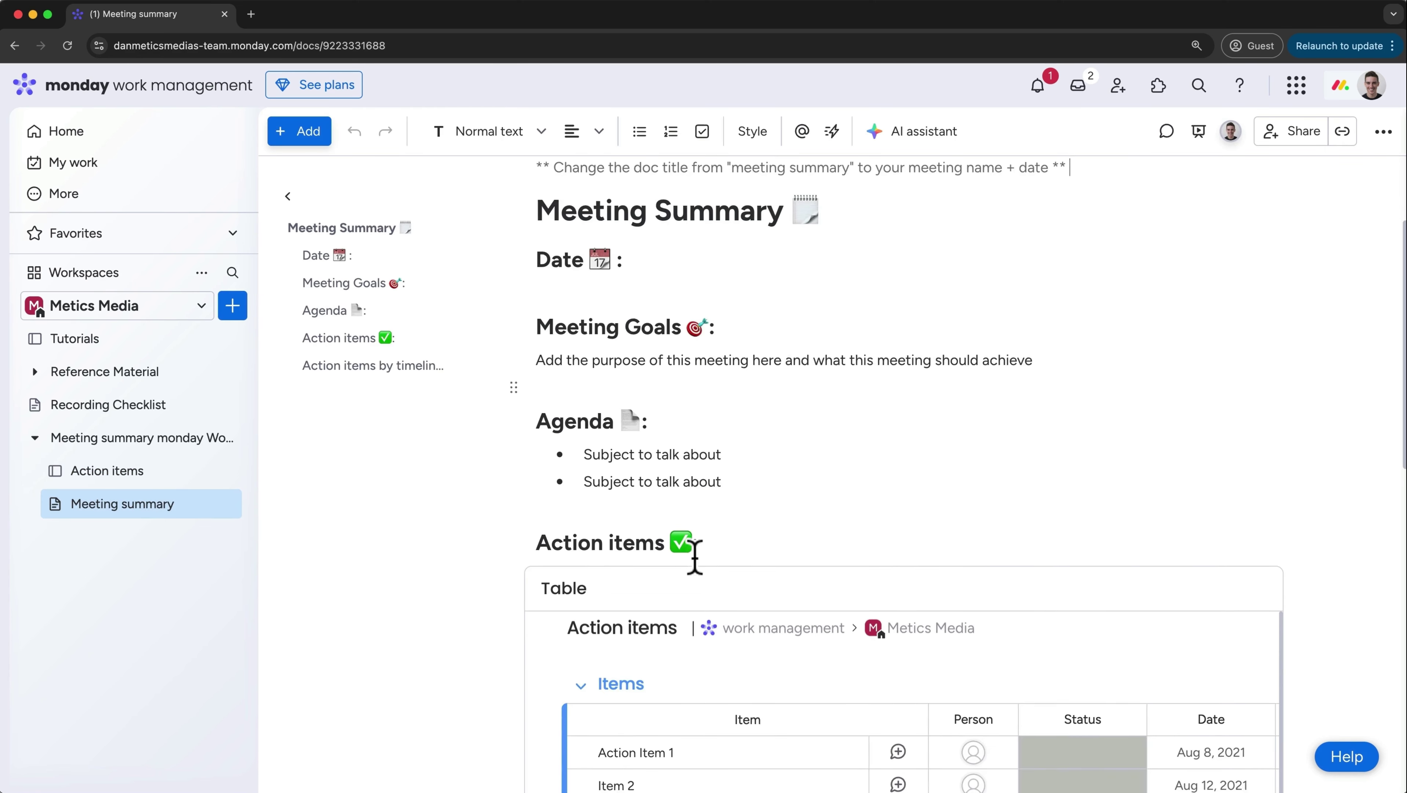
scroll(694, 558, "down", 4)
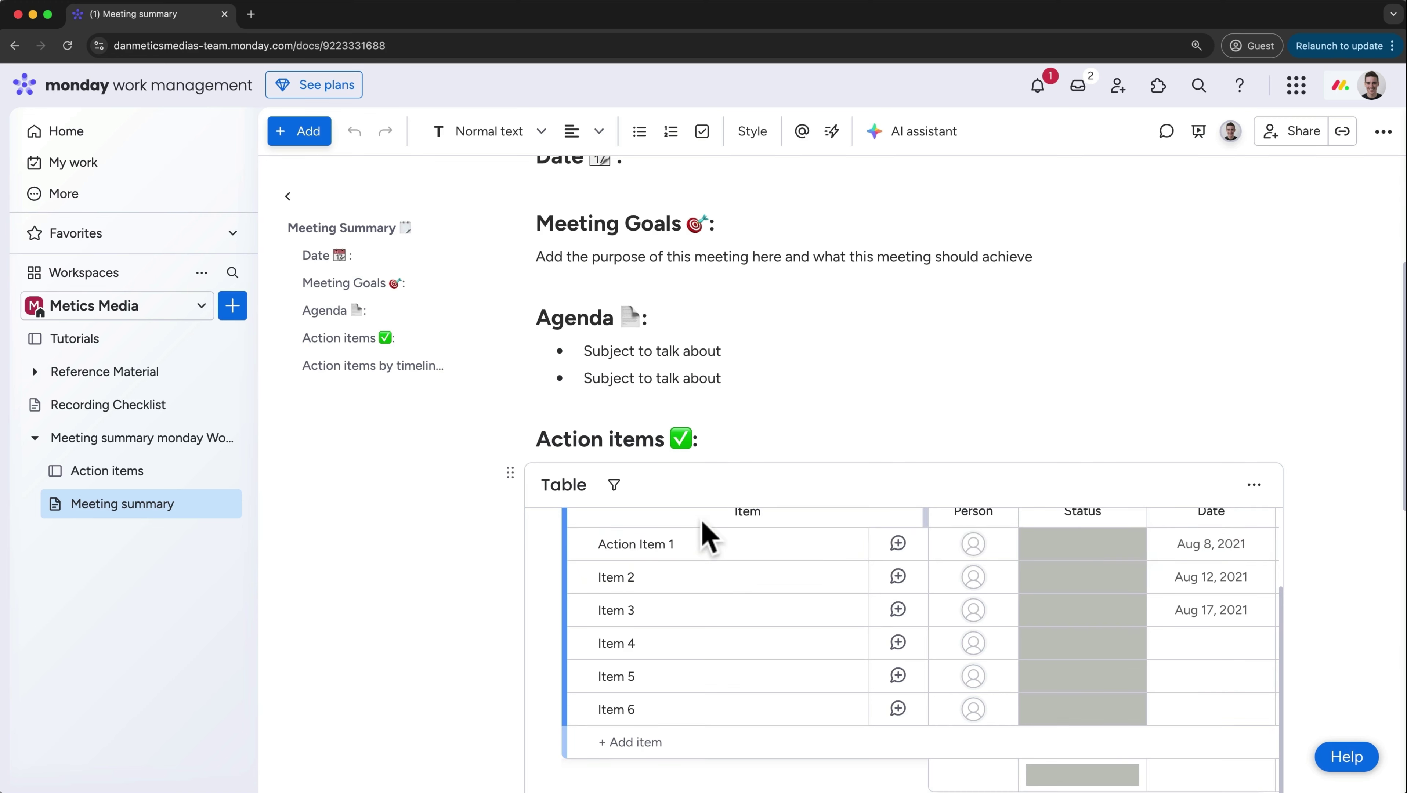
Create a dashboard named Tutorial Tracking with Main privacy in the Metics Media workspace and connect the Tutorials board to it
left_click(233, 305)
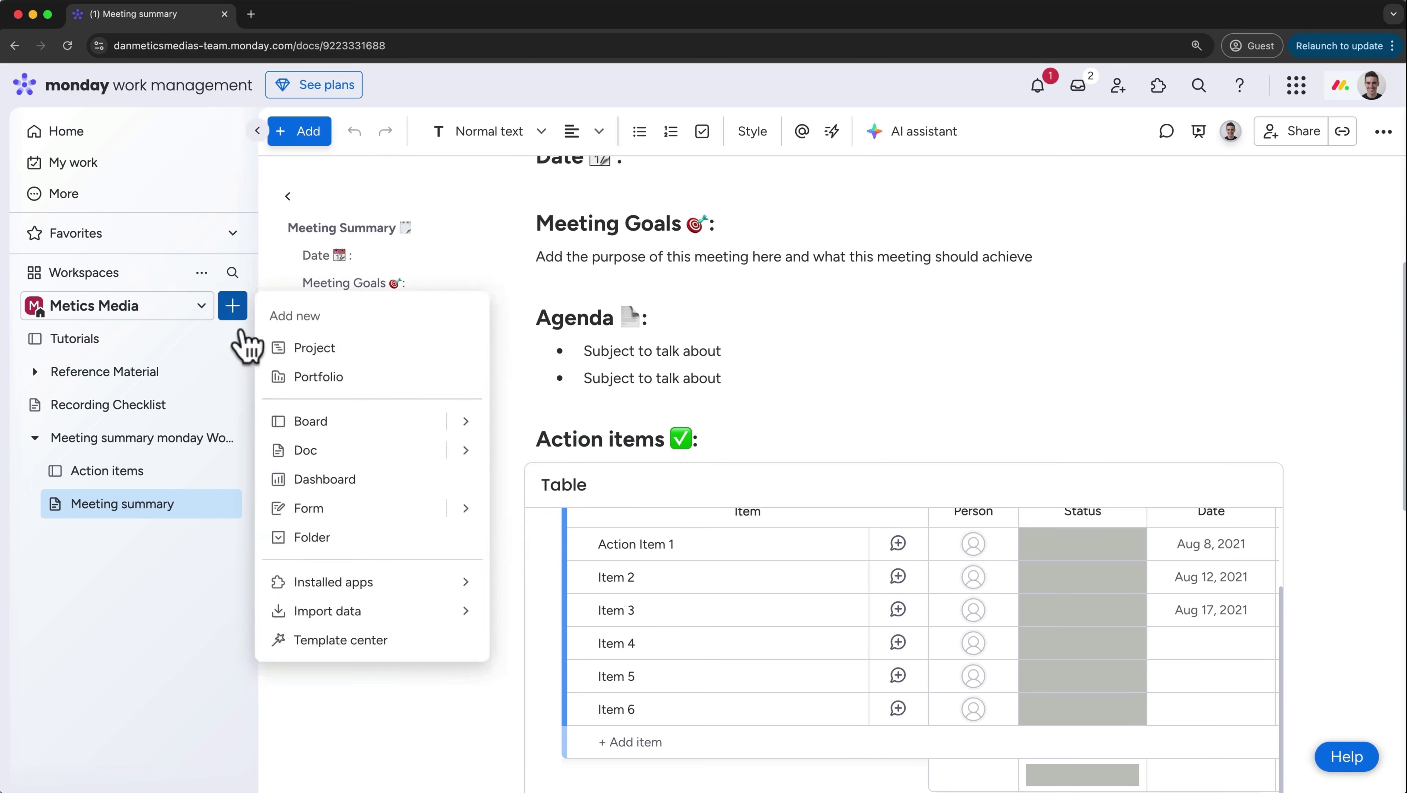
left_click(325, 479)
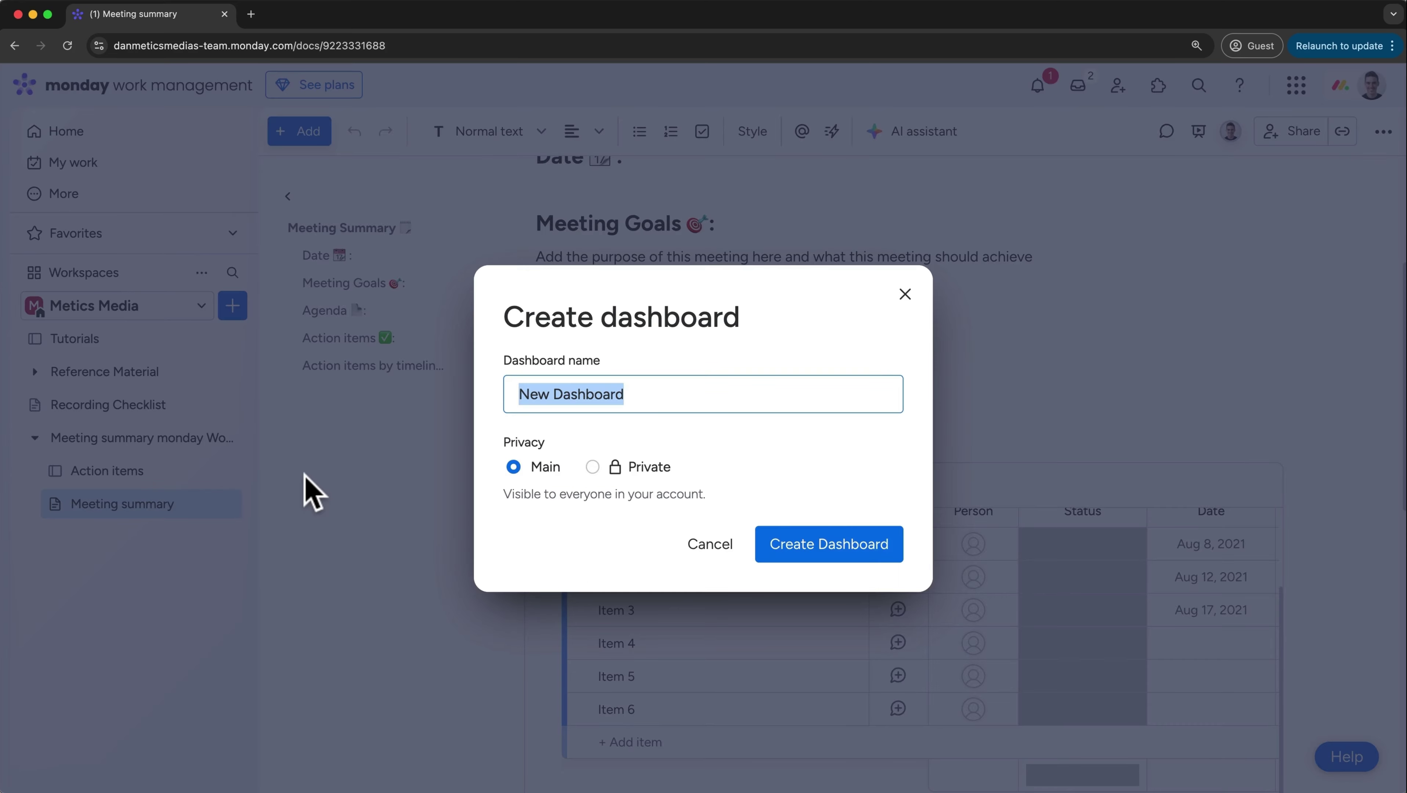
type("Tutorial Tracking")
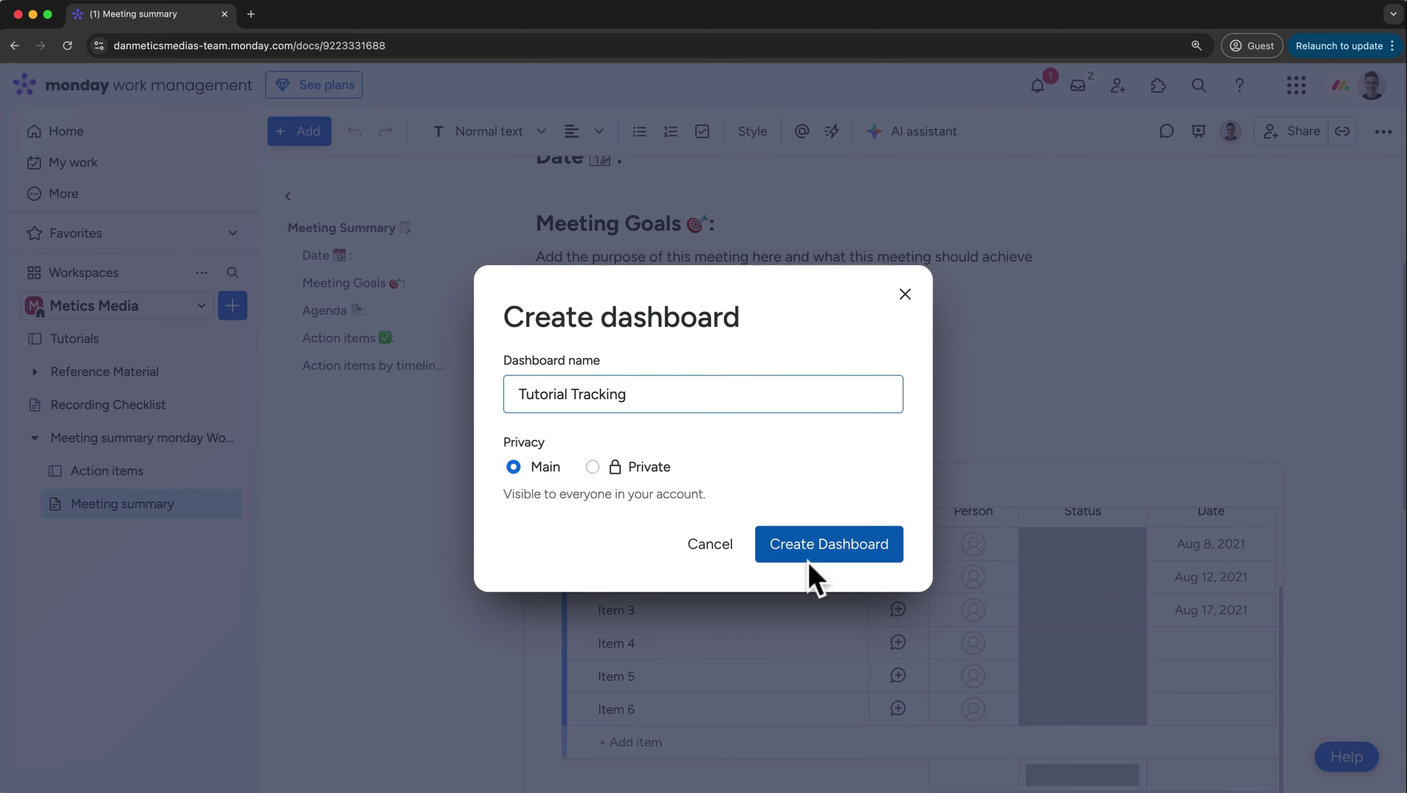
left_click(862, 549)
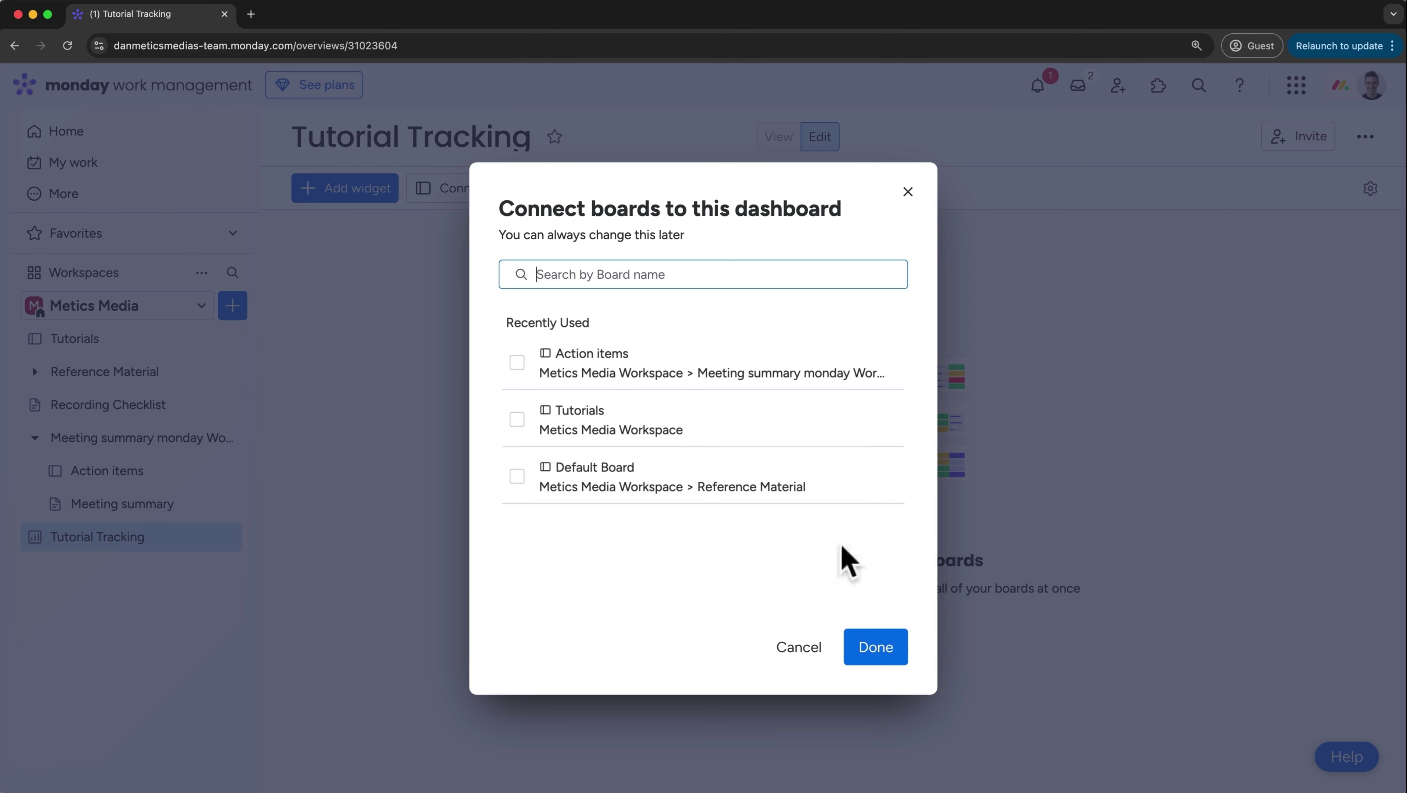
left_click(522, 422)
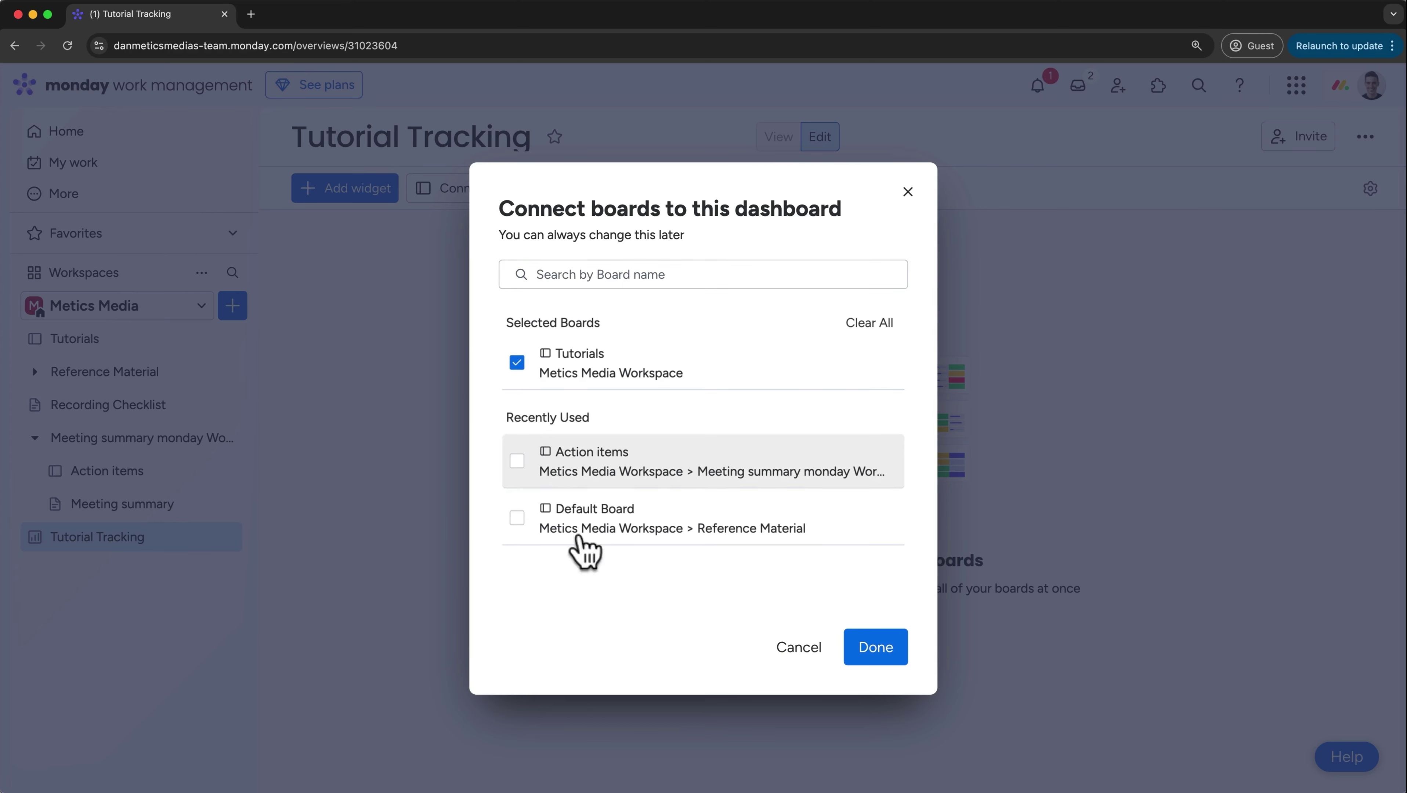
left_click(875, 650)
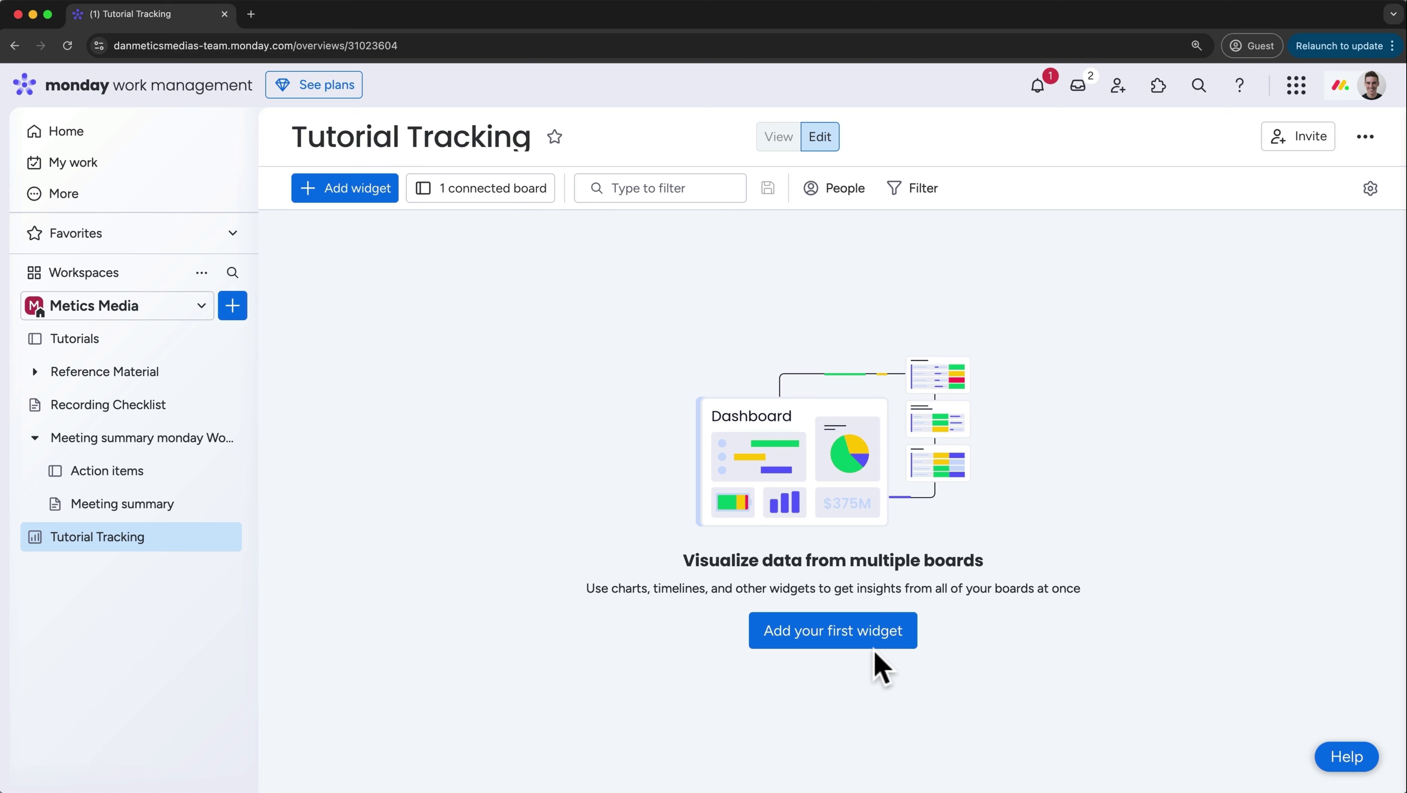
Add a Chart widget to the Tutorial Tracking dashboard and rename it Tutorials By Status
left_click(857, 647)
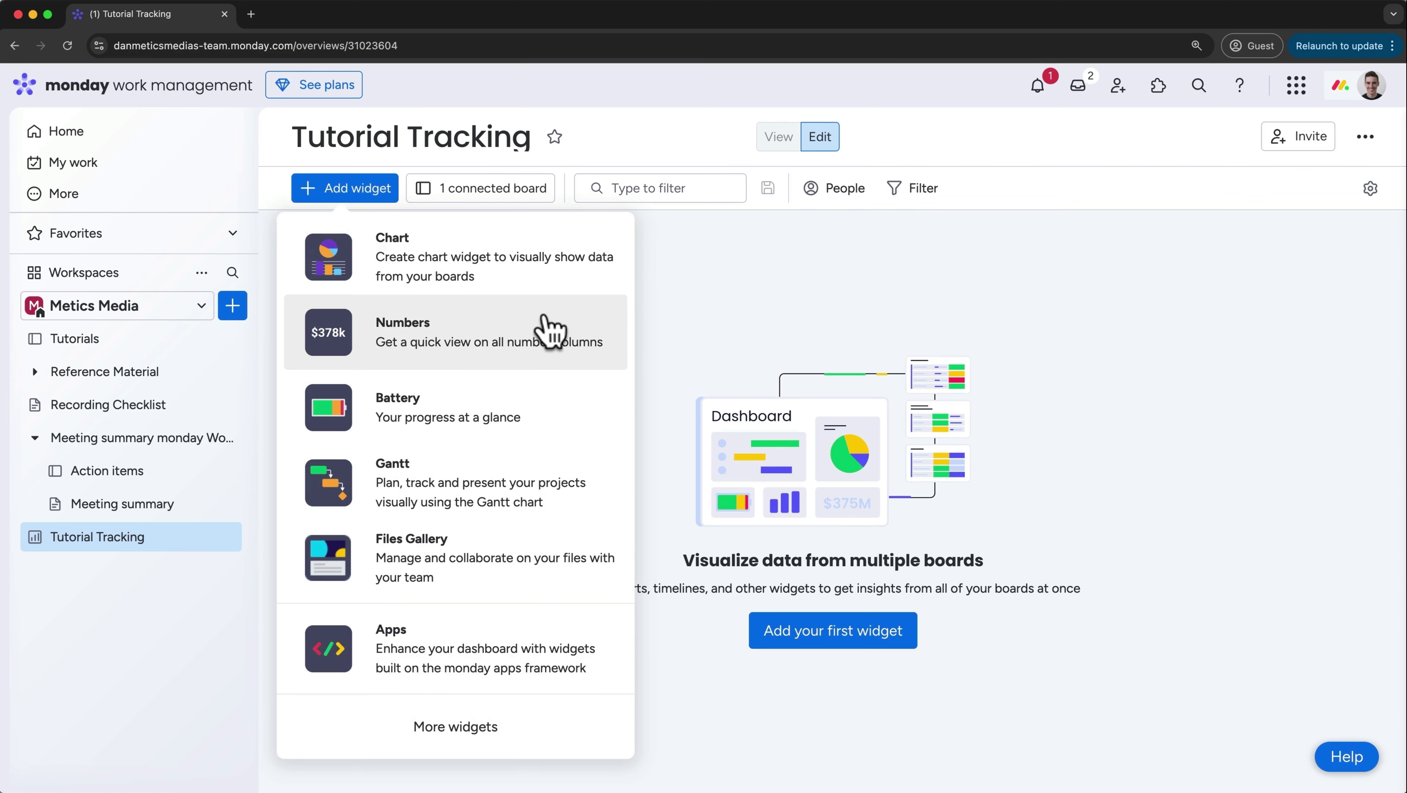
left_click(483, 287)
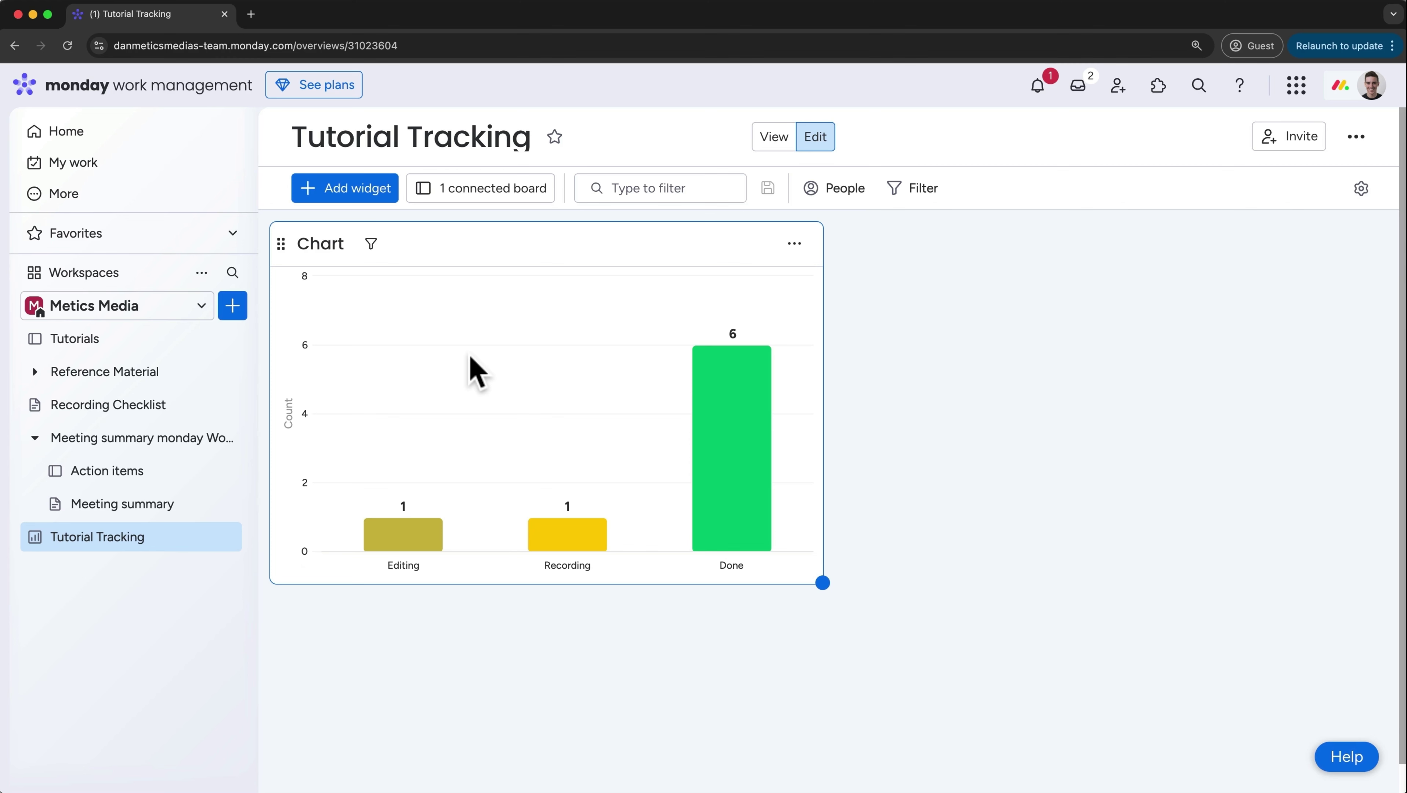
left_click(326, 243)
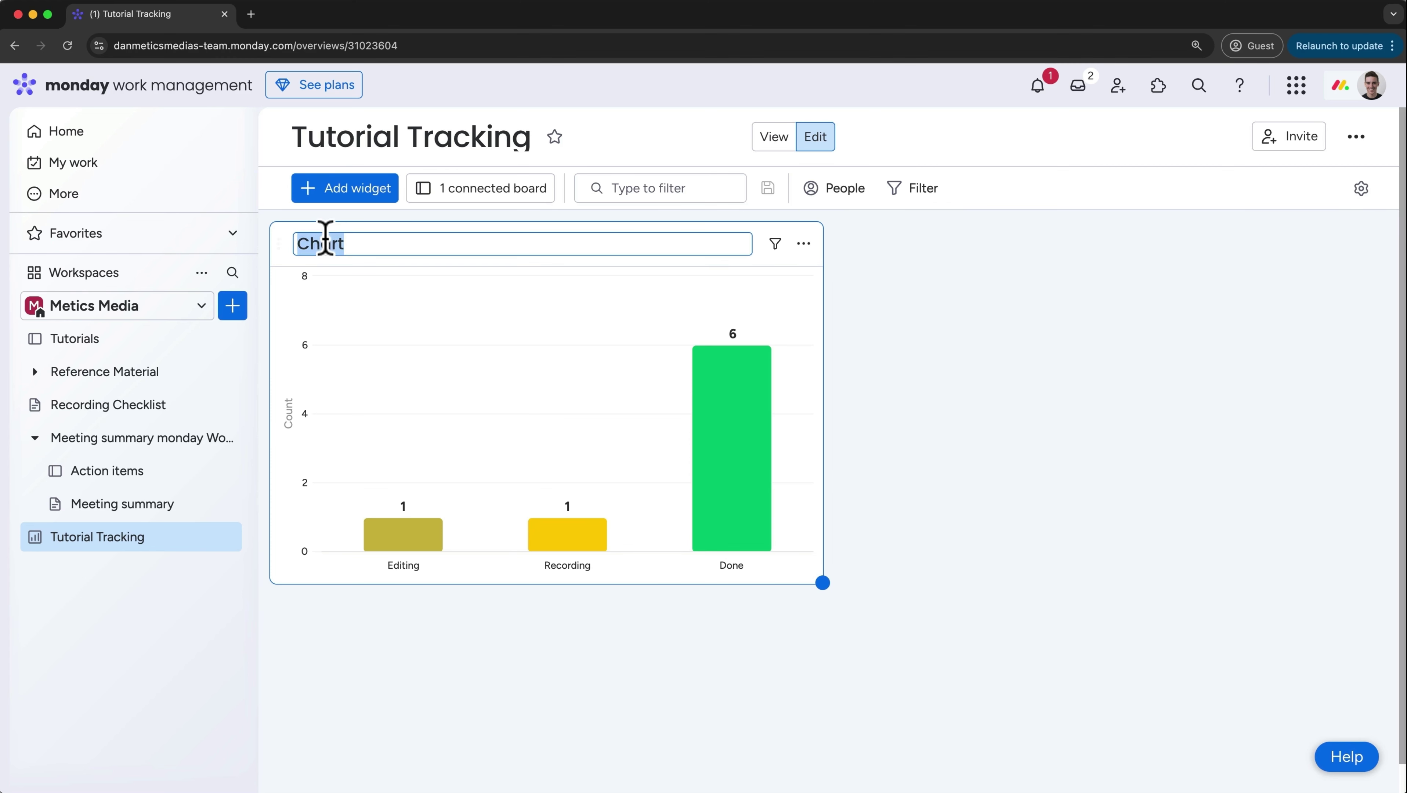
type("Tutorials B")
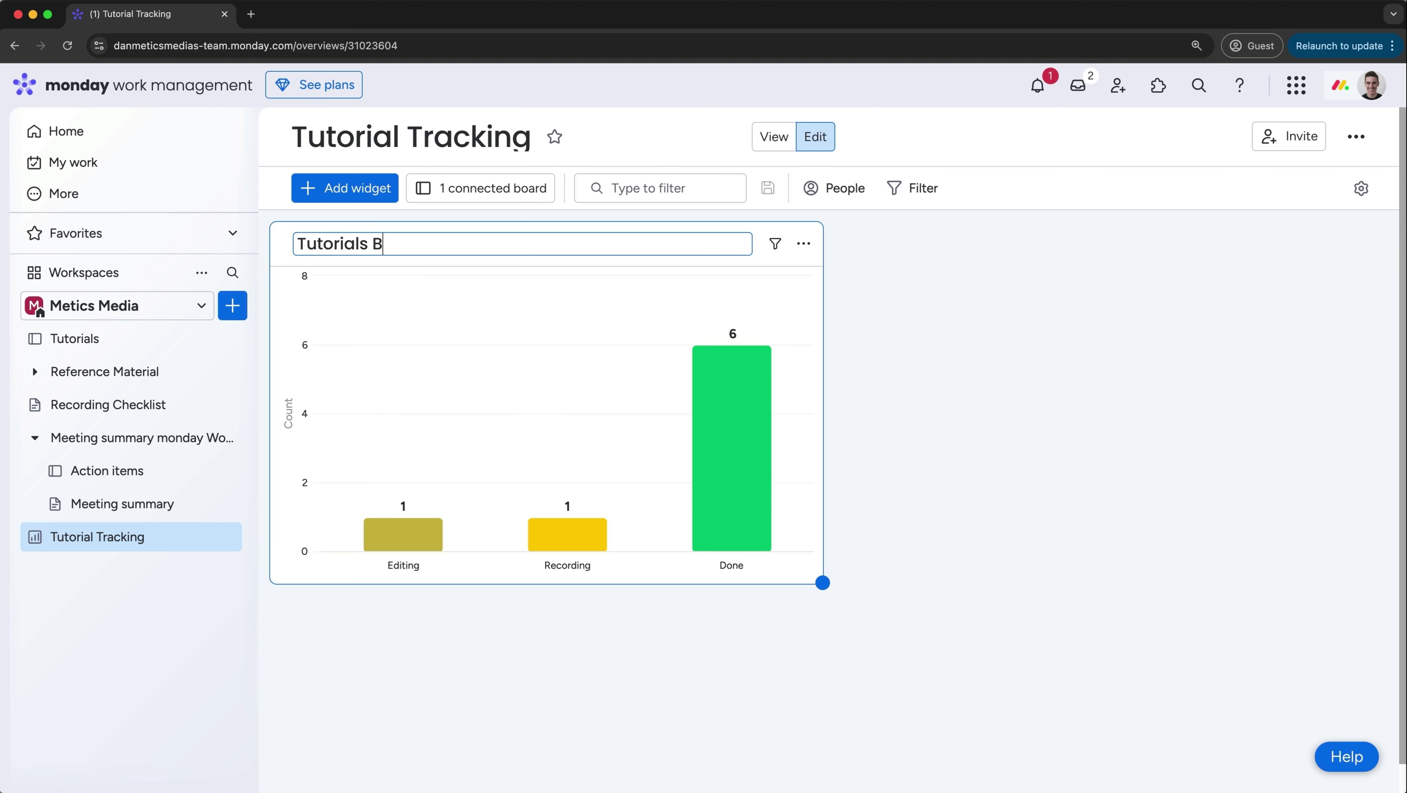
type("y Status")
key("Return")
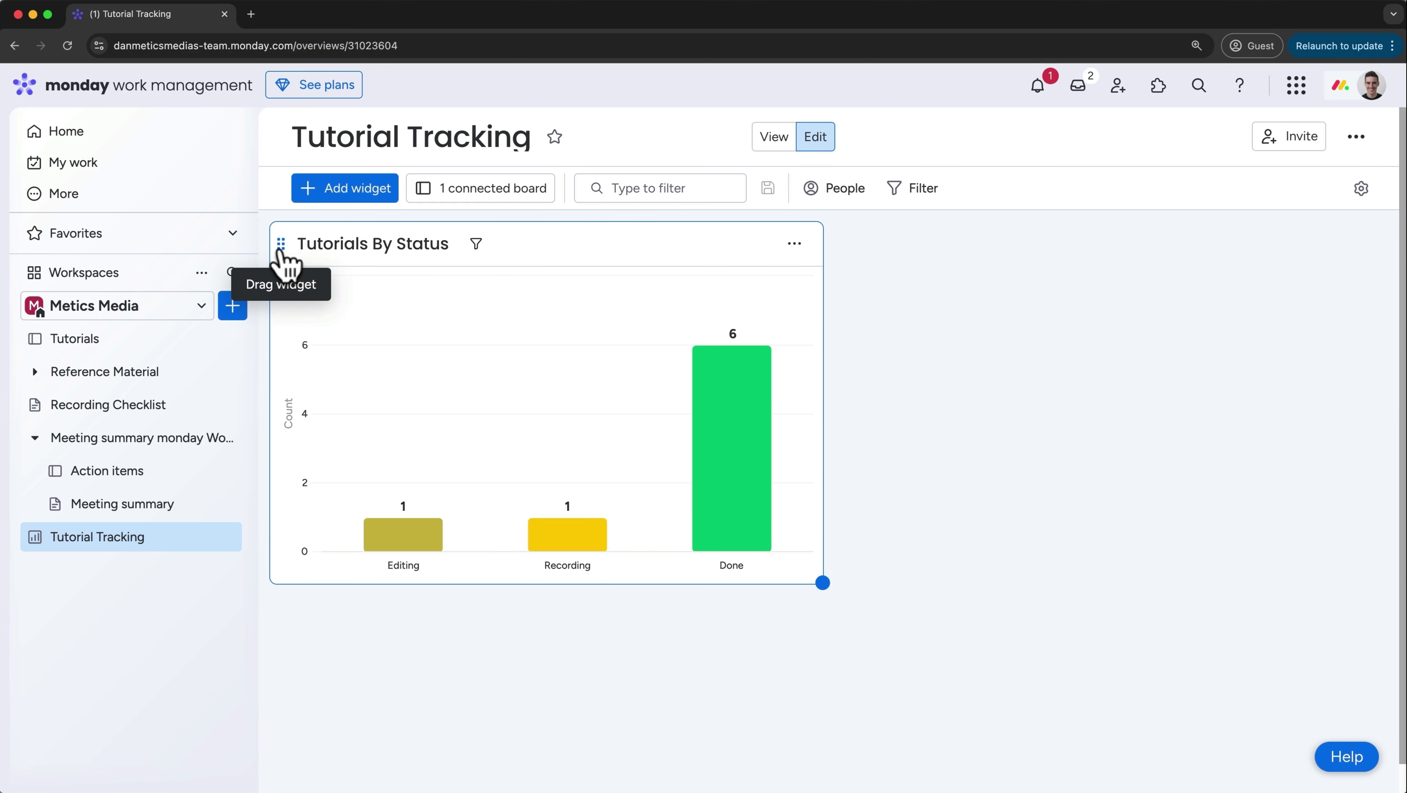
Examine the board items behind the Recording bar of the Tutorials By Status chart, and return to the dashboard
mouse_move(280, 251)
left_mouse_down()
mouse_move(938, 278)
mouse_move(458, 258)
mouse_move(292, 270)
left_mouse_up()
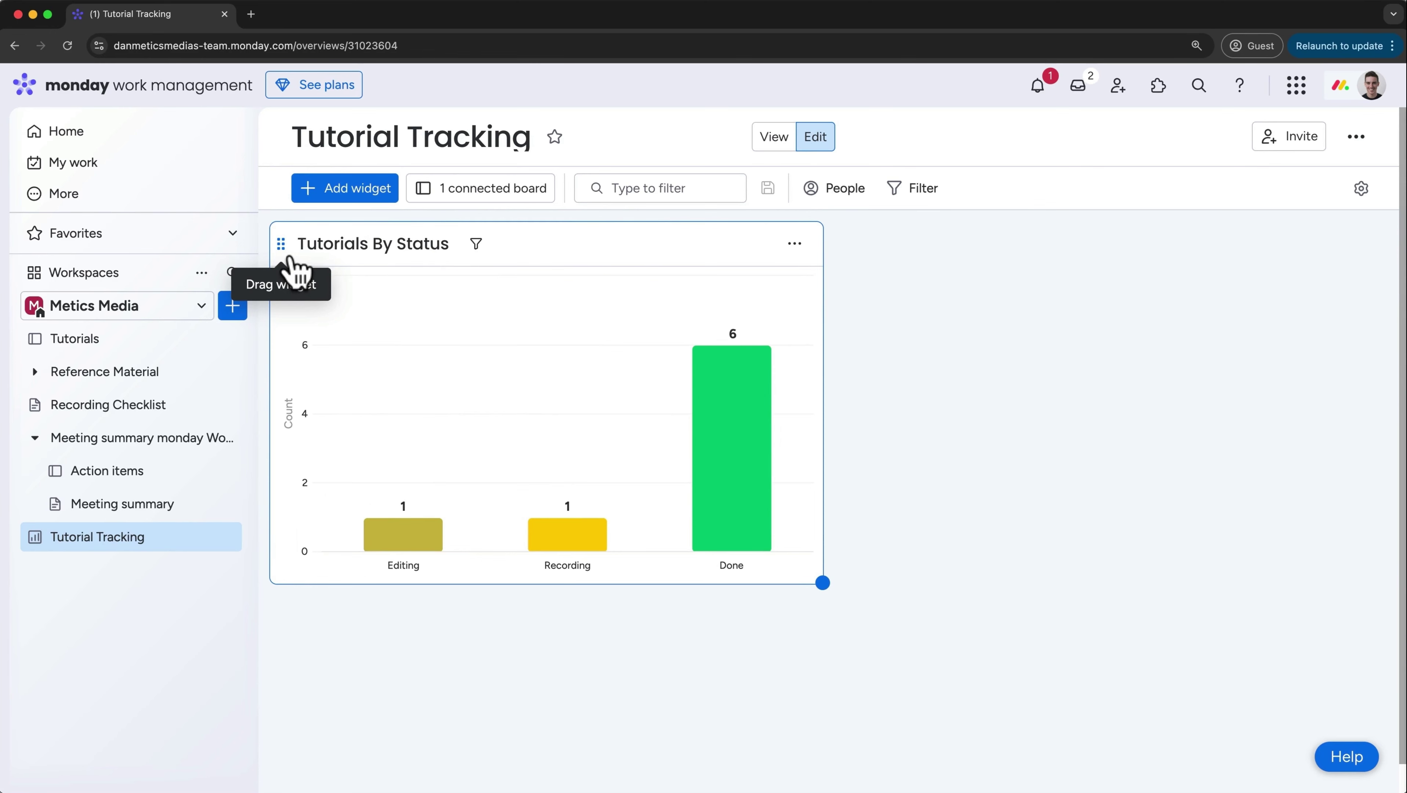
left_click(551, 540)
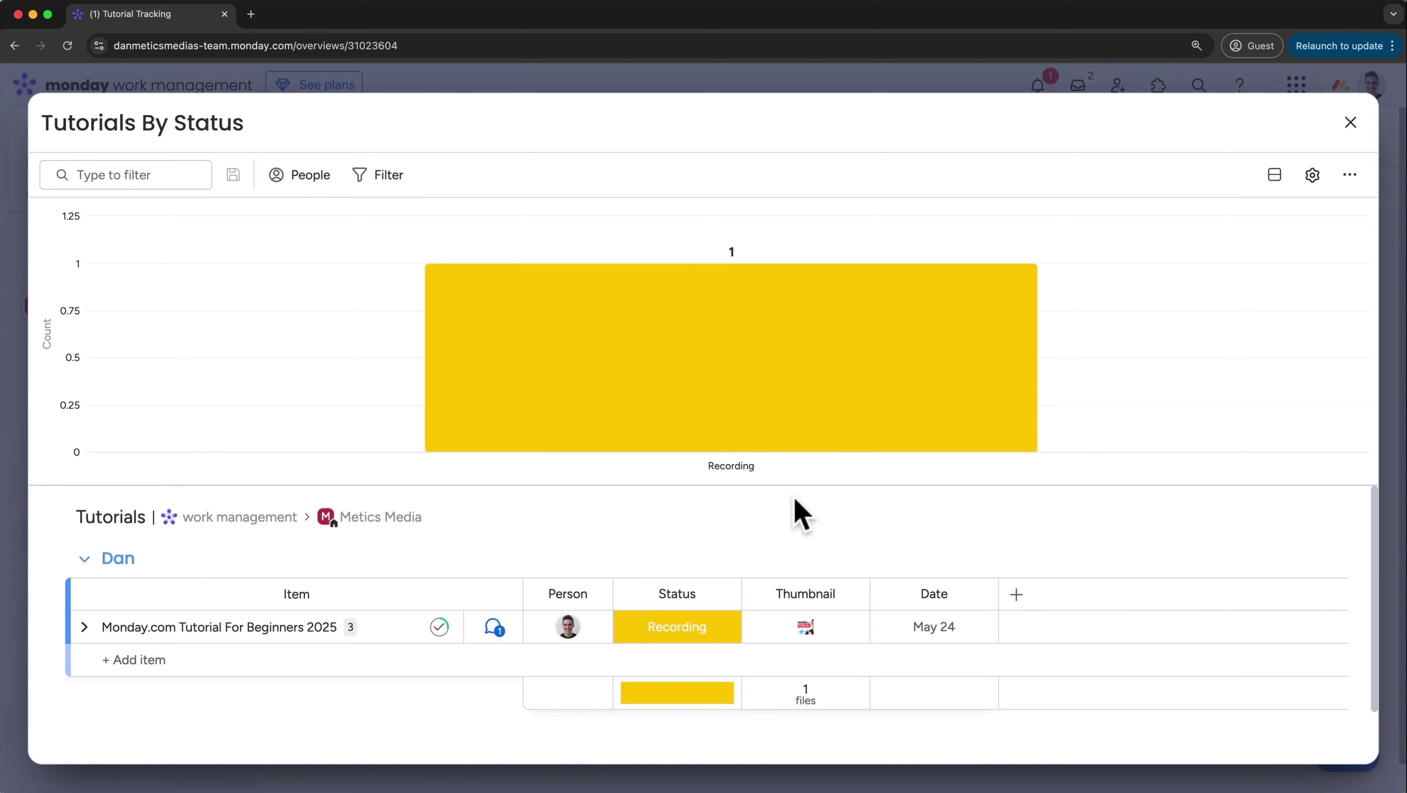
left_click(1350, 122)
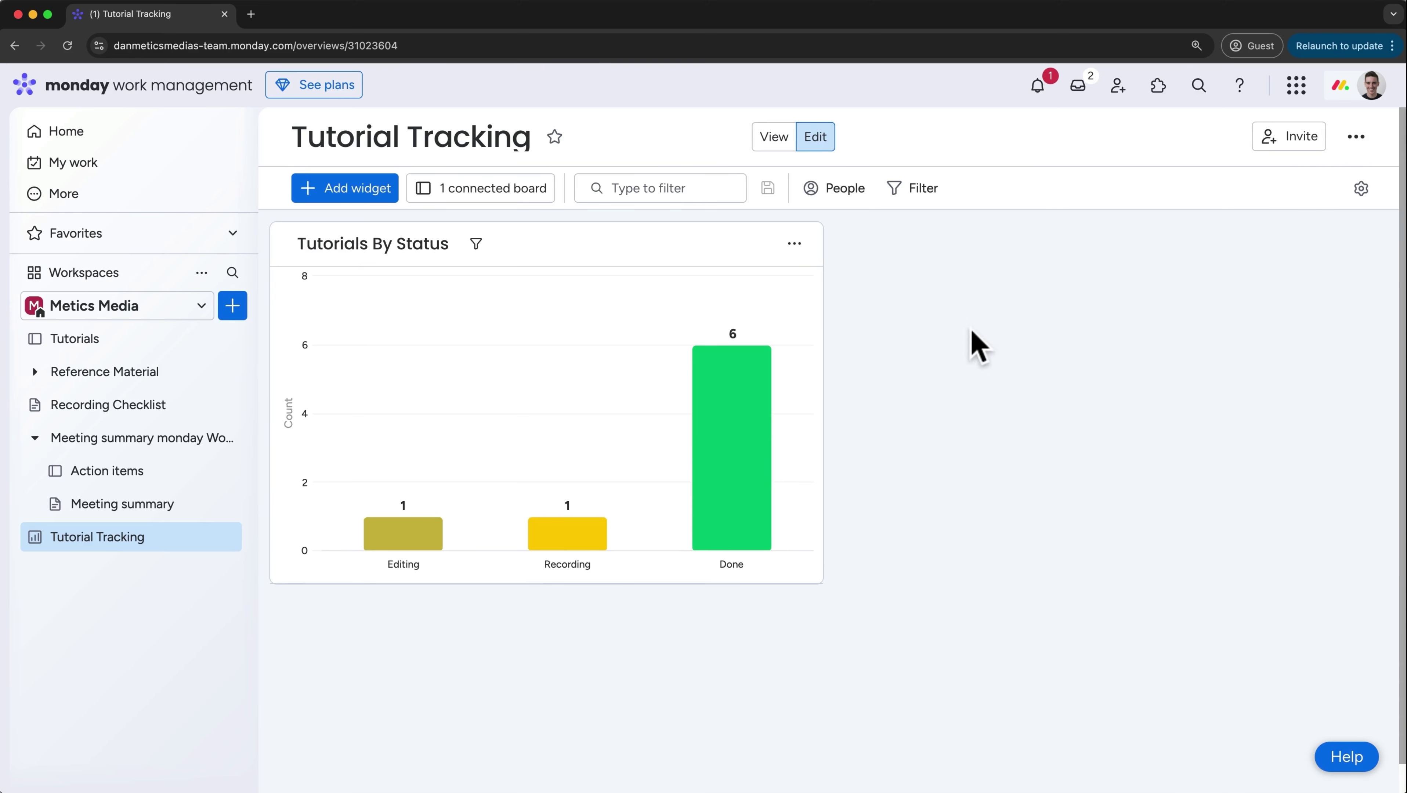
Add a second Chart widget to the dashboard and rename it Tutorials By Creator
left_click(388, 191)
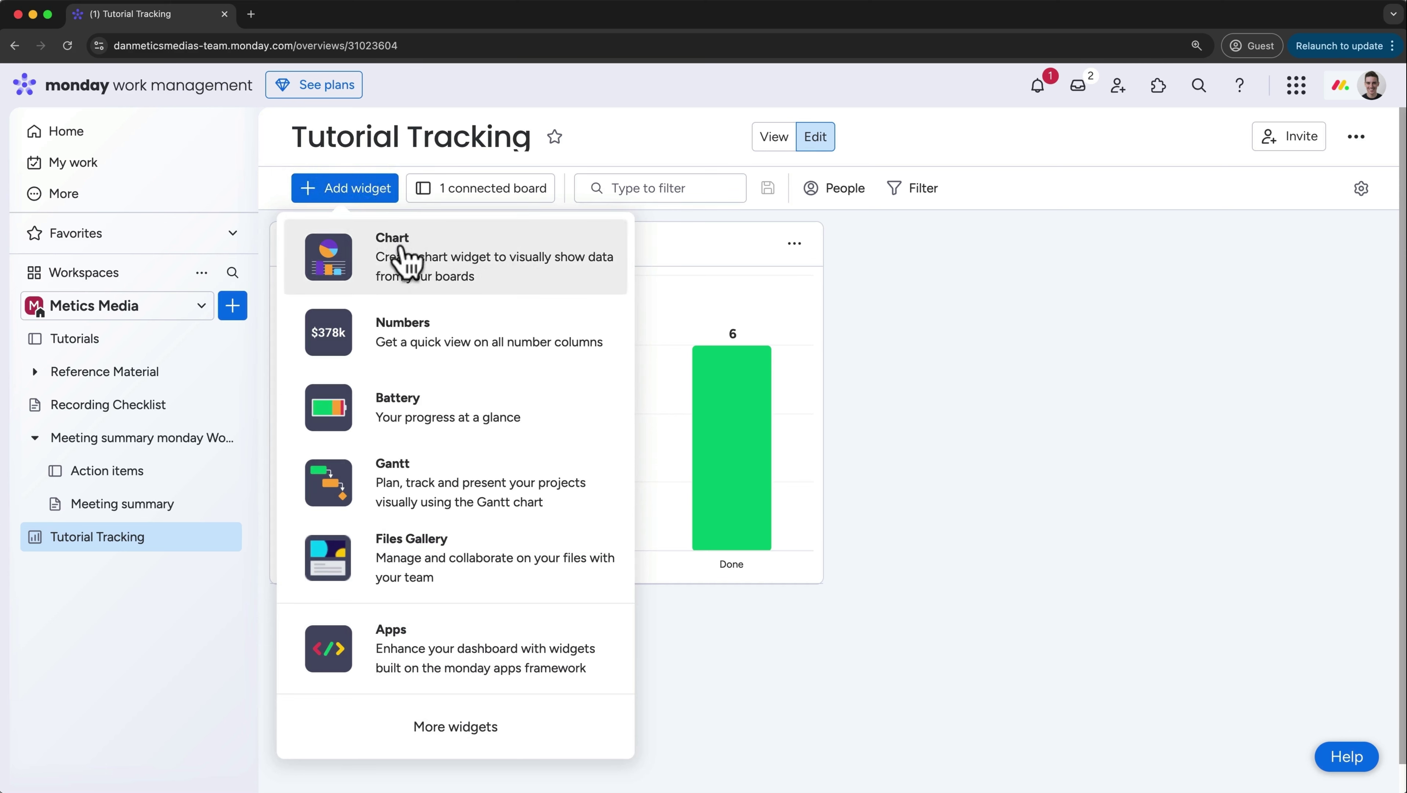
left_click(408, 262)
left_click(875, 243)
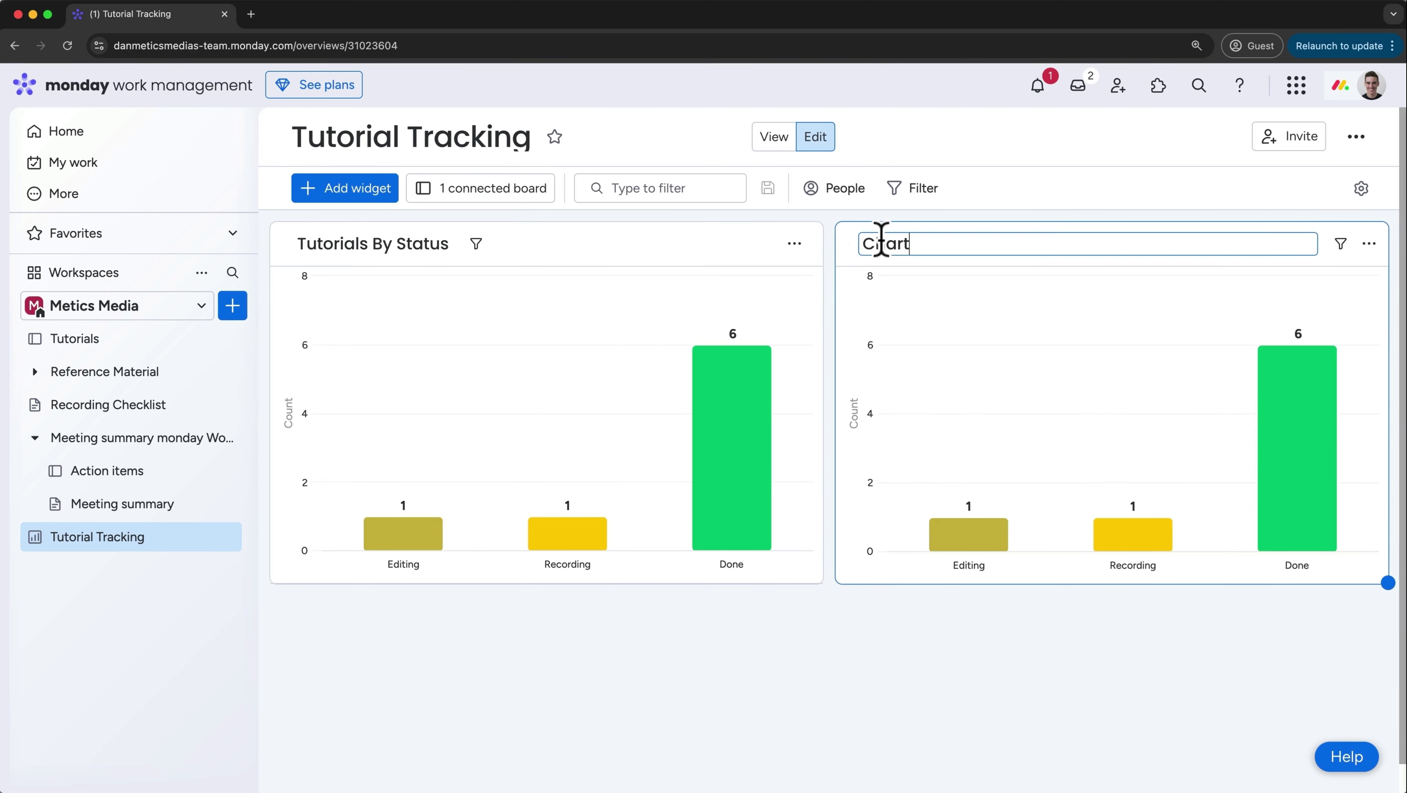
double_click(875, 243)
type("Tutorials By Creaotr")
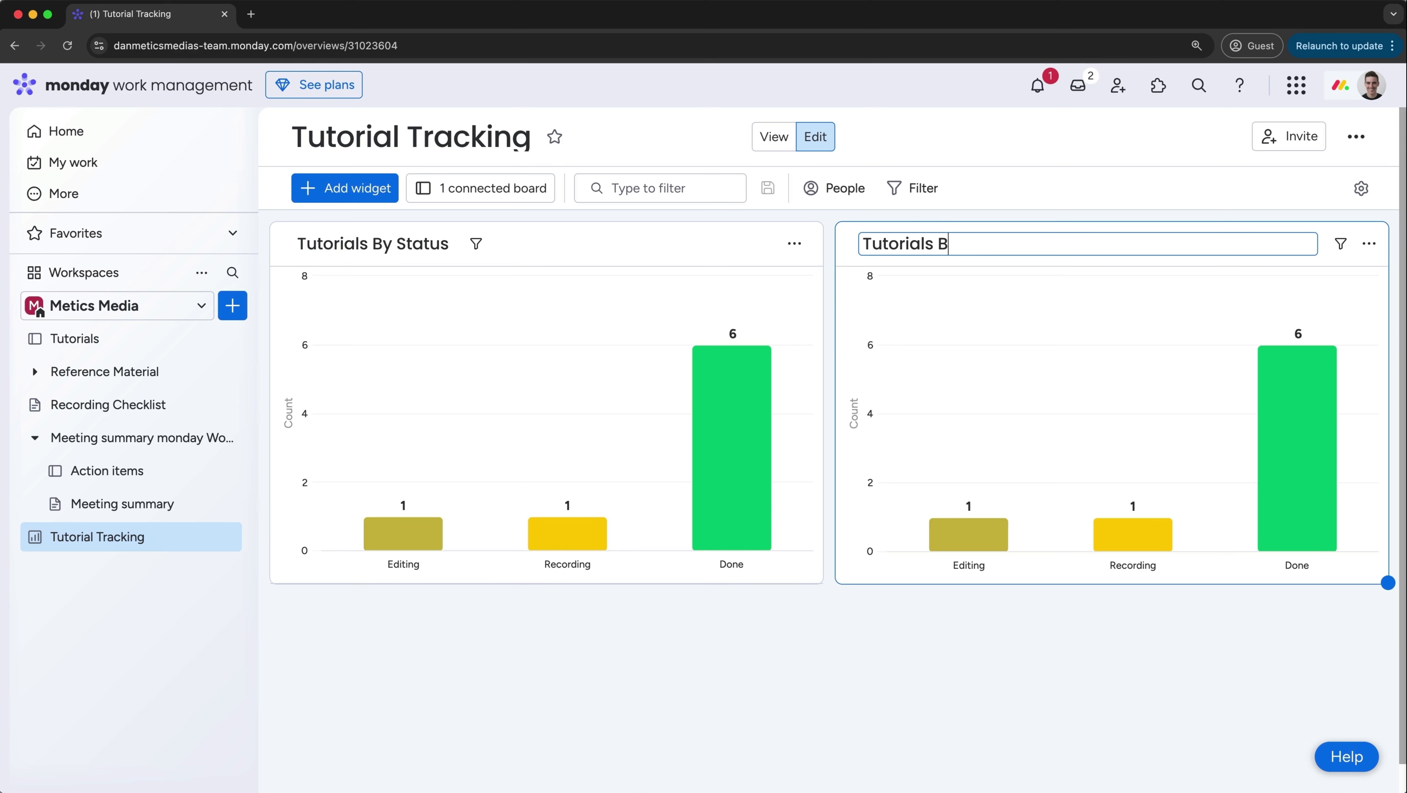
key("BackSpace")
key("BackSpace")
key("BackSpace")
type("tor")
key("Return")
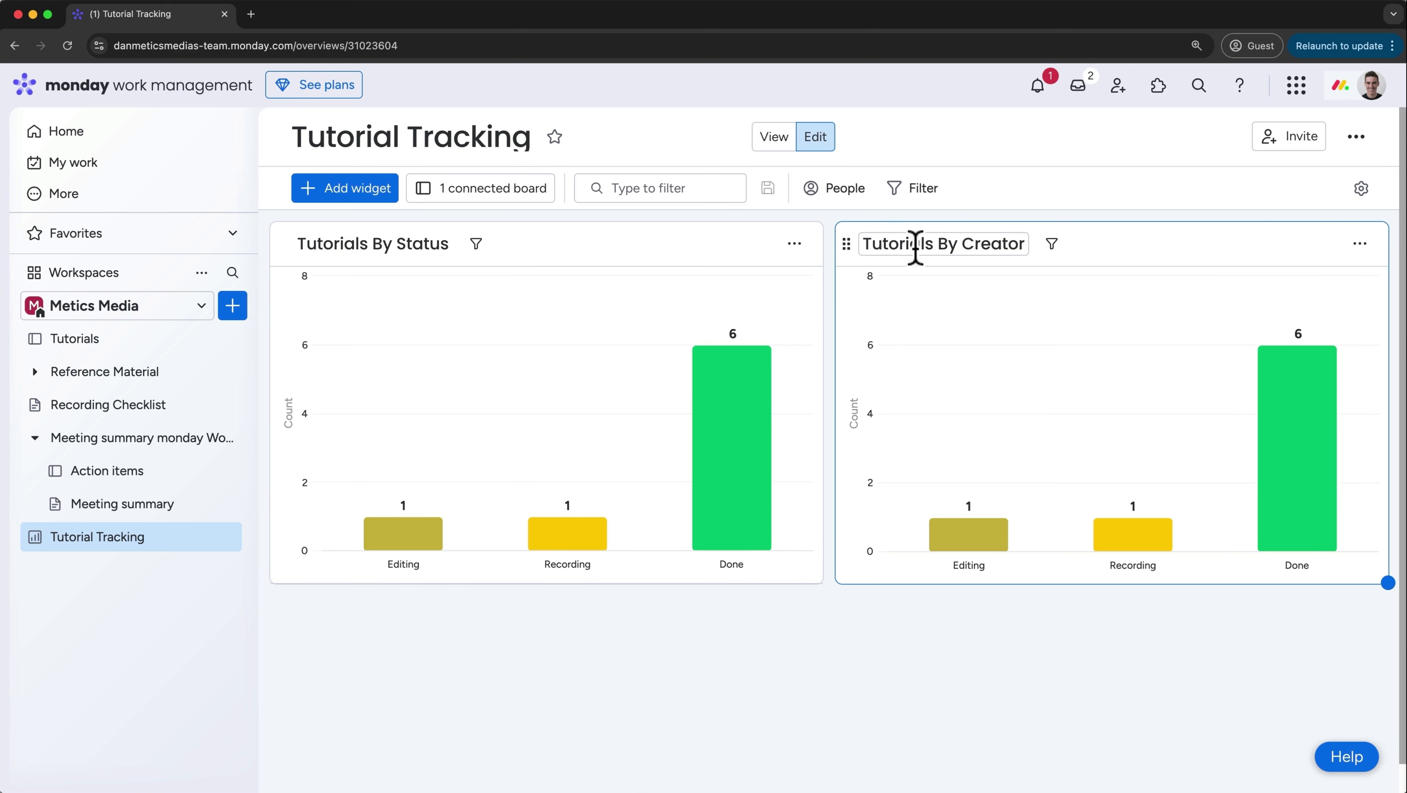
Change the Tutorials By Creator widget's chart type to Pie in its widget settings
left_click(1359, 244)
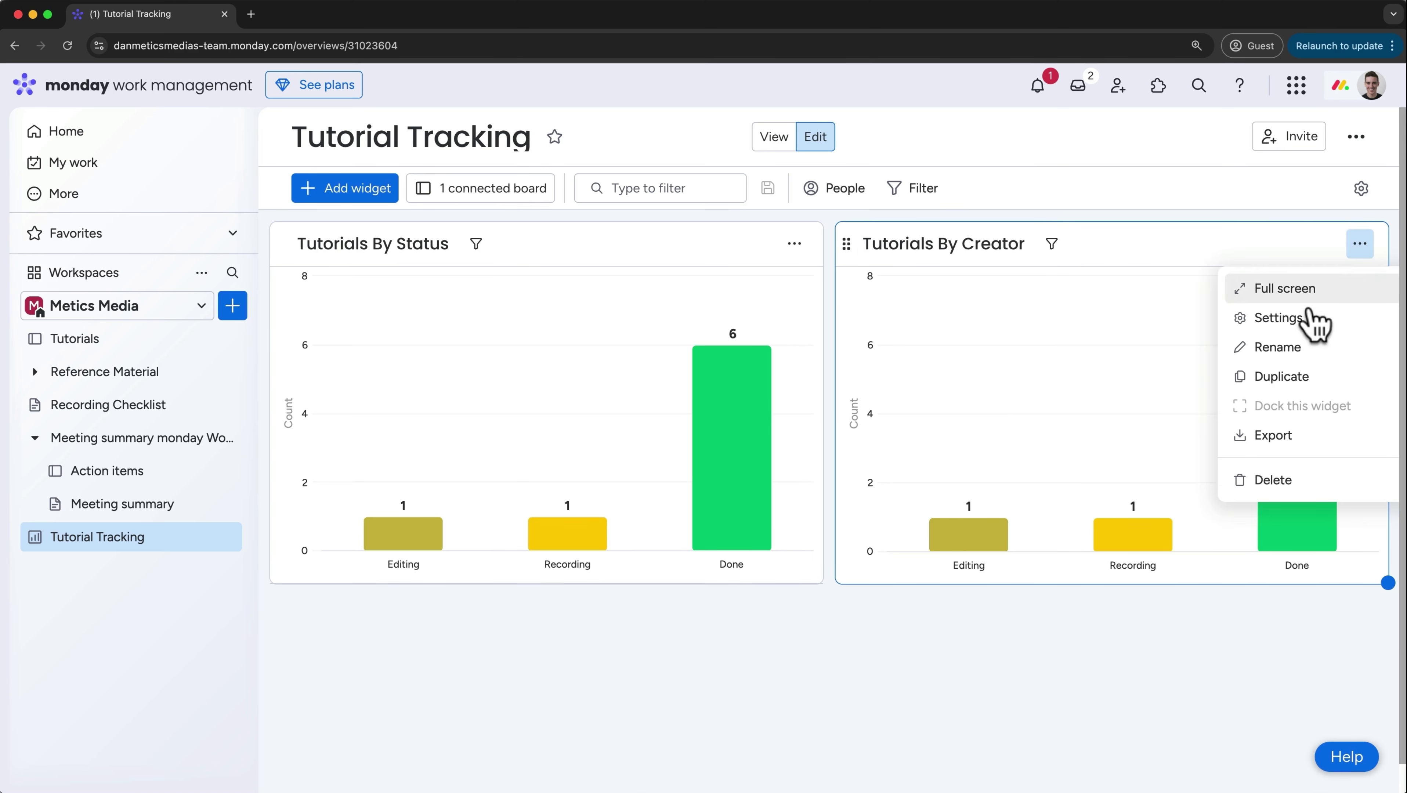
left_click(1316, 319)
left_click(1338, 265)
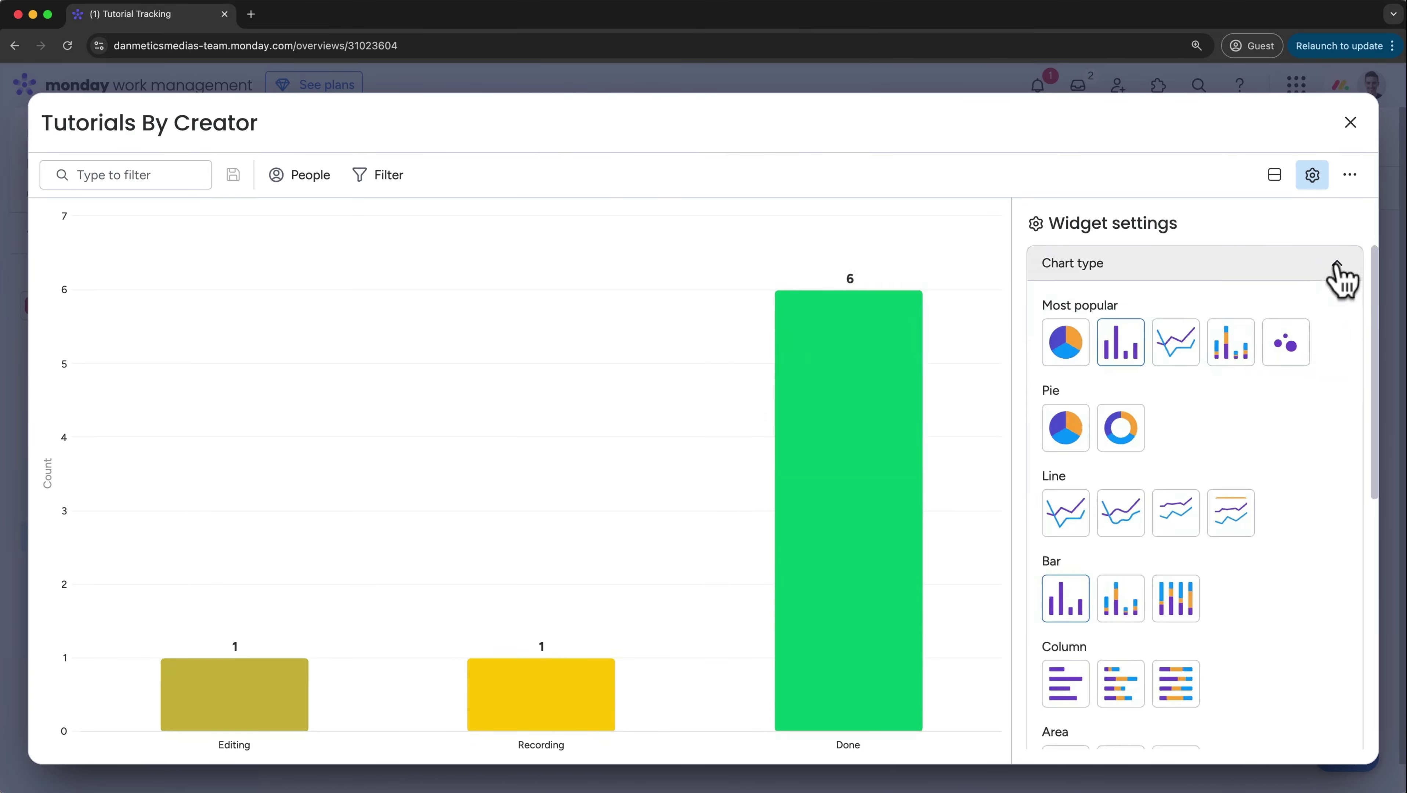
left_click(1069, 342)
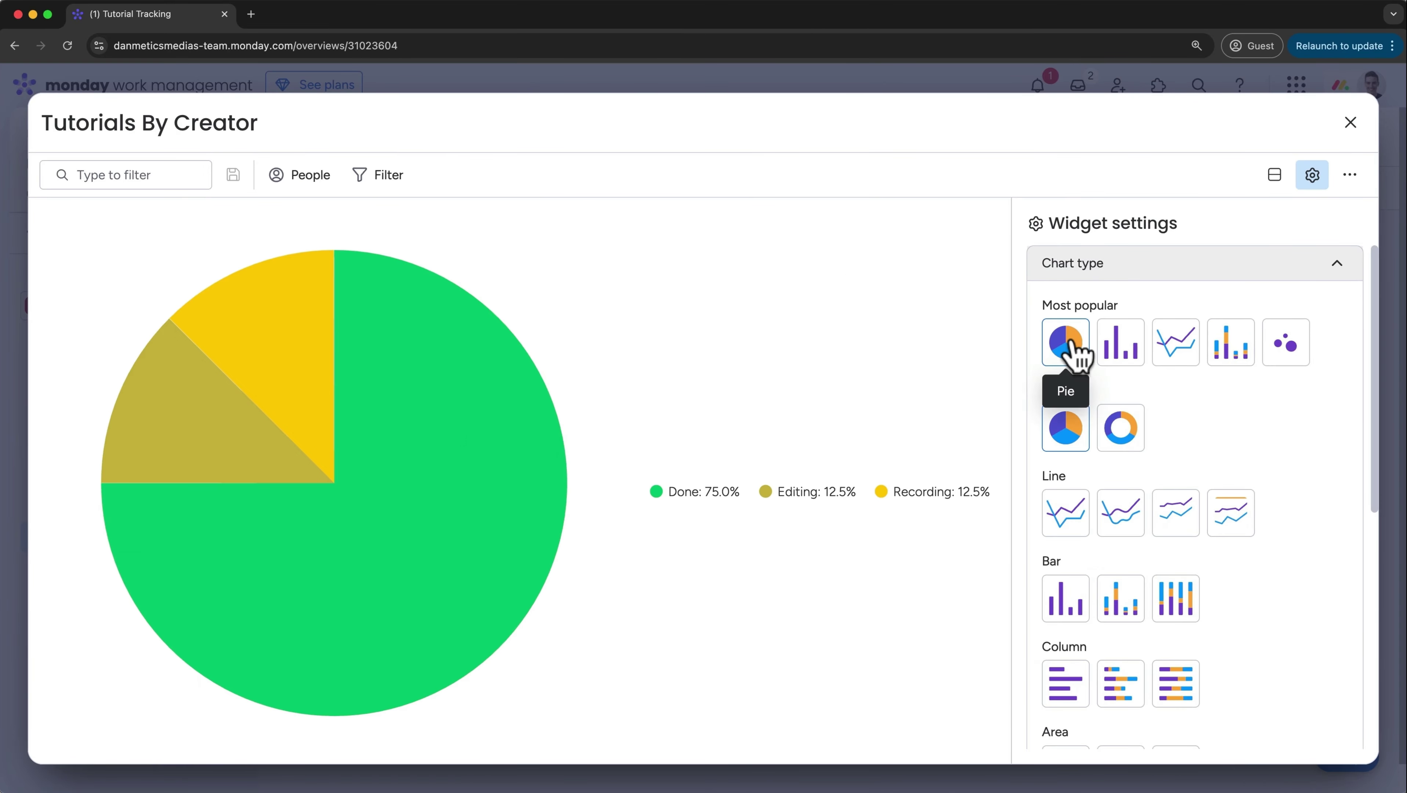
left_click(1336, 265)
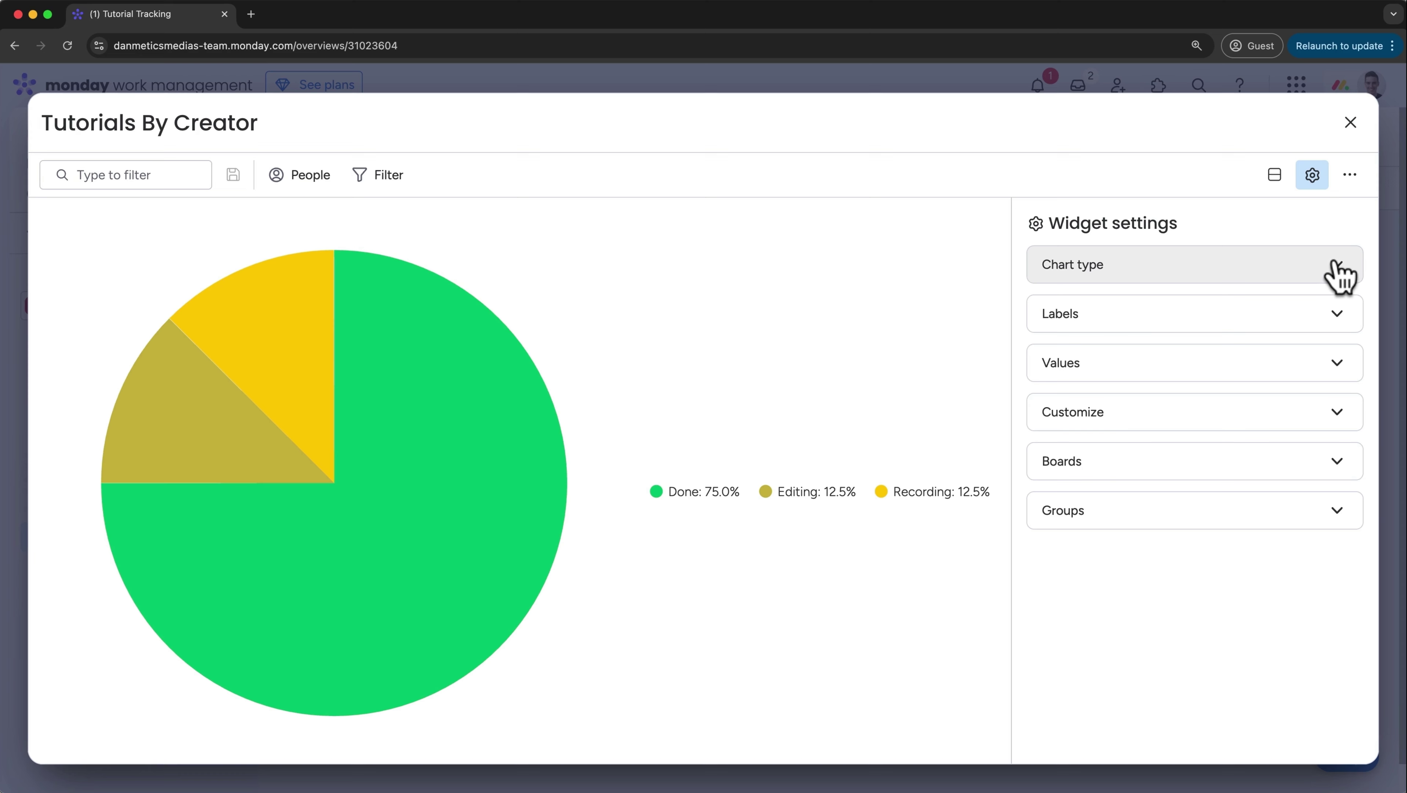
Set the label column of the Tutorials By Creator chart to Person and return to the dashboard
left_click(1335, 314)
left_click(1299, 460)
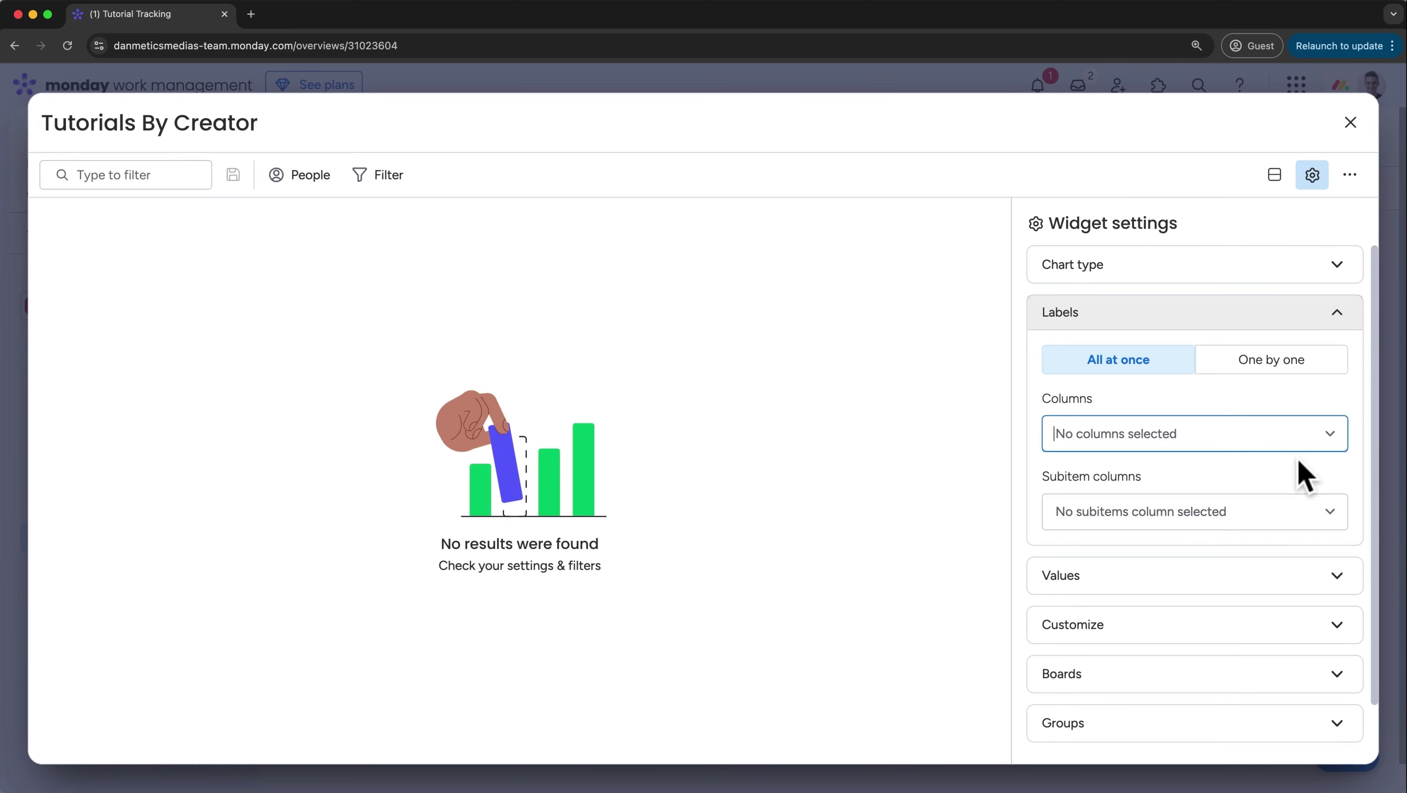
type("Person")
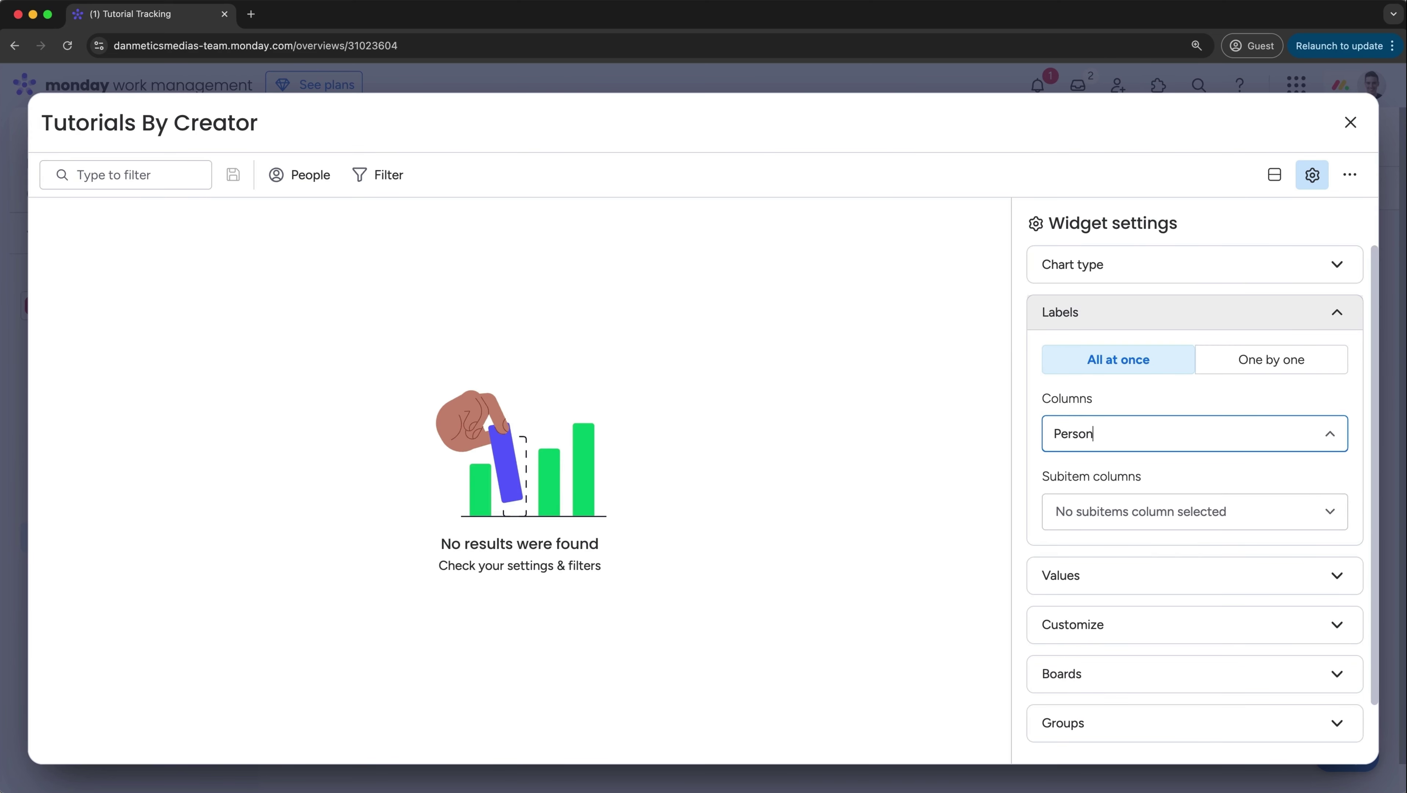
key("Return")
left_click(1350, 123)
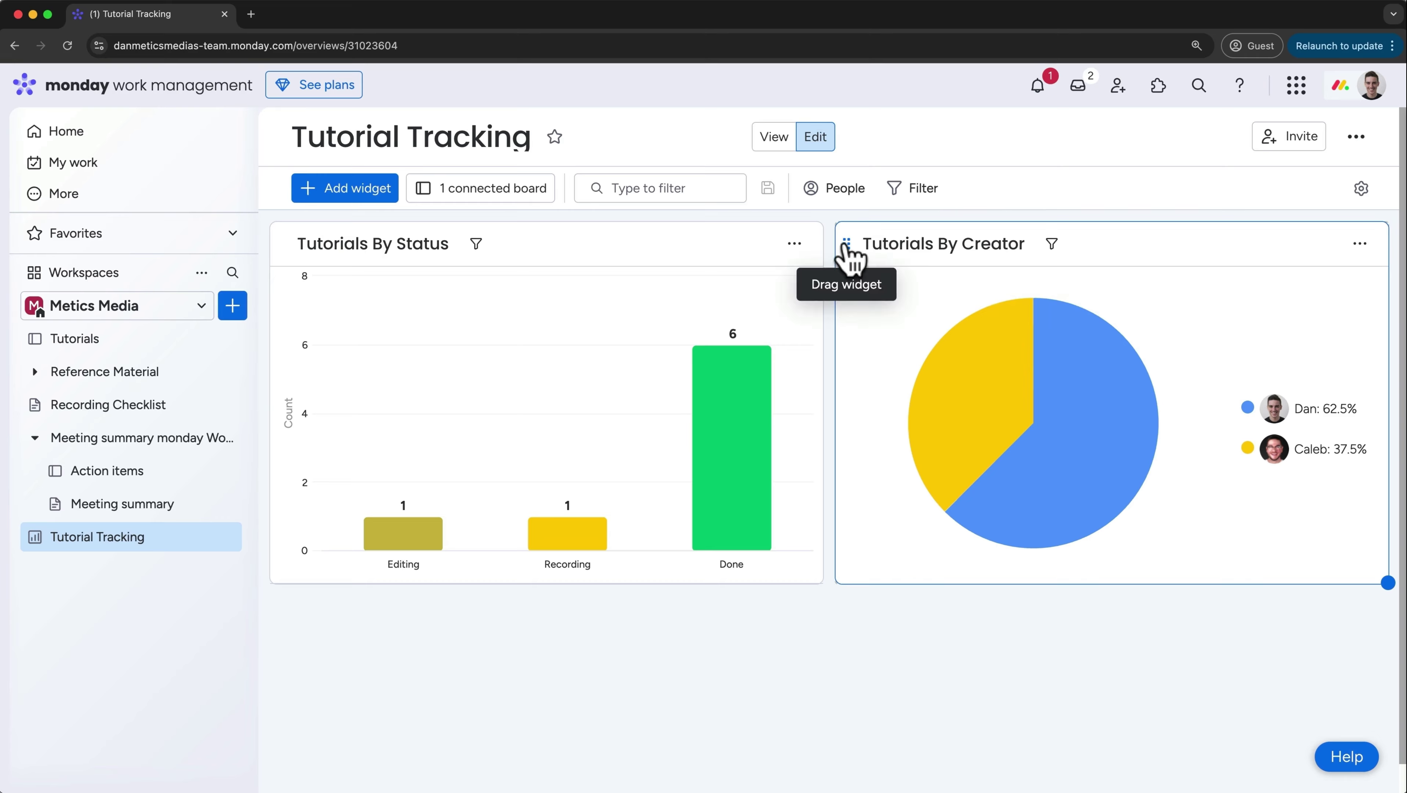
Rearrange the dashboard so that the Tutorials By Creator widget comes before Tutorials By Status in the same row
left_click_drag(846, 245, 282, 292)
left_click_drag(283, 620, 880, 276)
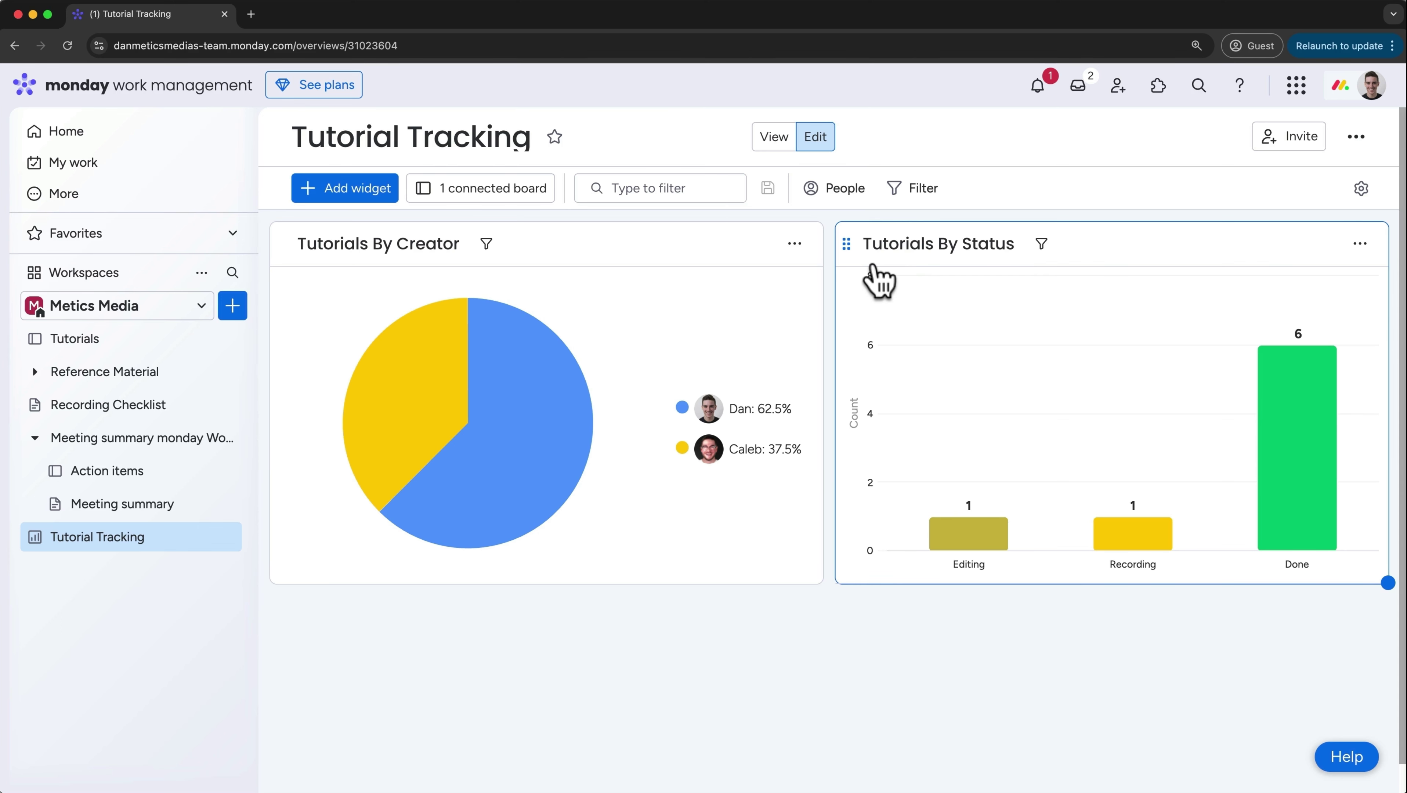
Check the notifications, and review the update feed with read and unread updates before limiting it to unread updates again
left_click(1039, 95)
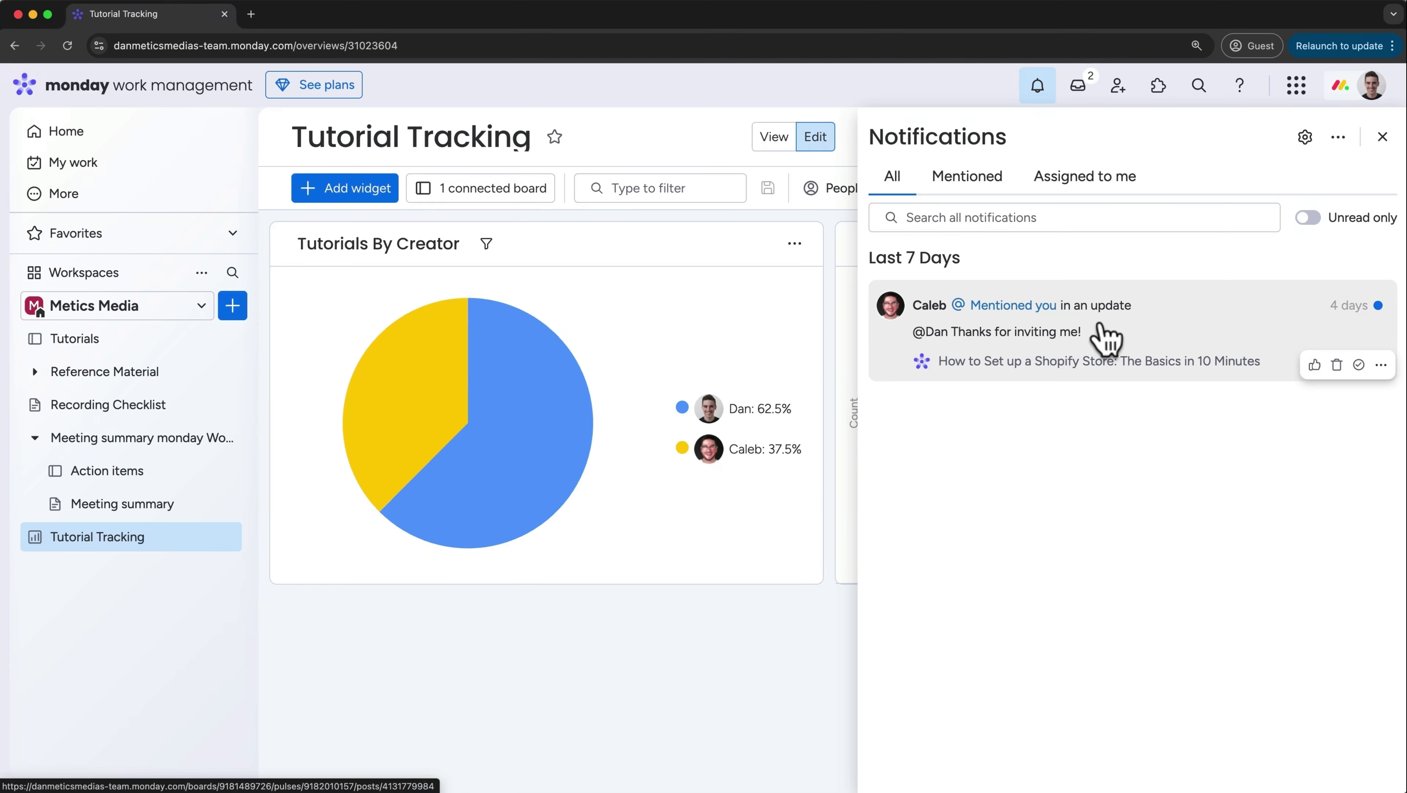
left_click(1092, 99)
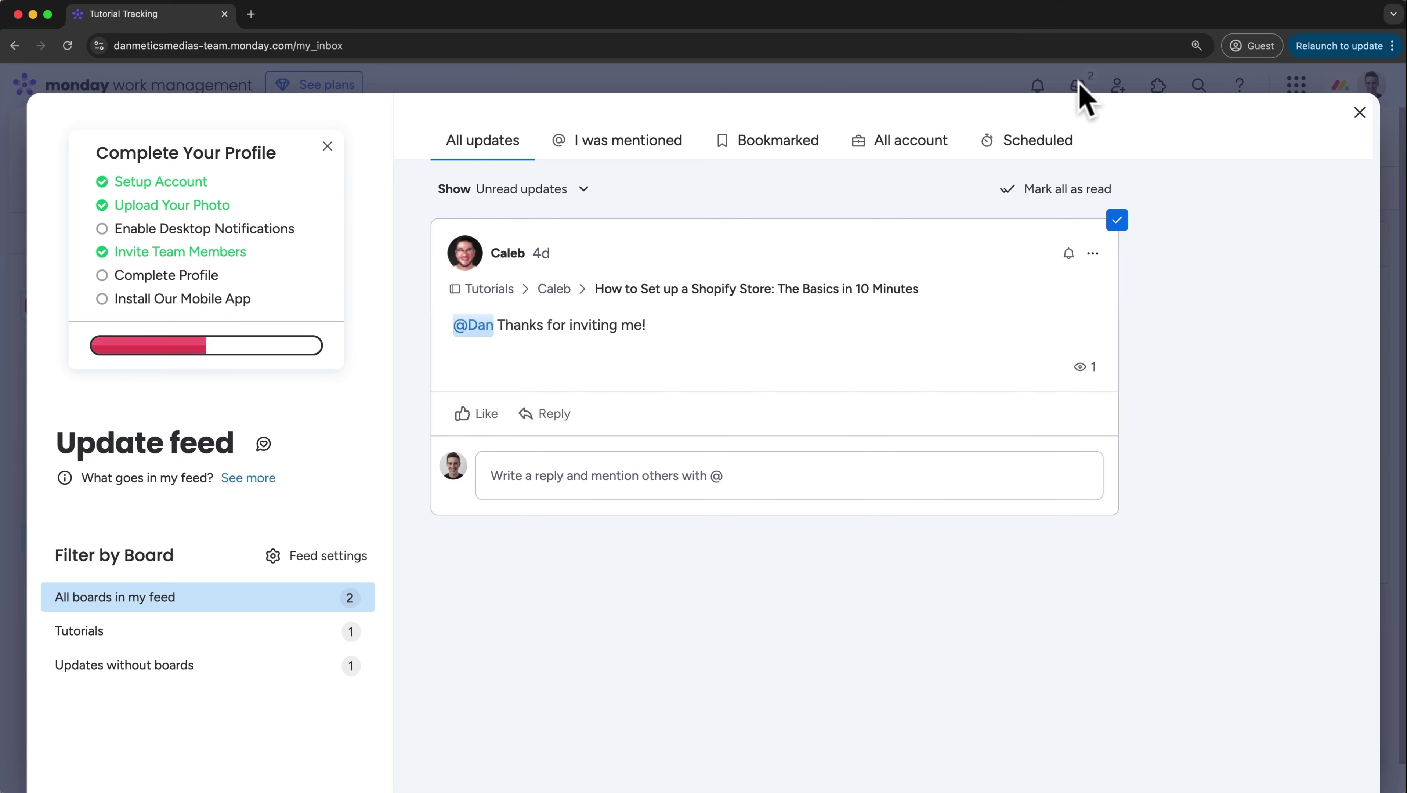
left_click(561, 192)
left_click(552, 225)
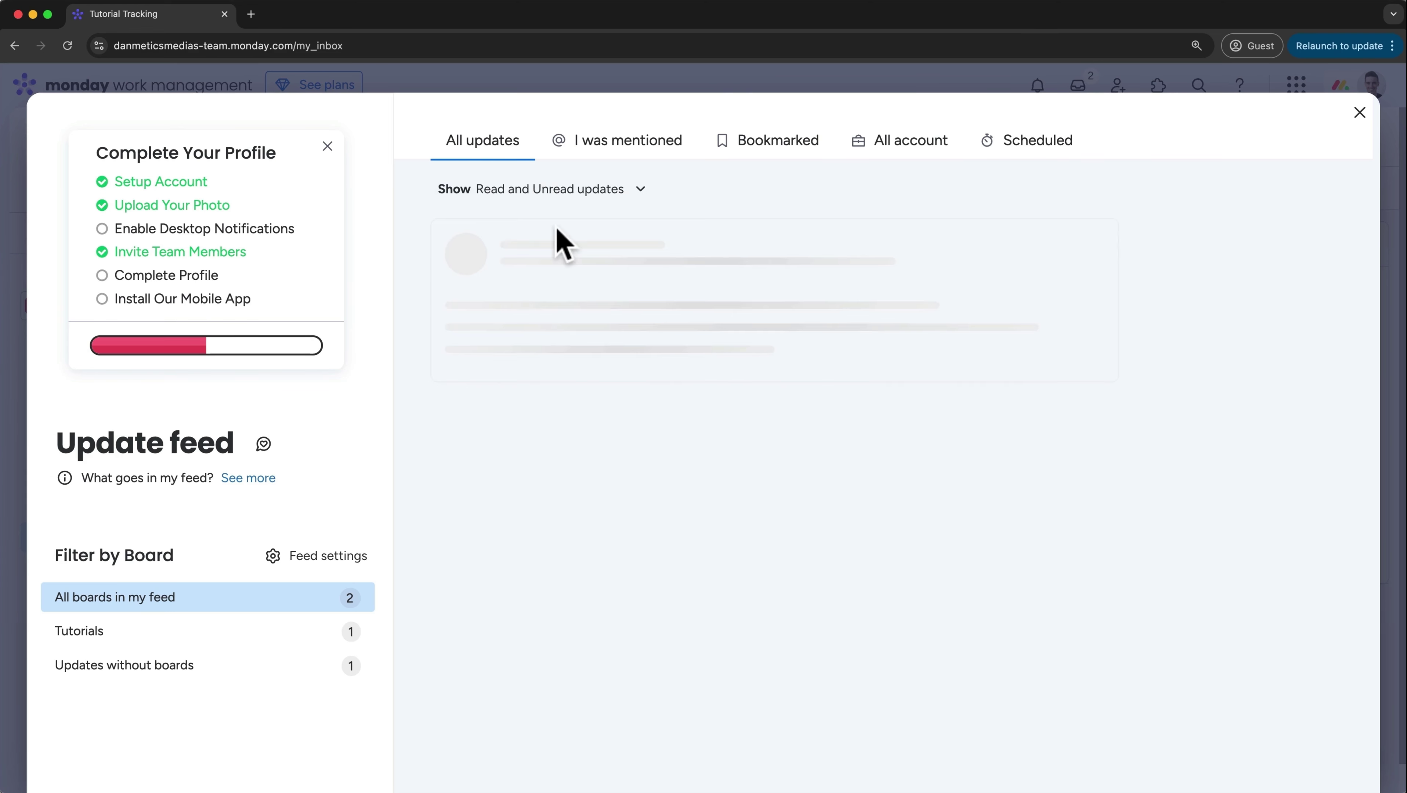
left_click(553, 200)
left_click(552, 250)
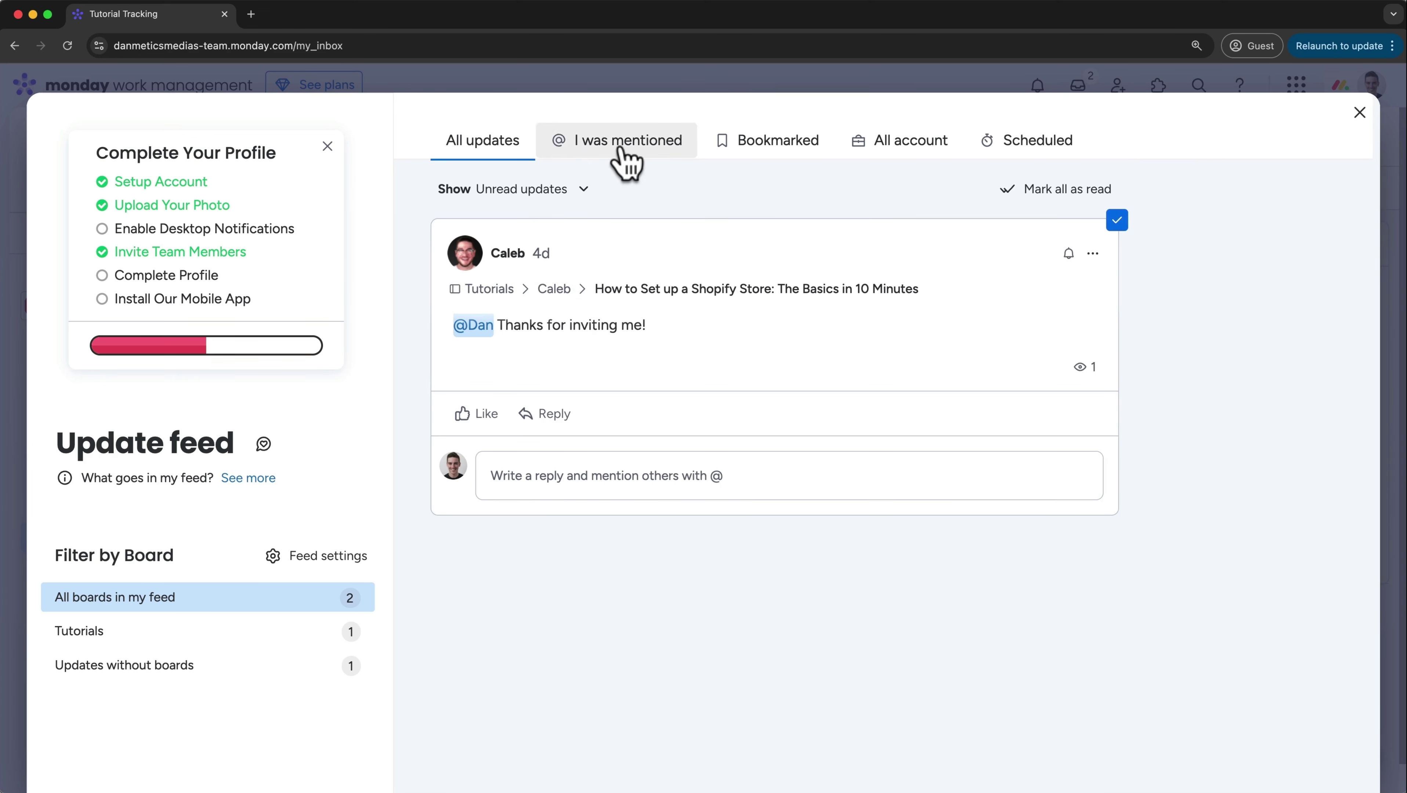
Show only the updates with mentions, like the unread update about the invitation, and check who has seen it
left_click(626, 164)
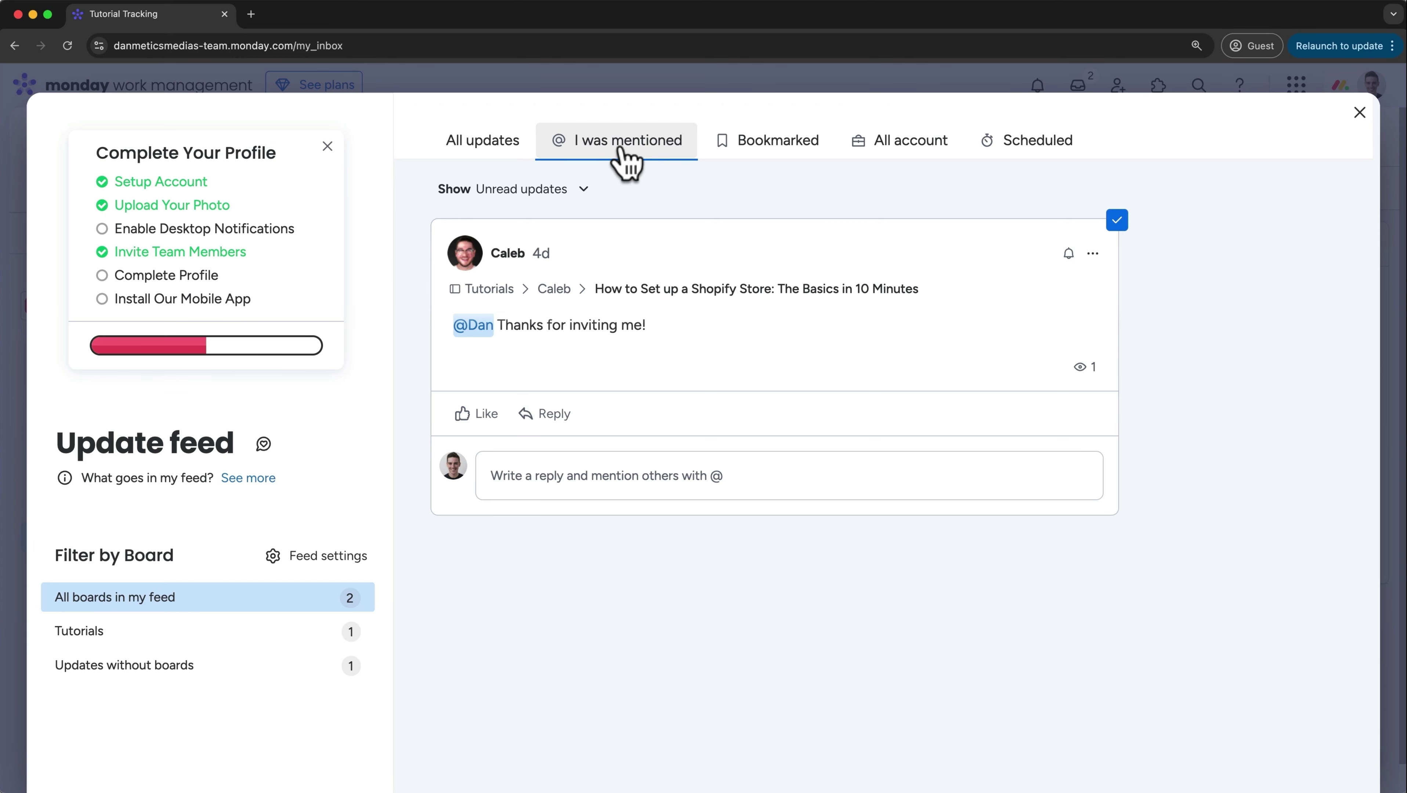
left_click(472, 414)
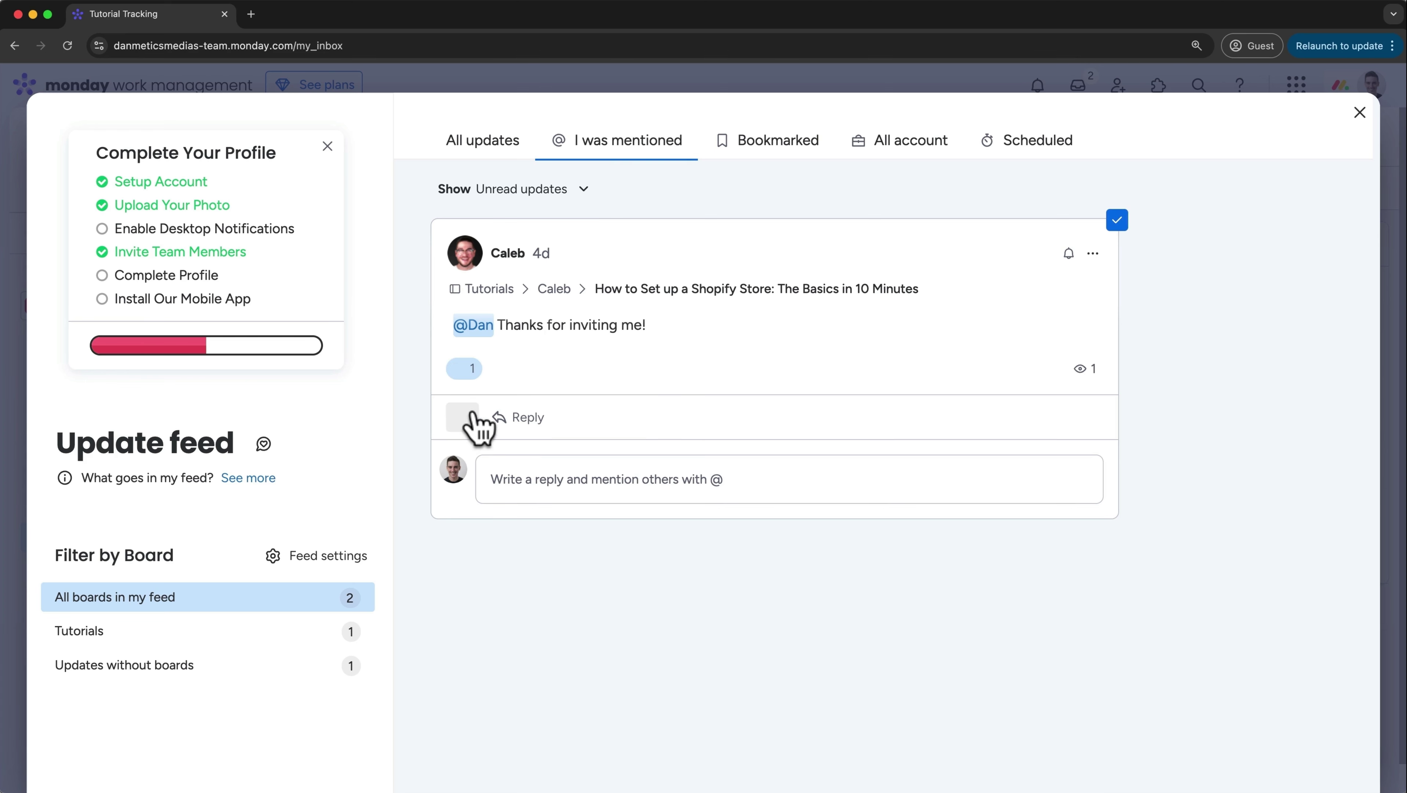
left_click(519, 428)
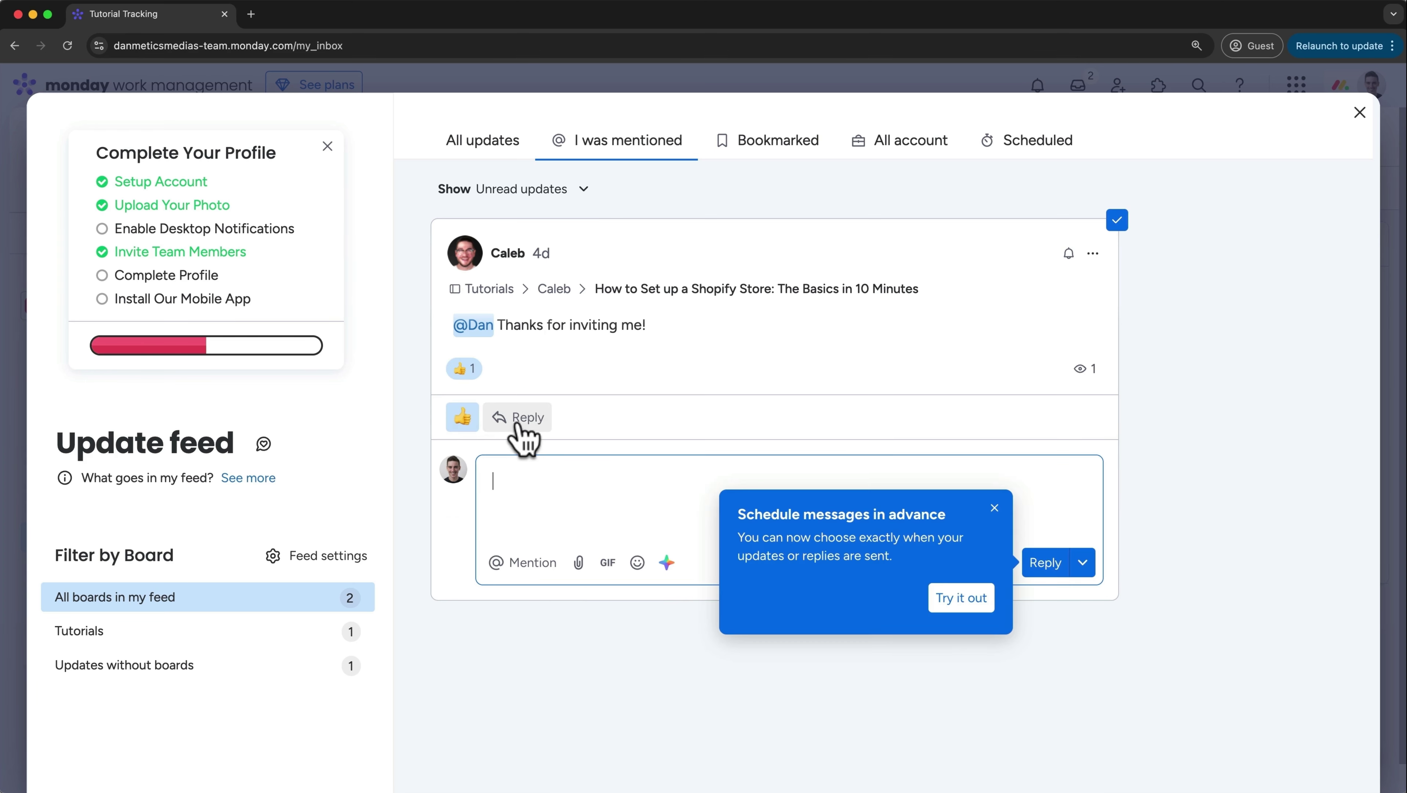
left_click(994, 508)
mouse_move(1081, 380)
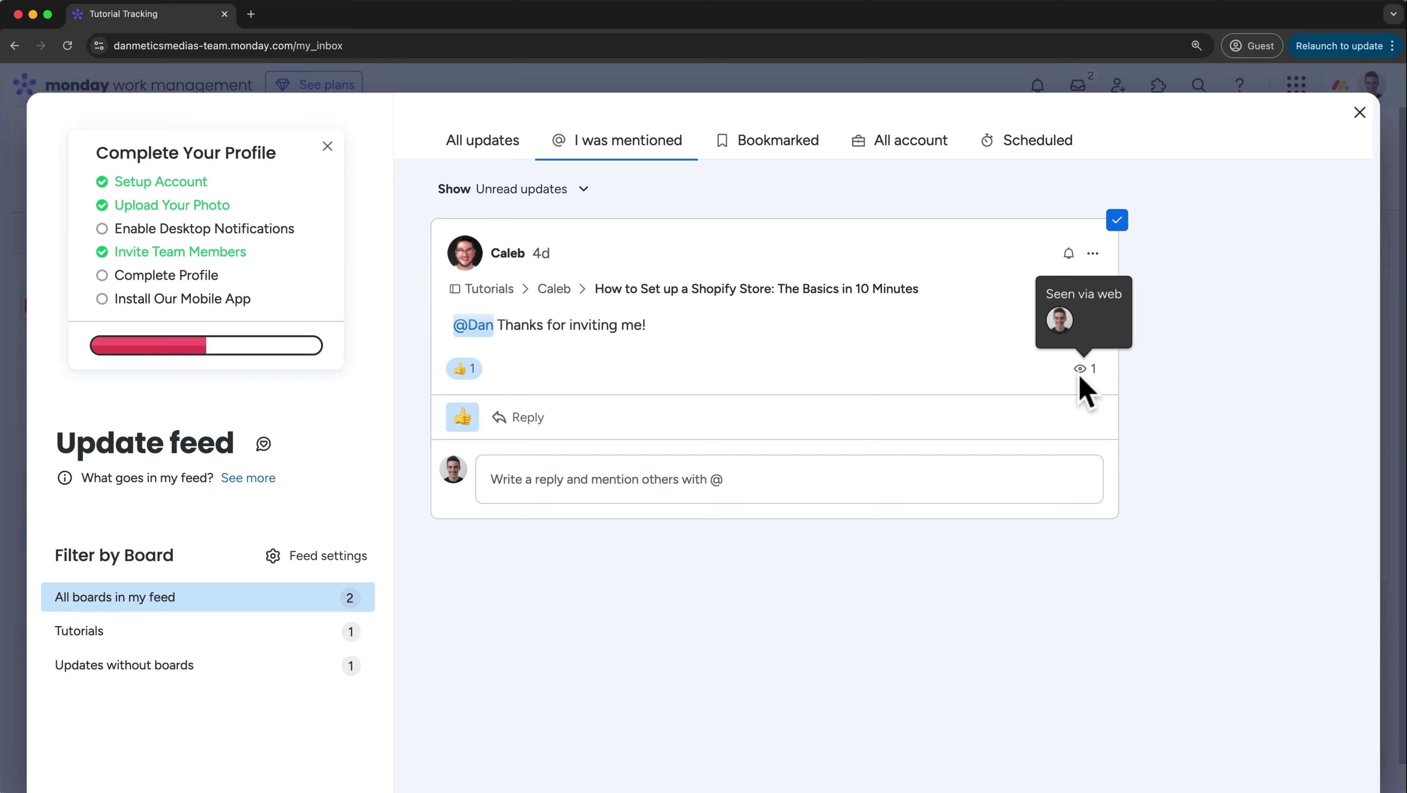
Mark the update as read, switch the feed to Read and Unread updates, and mark the update as unread again
left_click(1117, 221)
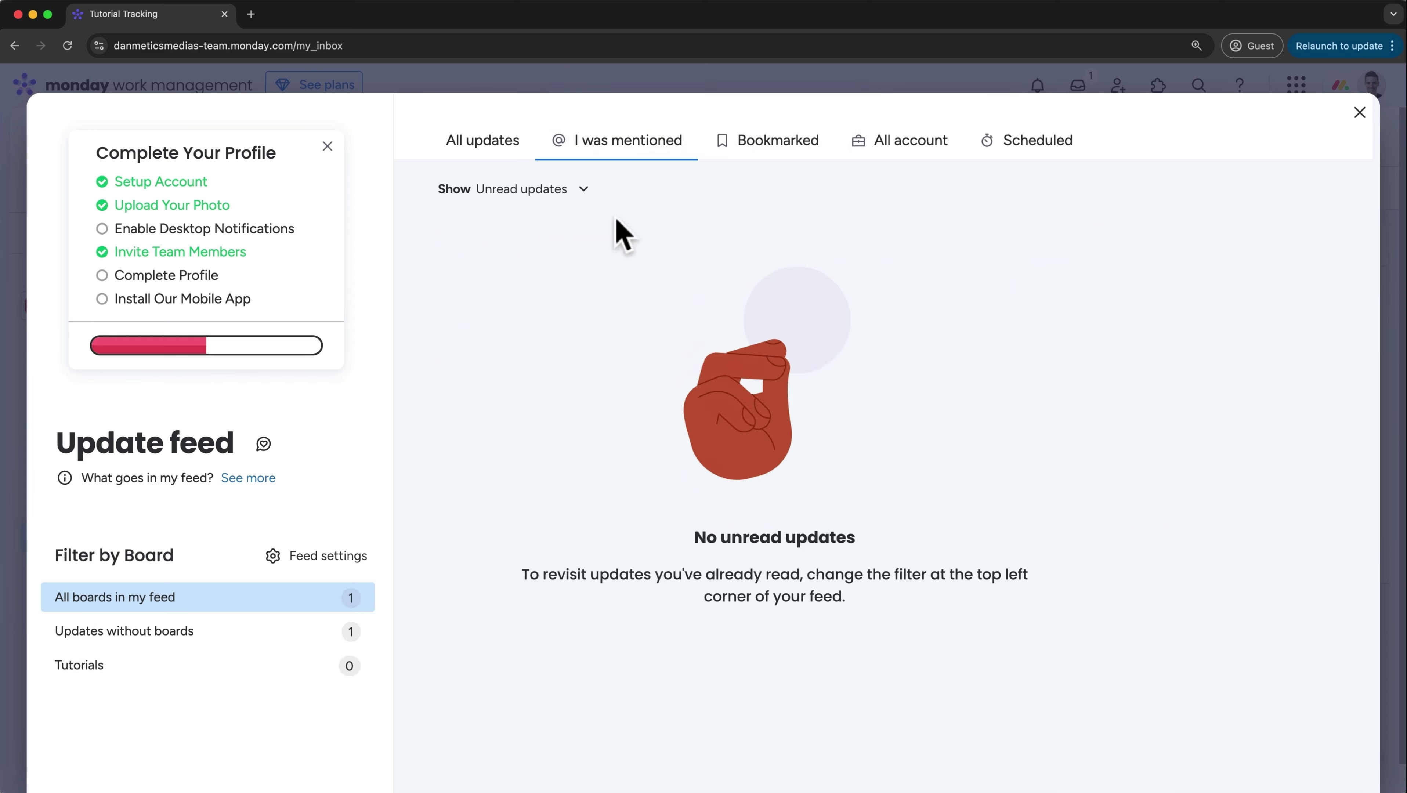
left_click(581, 192)
left_click(576, 226)
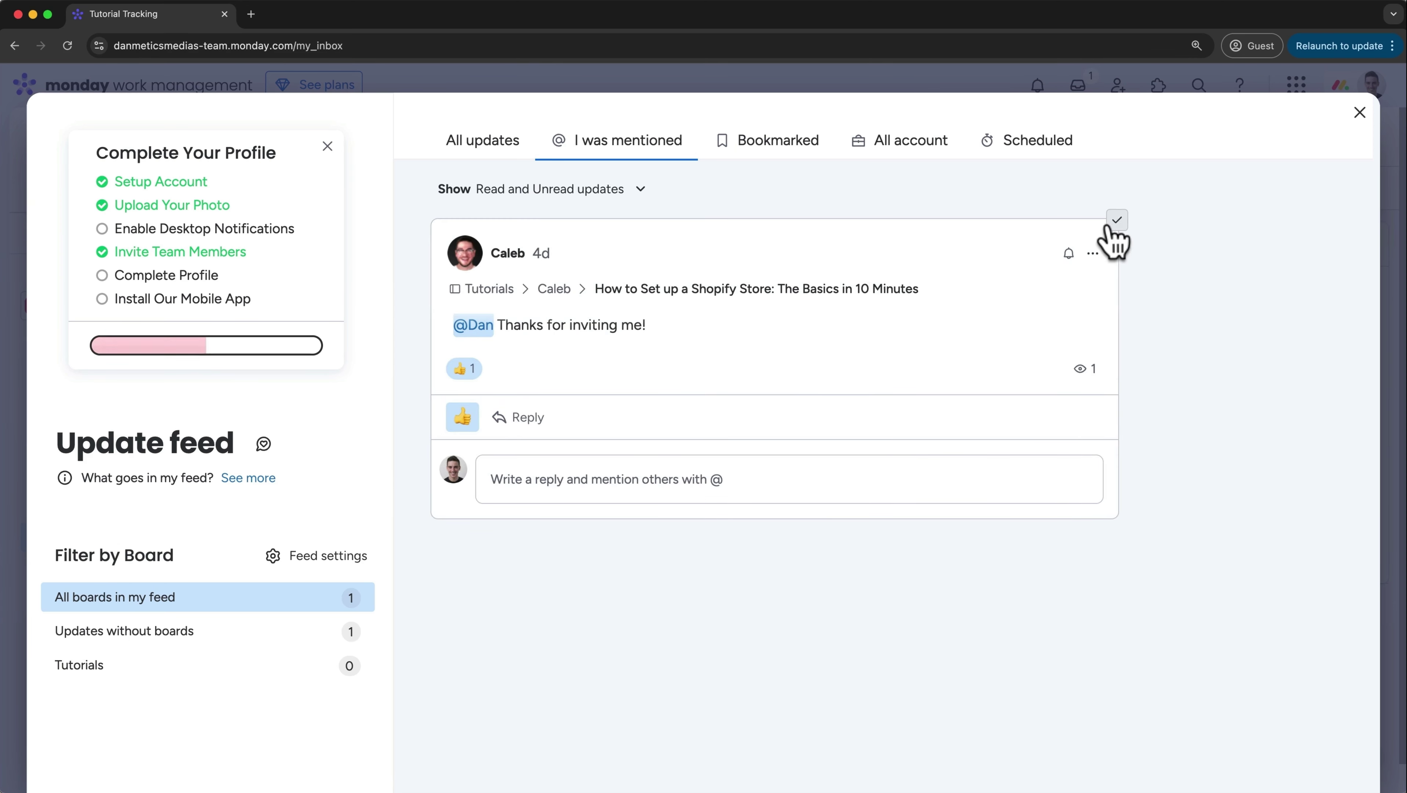
left_click(1118, 220)
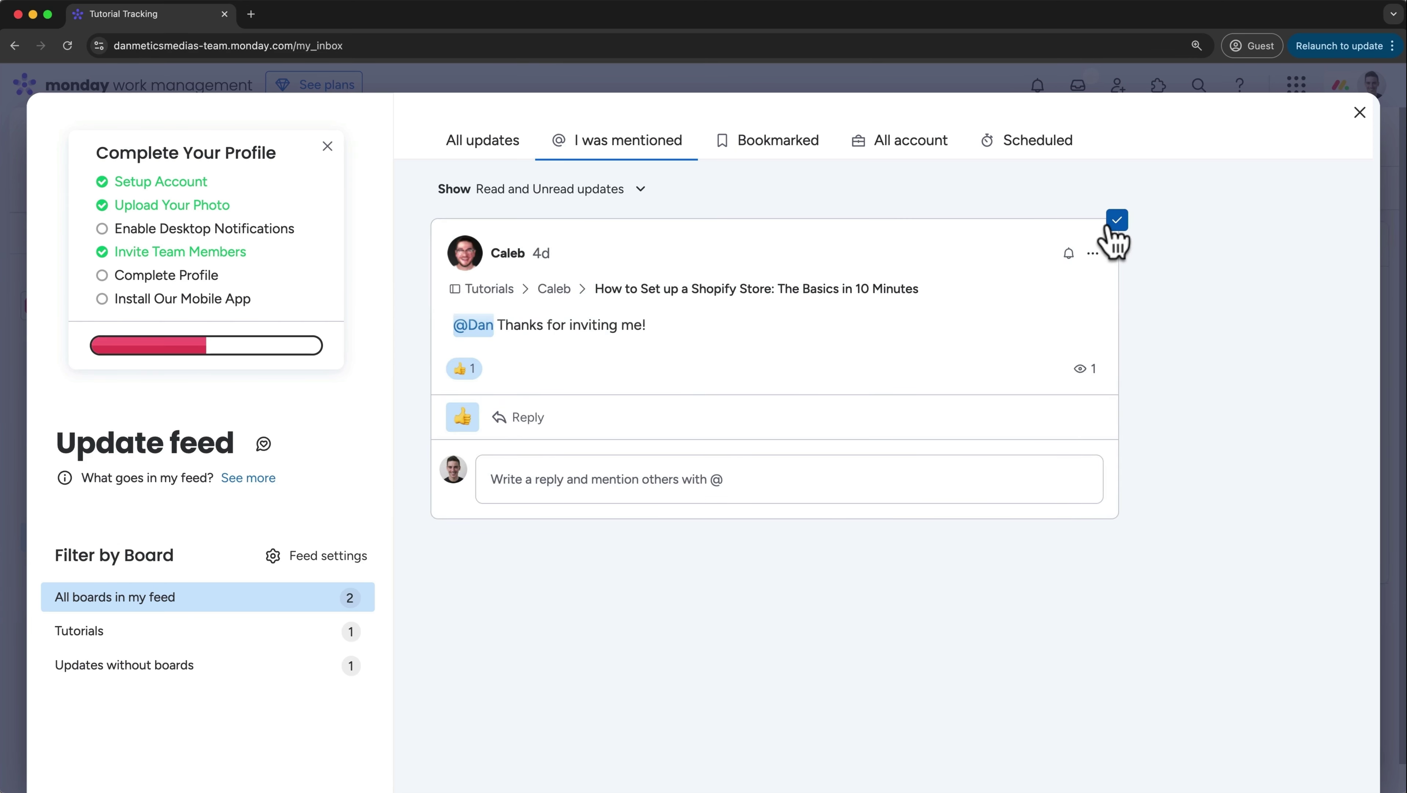
Bookmark the update to the update feed and view it among the bookmarked updates before closing the feed
left_click(1069, 255)
left_click(1068, 256)
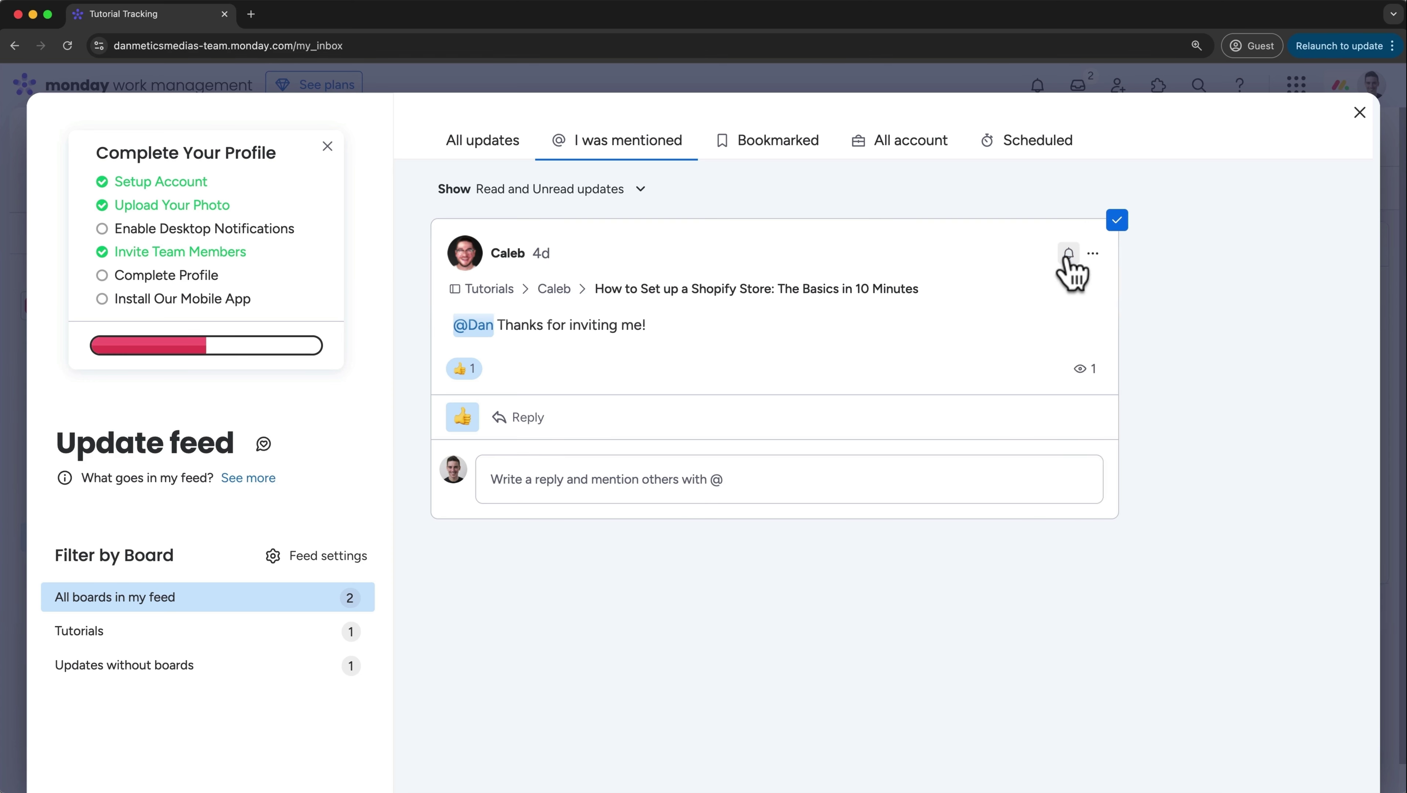
left_click(1093, 255)
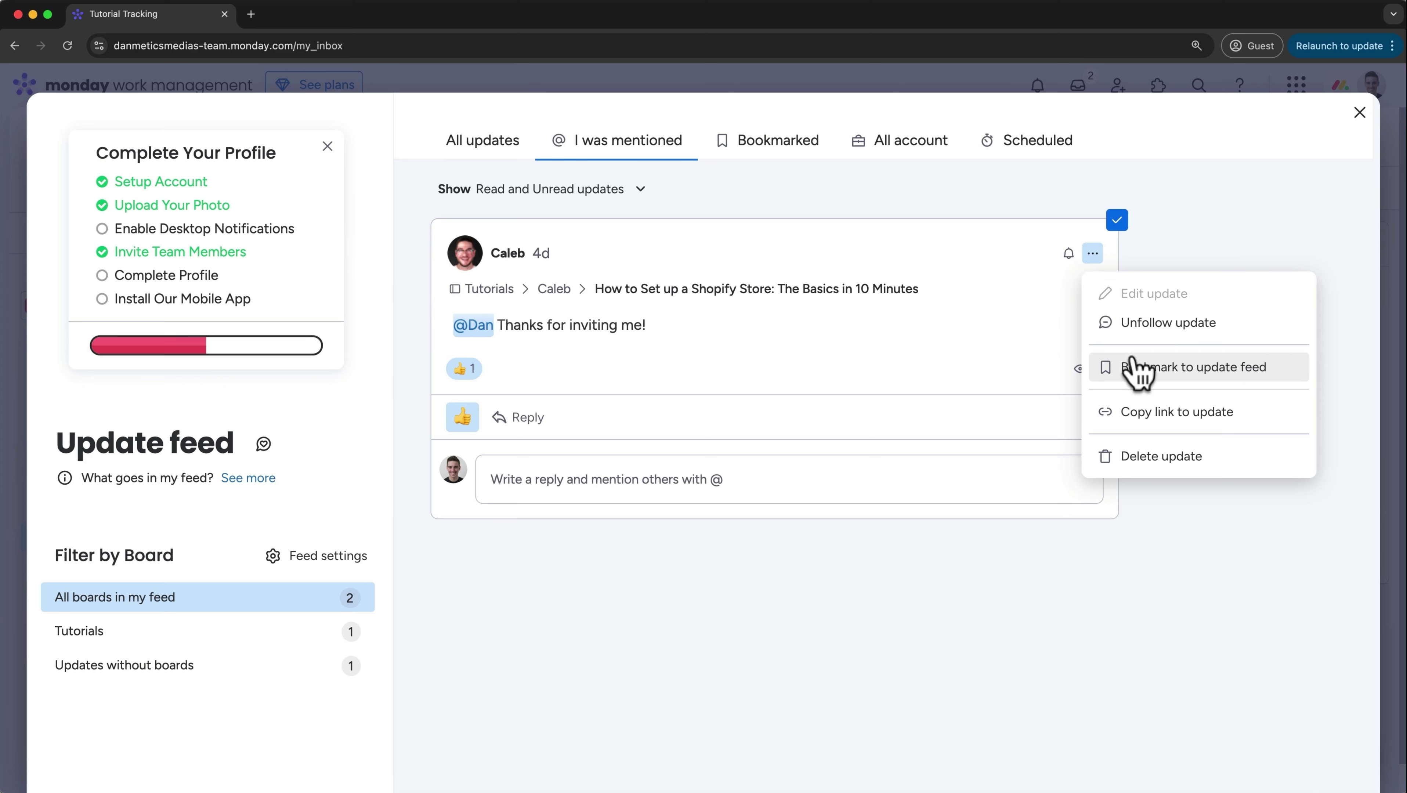
left_click(1136, 370)
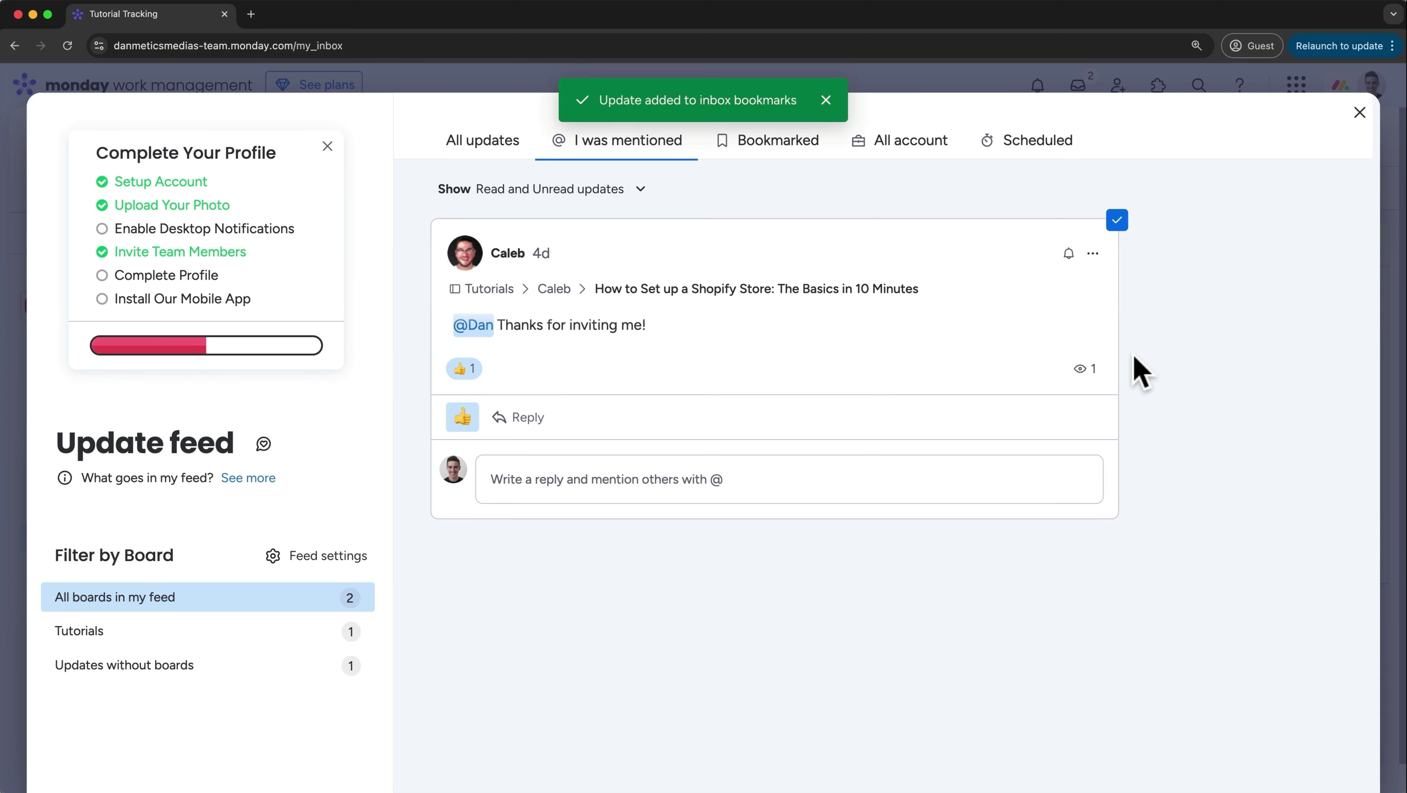
left_click(793, 147)
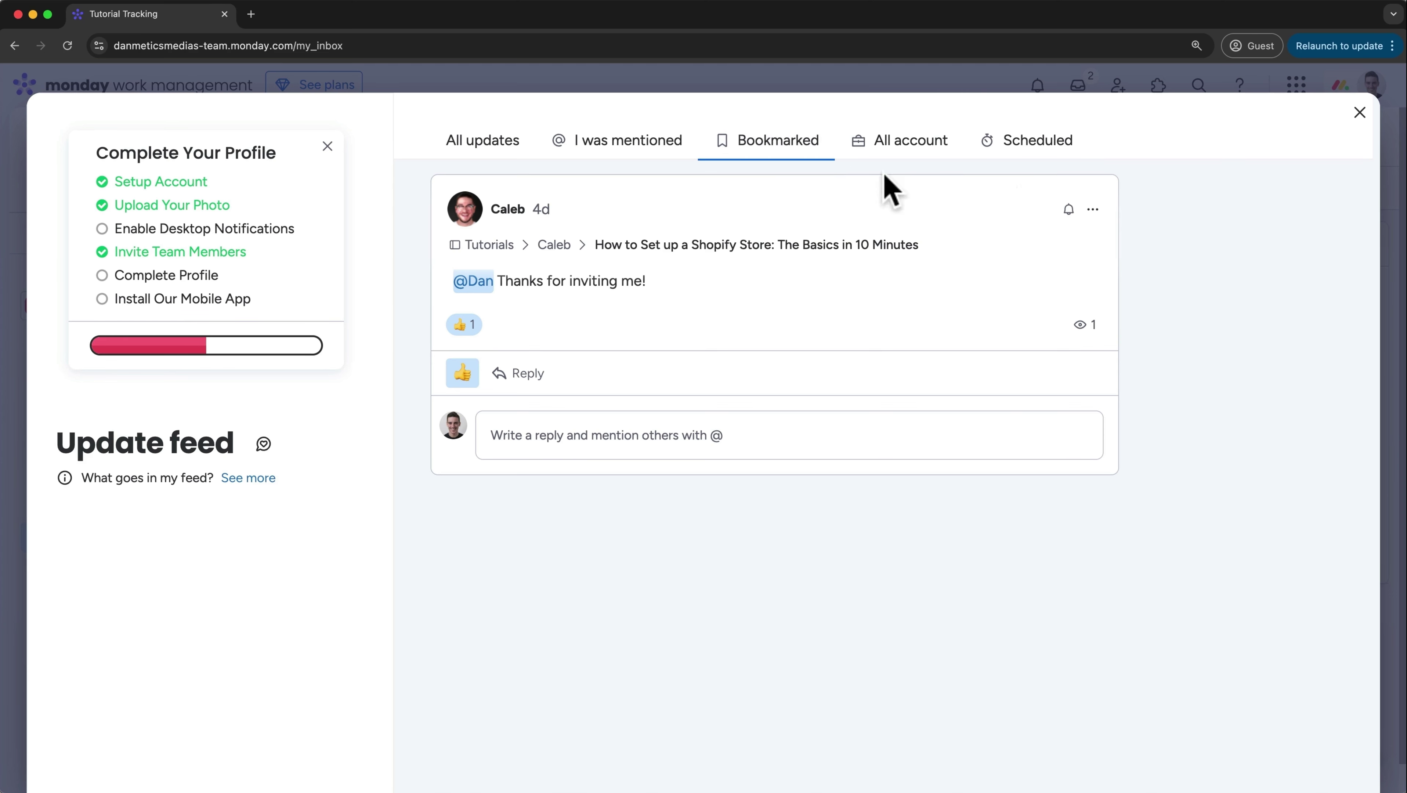
left_click(1358, 113)
Review the notification settings in the profile and look over the account options
left_click(1370, 89)
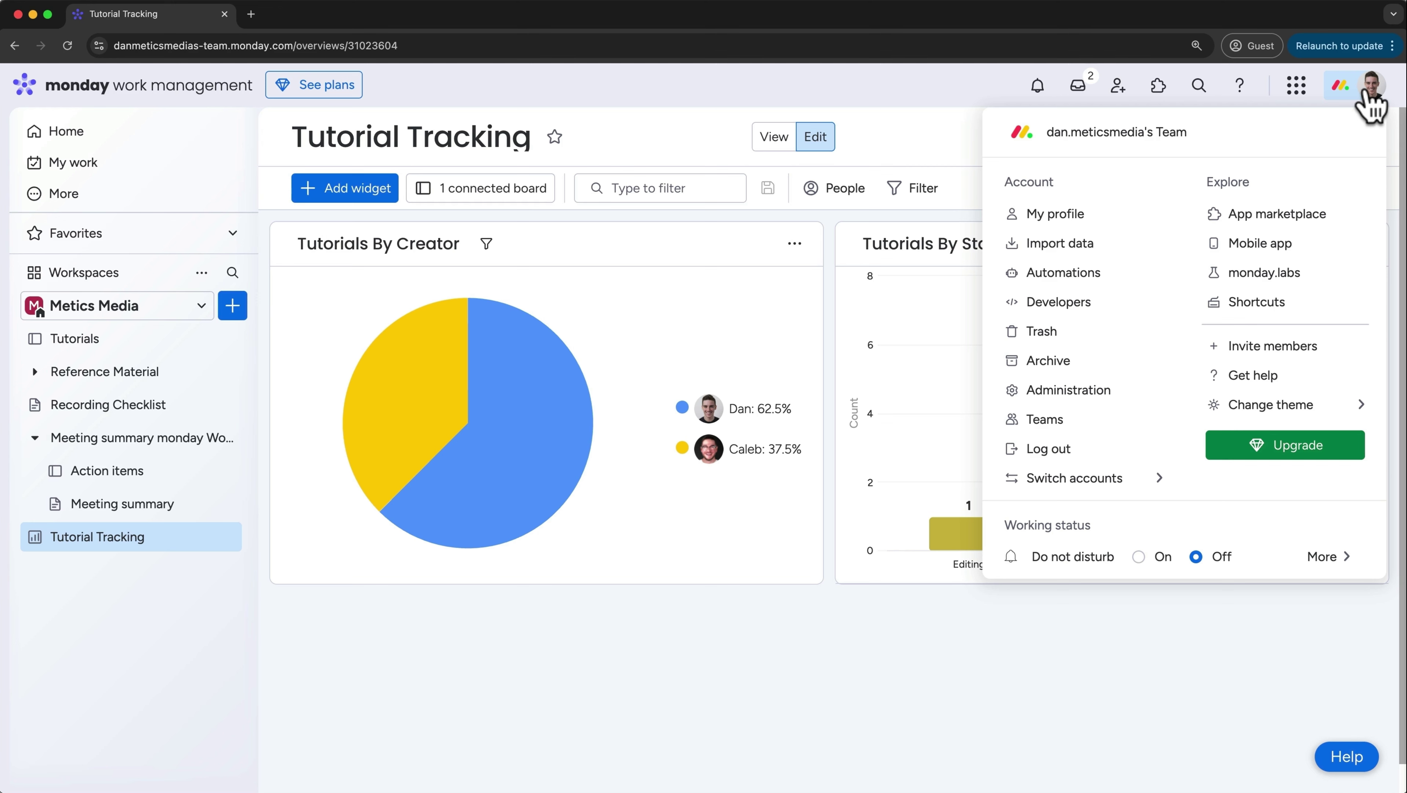
left_click(1119, 240)
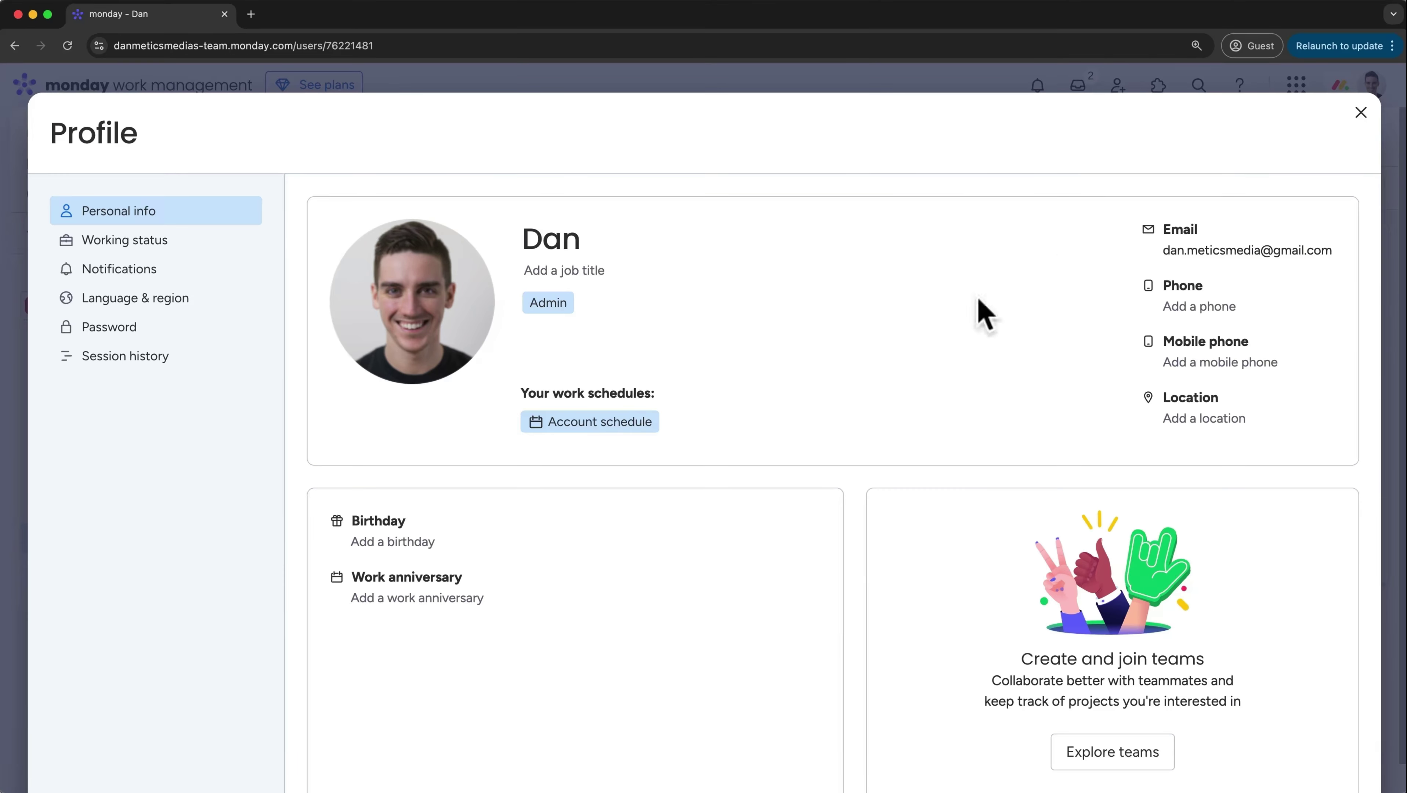
left_click(132, 277)
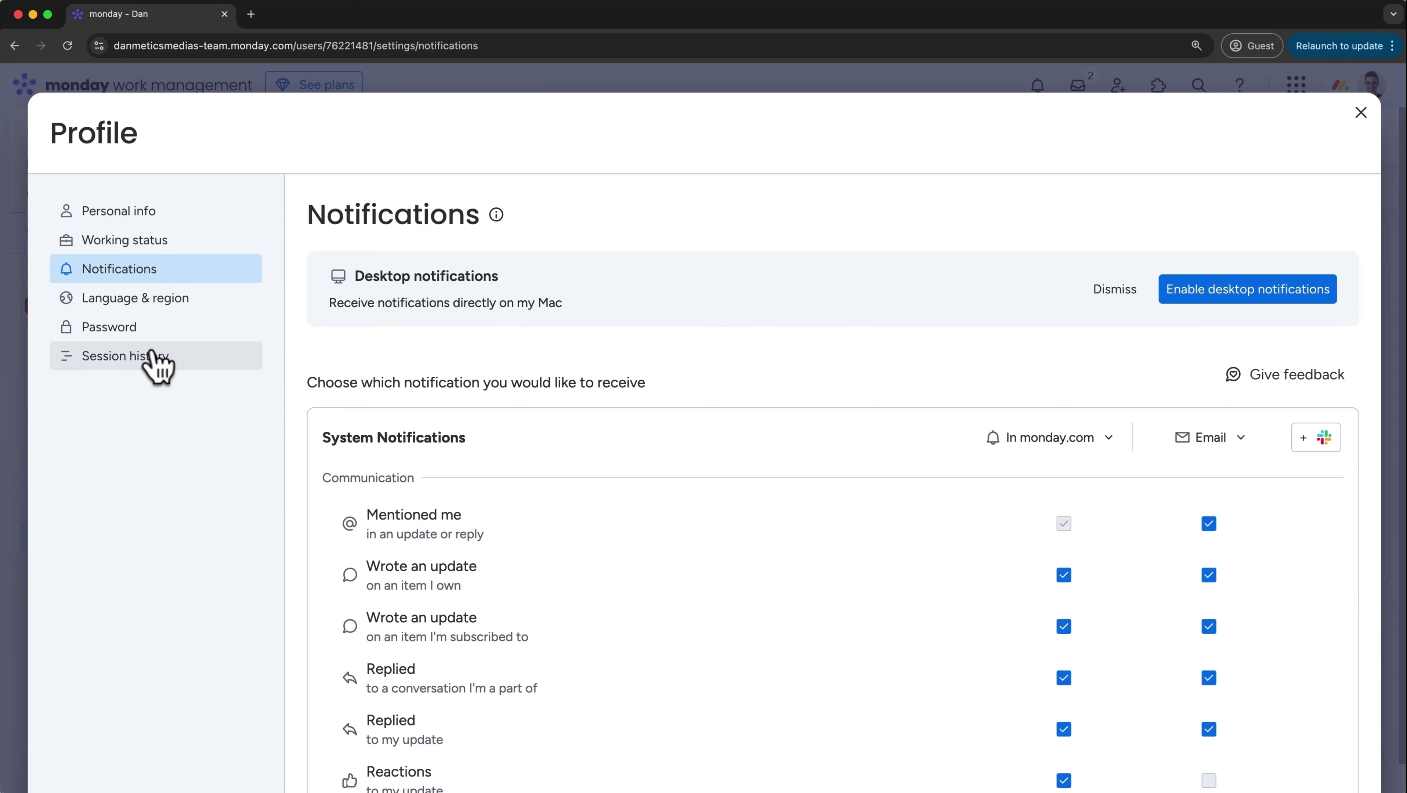
left_click(1361, 113)
left_click(1369, 91)
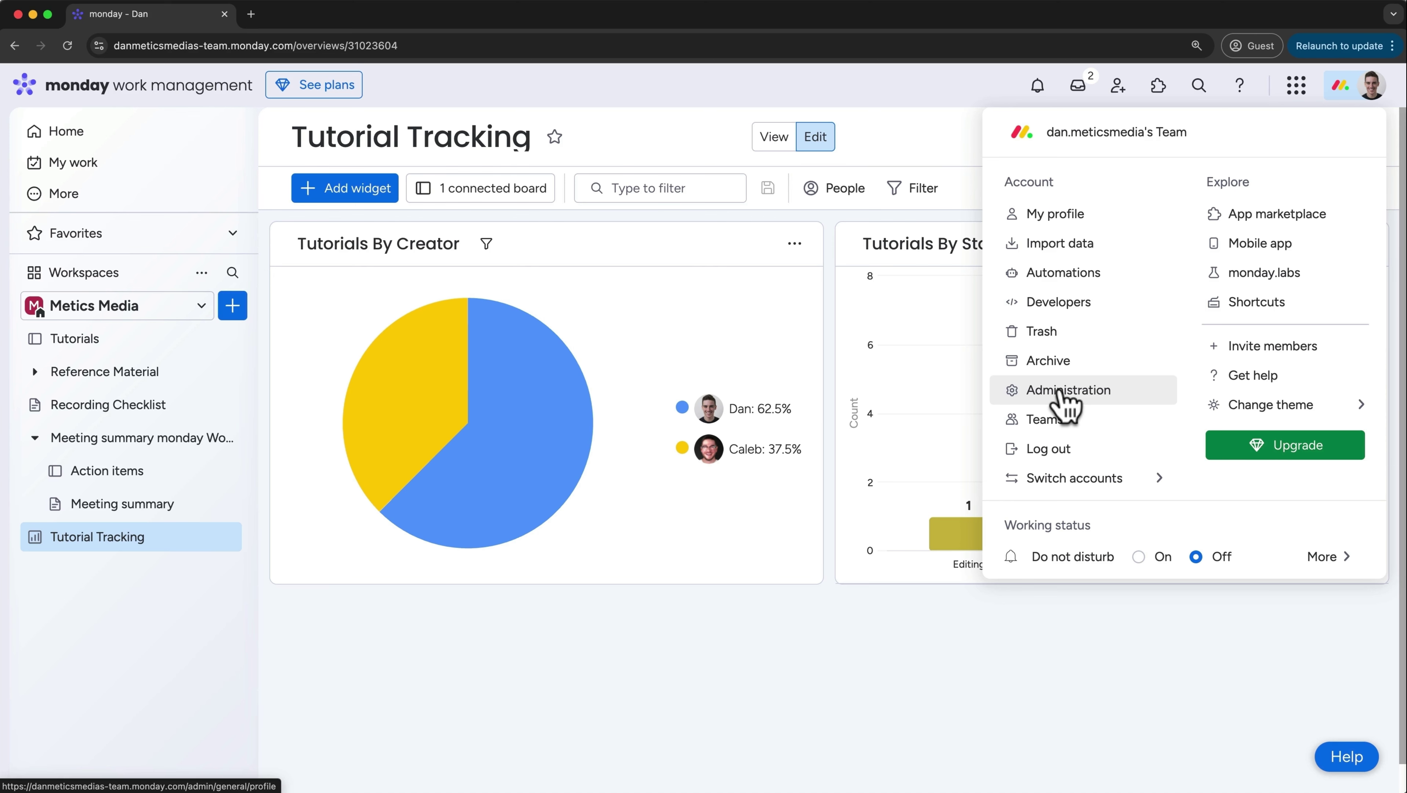
left_click(683, 651)
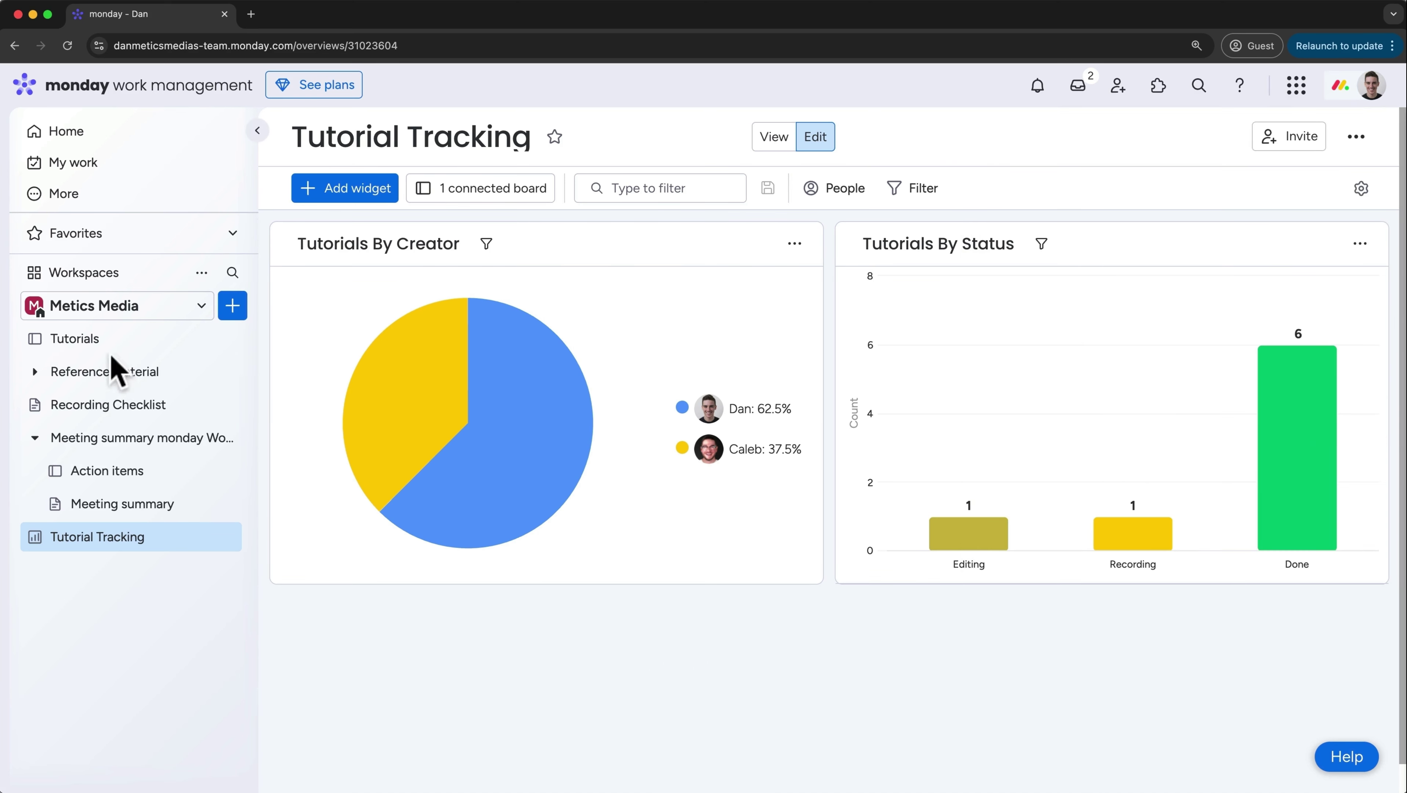
Start a Tutorials board automation from the template that assigns the creator as person when an item is created
left_click(73, 341)
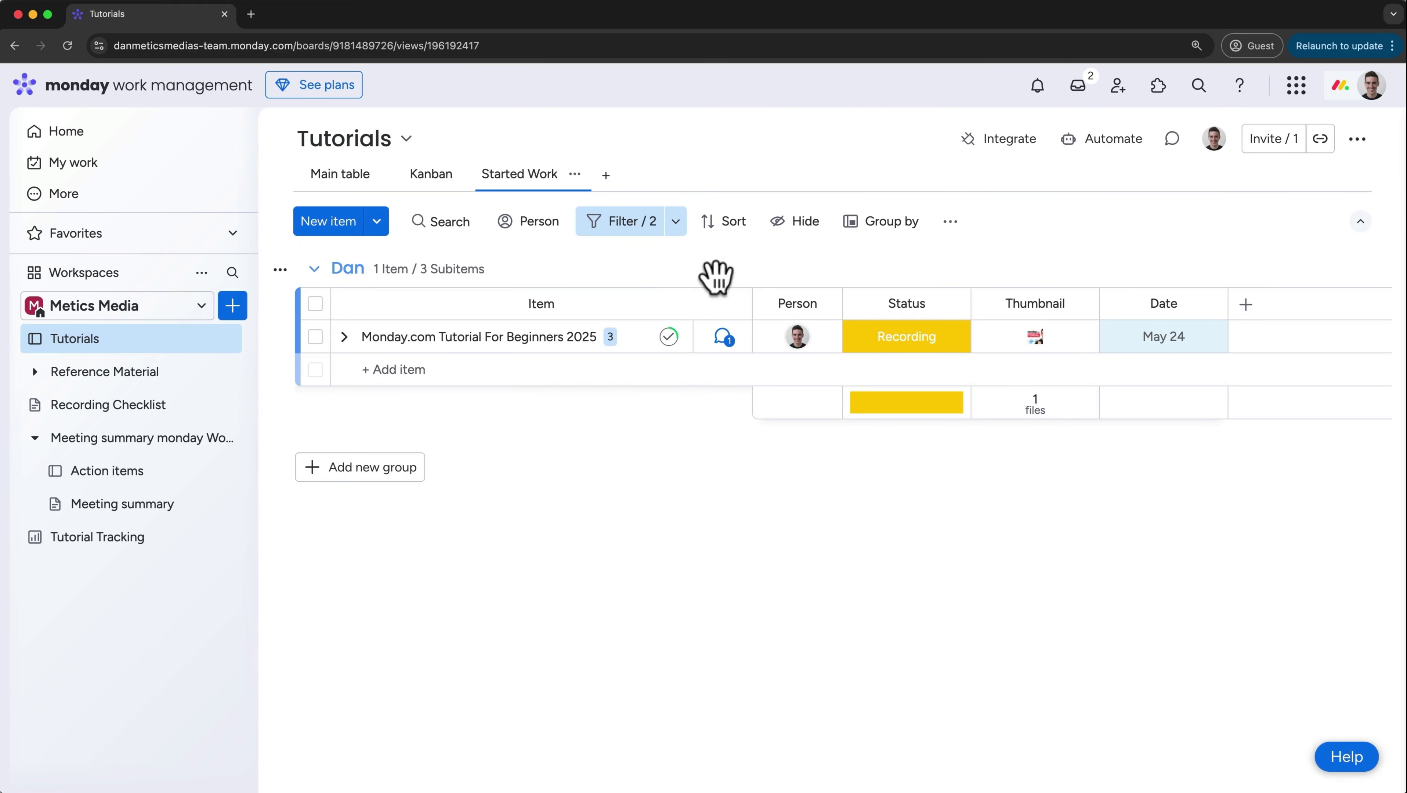
left_click(1118, 145)
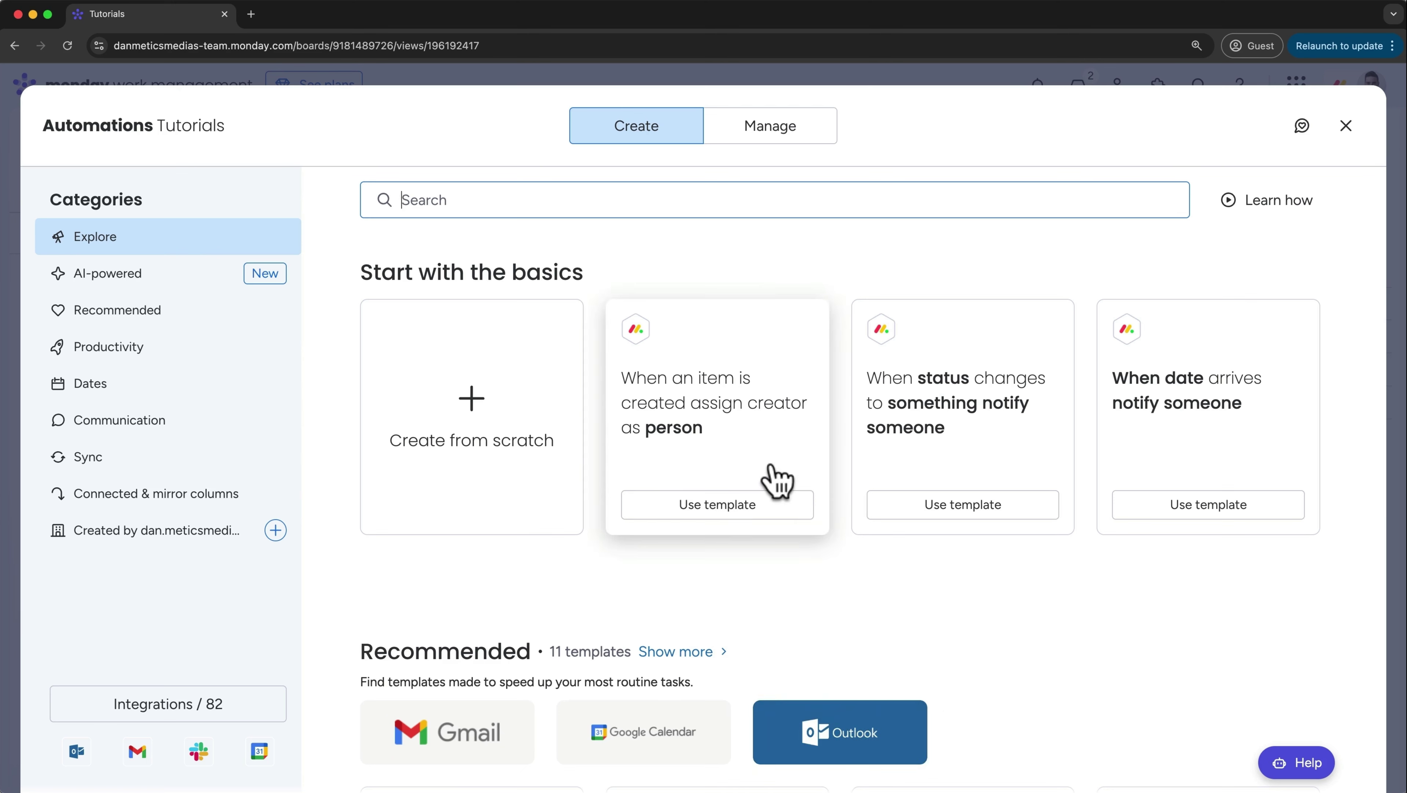
left_click(756, 527)
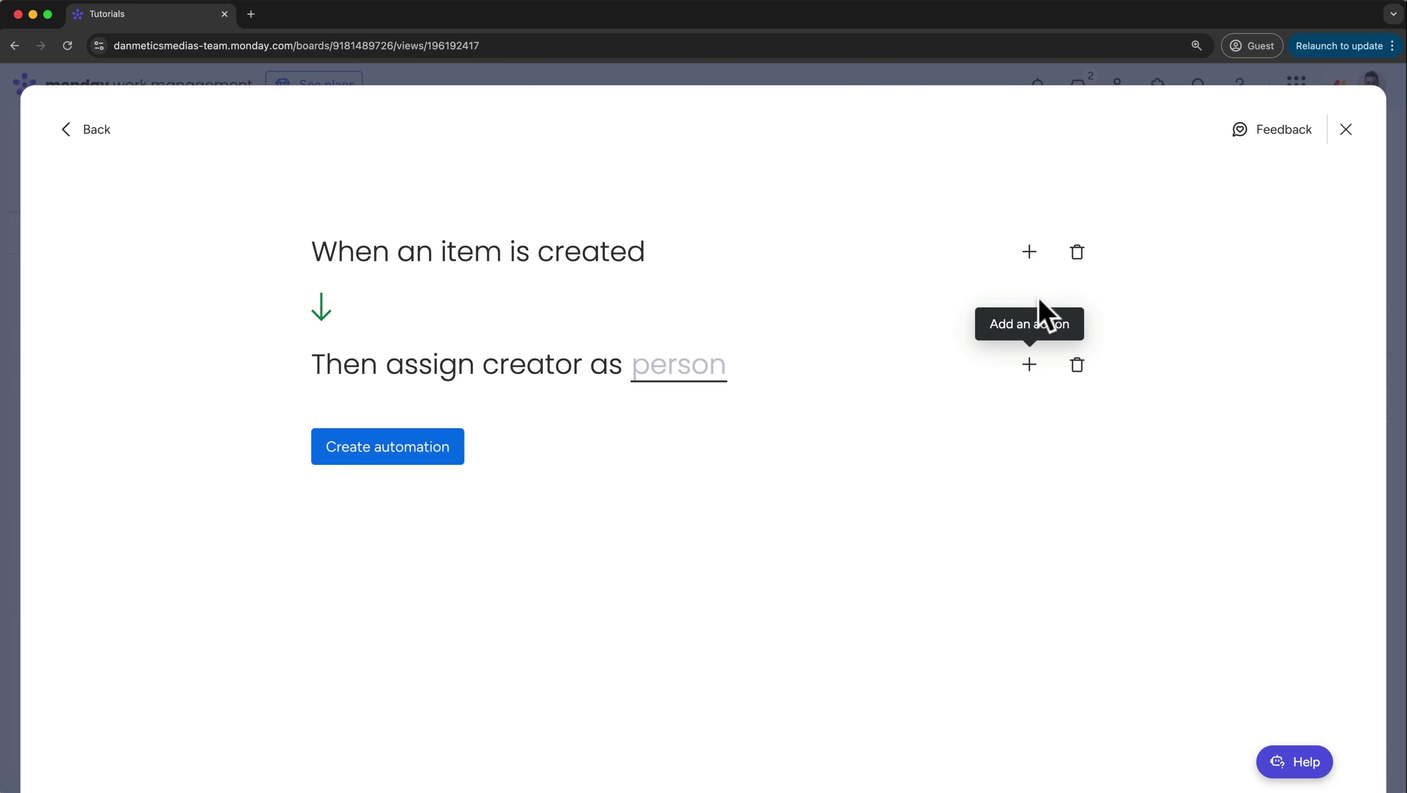
Check which conditions and additional actions can be added to the automation without choosing any
left_click(1029, 254)
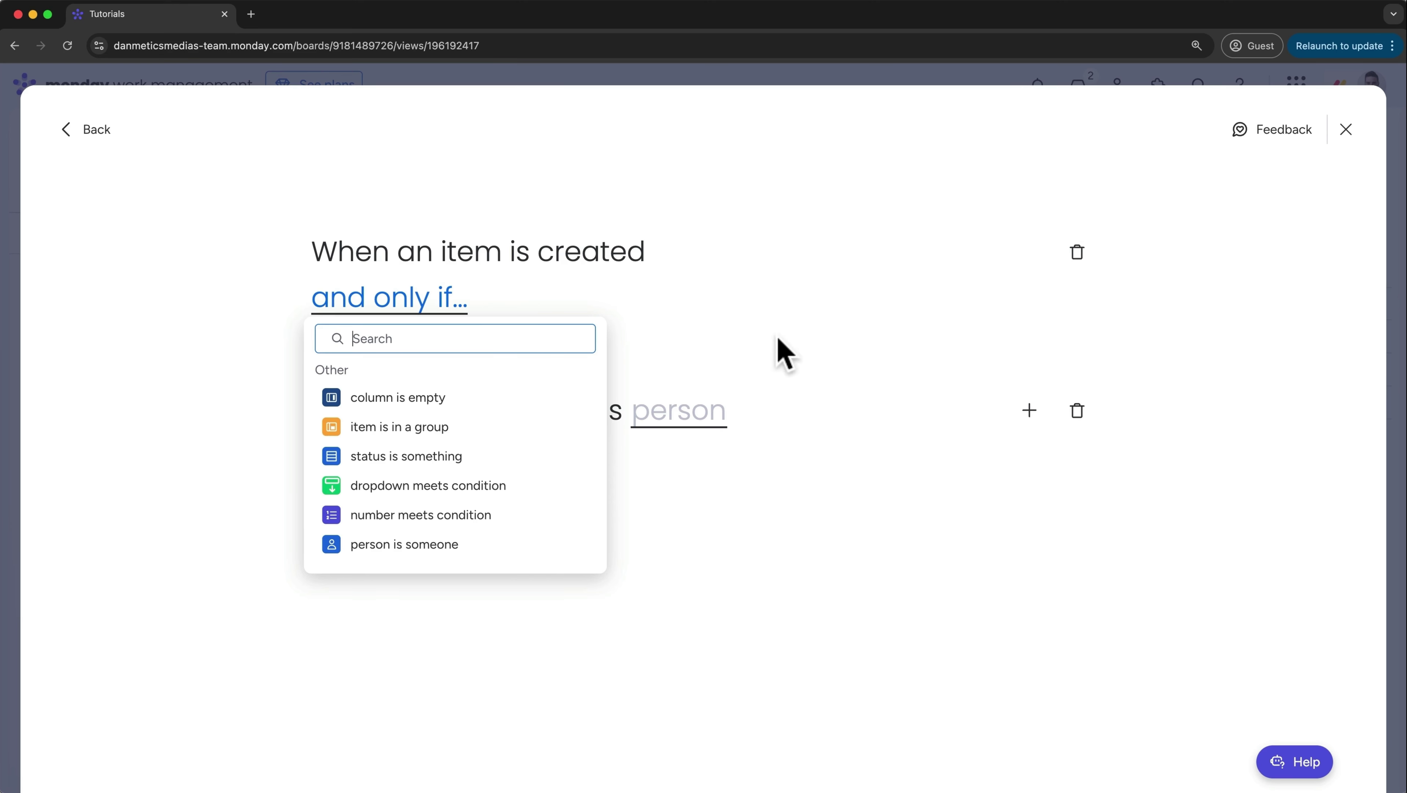
left_click(789, 336)
left_click(1029, 365)
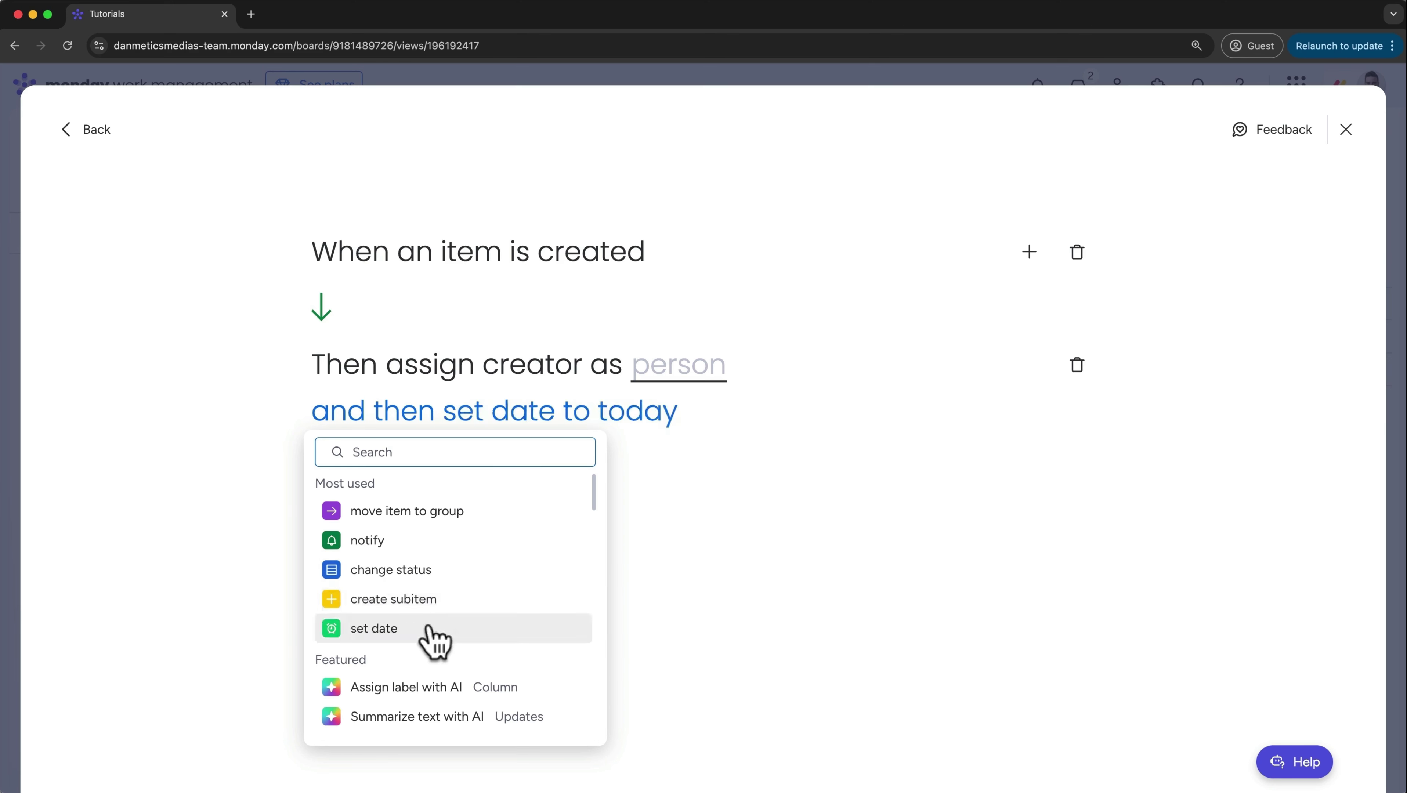
left_click(866, 468)
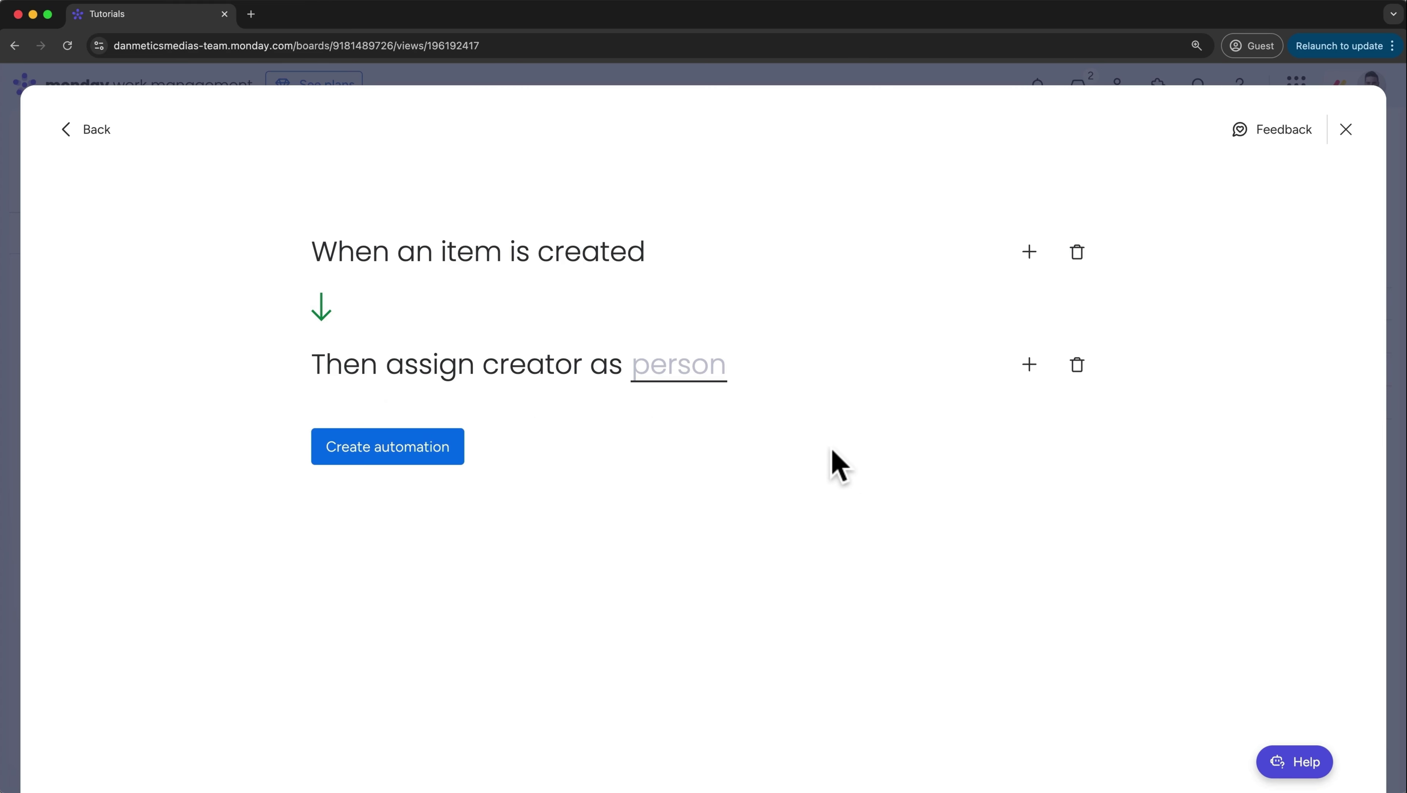
Set the automation to assign the creator in the Person column and create it
left_click(715, 373)
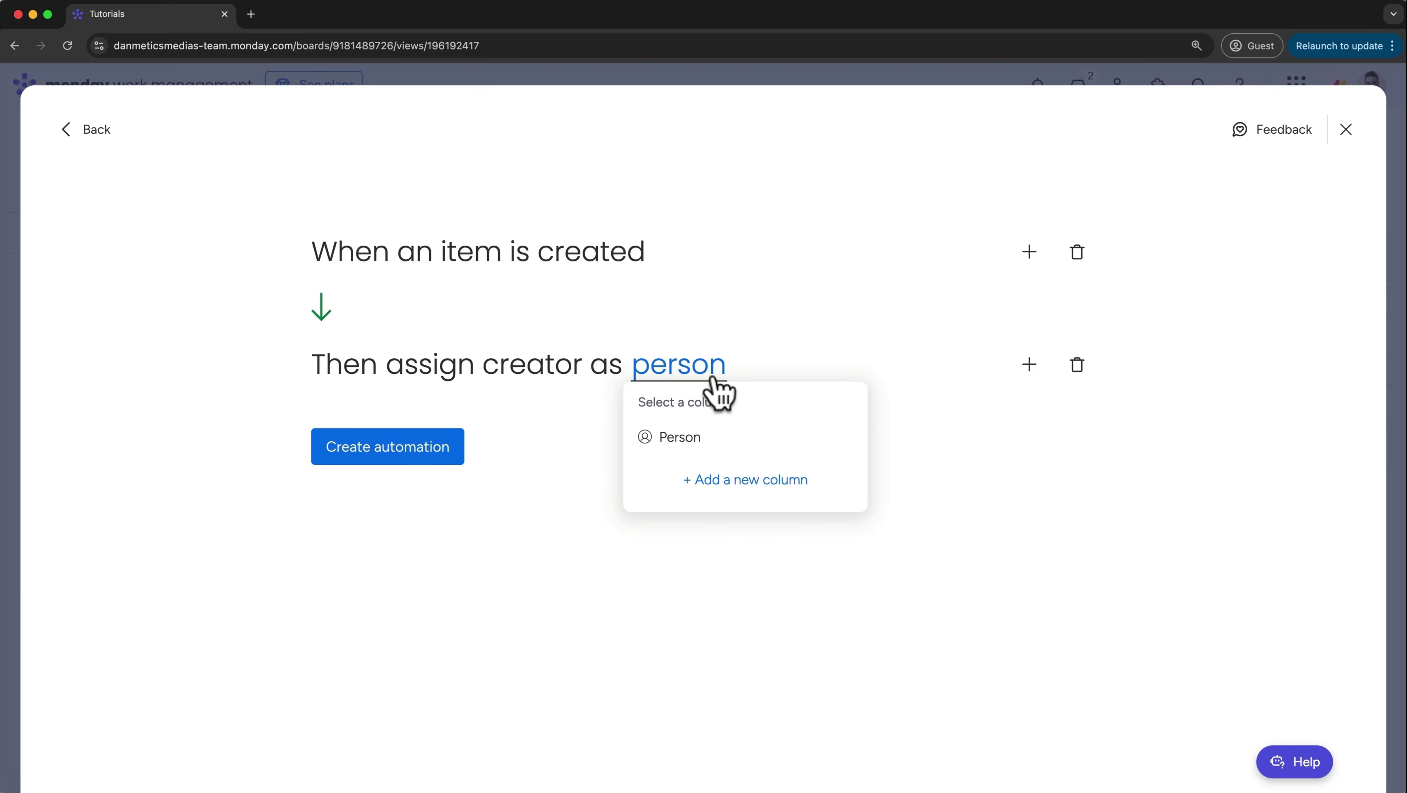
left_click(695, 443)
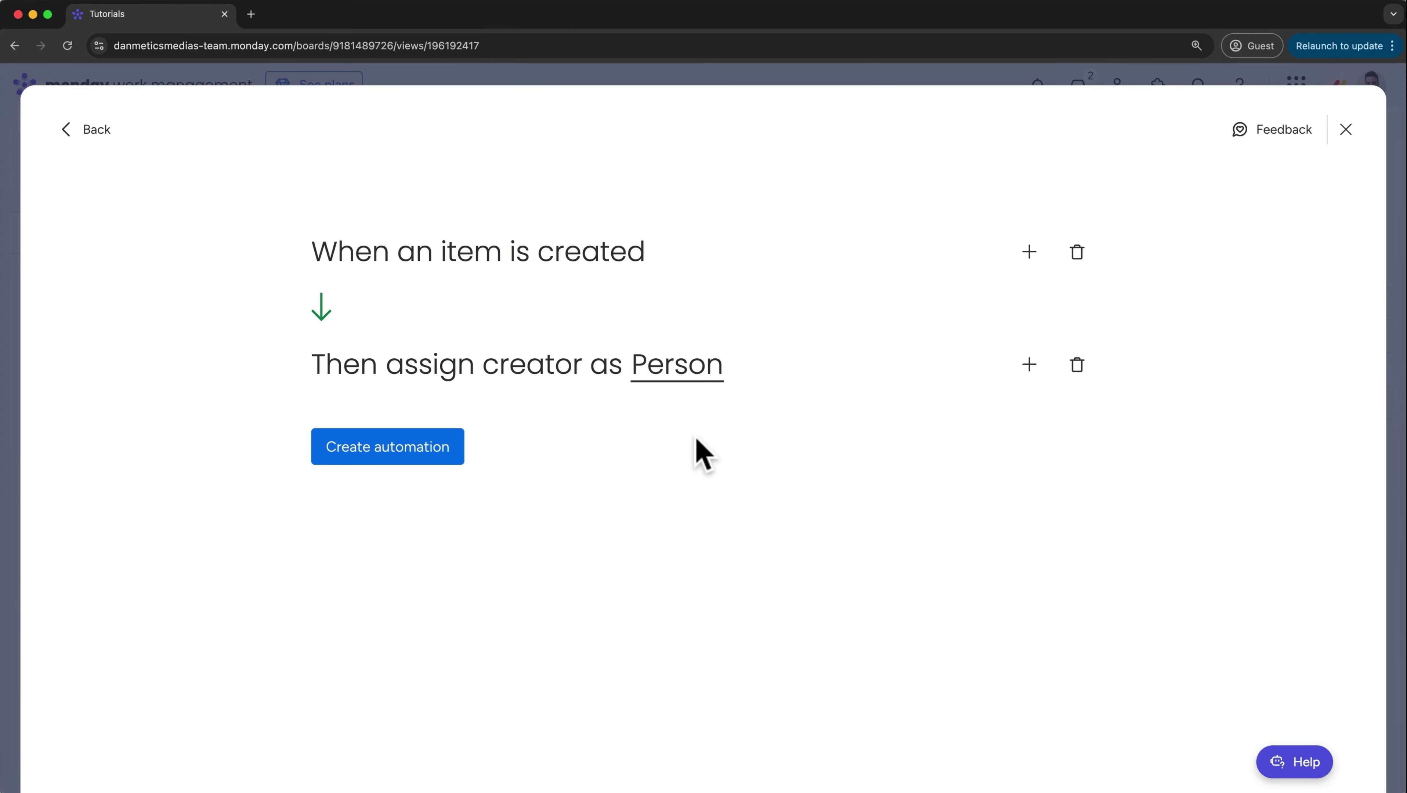
left_click(448, 458)
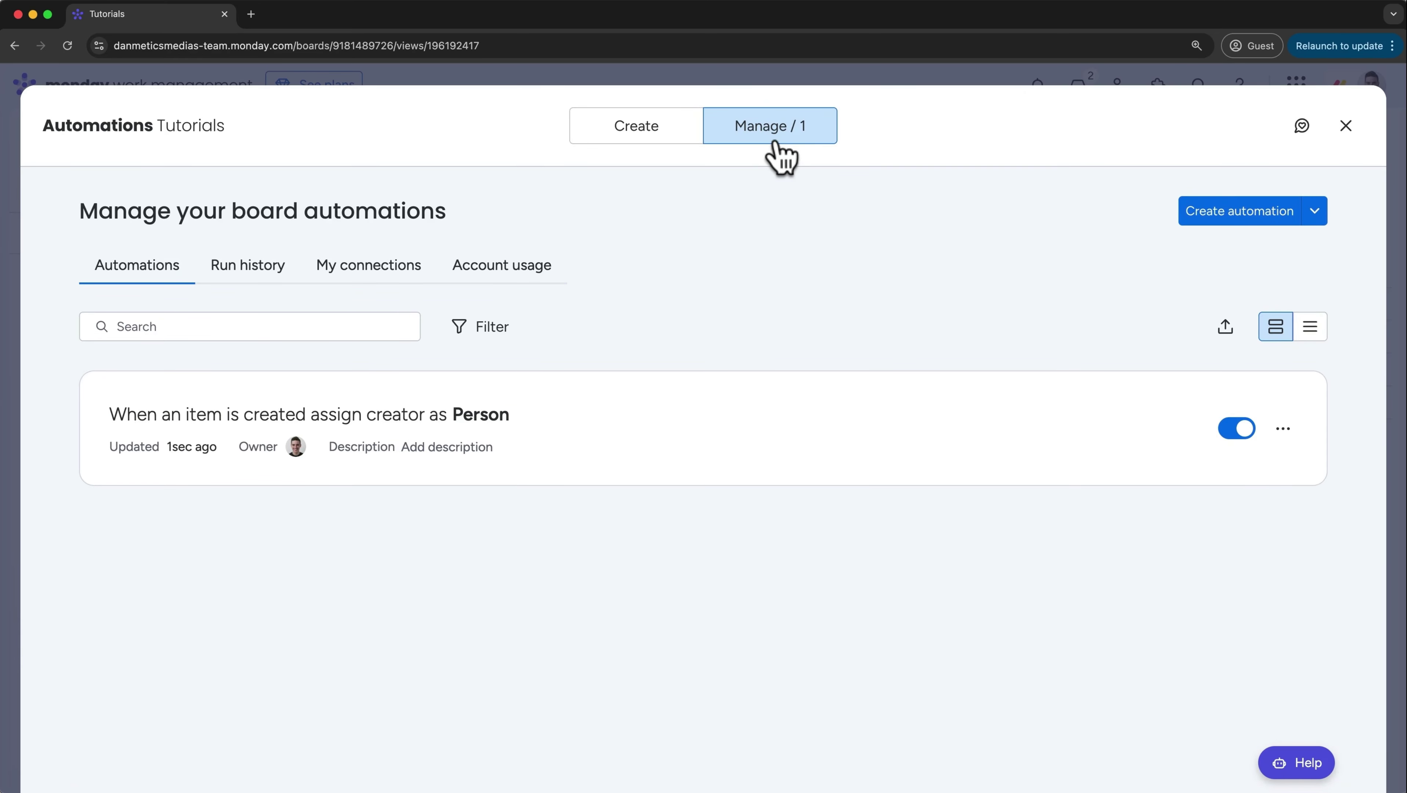
Switch the new automation off and on again, review its management options, and return to the board
left_click(670, 143)
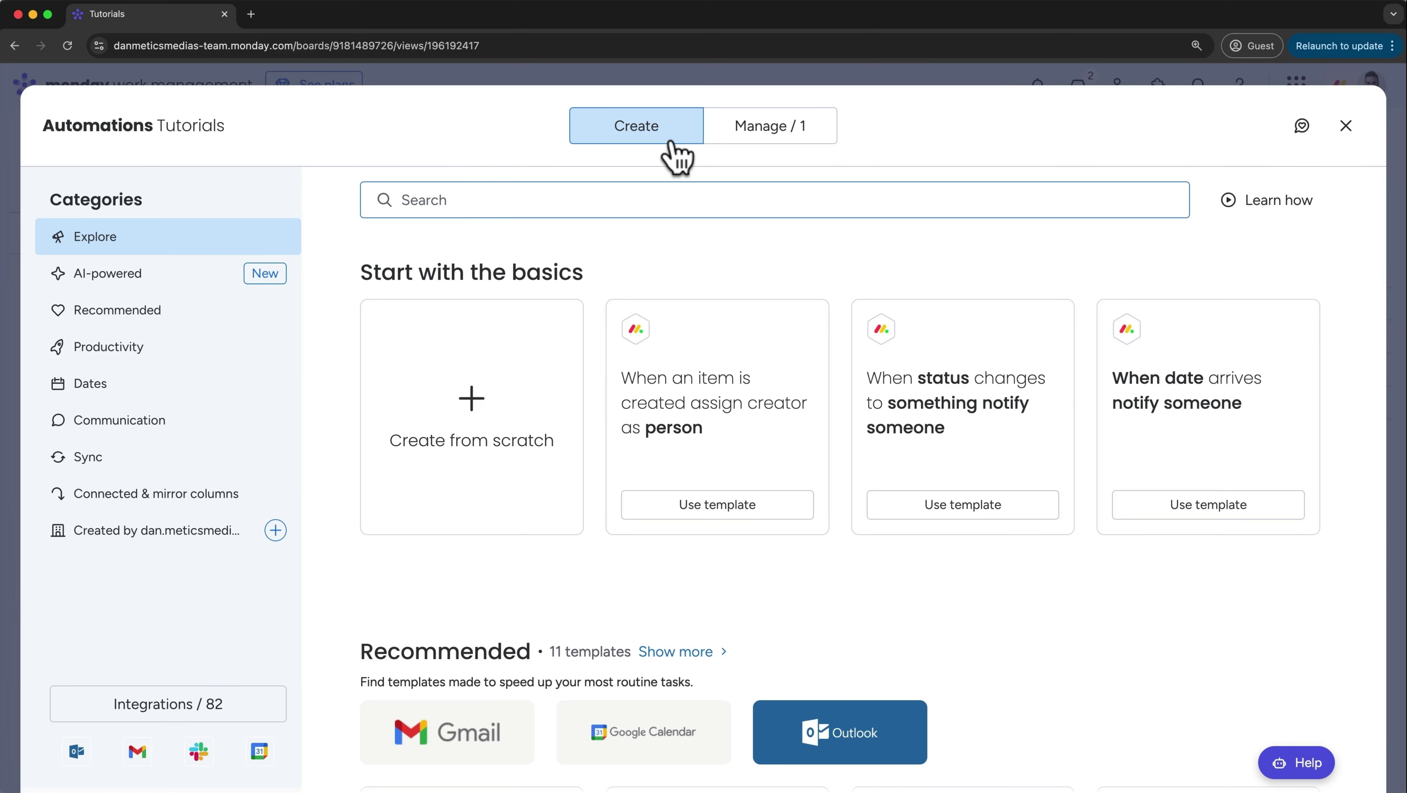
left_click(727, 138)
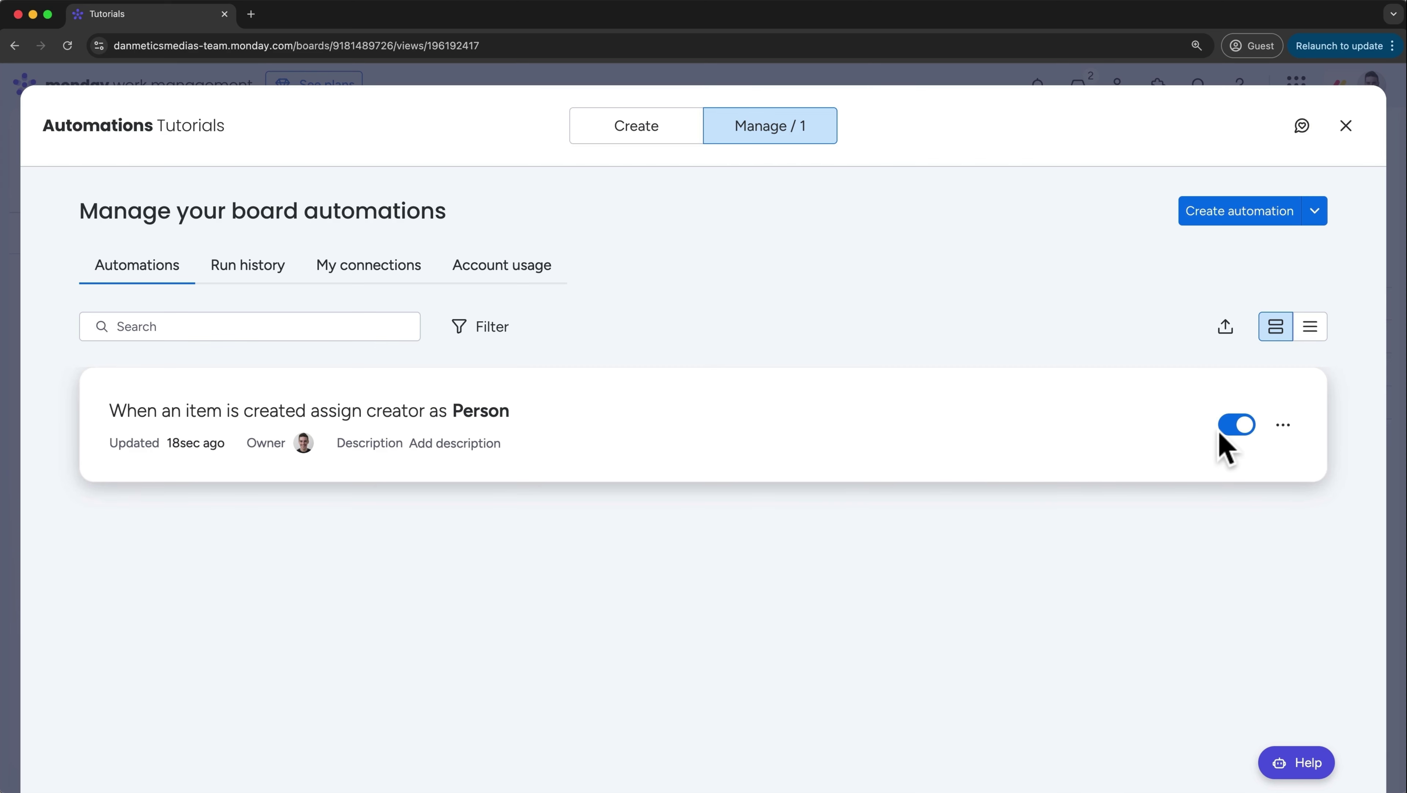
left_click(1232, 427)
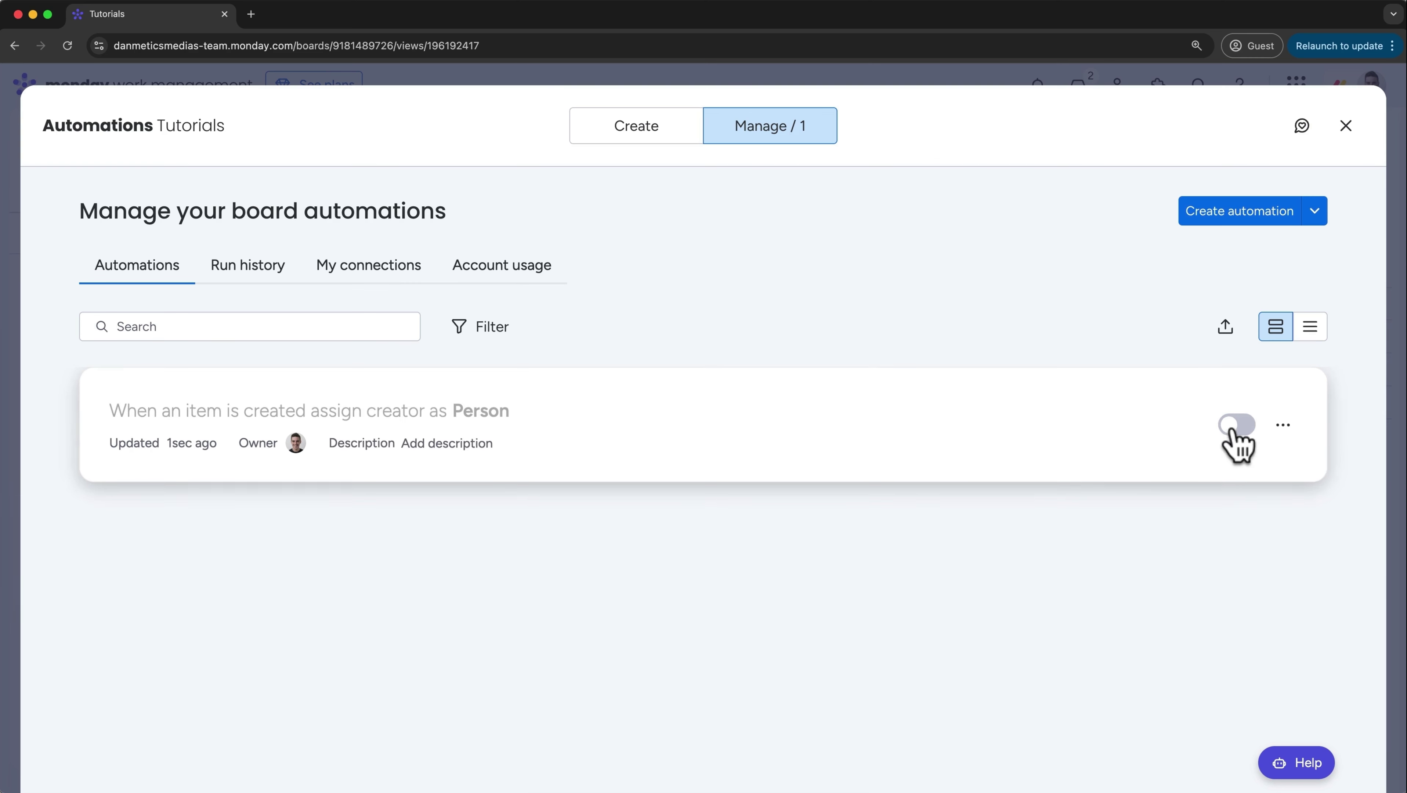
left_click(1233, 427)
left_click(1283, 427)
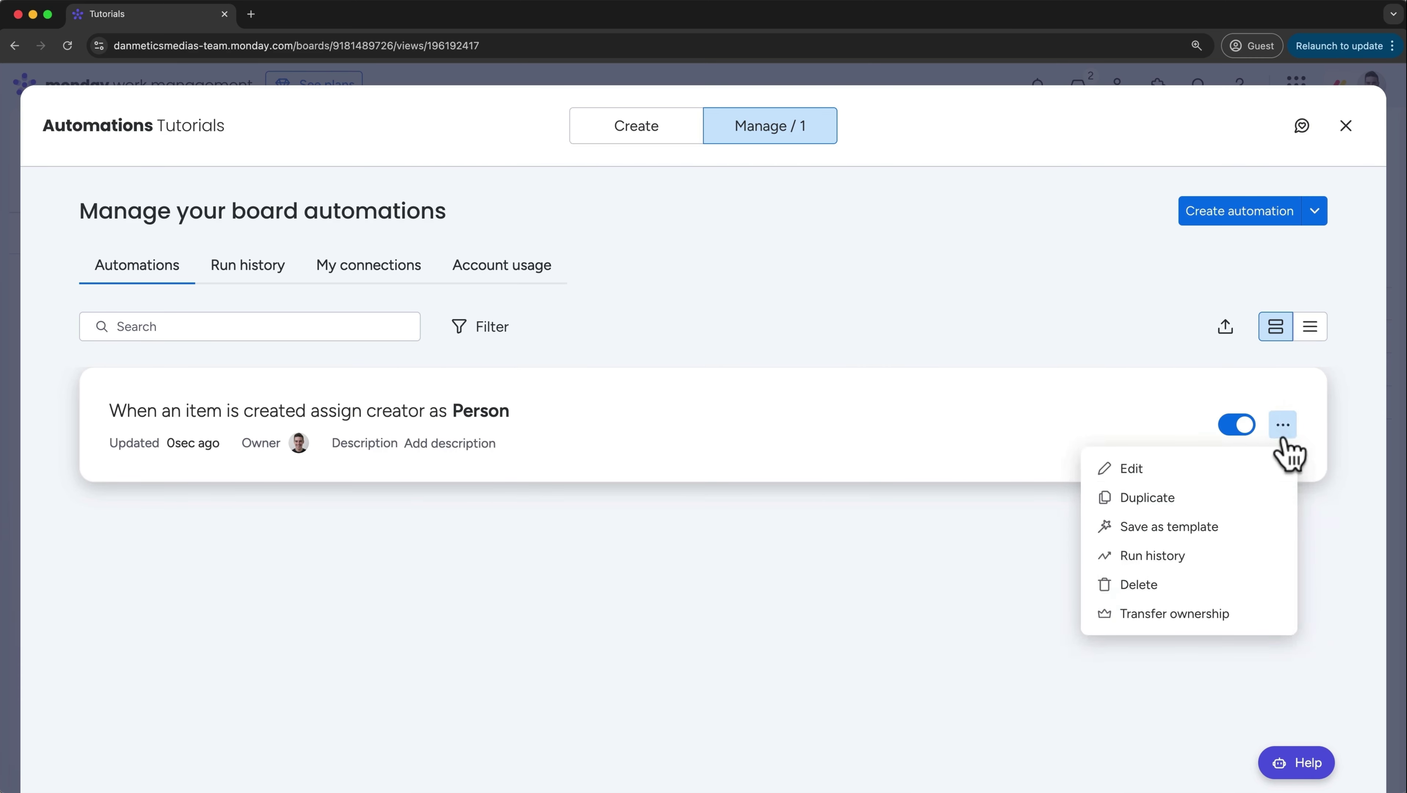
left_click(1162, 334)
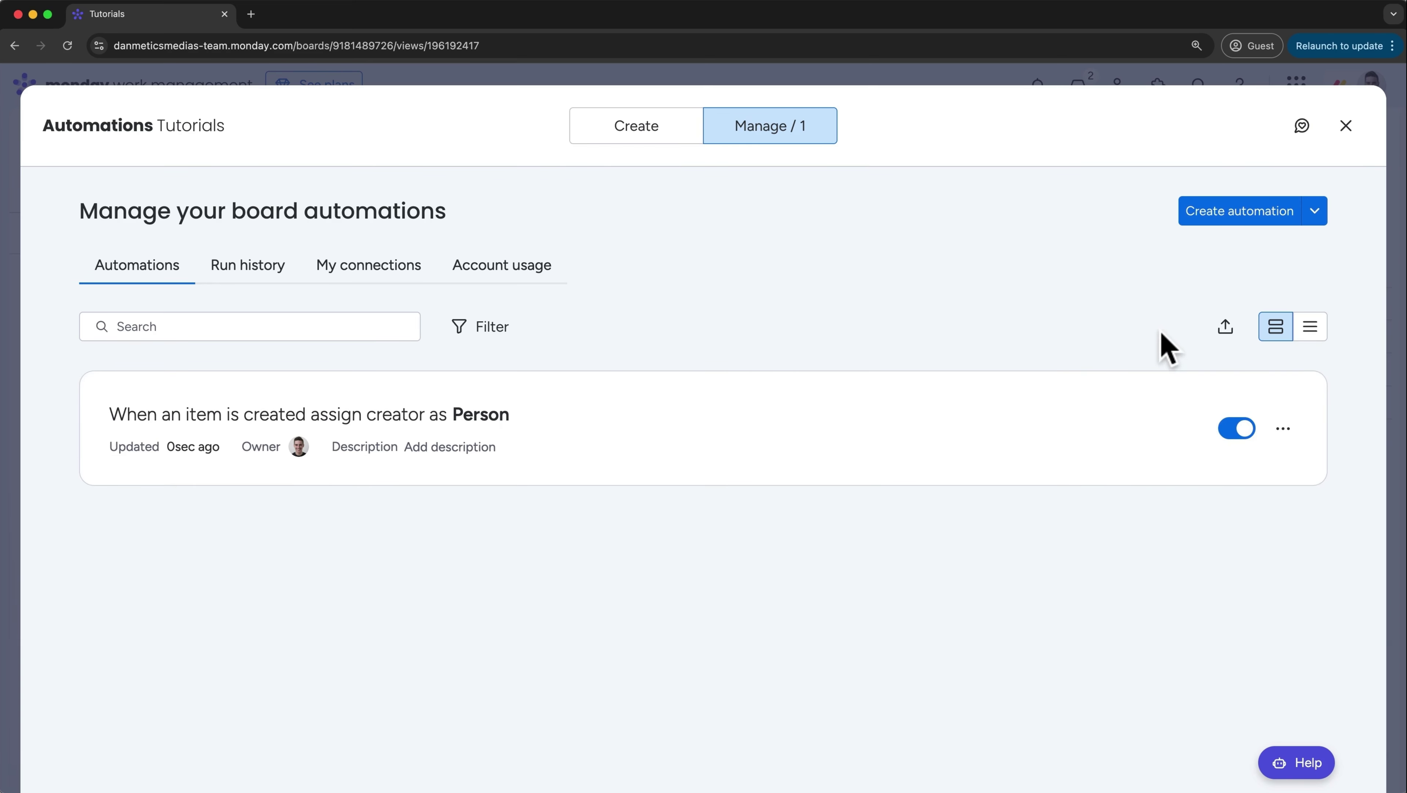
left_click(1345, 126)
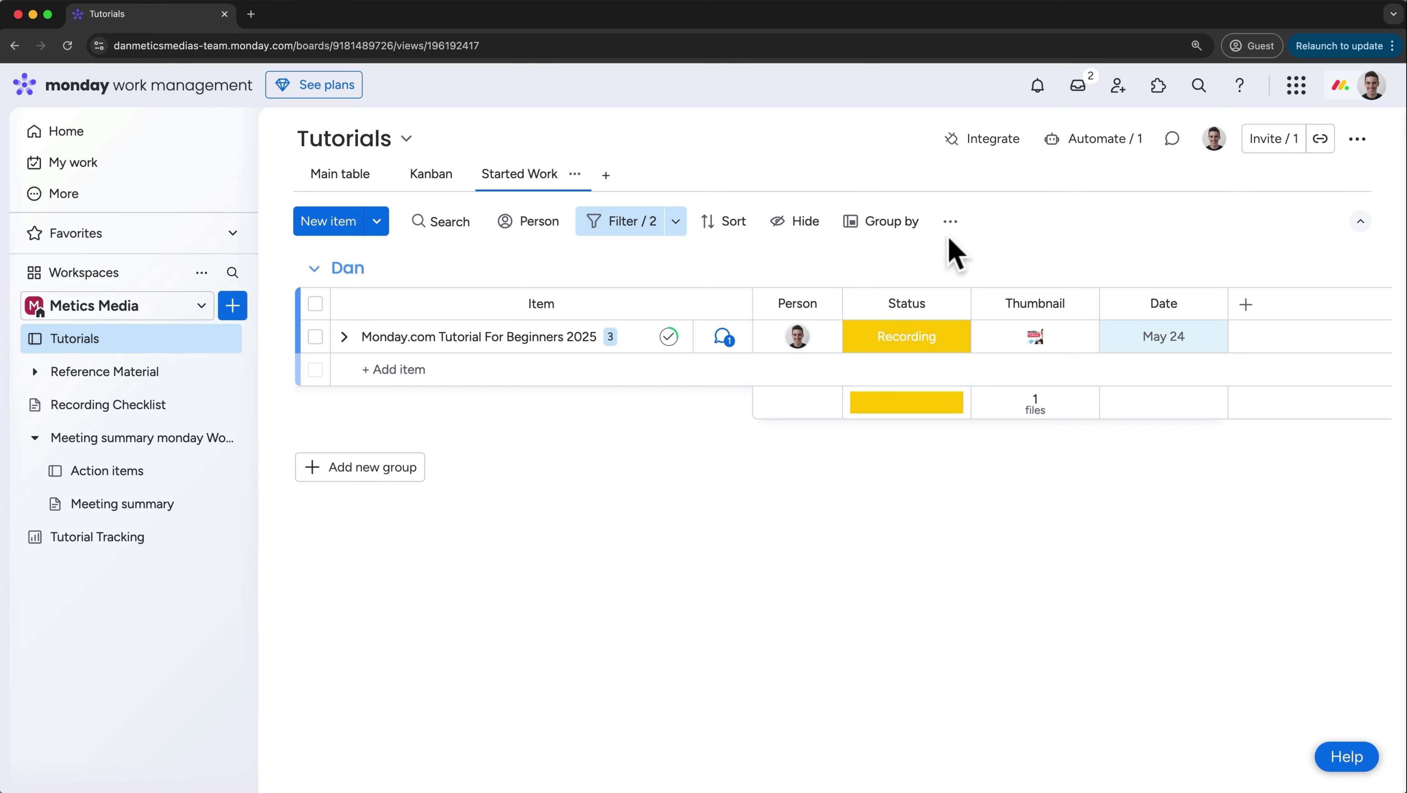
Clear all filters in the Started Work view of the Tutorials board
left_click(645, 225)
left_click(1139, 278)
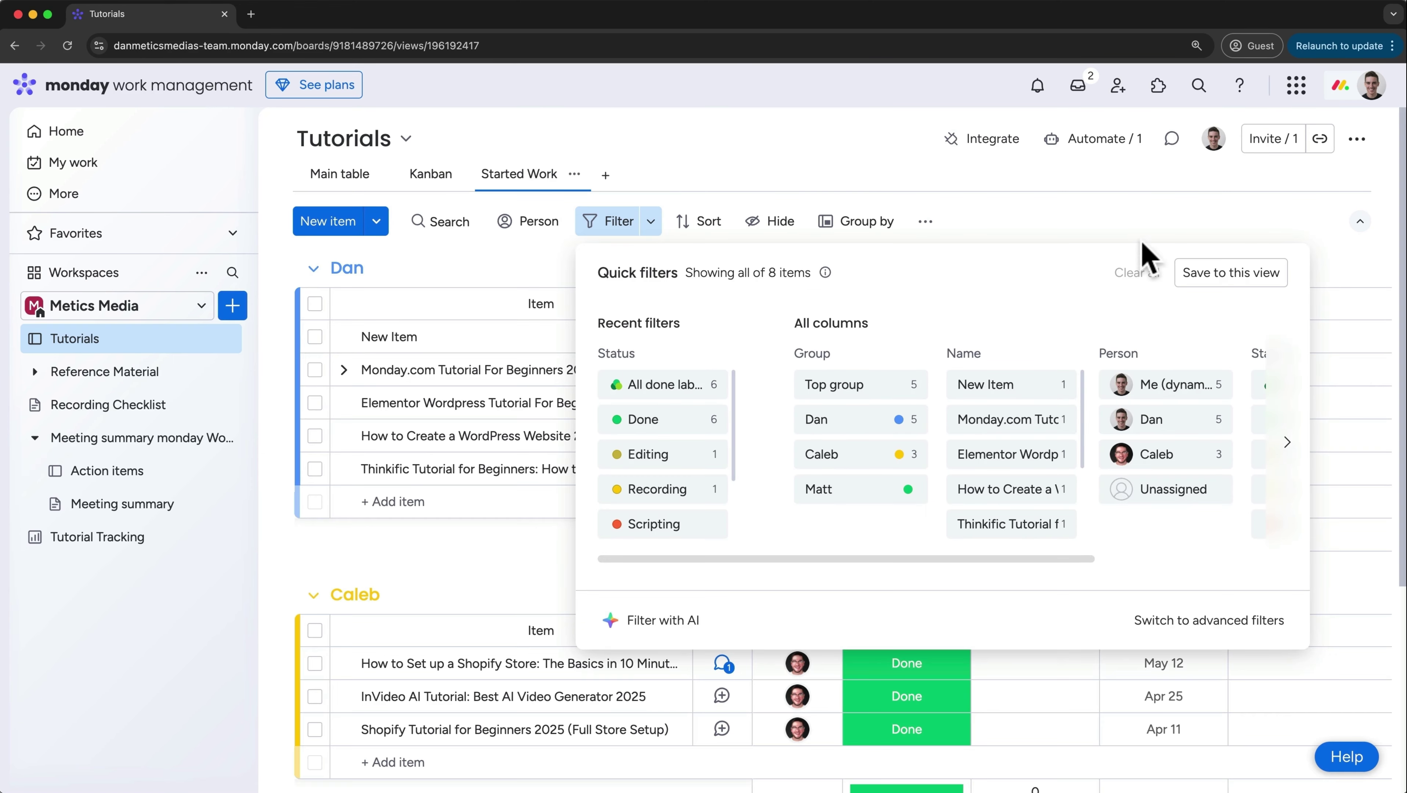
left_click(1147, 239)
Add an item named New Automation Test to the board's first group and check the notifications for it
left_click(467, 503)
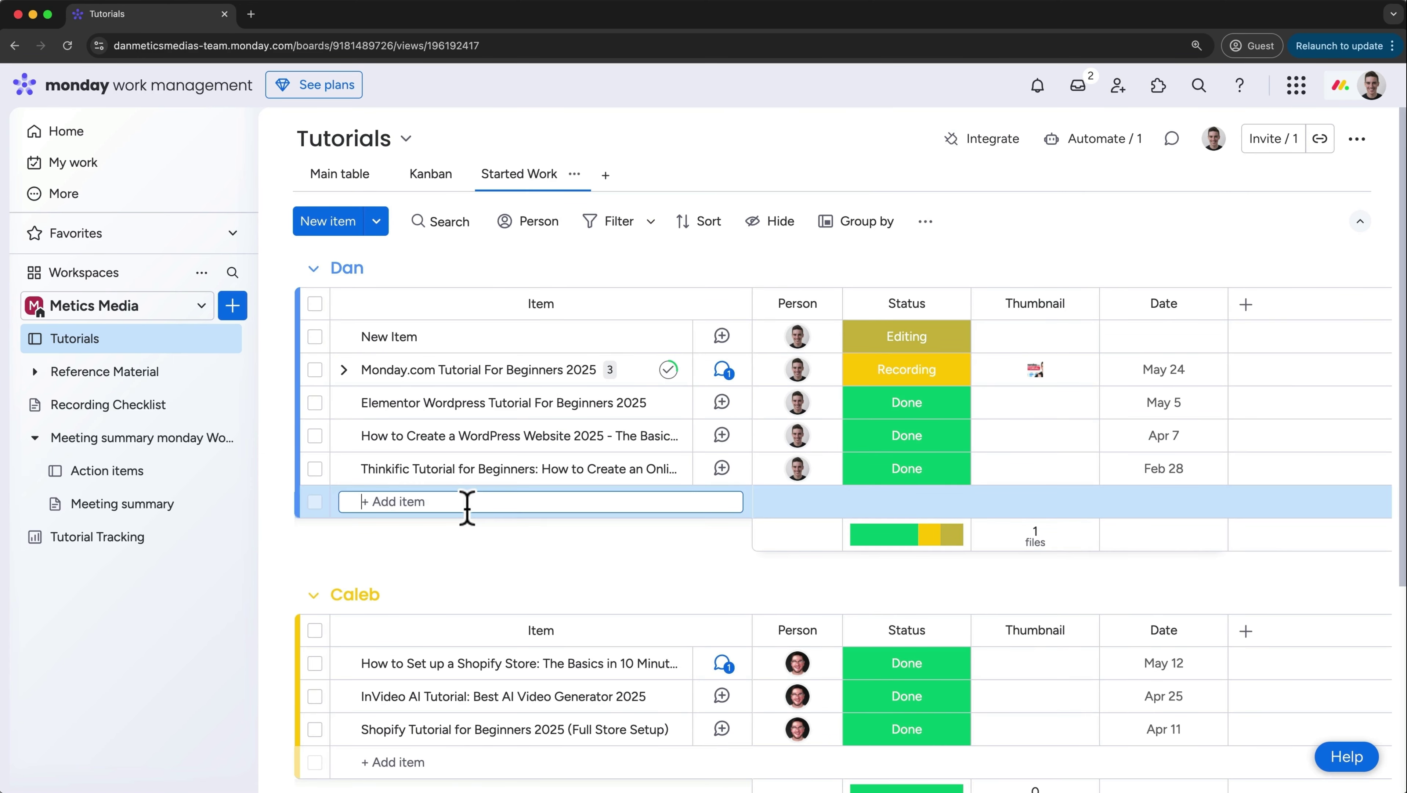
type("New Automatio")
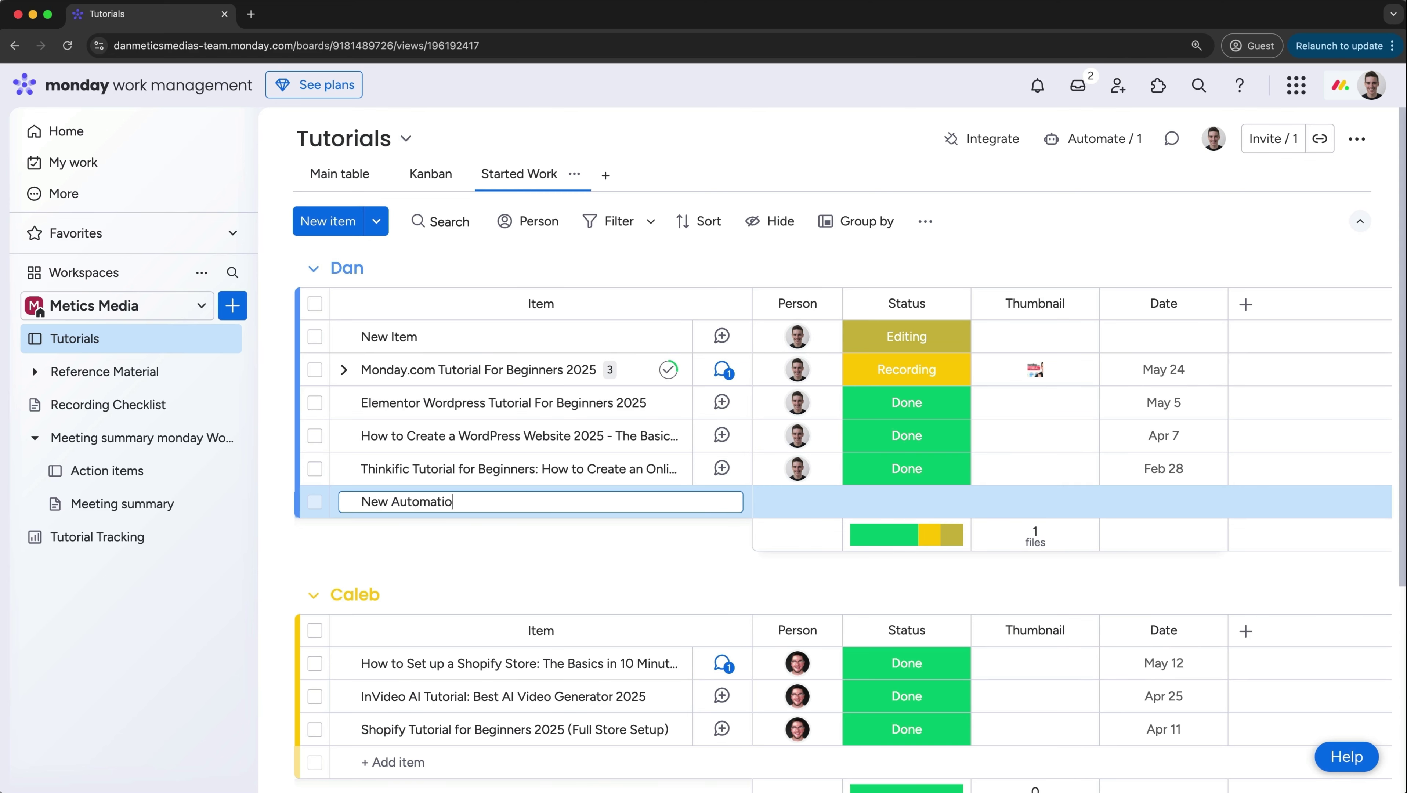
type("n Test")
key("Return")
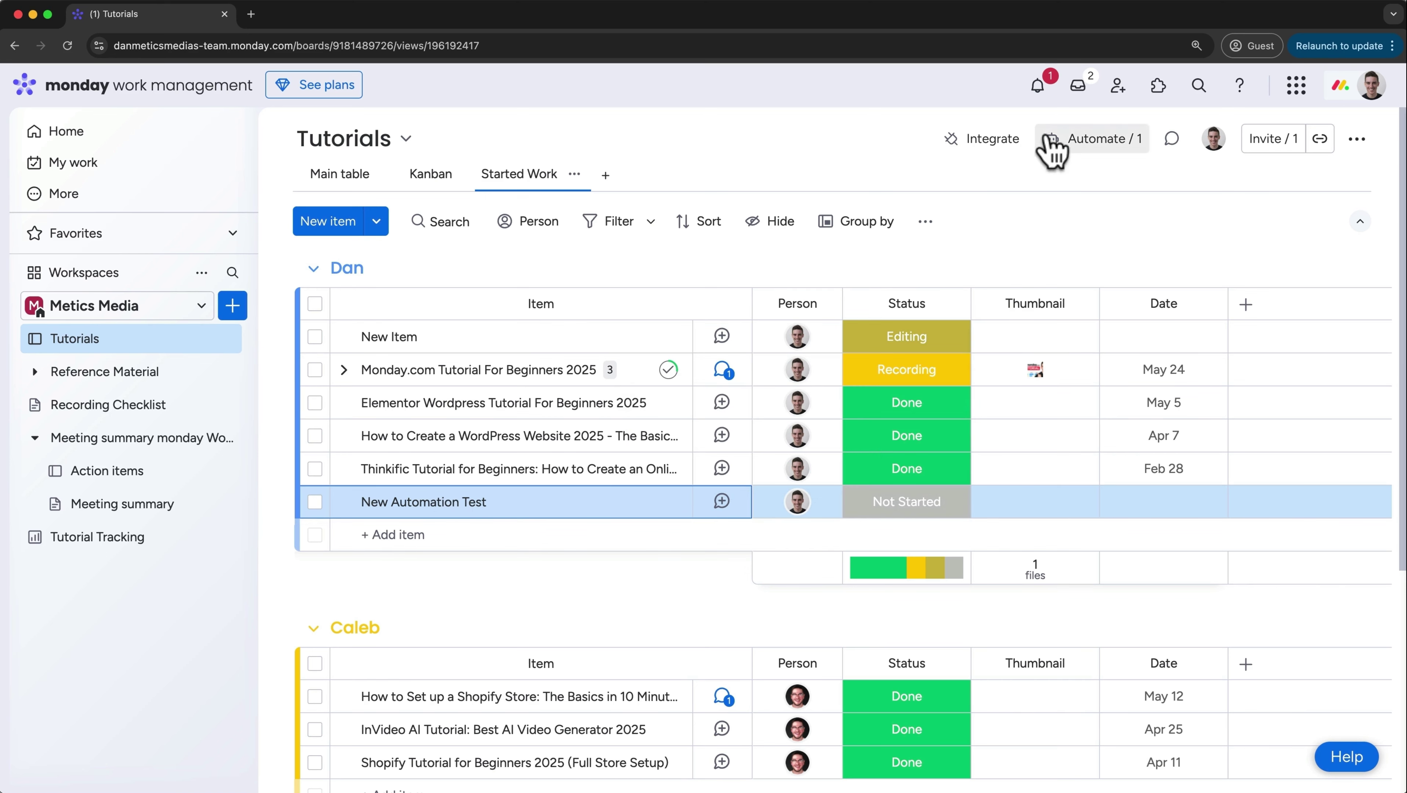
left_click(1037, 86)
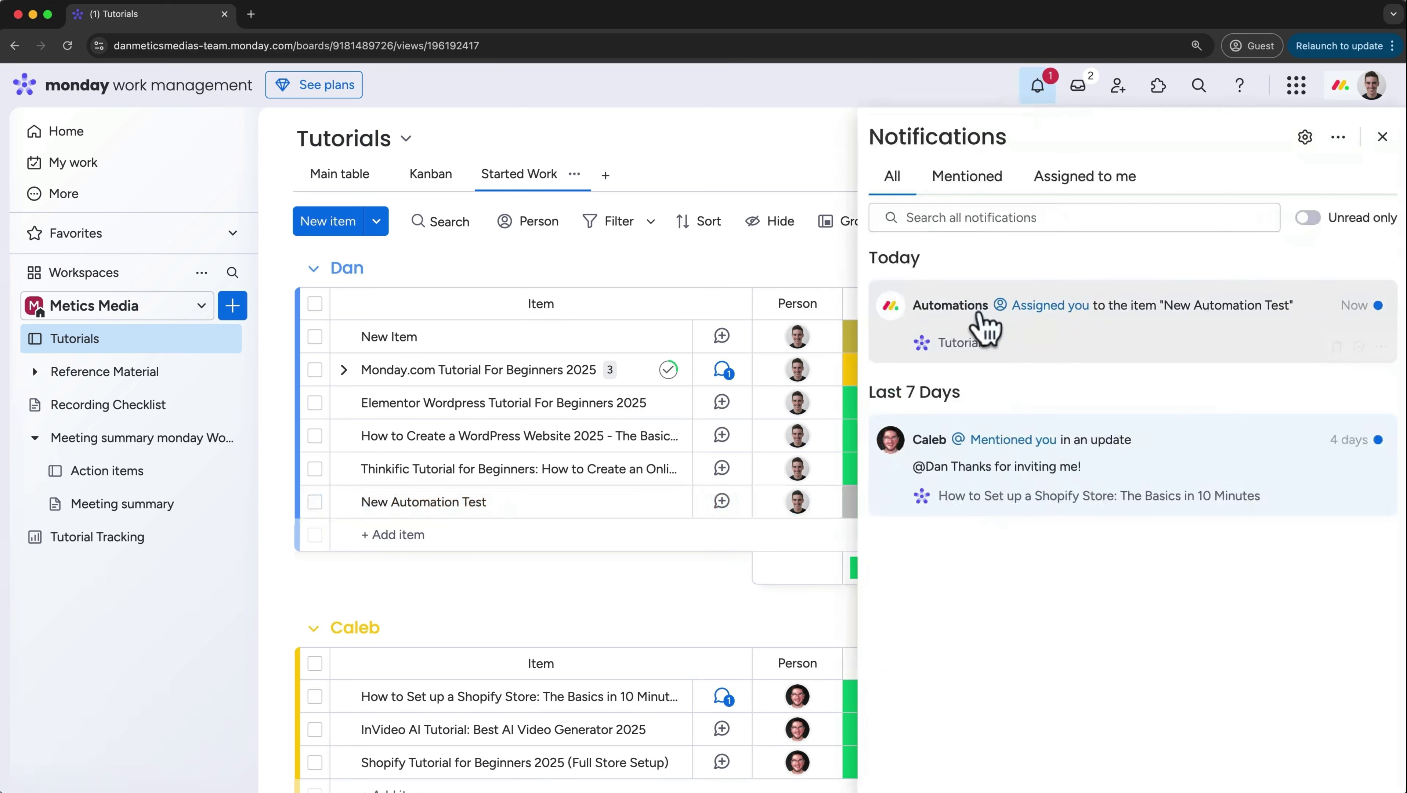
left_click(835, 144)
Examine the details of the latest run in the automation's run history and open the New Automation Test item
left_click(1113, 142)
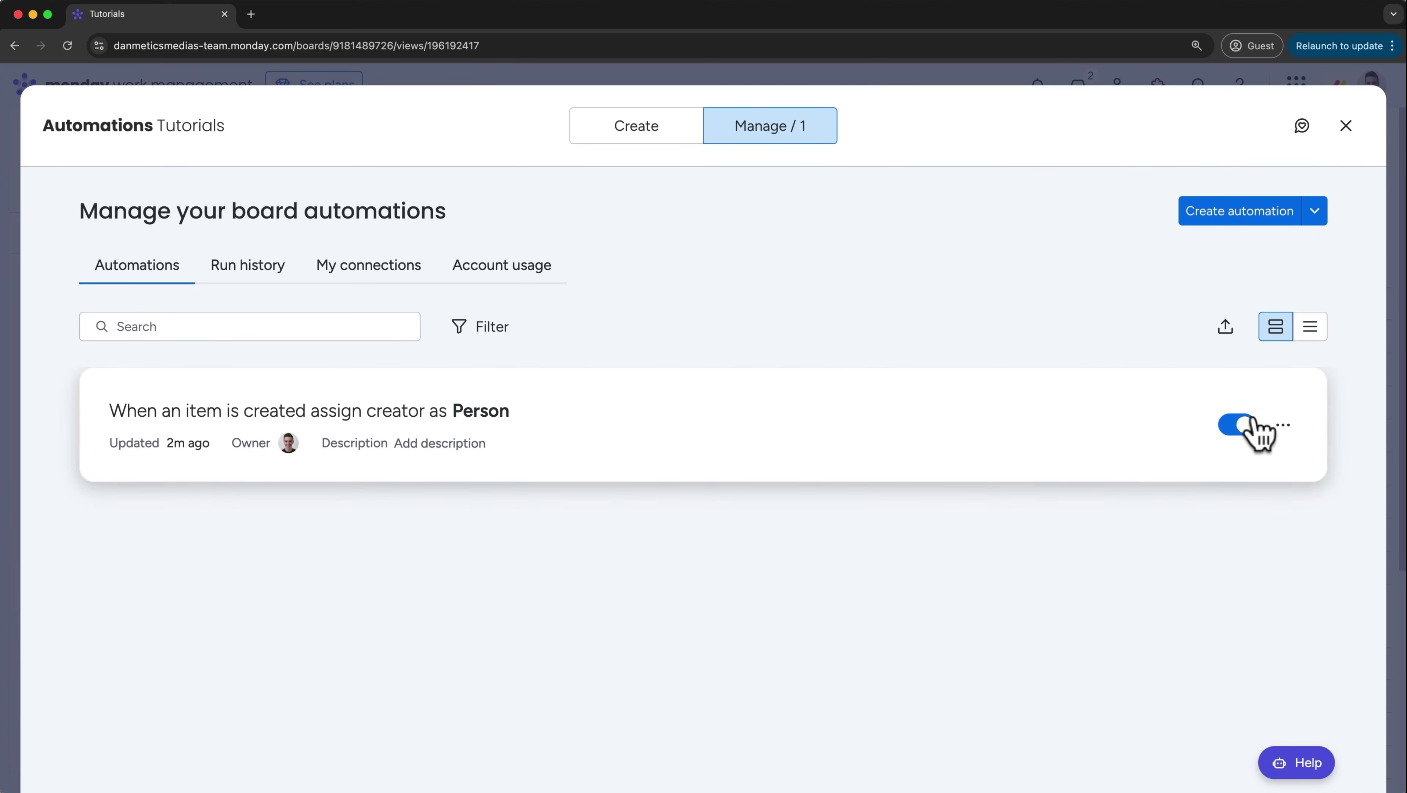
left_click(1282, 427)
left_click(1189, 556)
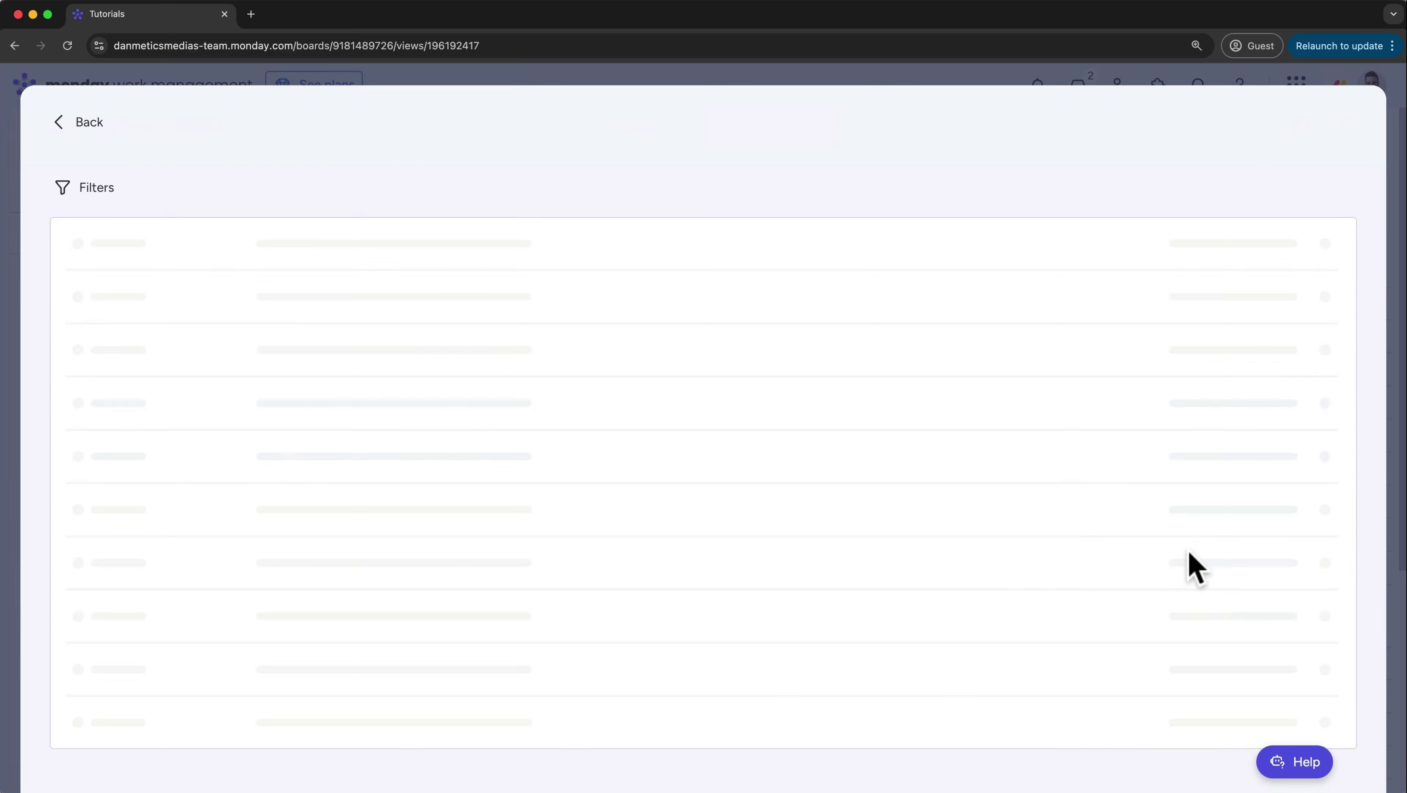
left_click(1323, 249)
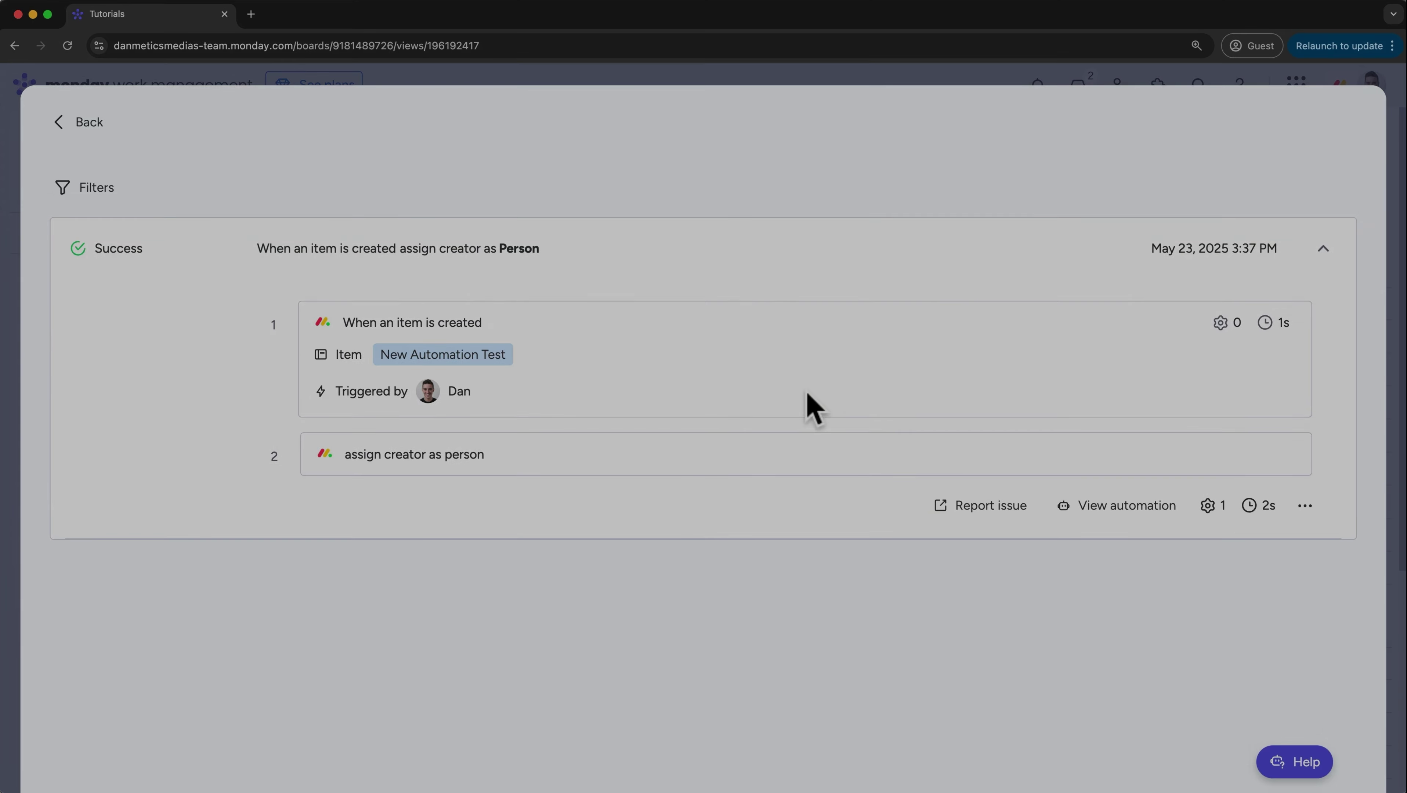
left_click(494, 357)
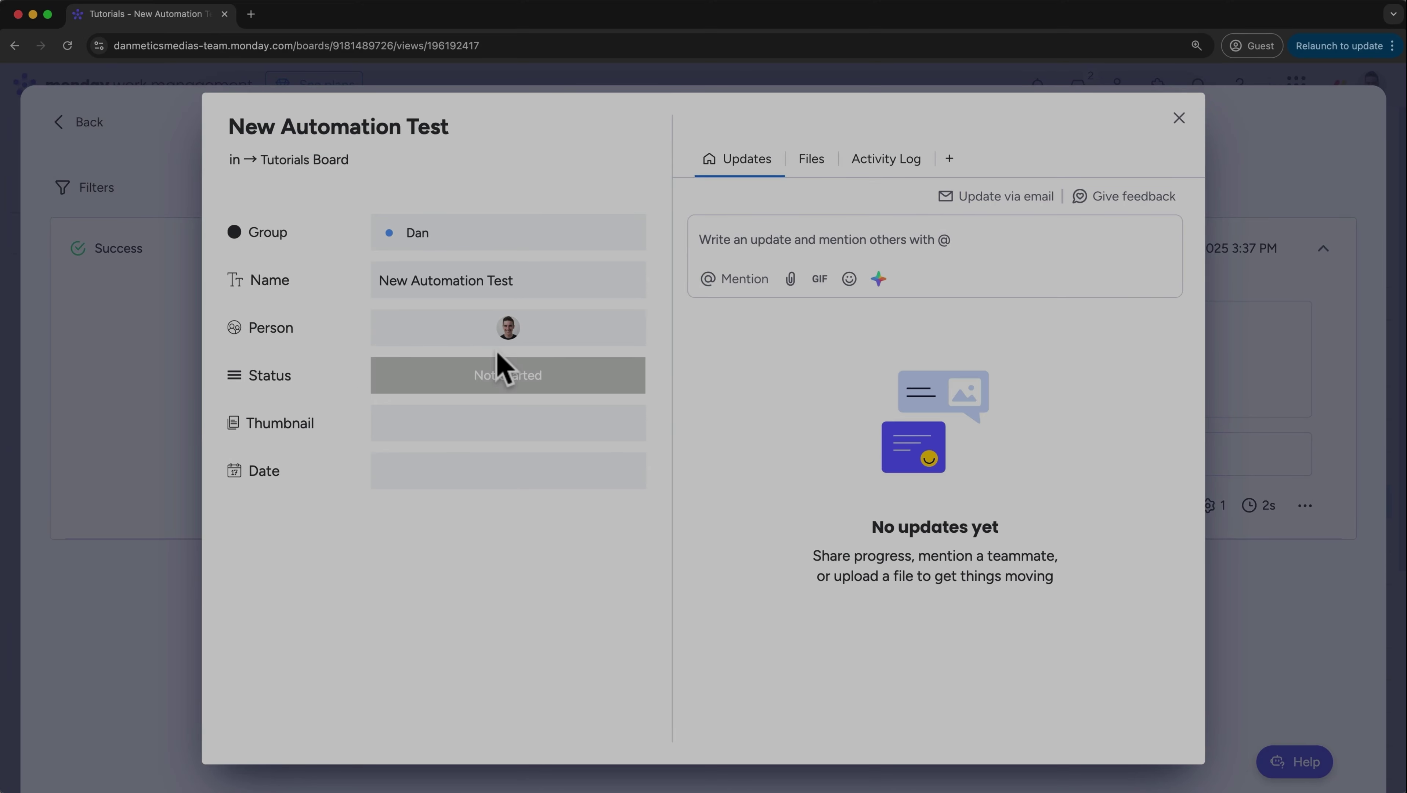